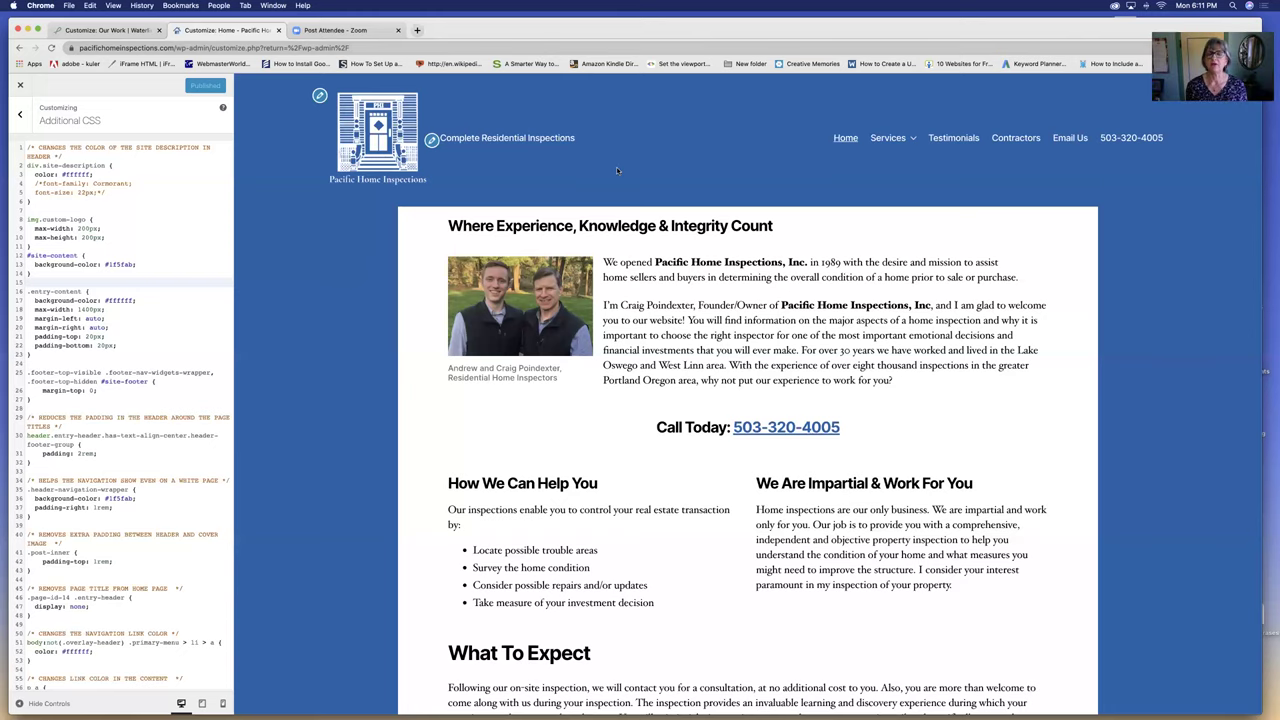
Step: Scroll through the home page preview, then back out of Additional CSS to the main Customizer list
scroll(618, 210, down, 2)
scroll(618, 210, down, 5)
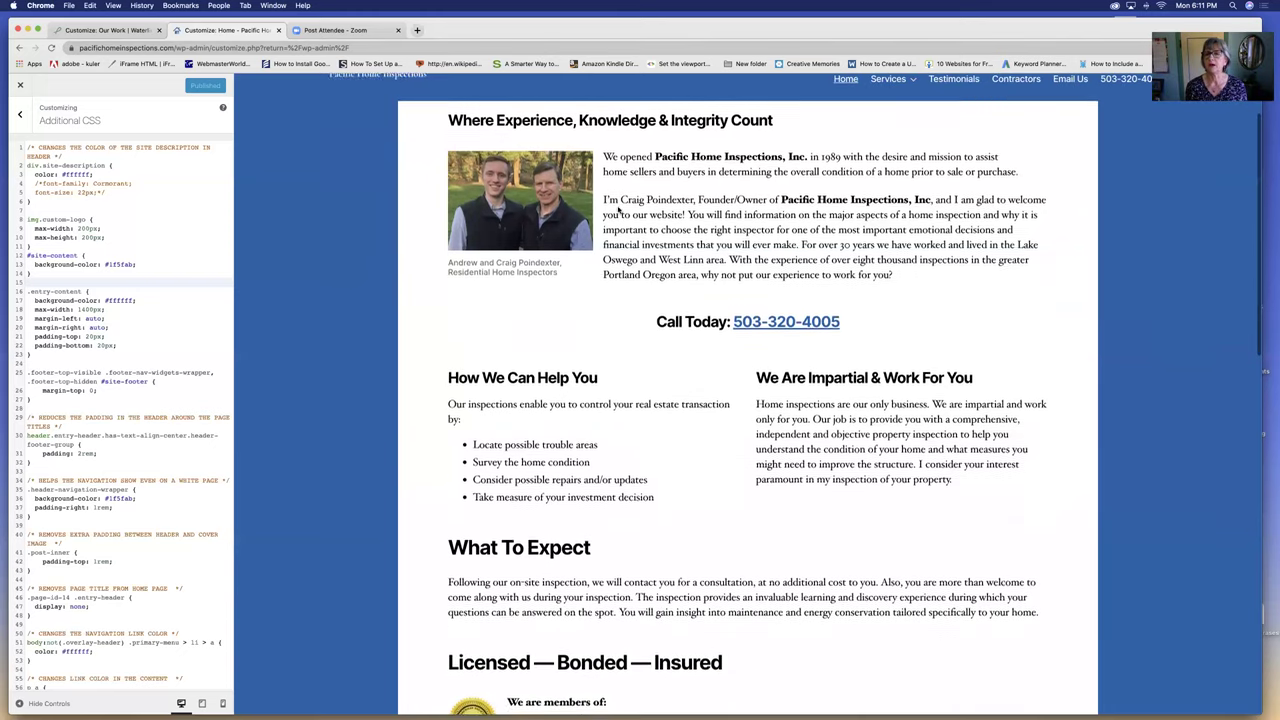
scroll(618, 210, down, 4)
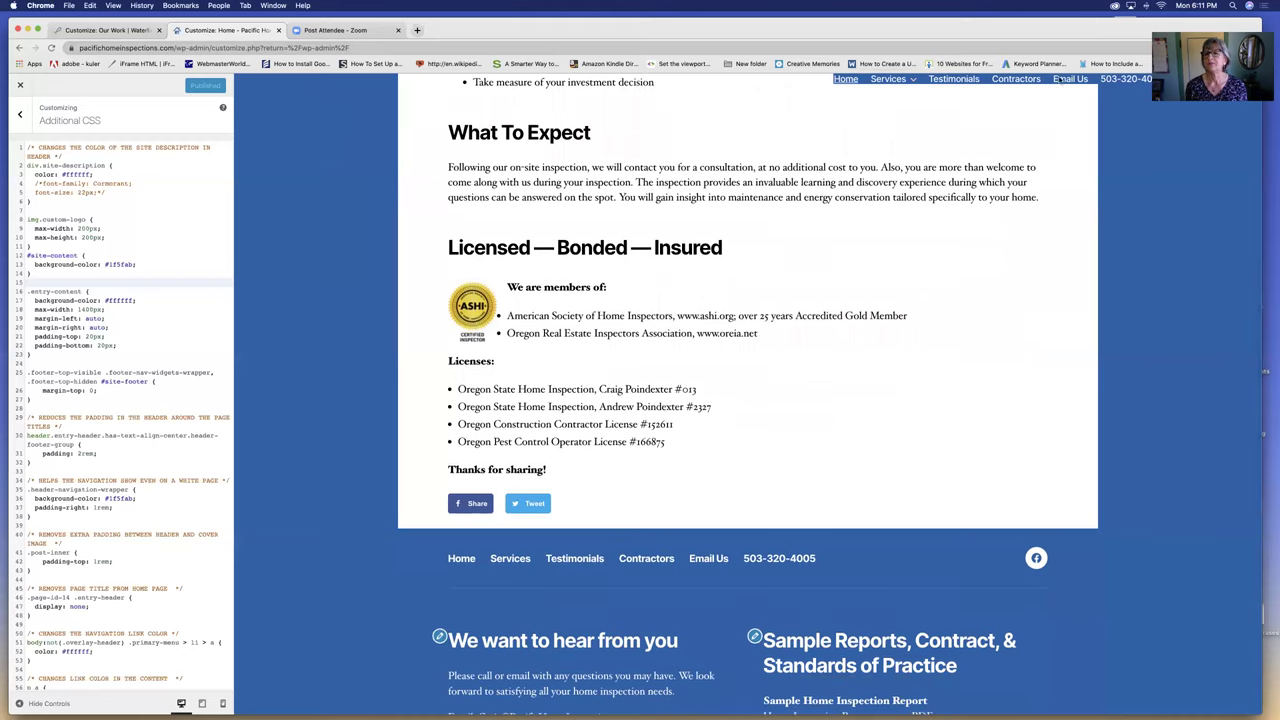
scroll(741, 134, down, 3)
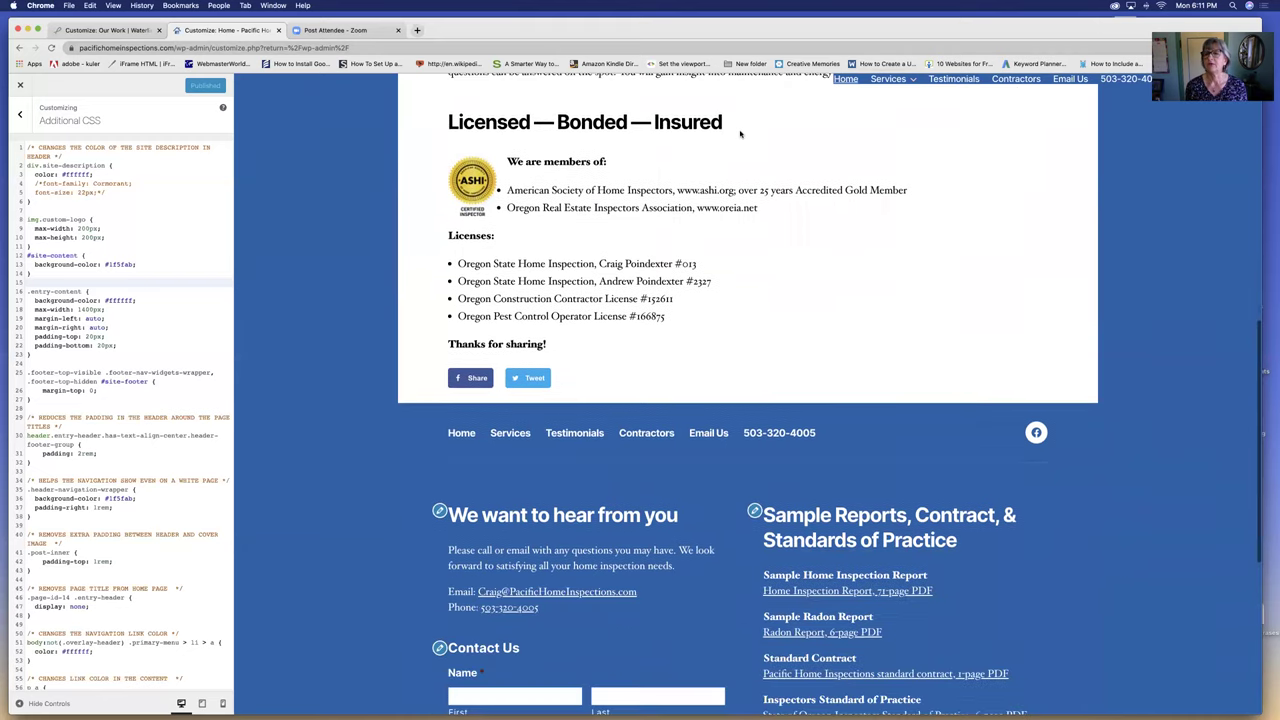
scroll(741, 134, down, 4)
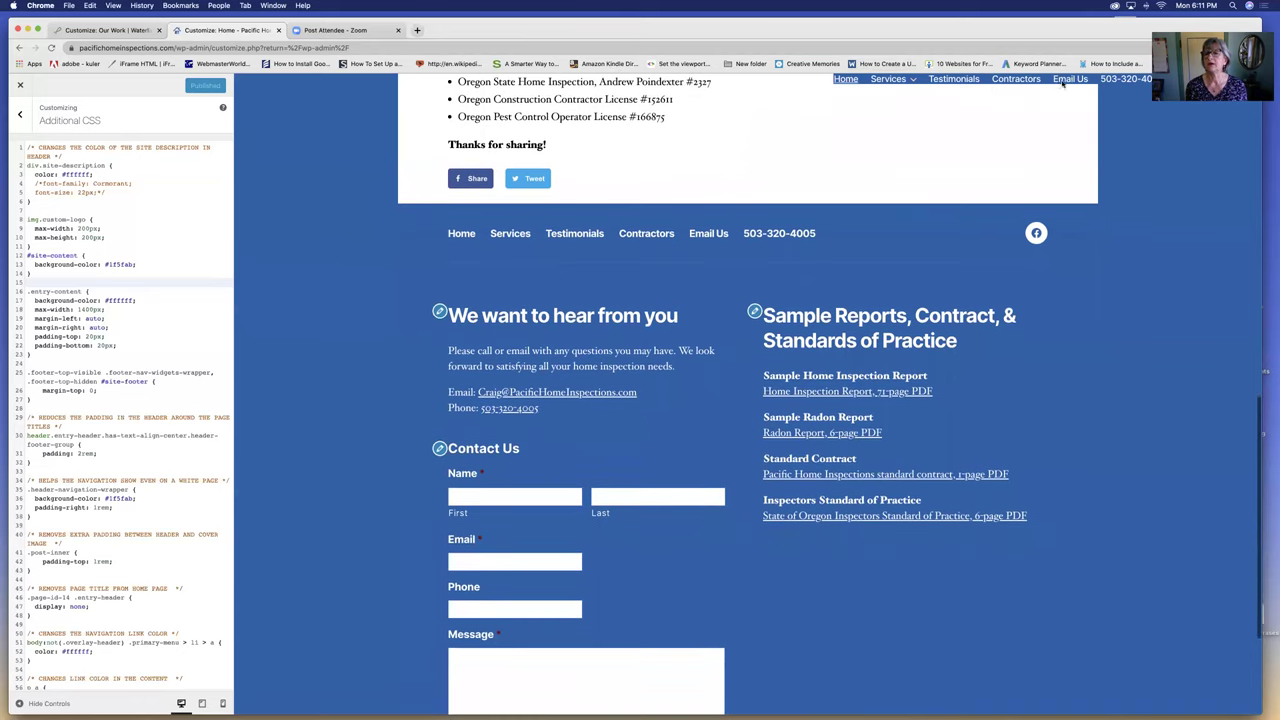
scroll(843, 125, up, 10)
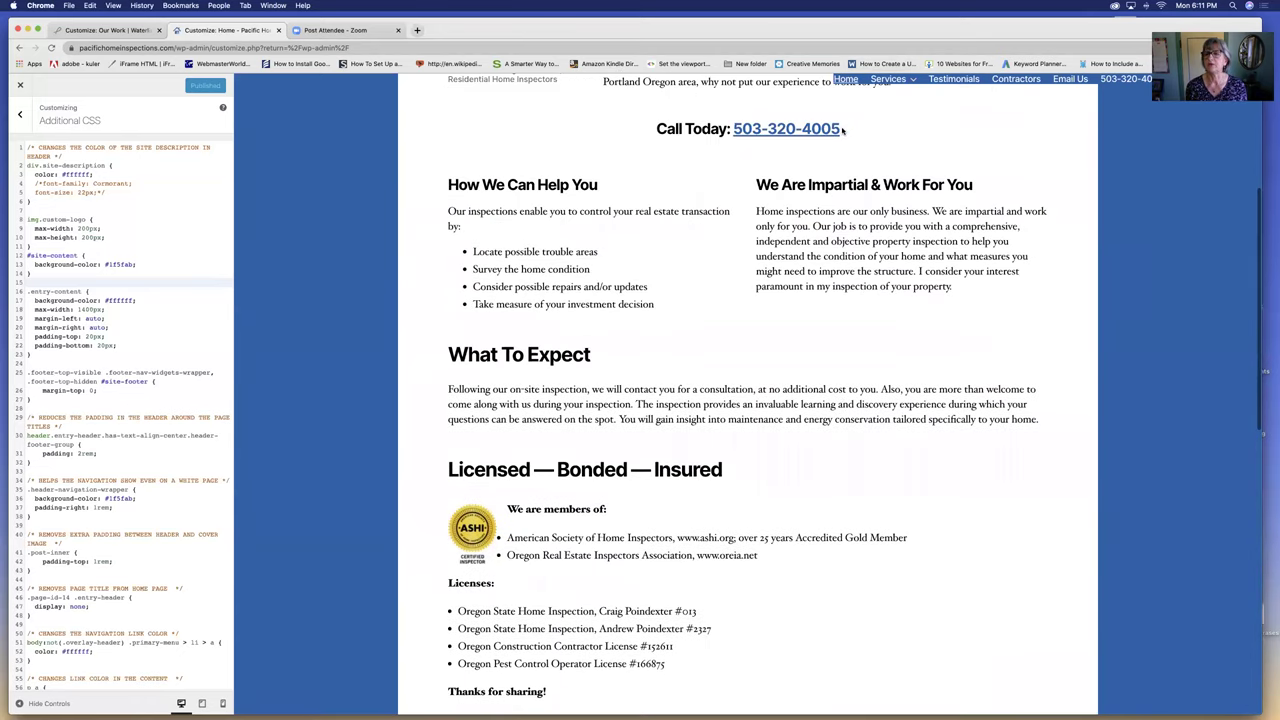
scroll(843, 130, up, 6)
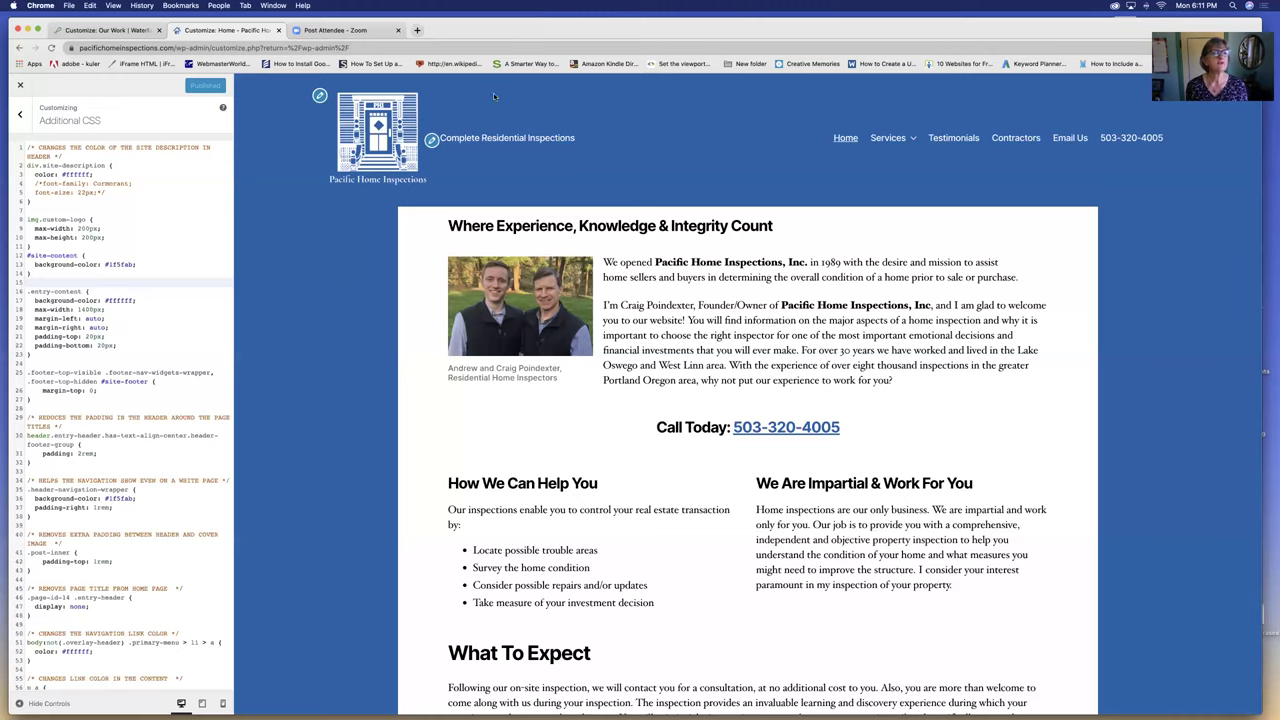
click(18, 115)
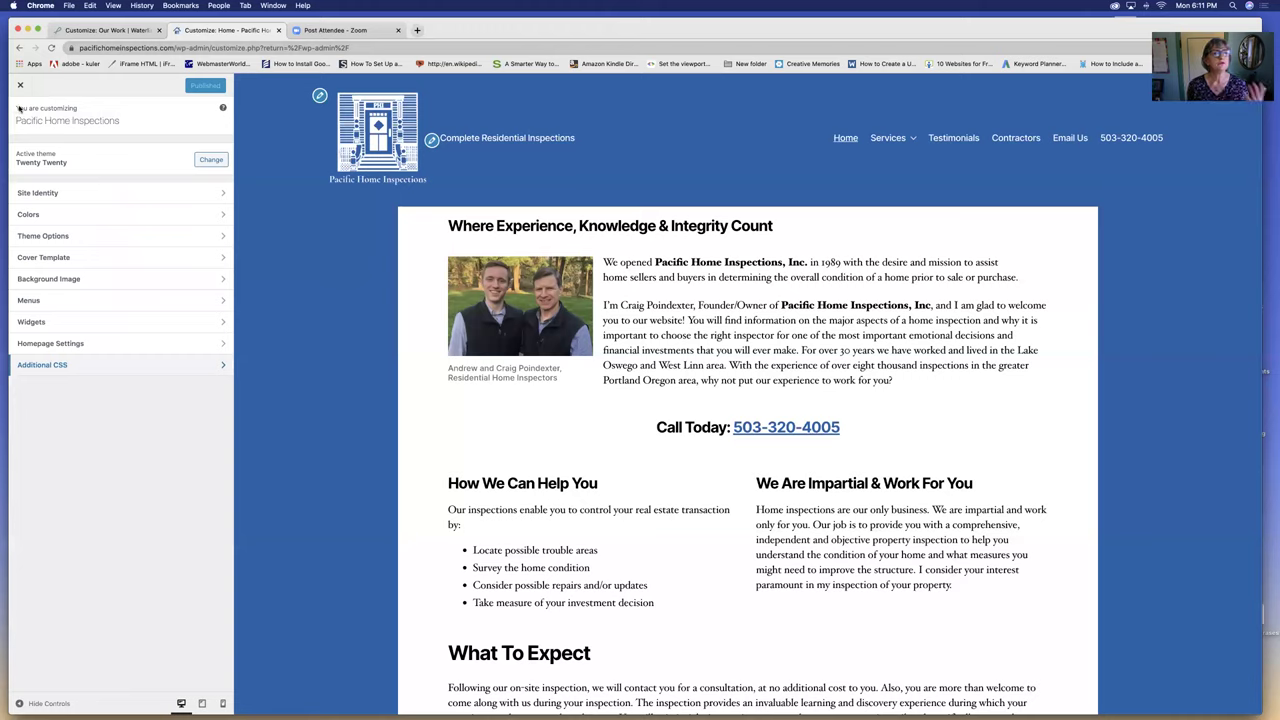
Step: Close the Customizer and reload the login page to sign back in to the Dashboard
click(22, 88)
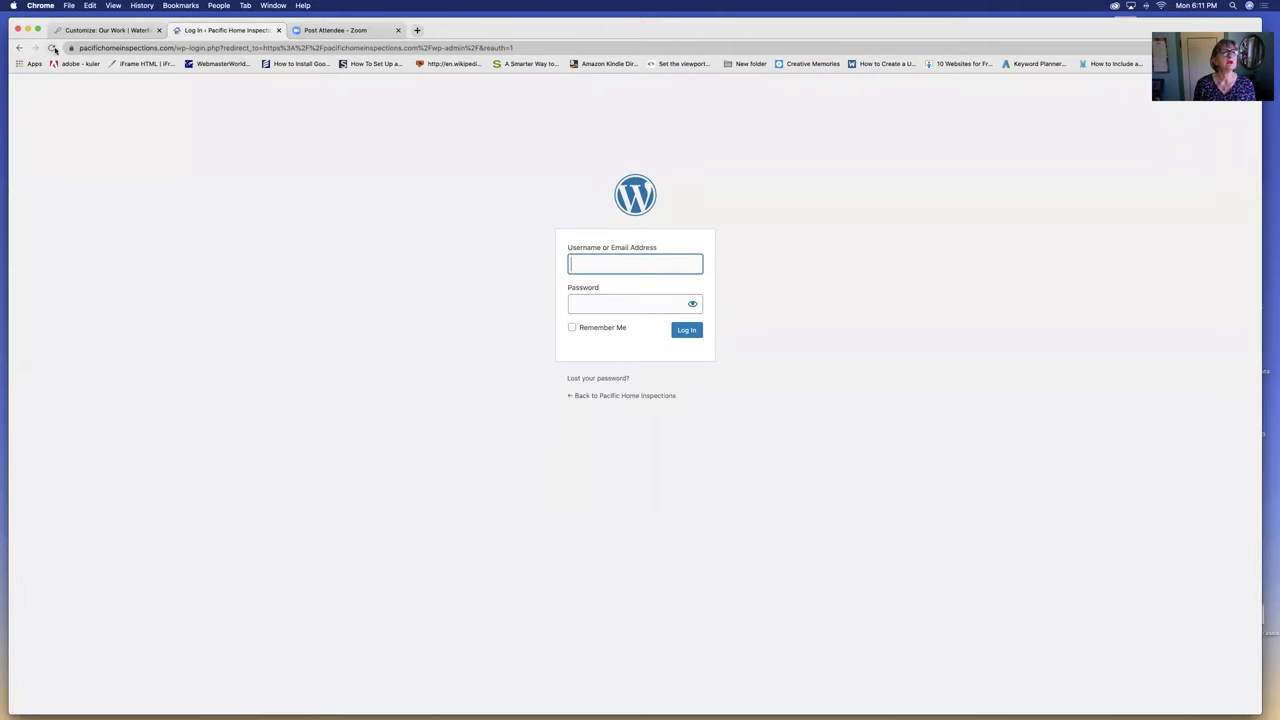
click(52, 48)
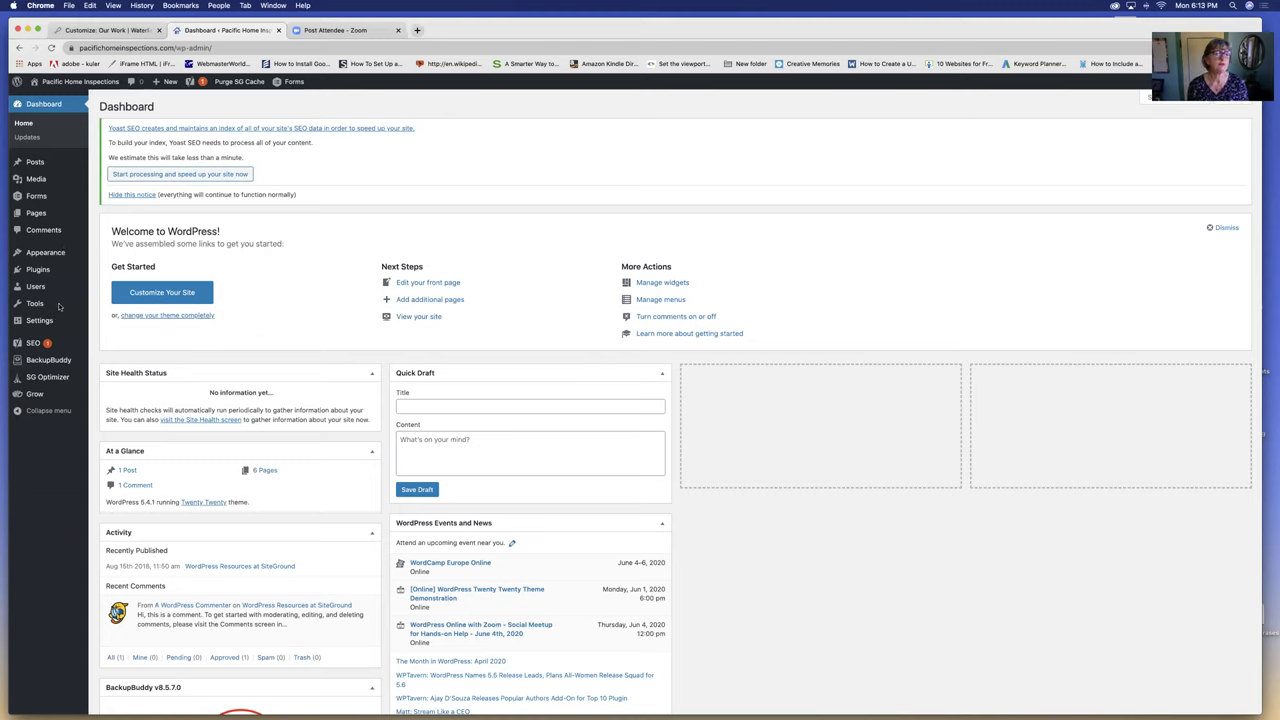
Step: View the live home page, return to the Dashboard, and launch Appearance > Customize
click(50, 88)
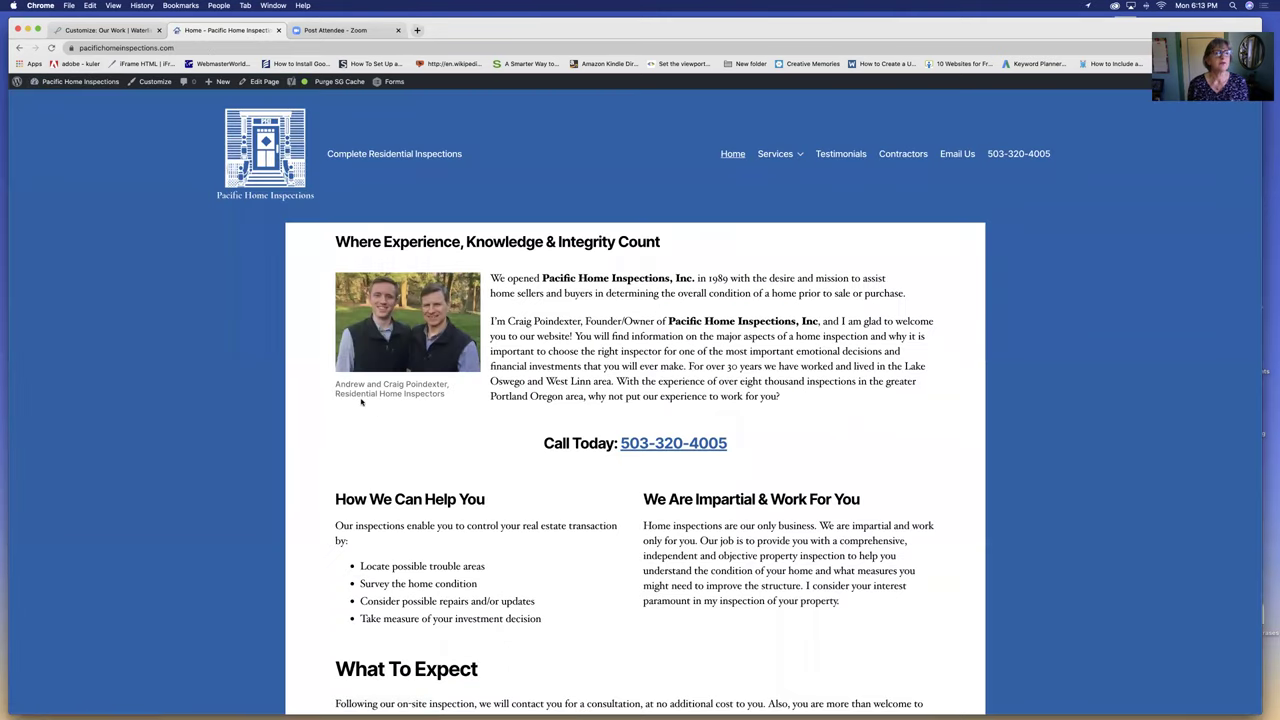
click(45, 99)
mouse_move(52, 253)
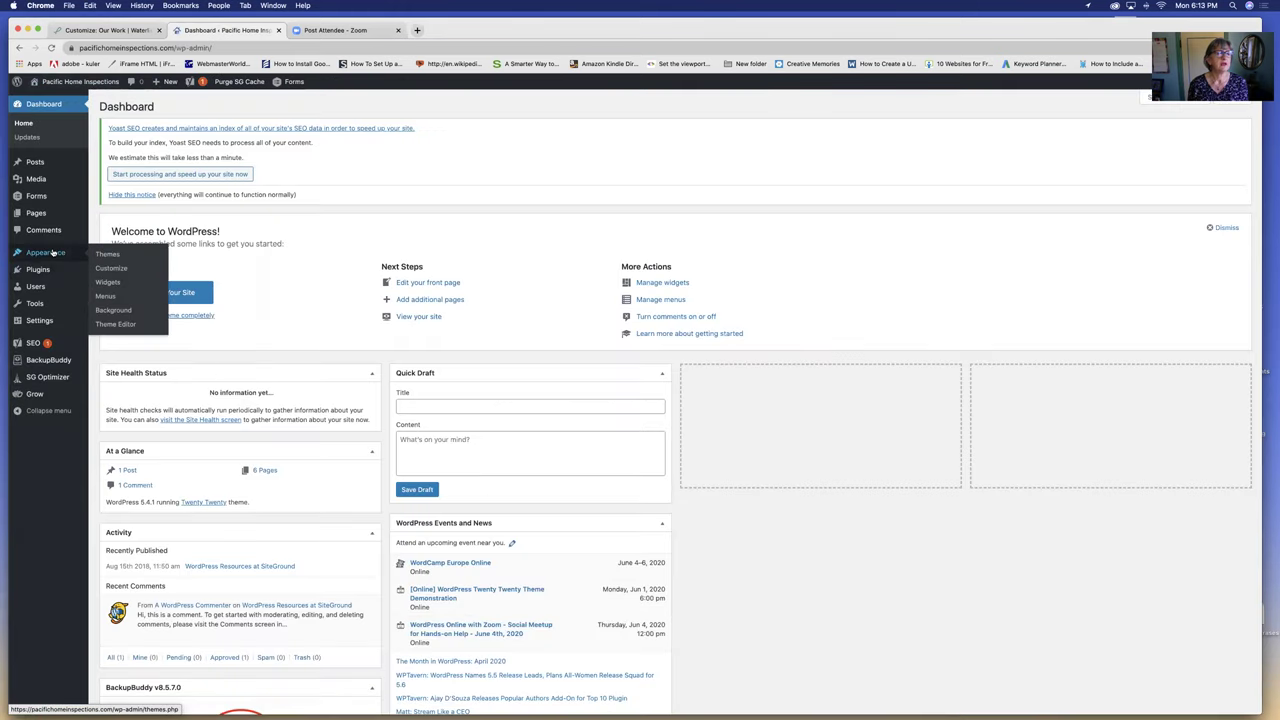
click(112, 268)
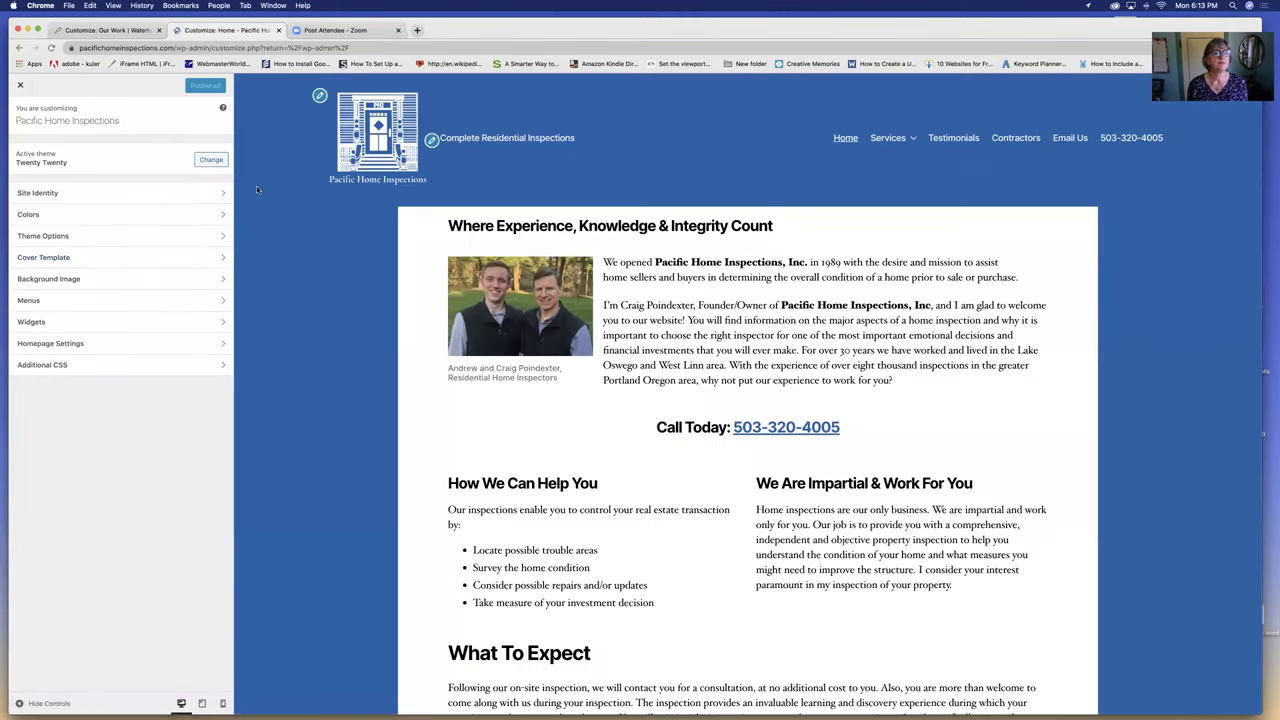
Step: Turn on the Retina logo option under Site Identity, then move to Colors
click(225, 194)
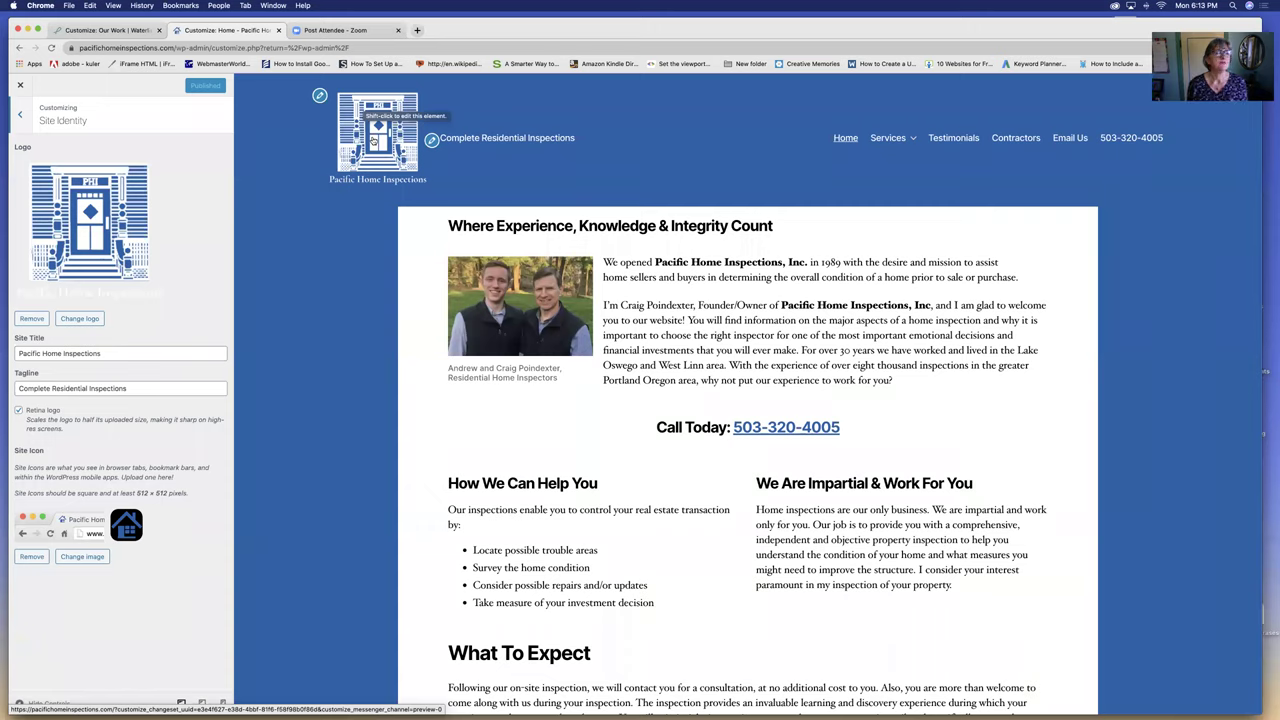
click(18, 411)
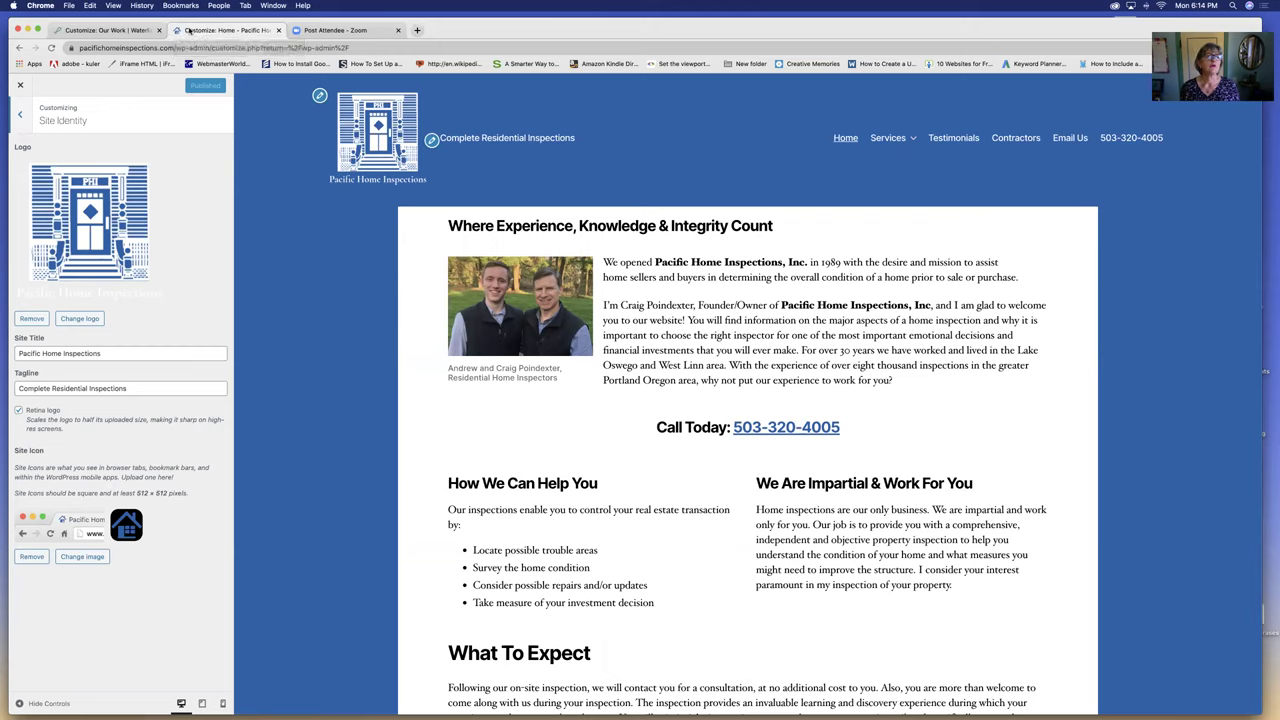
click(22, 116)
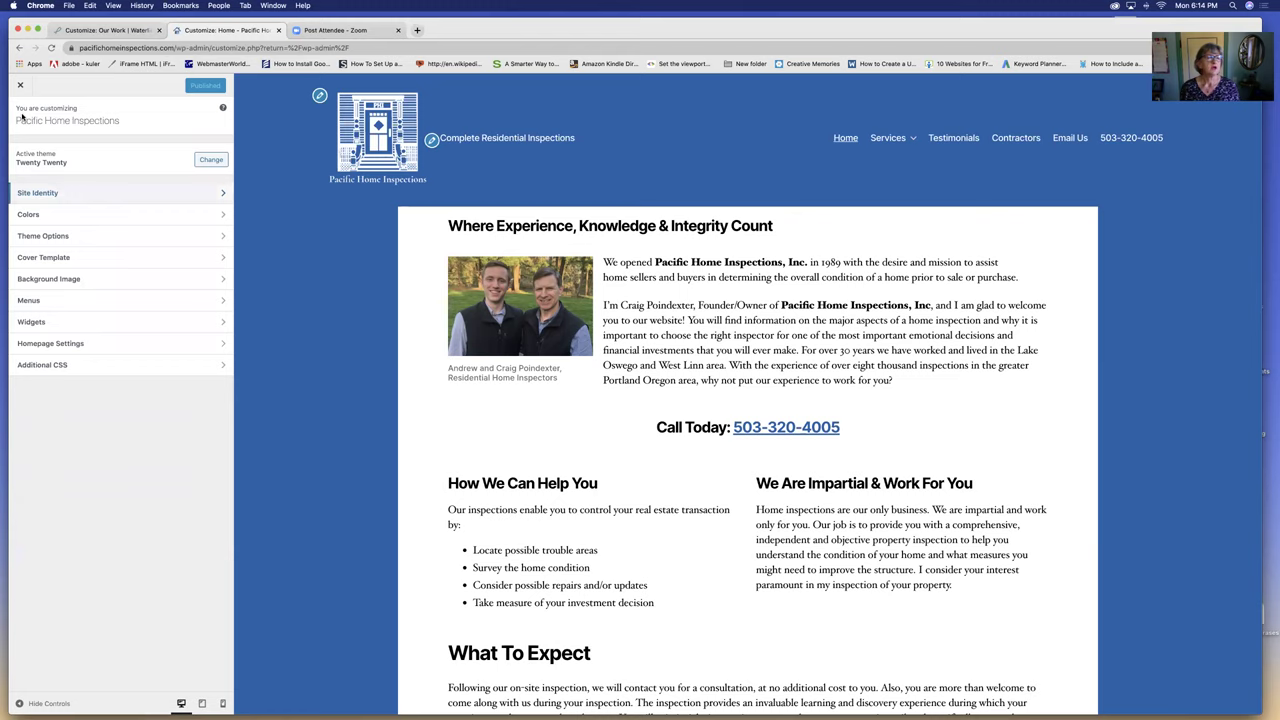
click(200, 215)
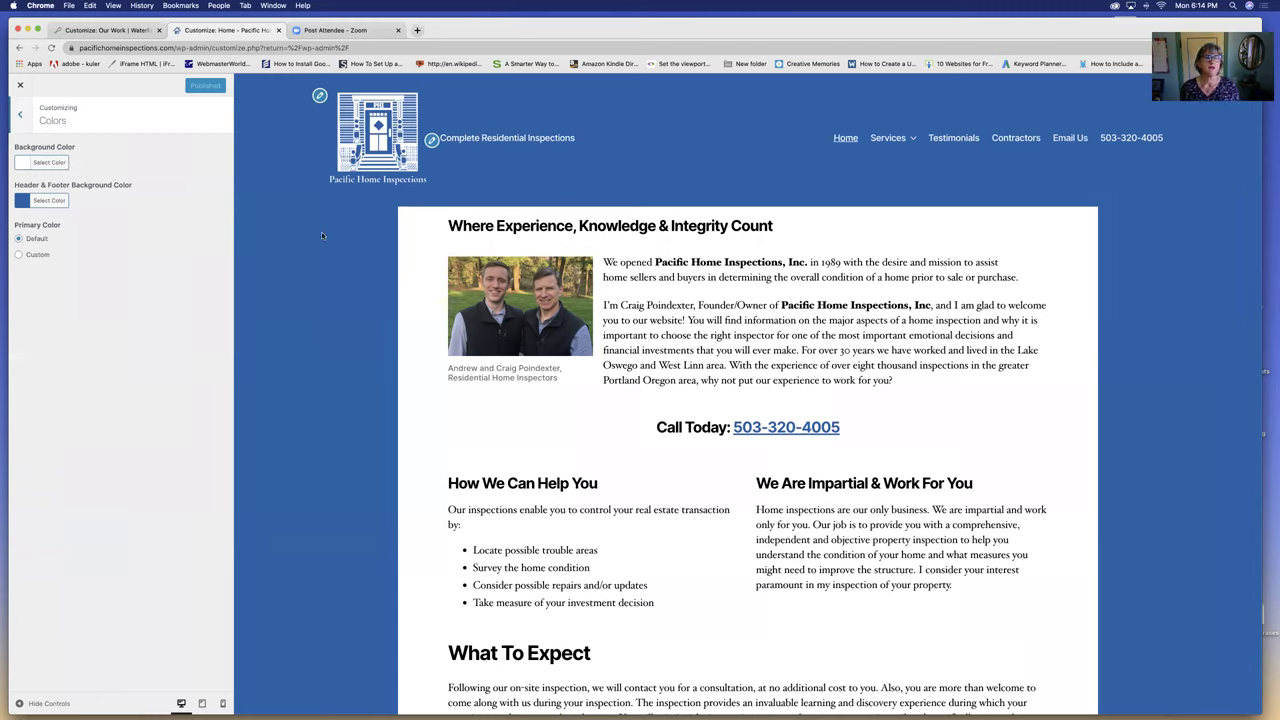
Step: Review Colors and Theme Options, ending on the Cover Template overlay settings
click(20, 117)
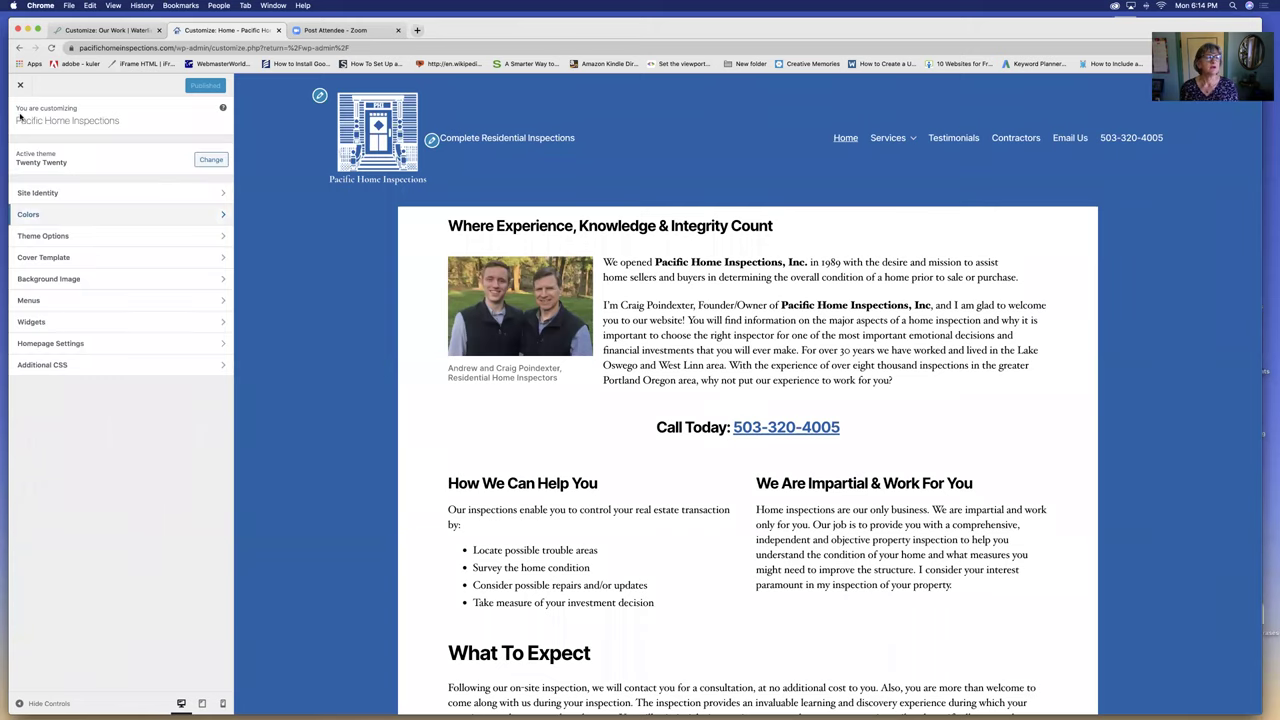
click(225, 236)
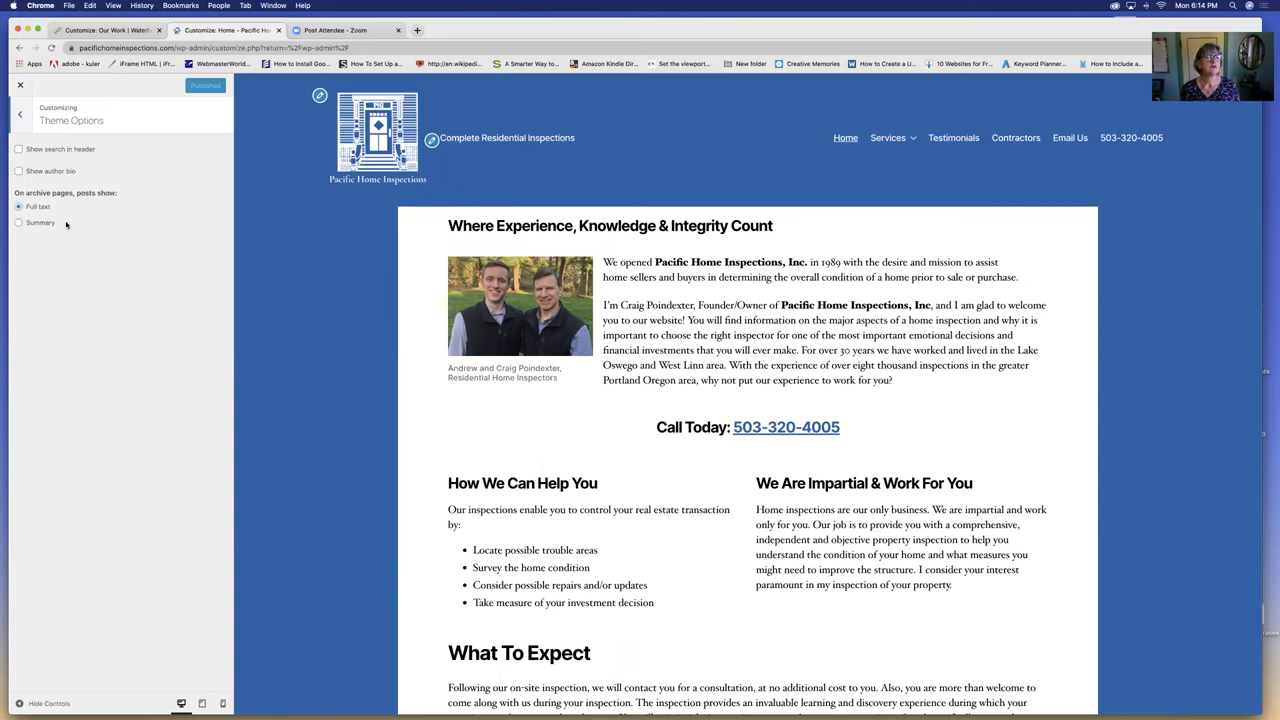
click(19, 116)
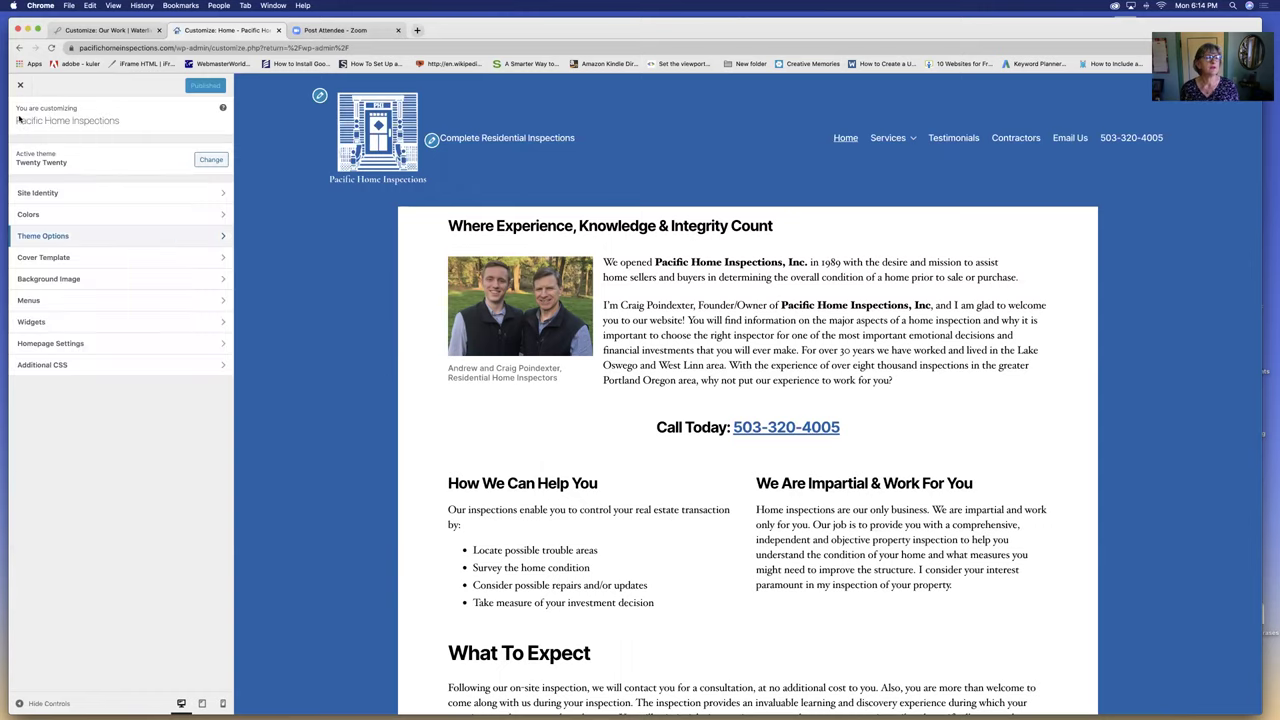
click(223, 257)
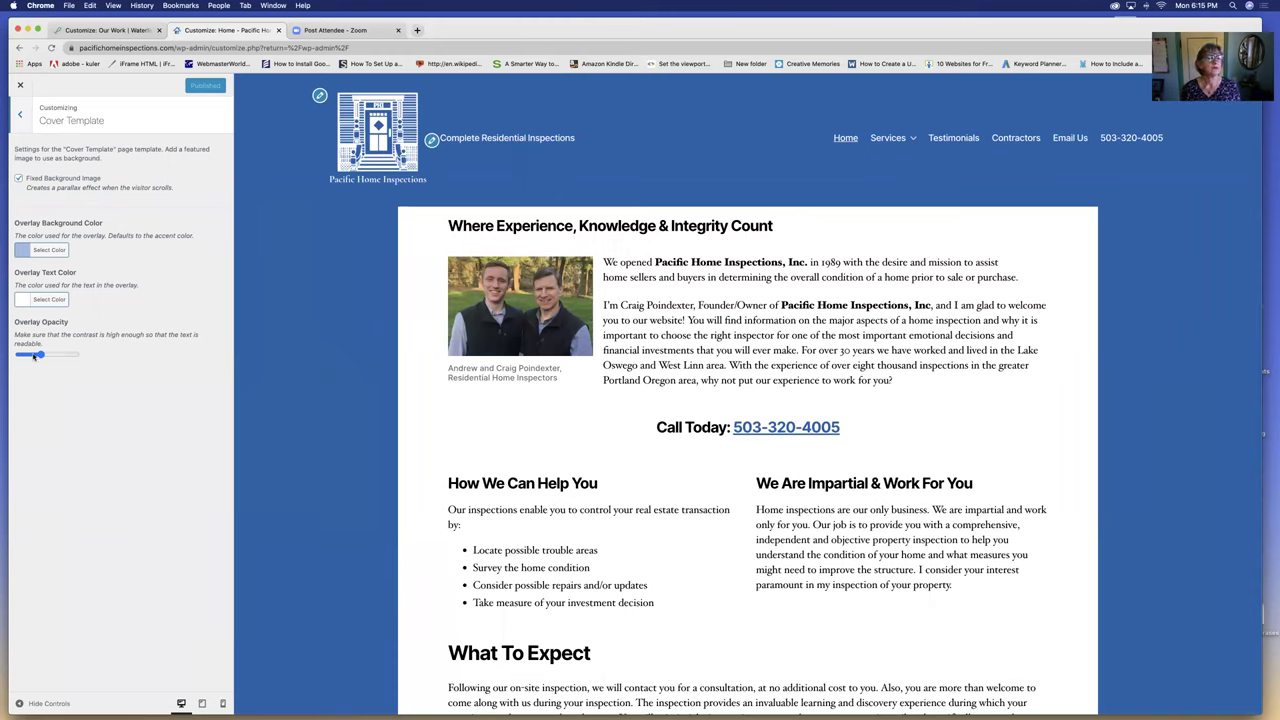
Step: Check the Background Image and Menus settings, then go to Widgets
click(20, 116)
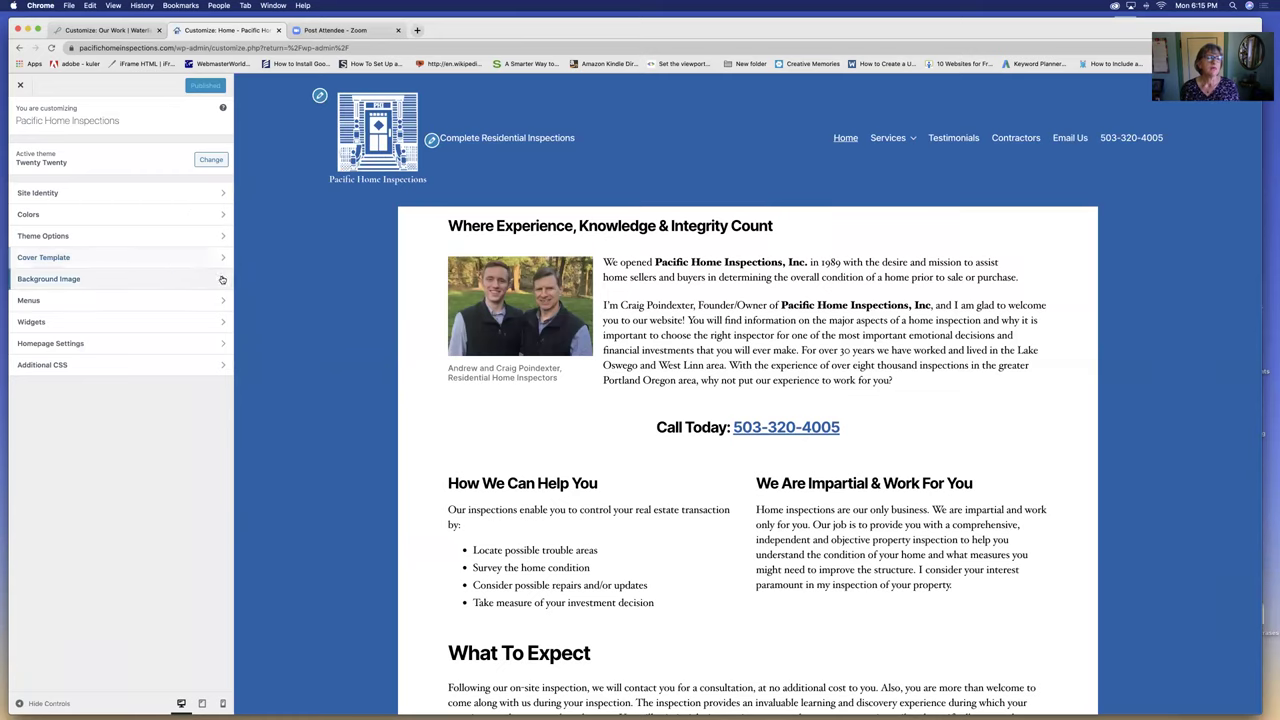
click(220, 279)
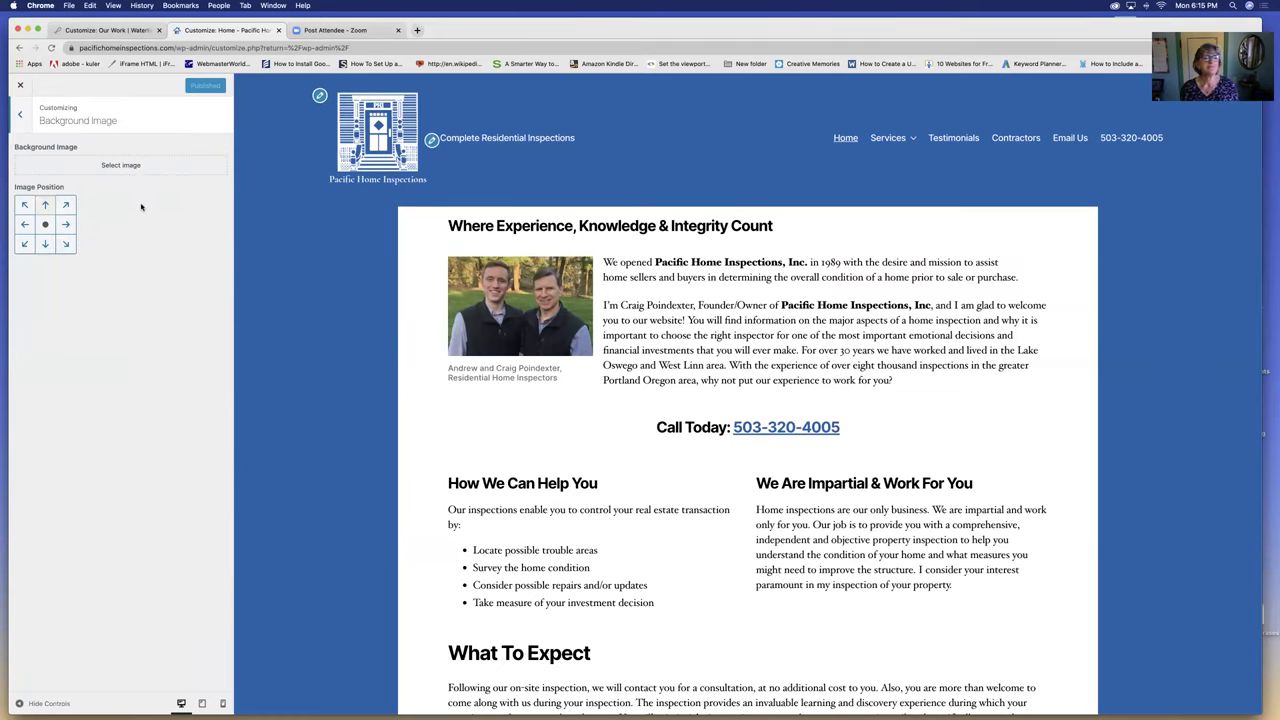
click(20, 115)
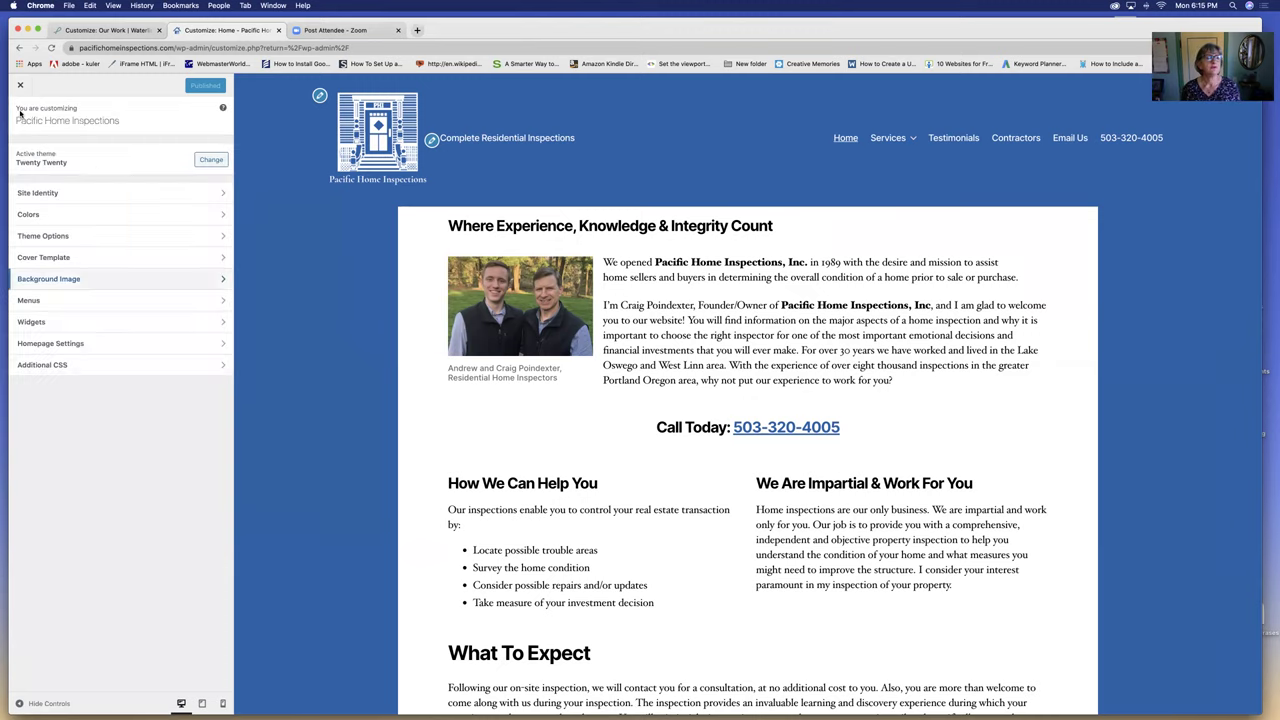
click(222, 301)
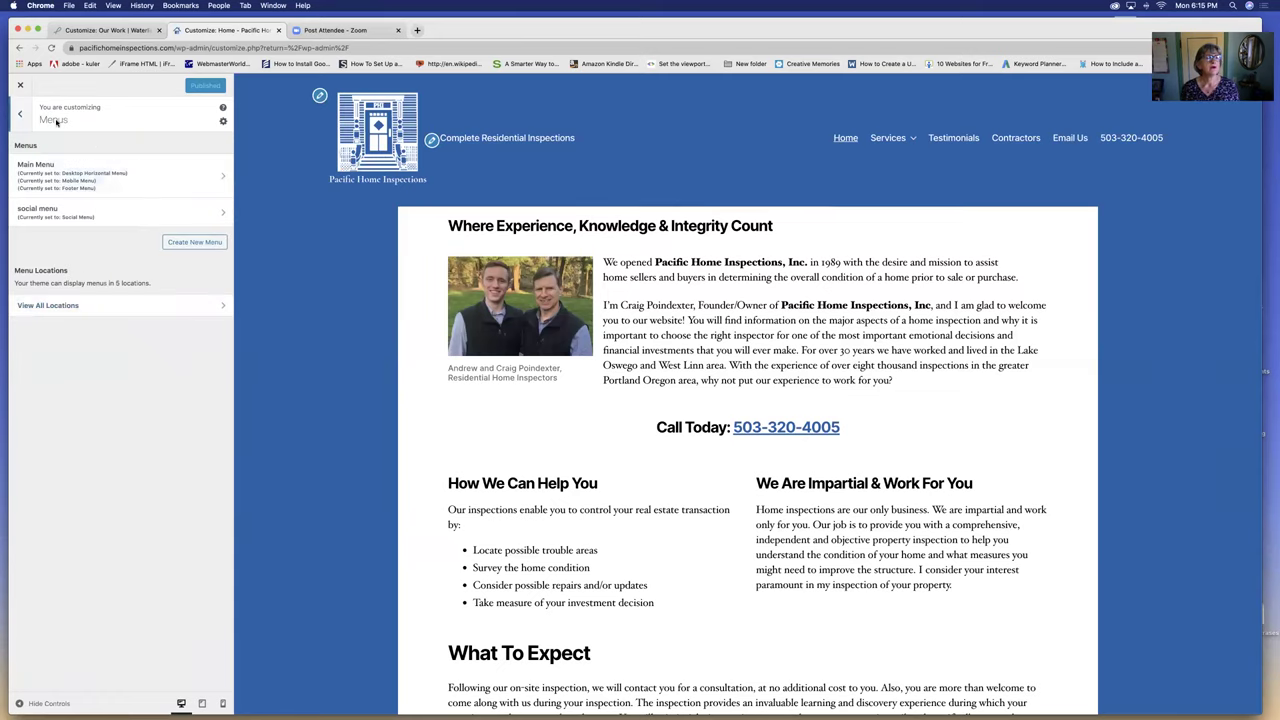
click(20, 114)
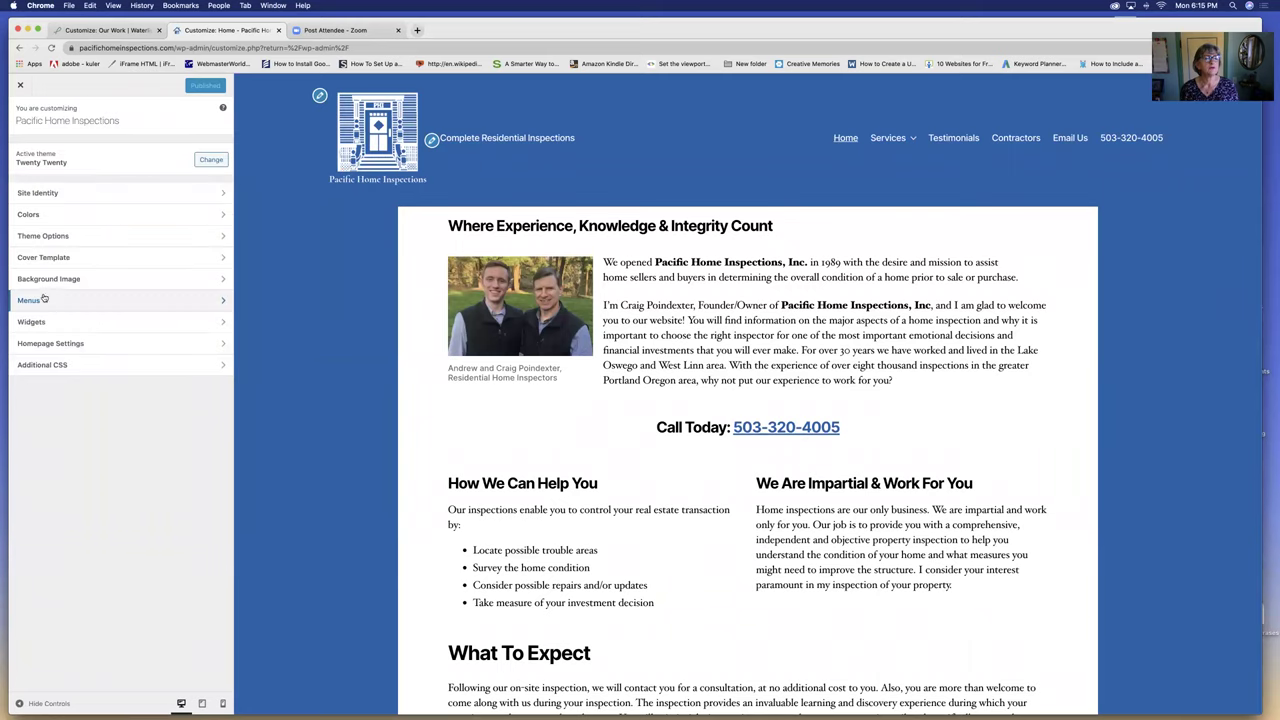
click(221, 322)
Step: Review the Footer #1 Custom HTML and Form widgets, then return to the main sections
click(218, 147)
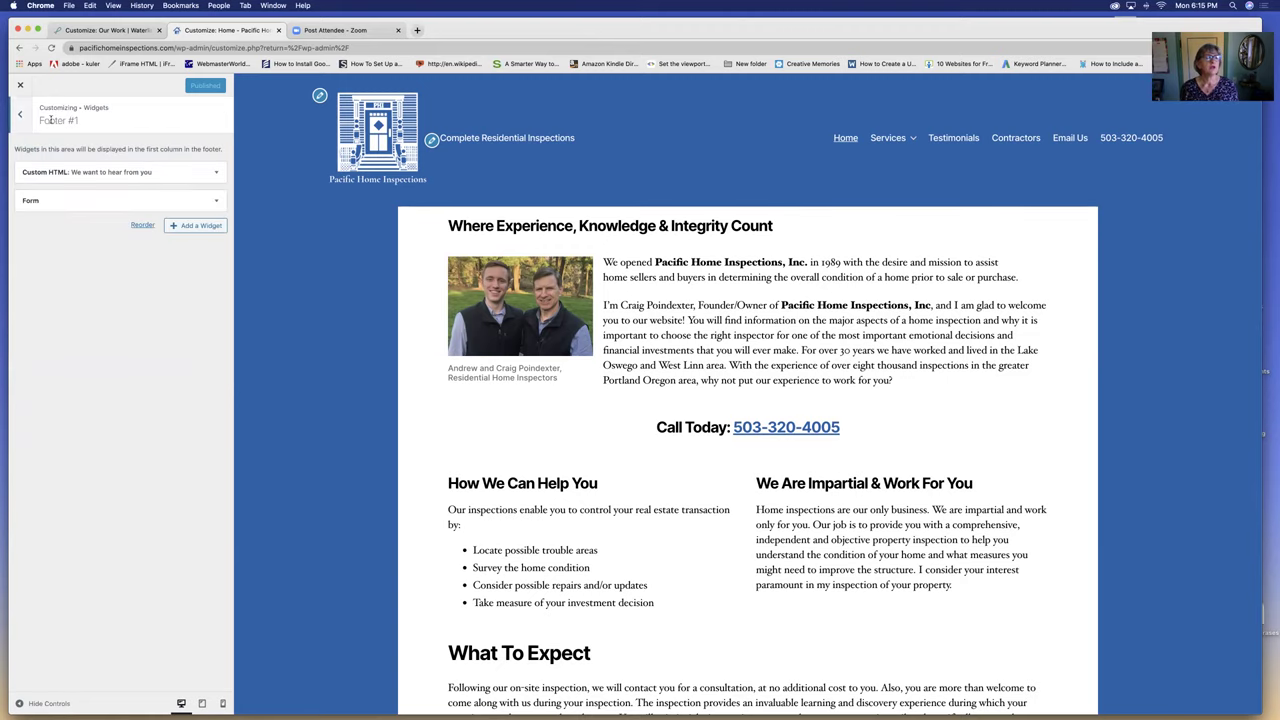
scroll(458, 276, down, 15)
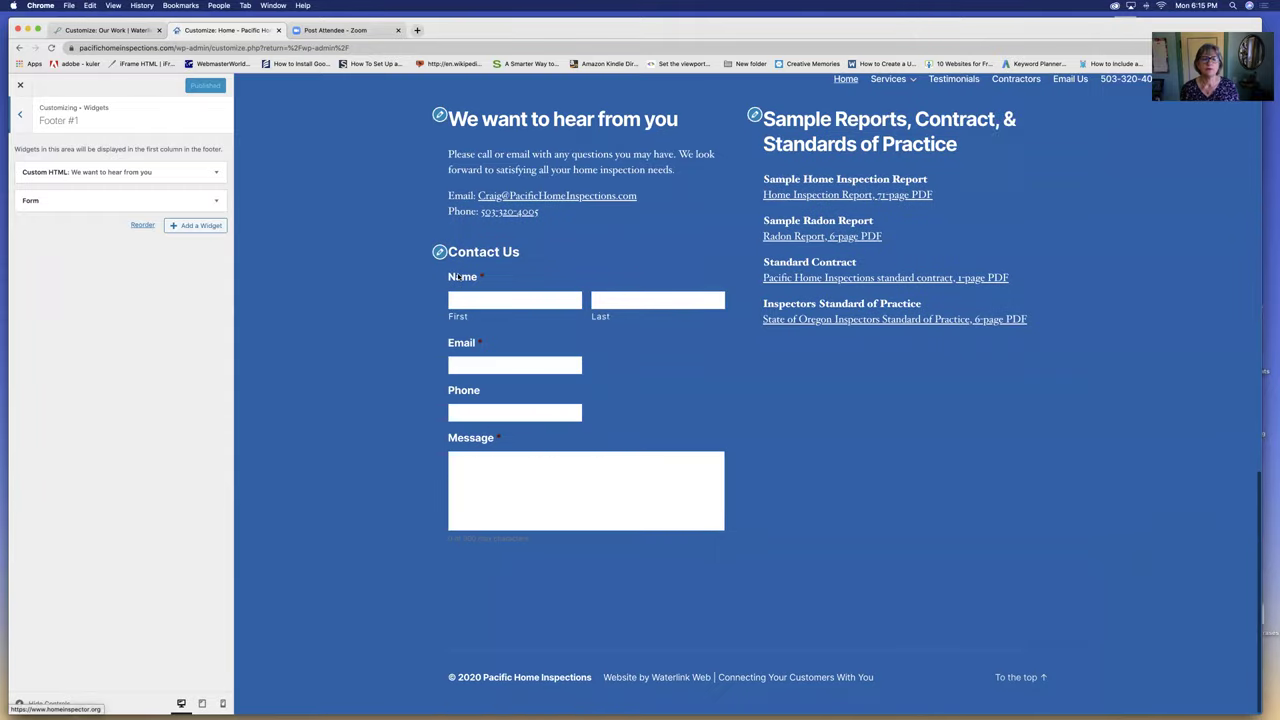
scroll(276, 212, up, 3)
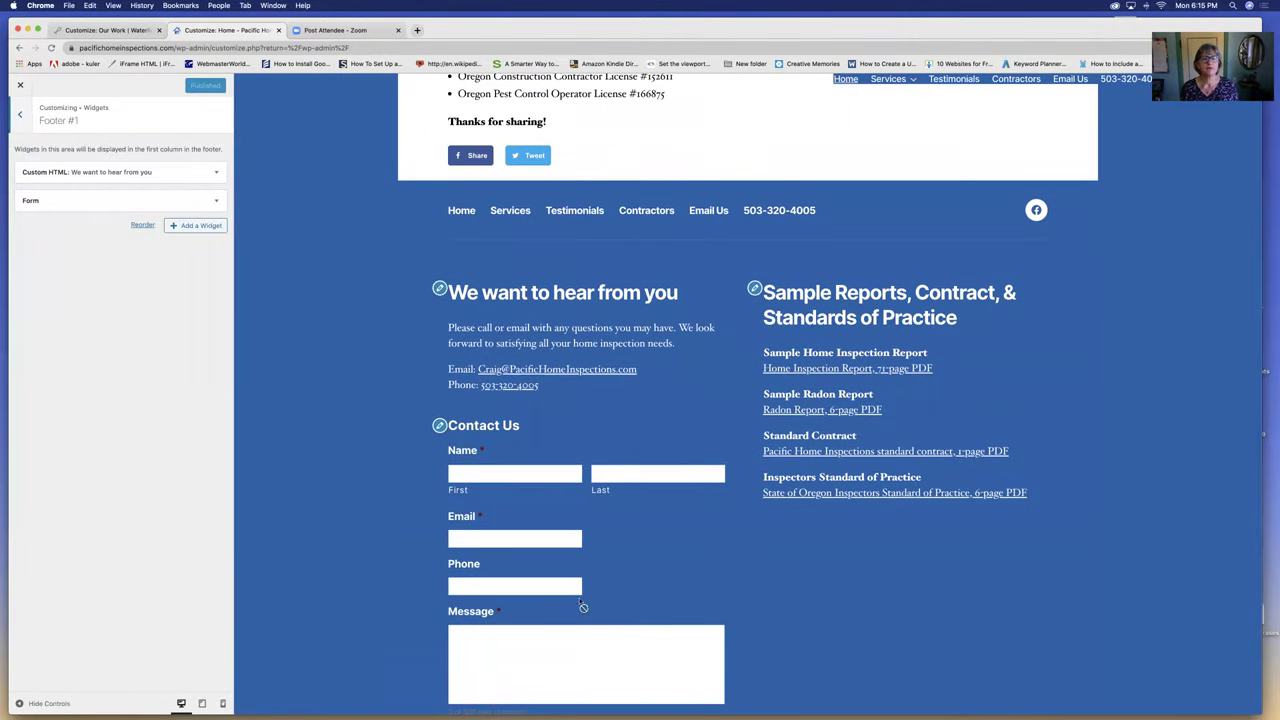
click(20, 115)
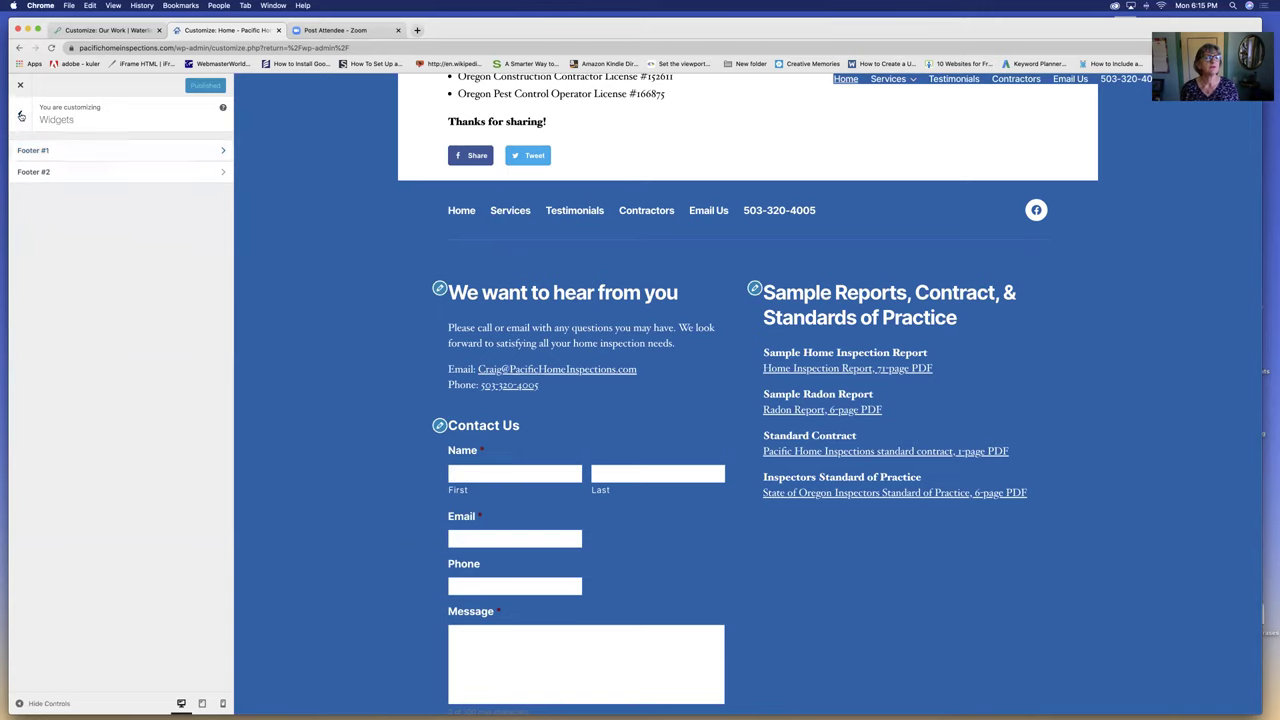
click(20, 115)
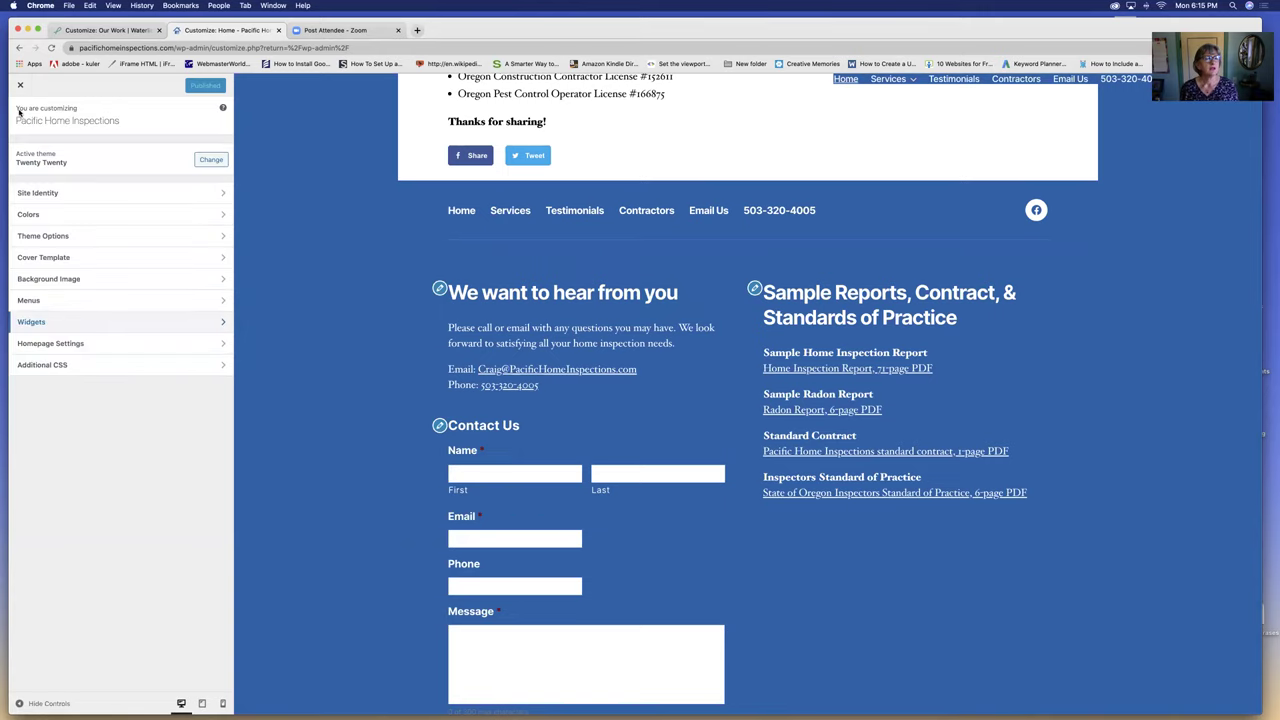
Step: Confirm Homepage Settings shows the static page Home, then go to Additional CSS
click(221, 344)
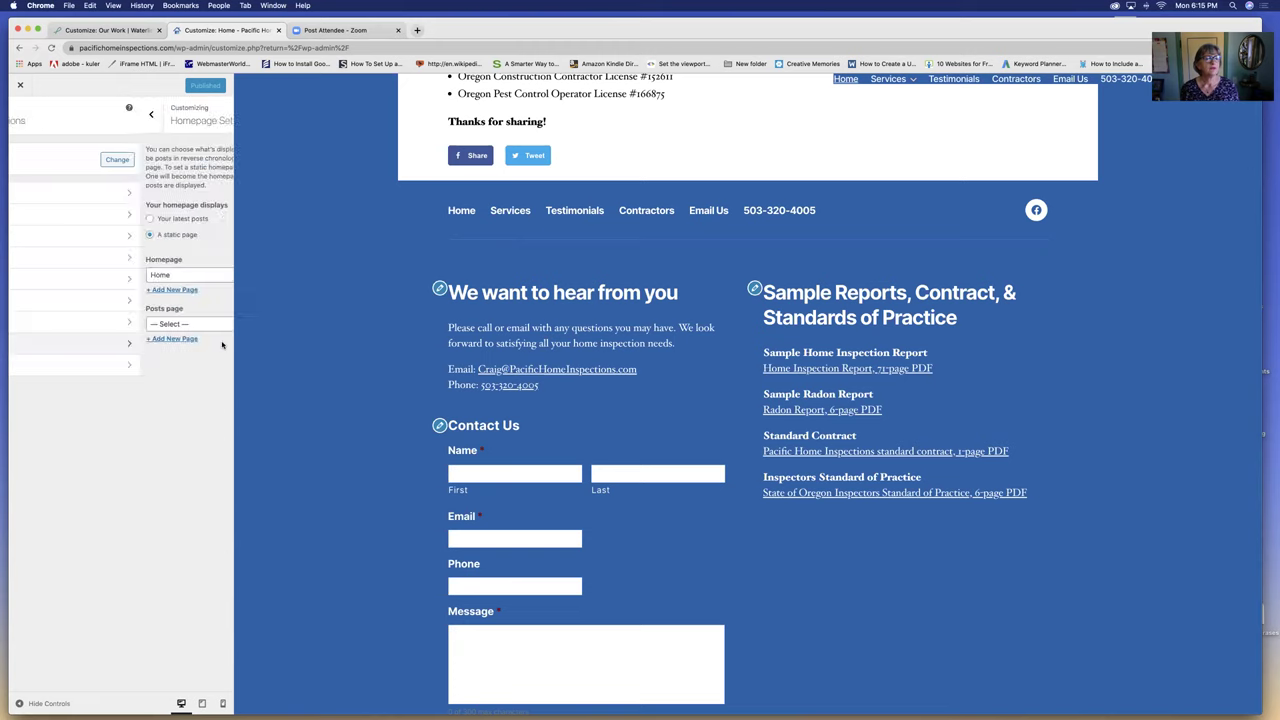
scroll(313, 337, up, 15)
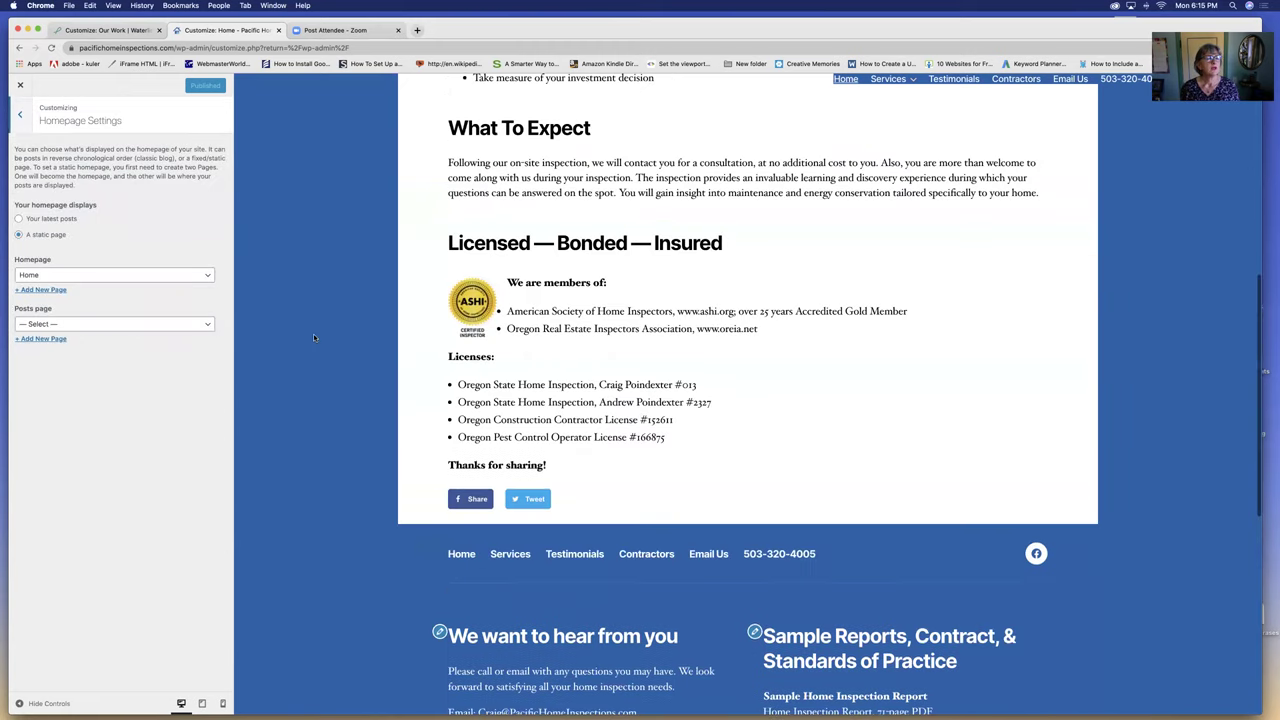
scroll(313, 337, up, 2)
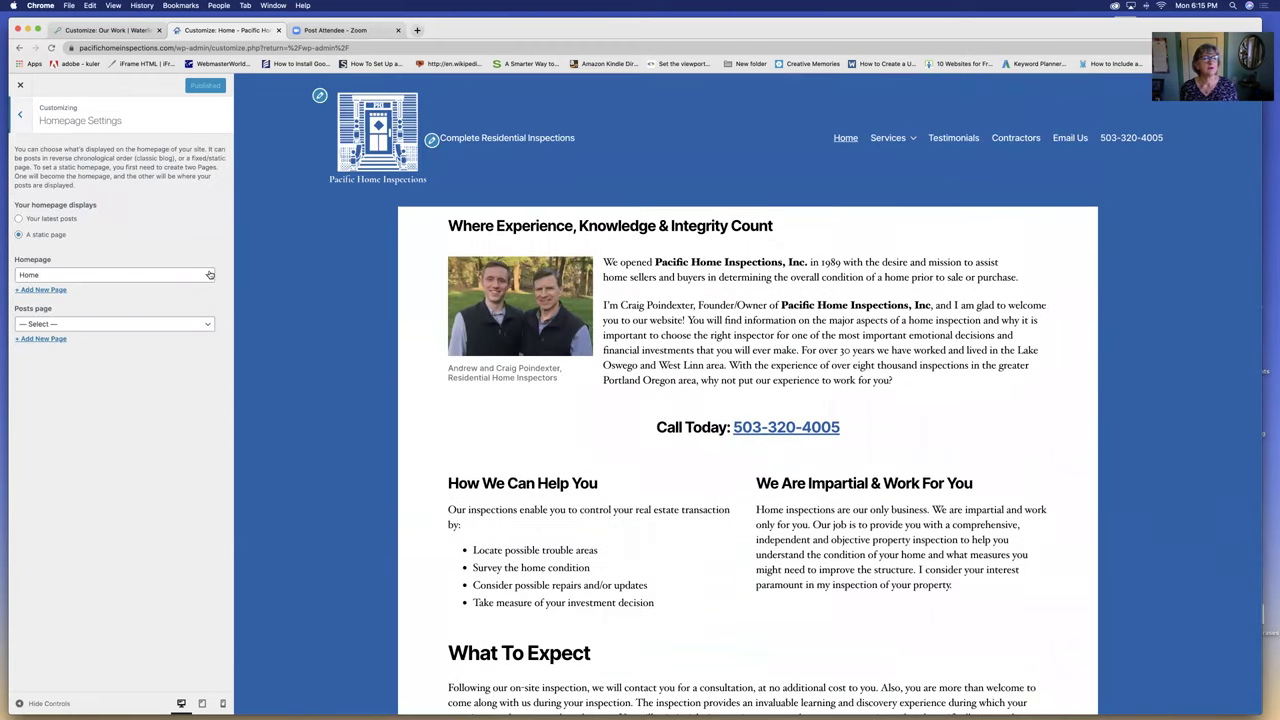
click(21, 113)
click(211, 368)
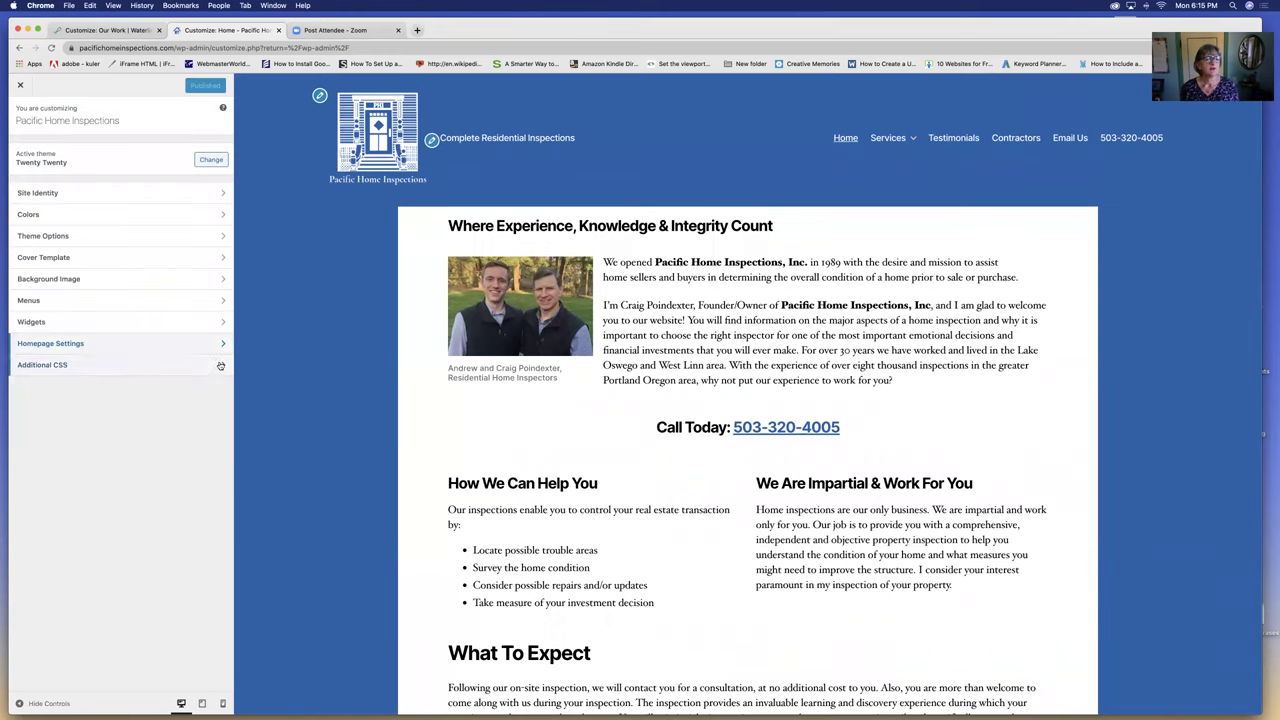
Step: Scroll through the custom CSS and switch to the 'Customize: Our Work | Waterlink' tab
scroll(183, 308, down, 10)
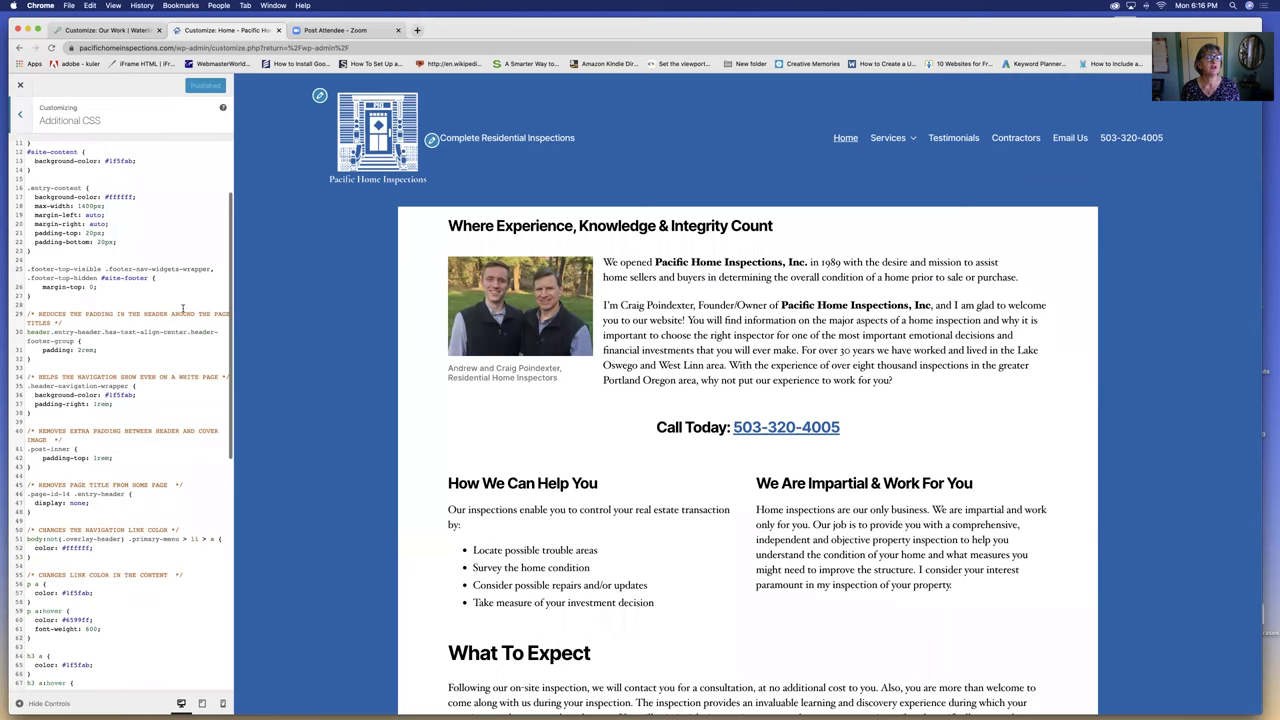
scroll(180, 308, up, 10)
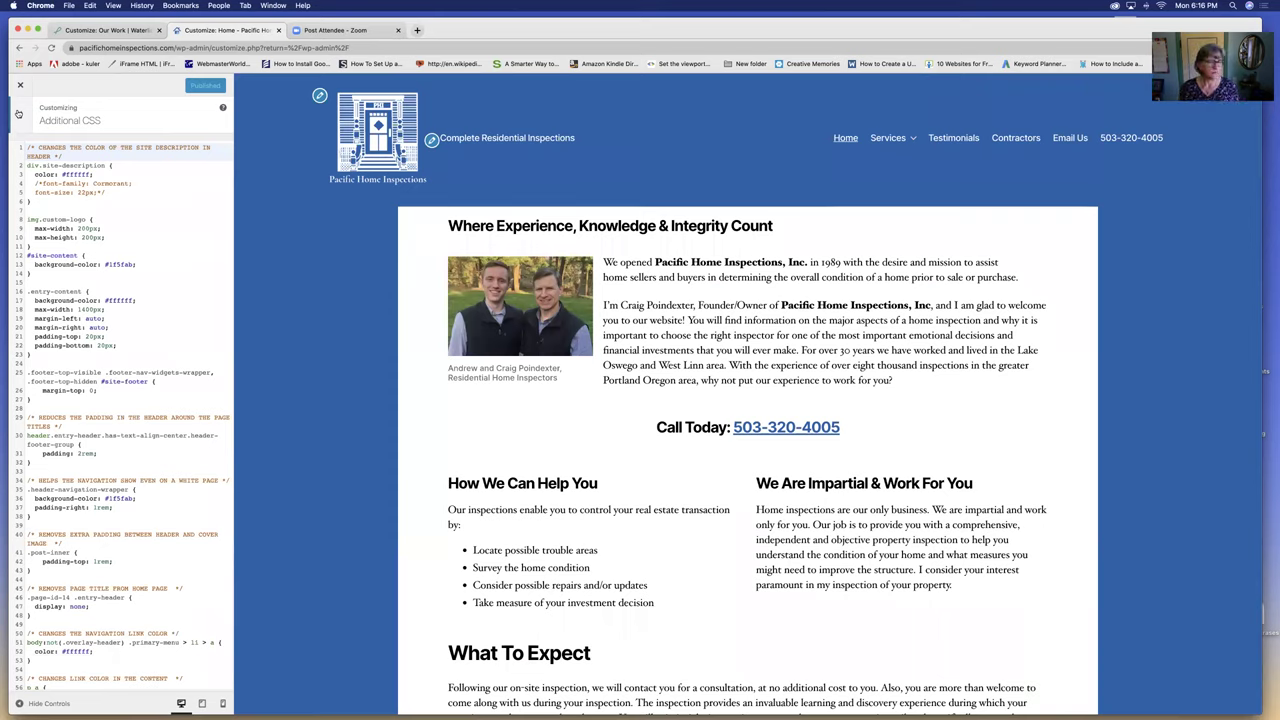
click(97, 32)
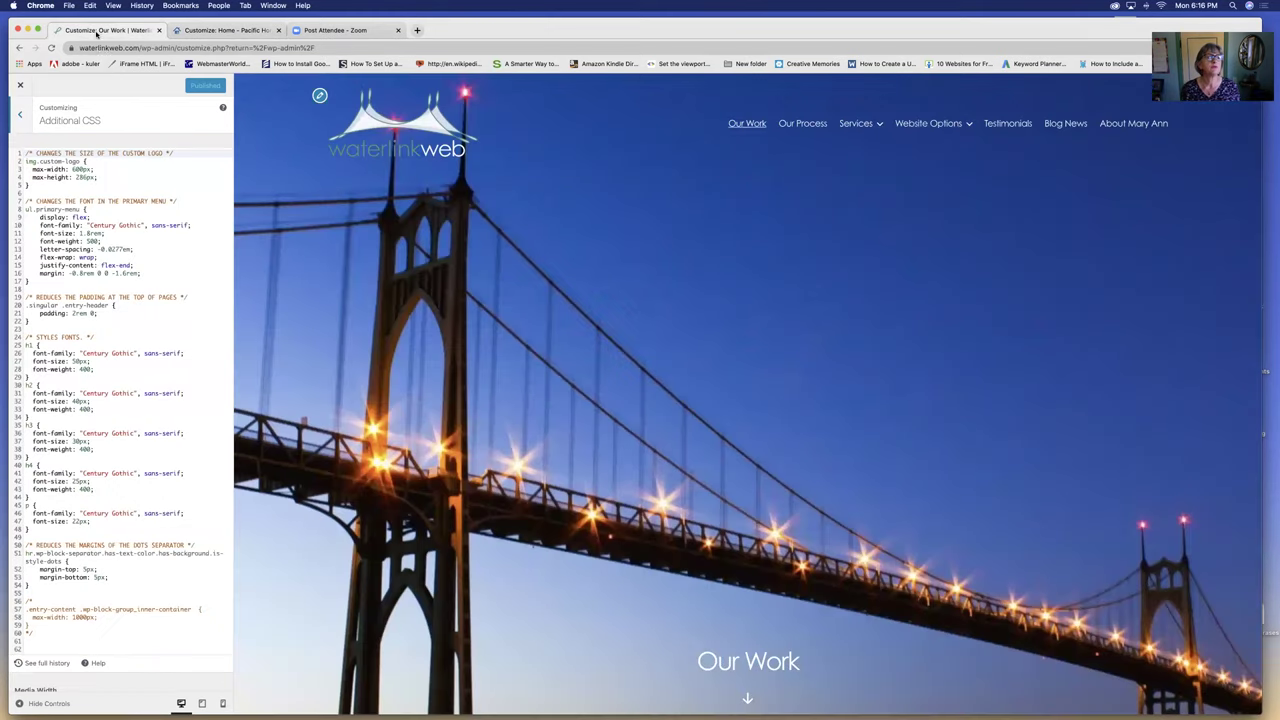
Step: Look over Waterlink Web's Theme Options and Content Options
click(20, 115)
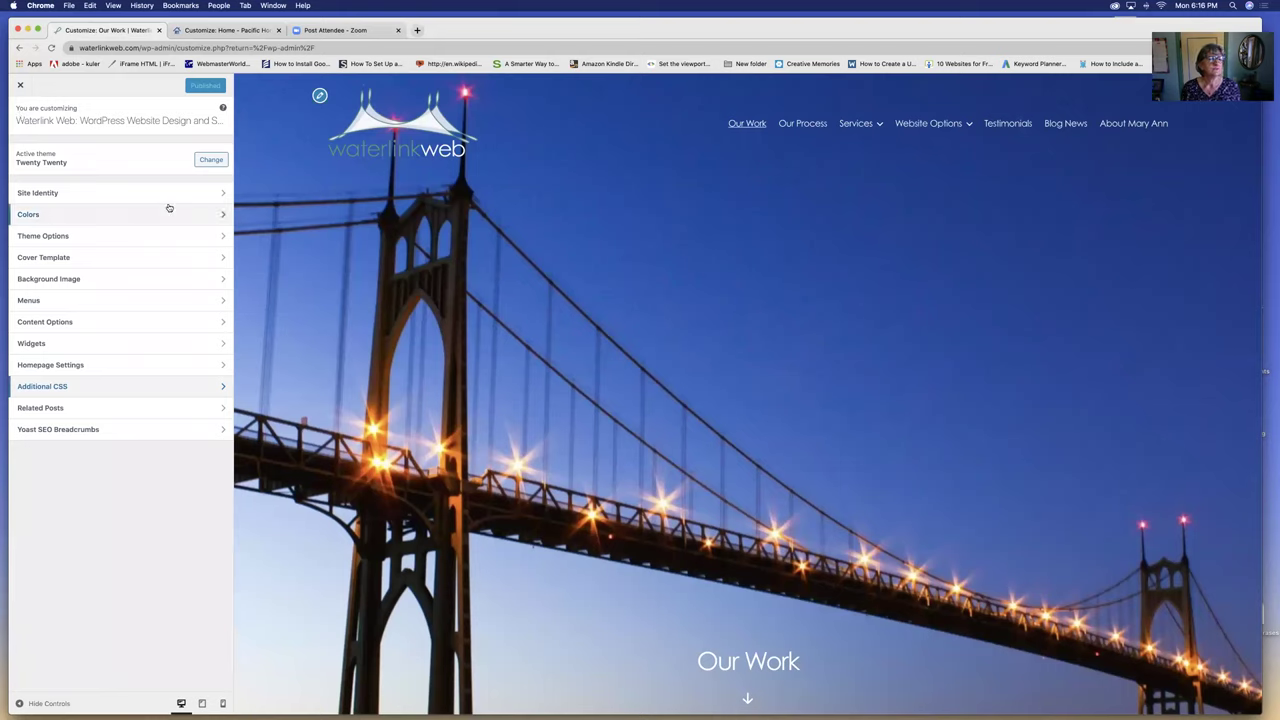
click(220, 233)
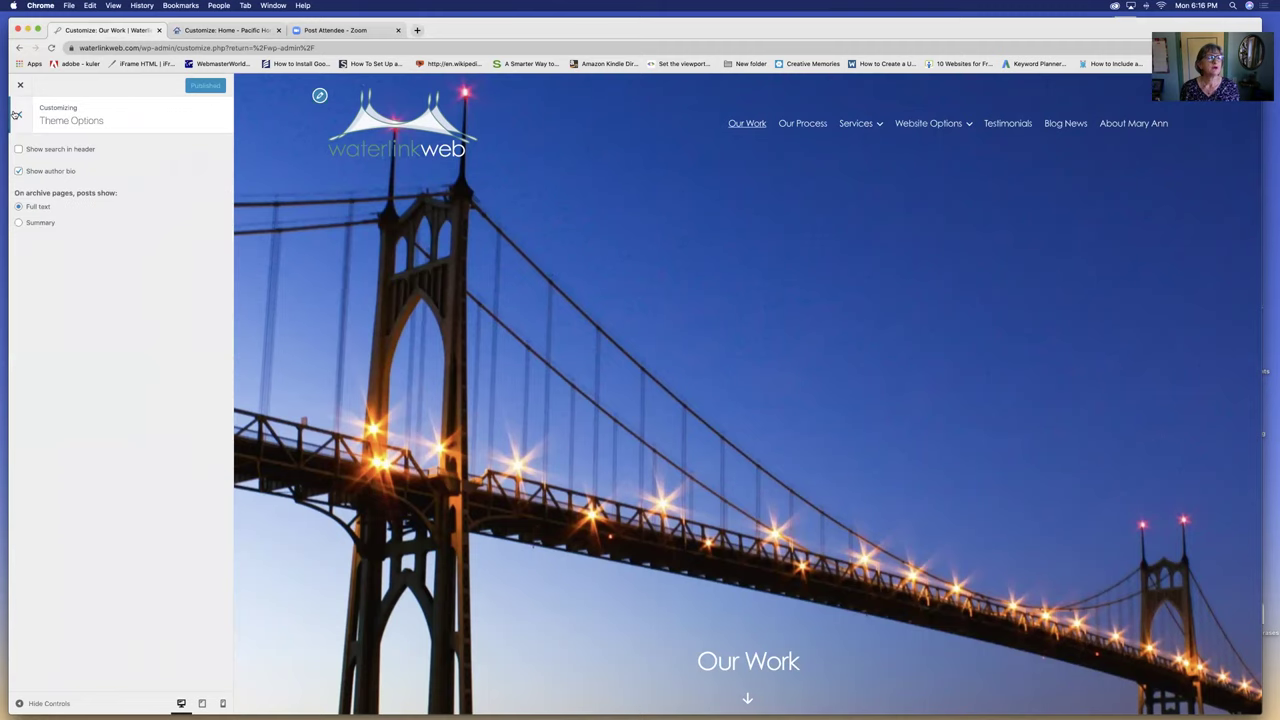
click(30, 115)
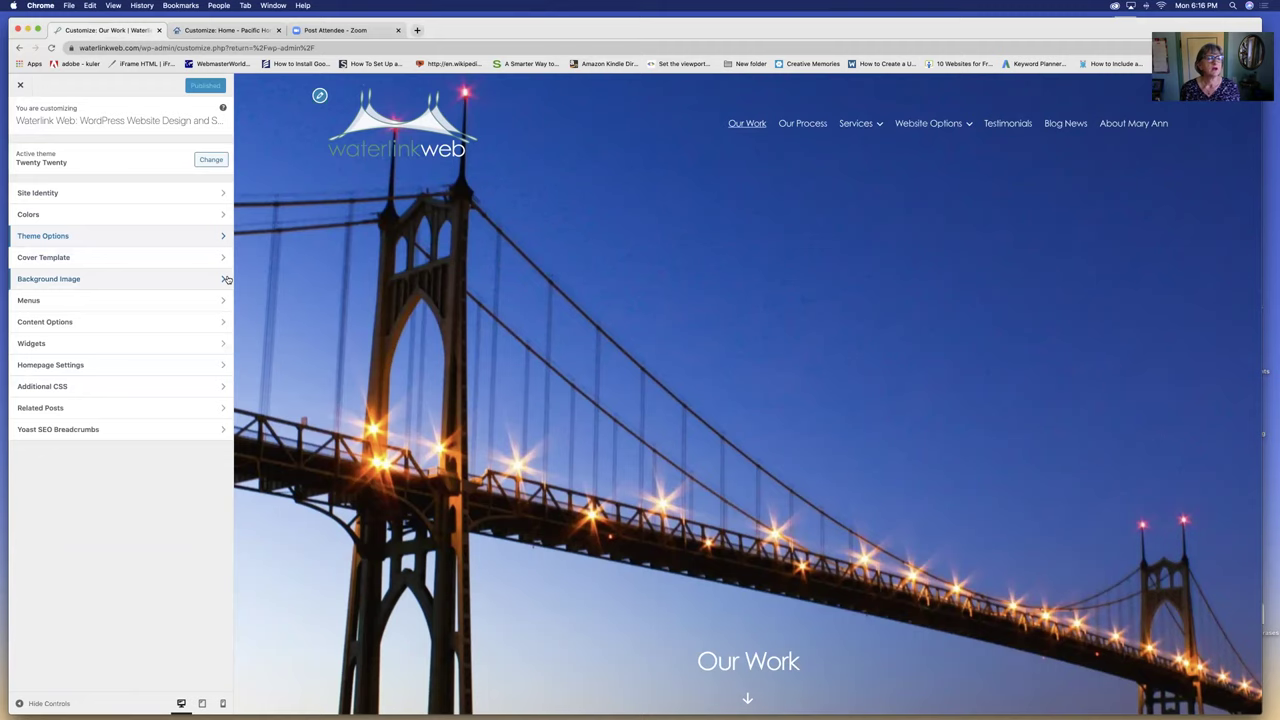
click(220, 320)
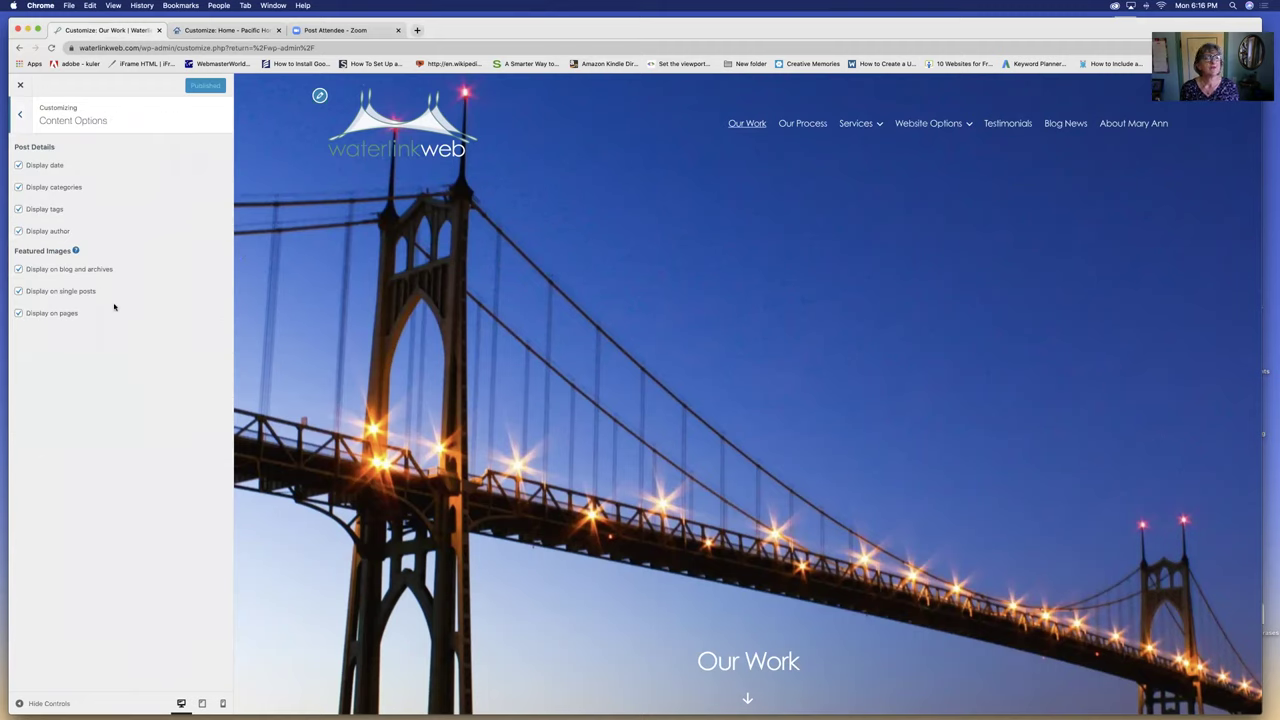
Step: Load the Blog News page in the preview and scroll through it
click(1071, 125)
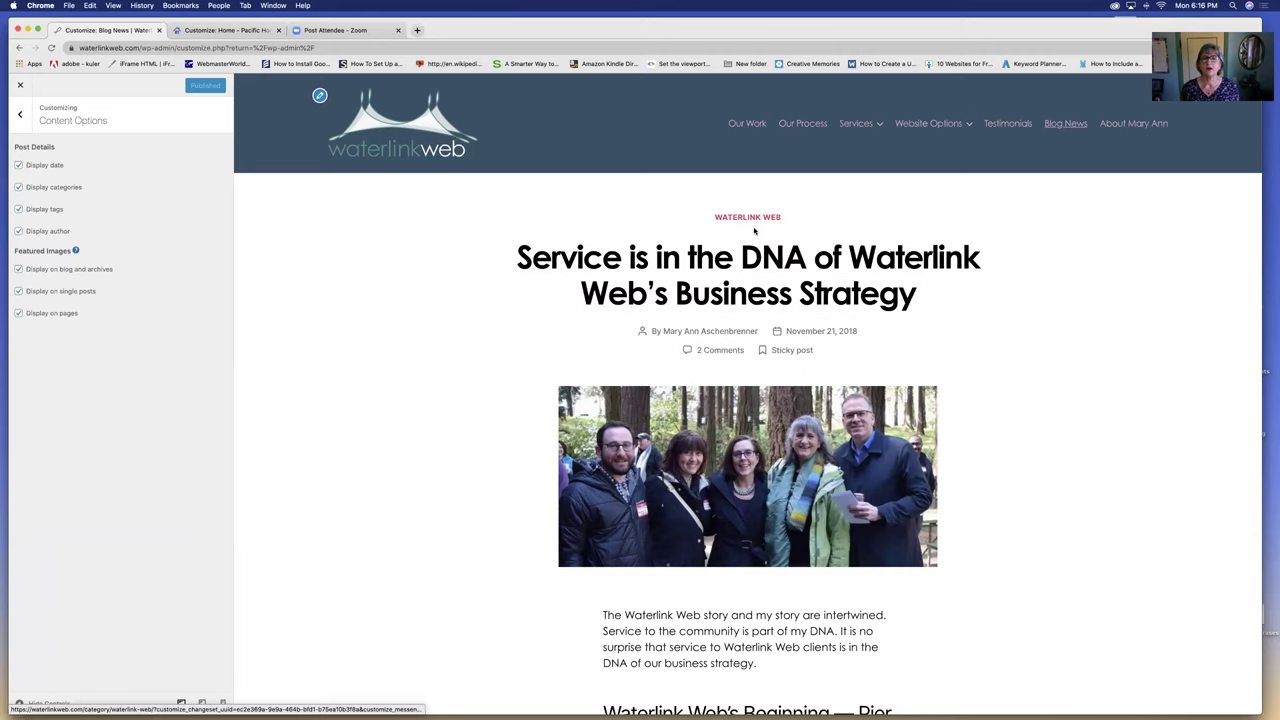
scroll(726, 222, down, 5)
scroll(751, 234, down, 12)
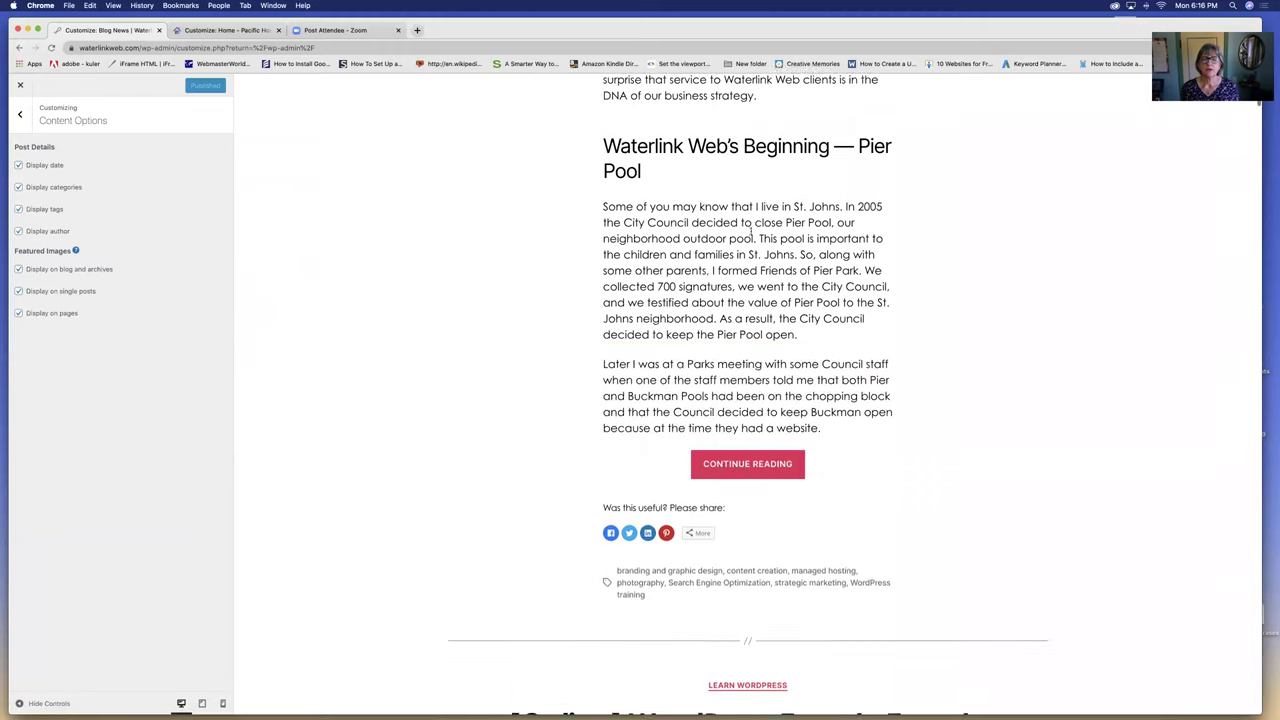
scroll(751, 234, down, 3)
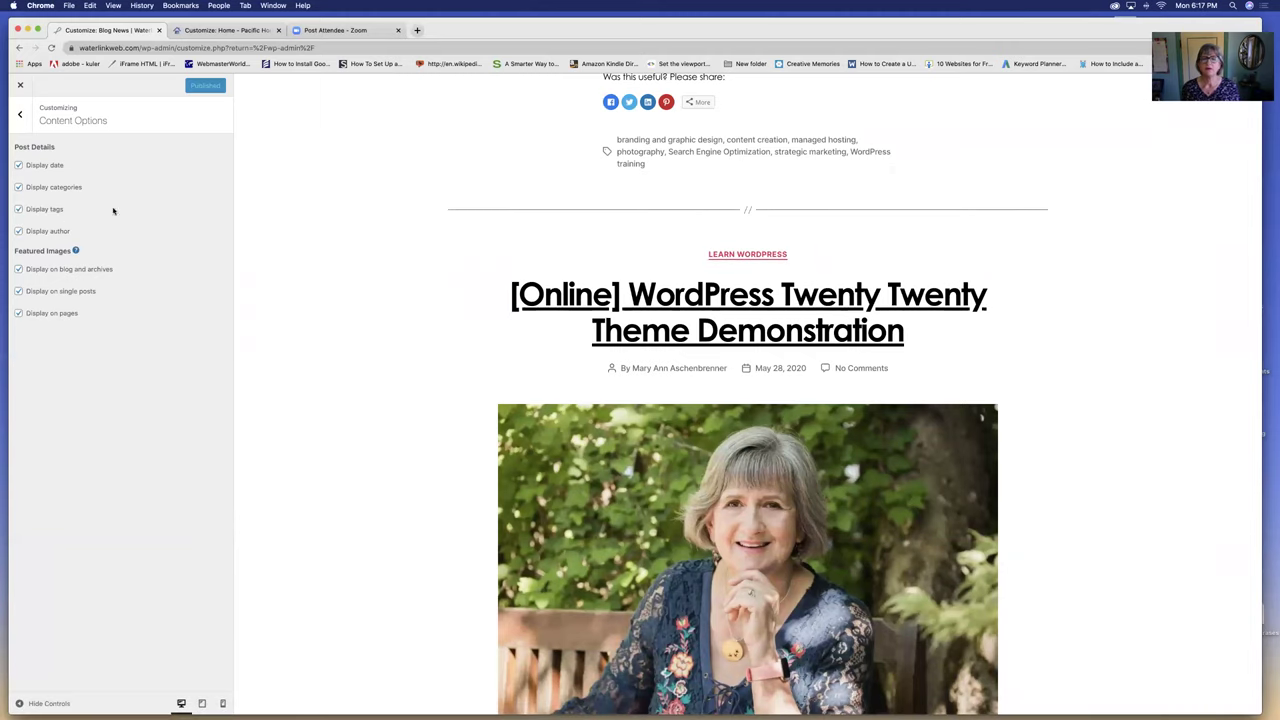
scroll(459, 248, up, 1)
scroll(459, 248, up, 6)
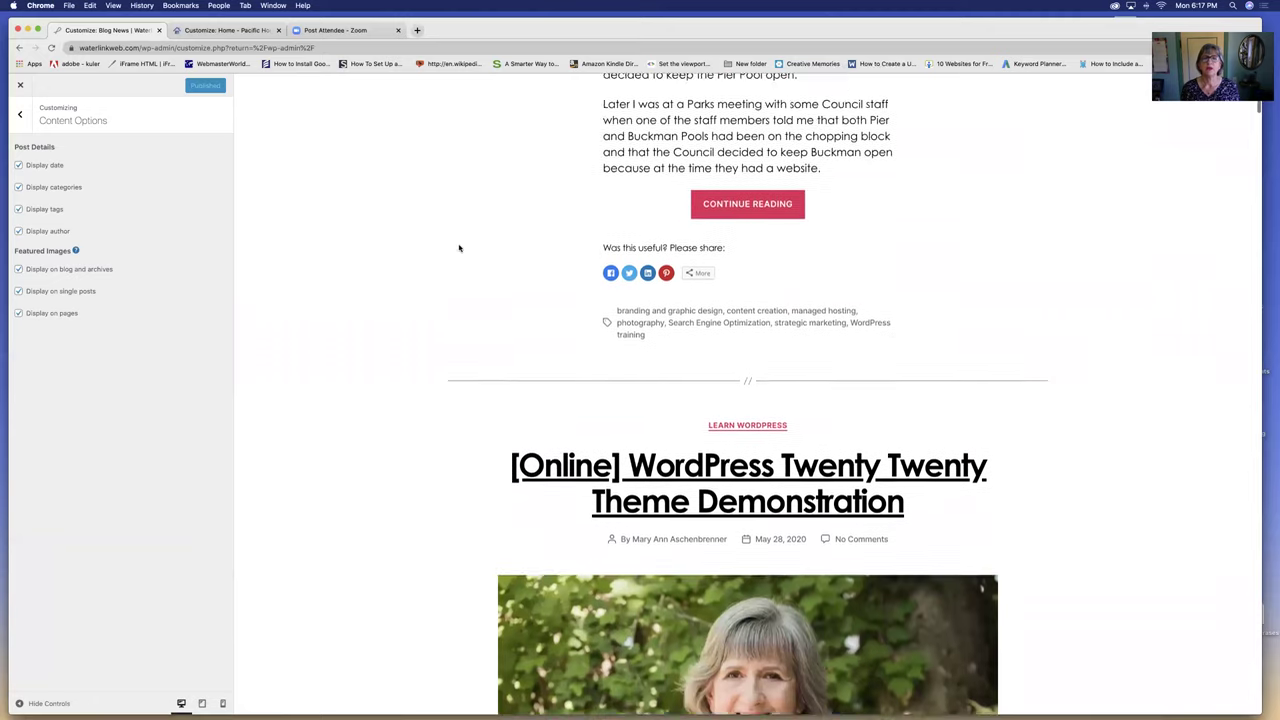
scroll(459, 248, up, 4)
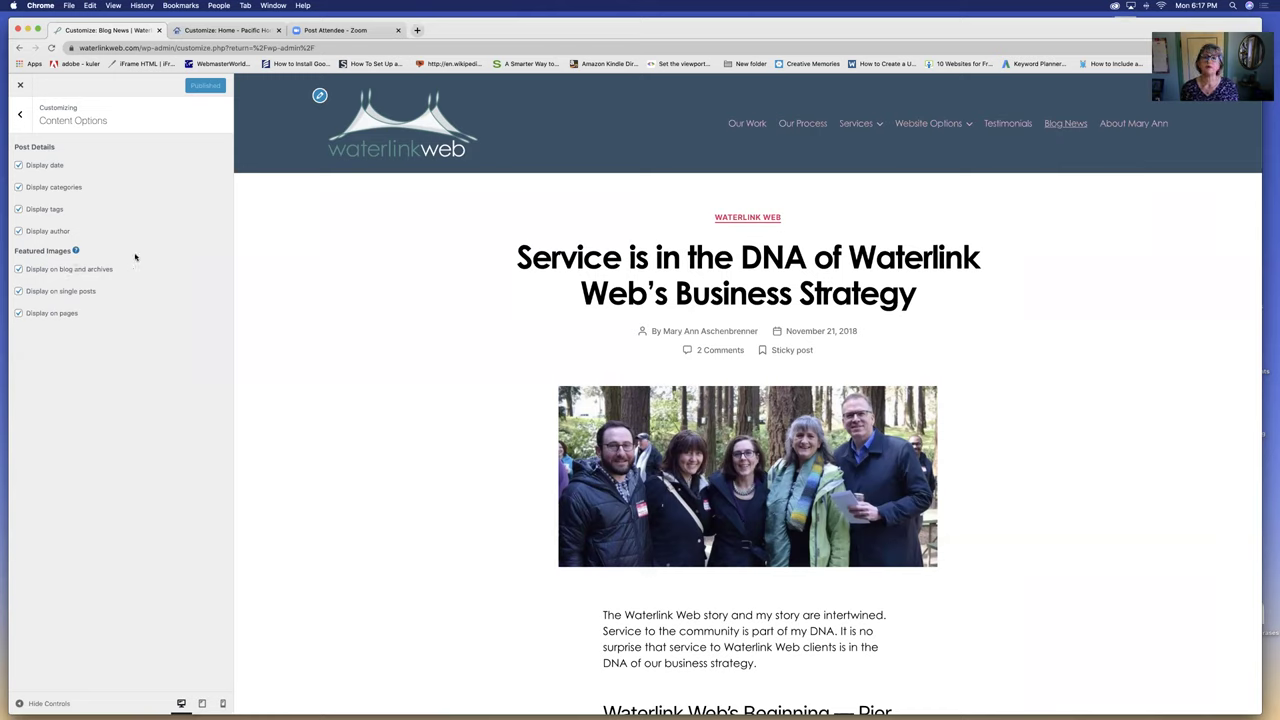
scroll(829, 237, down, 10)
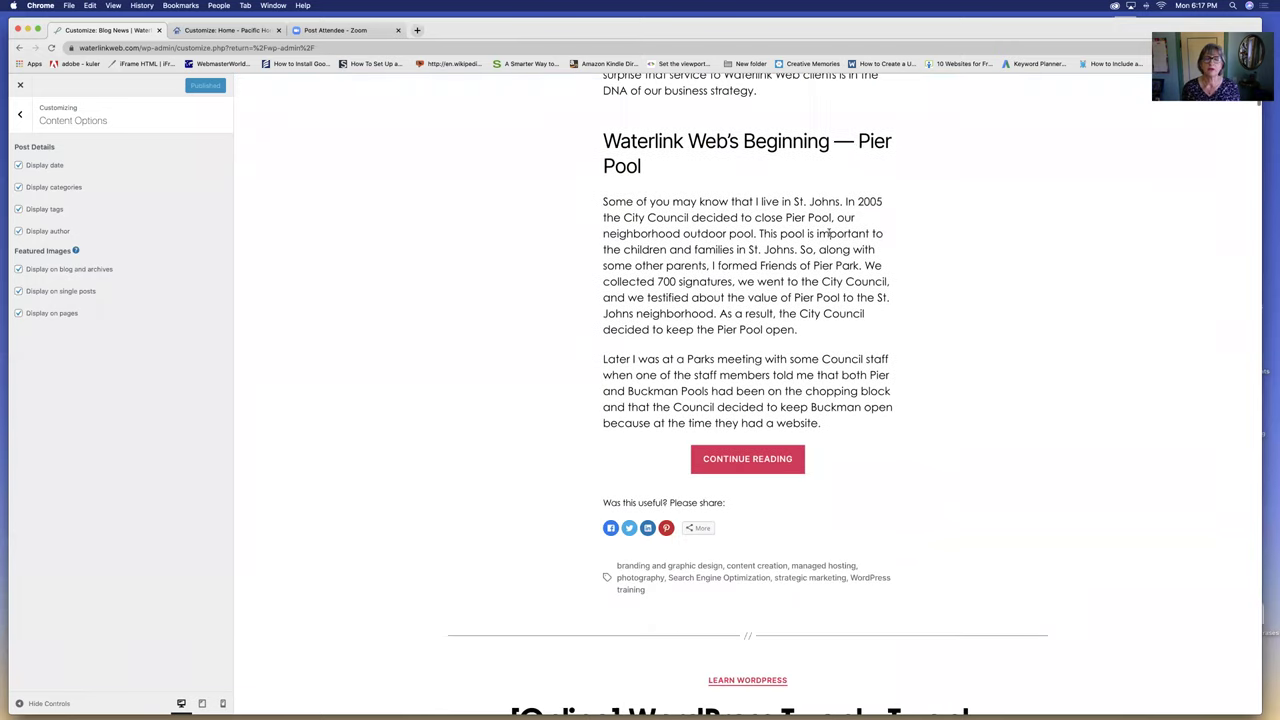
Step: Preview the Twenty Twenty Theme Demonstration post, then return to the section list
click(638, 398)
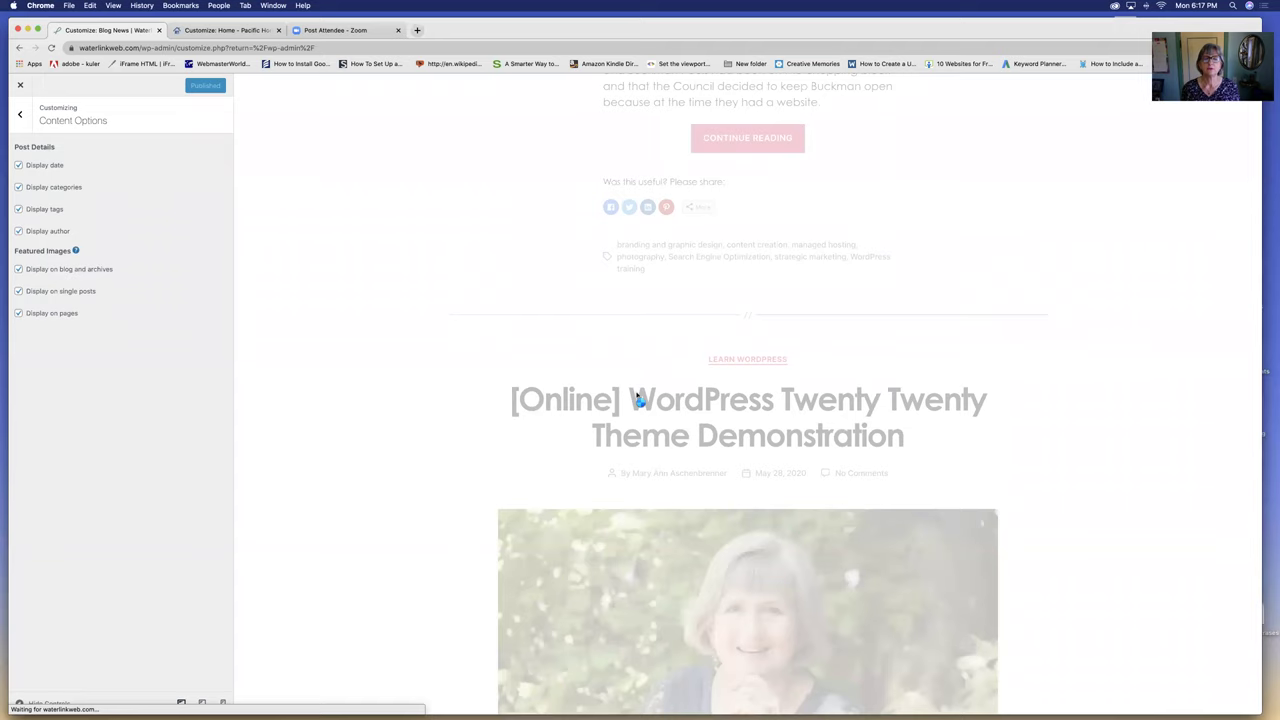
scroll(638, 396, down, 8)
scroll(637, 395, down, 3)
scroll(600, 300, up, 12)
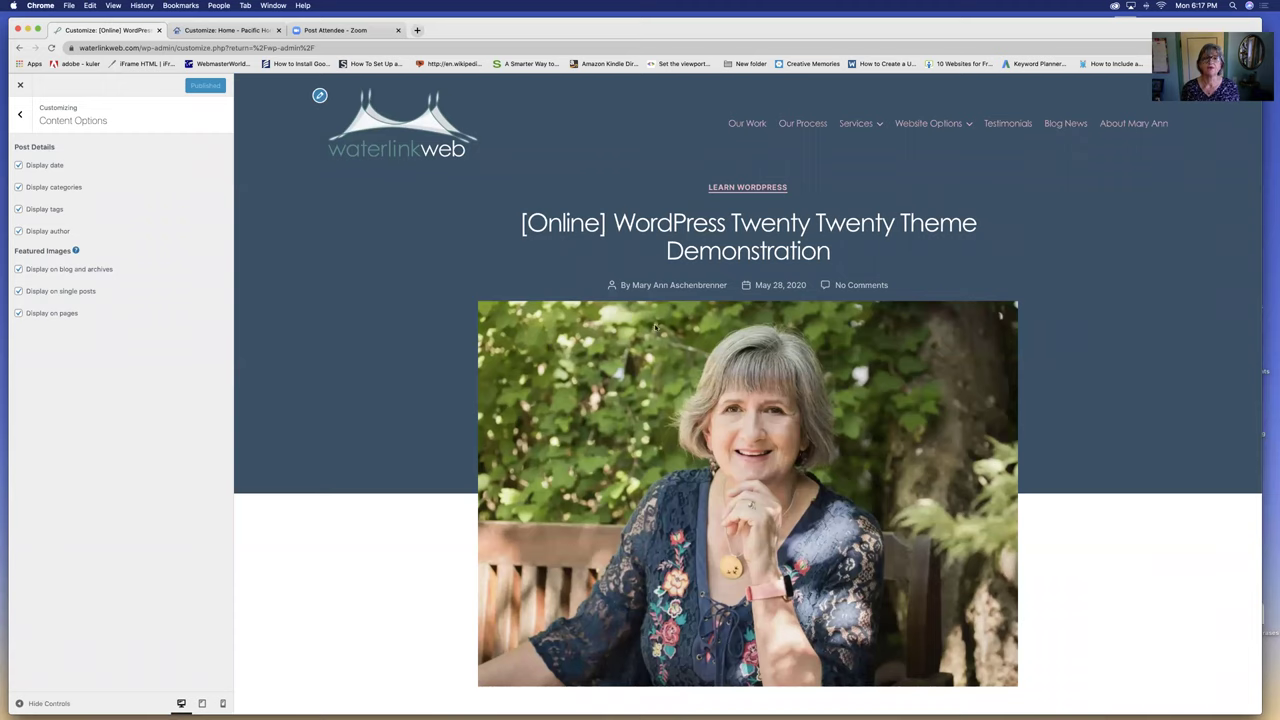
click(20, 114)
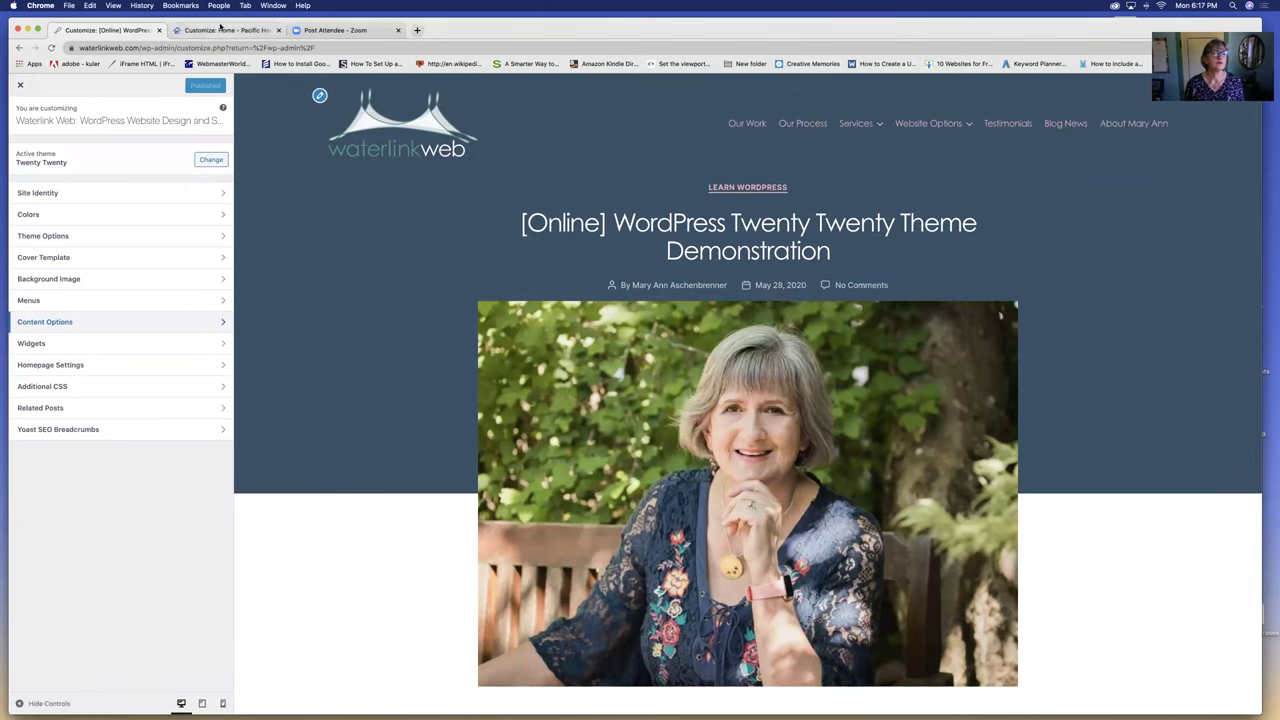
Step: Return to the Pacific Home Inspections tab, exit the Customizer, and visit the live Home page
click(222, 30)
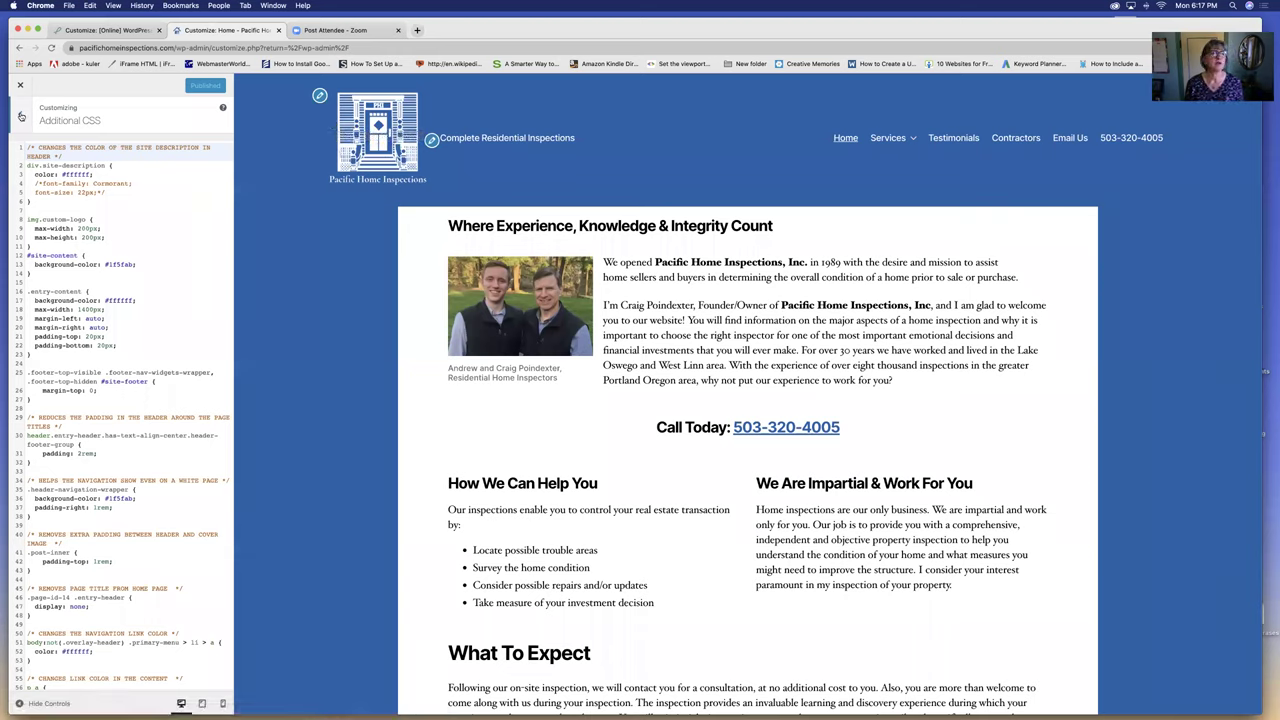
click(20, 116)
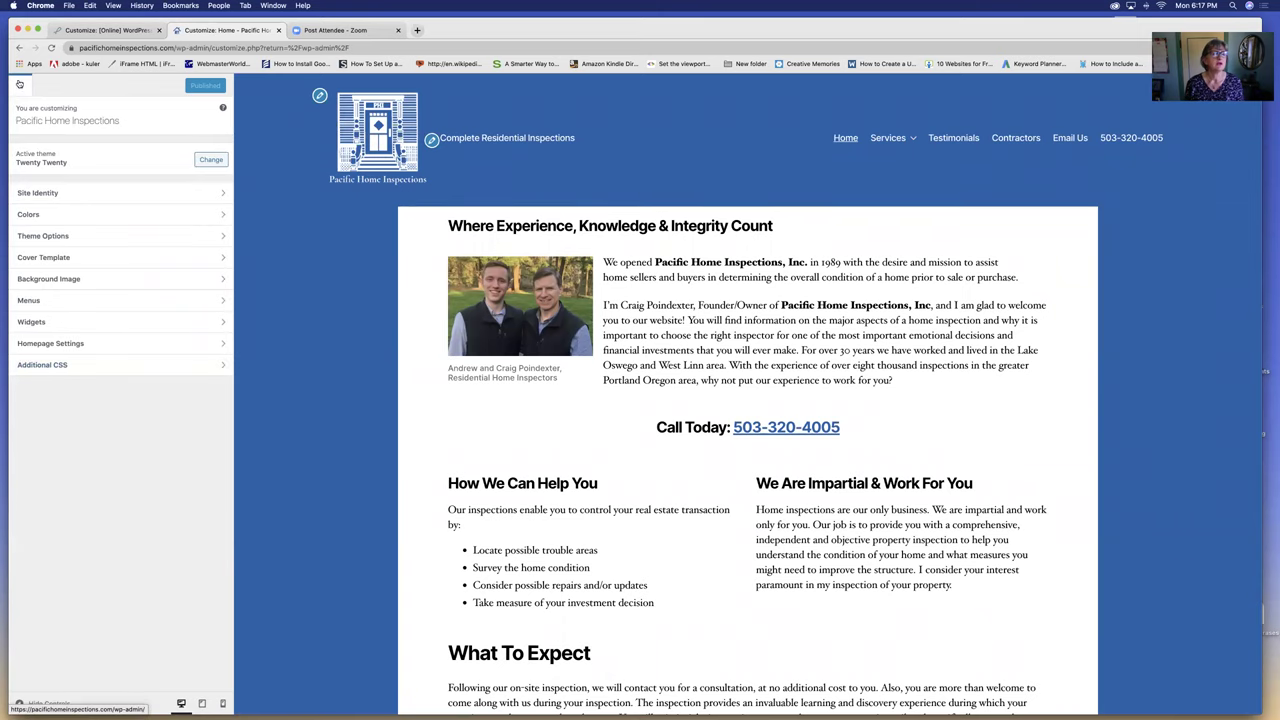
click(19, 84)
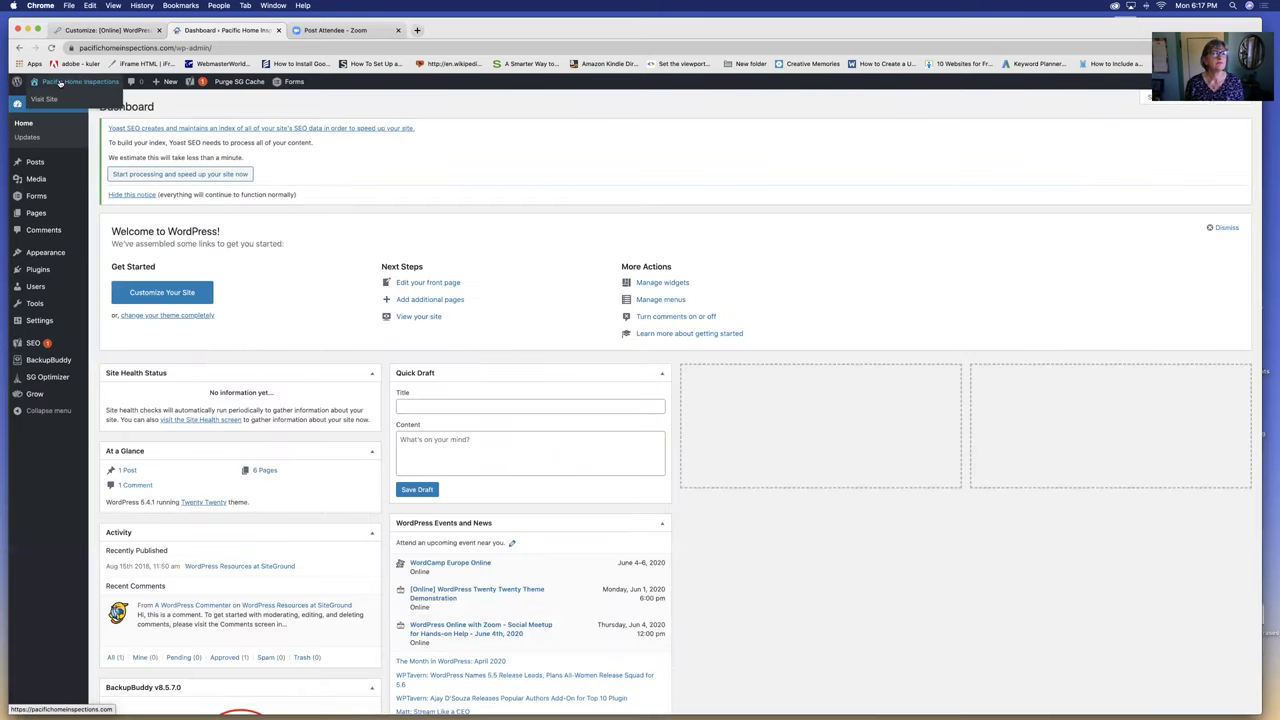
click(52, 100)
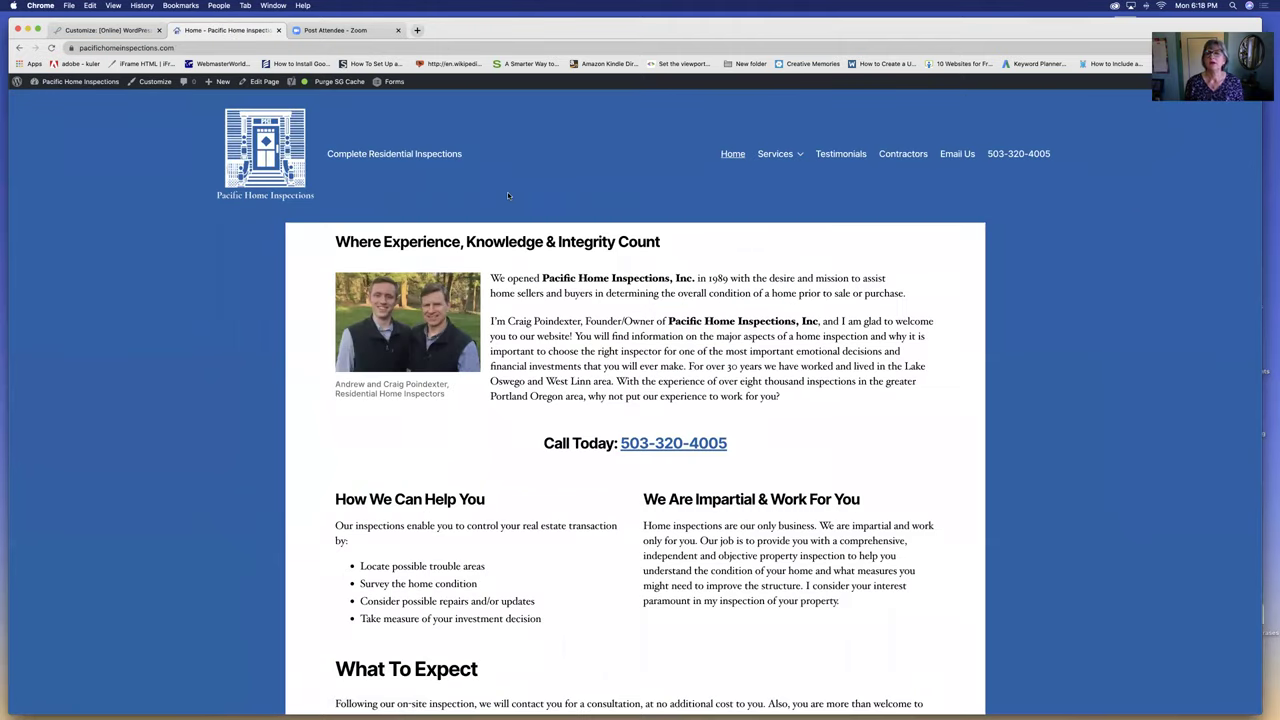
click(735, 155)
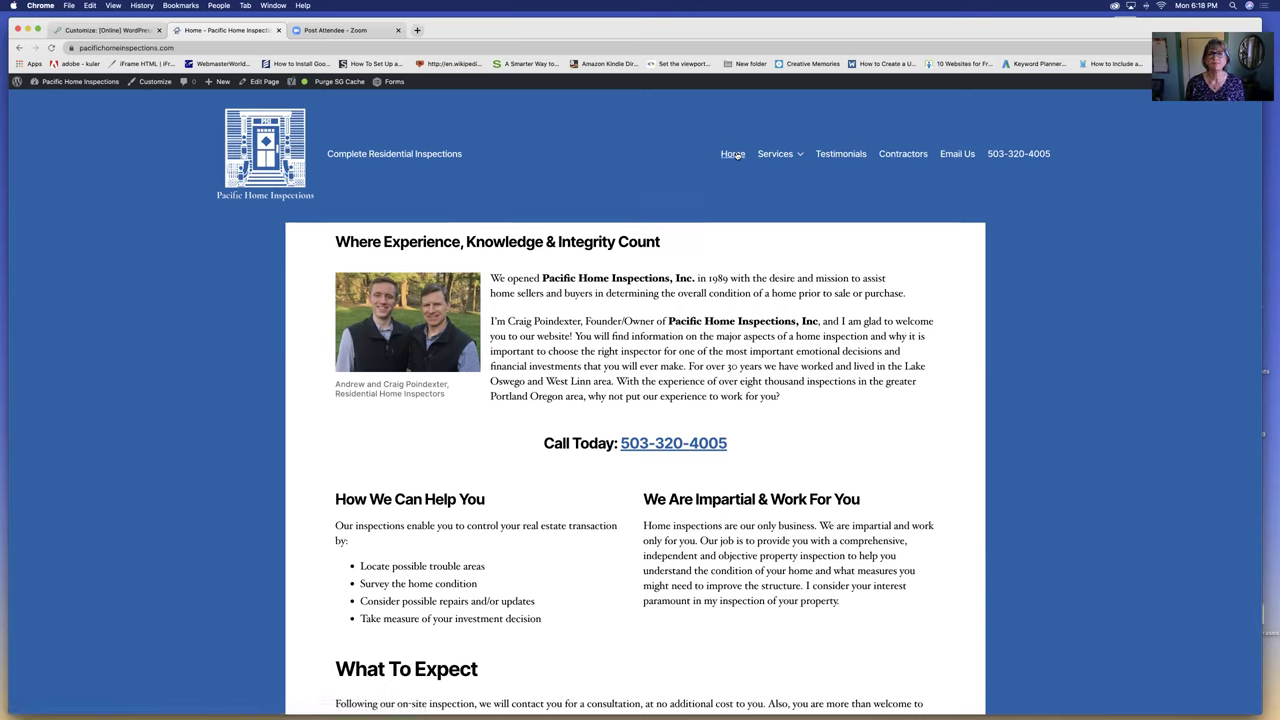
Step: Open the Home page in the block editor and keep the Full Width Template
click(264, 81)
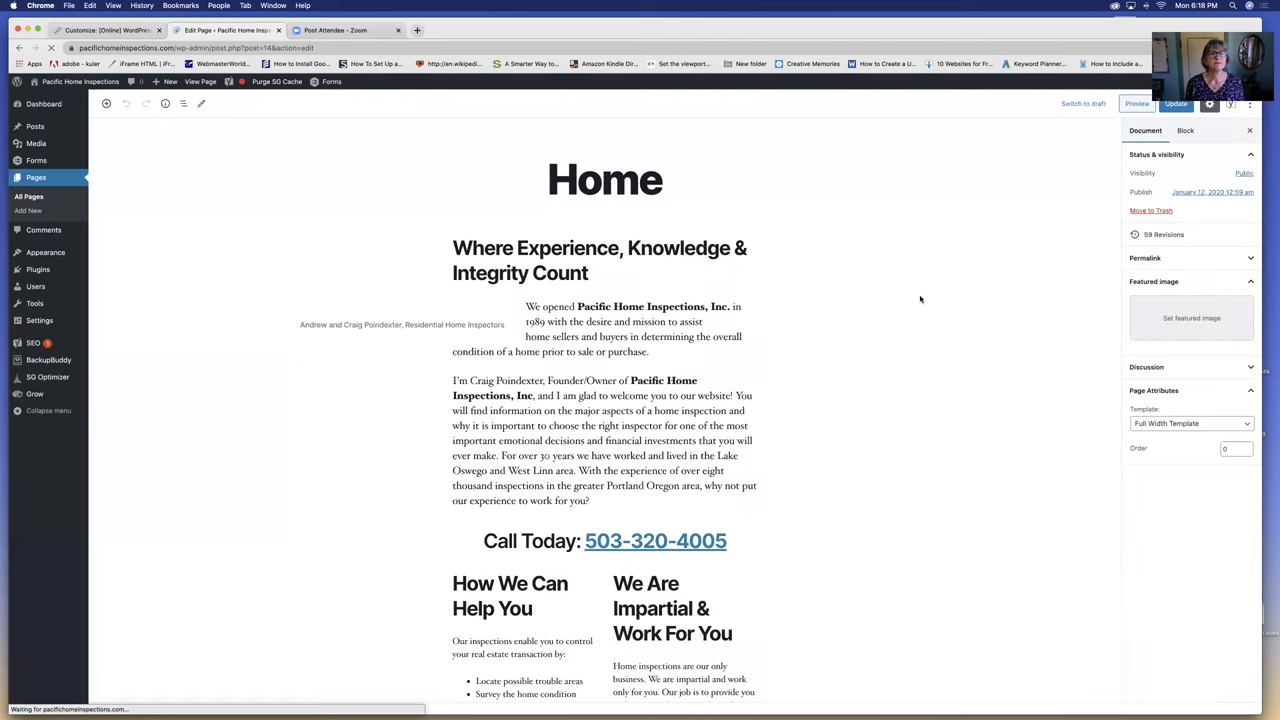
click(1232, 426)
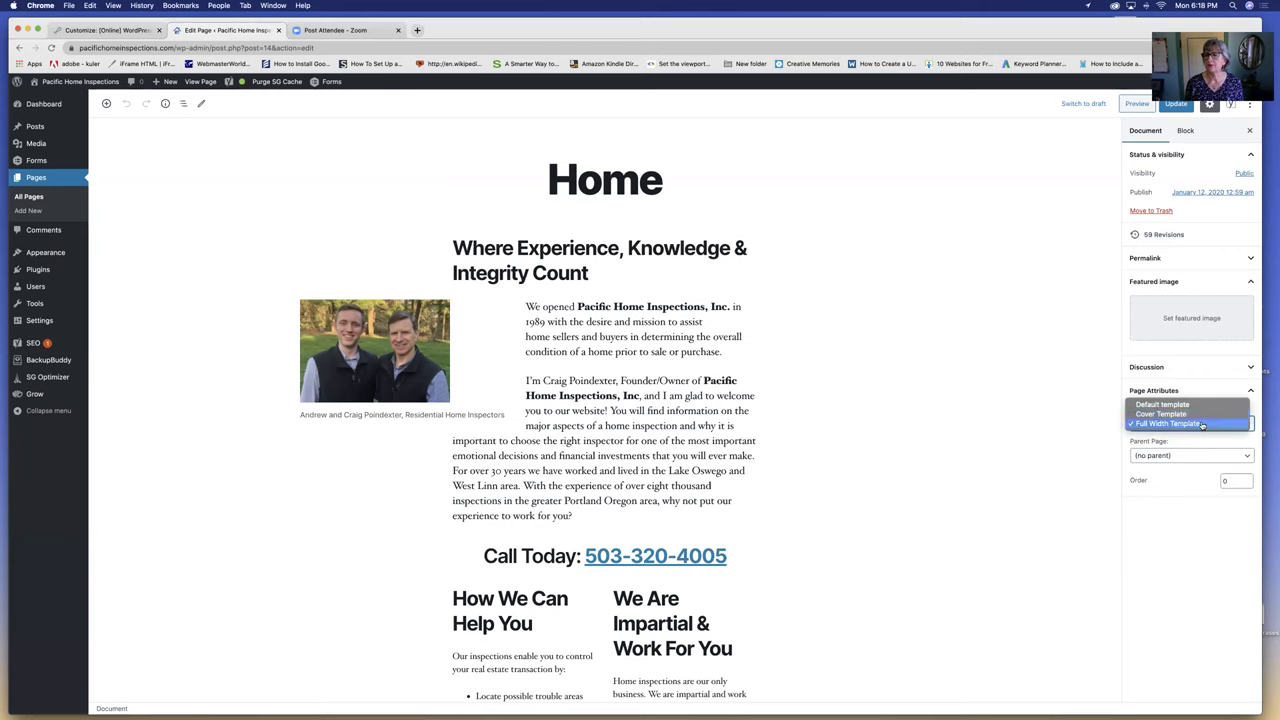
click(1201, 425)
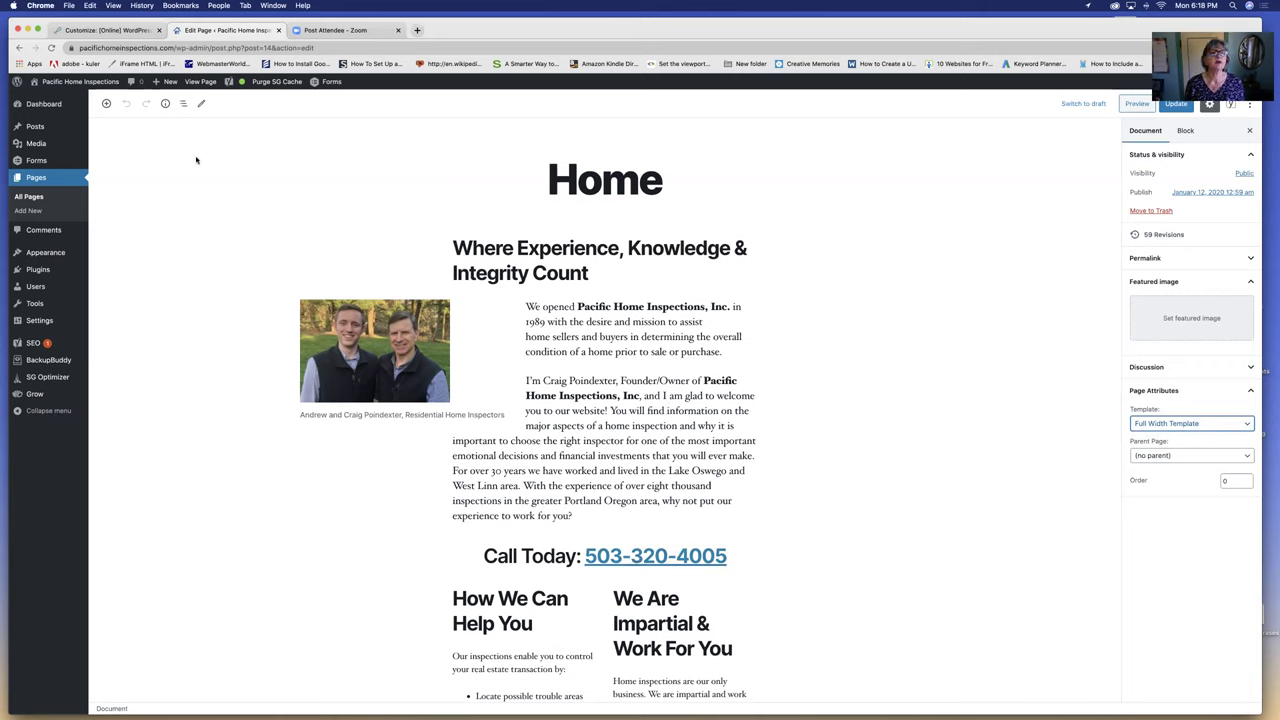
Step: View the live Home page and scroll through it
click(200, 82)
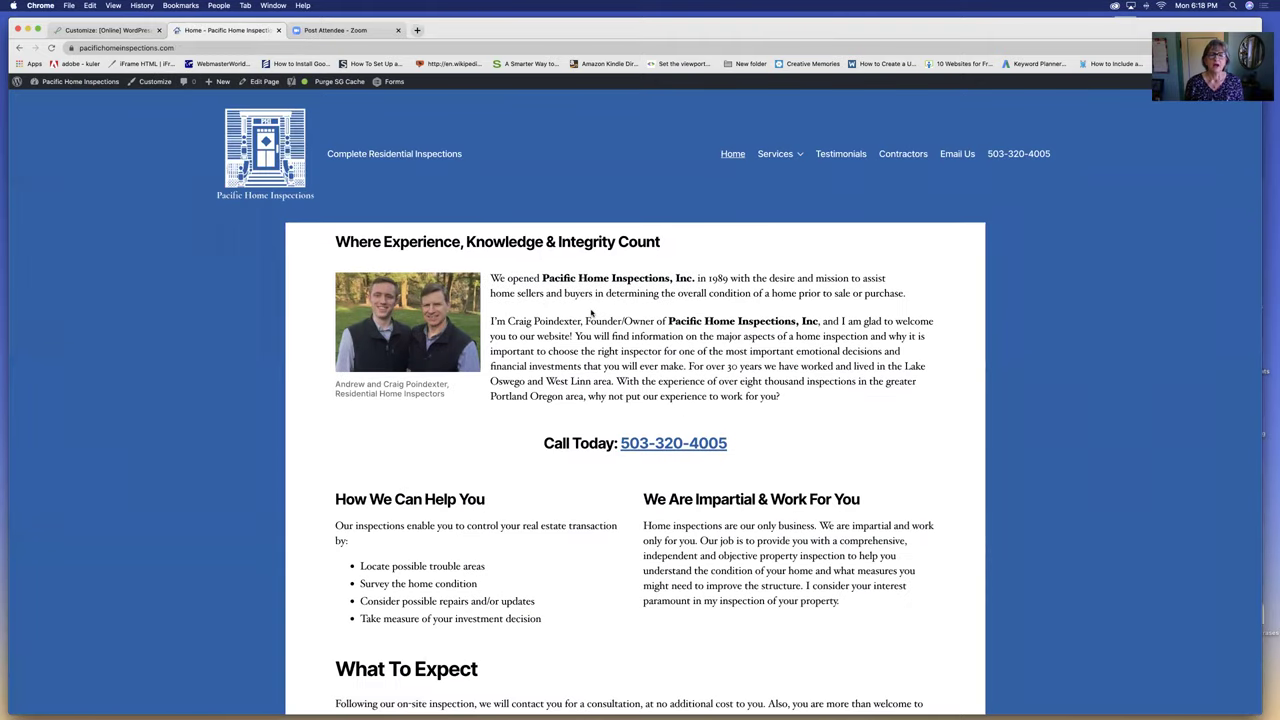
scroll(591, 313, down, 1)
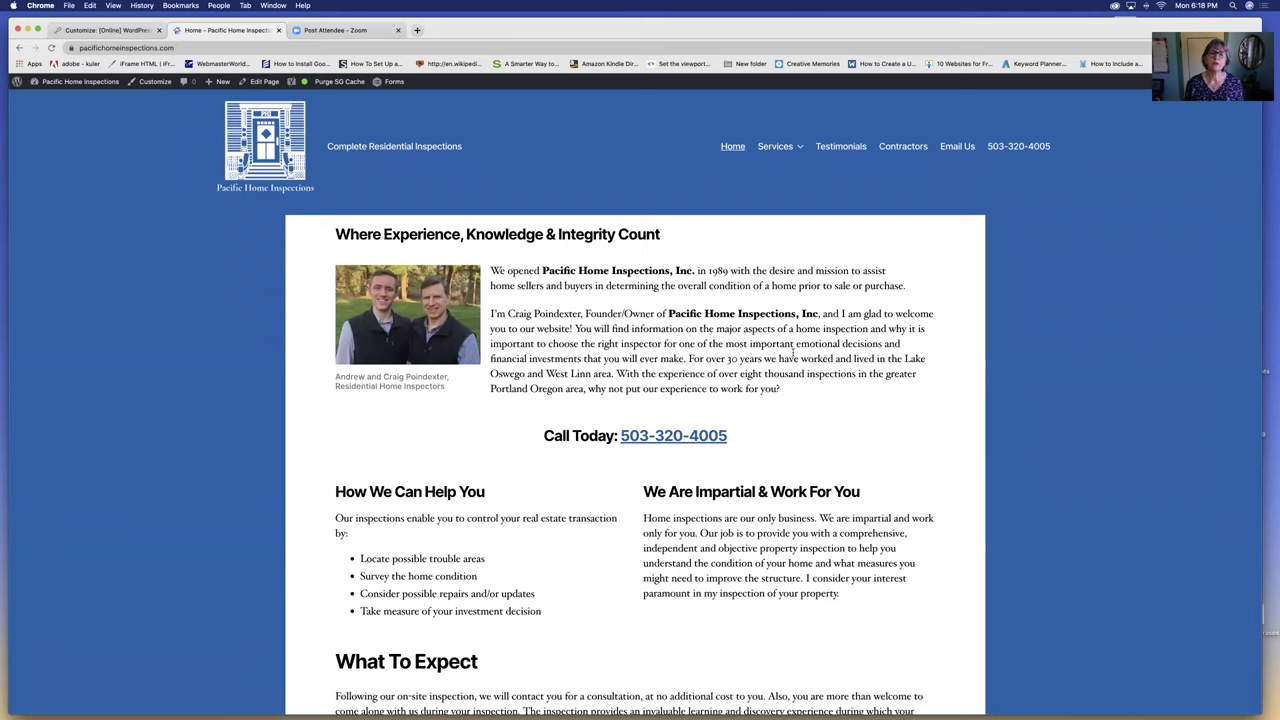
scroll(706, 357, down, 2)
scroll(706, 357, up, 2)
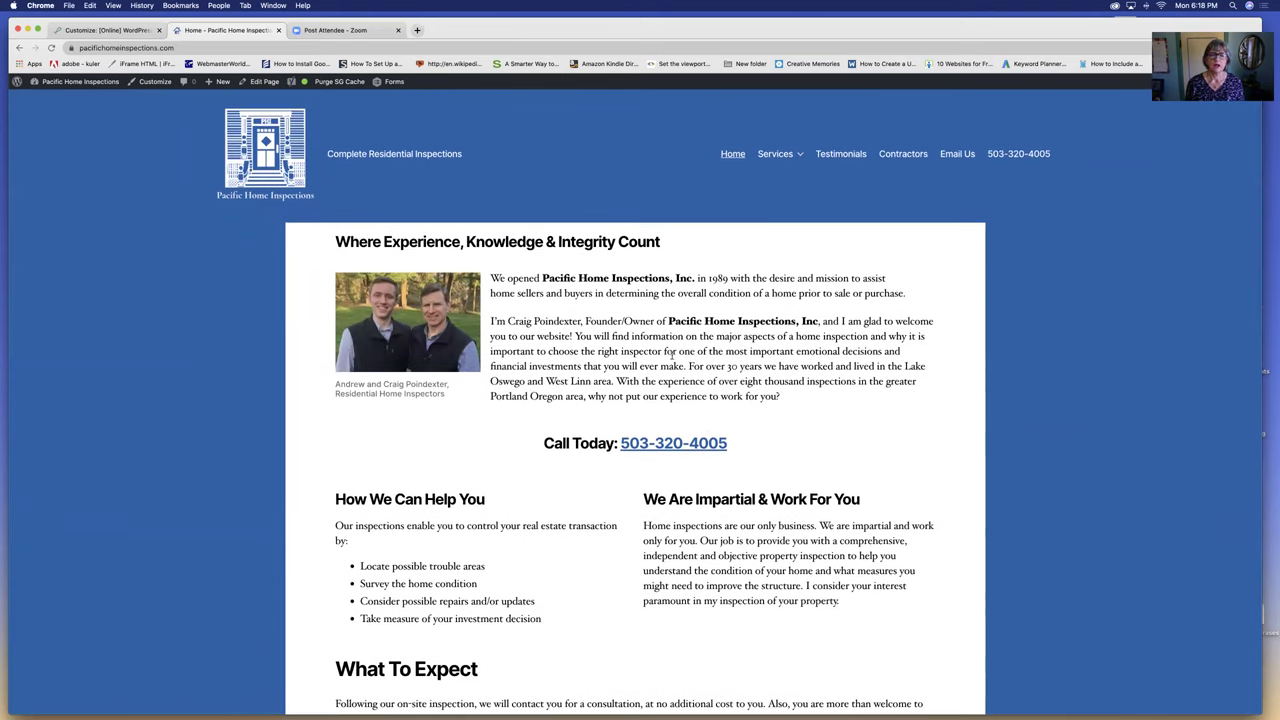
Step: Visit the Testimonials page and look it over
click(846, 157)
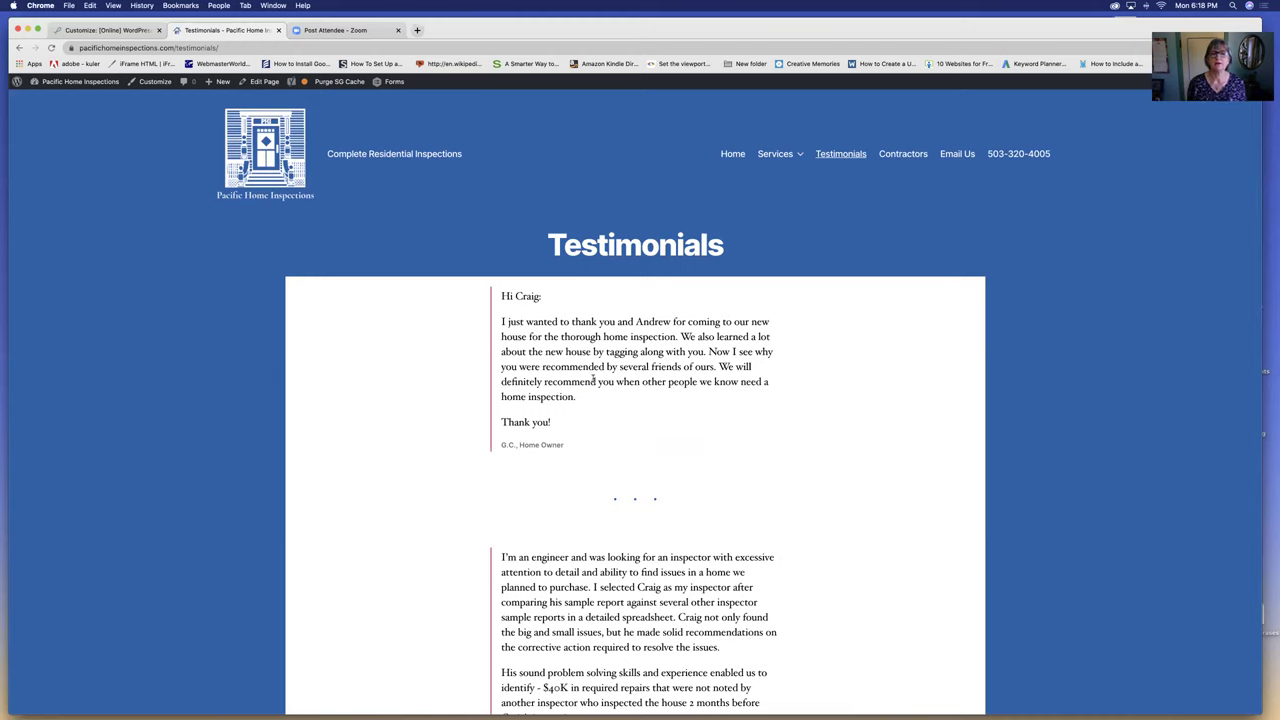
scroll(659, 401, down, 1)
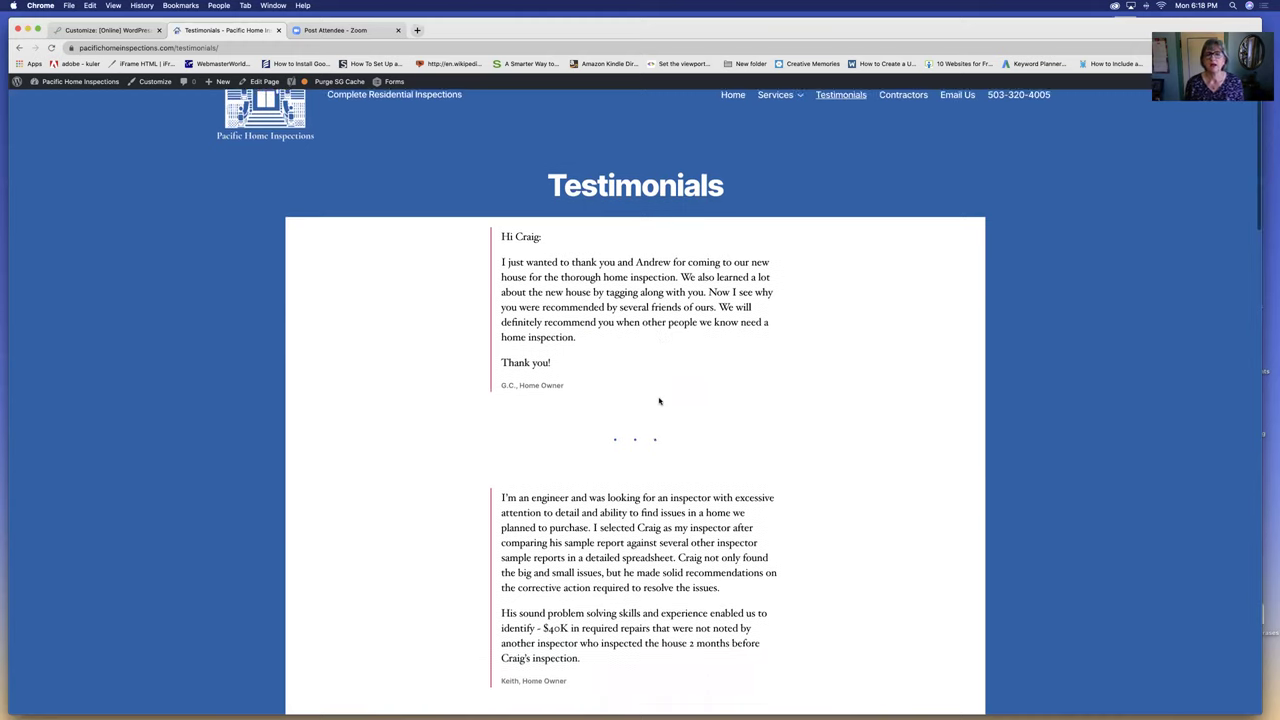
scroll(660, 401, up, 1)
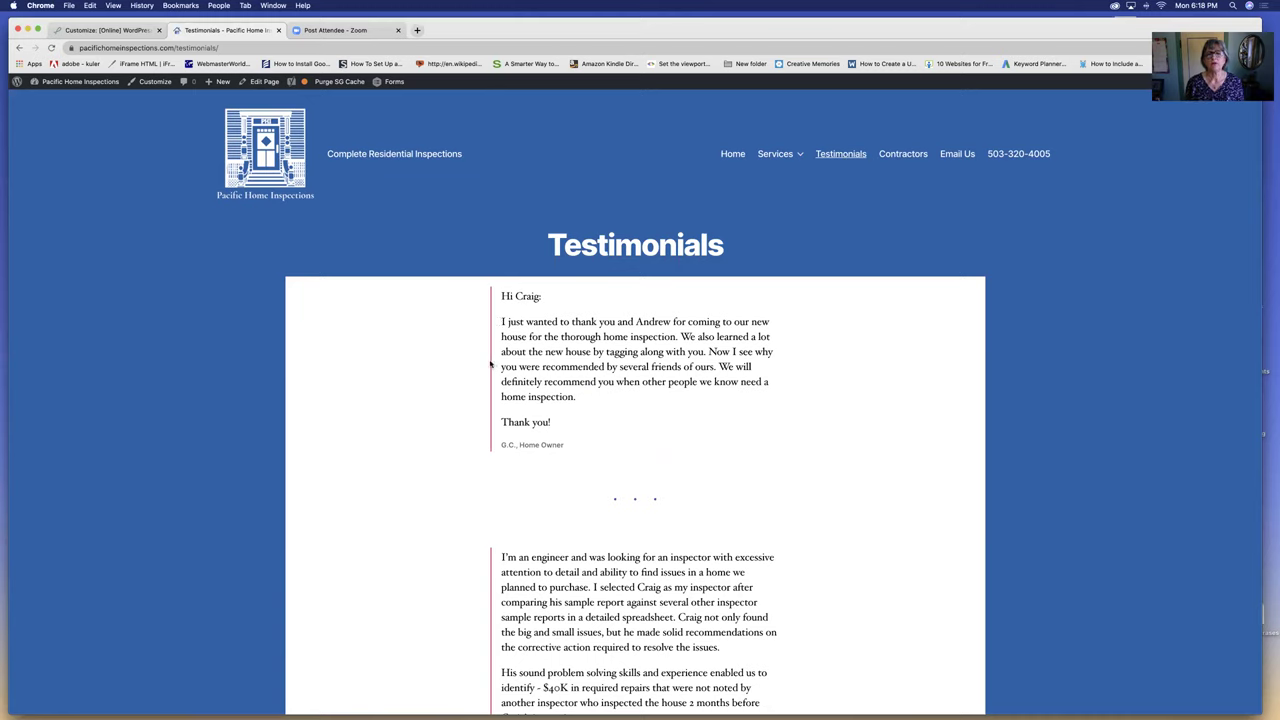
scroll(603, 395, down, 1)
scroll(603, 395, up, 1)
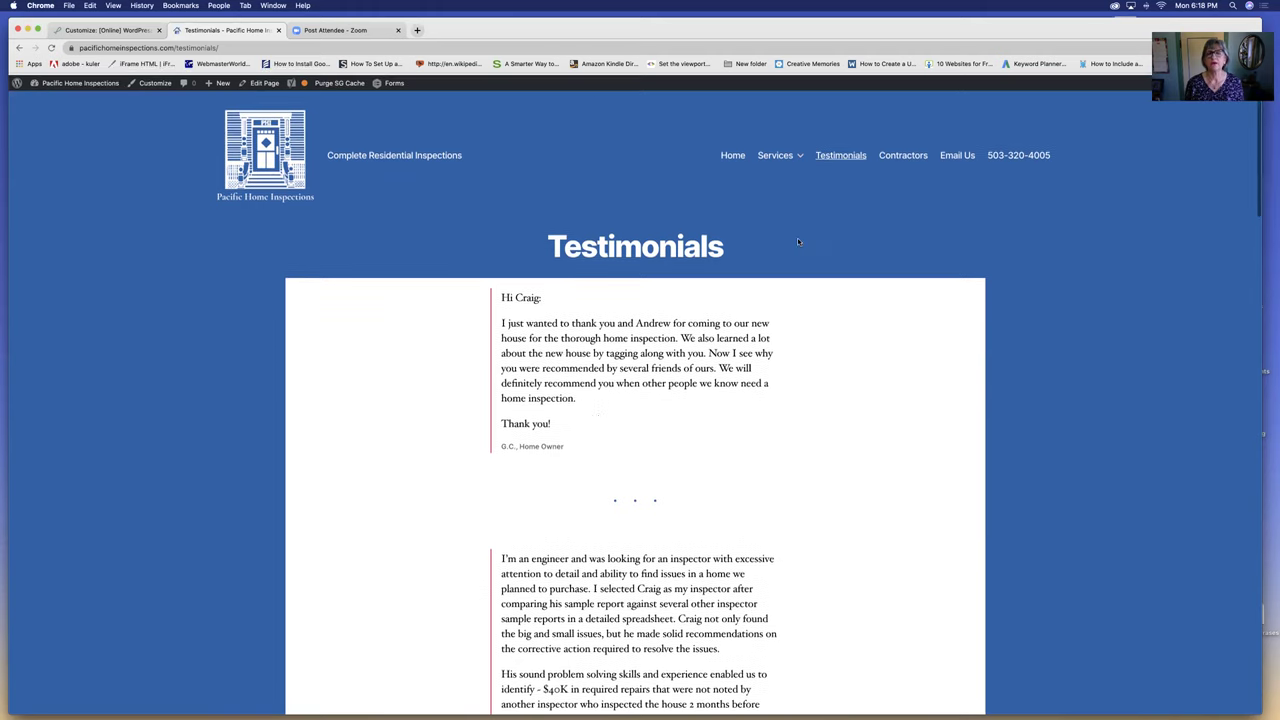
Step: Return to the home page and scroll through its Call Today line and service sections
click(734, 156)
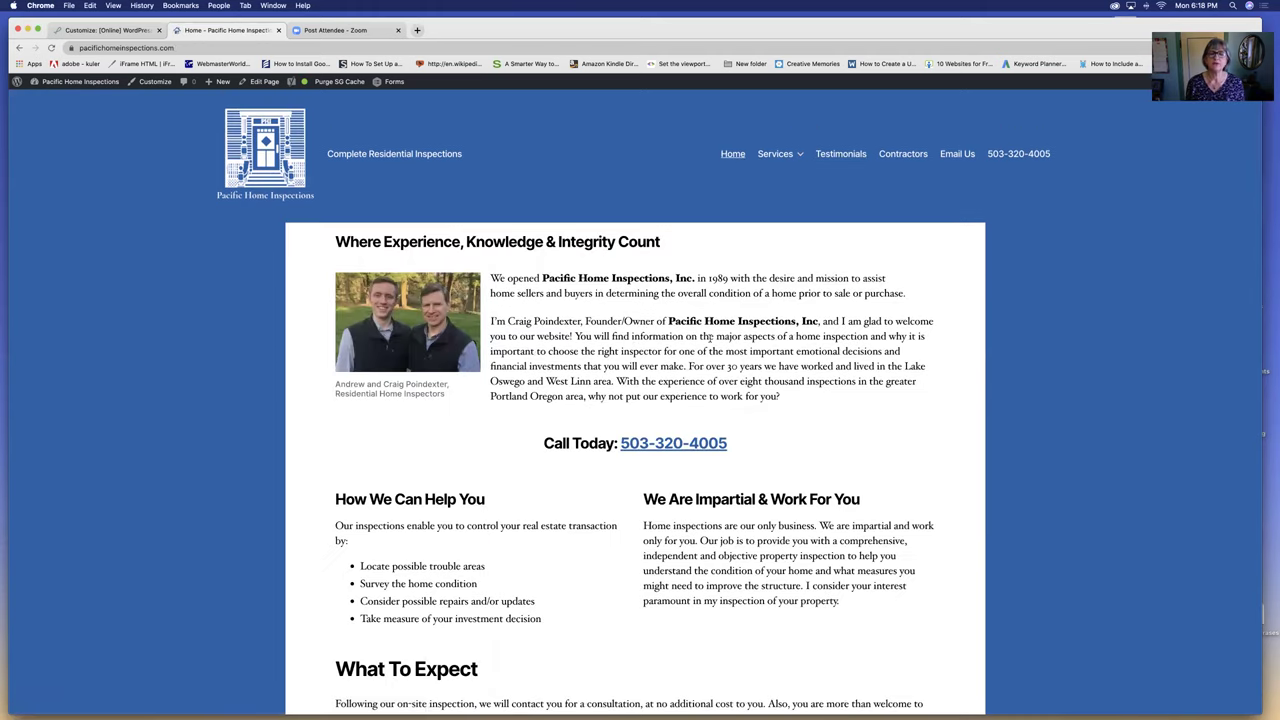
scroll(710, 338, down, 1)
scroll(620, 334, up, 1)
scroll(582, 332, down, 1)
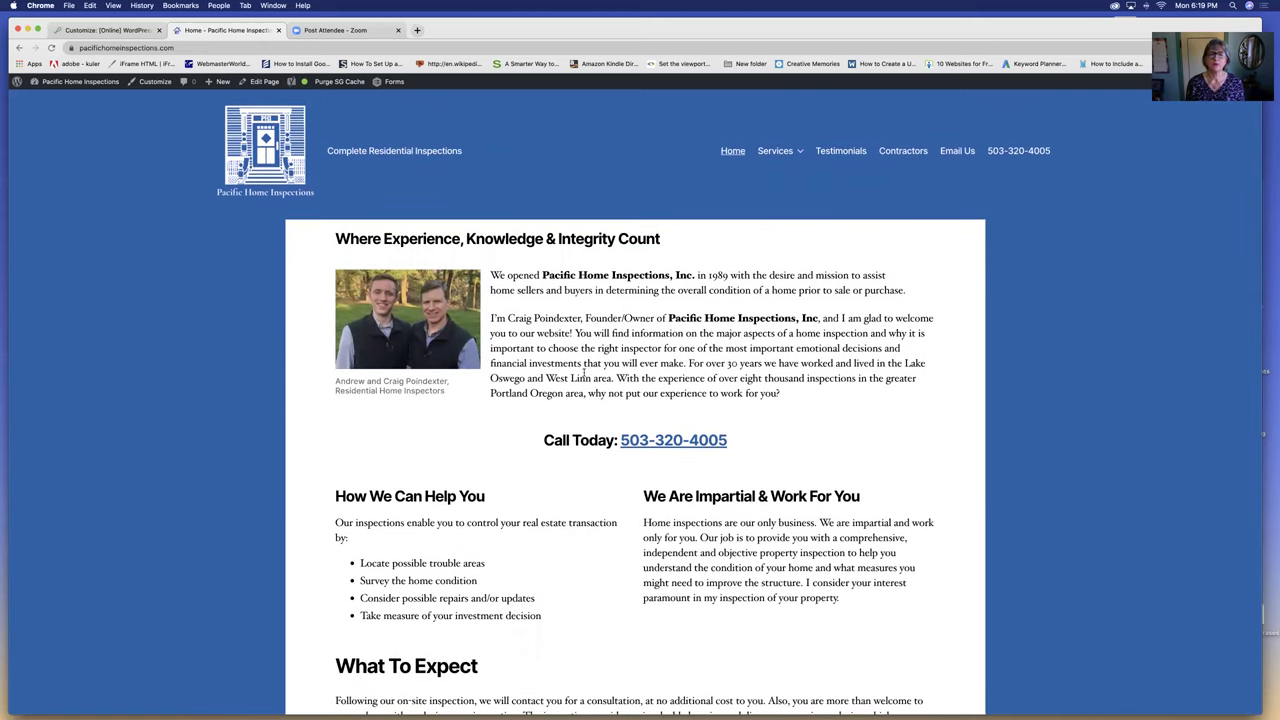
scroll(606, 352, down, 4)
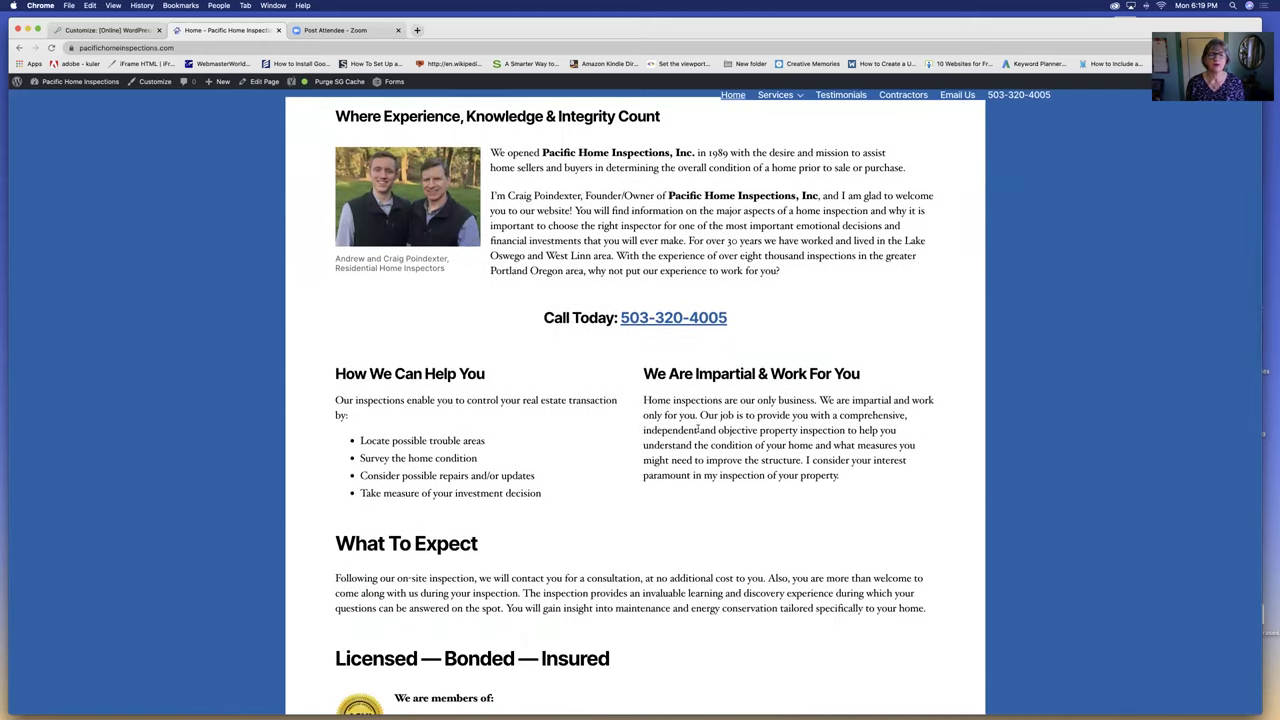
scroll(698, 431, down, 2)
scroll(698, 431, down, 4)
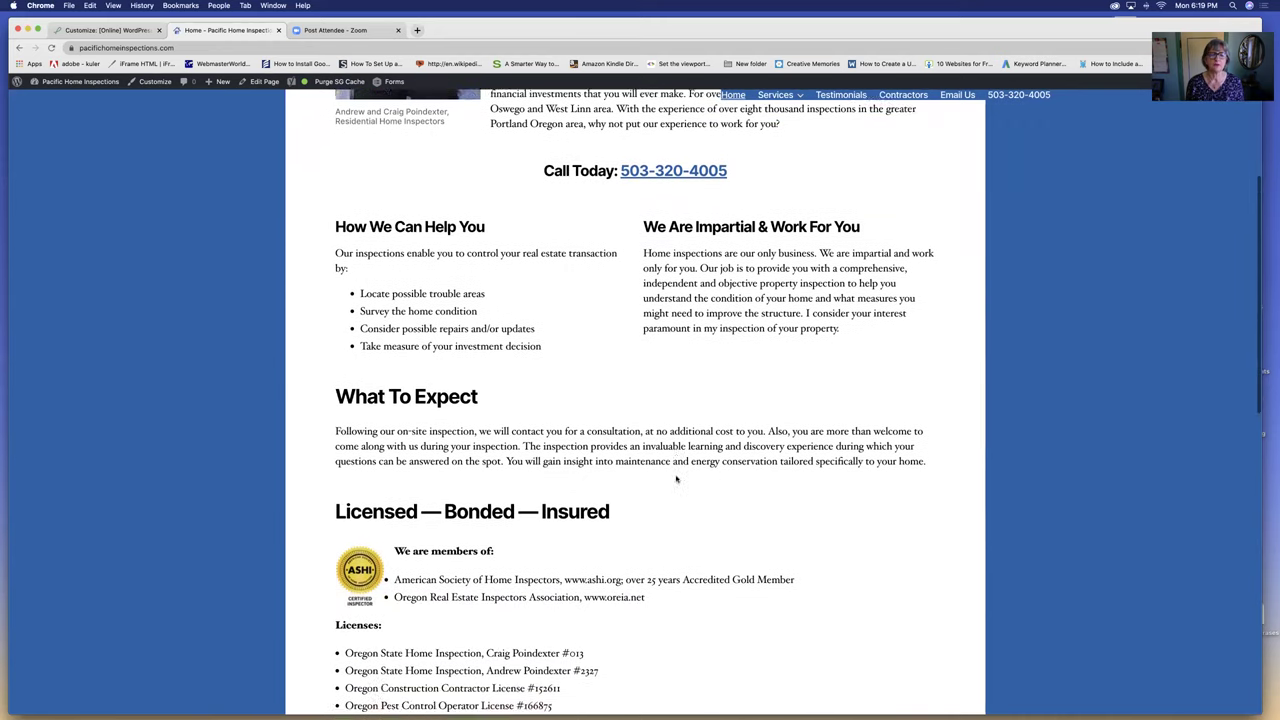
scroll(620, 470, down, 1)
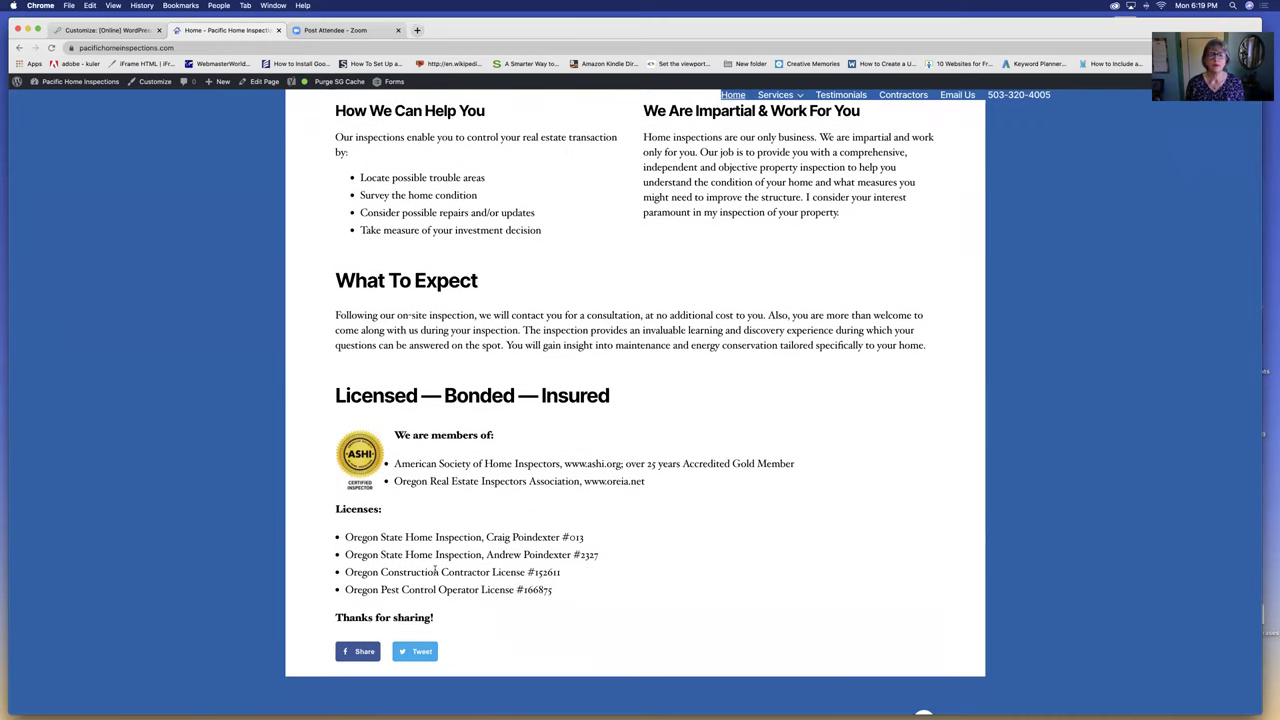
scroll(683, 403, up, 6)
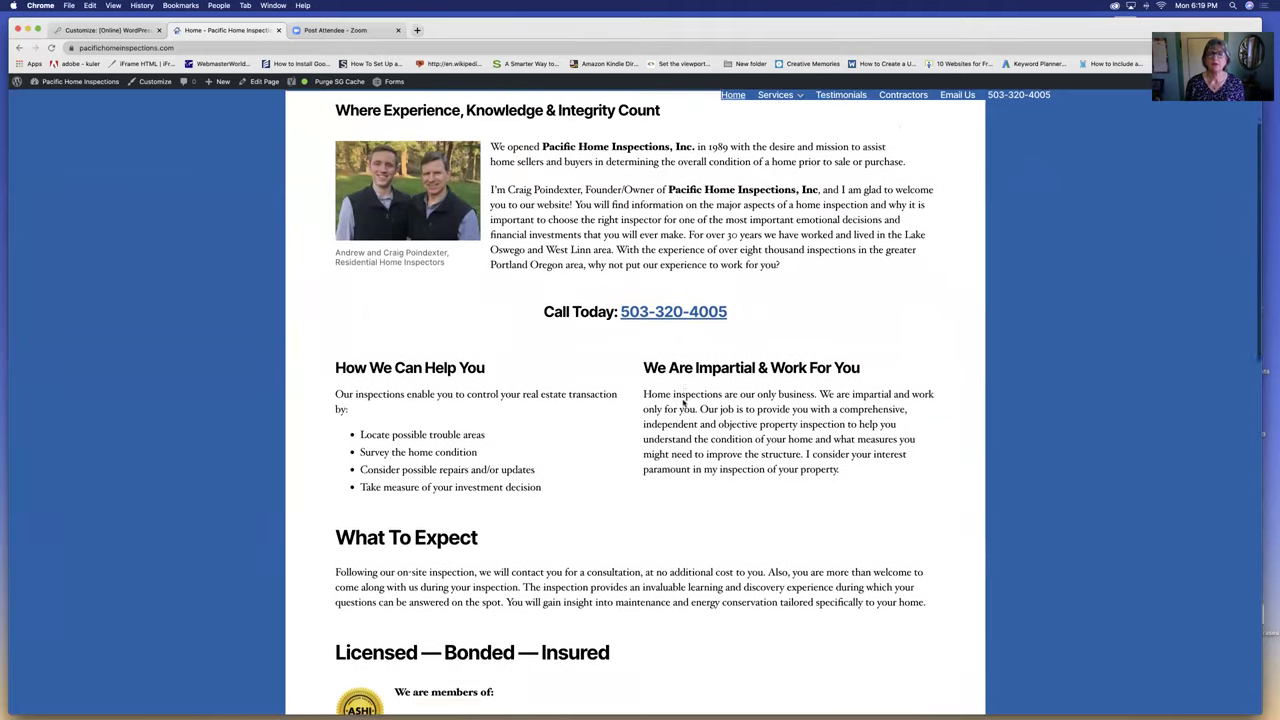
scroll(683, 403, up, 3)
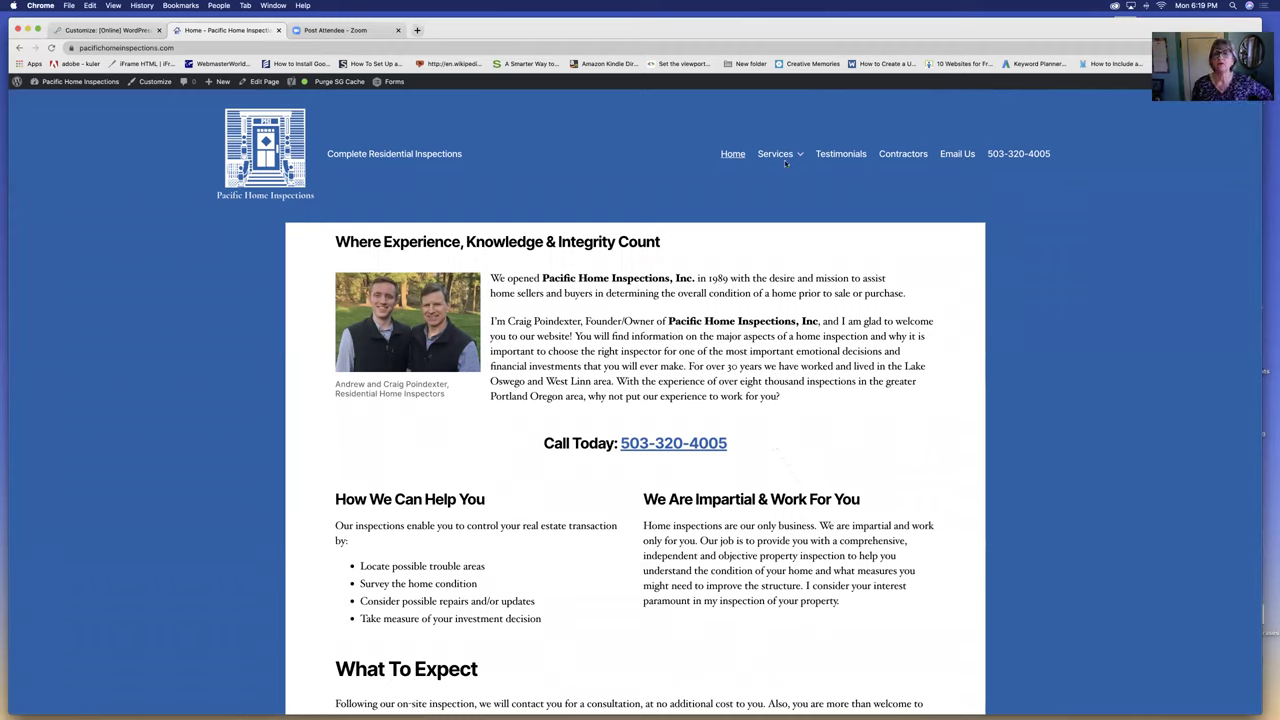
Step: Open Services > Home Inspections and scroll through the live services page
mouse_move(777, 158)
click(763, 185)
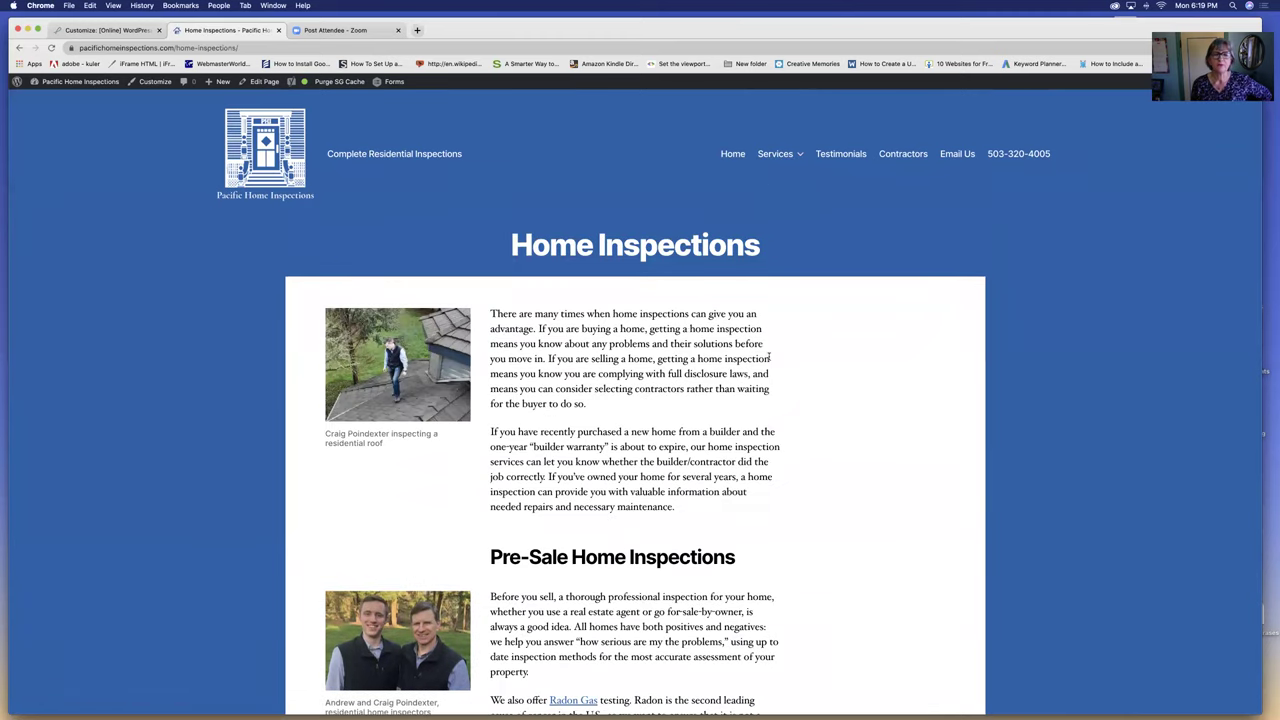
scroll(769, 357, down, 2)
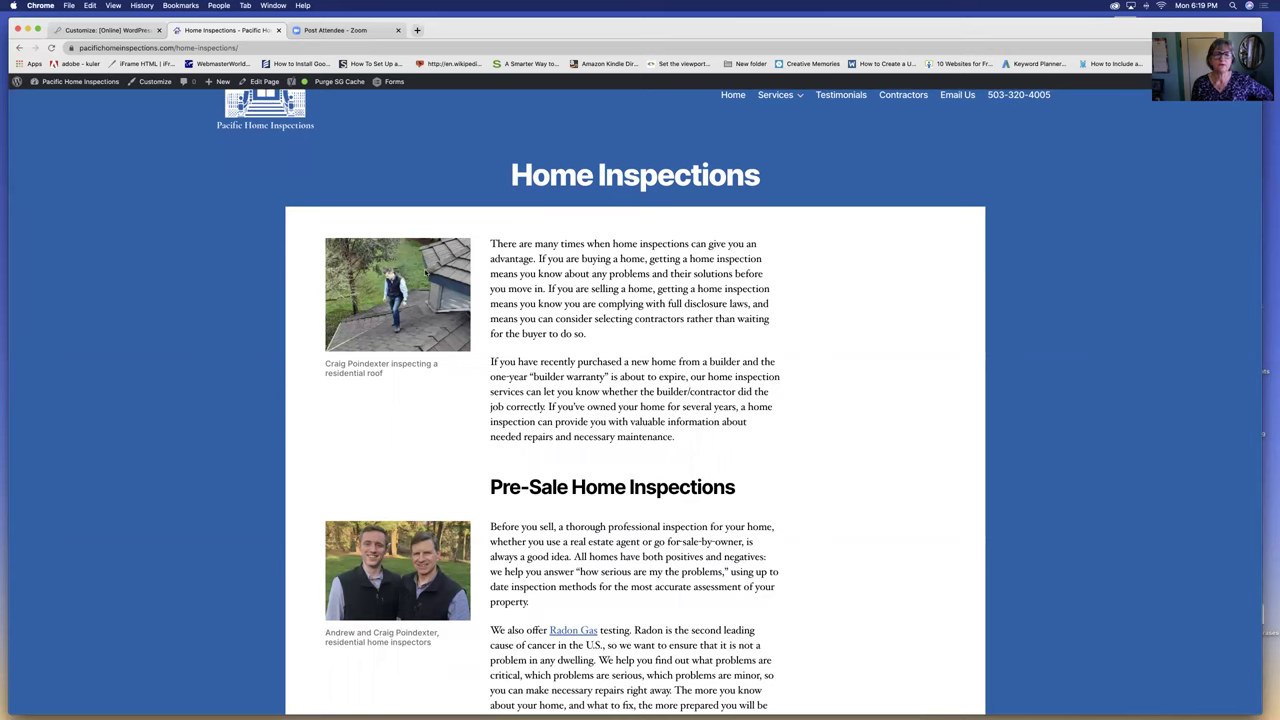
scroll(740, 340, down, 3)
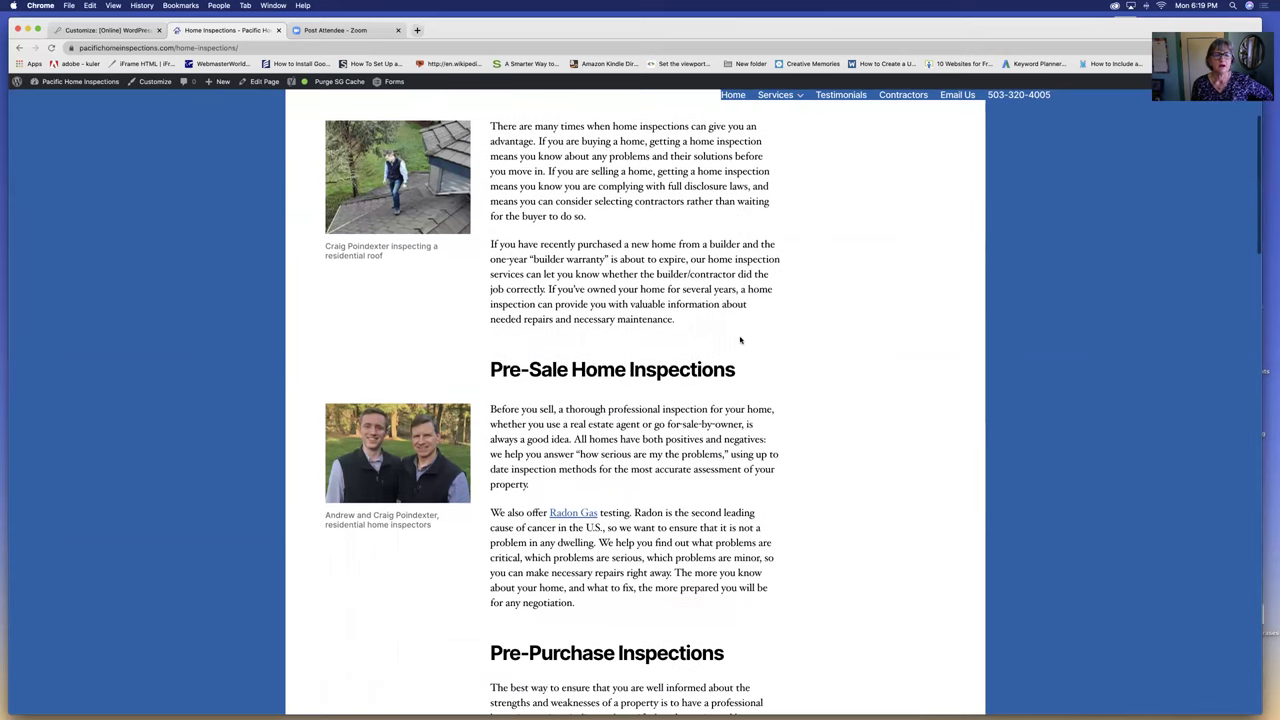
scroll(779, 391, down, 6)
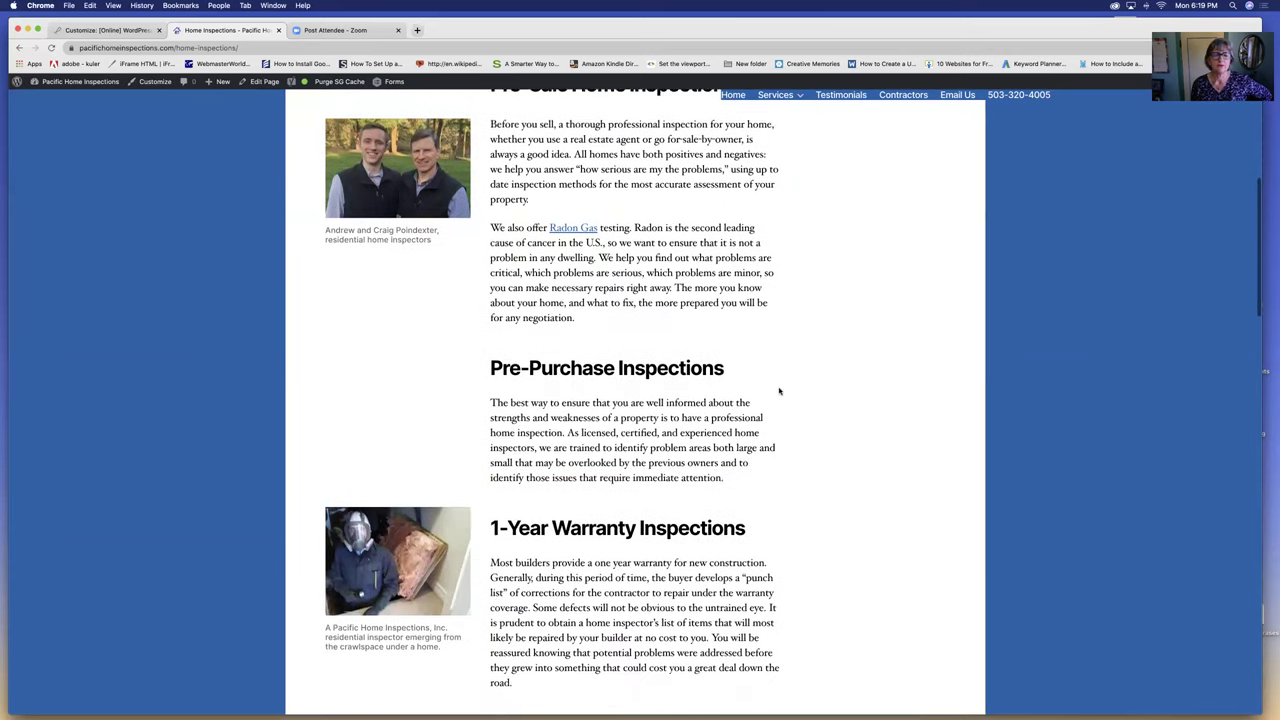
scroll(779, 391, down, 5)
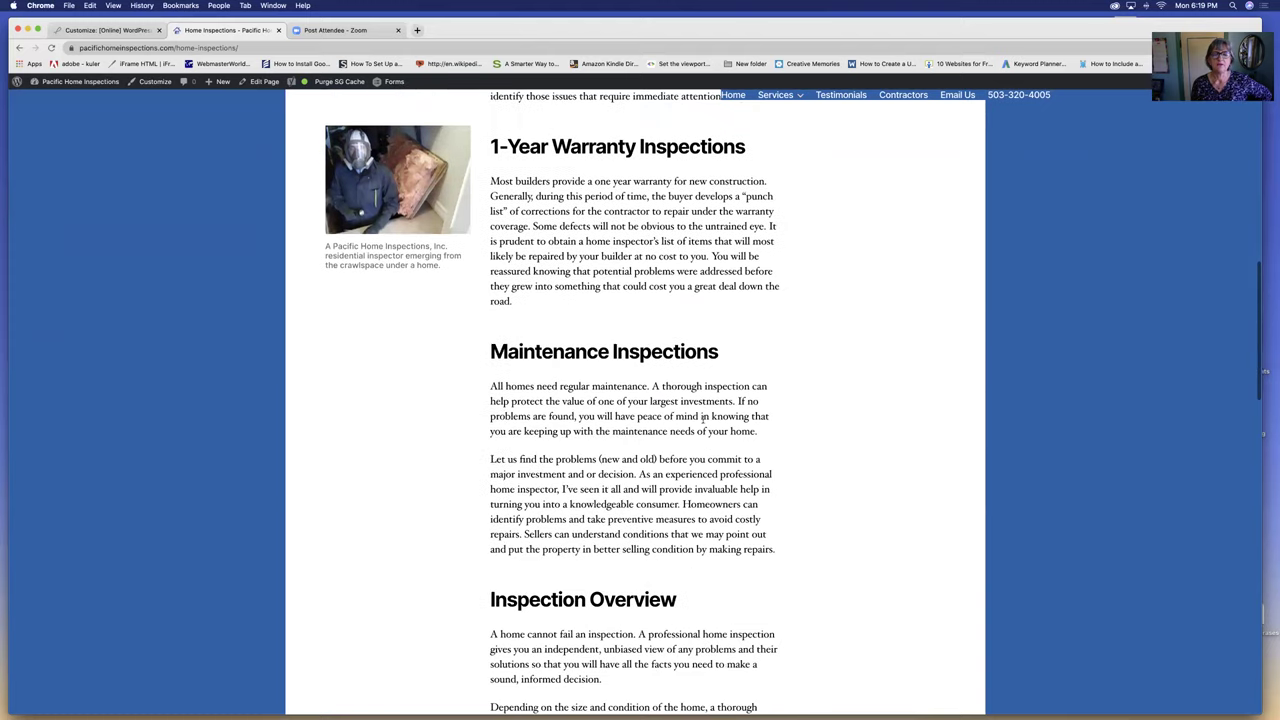
scroll(710, 447, down, 6)
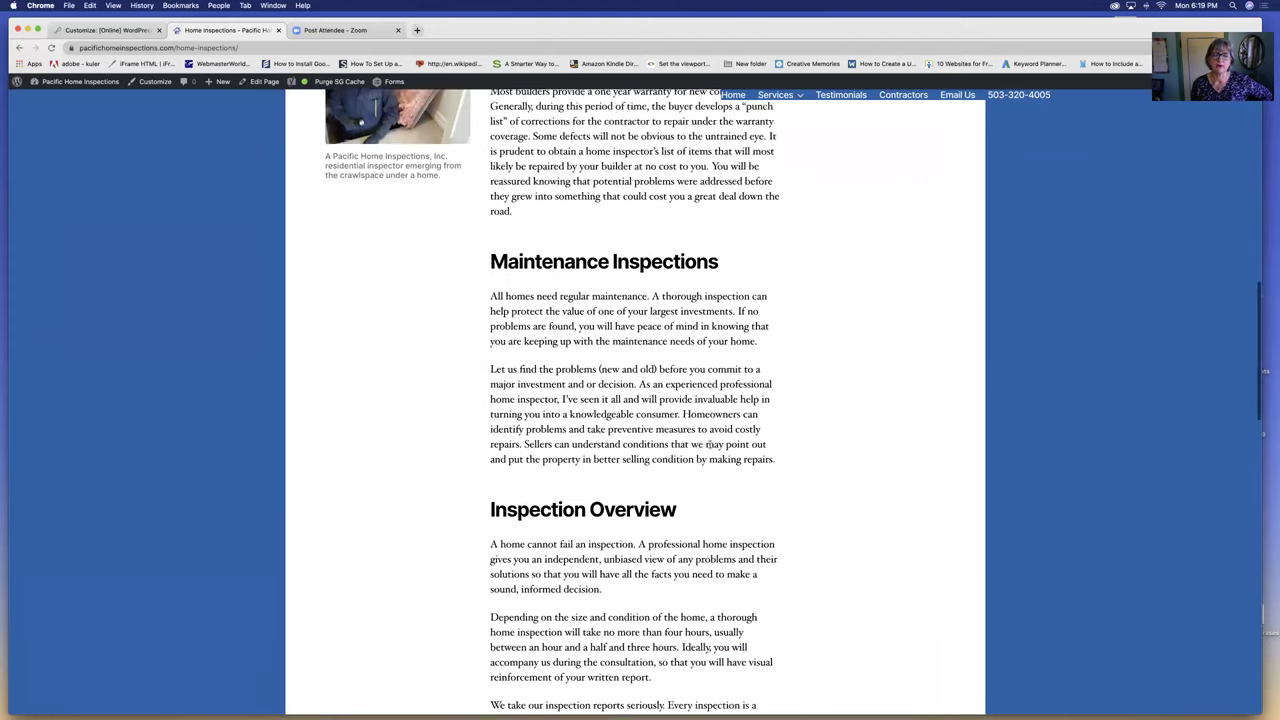
scroll(710, 447, down, 8)
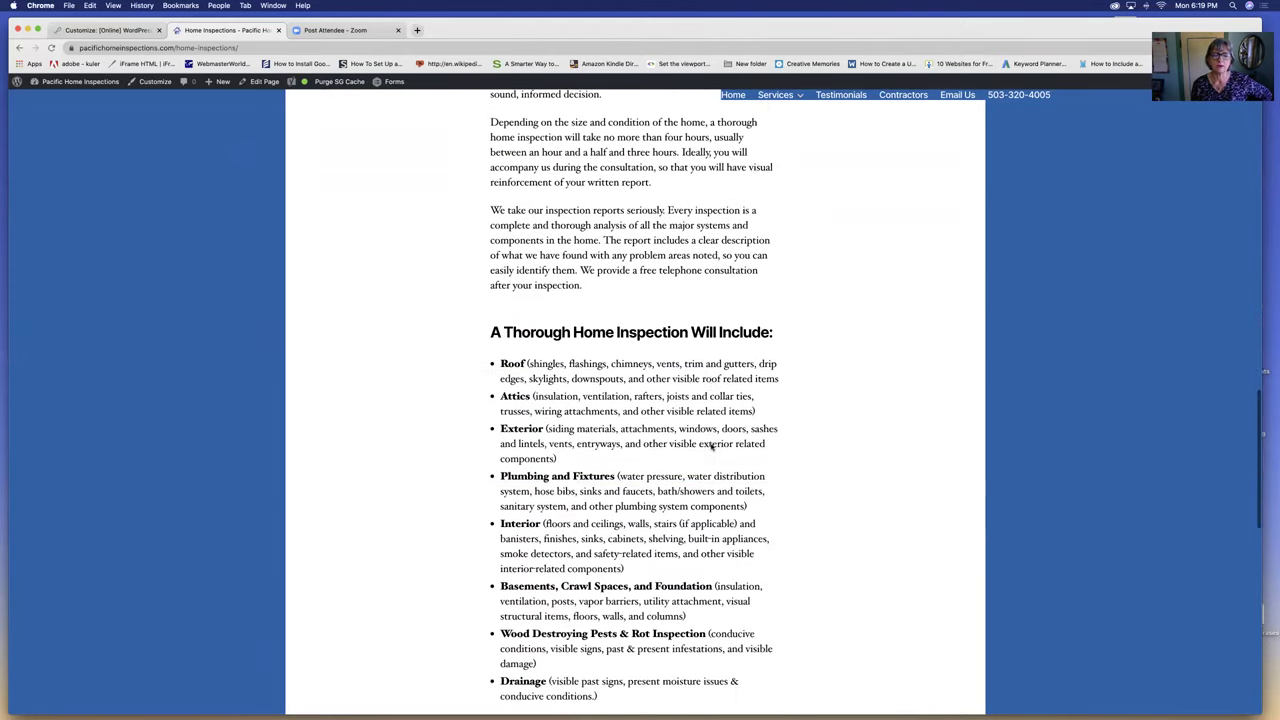
scroll(710, 445, up, 15)
scroll(710, 447, up, 15)
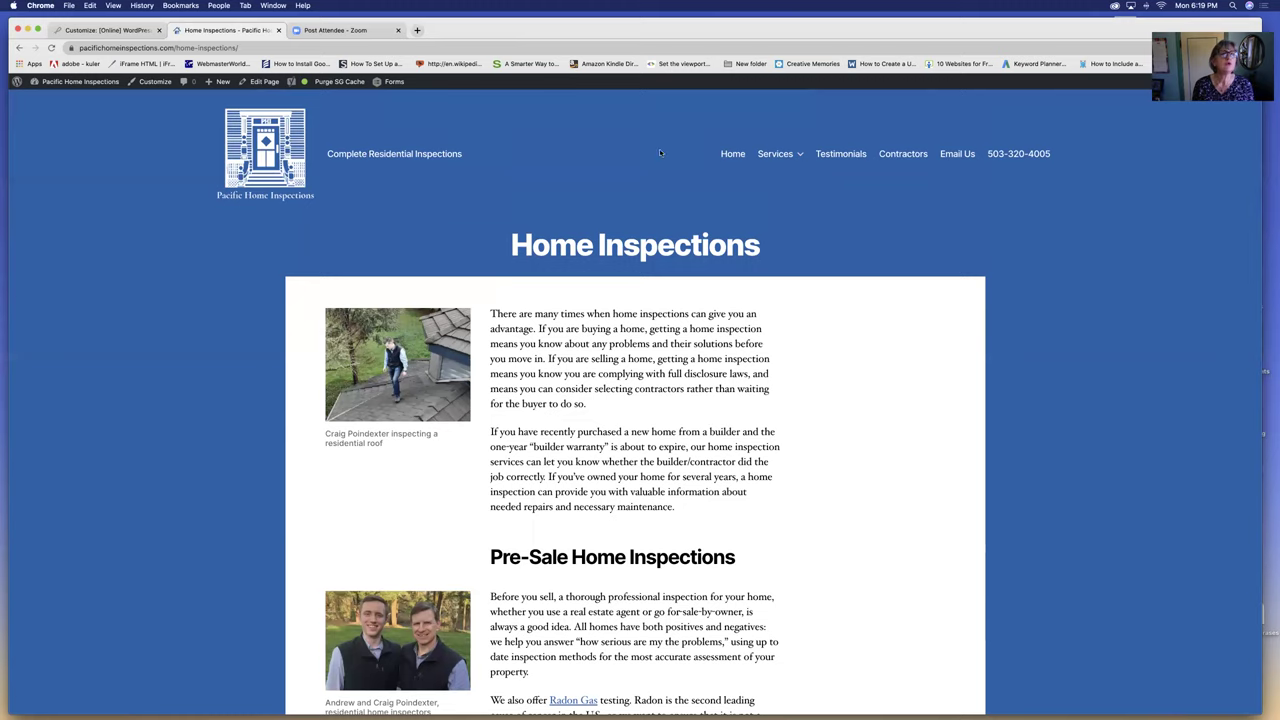
mouse_move(61, 83)
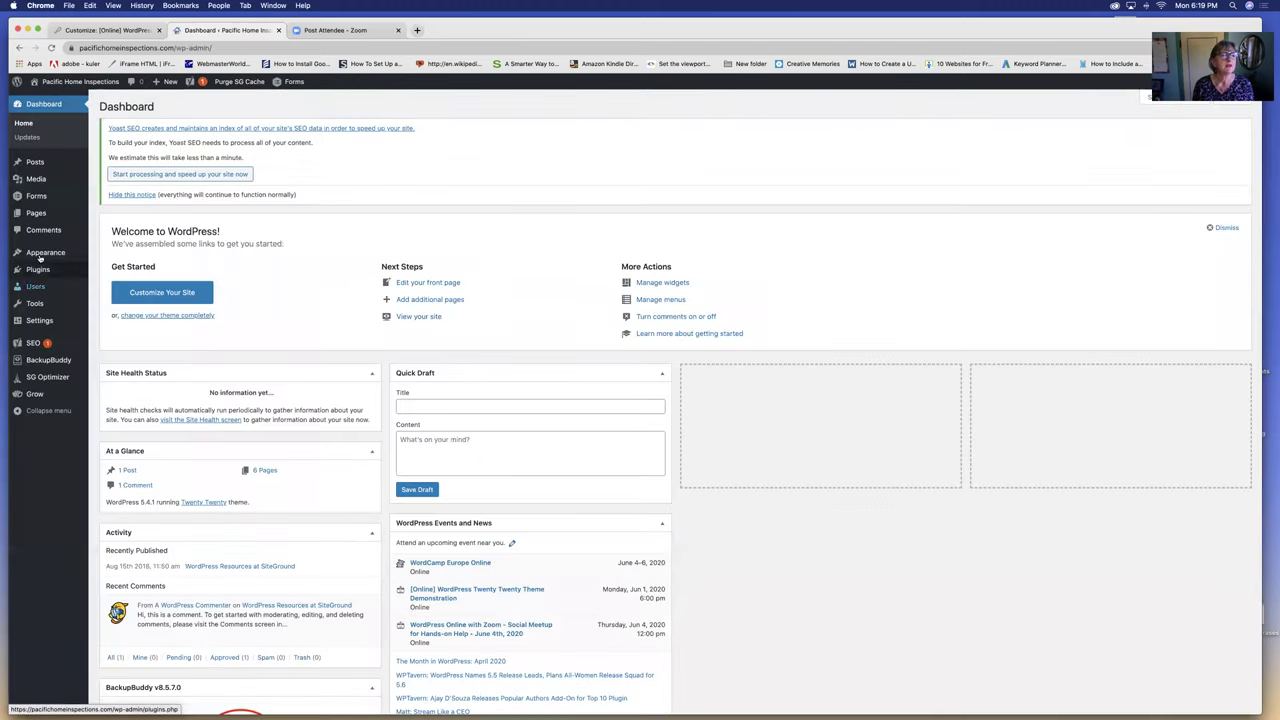
Step: Open the Pacific Home Inspections Customizer and review its Additional CSS beside the preview
mouse_move(40, 256)
click(127, 268)
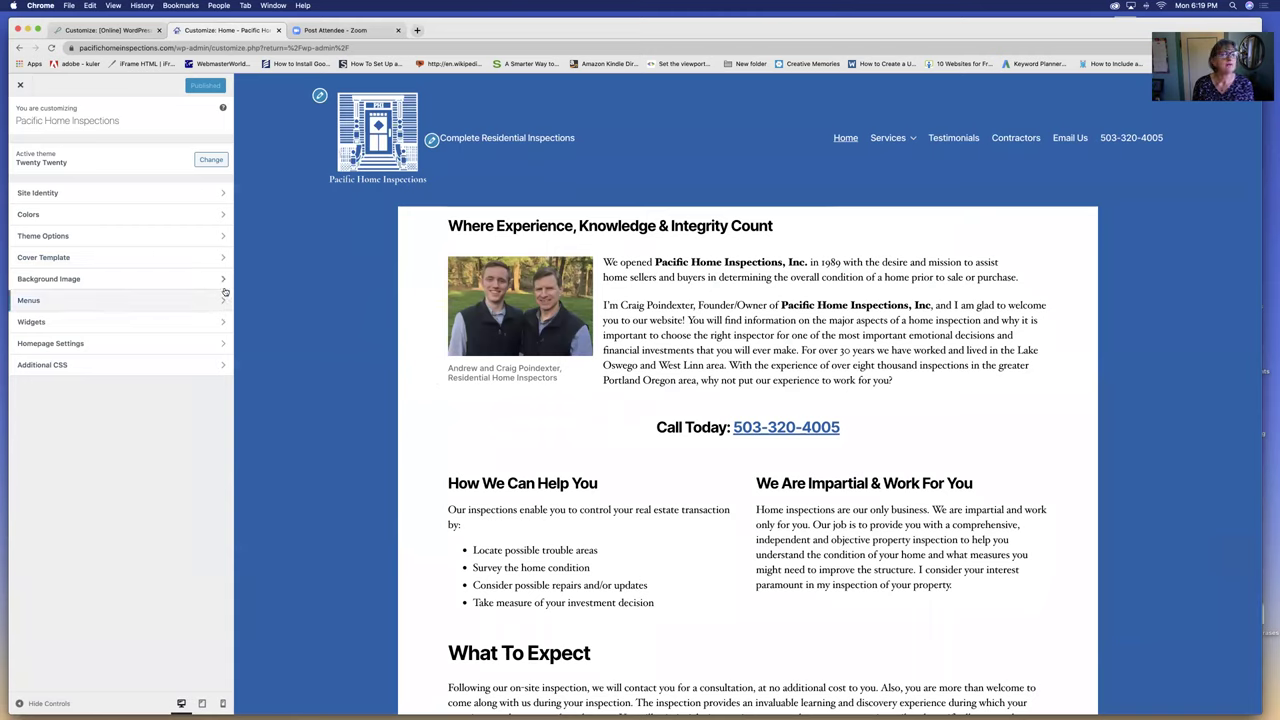
click(110, 364)
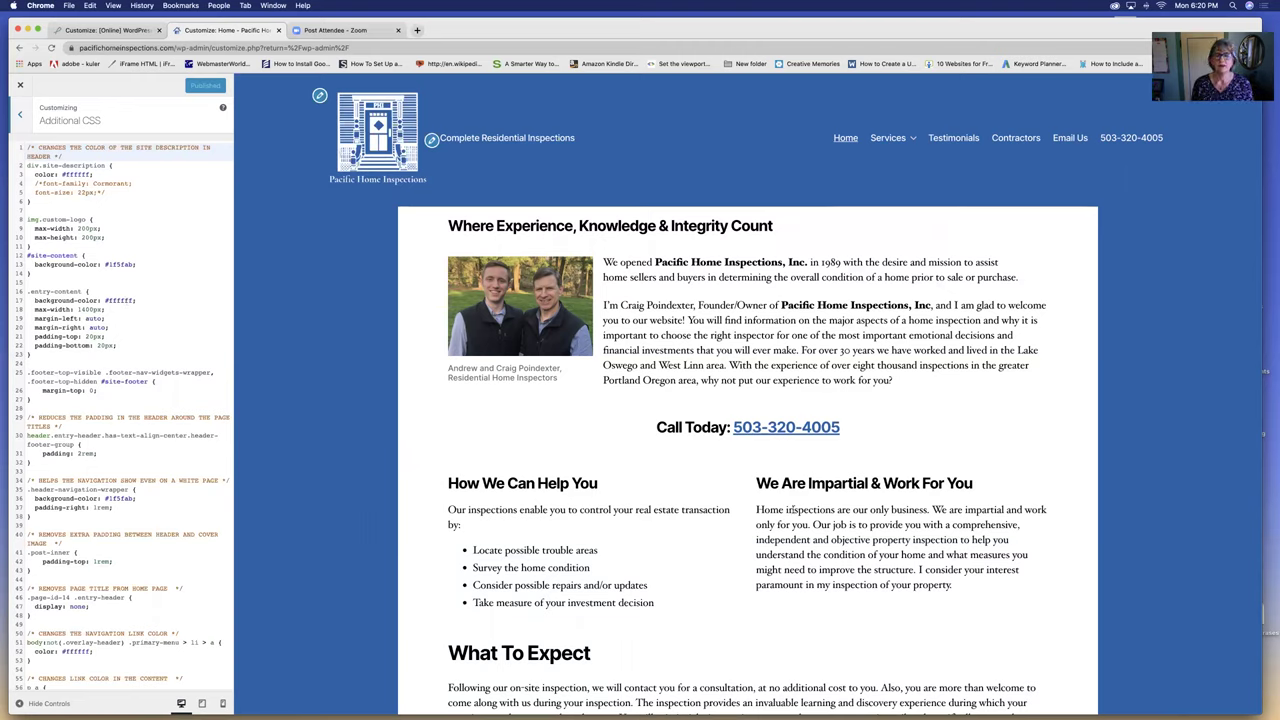
scroll(760, 510, down, 5)
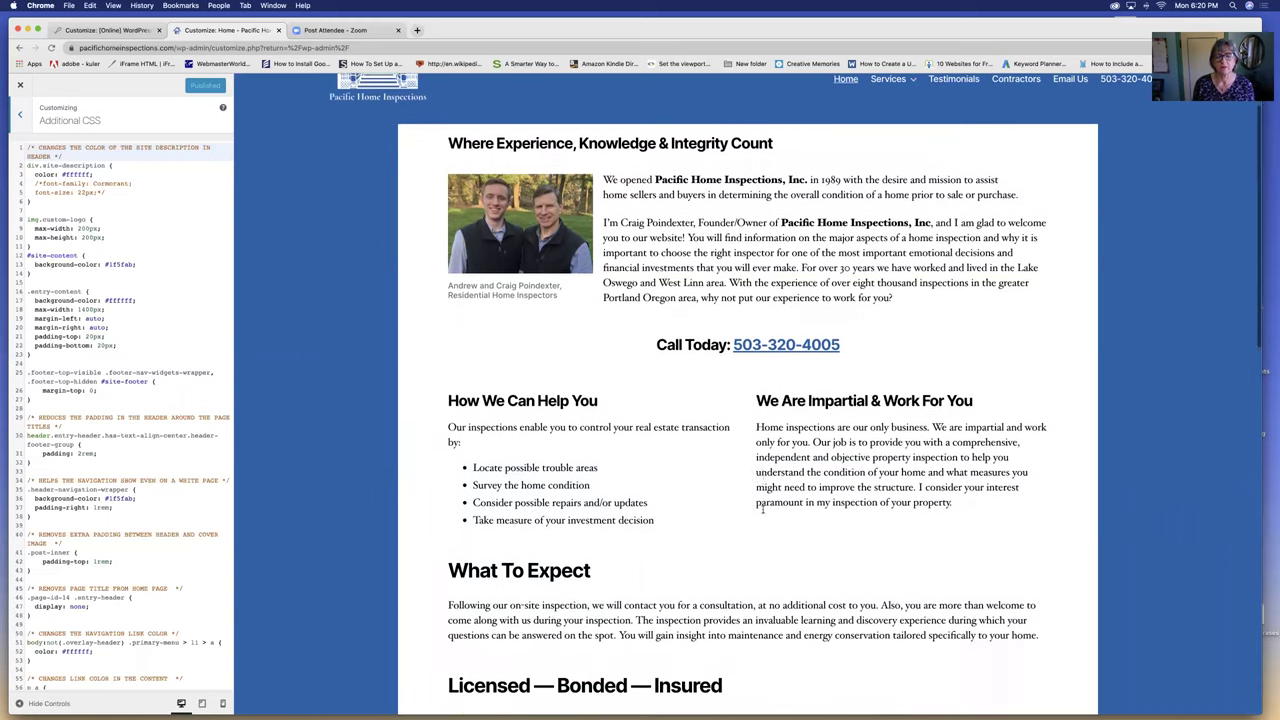
scroll(763, 513, up, 5)
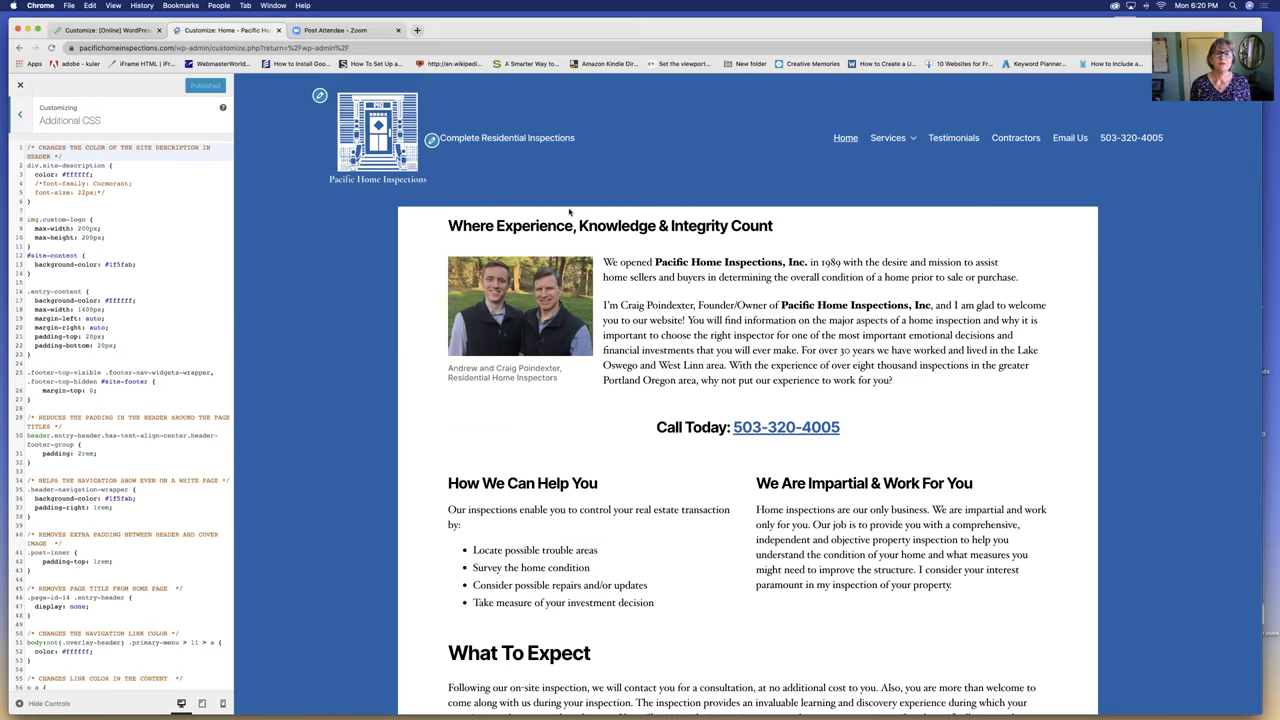
Step: Switch to the Waterlink Web customizer, close it, and open the live site
click(100, 30)
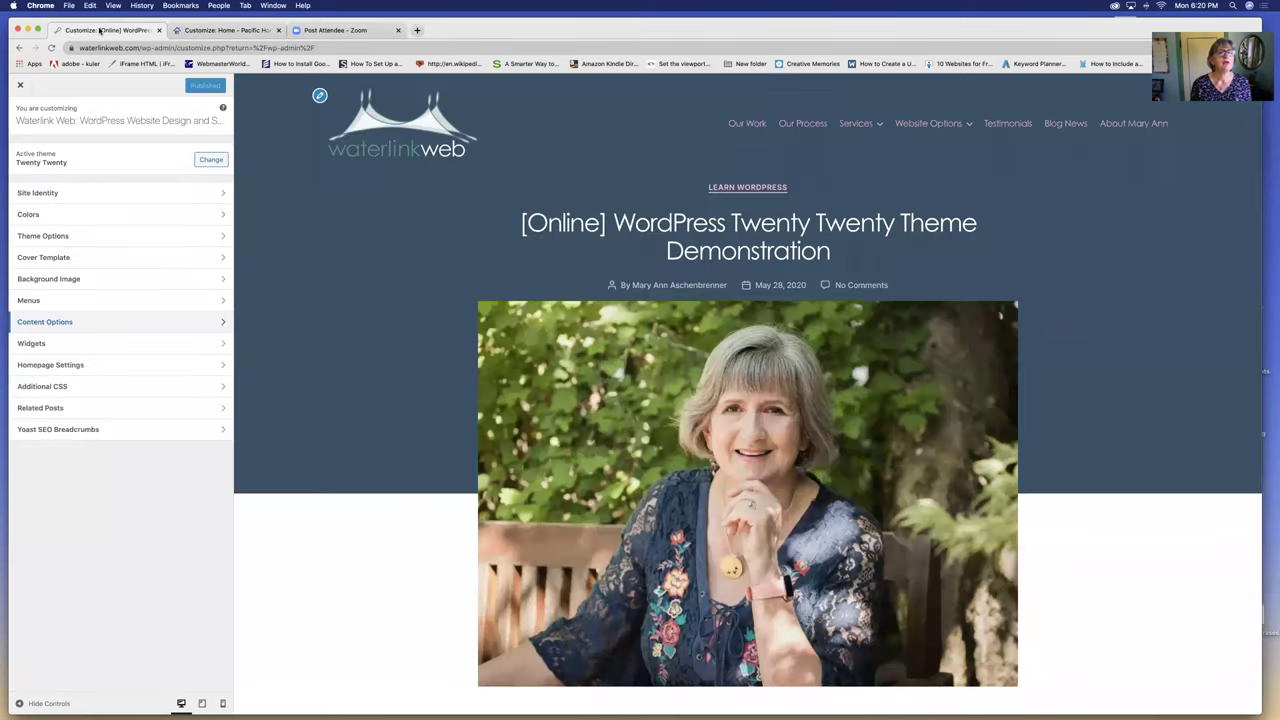
click(19, 86)
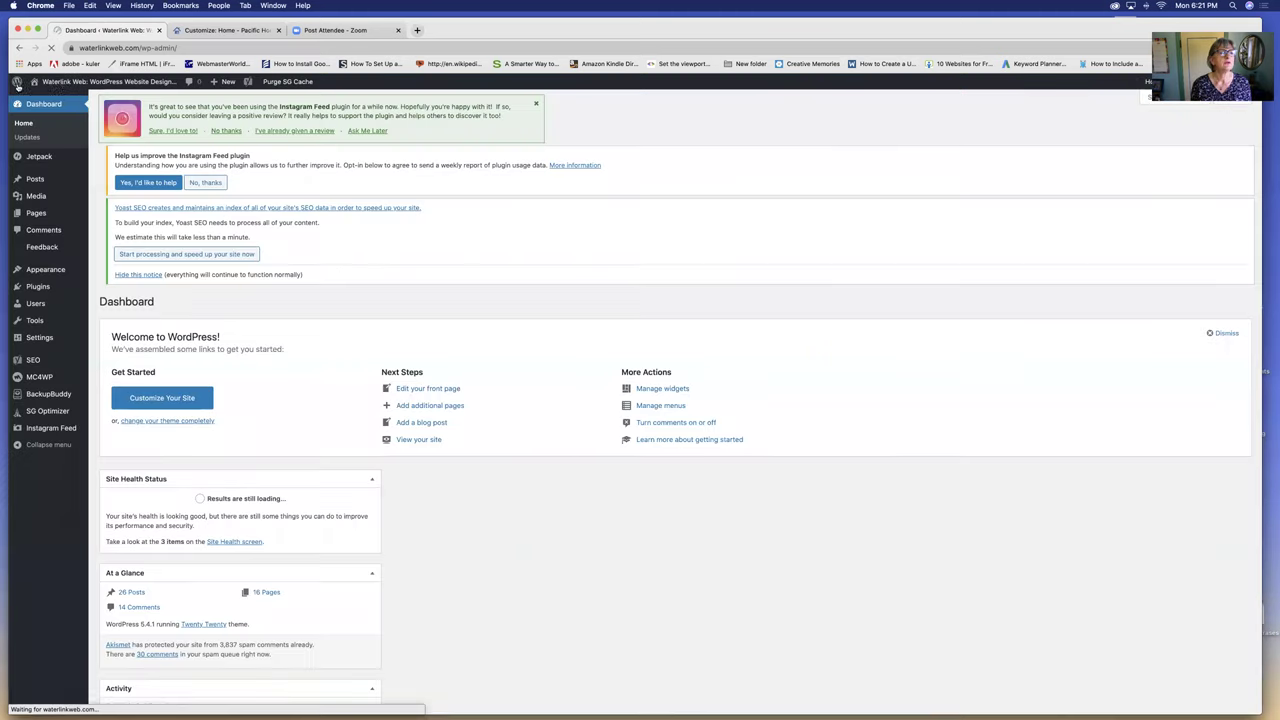
click(45, 99)
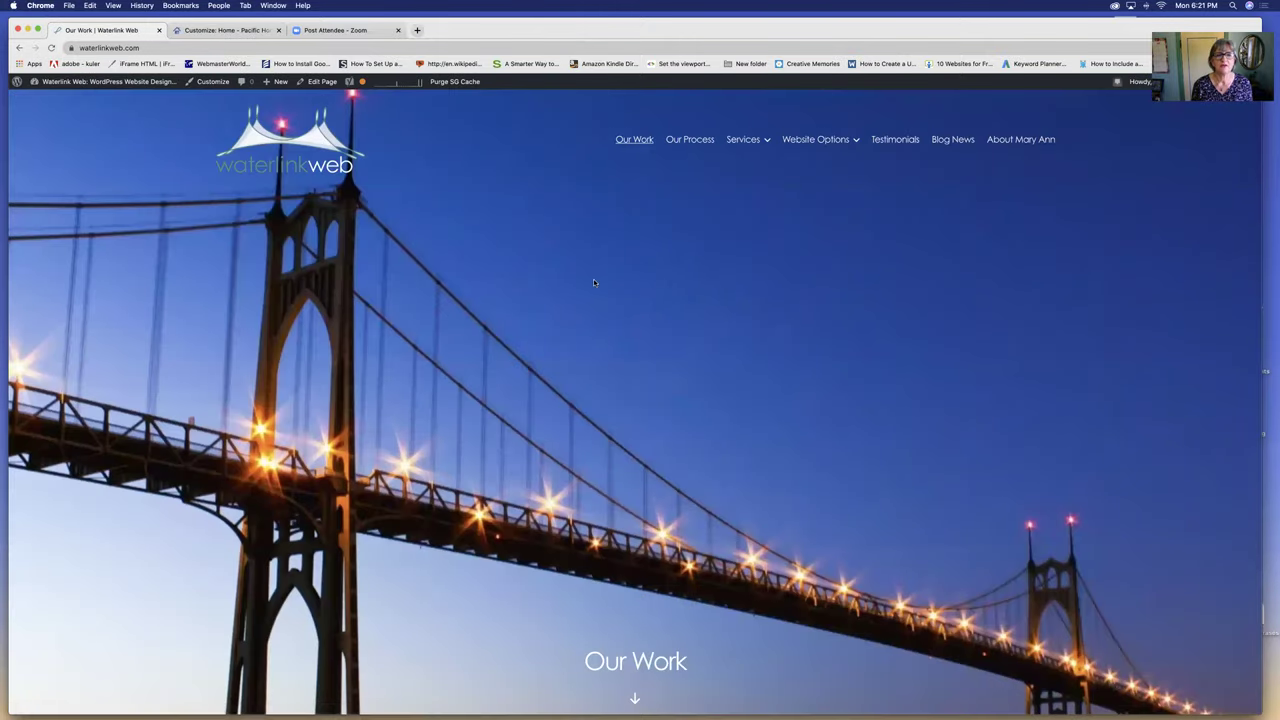
Step: Scroll through the Our Work services, including Managed Hosting and Photography, then back to the top
scroll(593, 283, down, 3)
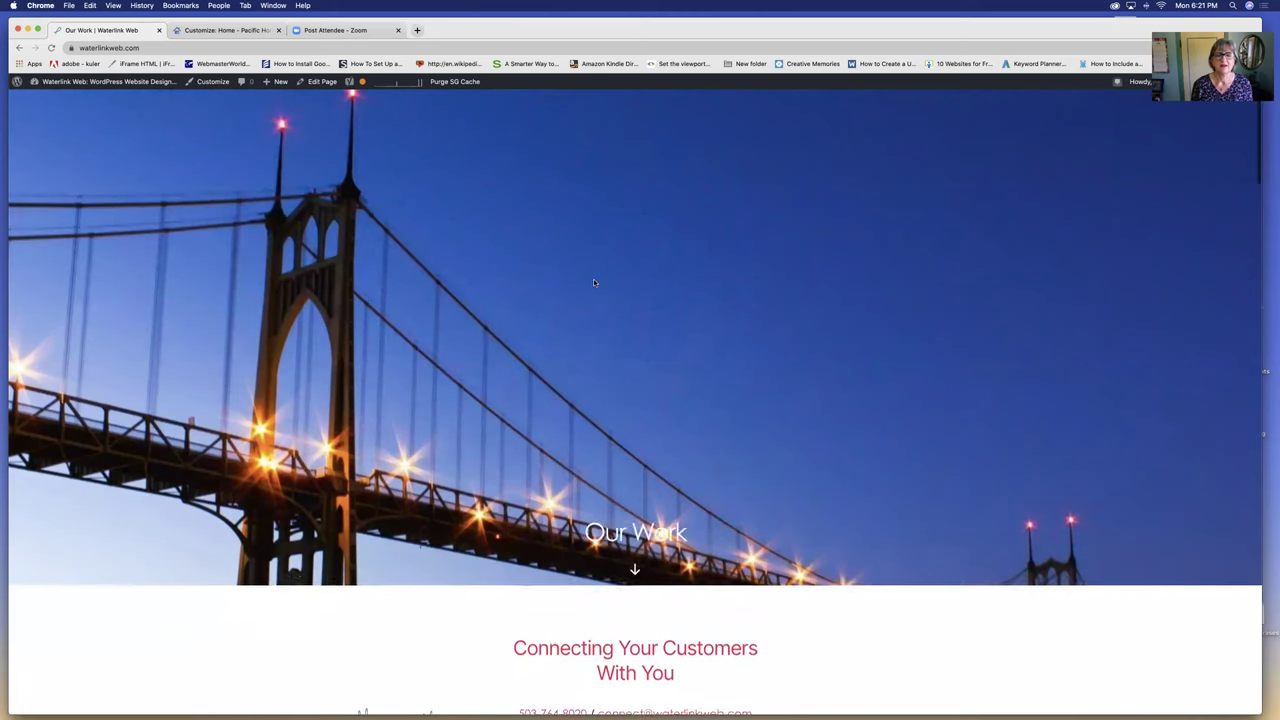
scroll(540, 250, up, 3)
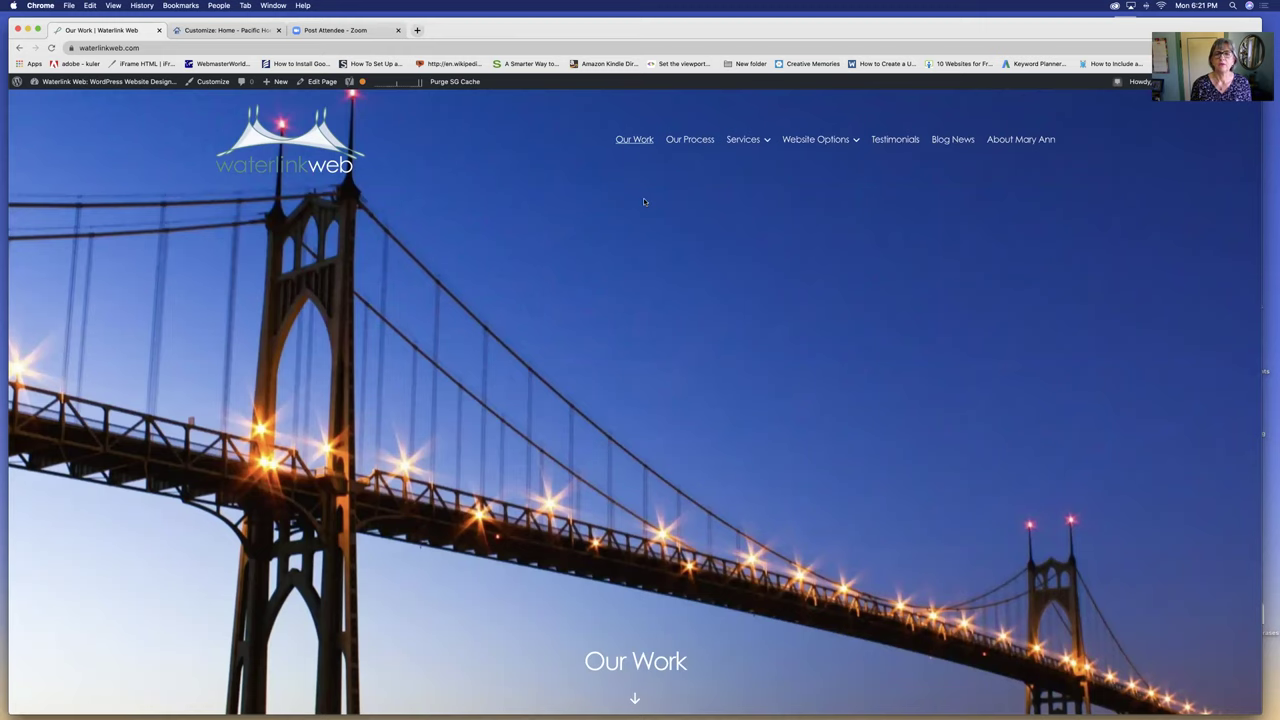
scroll(644, 202, down, 1)
scroll(644, 202, down, 5)
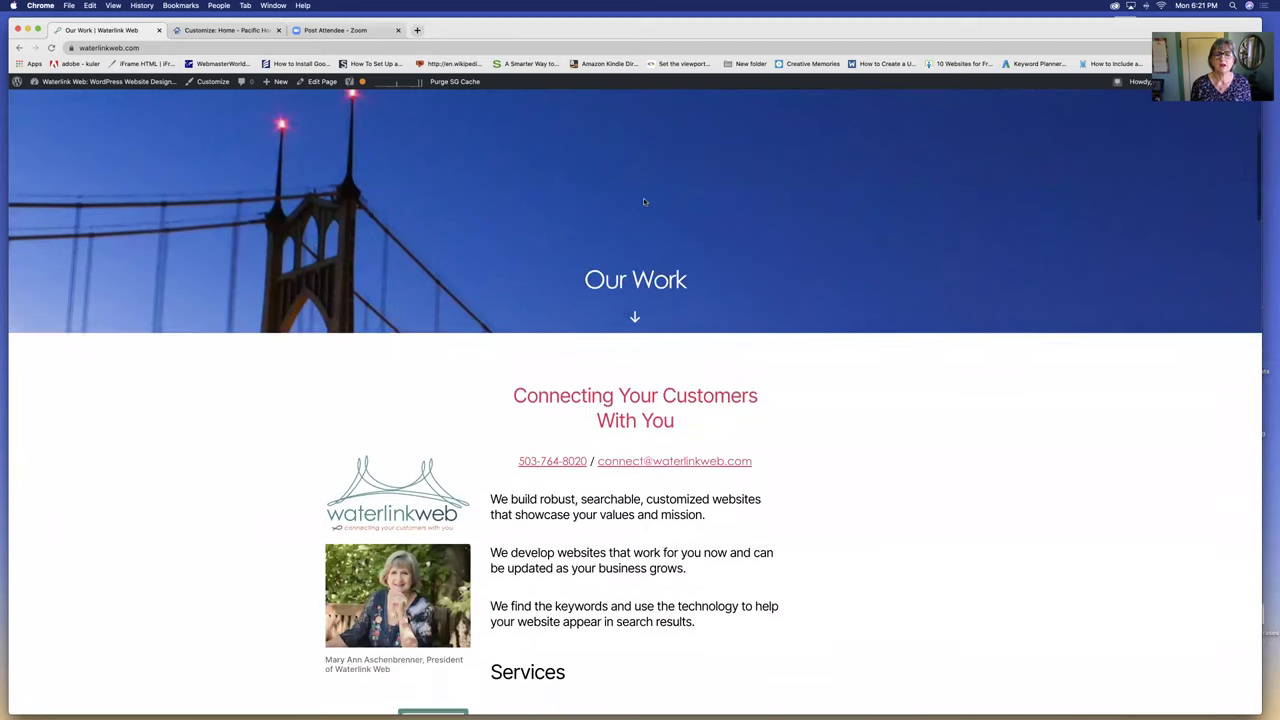
scroll(644, 202, down, 2)
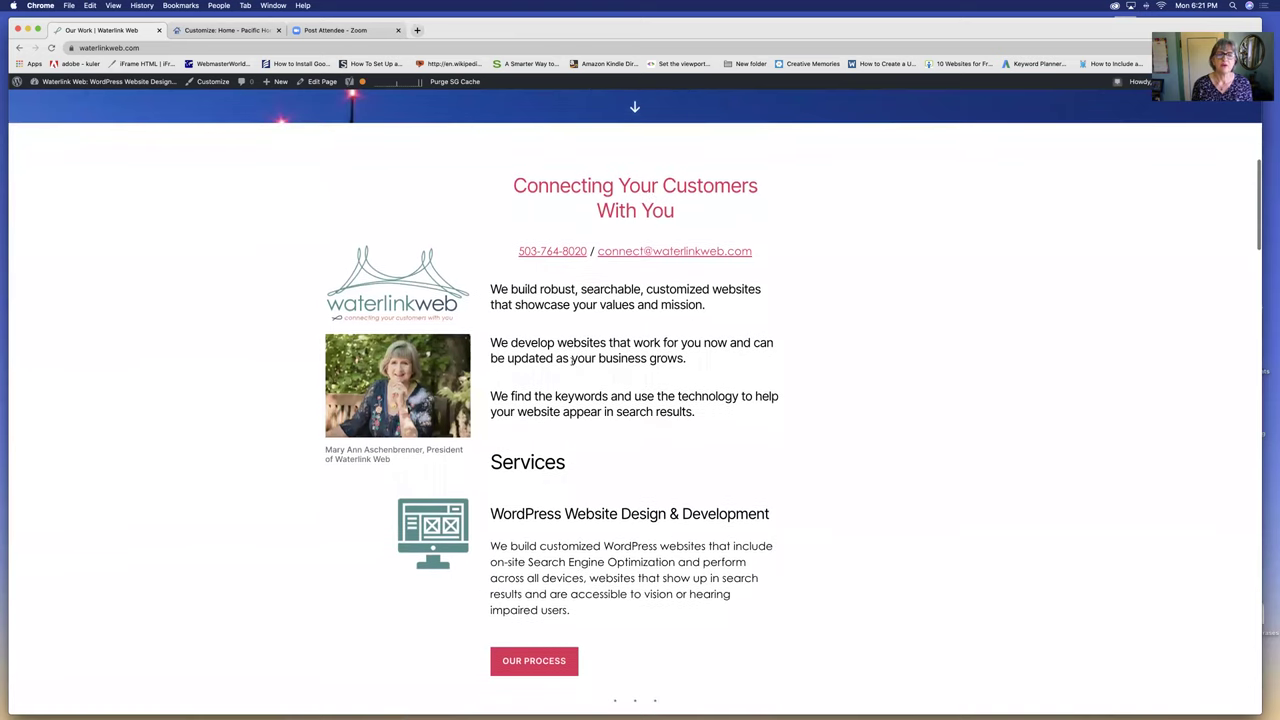
scroll(634, 354, down, 6)
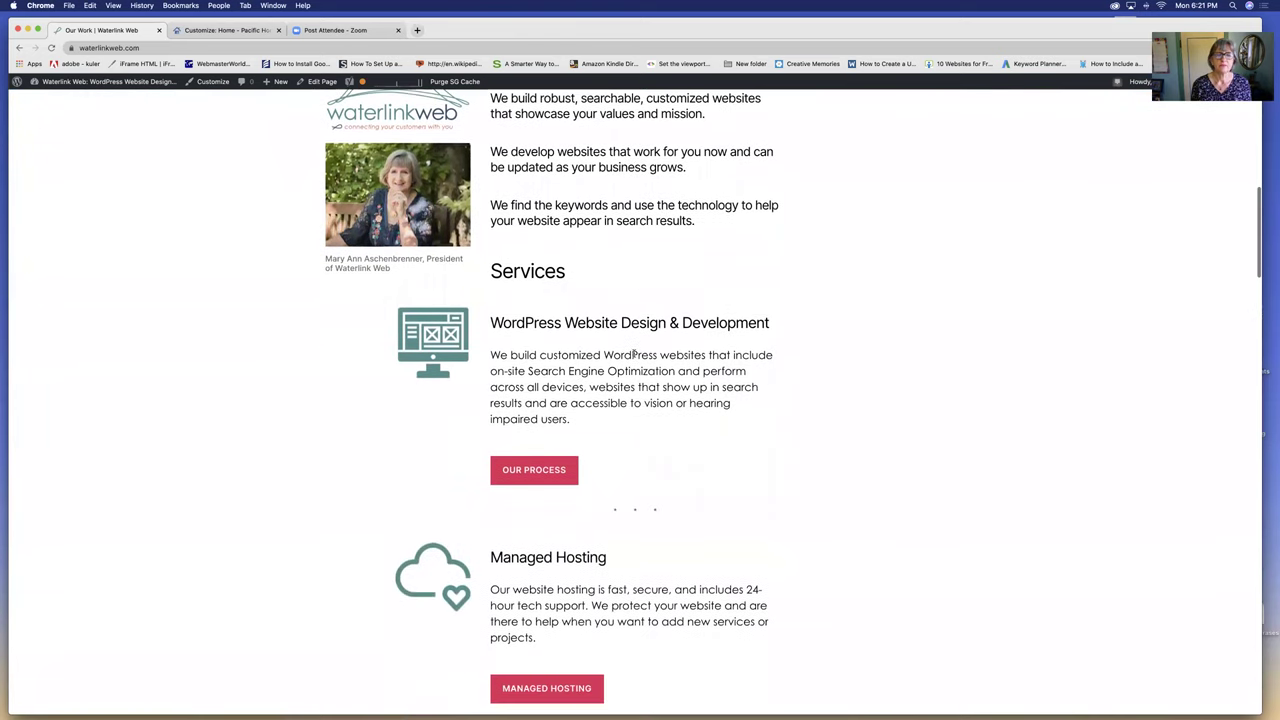
scroll(634, 354, down, 5)
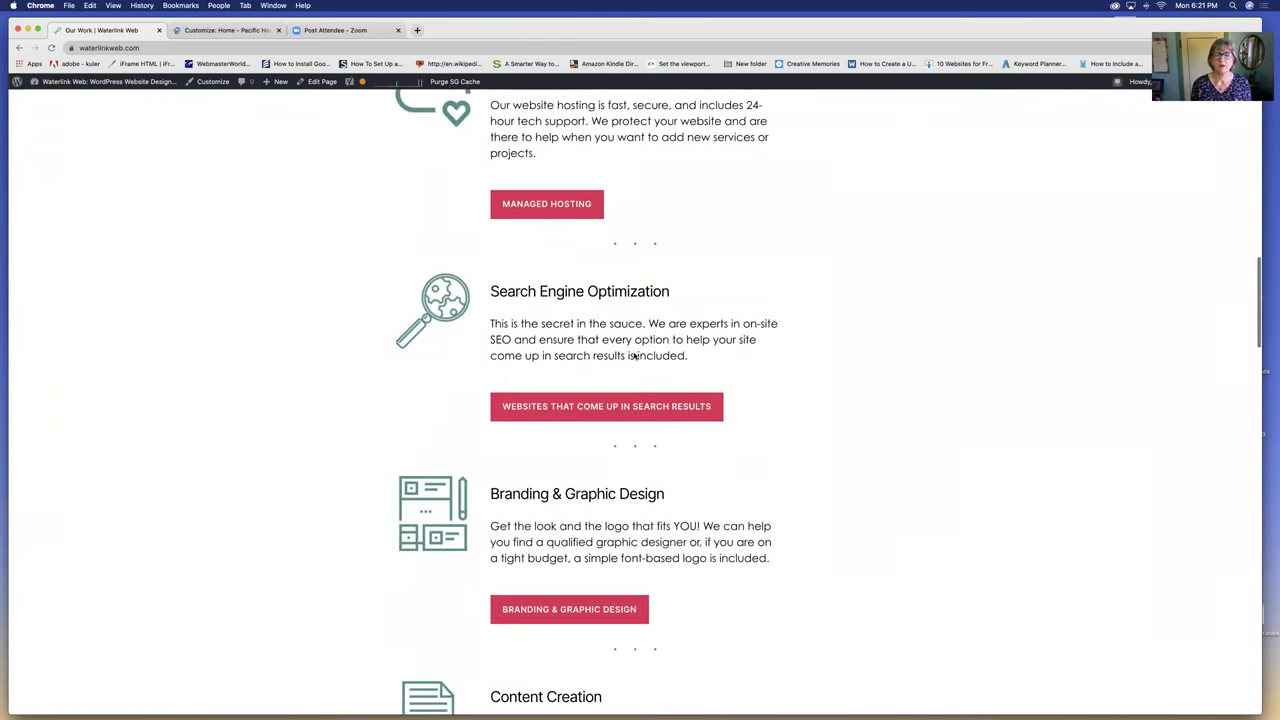
scroll(634, 355, down, 8)
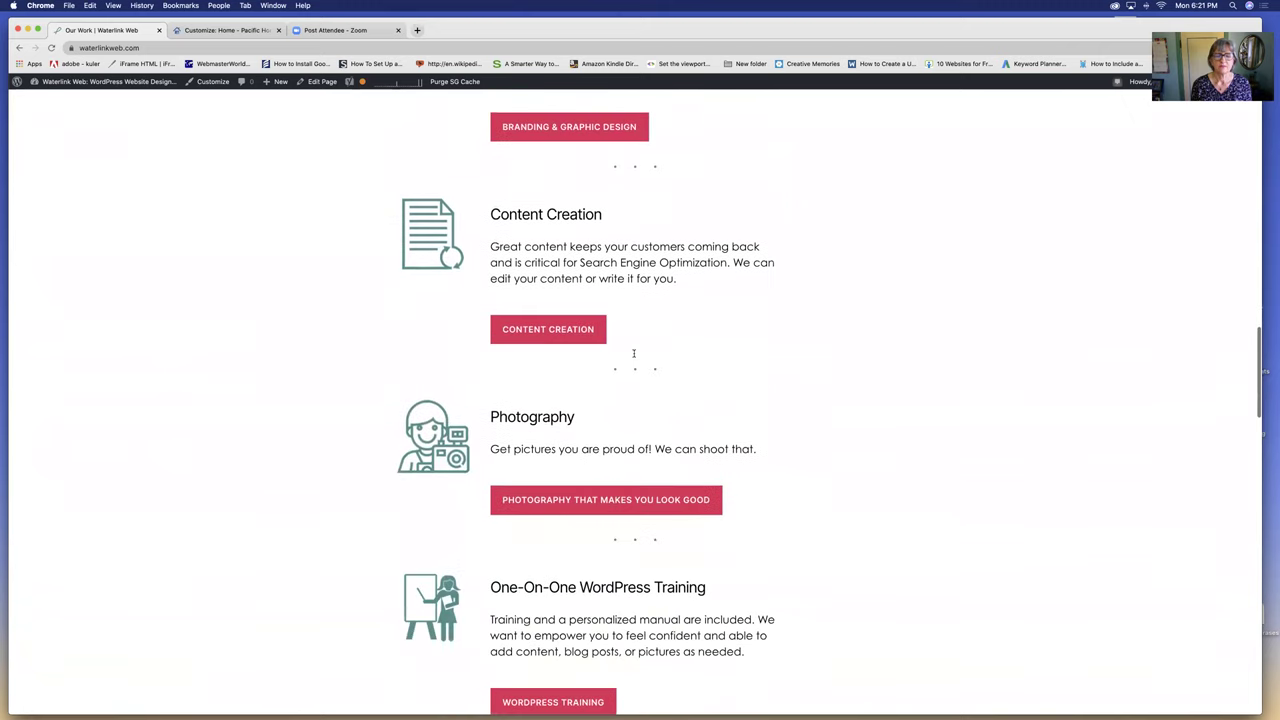
scroll(634, 357, up, 20)
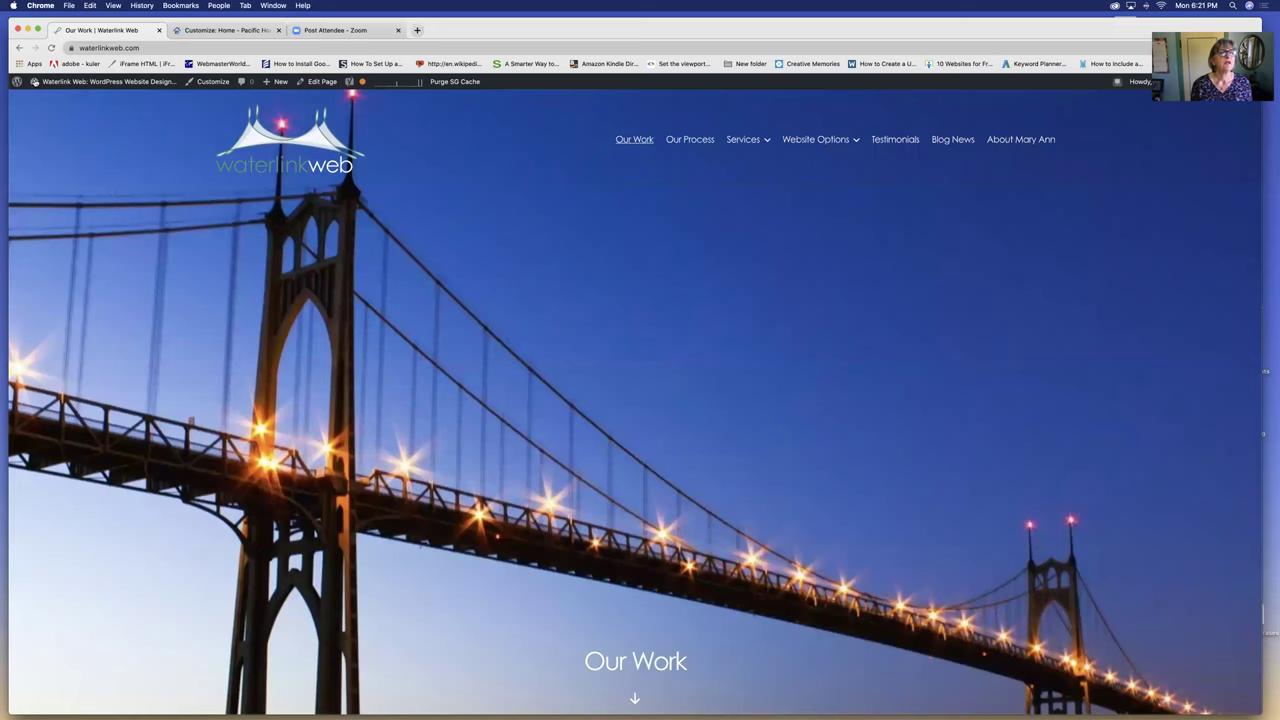
mouse_move(60, 82)
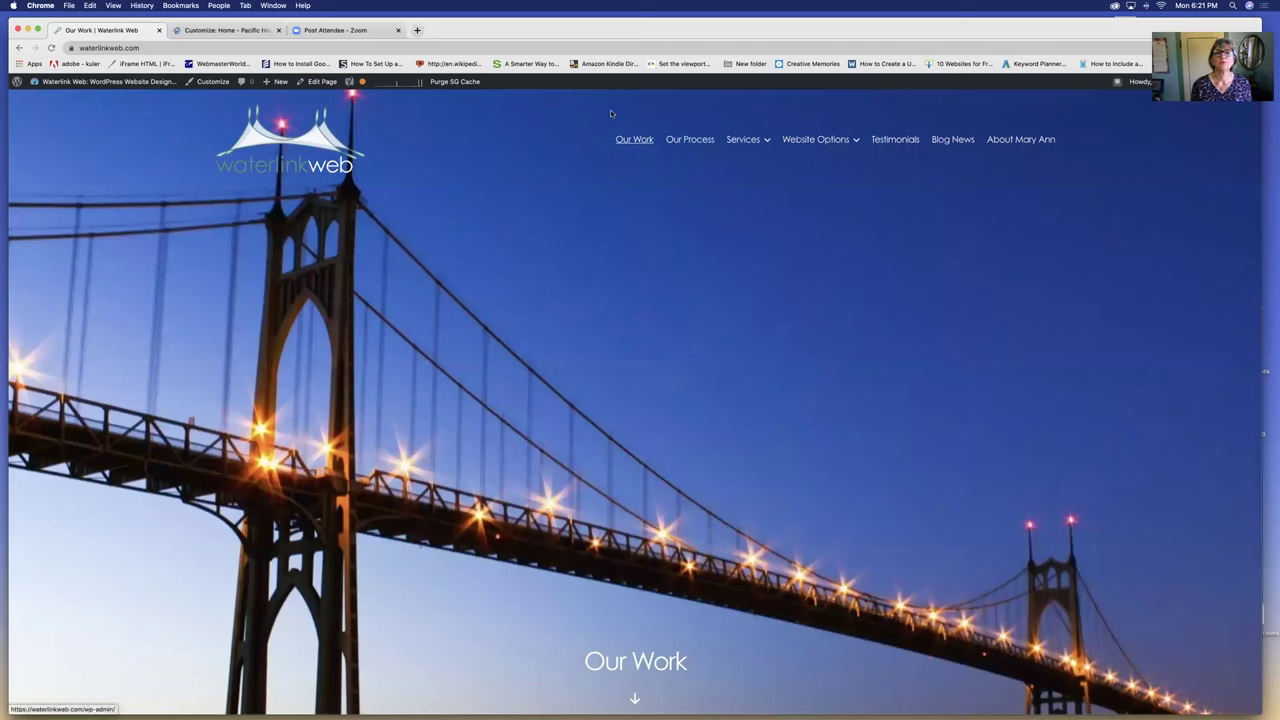
Step: Open the Our Work page in the block editor and review its Cover Template content
click(322, 82)
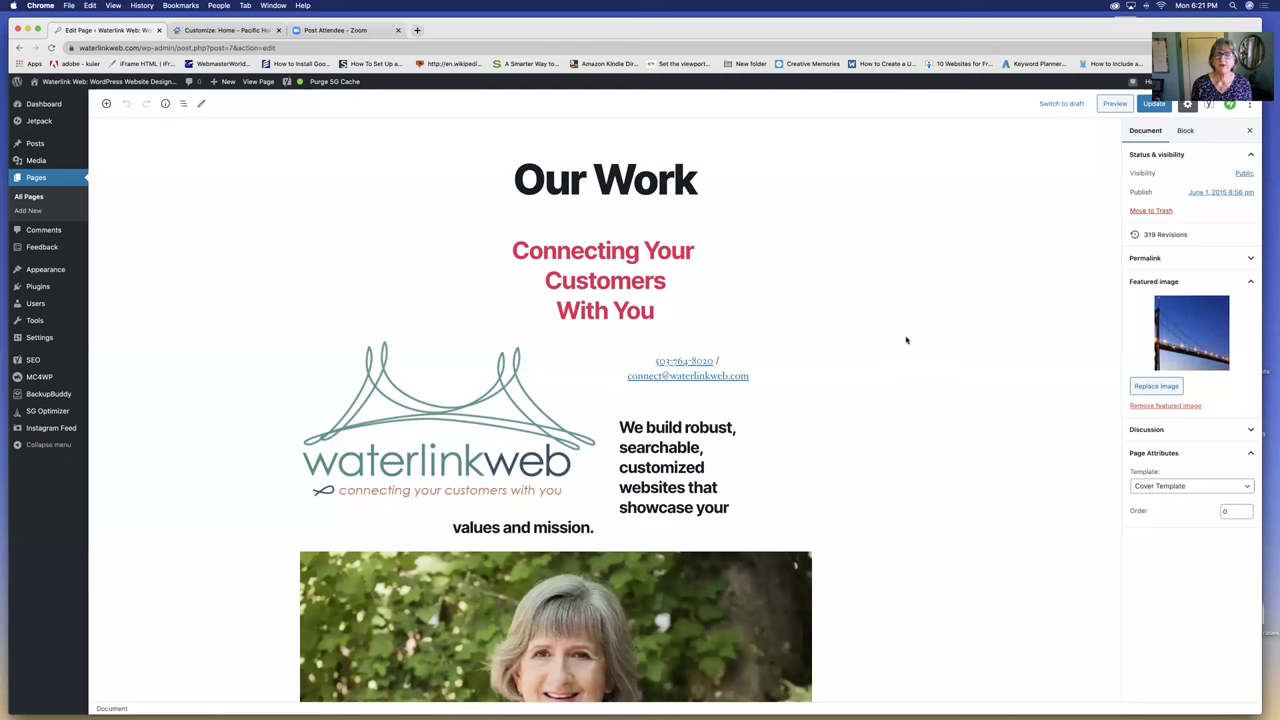
scroll(903, 283, down, 2)
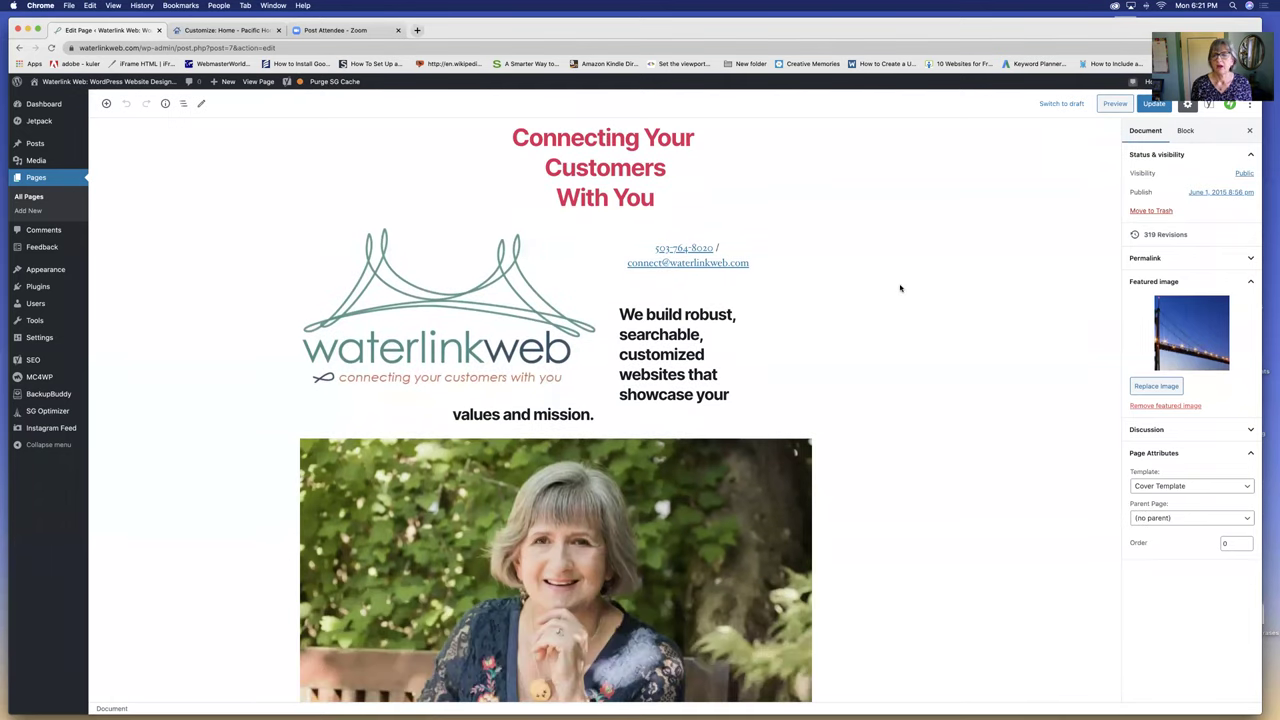
scroll(941, 297, up, 1)
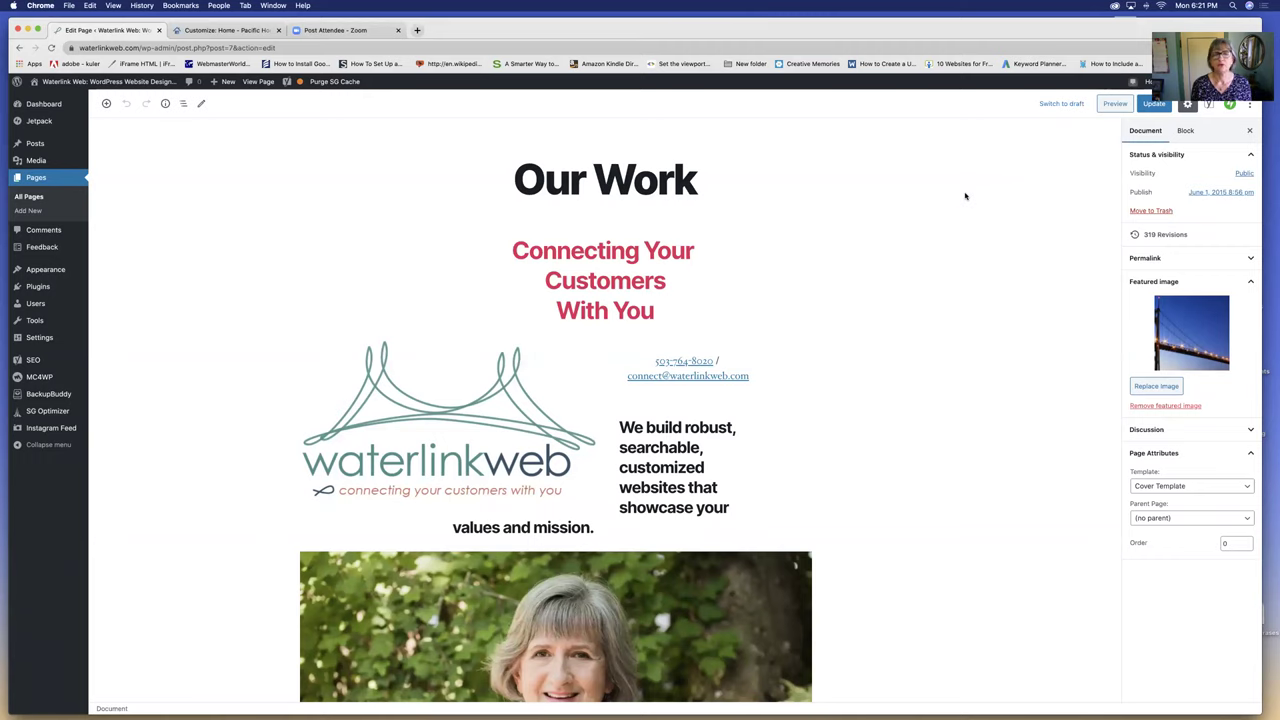
scroll(965, 196, down, 5)
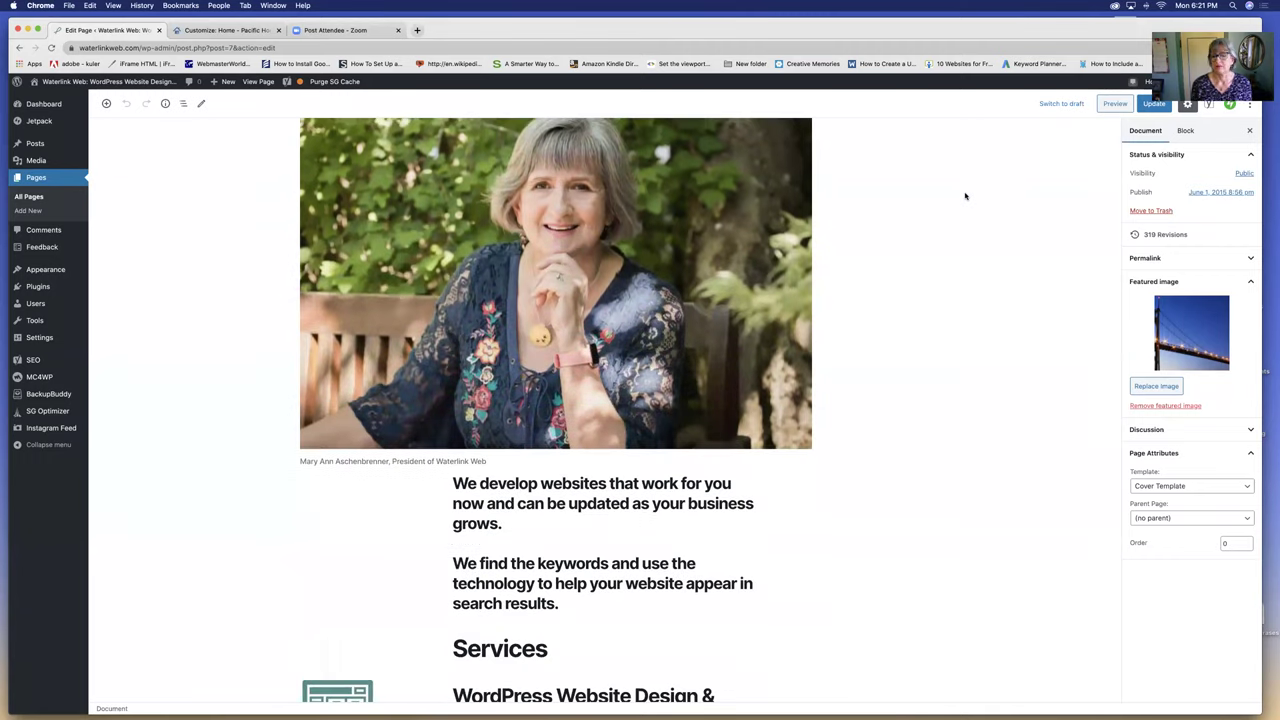
scroll(965, 196, up, 8)
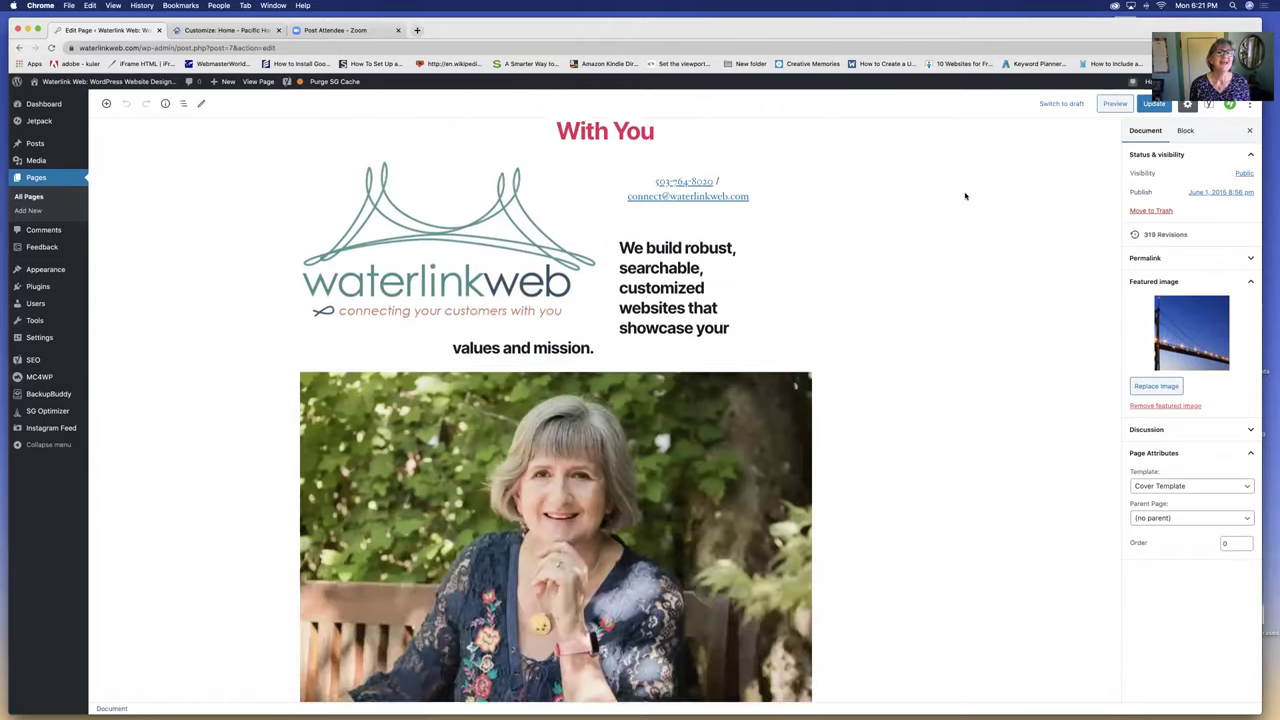
scroll(965, 196, down, 5)
scroll(965, 196, up, 6)
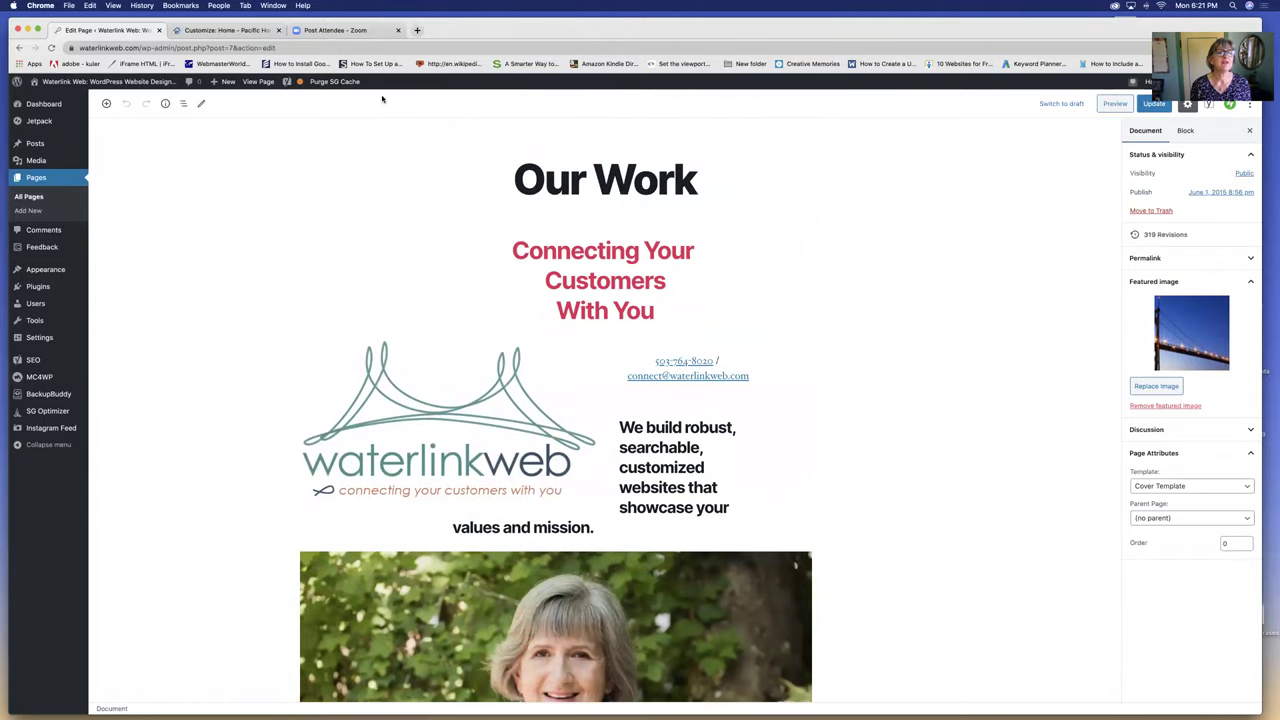
Step: View the live Our Work page down to the How we choose our name box and back
click(257, 82)
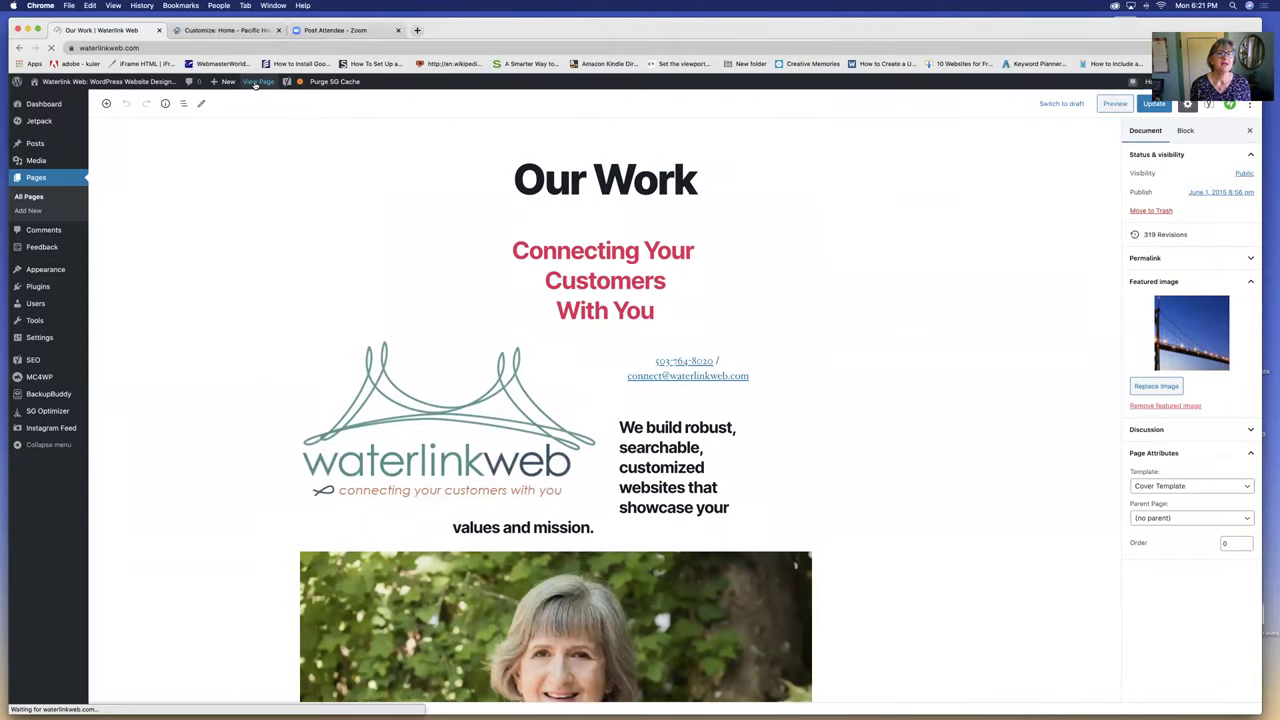
scroll(520, 270, down, 10)
scroll(558, 282, down, 12)
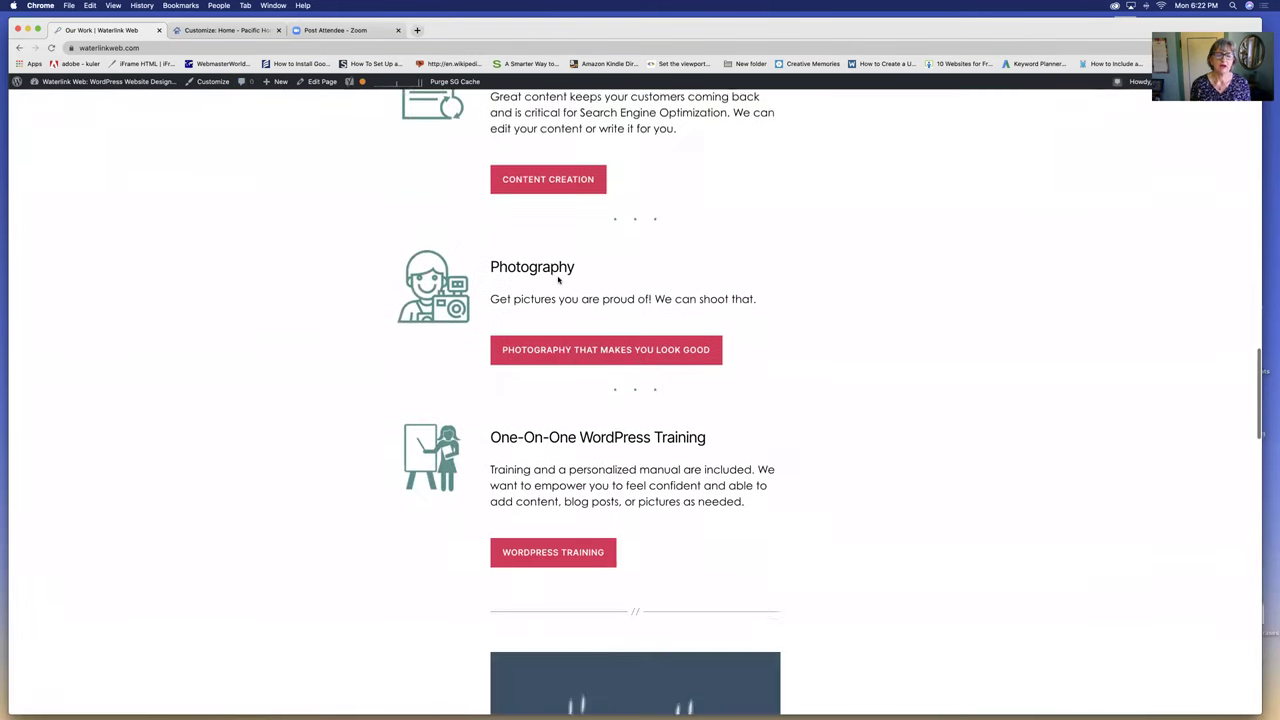
scroll(558, 280, down, 10)
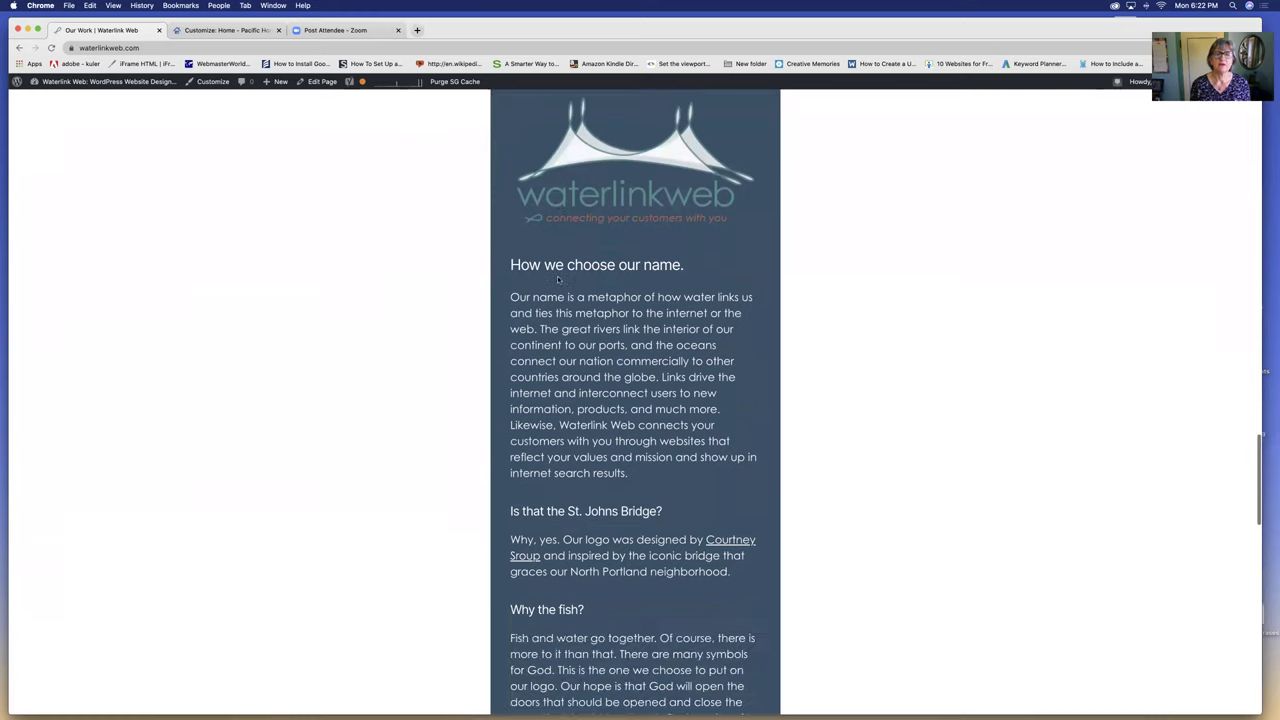
scroll(558, 280, up, 3)
scroll(660, 262, down, 2)
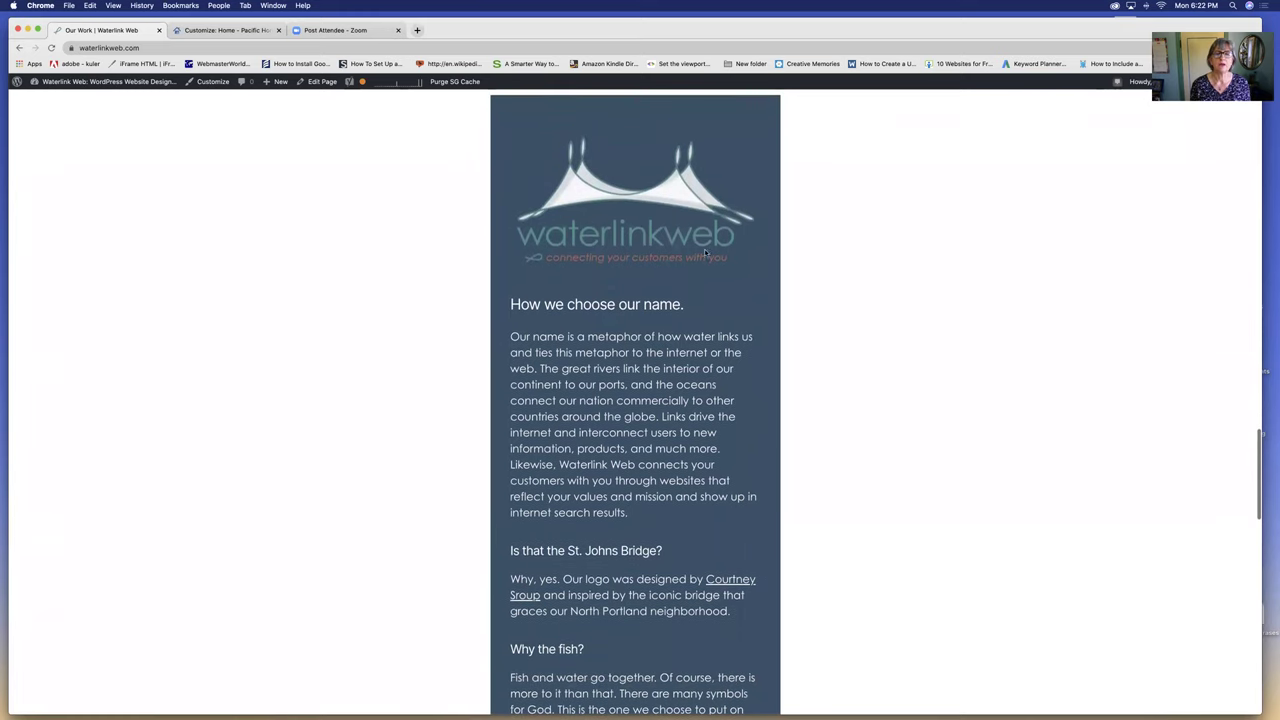
scroll(665, 311, down, 3)
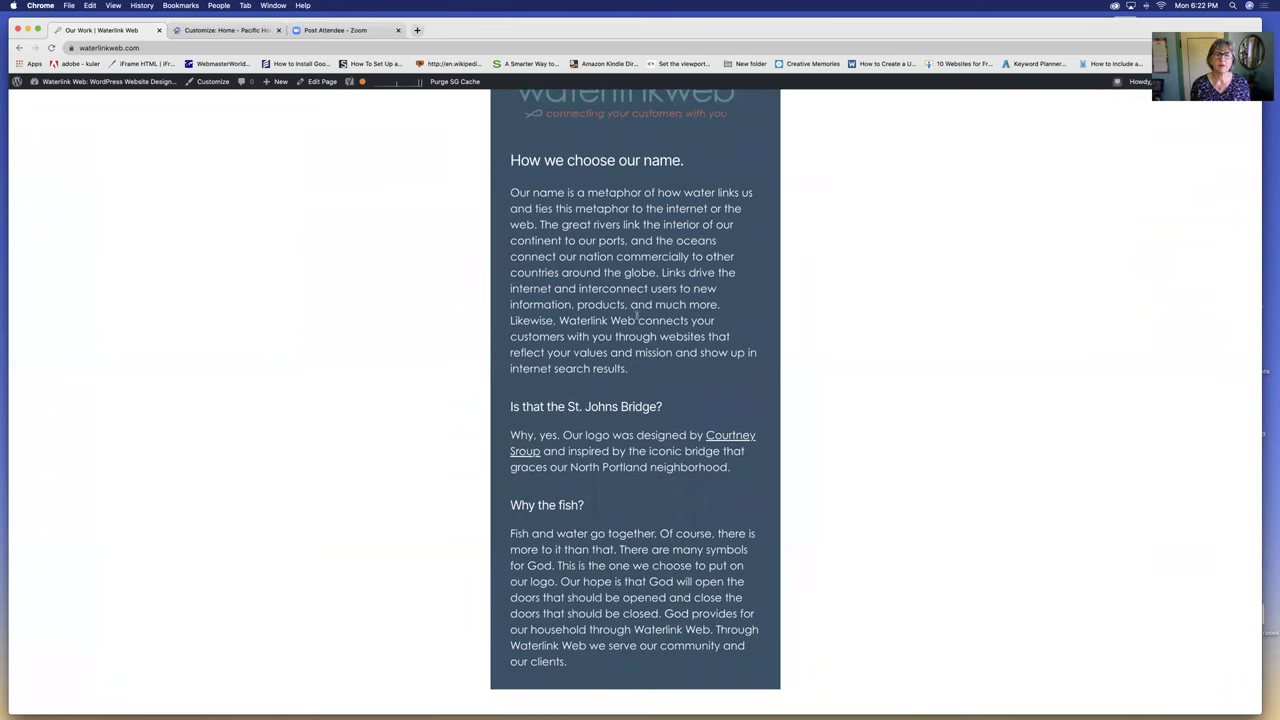
scroll(636, 317, down, 2)
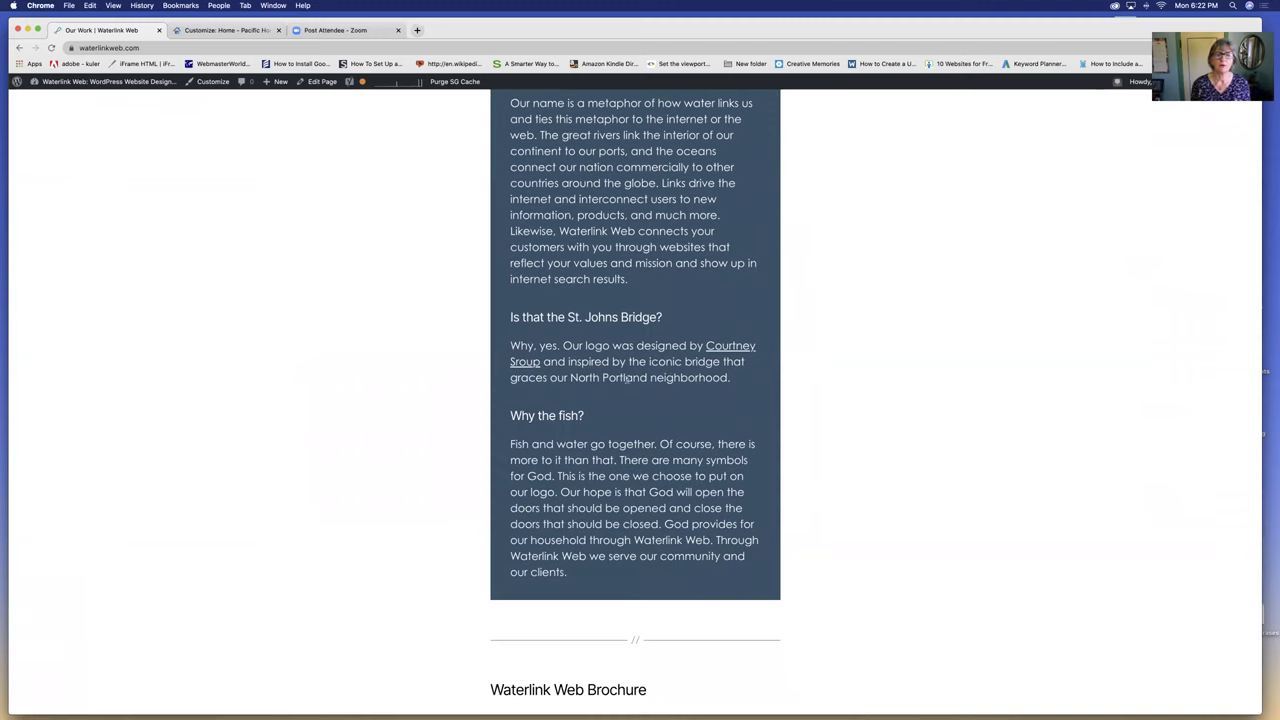
scroll(630, 385, down, 1)
scroll(645, 400, up, 5)
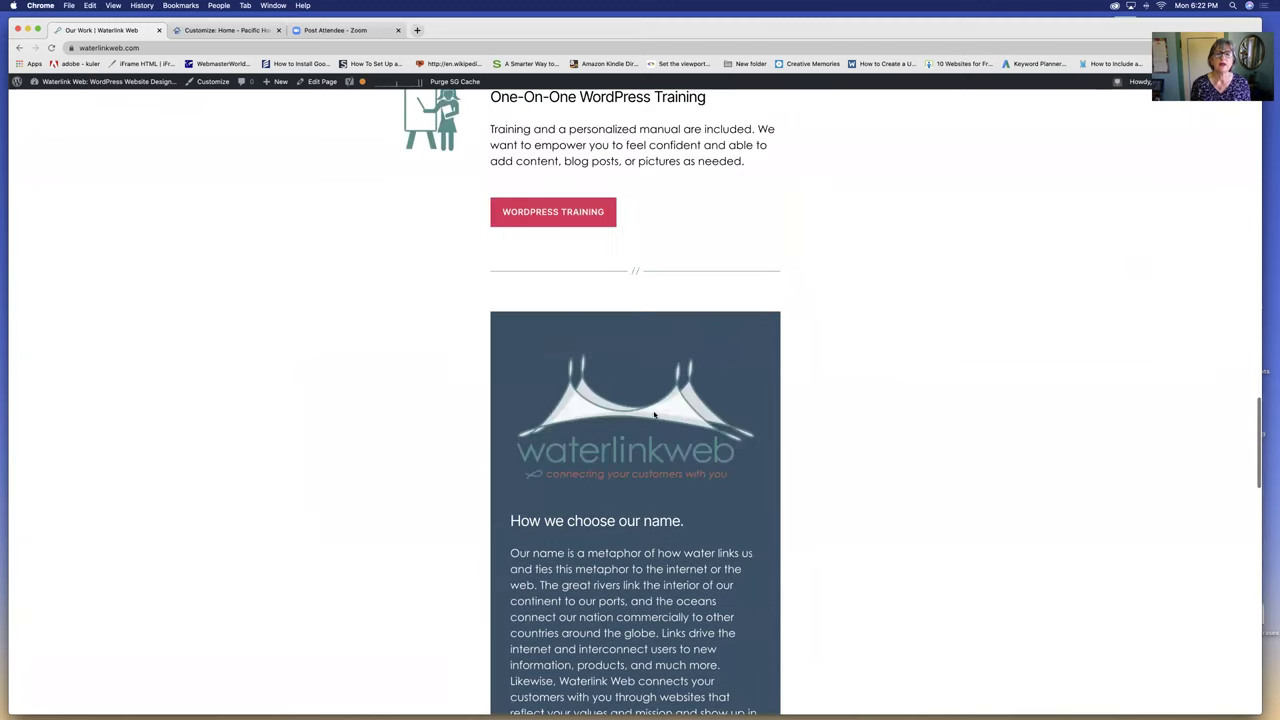
scroll(655, 415, up, 1)
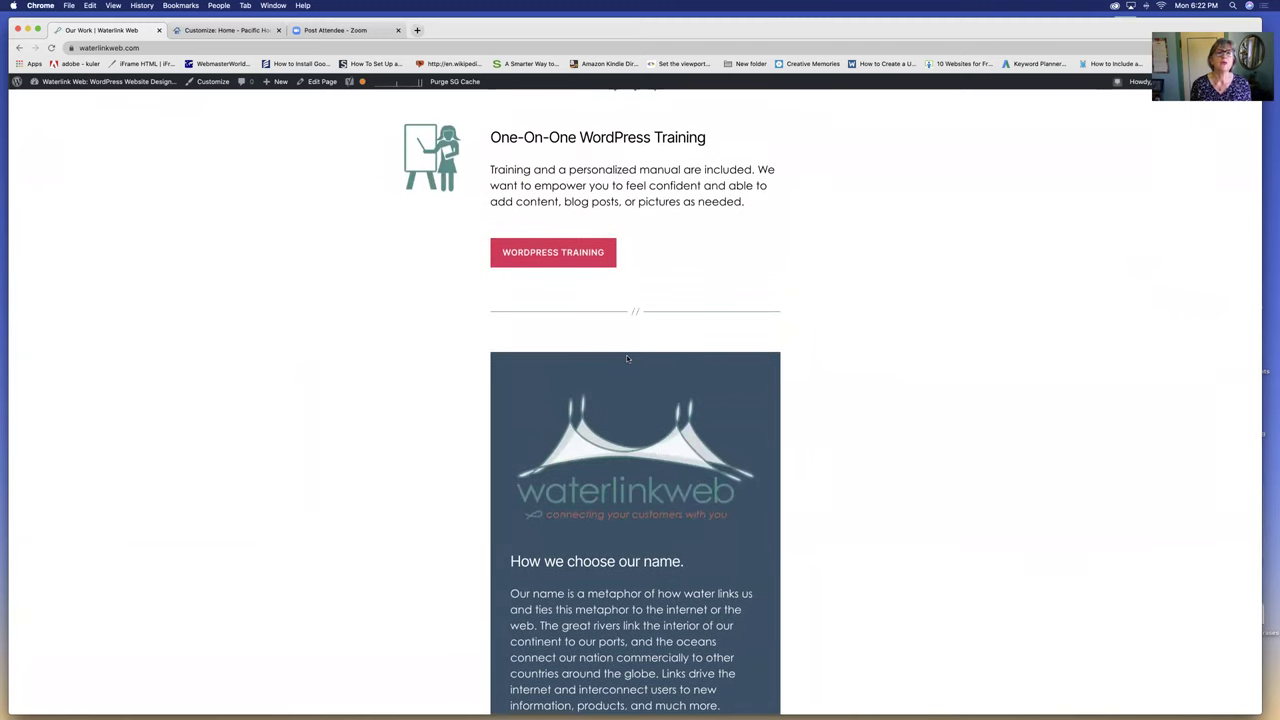
scroll(628, 358, up, 6)
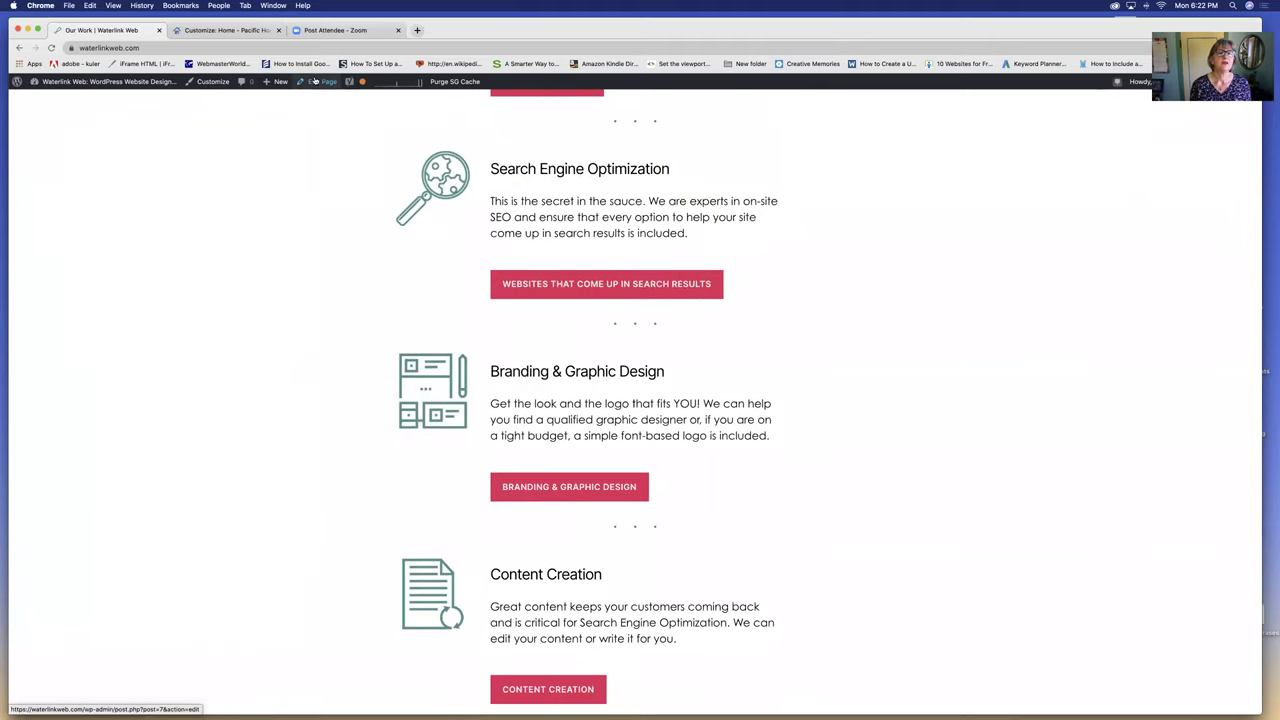
Step: Reopen the Our Work page in the block editor and scroll down it
click(315, 81)
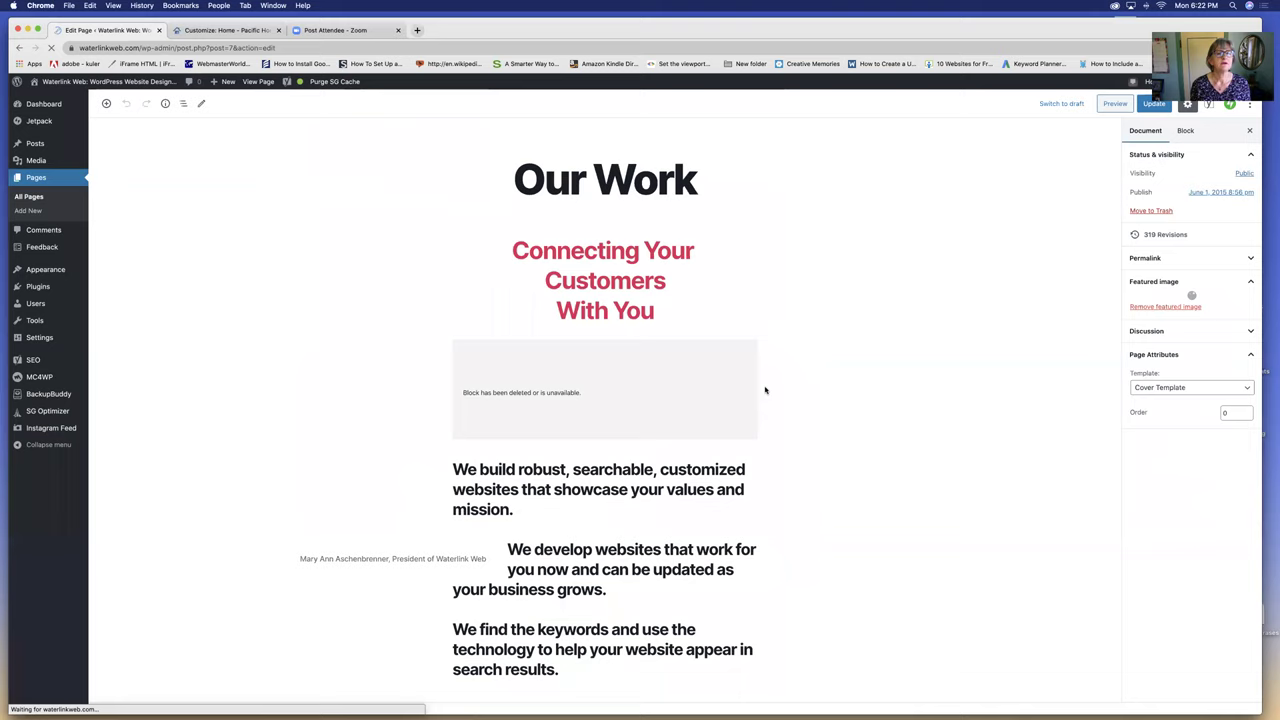
scroll(765, 390, down, 10)
scroll(765, 390, down, 15)
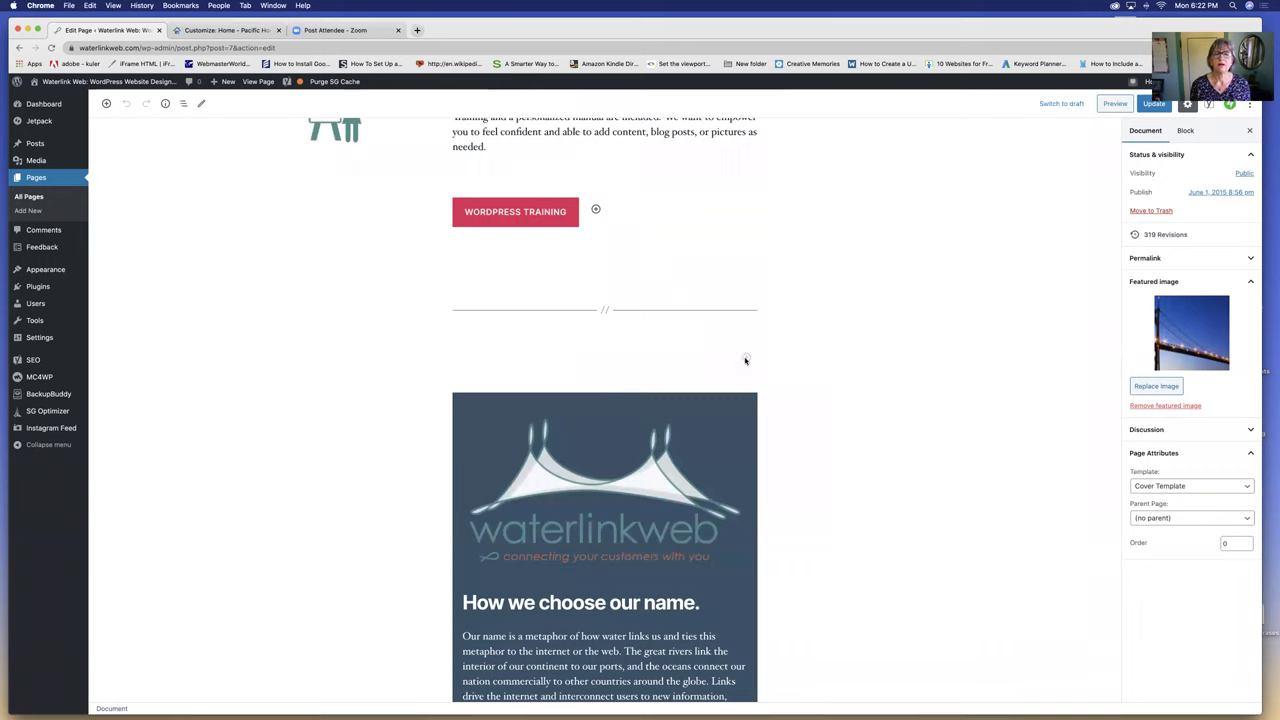
Step: Select the Group block holding the name story via the inserter's Layout Elements
click(106, 103)
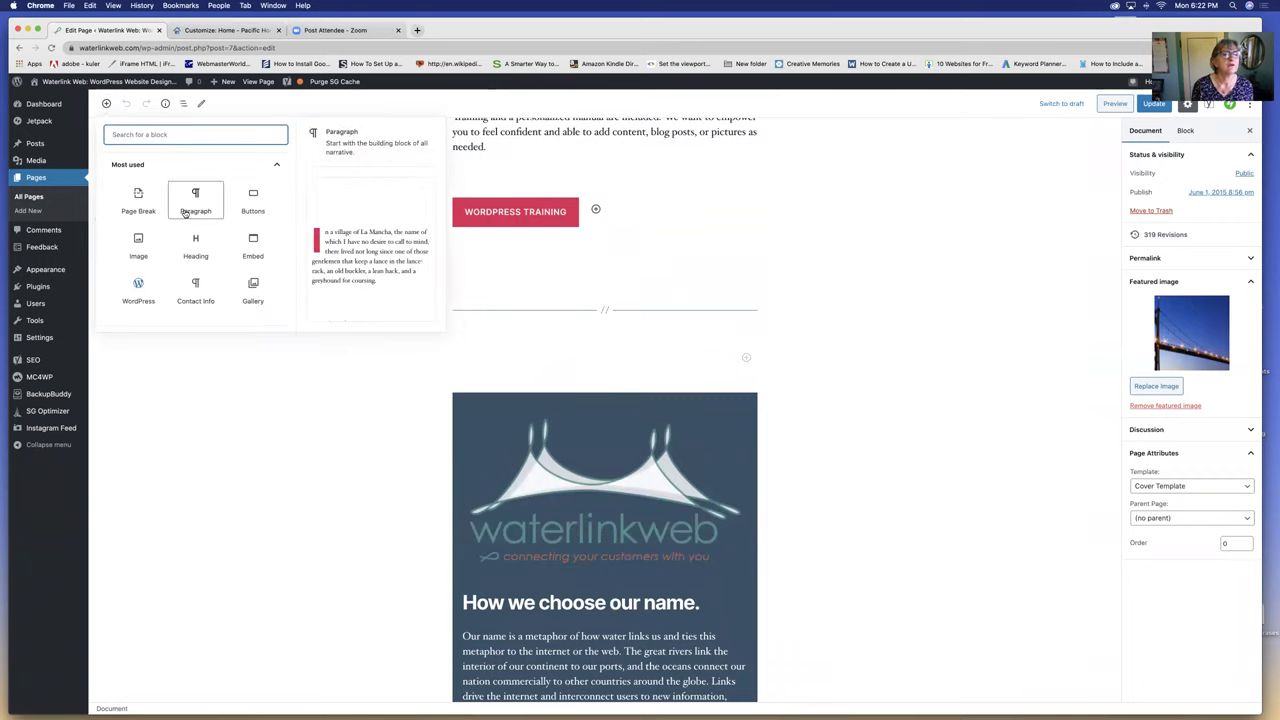
scroll(212, 234, down, 3)
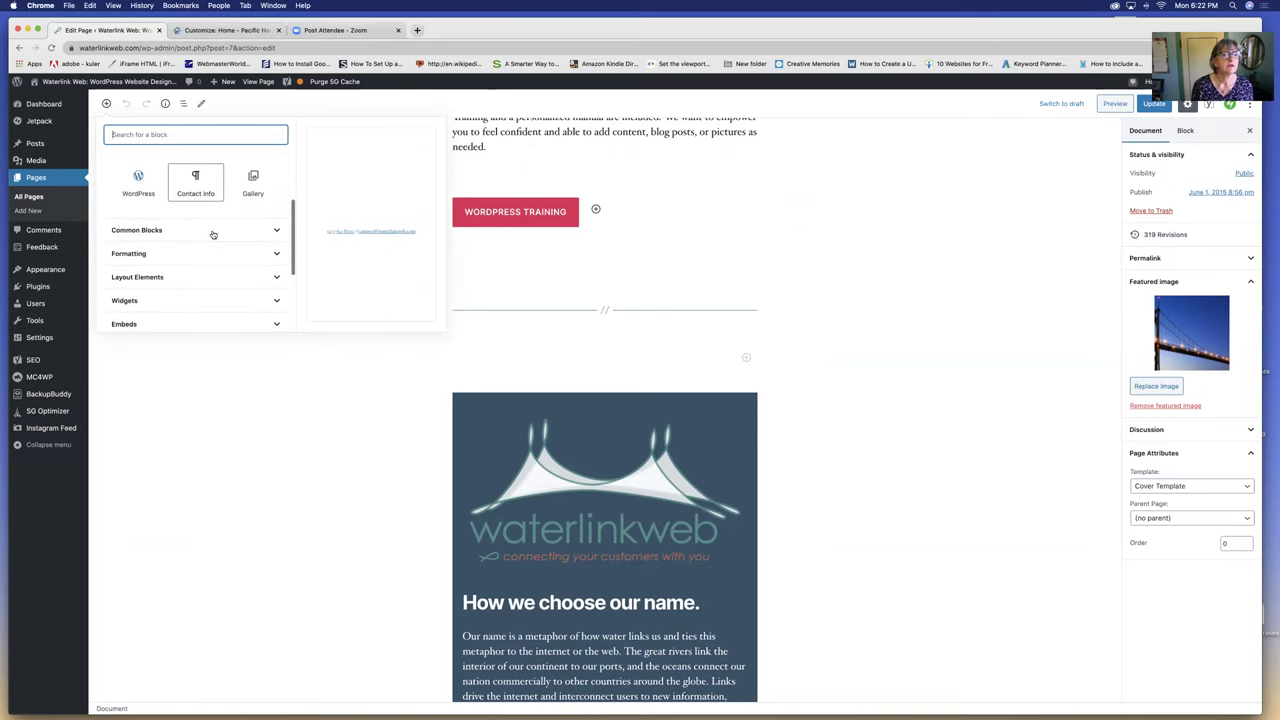
click(275, 277)
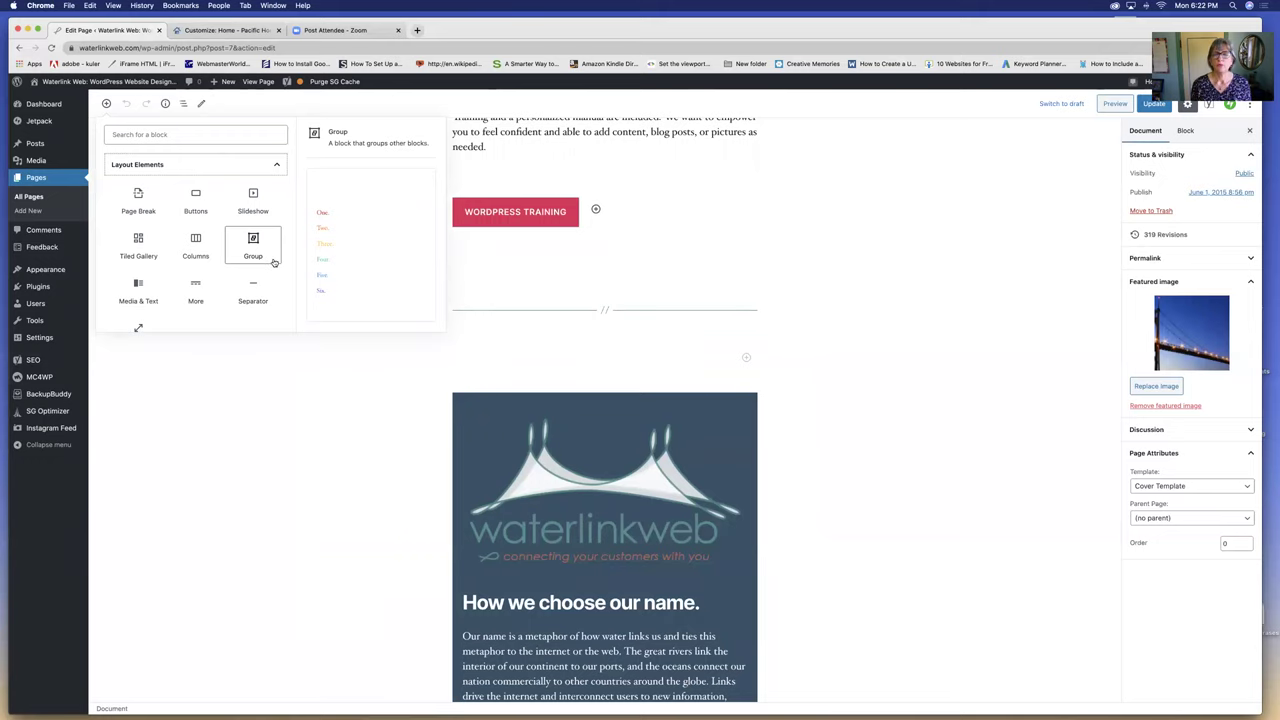
scroll(538, 370, down, 1)
click(738, 351)
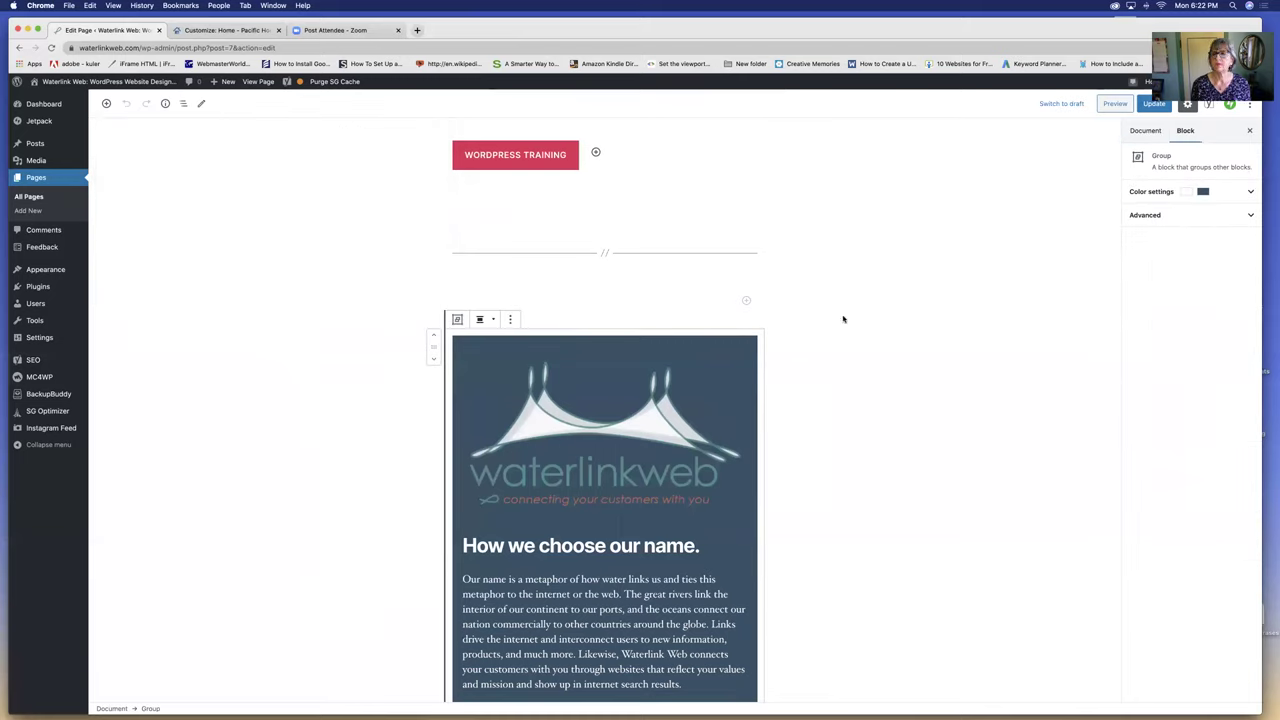
Step: Set the name-explanation group's text to white, keeping its #365268 custom background
click(1251, 193)
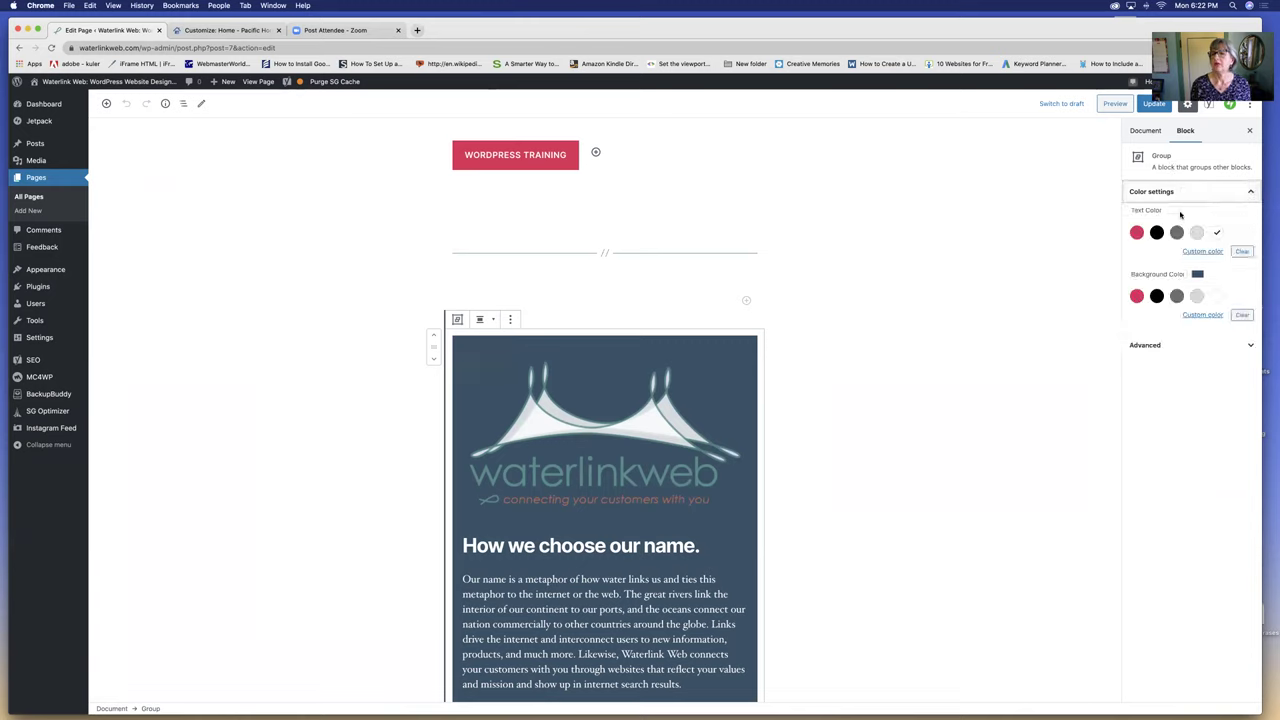
click(1216, 232)
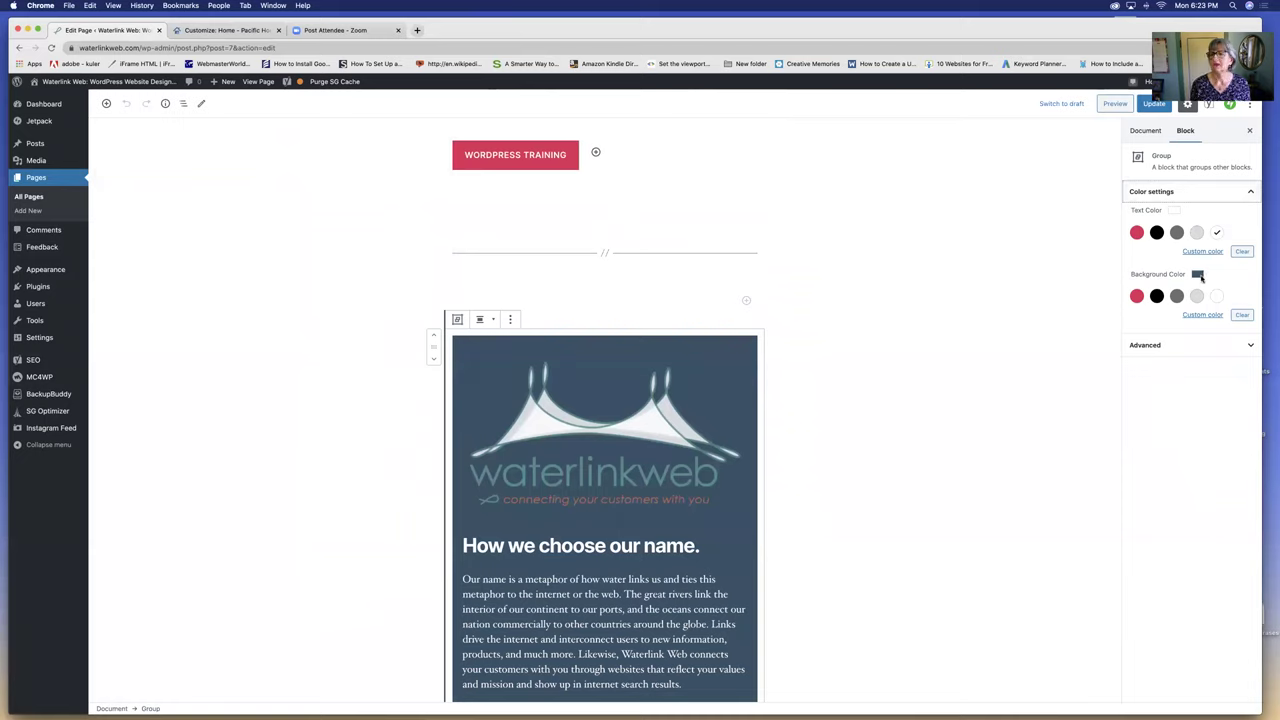
click(1193, 318)
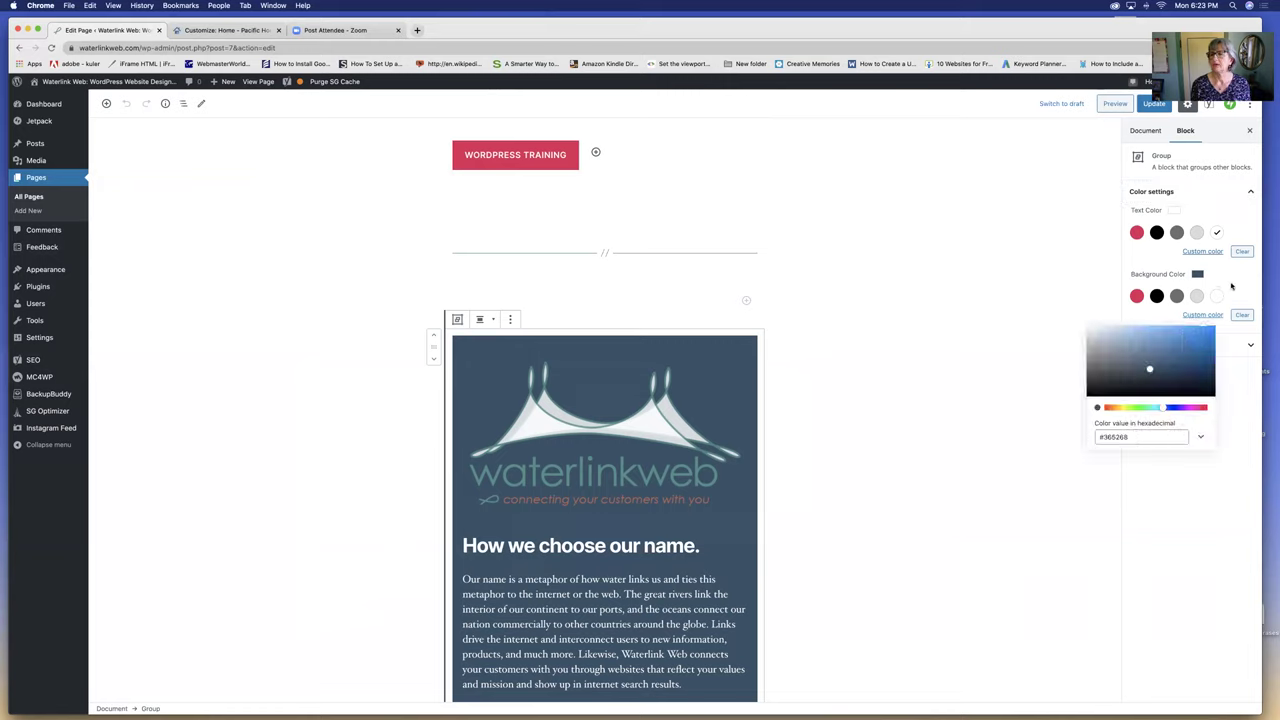
click(1231, 286)
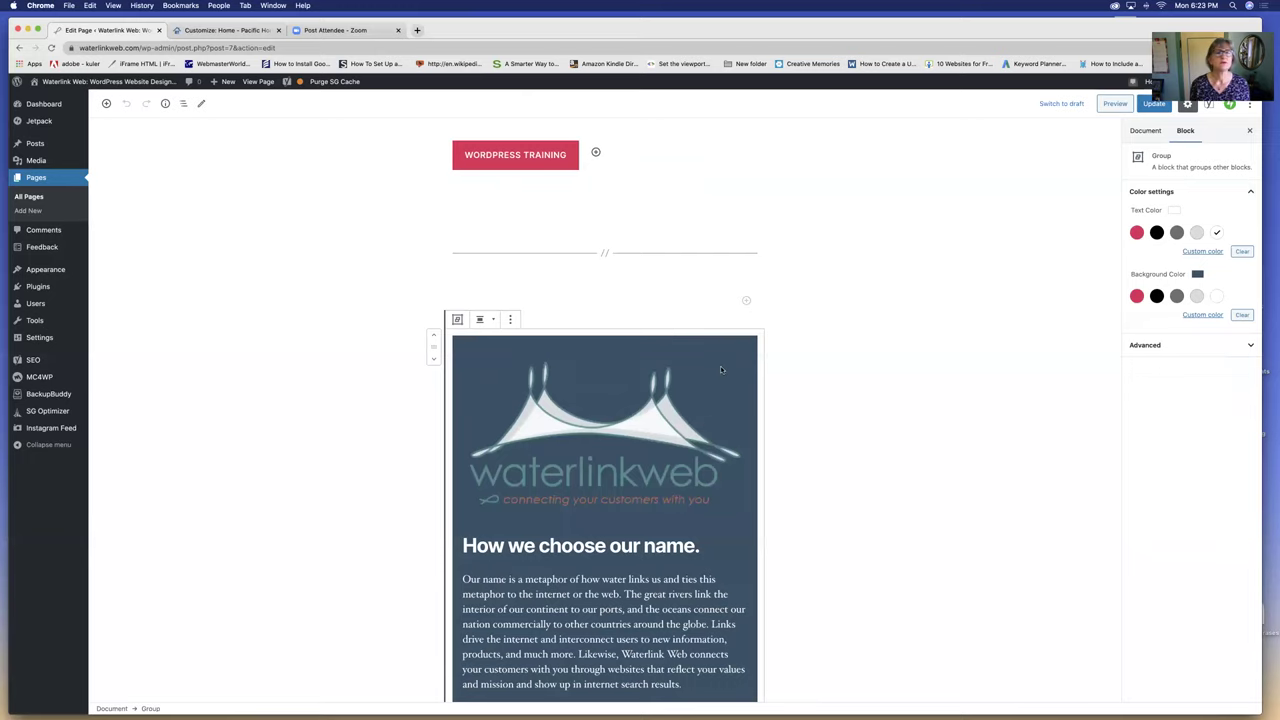
scroll(721, 370, up, 15)
scroll(721, 370, up, 15)
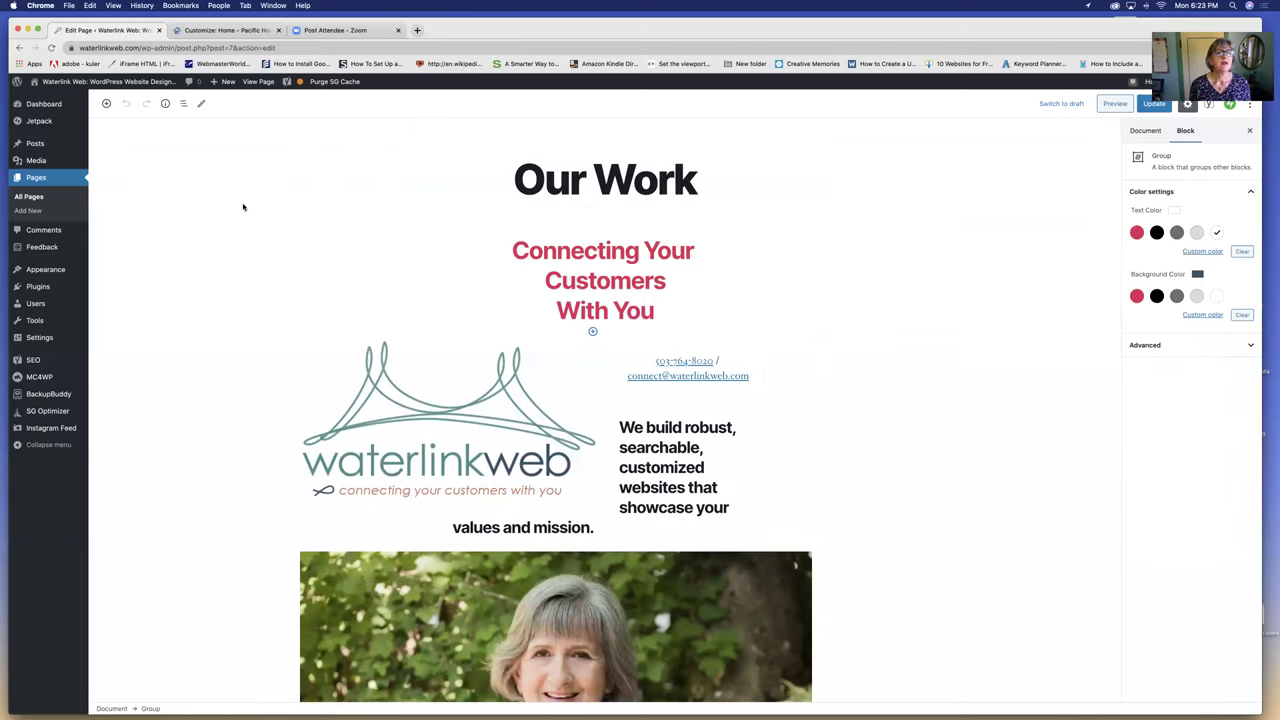
Step: Open the live site and scroll the Our Work page to preview the changes
click(46, 100)
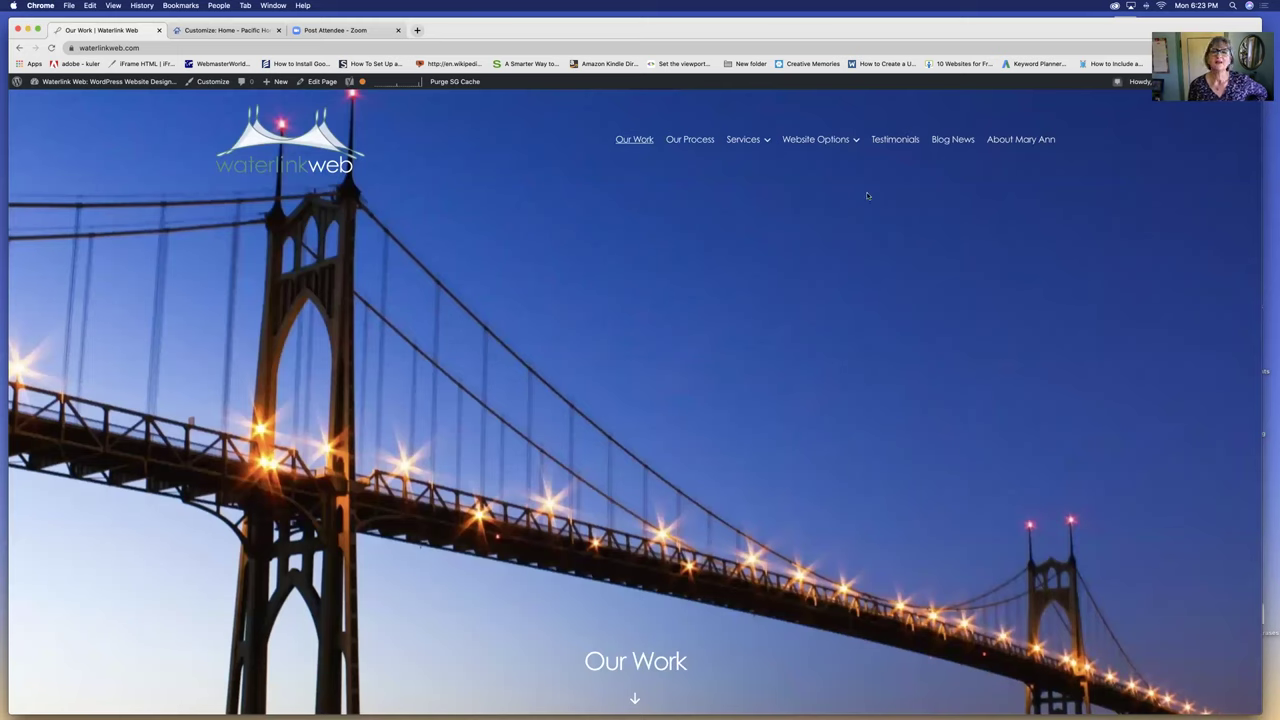
mouse_move(799, 138)
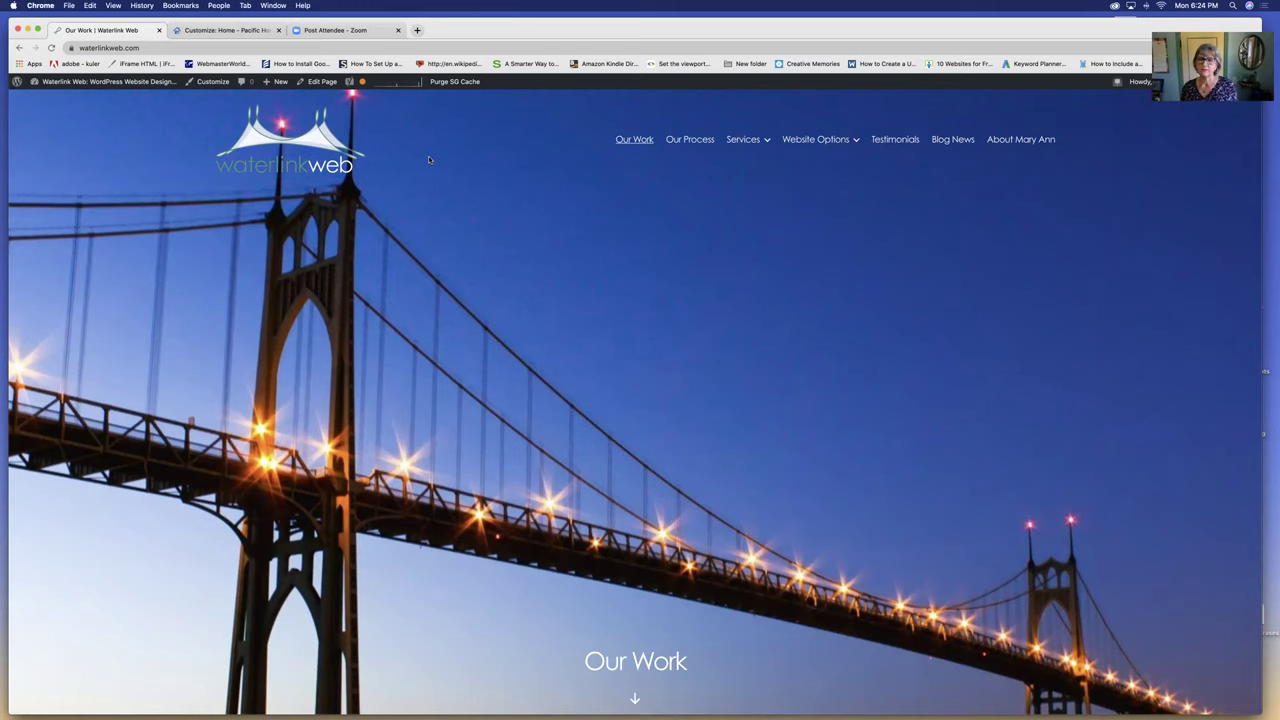
scroll(429, 160, down, 5)
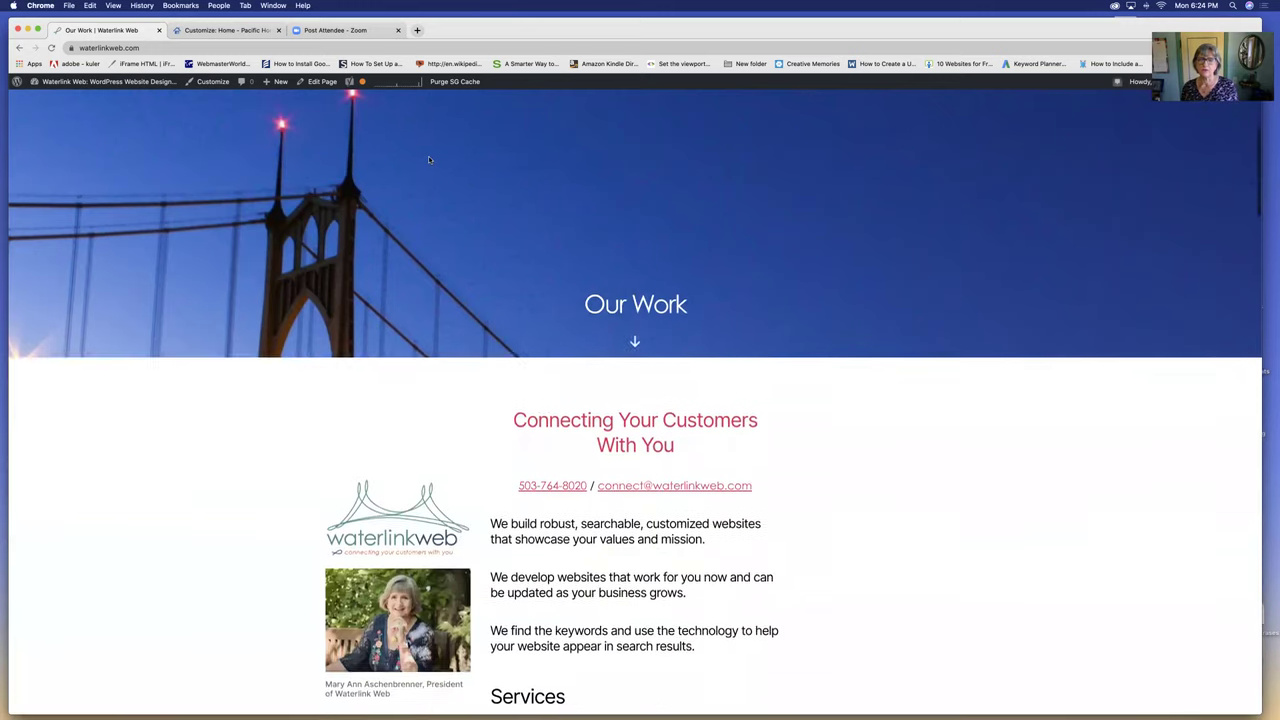
scroll(429, 160, down, 2)
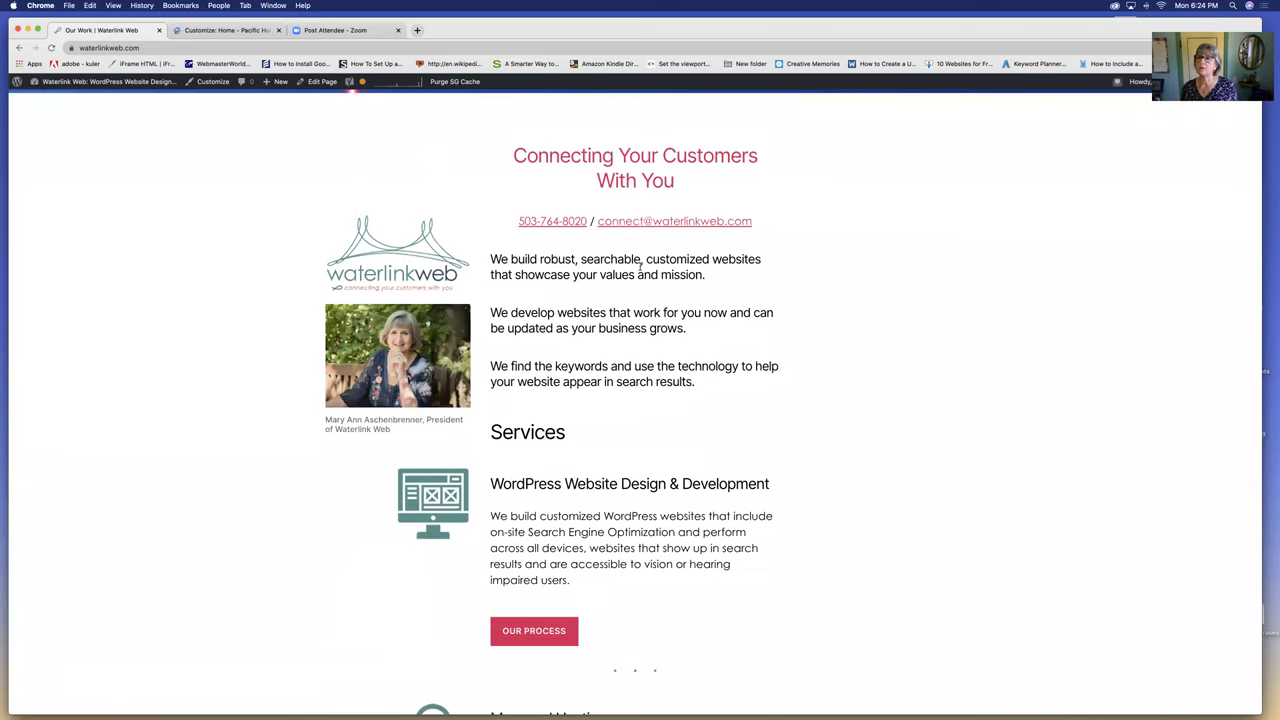
scroll(640, 266, up, 7)
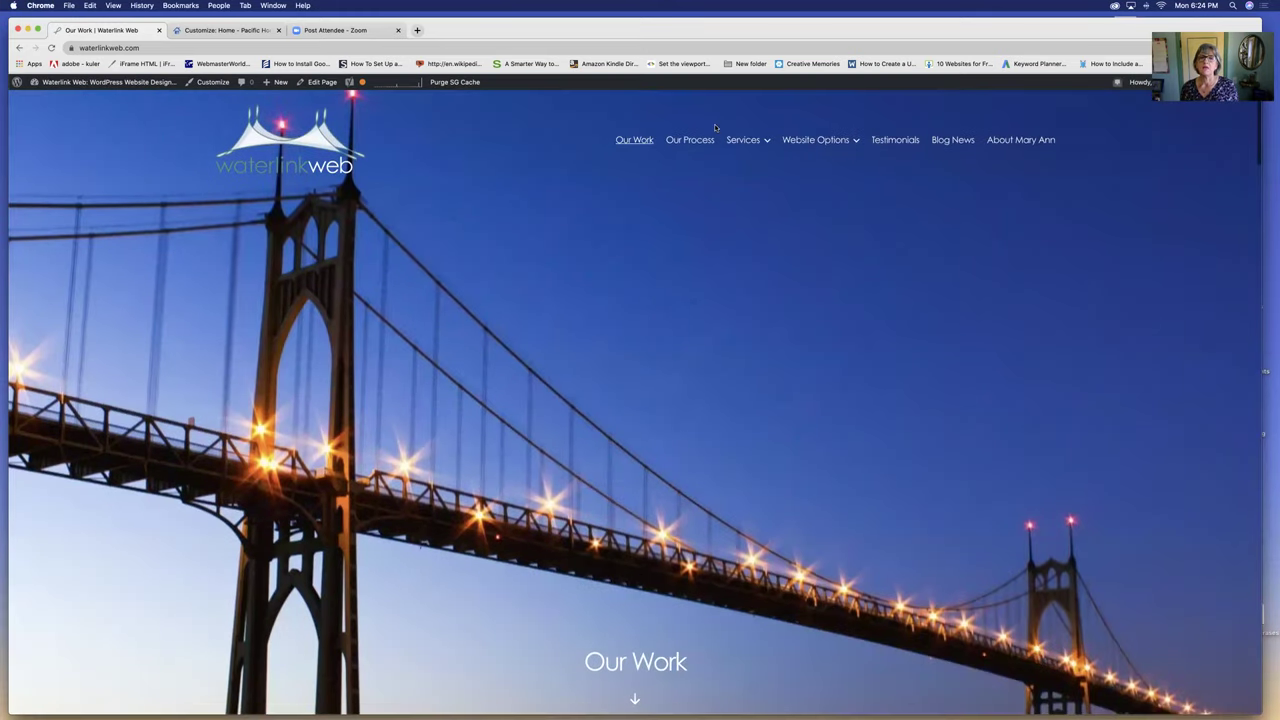
click(698, 142)
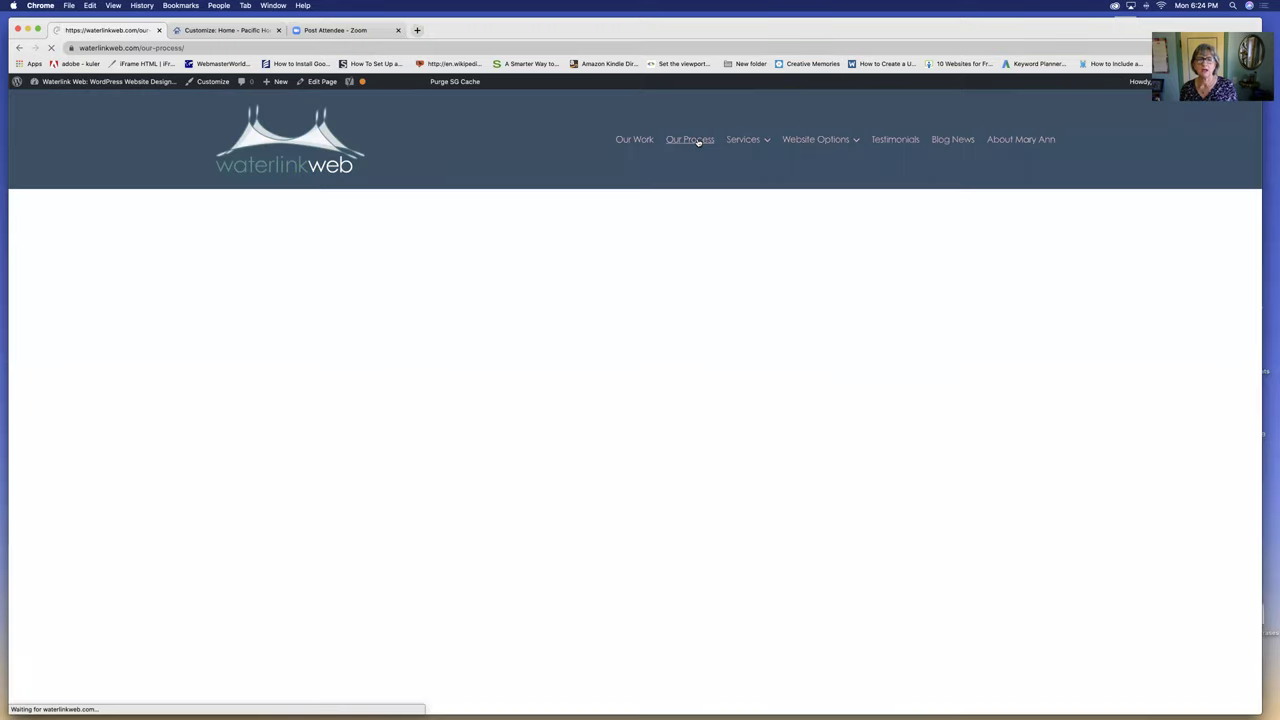
scroll(662, 373, down, 1)
scroll(662, 373, up, 1)
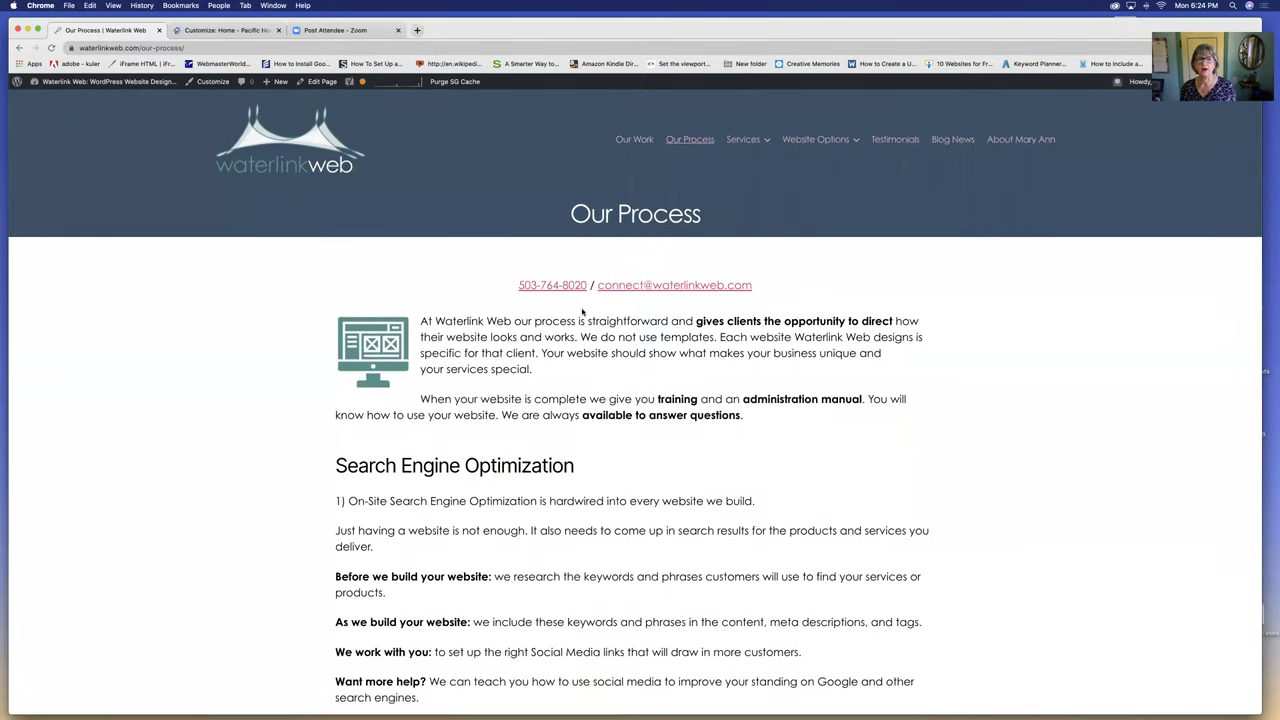
scroll(615, 340, down, 3)
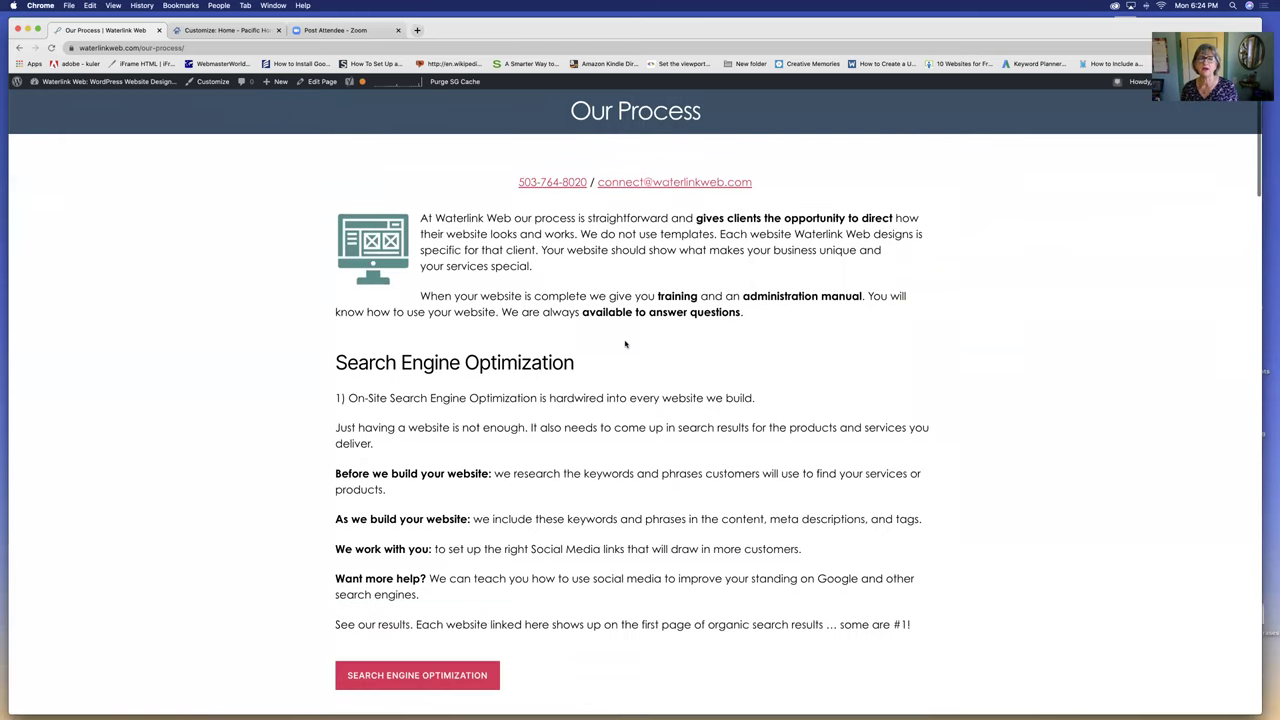
scroll(625, 343, up, 3)
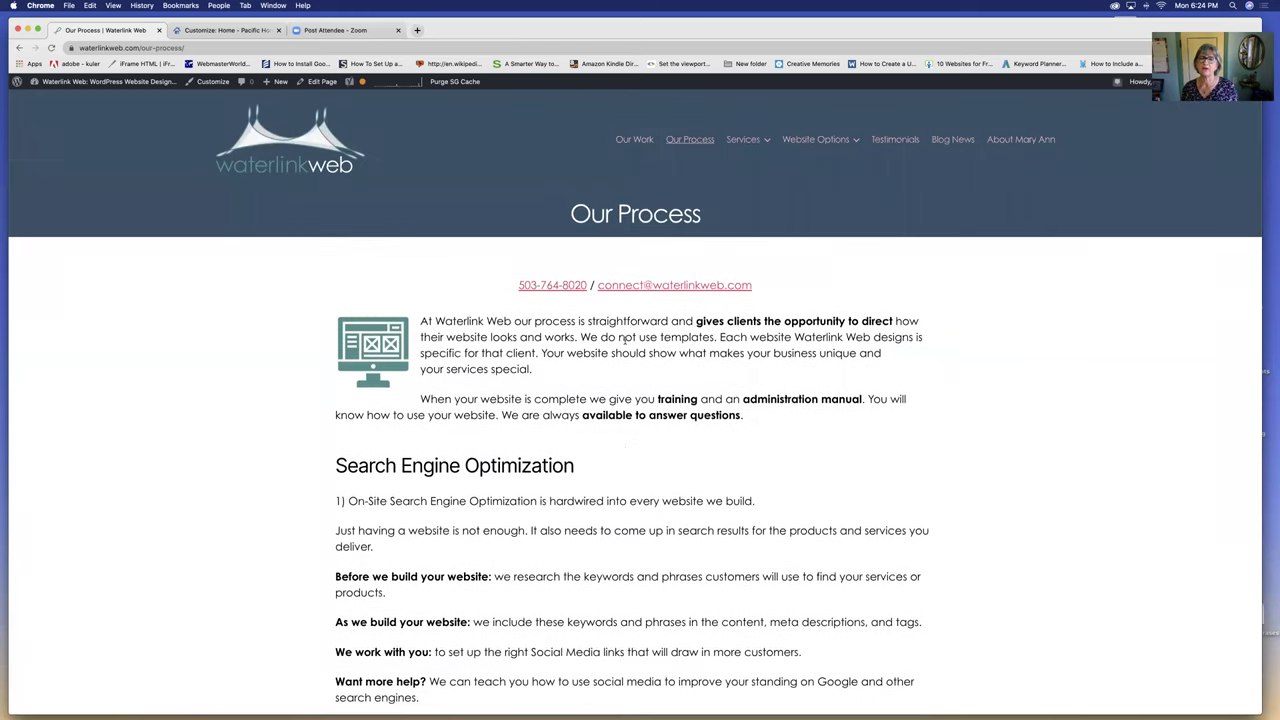
scroll(624, 340, down, 10)
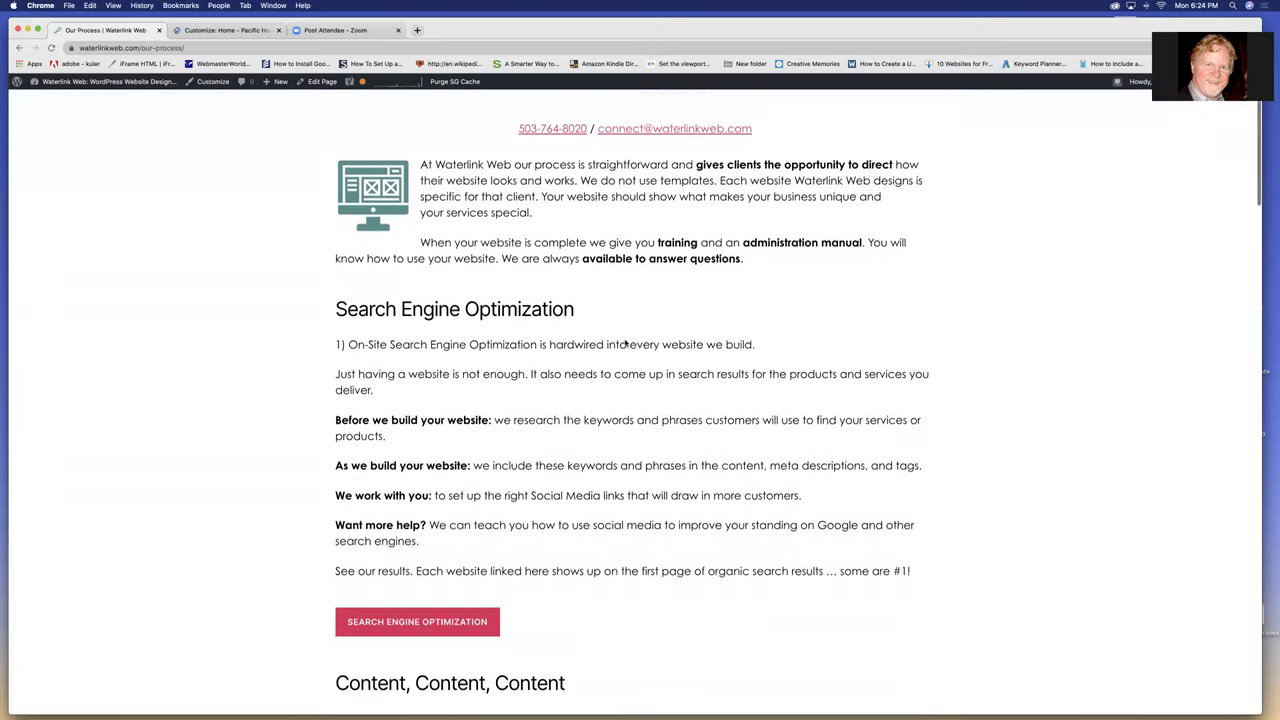
scroll(624, 340, down, 2)
scroll(624, 340, up, 15)
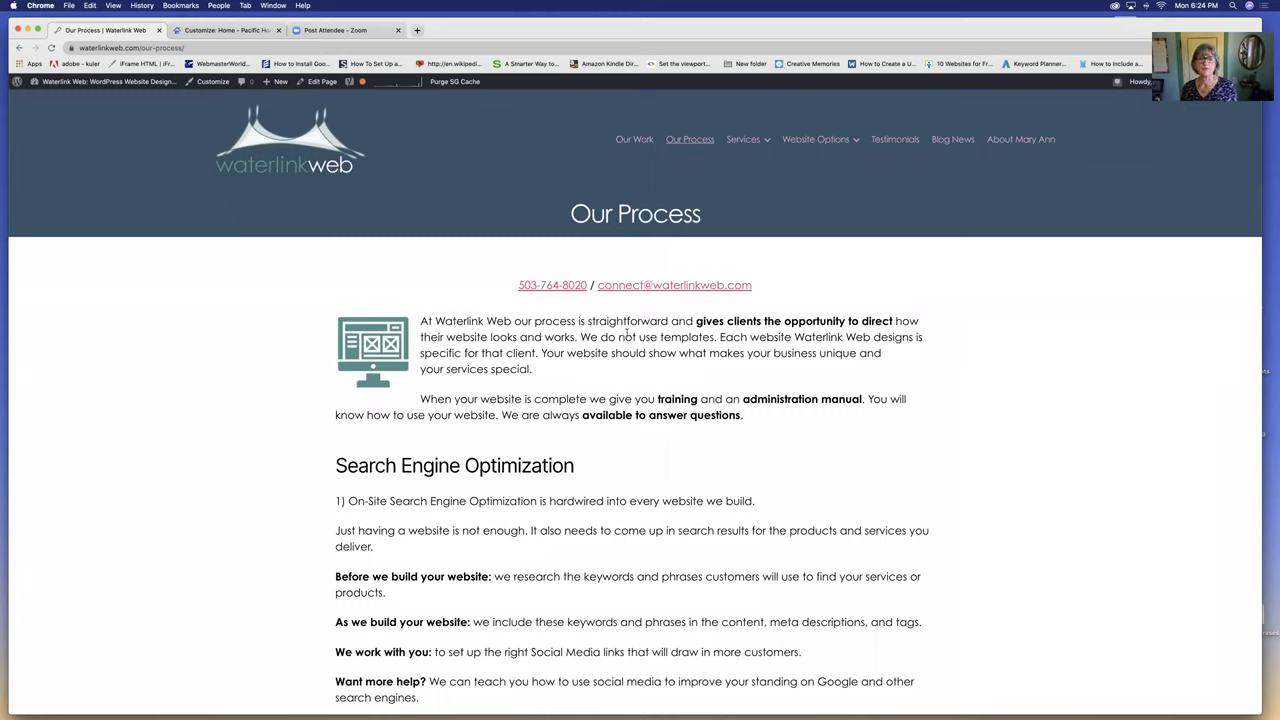
mouse_move(745, 140)
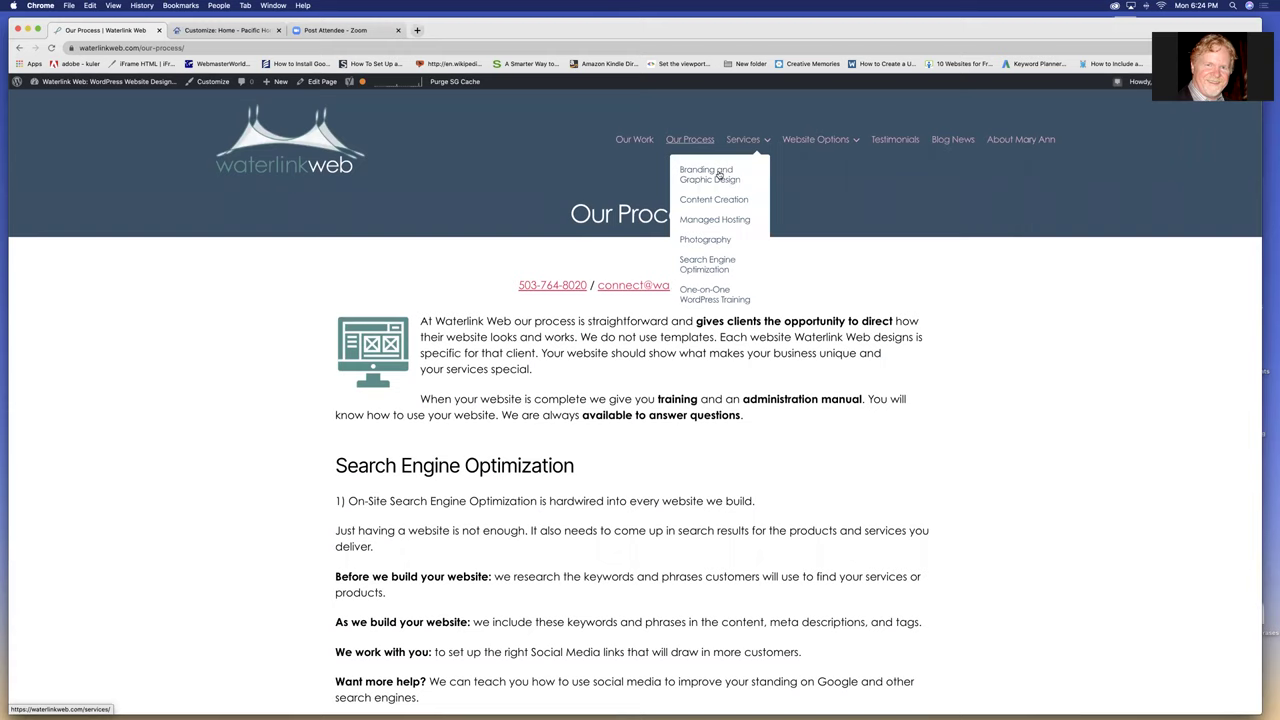
click(717, 176)
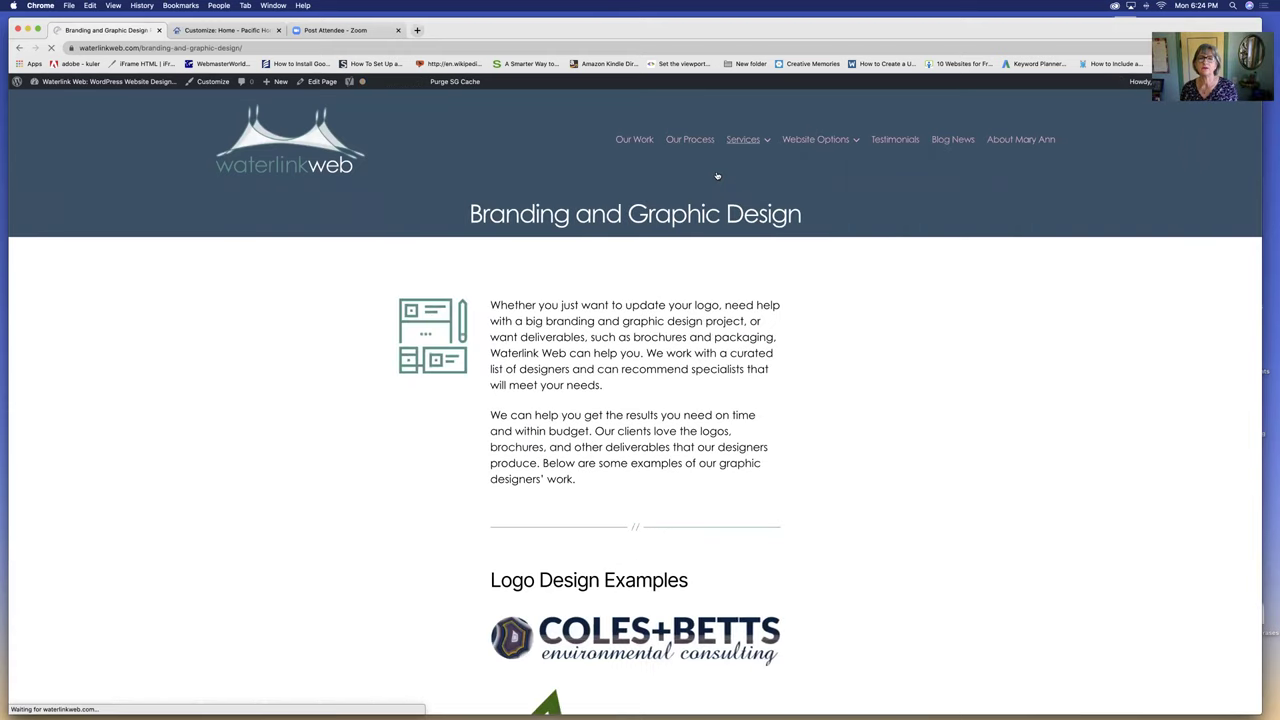
scroll(732, 205, down, 3)
scroll(732, 205, up, 3)
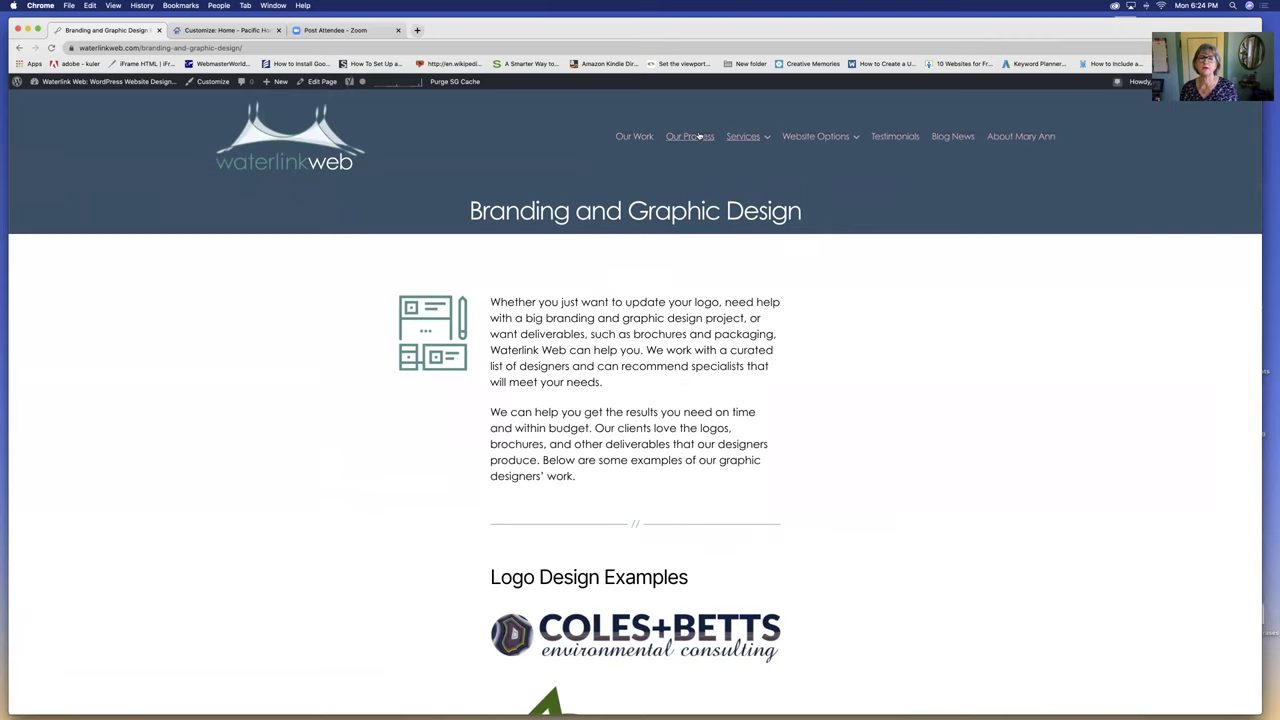
click(698, 136)
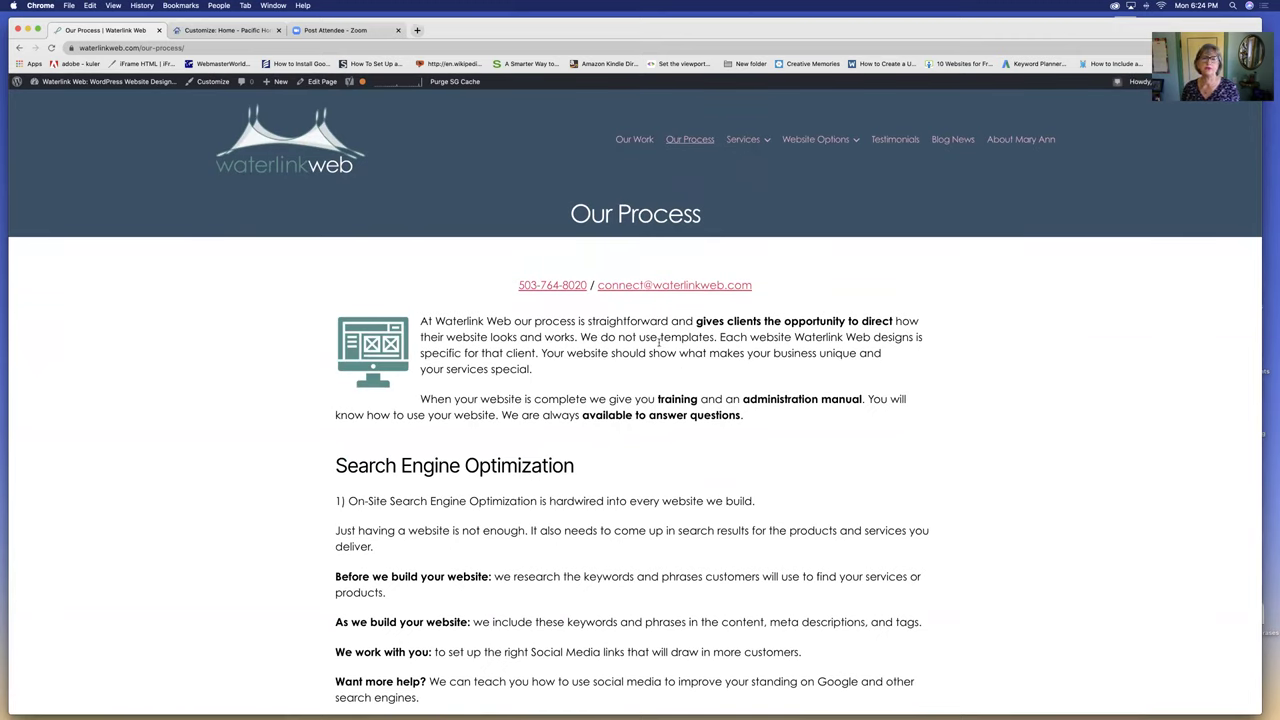
Step: Open the Our Process page in the editor, return to the live page, then go to the admin Dashboard
click(324, 83)
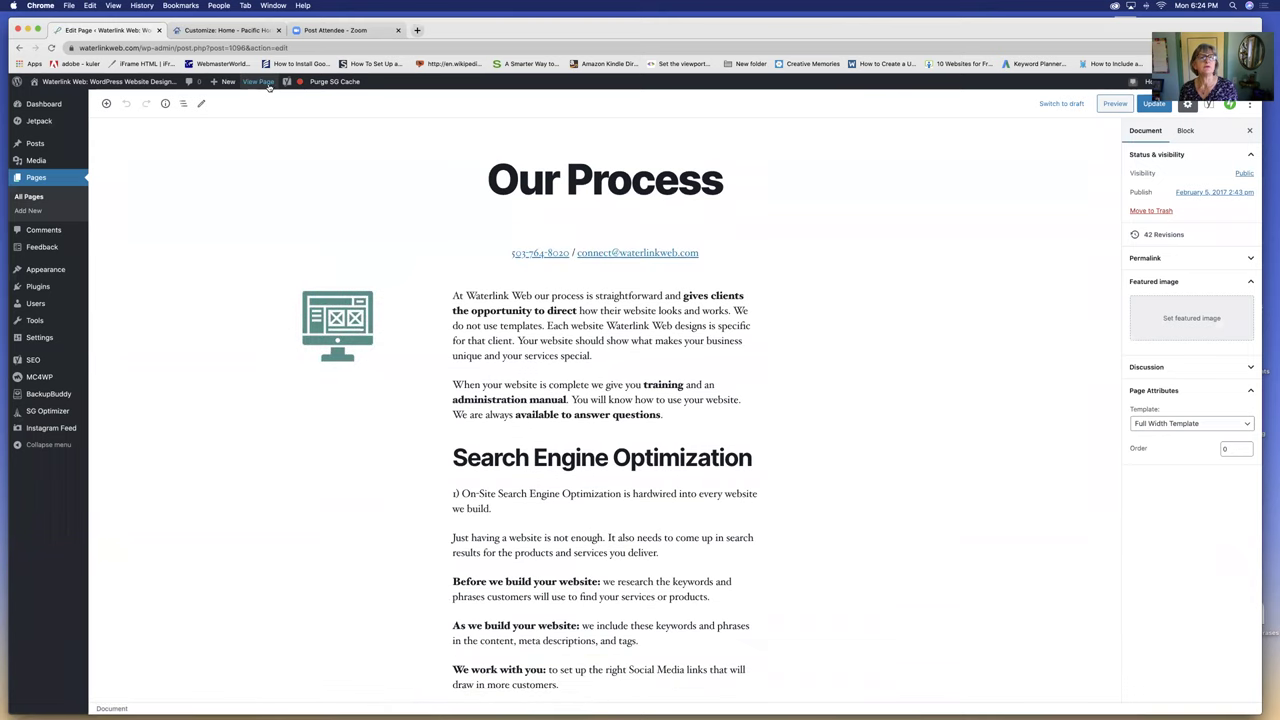
click(266, 83)
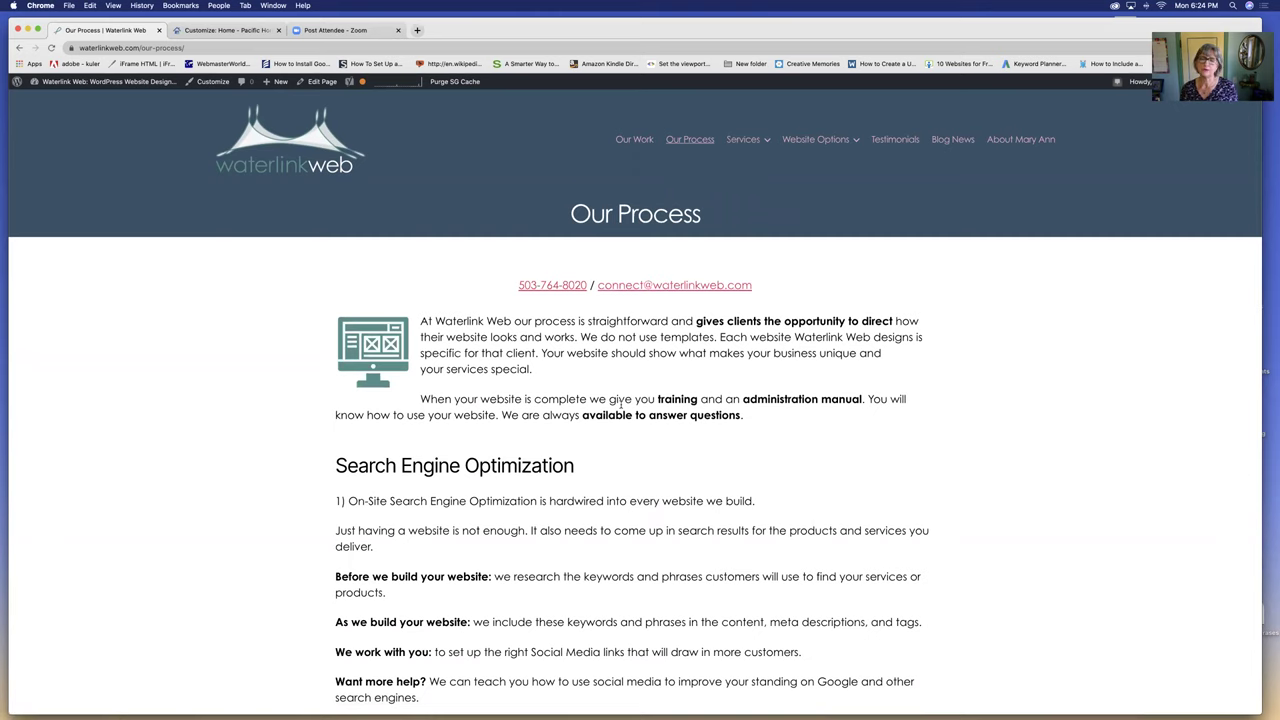
scroll(622, 406, down, 2)
scroll(620, 415, up, 2)
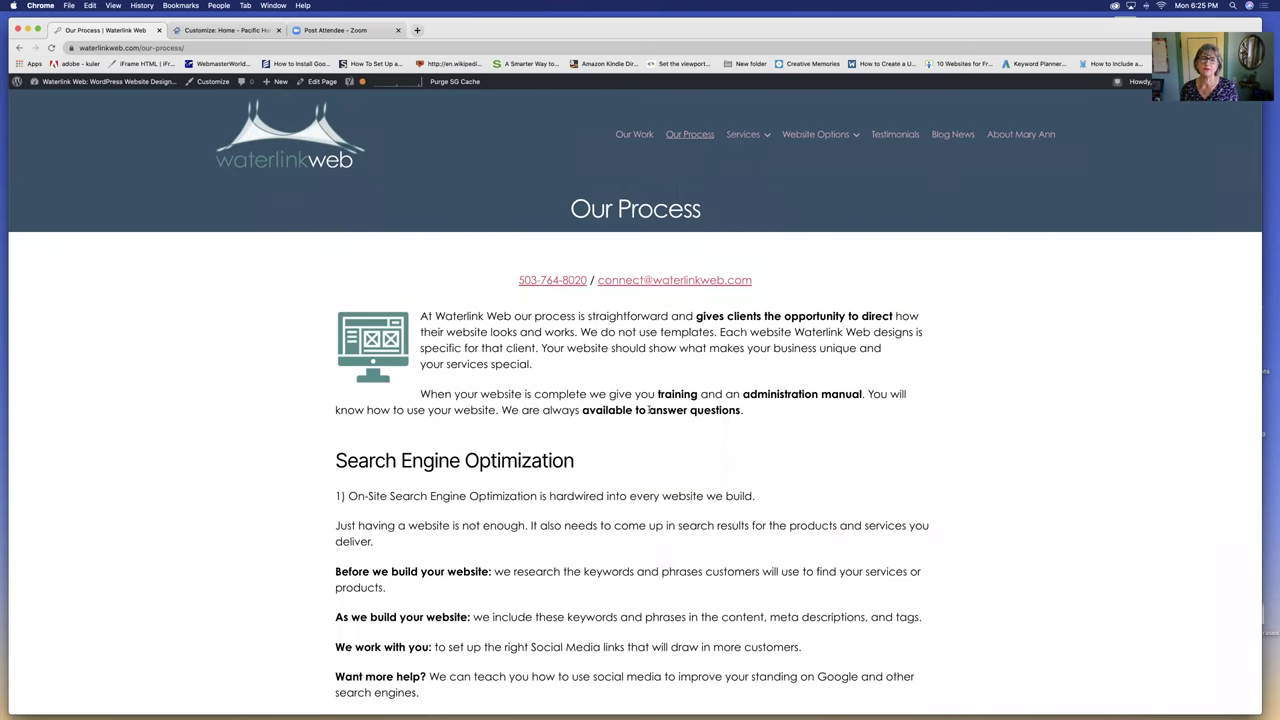
scroll(649, 409, down, 2)
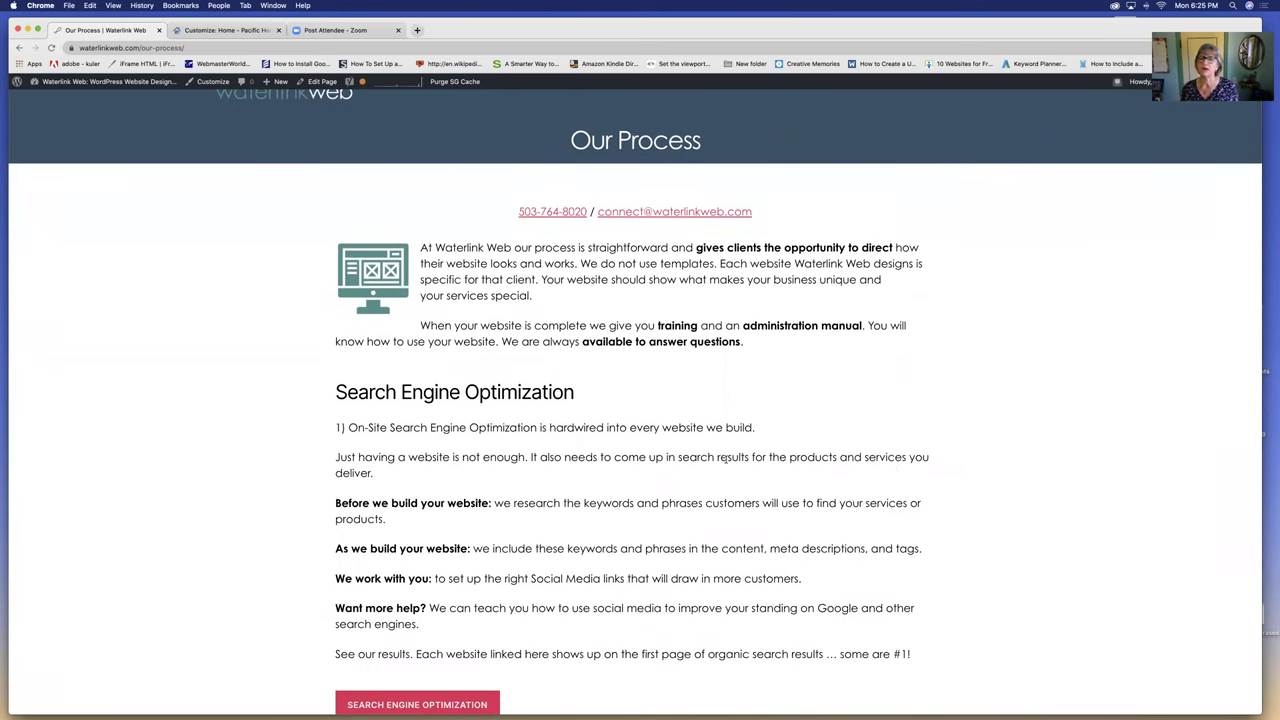
scroll(600, 430, down, 5)
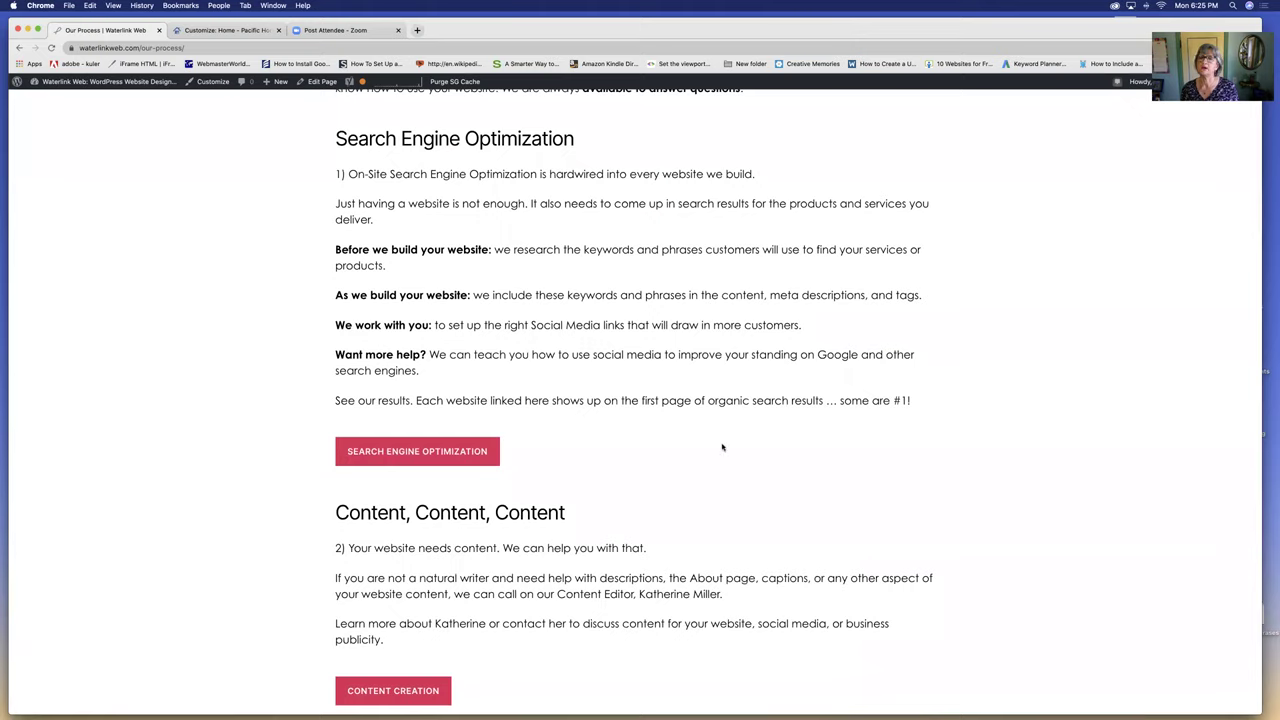
scroll(718, 446, up, 6)
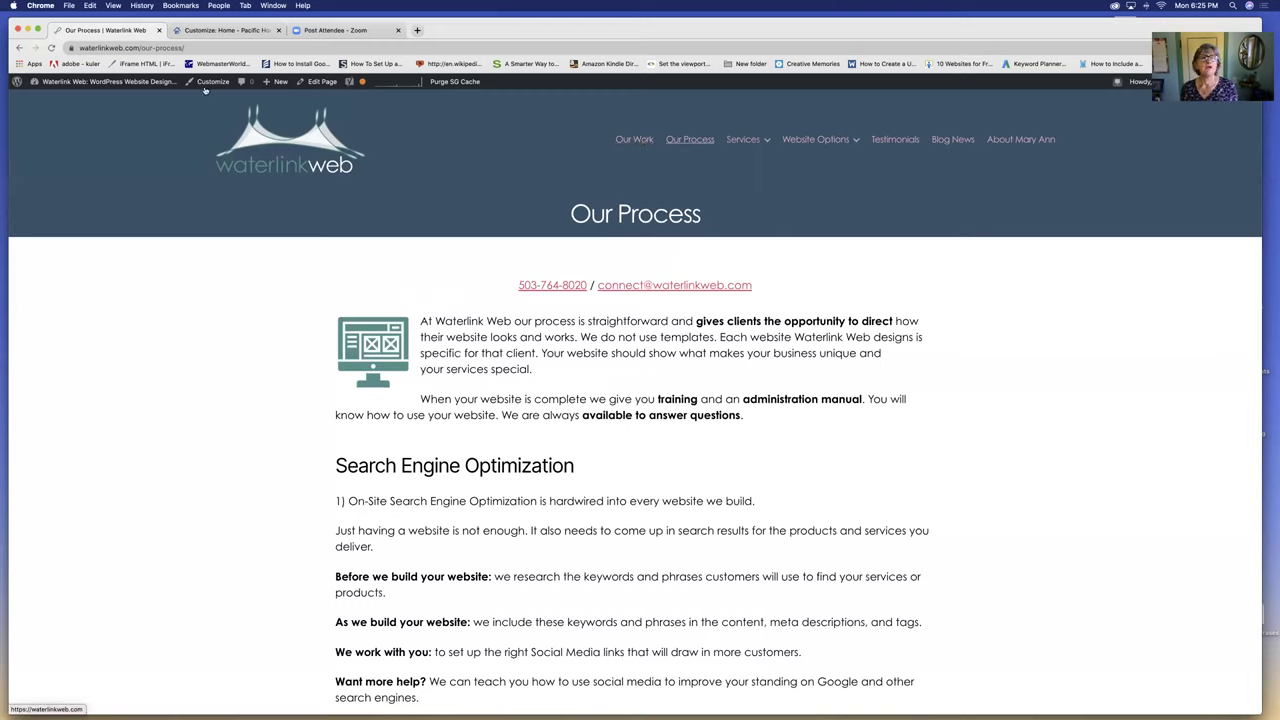
click(45, 99)
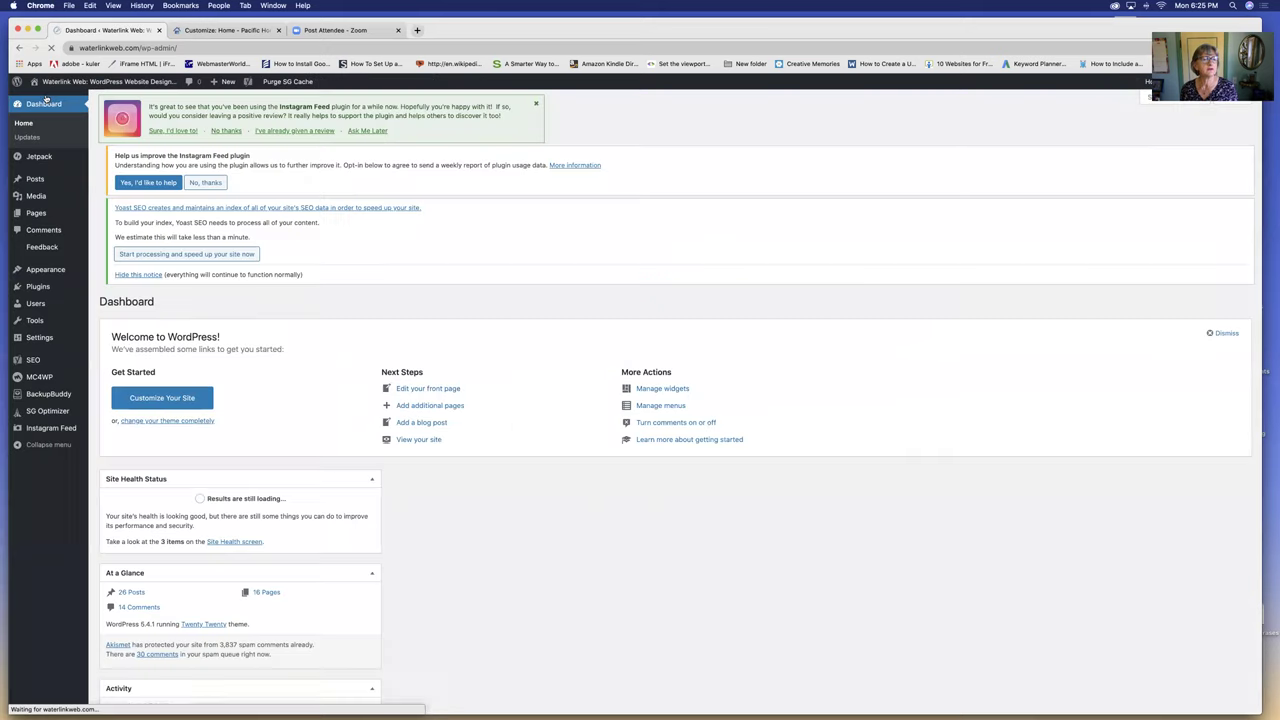
Step: Open the Customizer's Additional CSS with the Our Process page loaded in the preview
mouse_move(52, 268)
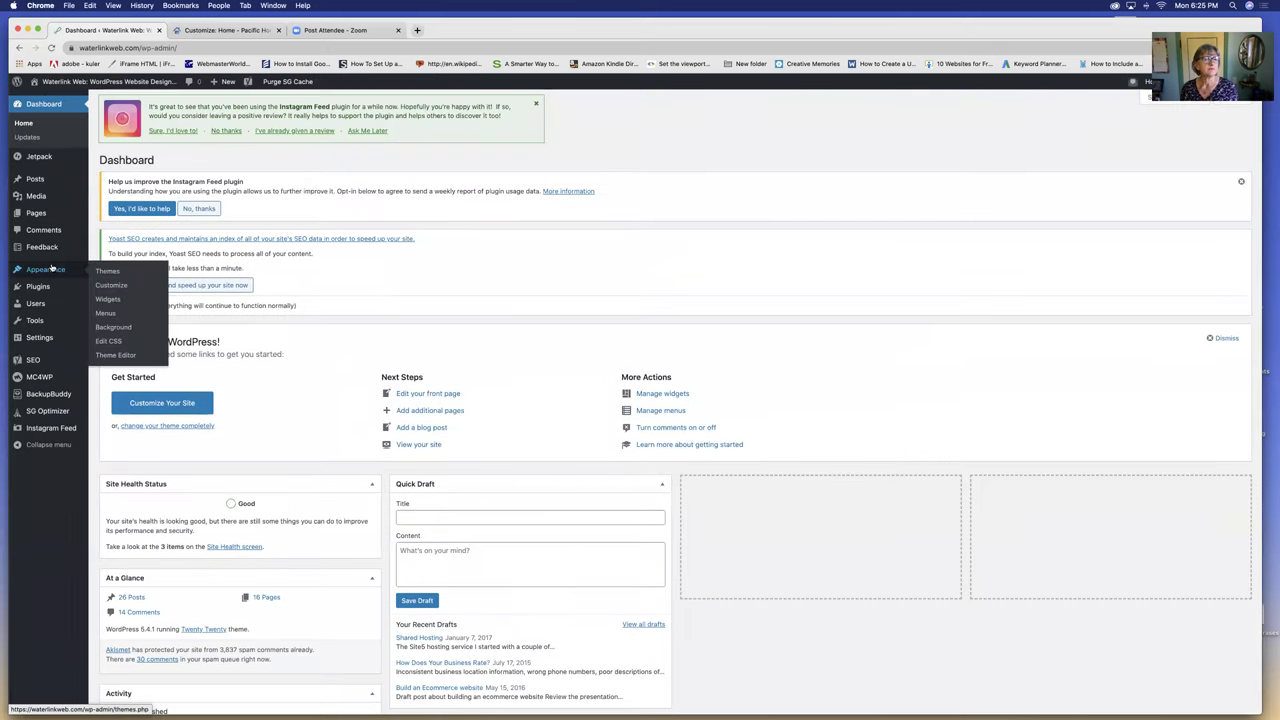
click(110, 286)
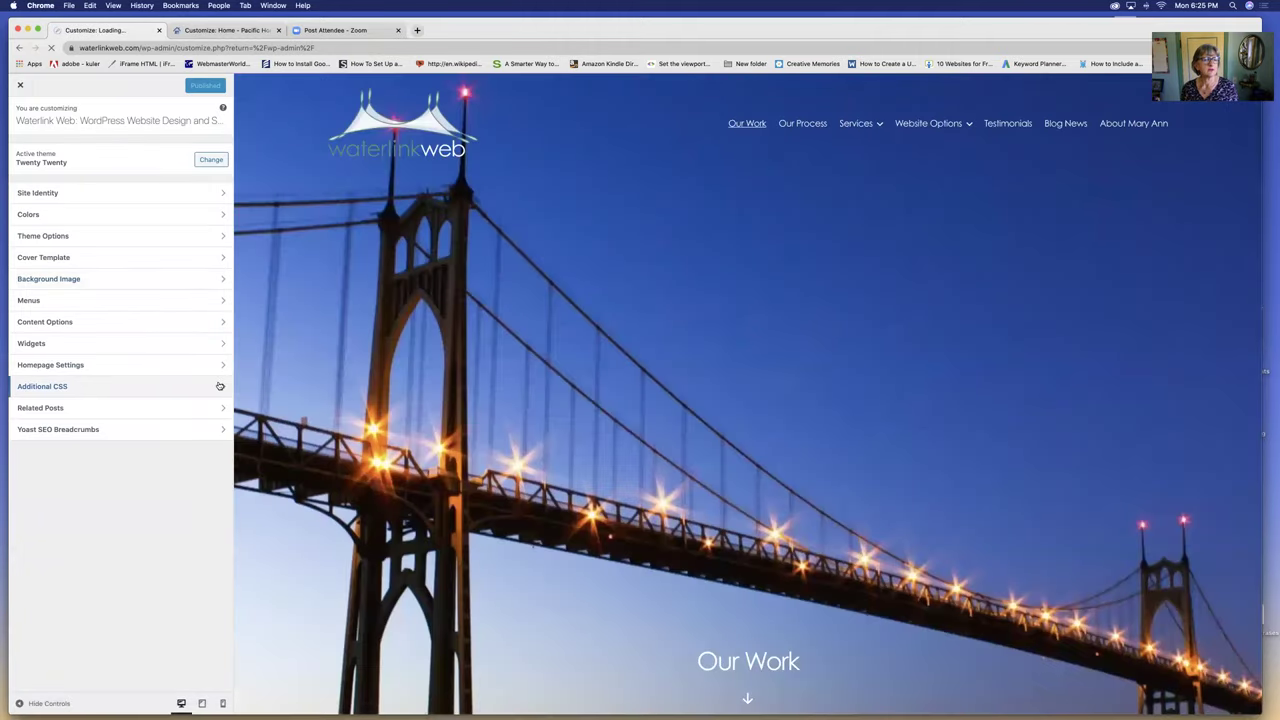
click(219, 386)
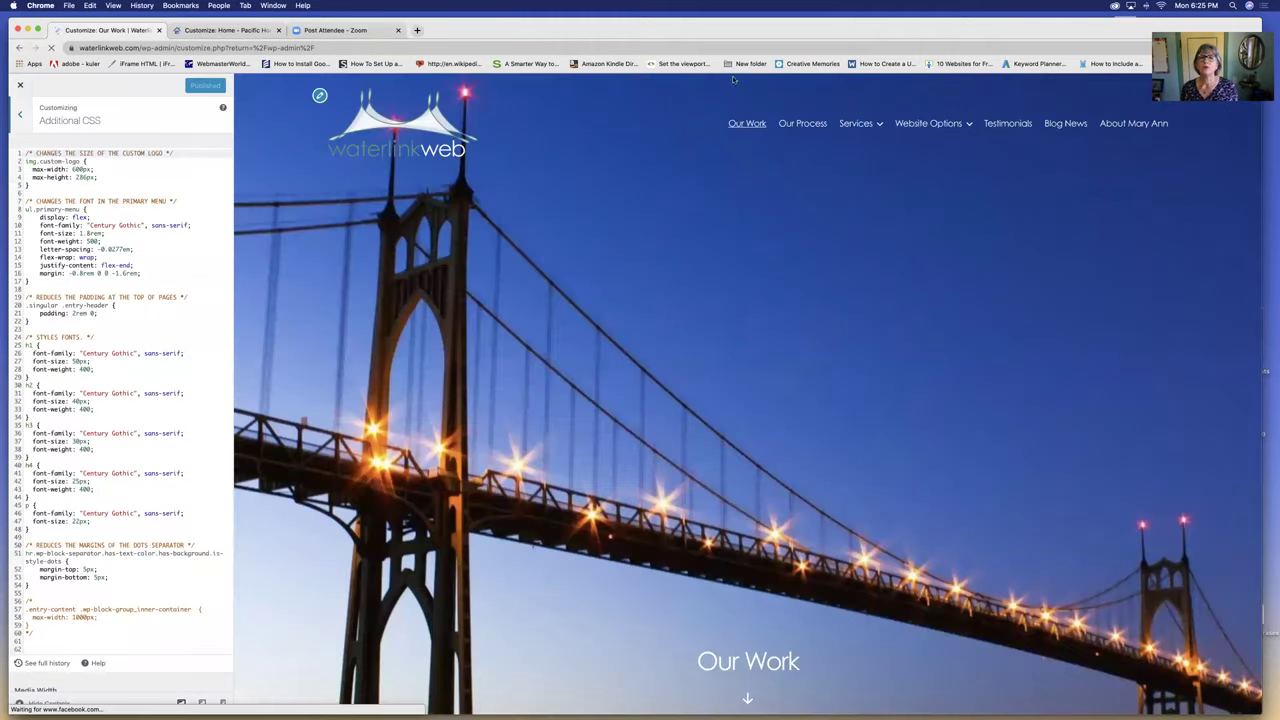
click(805, 124)
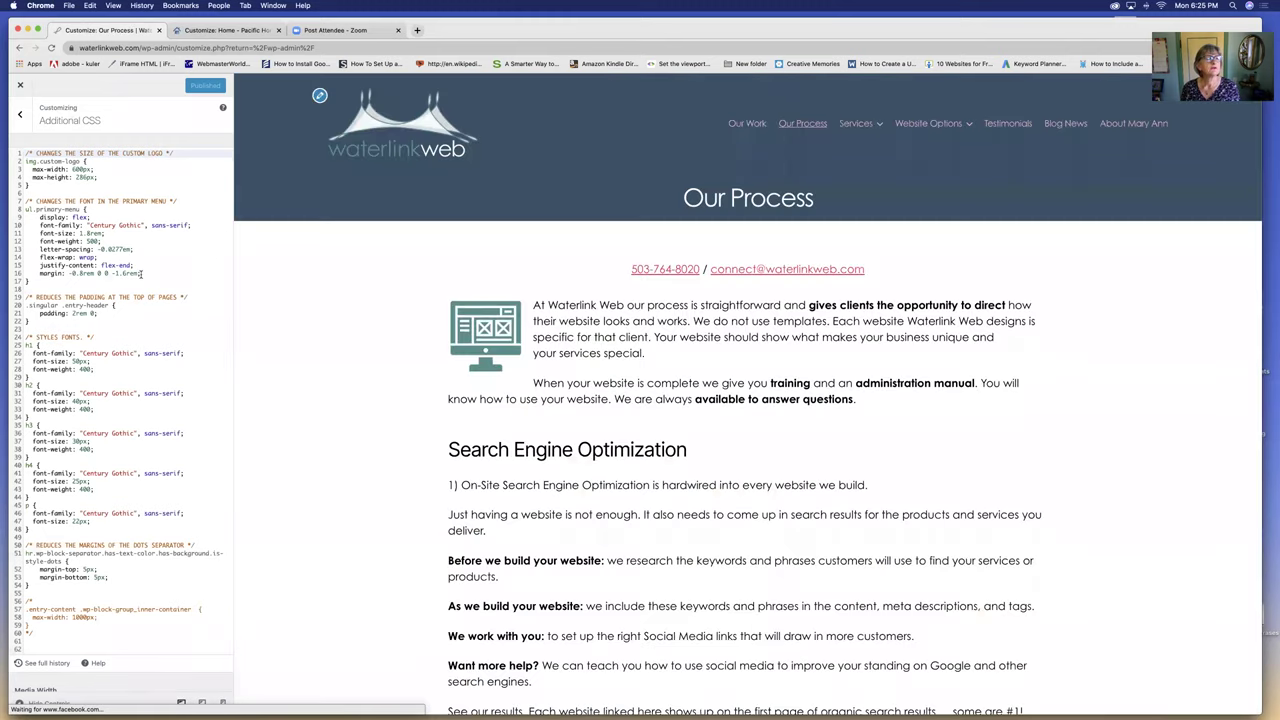
scroll(140, 274, down, 2)
scroll(140, 273, down, 2)
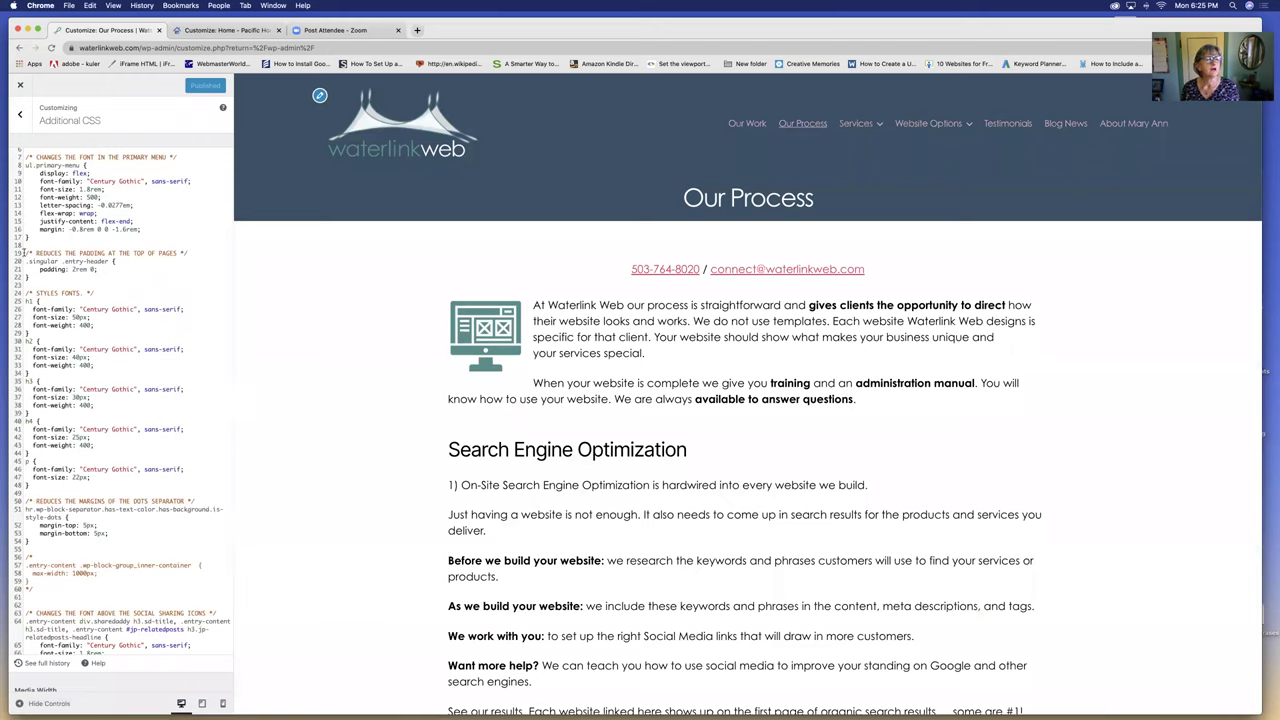
Step: Copy and delete the .singular .entry-header padding rule, then publish the CSS change
drag(22, 254, 36, 275)
key(super+c)
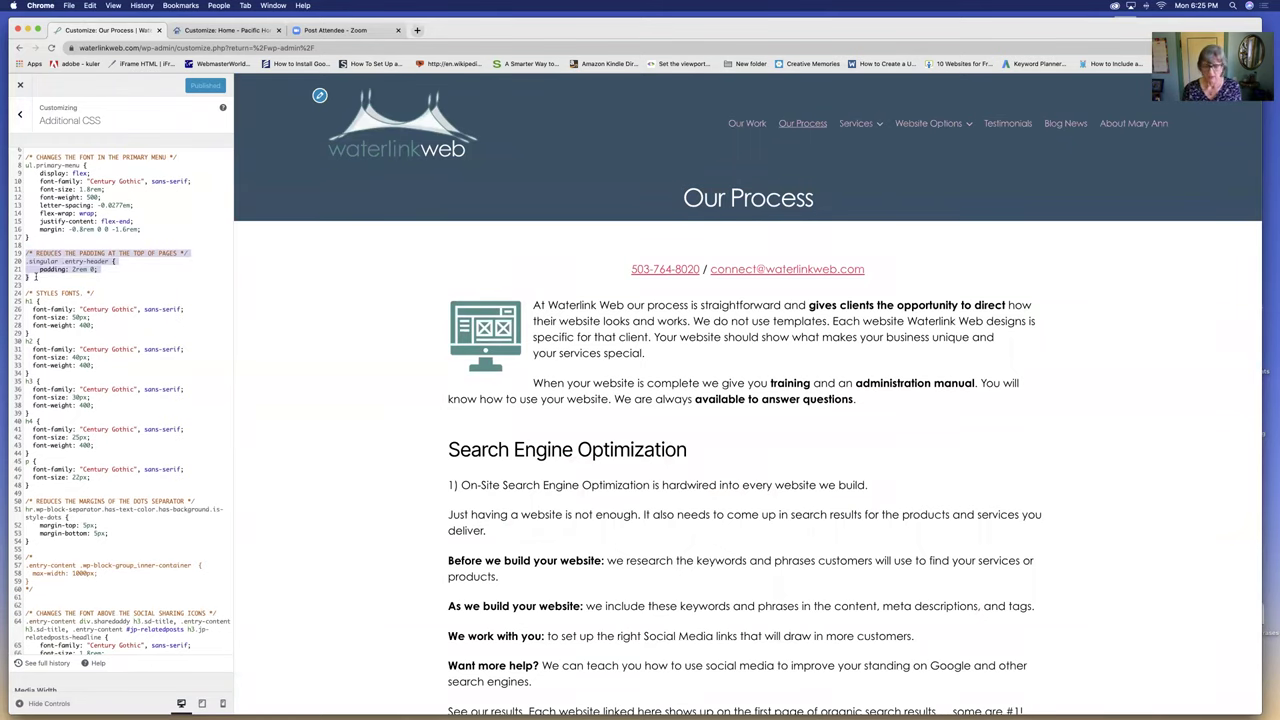
key(BackSpace)
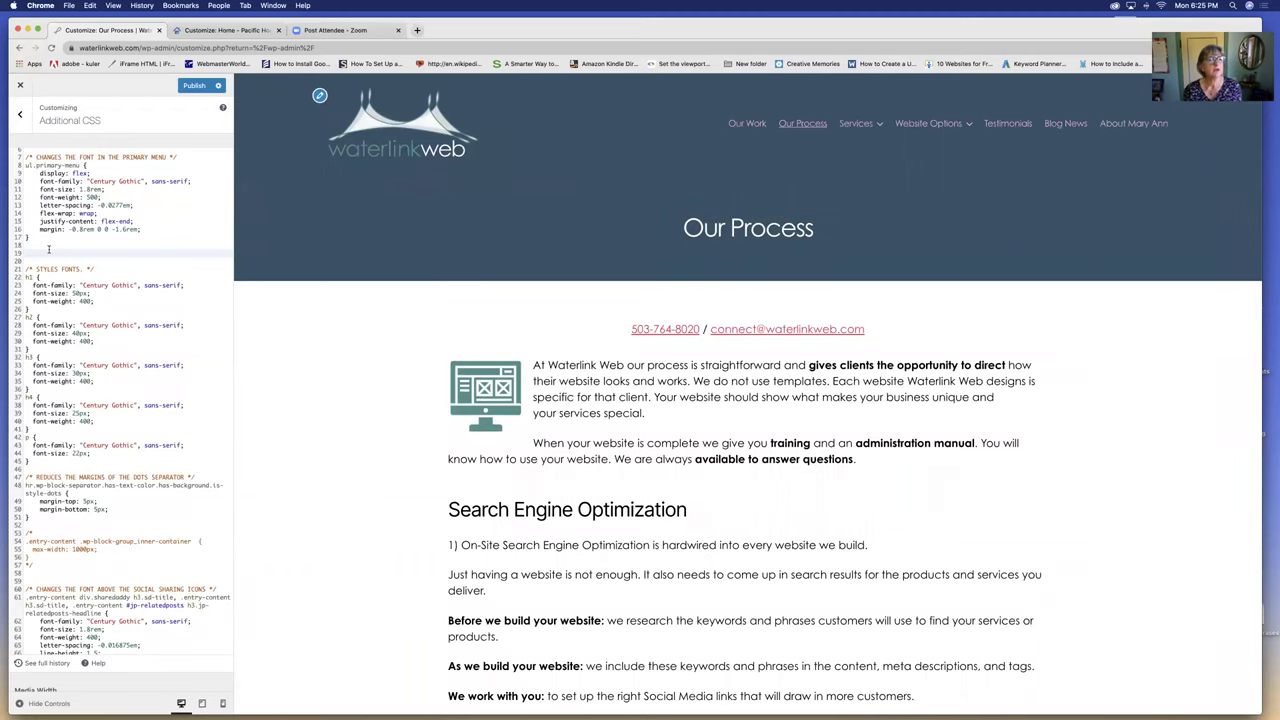
key(super+v)
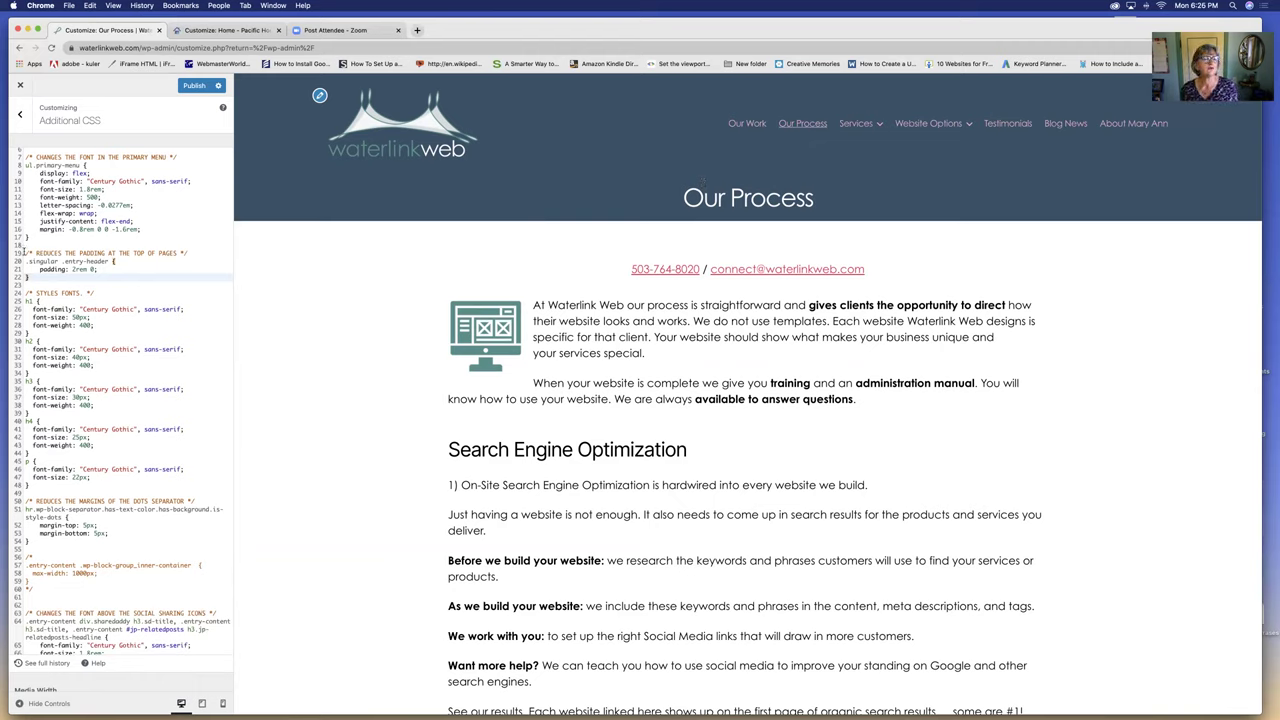
drag(20, 252, 46, 277)
key(super+c)
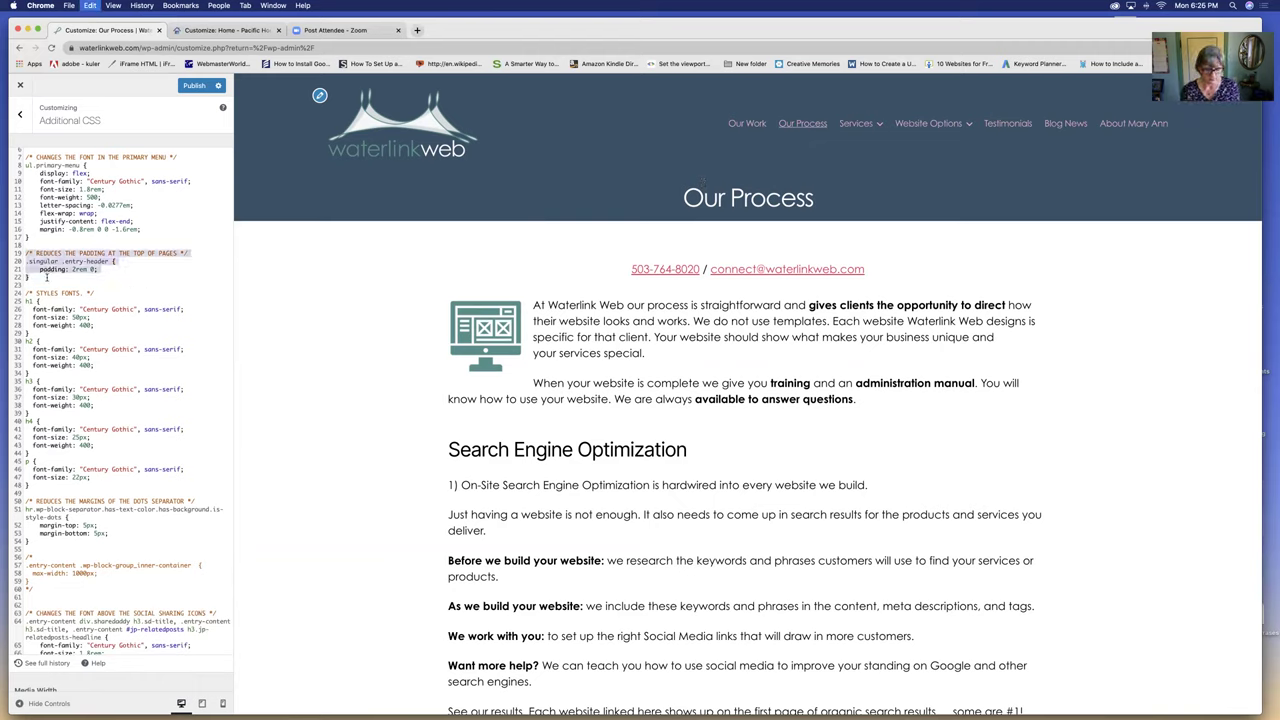
key(BackSpace)
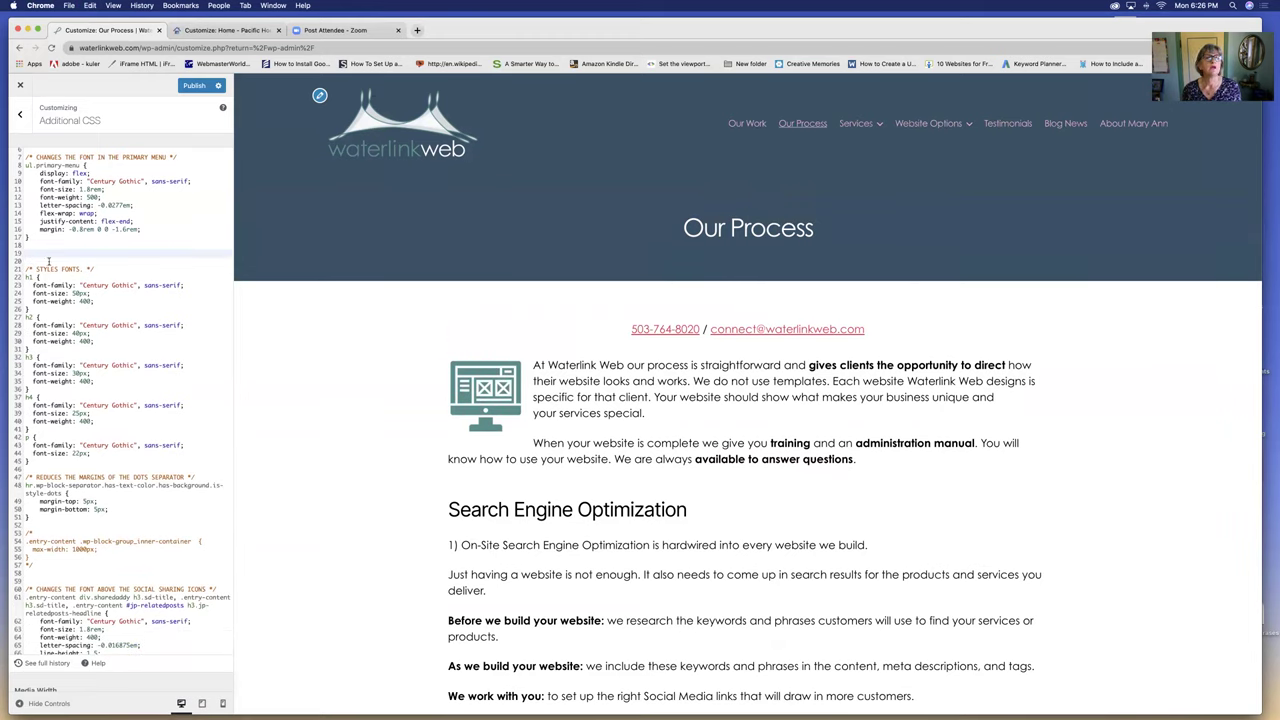
click(193, 86)
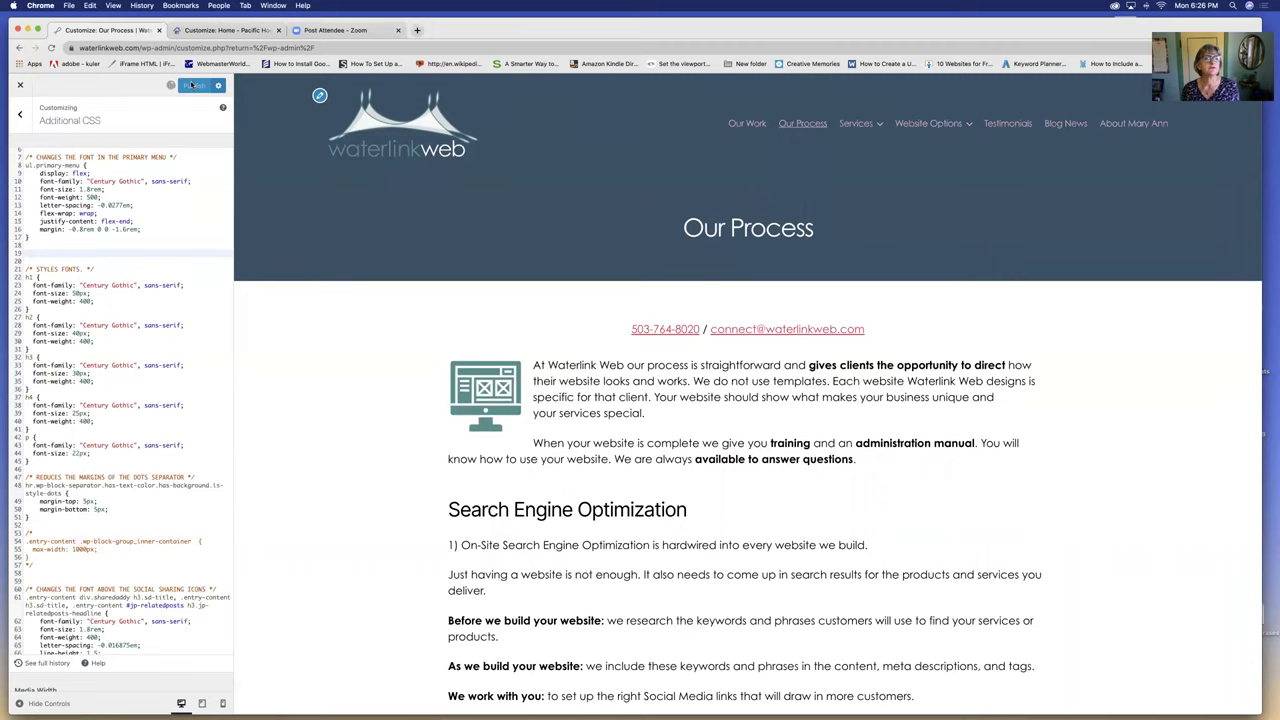
click(20, 87)
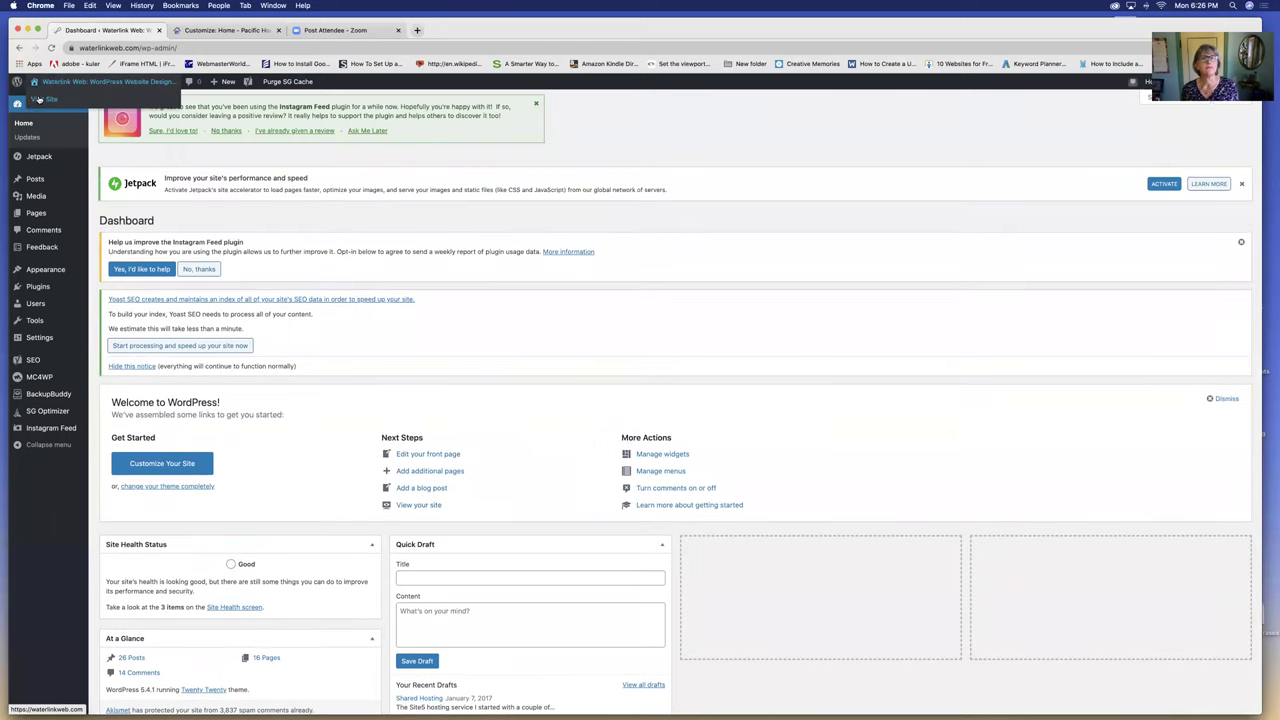
Step: Check the live Our Process page without the padding rule, then return to the Dashboard
click(40, 99)
click(689, 142)
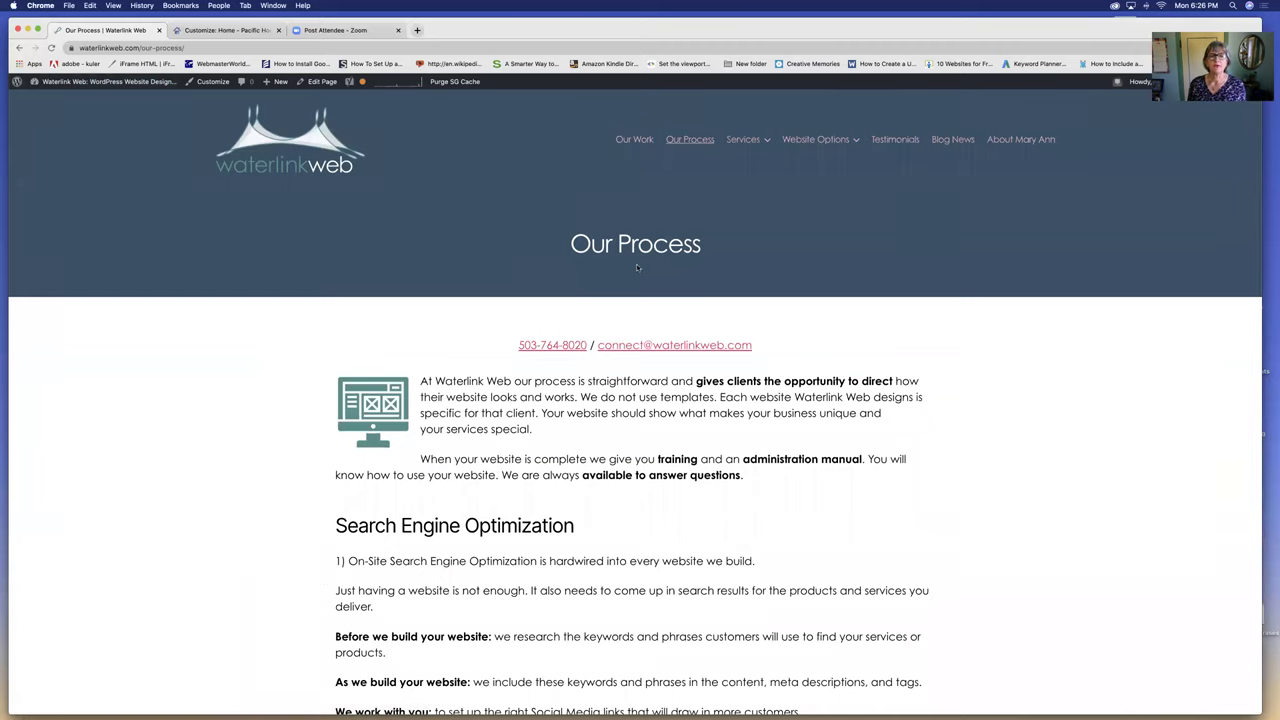
click(687, 141)
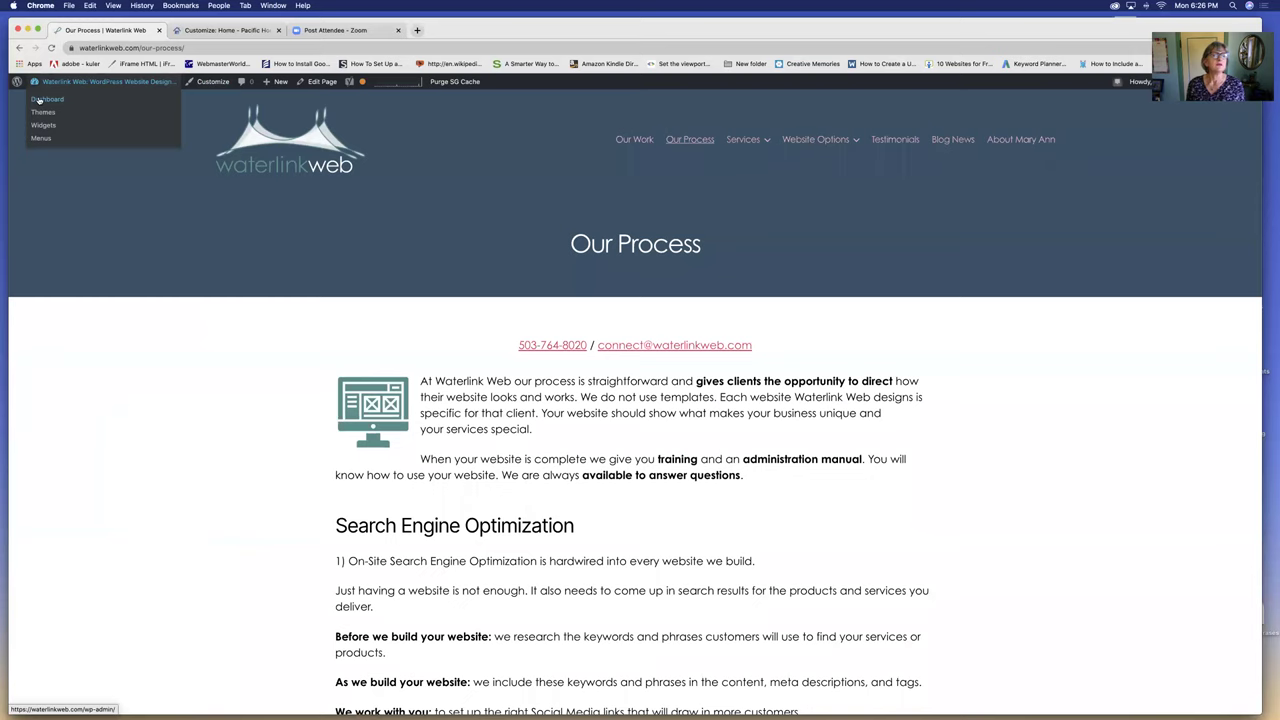
click(40, 99)
Step: Paste the padding rule back after the primary menu rule in Additional CSS, publish, and preview Our Process
mouse_move(60, 270)
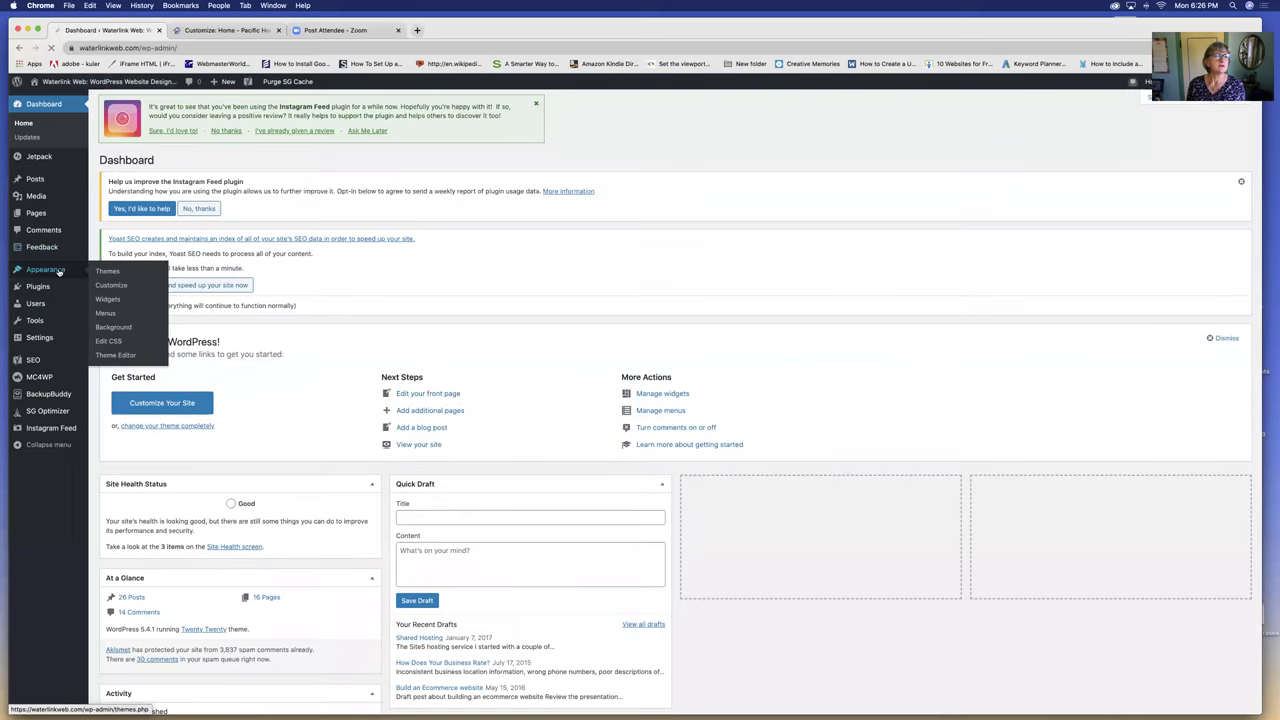
click(100, 286)
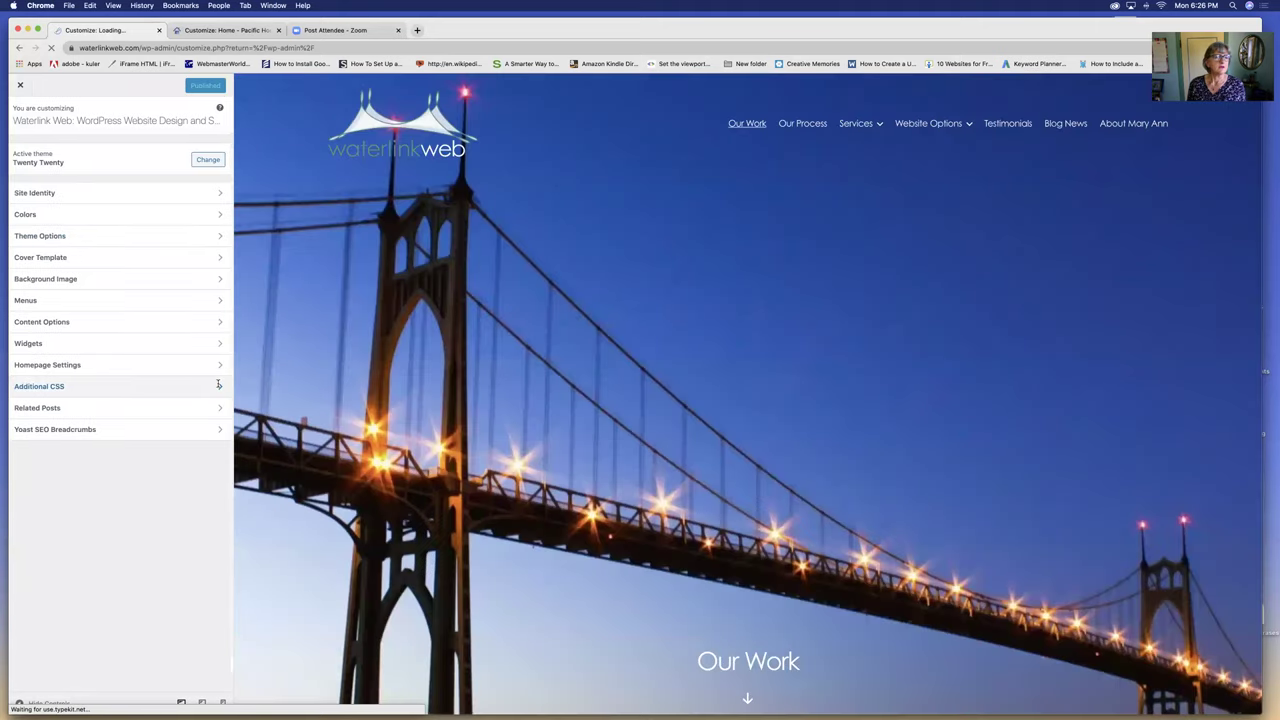
click(220, 386)
click(33, 294)
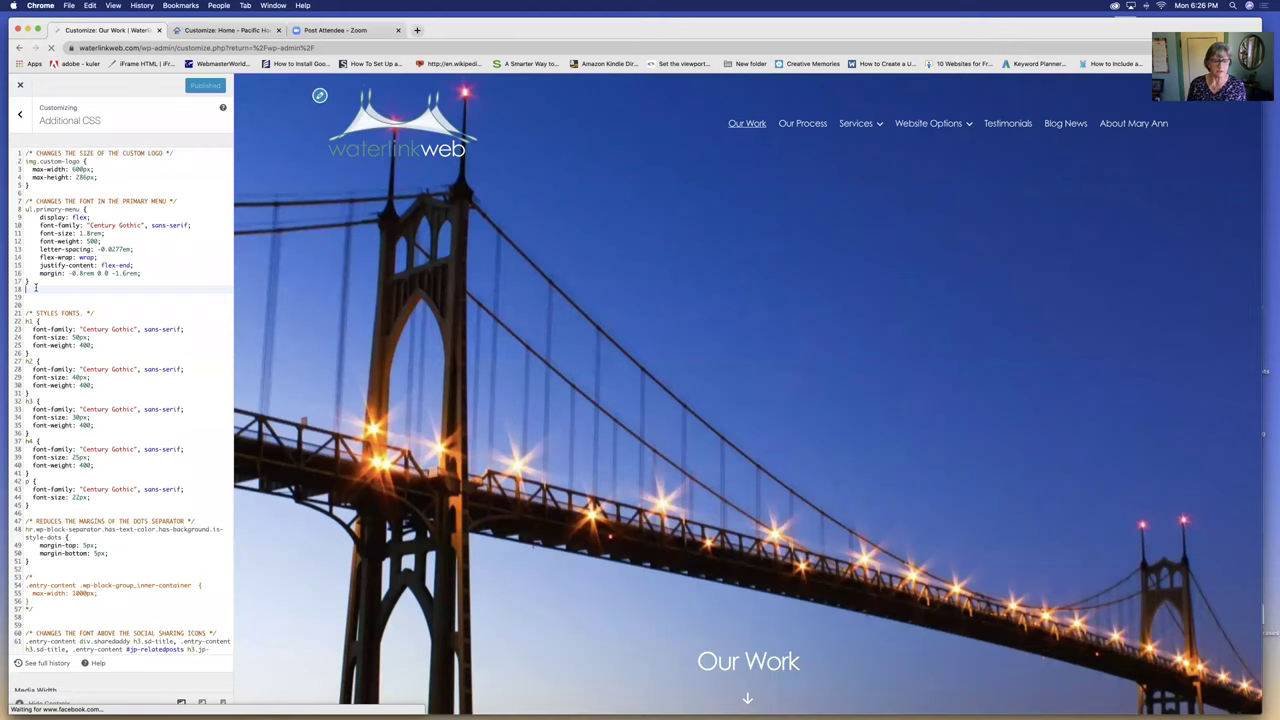
key(Return)
key(super+v)
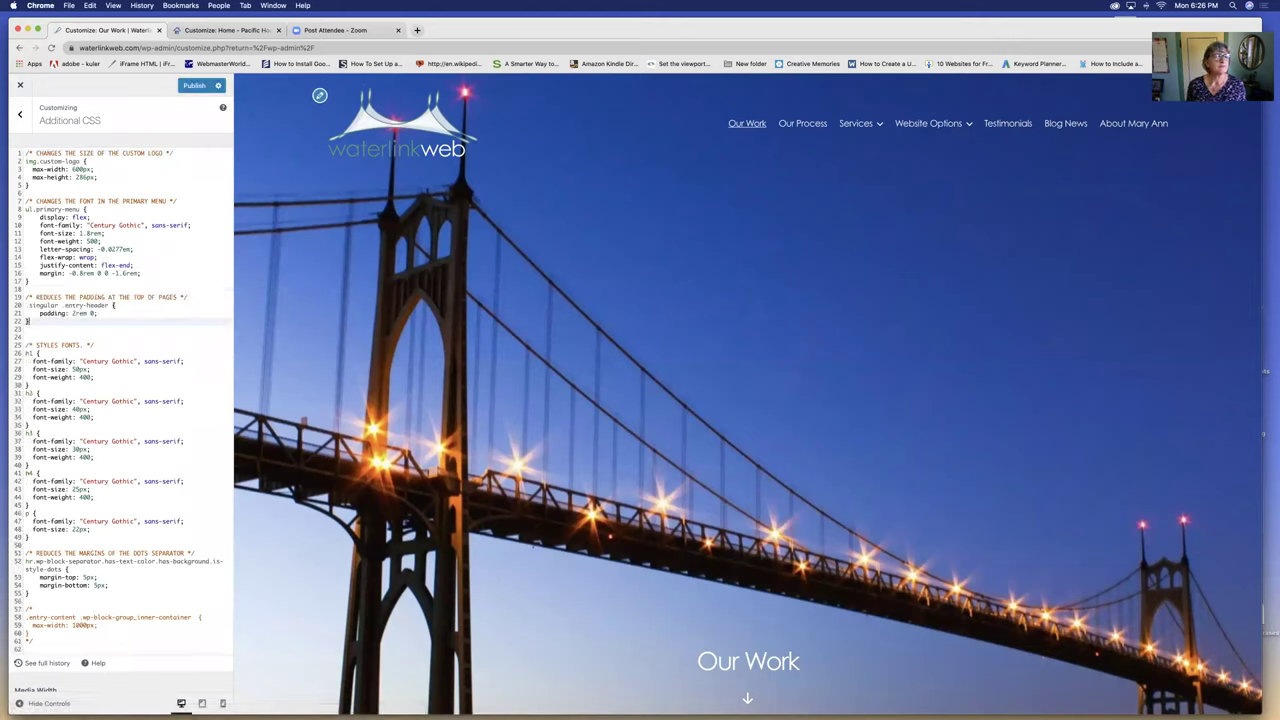
click(192, 86)
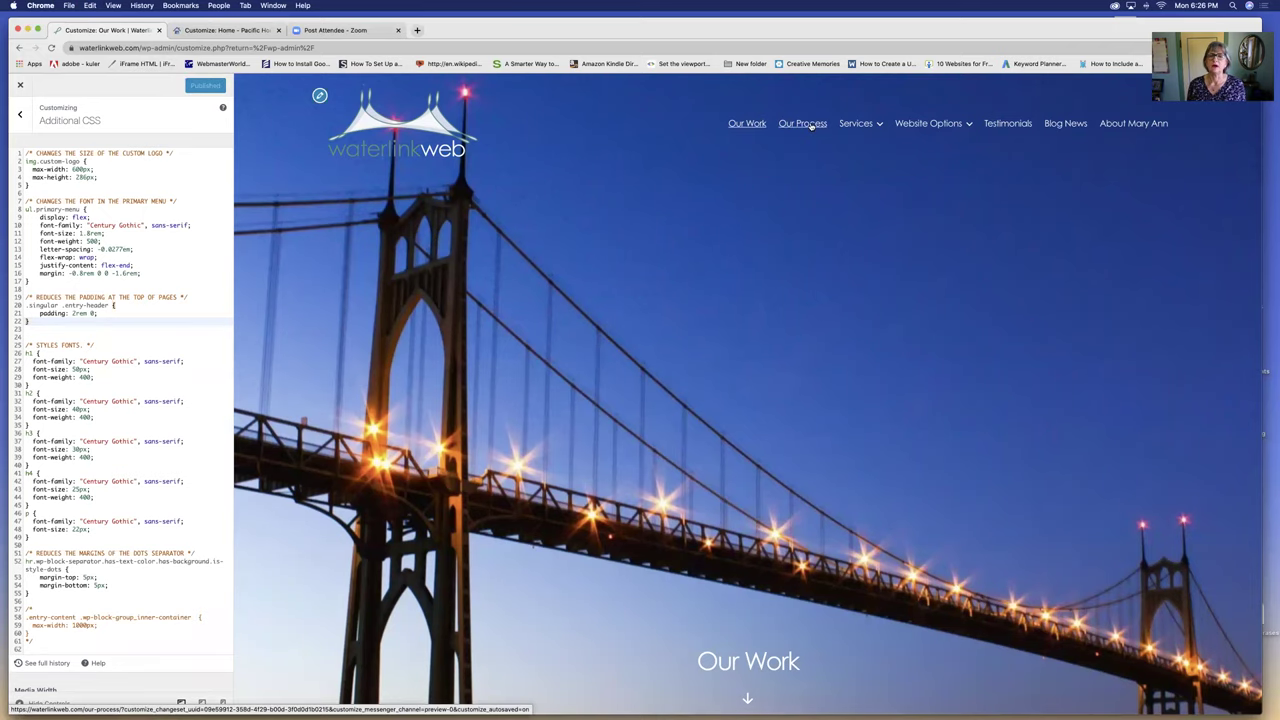
click(811, 126)
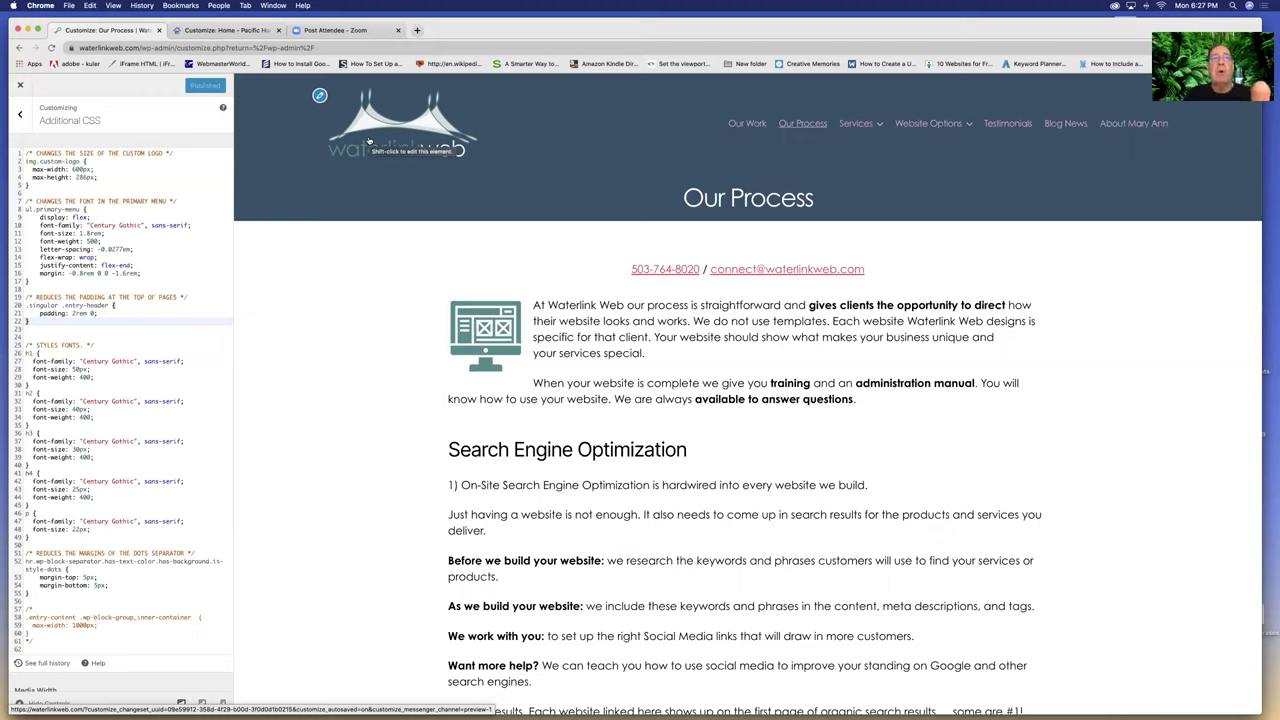
Step: Close the Customizer, visit the live front page, and narrow the browser to phone width
click(21, 86)
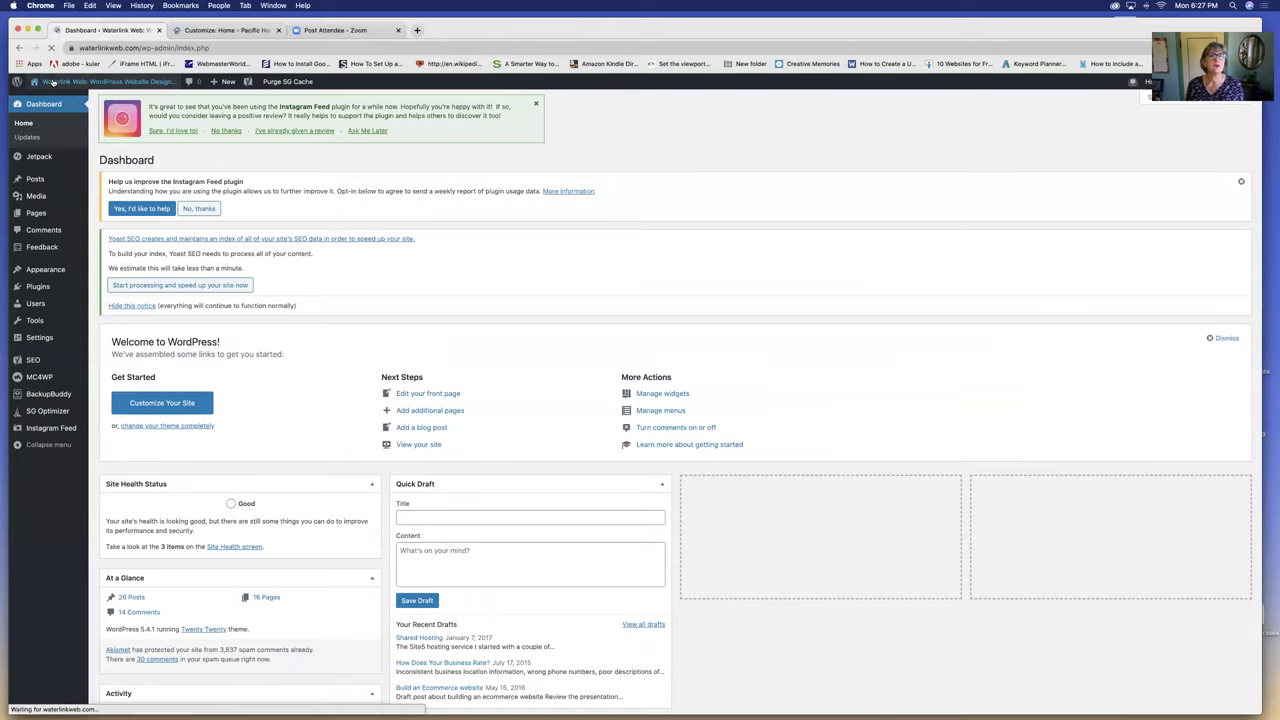
click(53, 82)
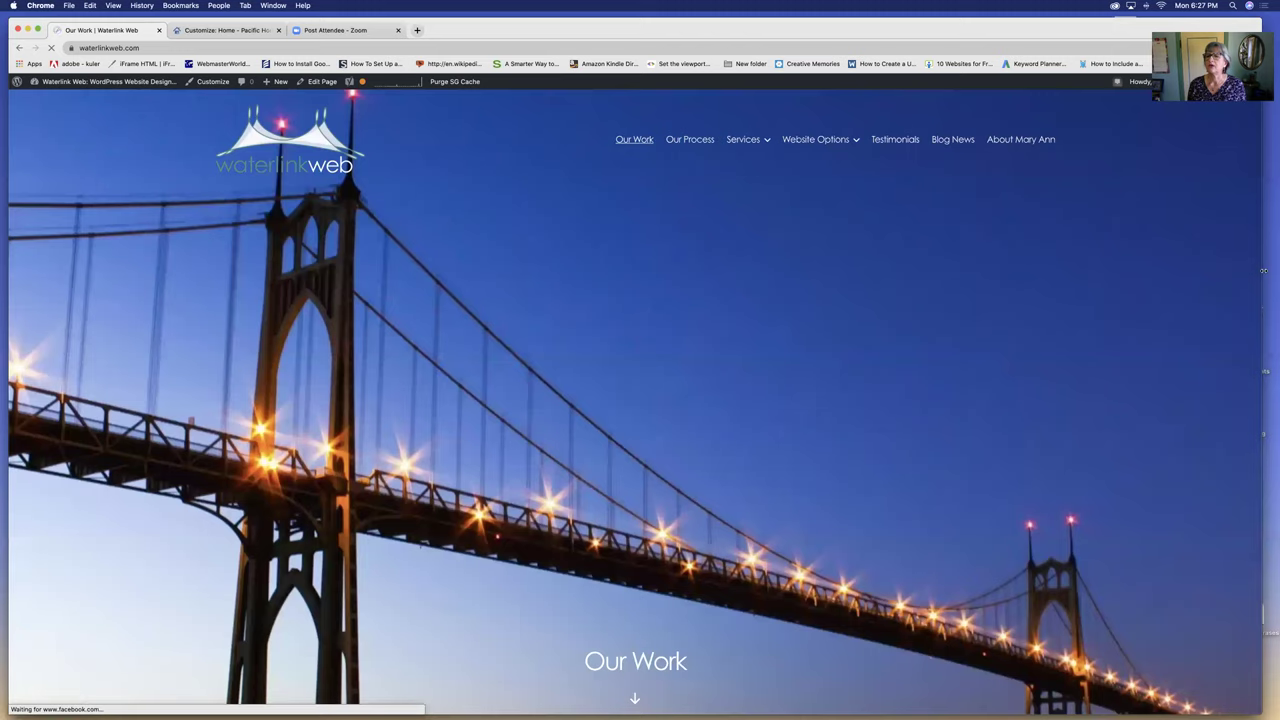
drag(1260, 270, 192, 143)
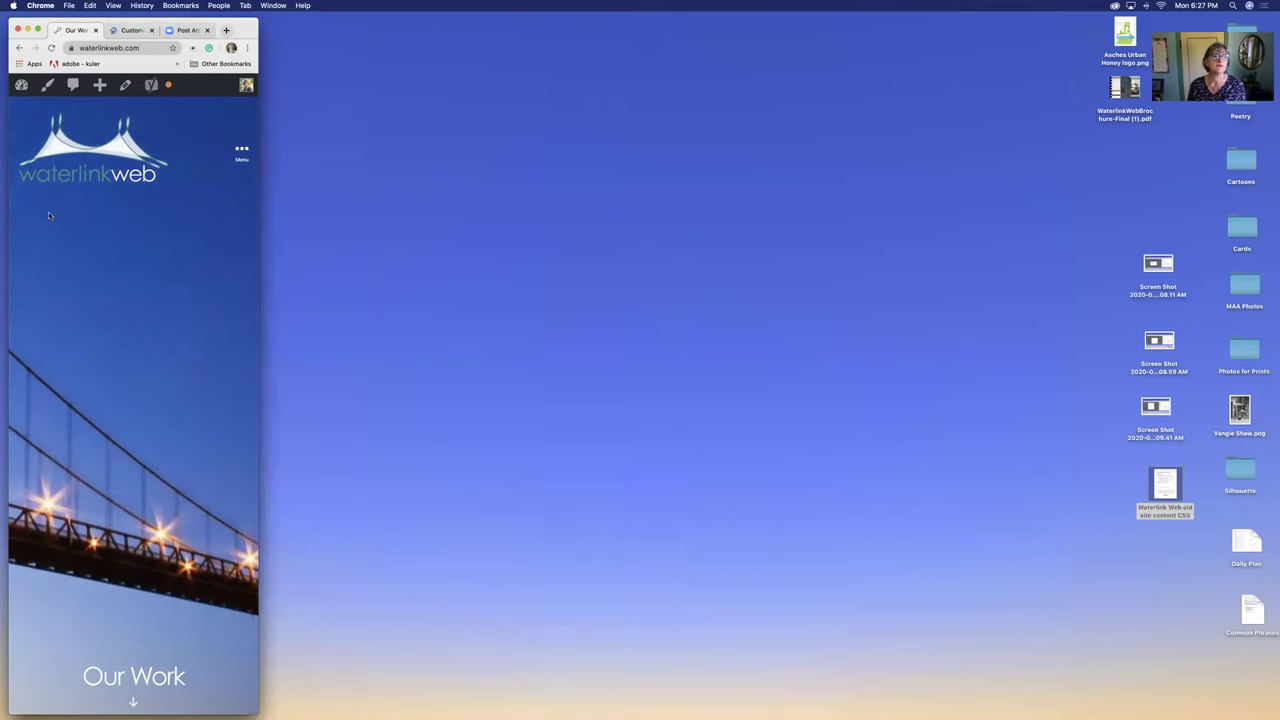
Step: Open Our Process from the mobile Menu at phone width, then widen the browser to desktop width
scroll(50, 215, down, 5)
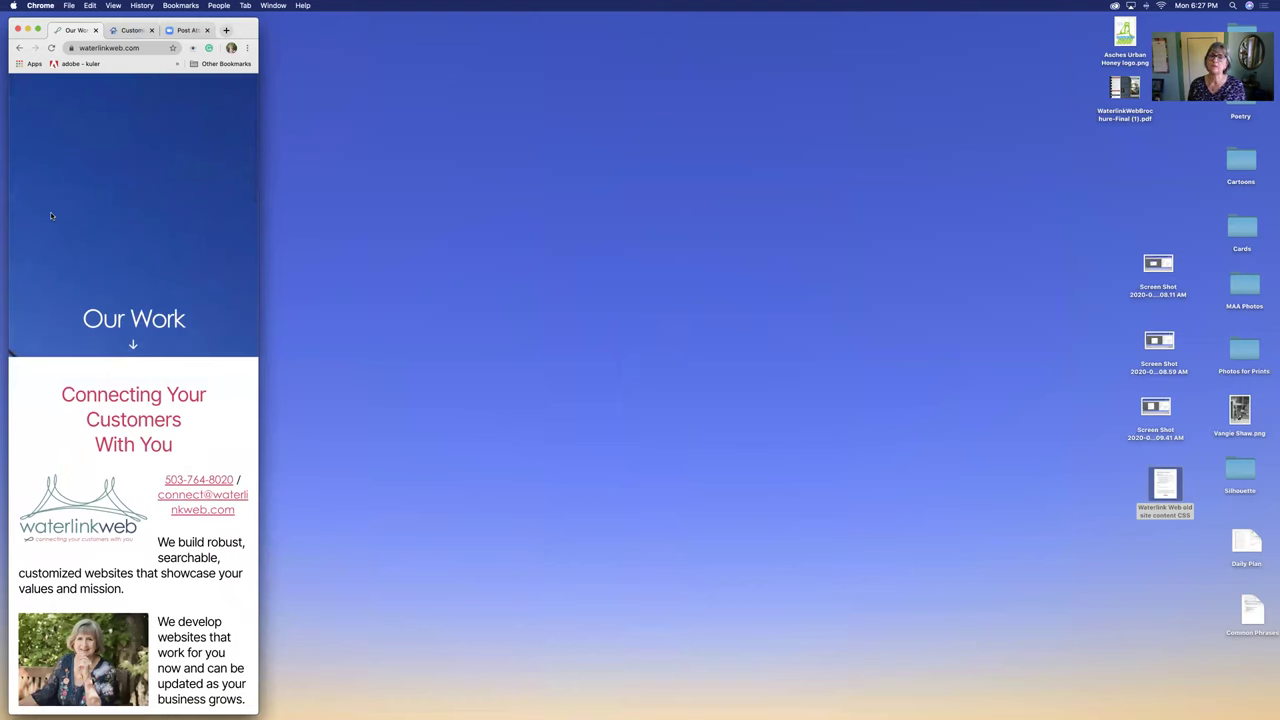
scroll(50, 215, down, 4)
scroll(51, 215, down, 10)
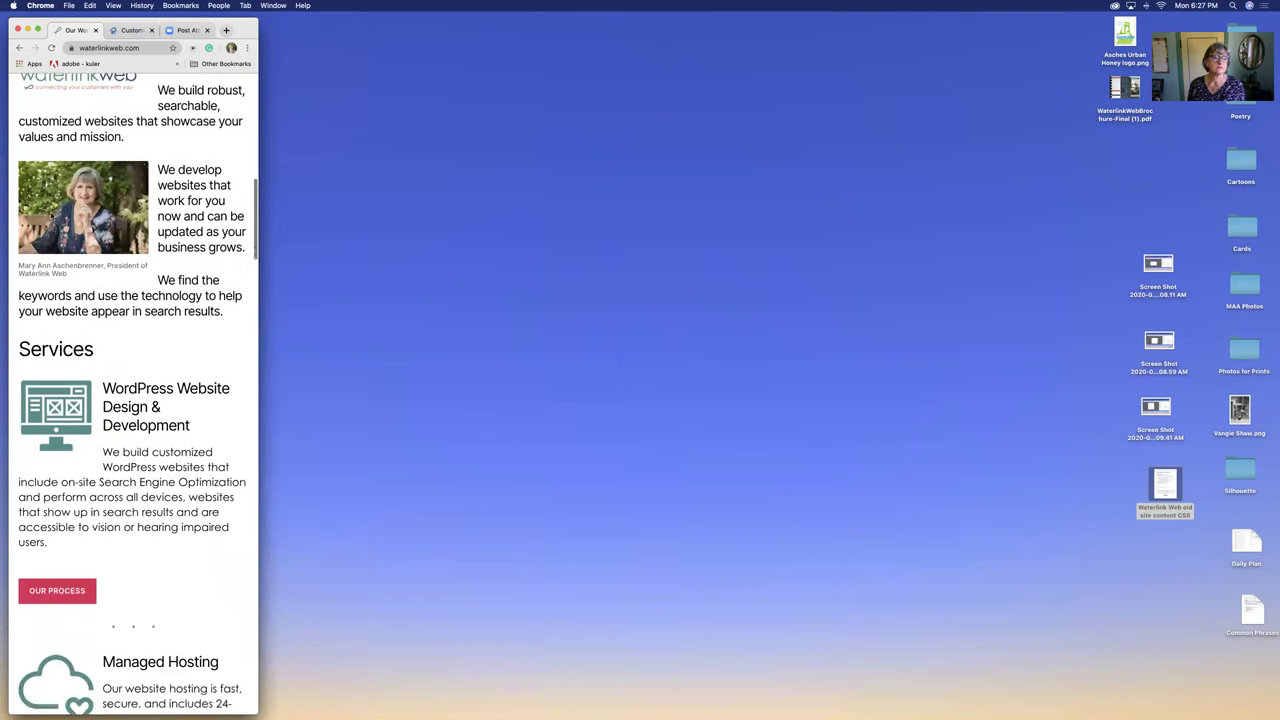
scroll(55, 212, up, 10)
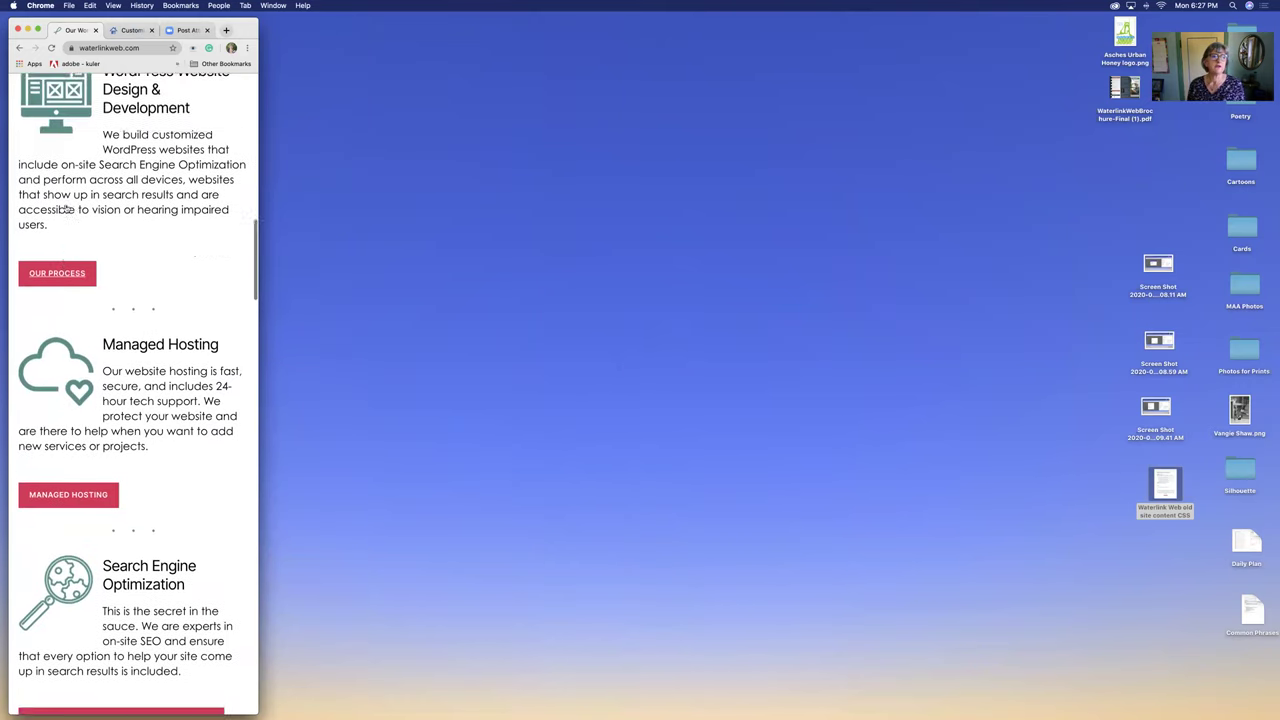
scroll(66, 208, up, 8)
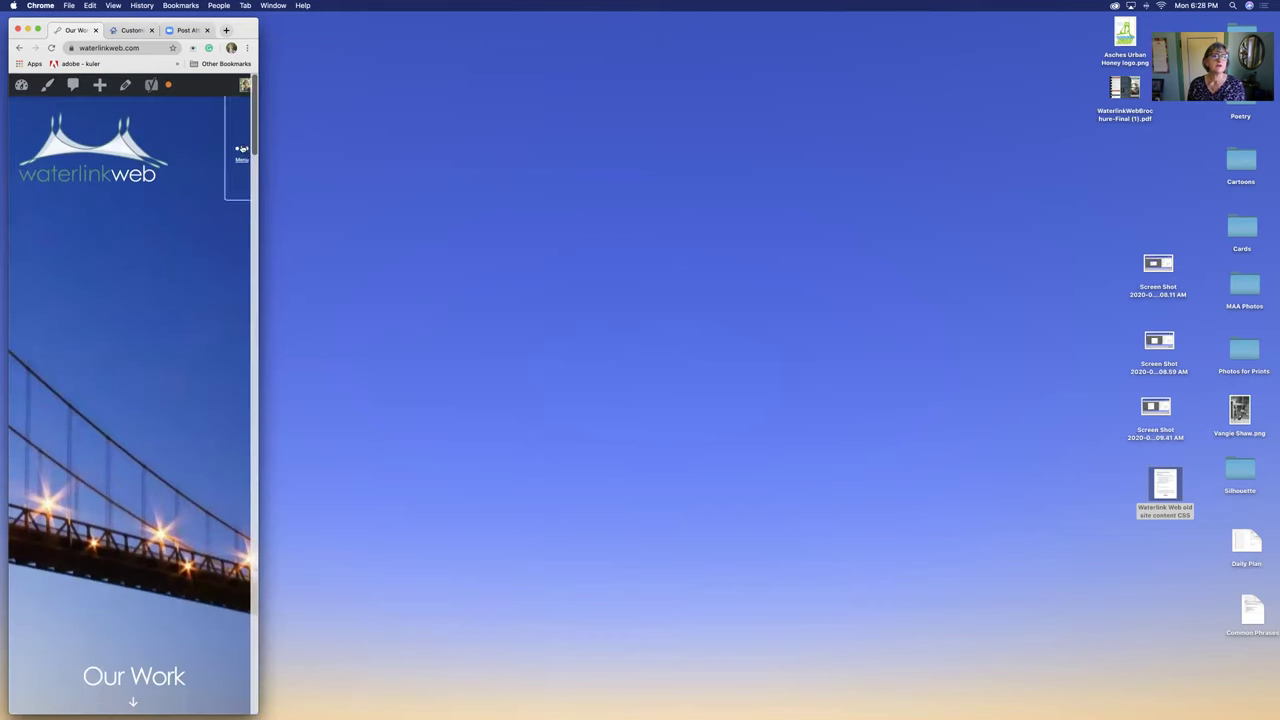
click(244, 154)
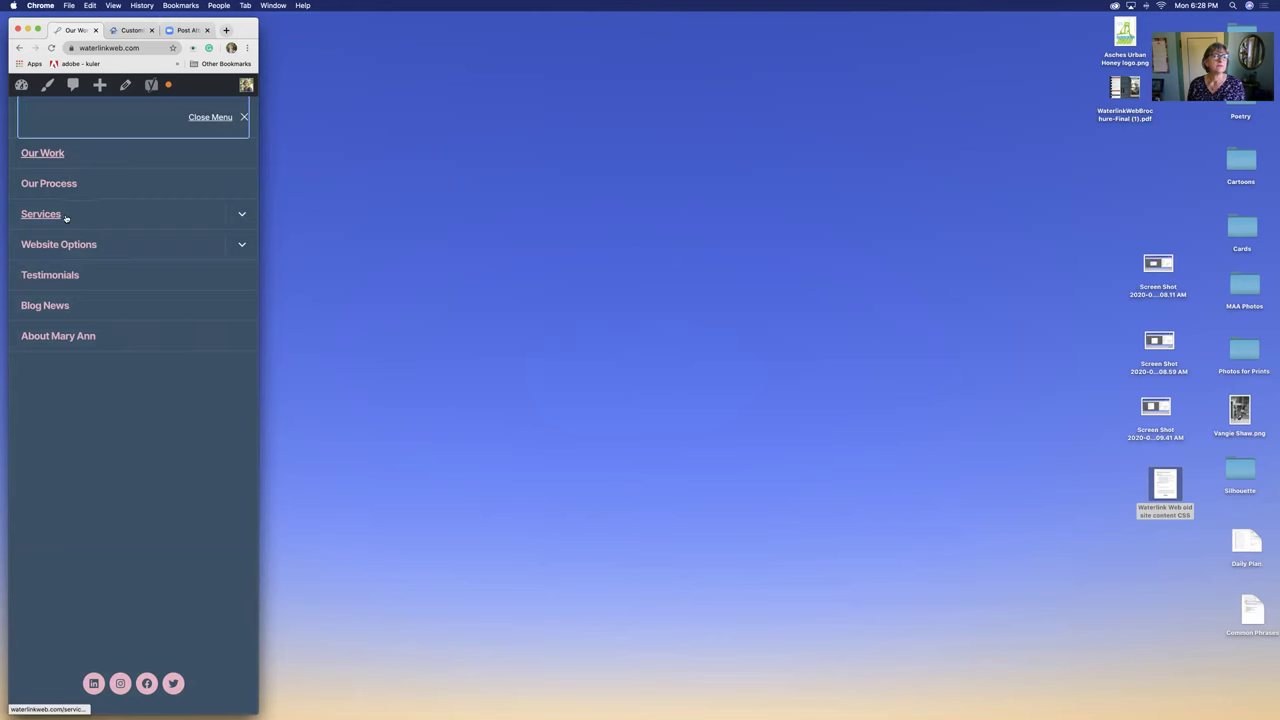
click(56, 185)
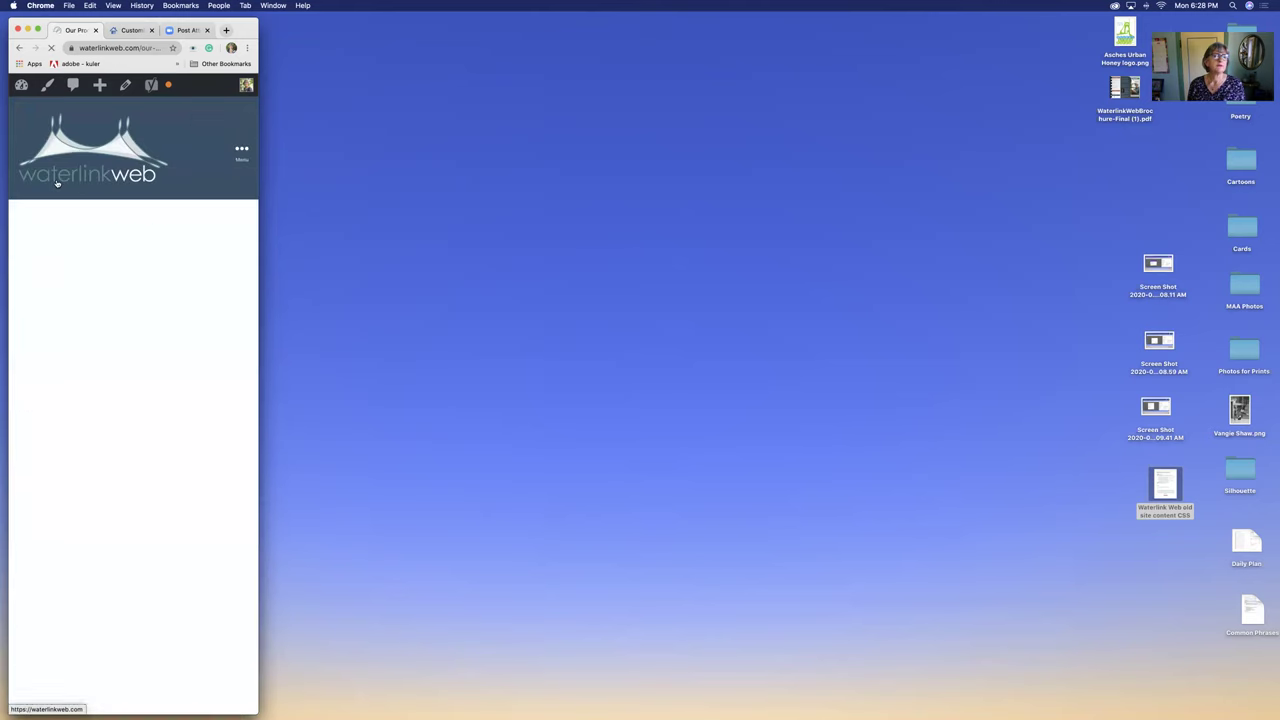
scroll(133, 218, down, 10)
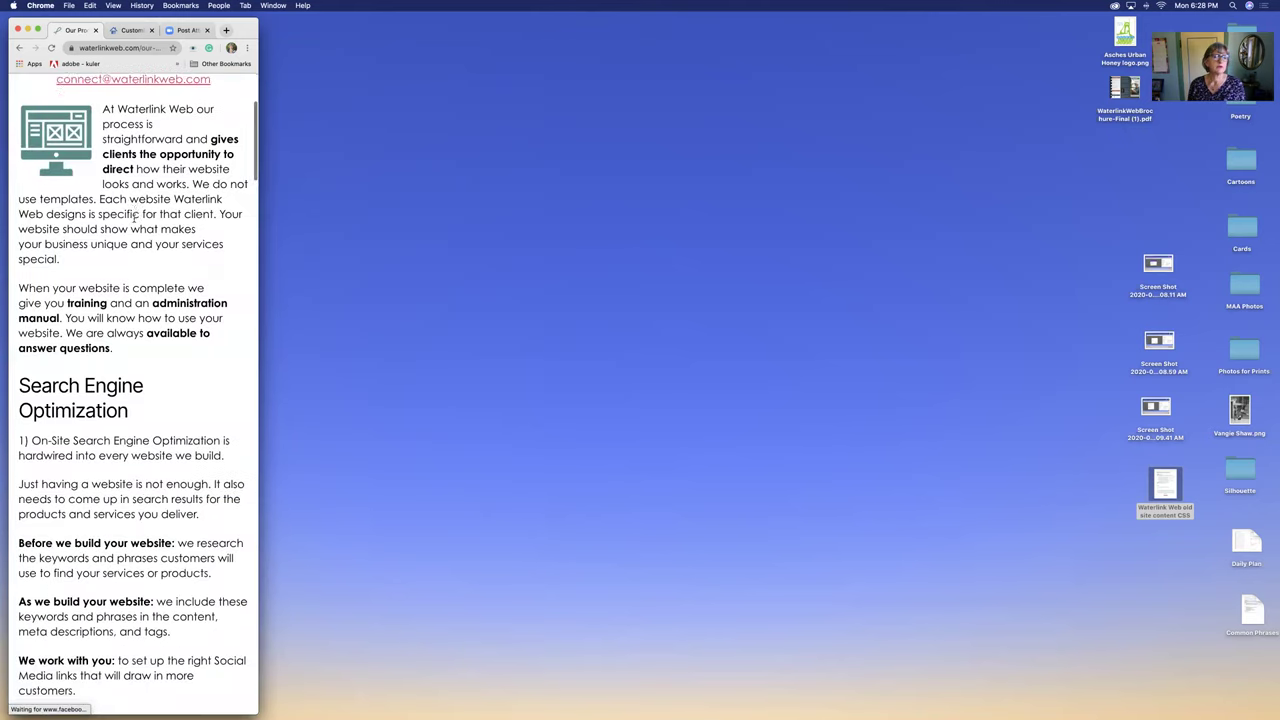
scroll(133, 218, up, 10)
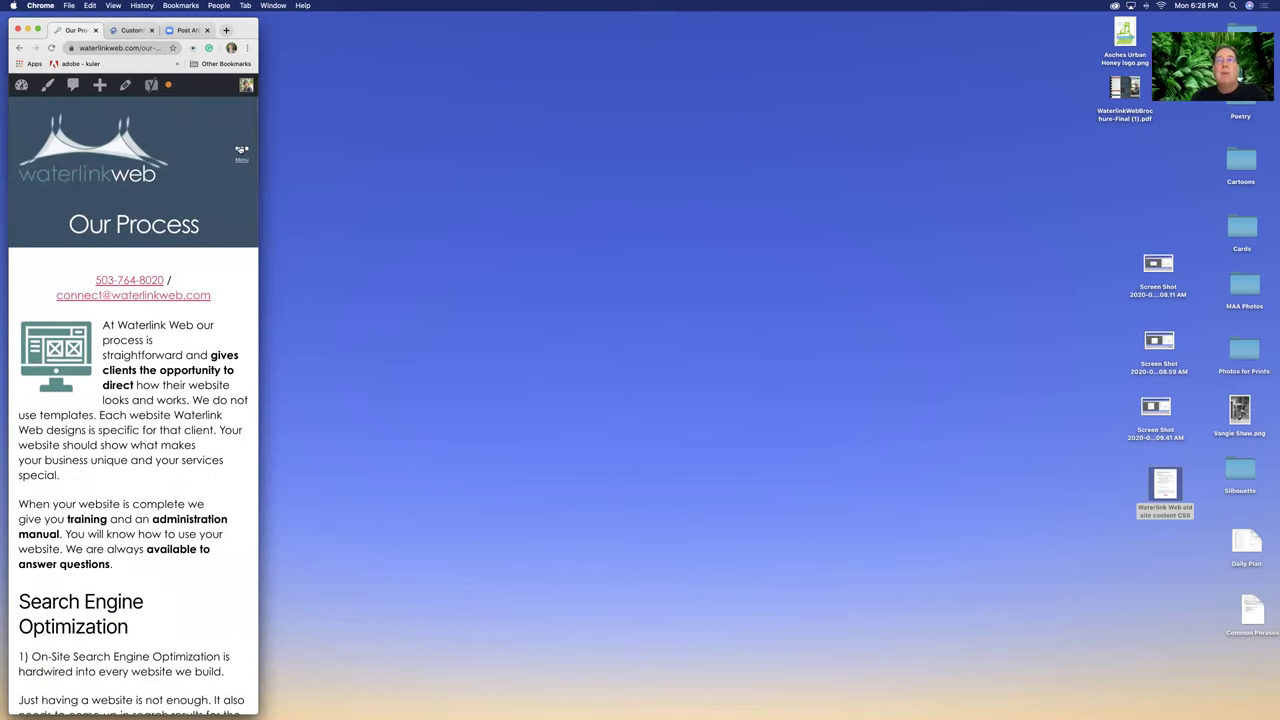
drag(257, 176, 1263, 226)
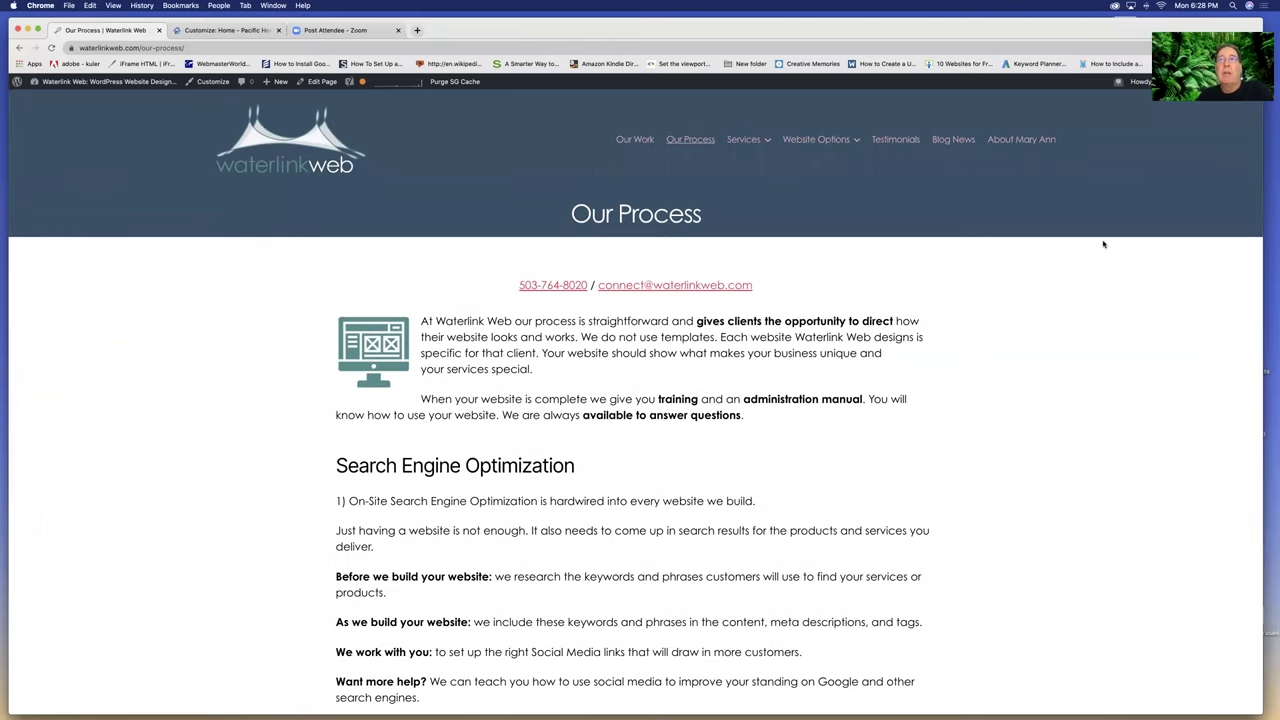
click(296, 141)
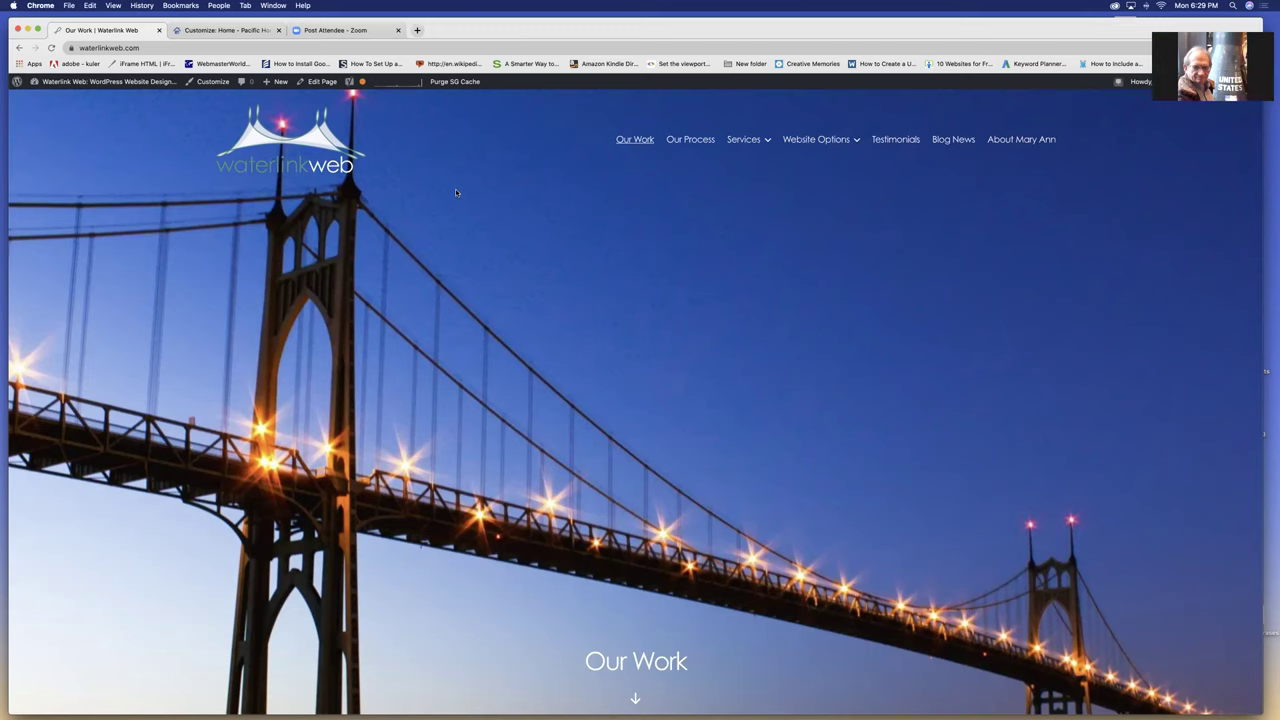
click(690, 140)
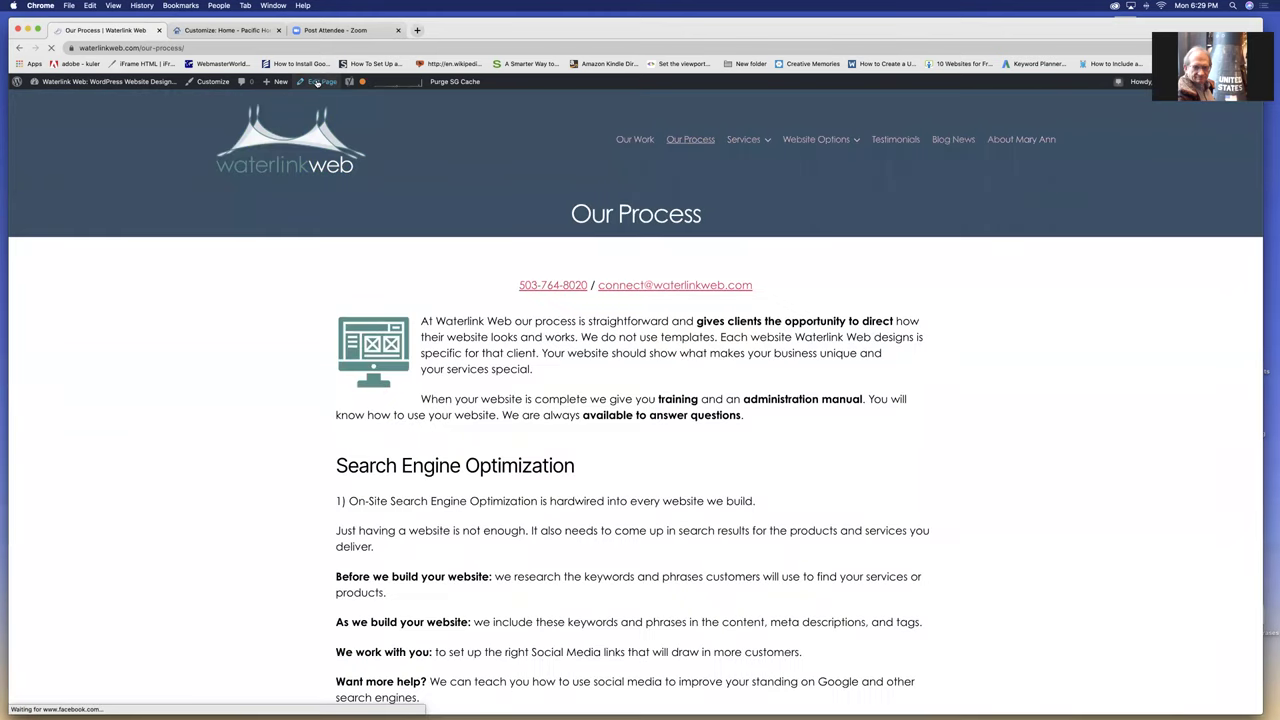
Step: Open Our Process in the block editor and expand Layout Elements in the block inserter
click(317, 82)
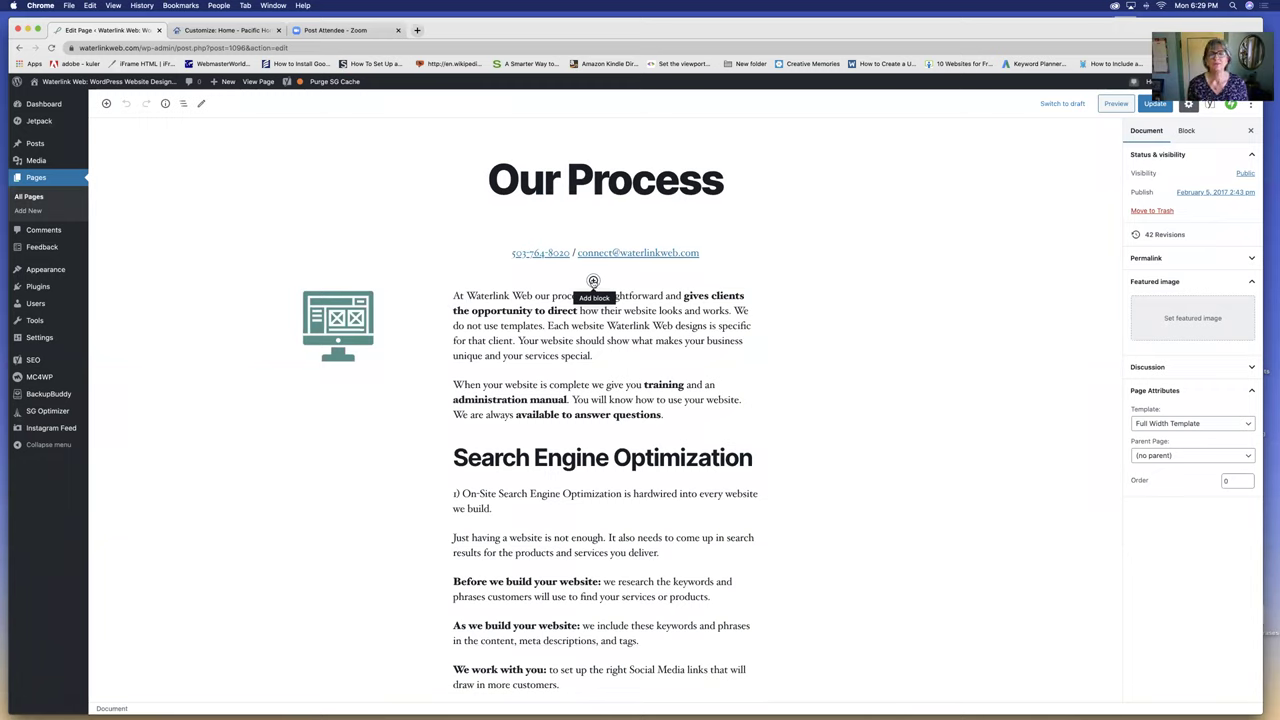
click(593, 281)
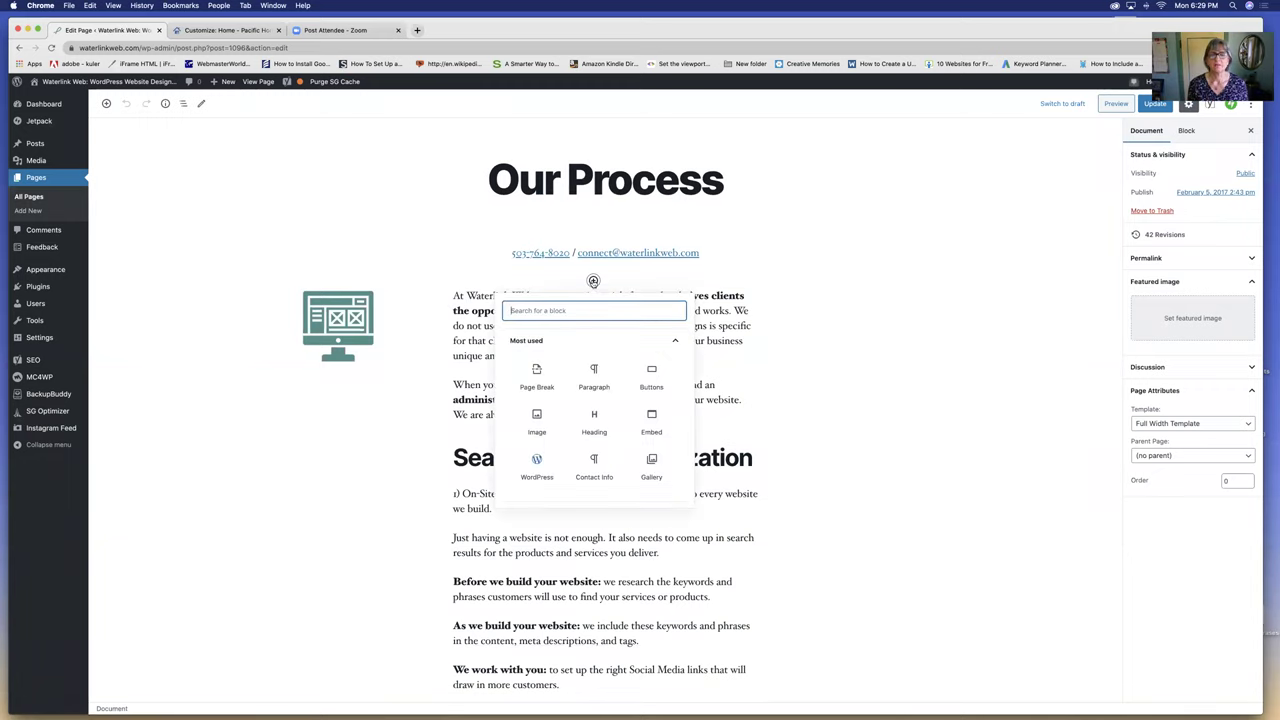
scroll(598, 376, down, 2)
scroll(598, 376, down, 3)
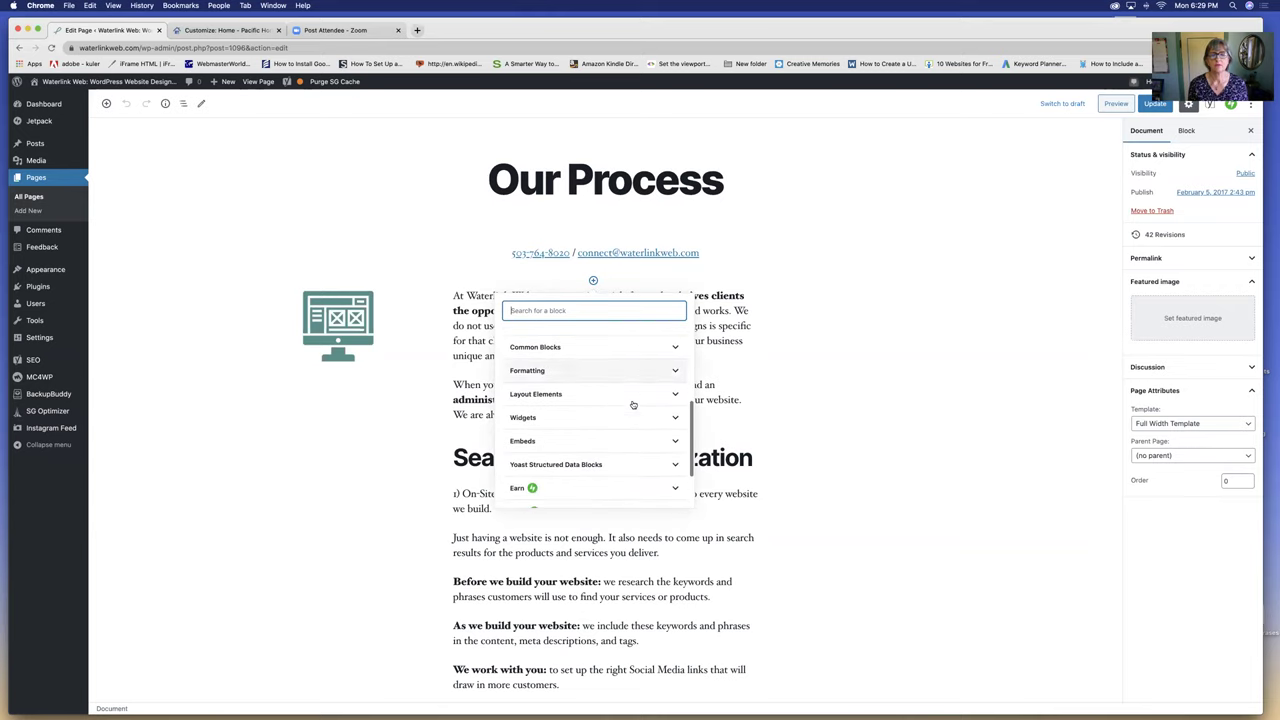
click(670, 394)
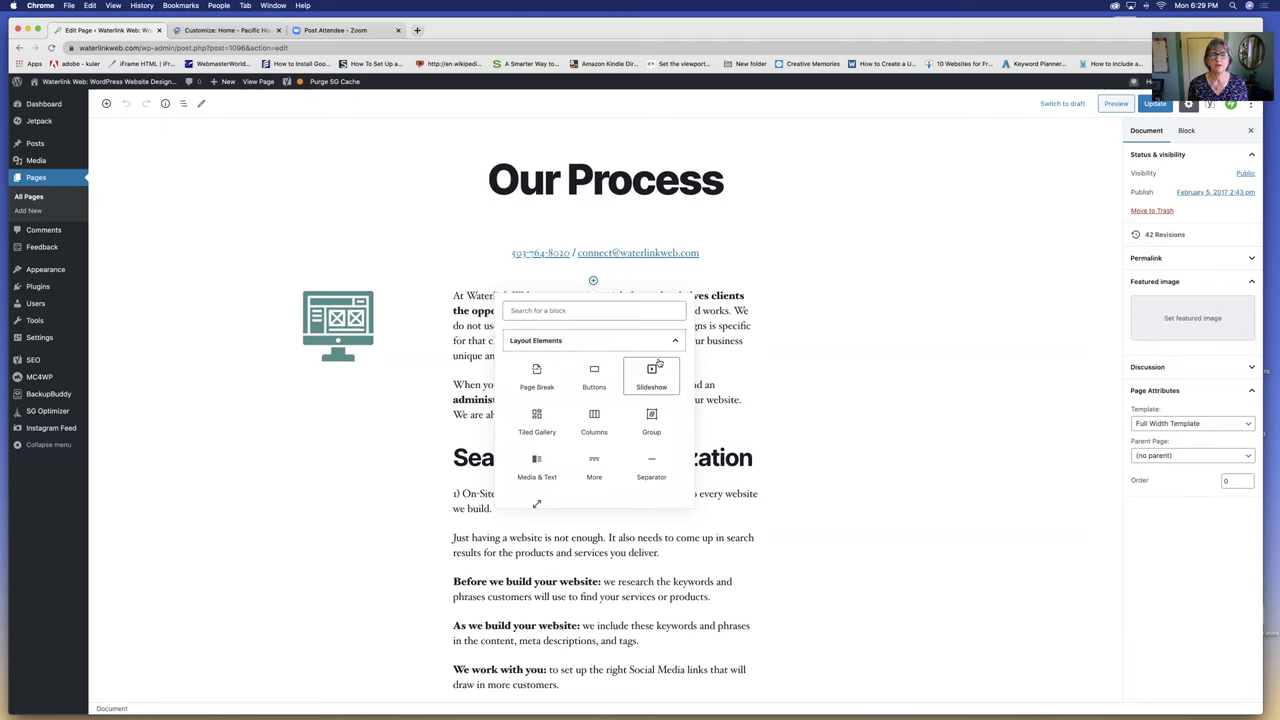
Step: Insert a two-equal-columns Columns block above the intro text
click(594, 420)
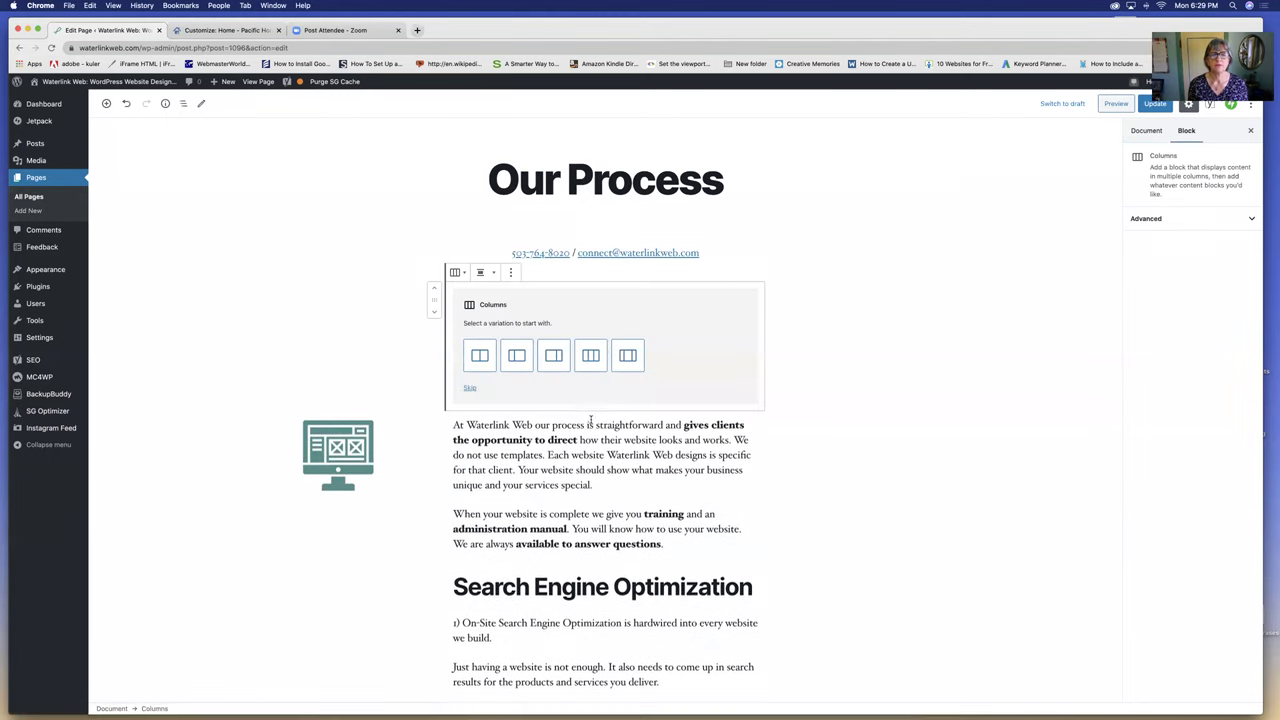
click(480, 355)
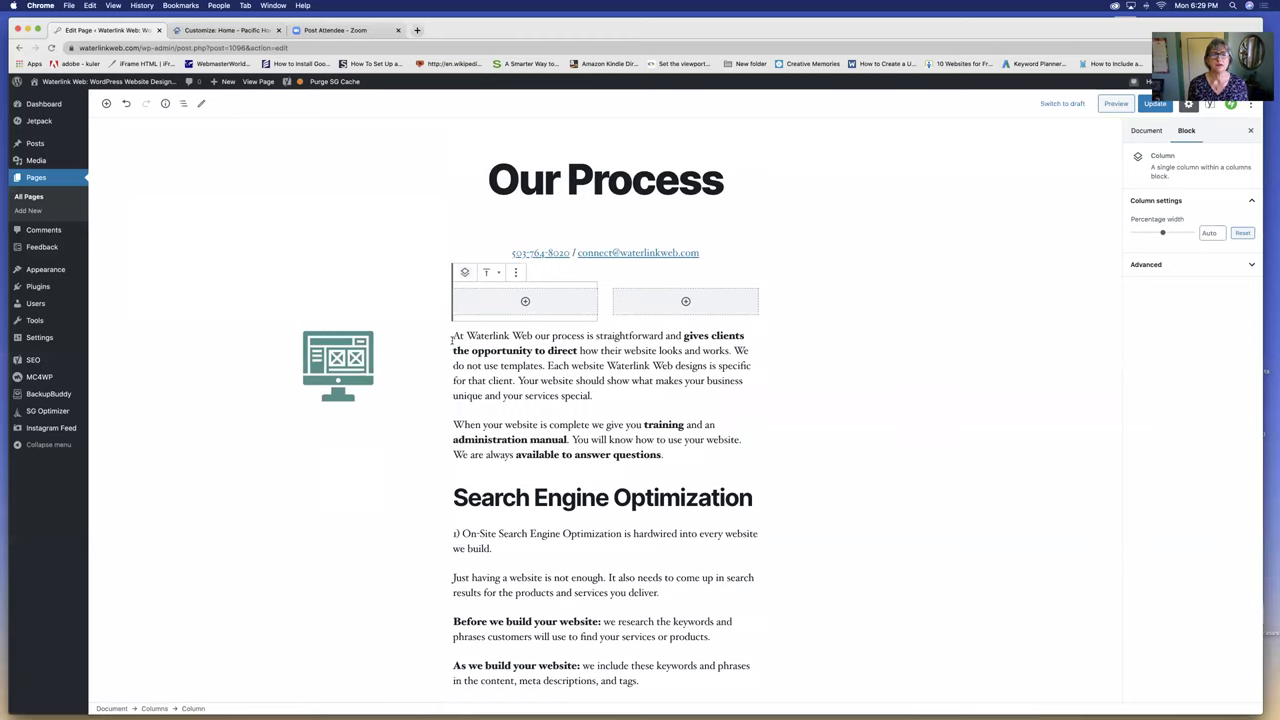
drag(453, 336, 680, 451)
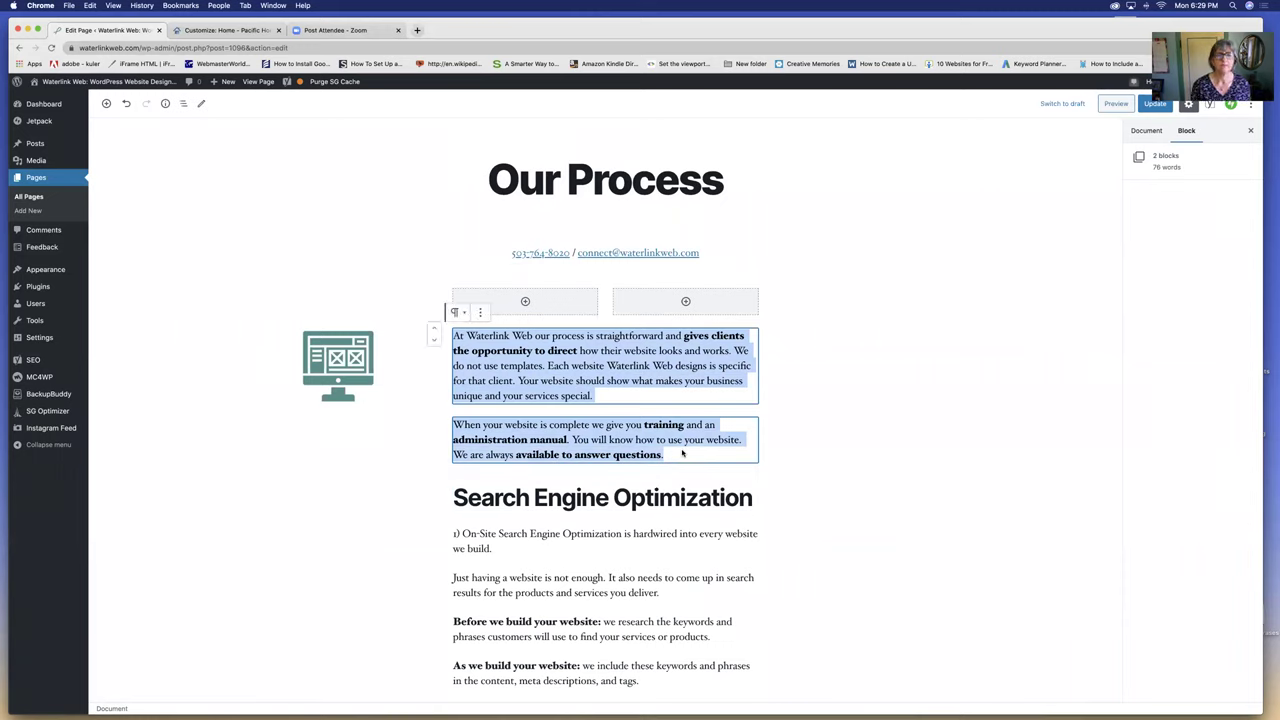
Step: Add a paragraph to the left column and paste the two copied intro paragraphs into it
click(524, 301)
click(524, 301)
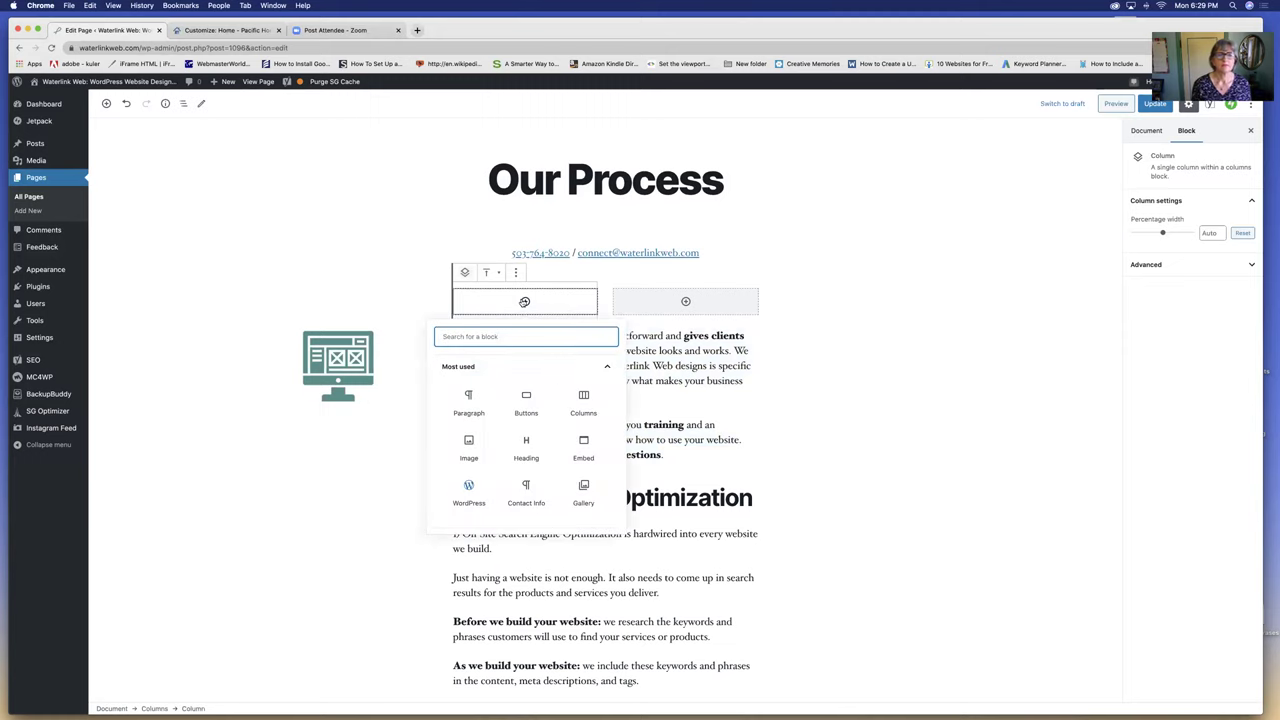
click(469, 403)
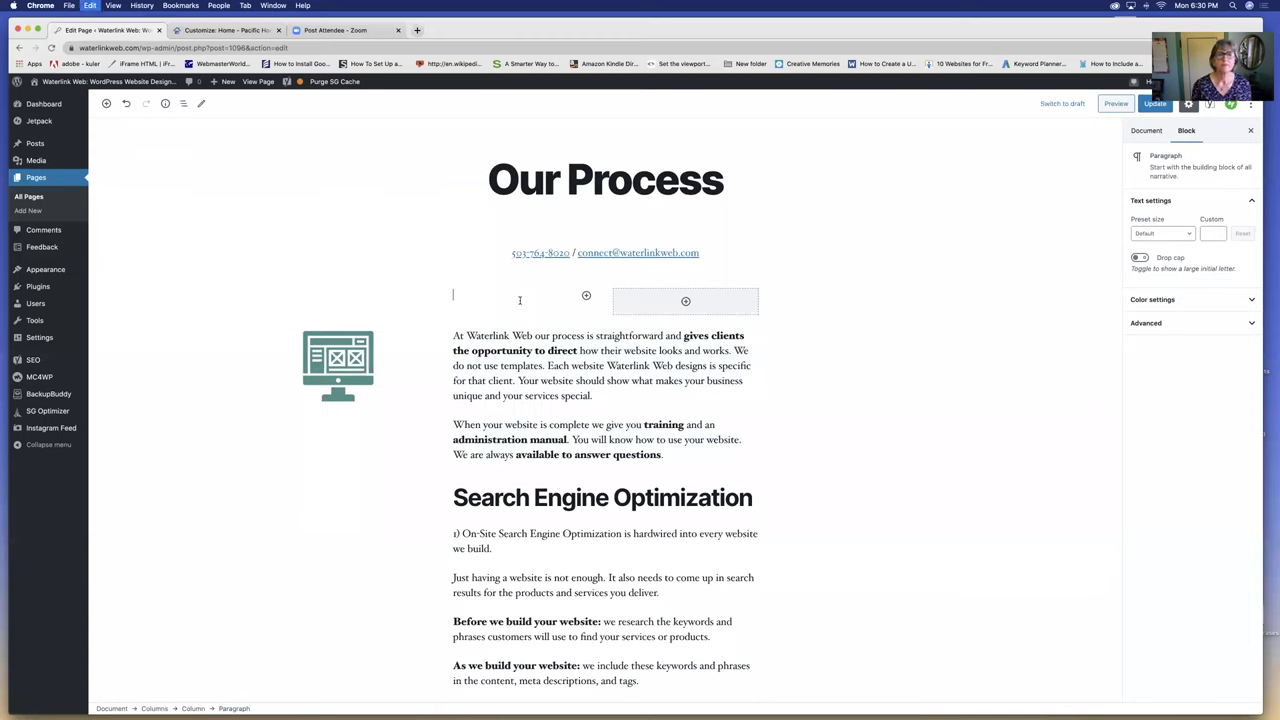
text(At Waterlink Web our process is straightforward and gives clients the opportunity to direct how their website looks and works. We do not use templates. Each website Waterlink Web designs is specific for that client. Your website should show what makes your business unique and your services special. When your website is complete we give you training and an administration manual. You will know how to use your website. We are always available to answer questions.)
click(511, 211)
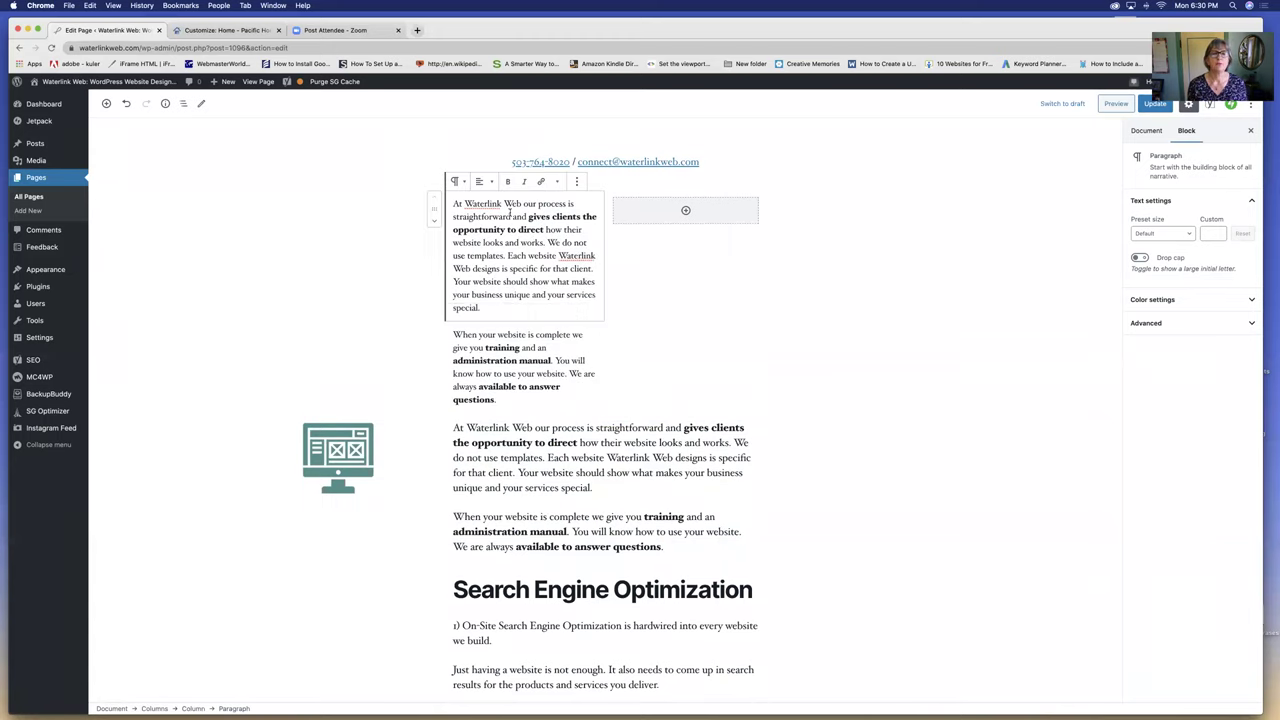
drag(551, 361, 555, 343)
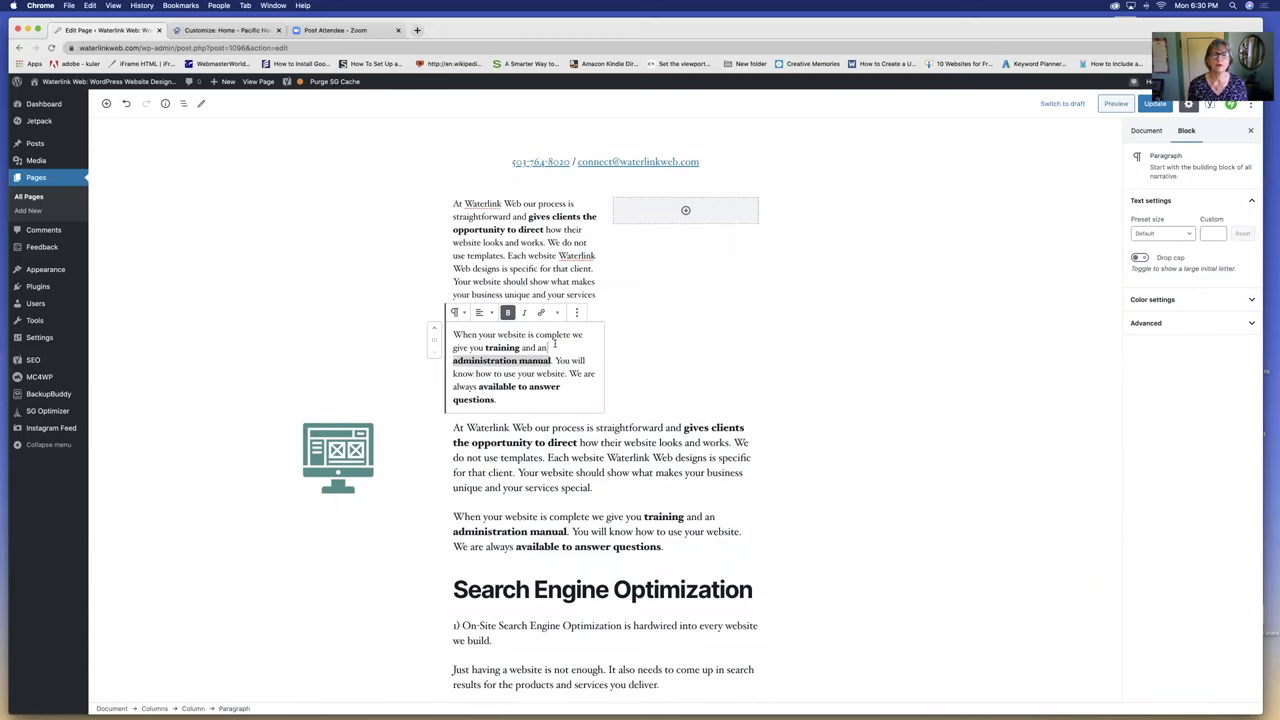
scroll(606, 359, down, 2)
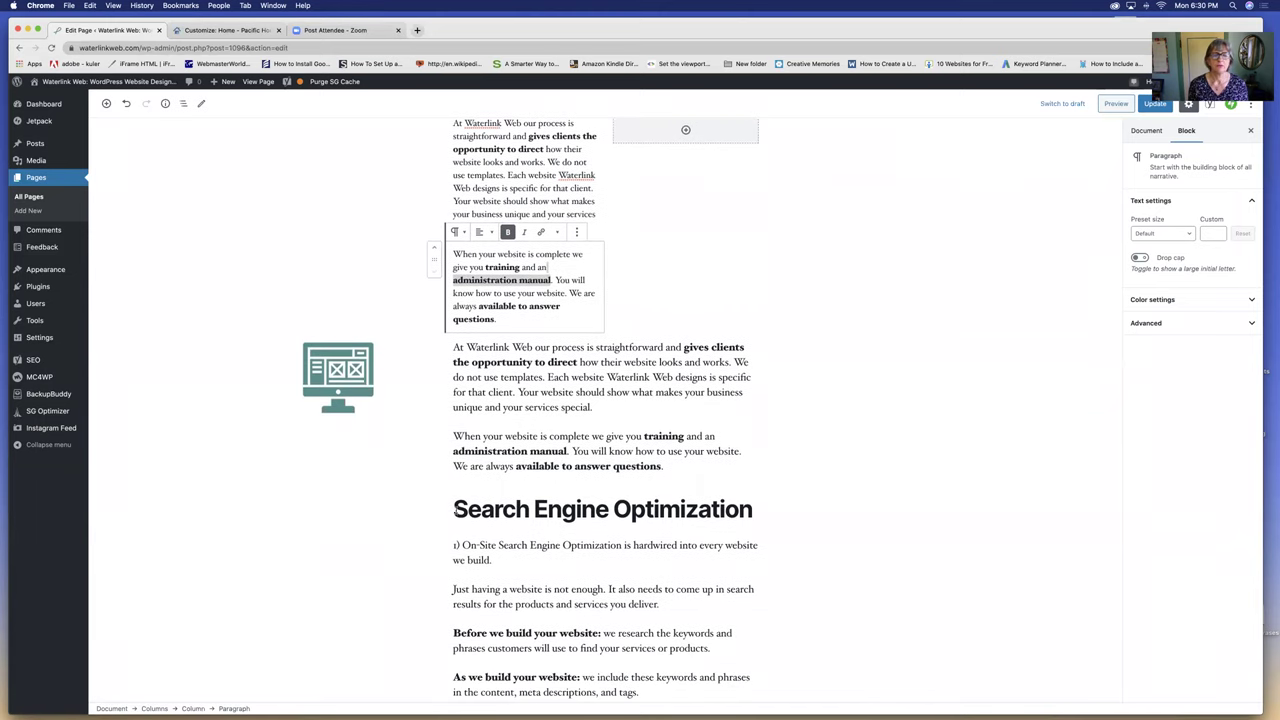
scroll(763, 326, up, 2)
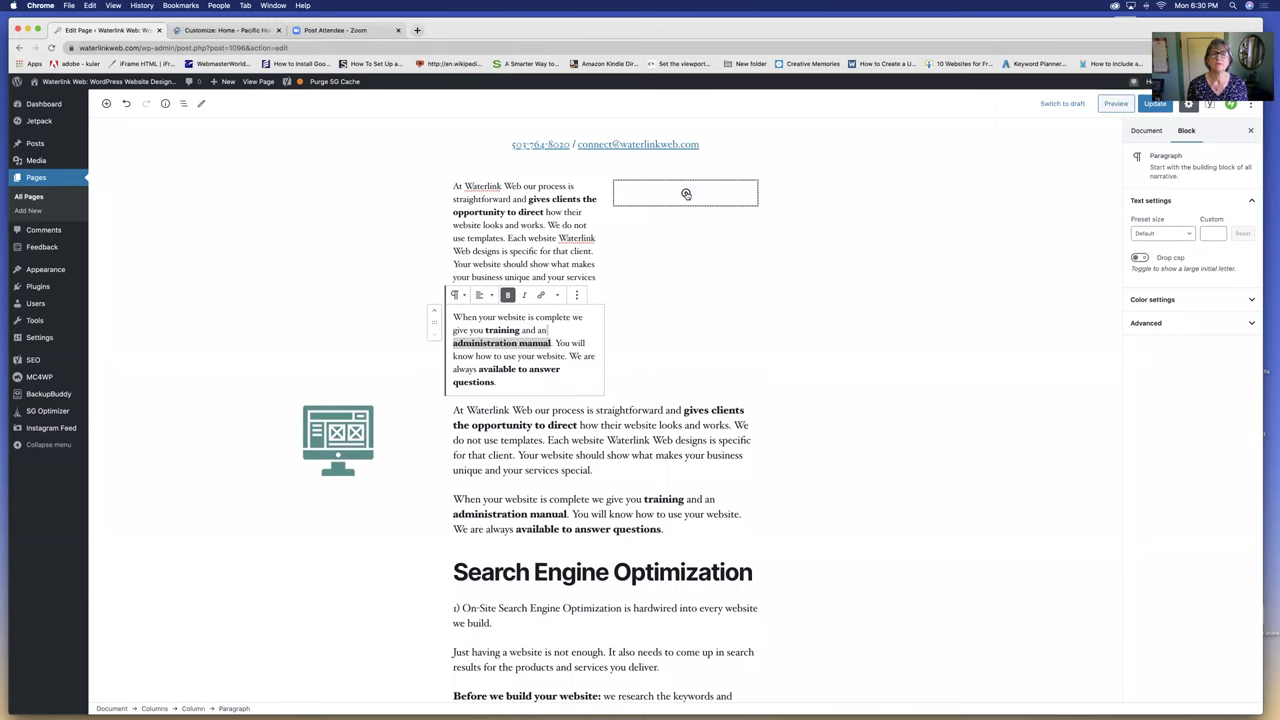
click(686, 193)
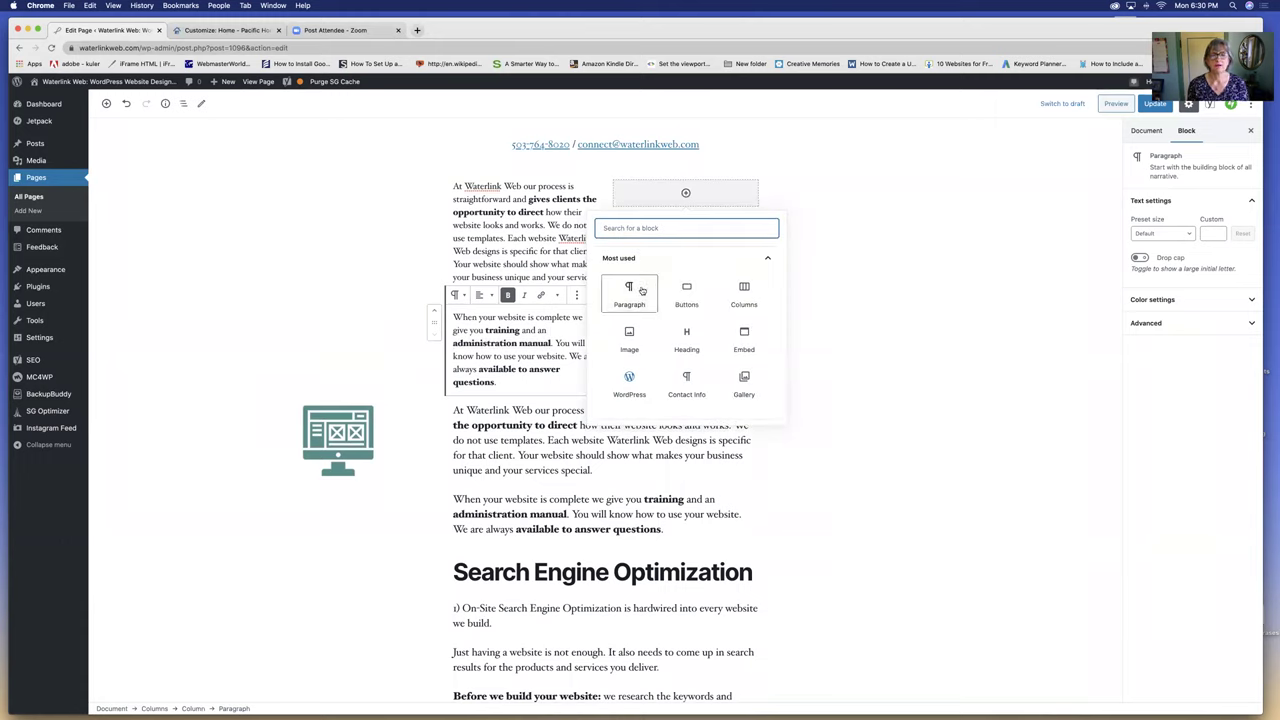
Step: Add a 'Search Engine Optimization' heading with an empty paragraph below it in the right column
click(687, 344)
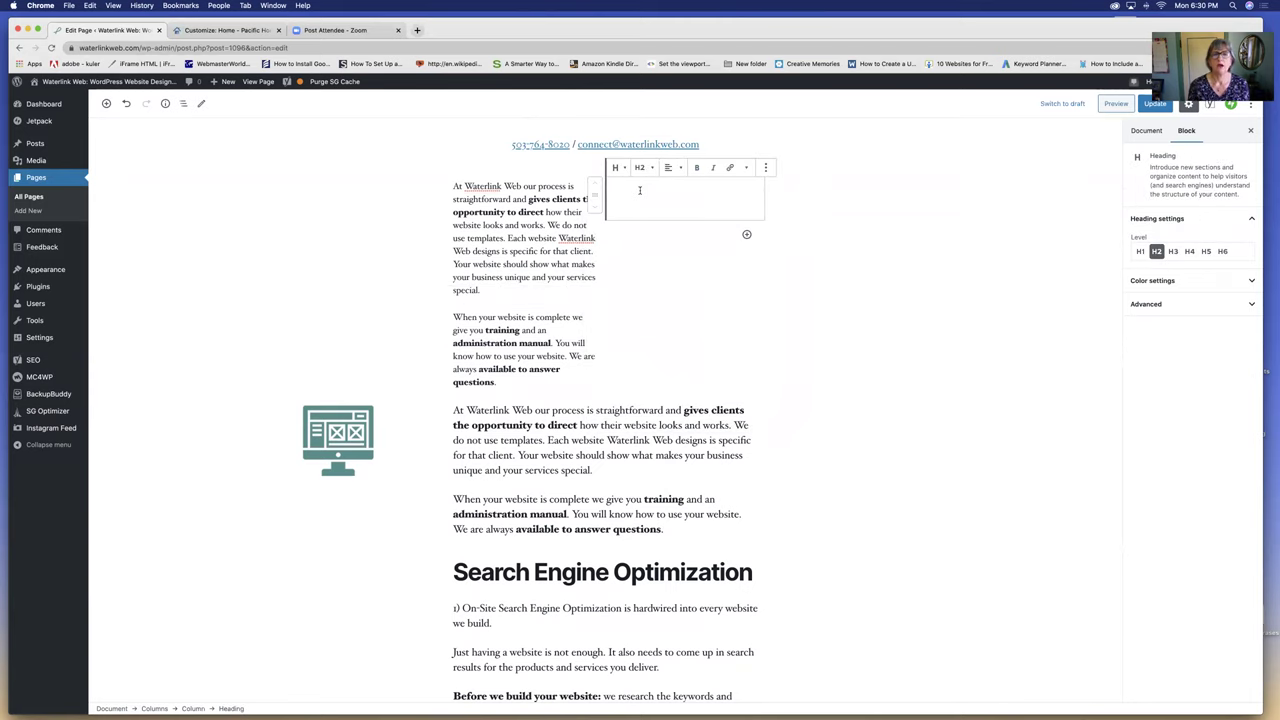
scroll(640, 190, up, 2)
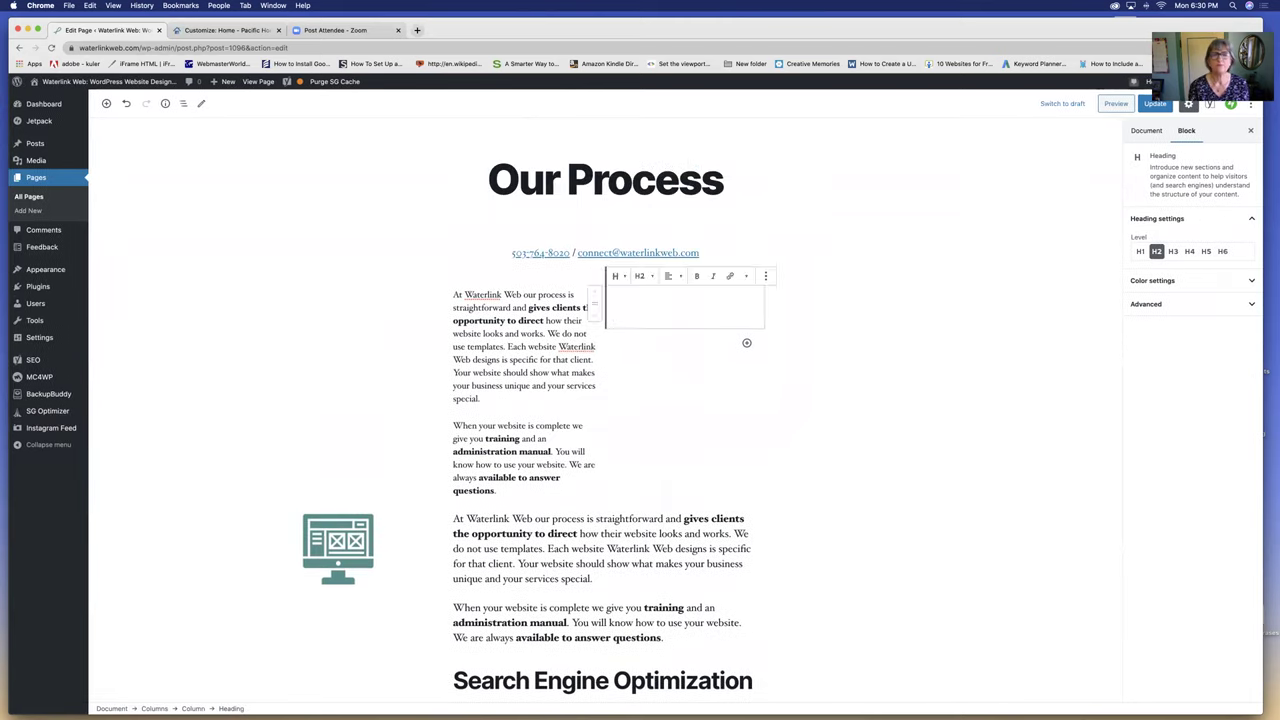
text(Search Eng)
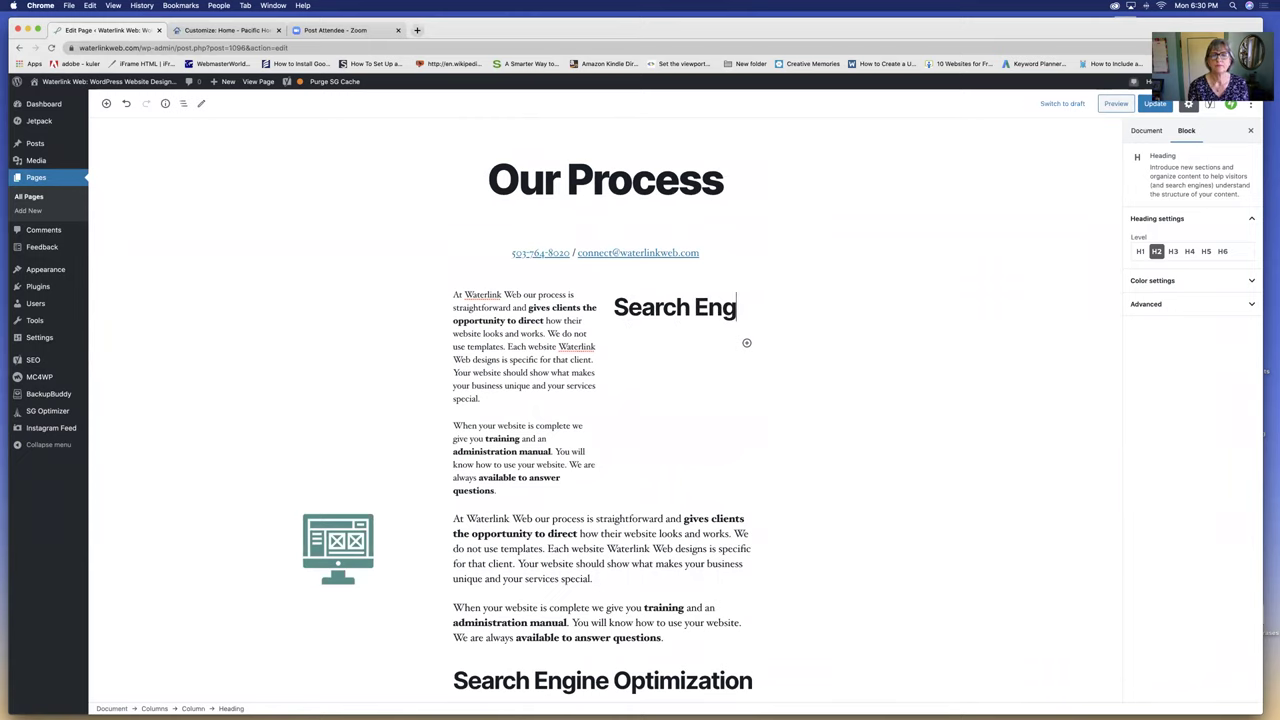
text(ine Optim)
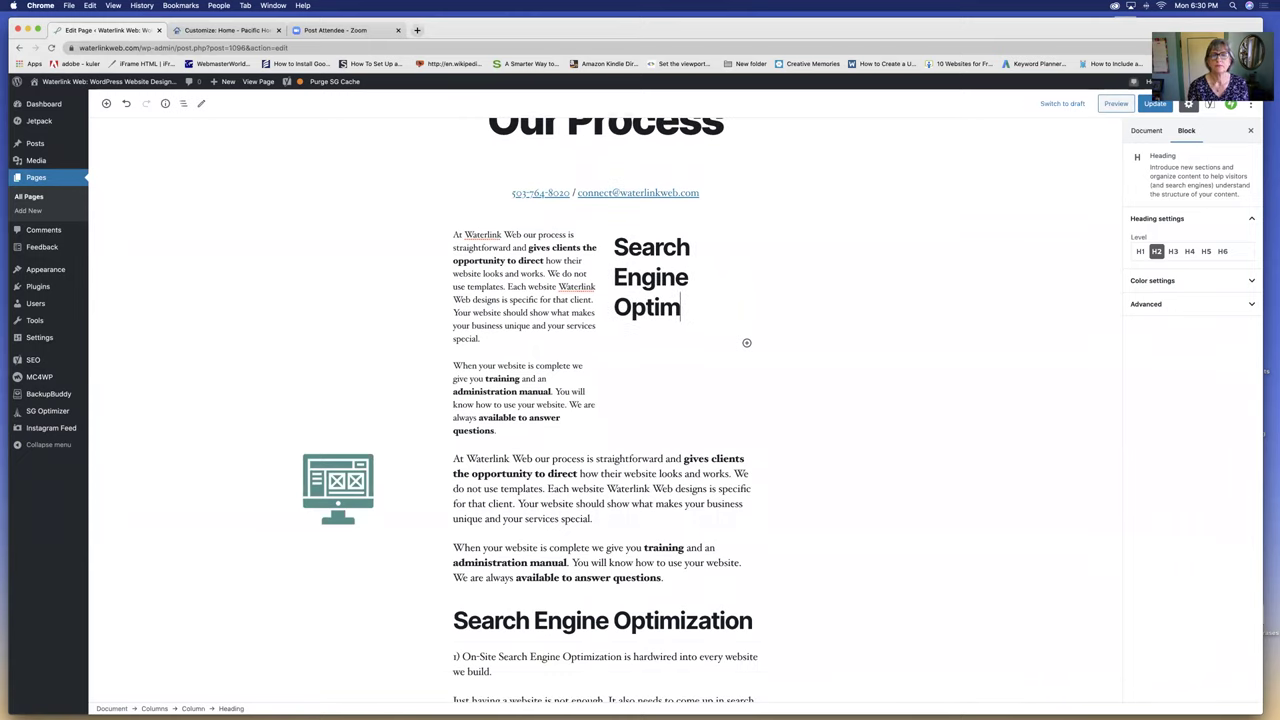
text(ization)
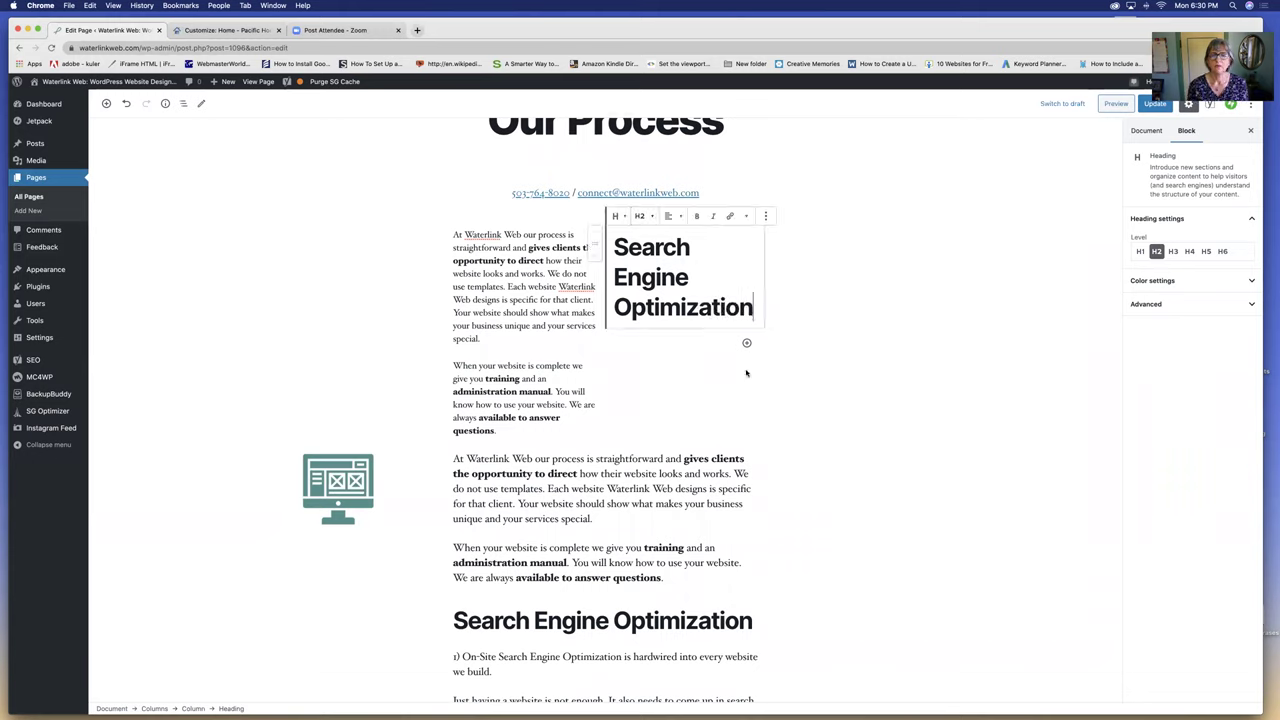
click(747, 344)
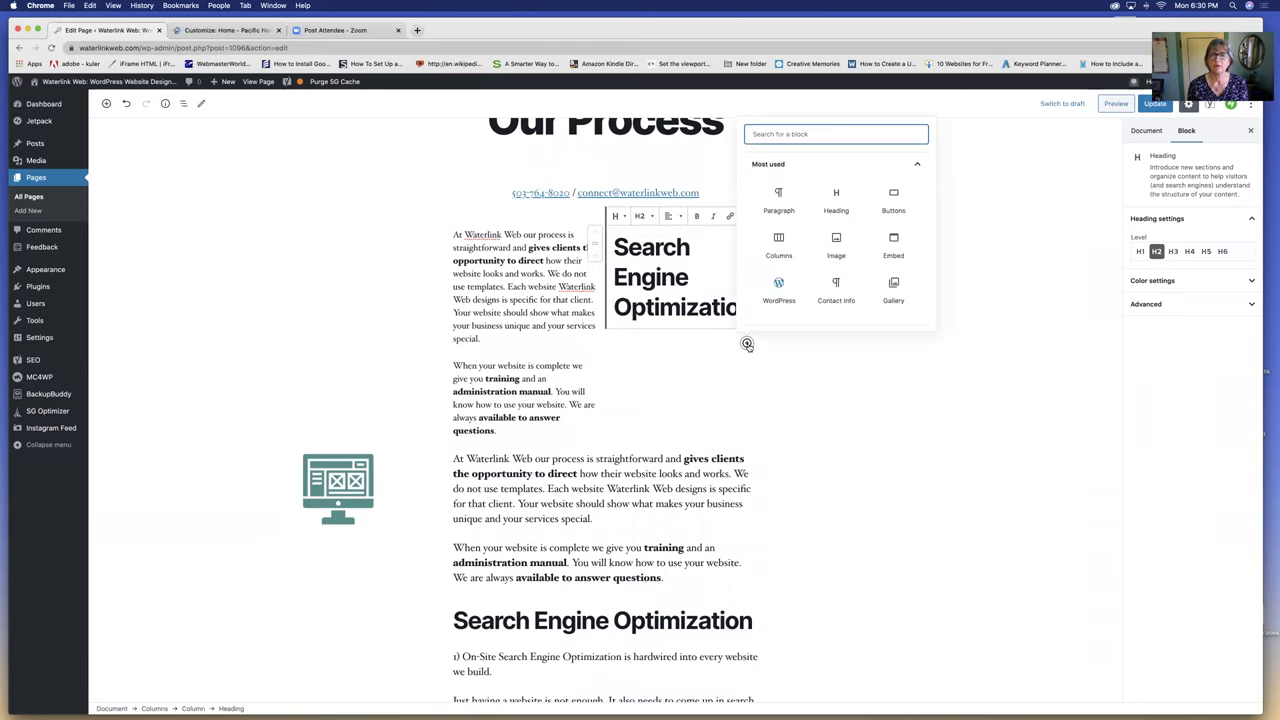
click(779, 196)
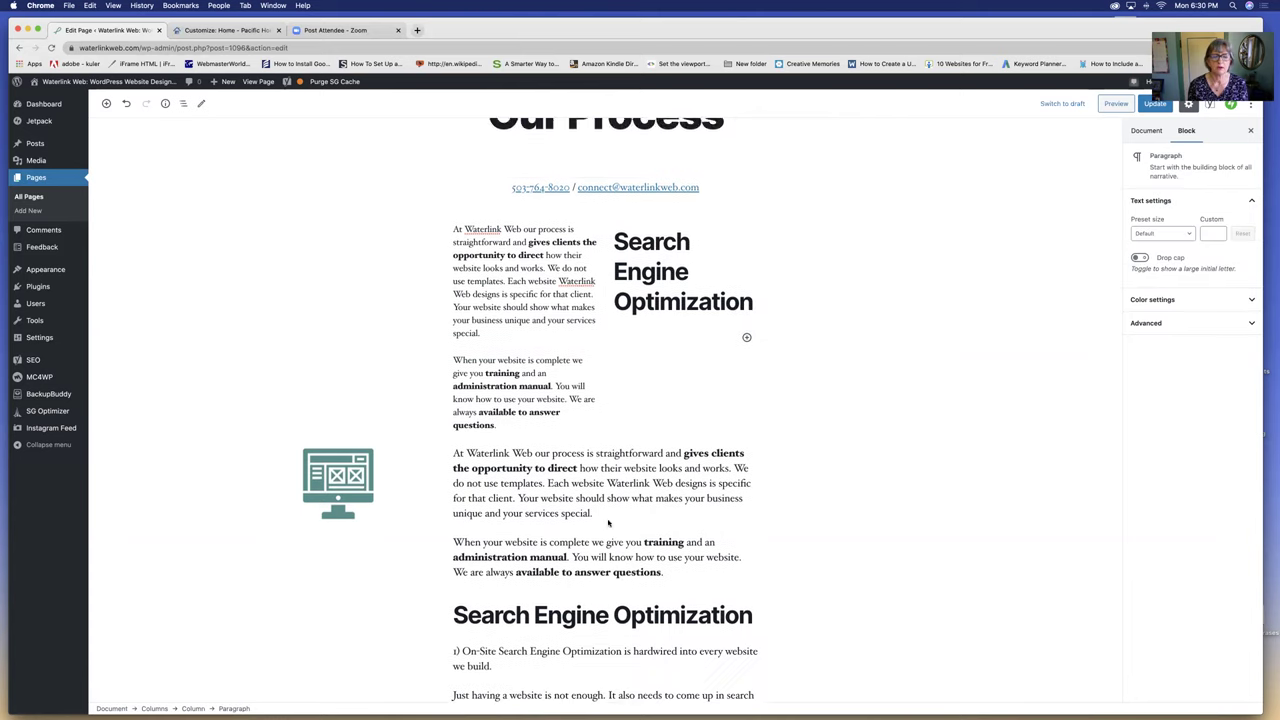
Step: Select the eight SEO blocks down through the button
scroll(607, 519, down, 2)
scroll(607, 519, down, 5)
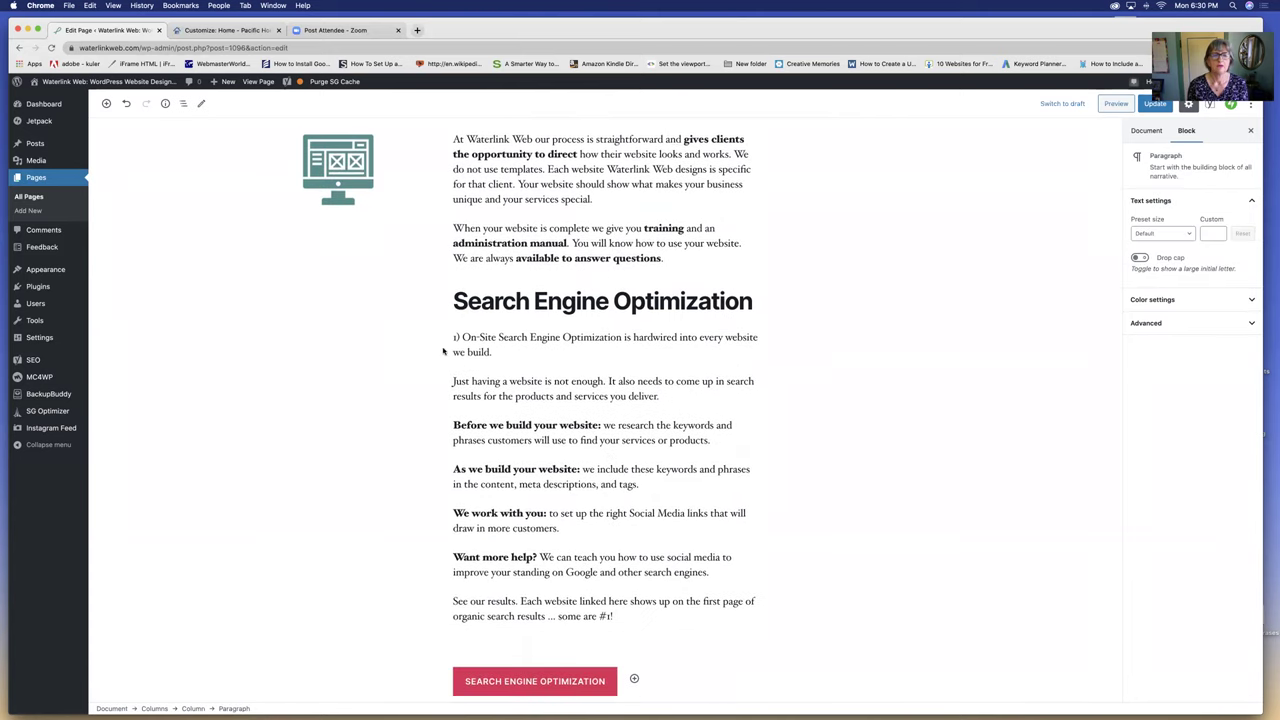
drag(452, 337, 650, 690)
key(ctrl+c)
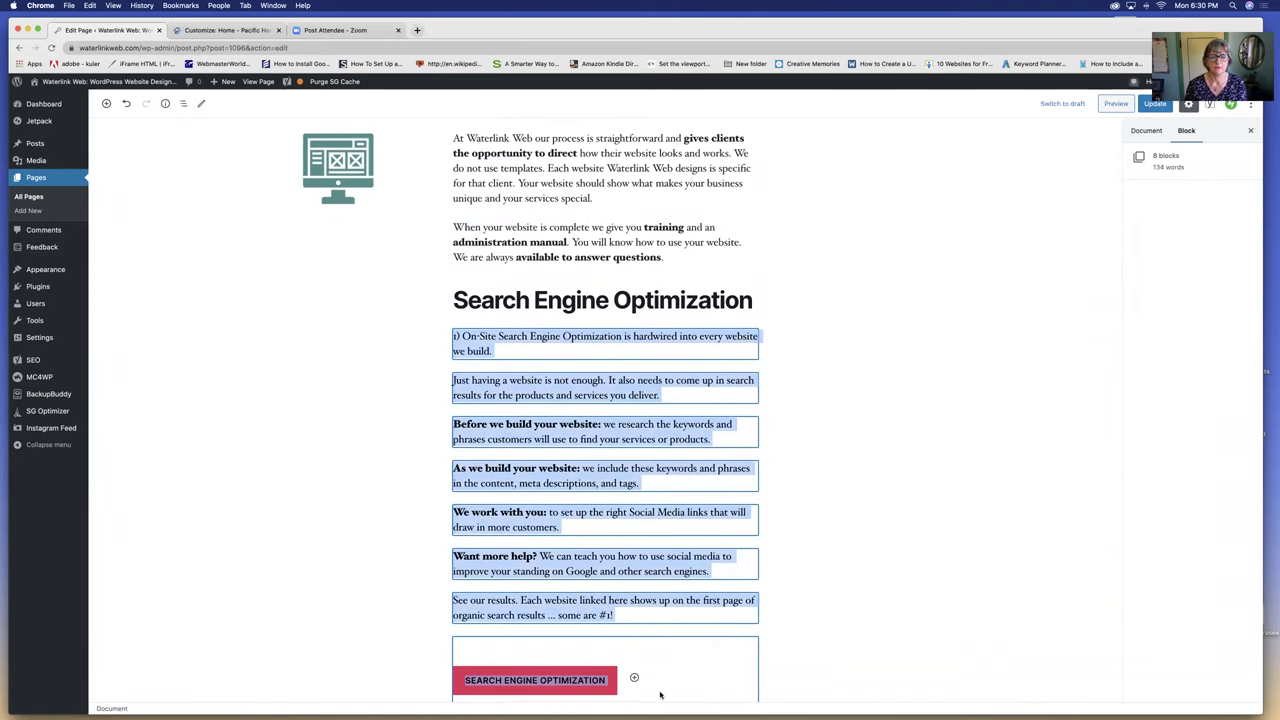
Step: Paste the SEO paragraphs and button into the right column's empty paragraph and update the page
scroll(707, 599, down, 1)
scroll(707, 597, down, 3)
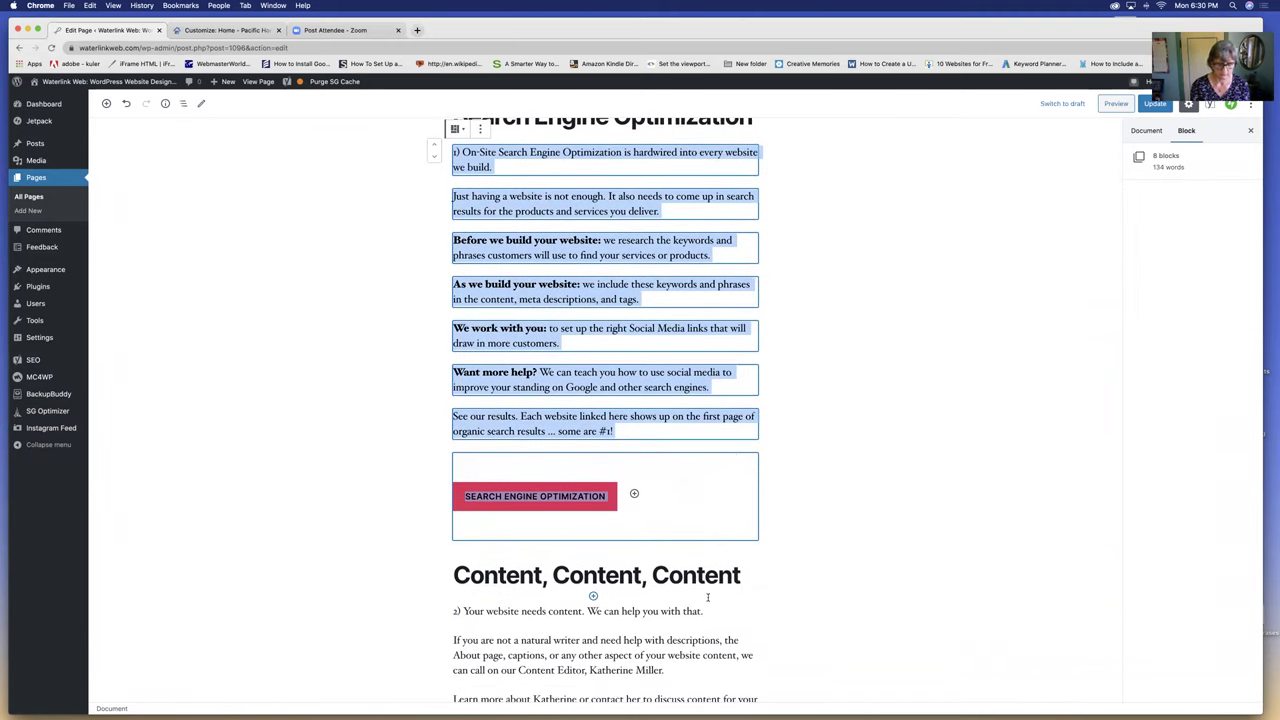
scroll(738, 474, up, 9)
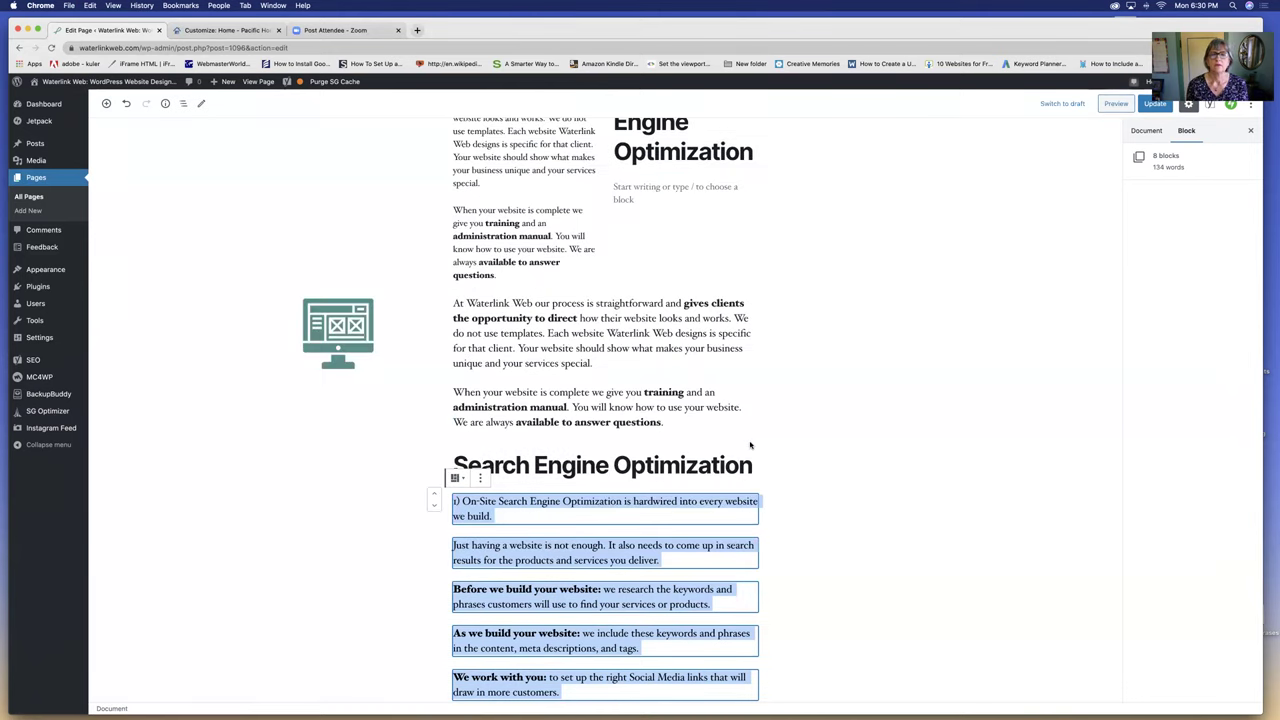
click(616, 286)
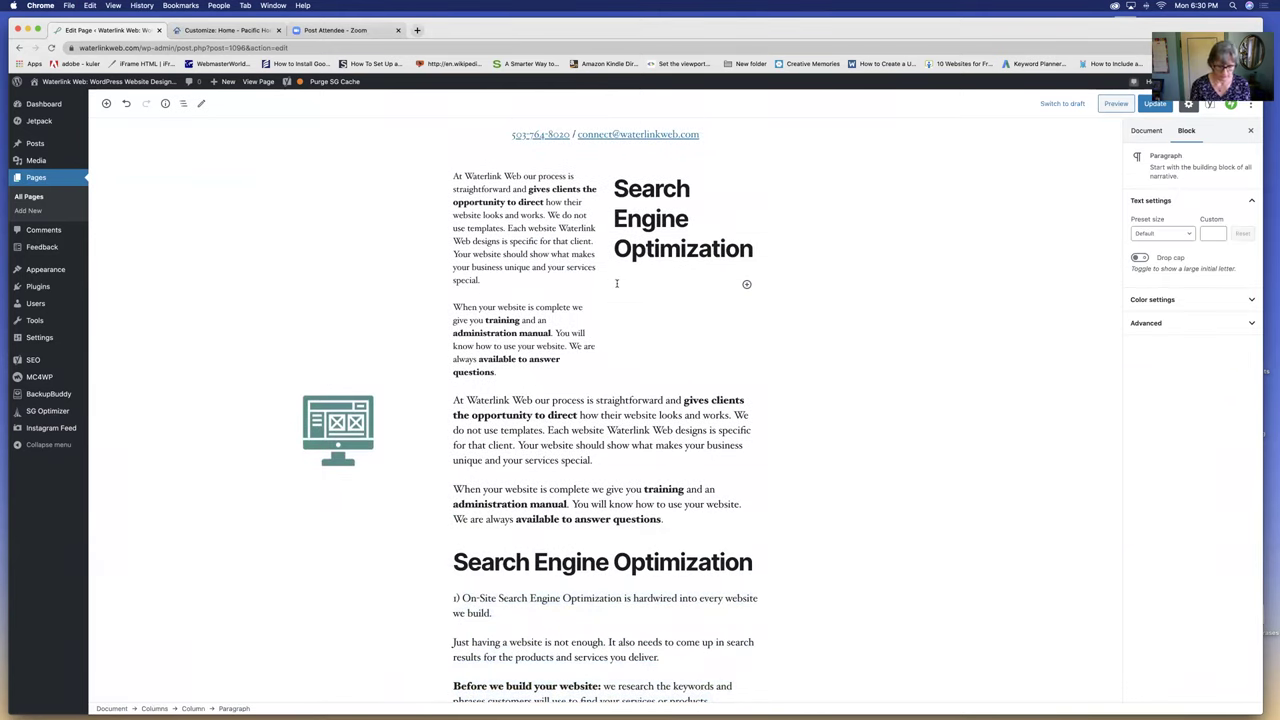
key(ctrl+v)
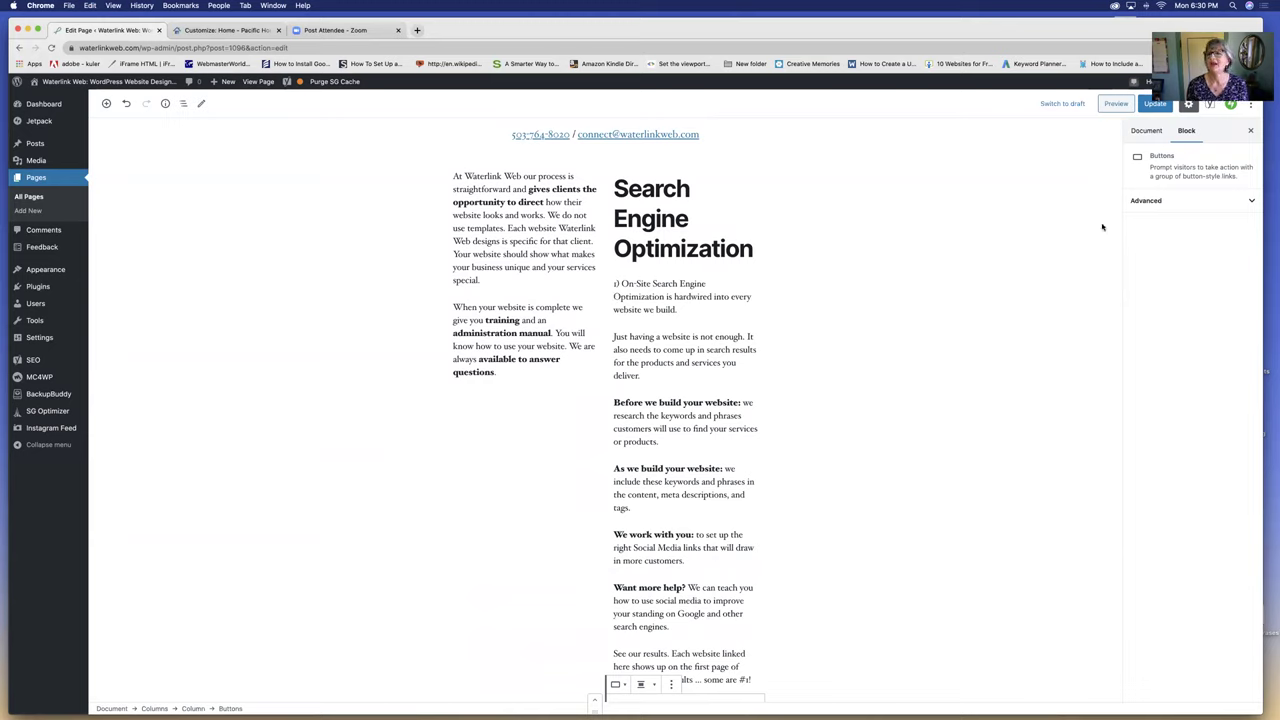
click(1086, 182)
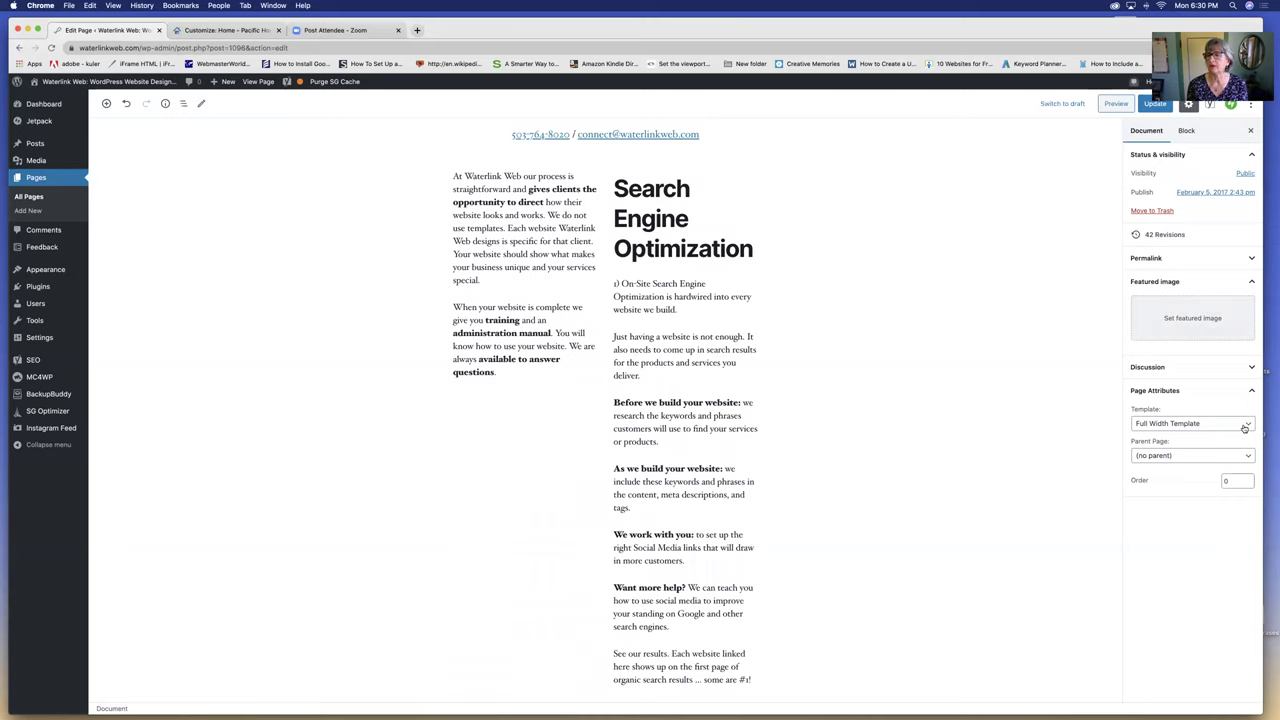
scroll(1033, 172, up, 1)
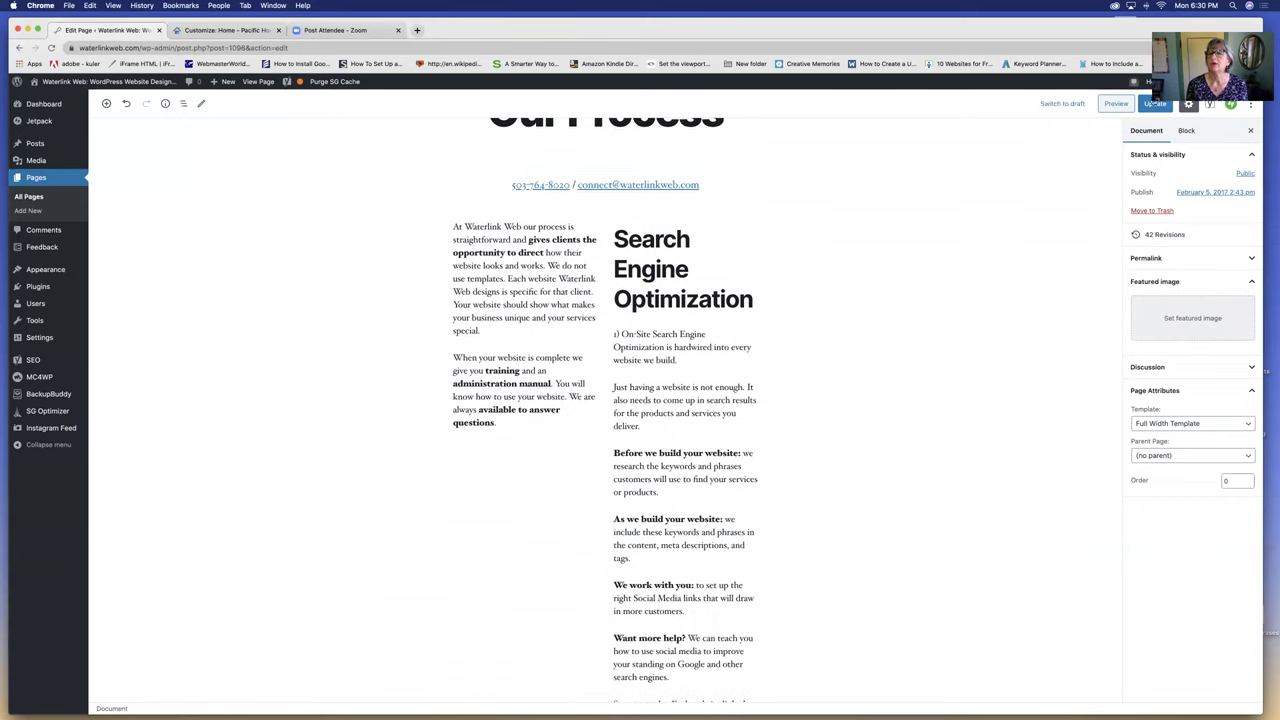
click(1152, 105)
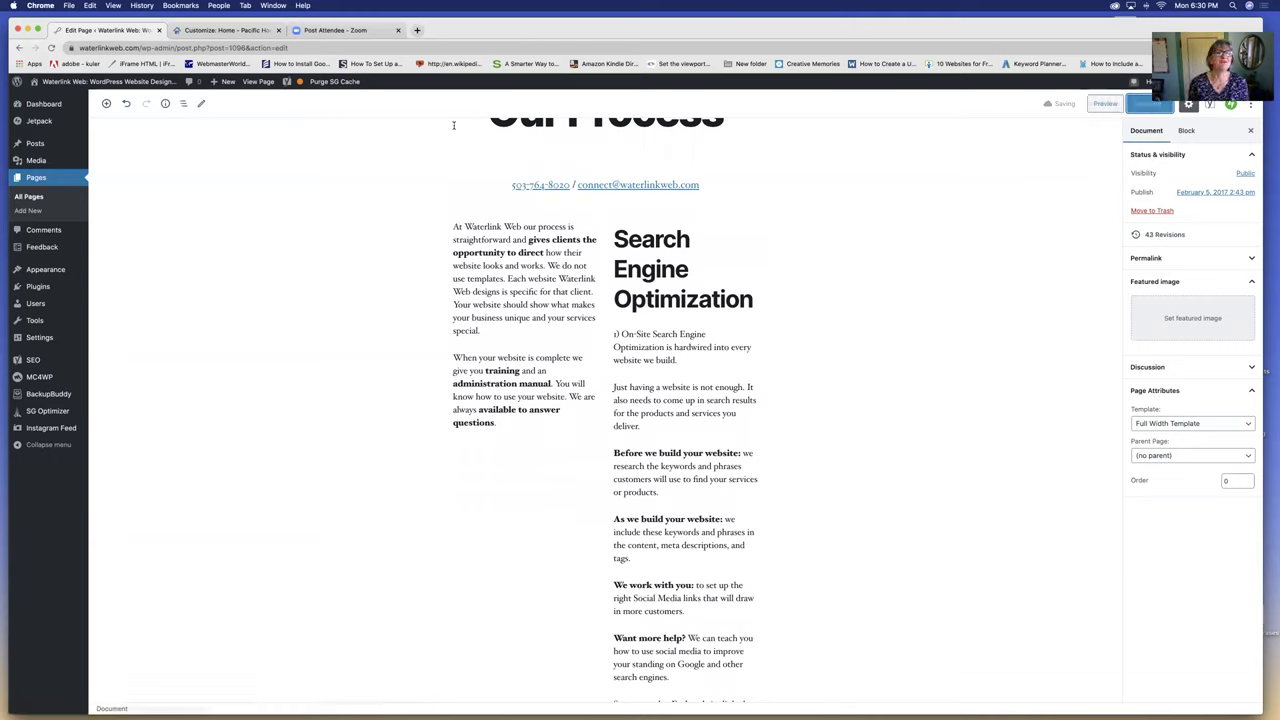
Step: View the live Our Process page and scroll through its side-by-side intro and SEO columns
click(265, 84)
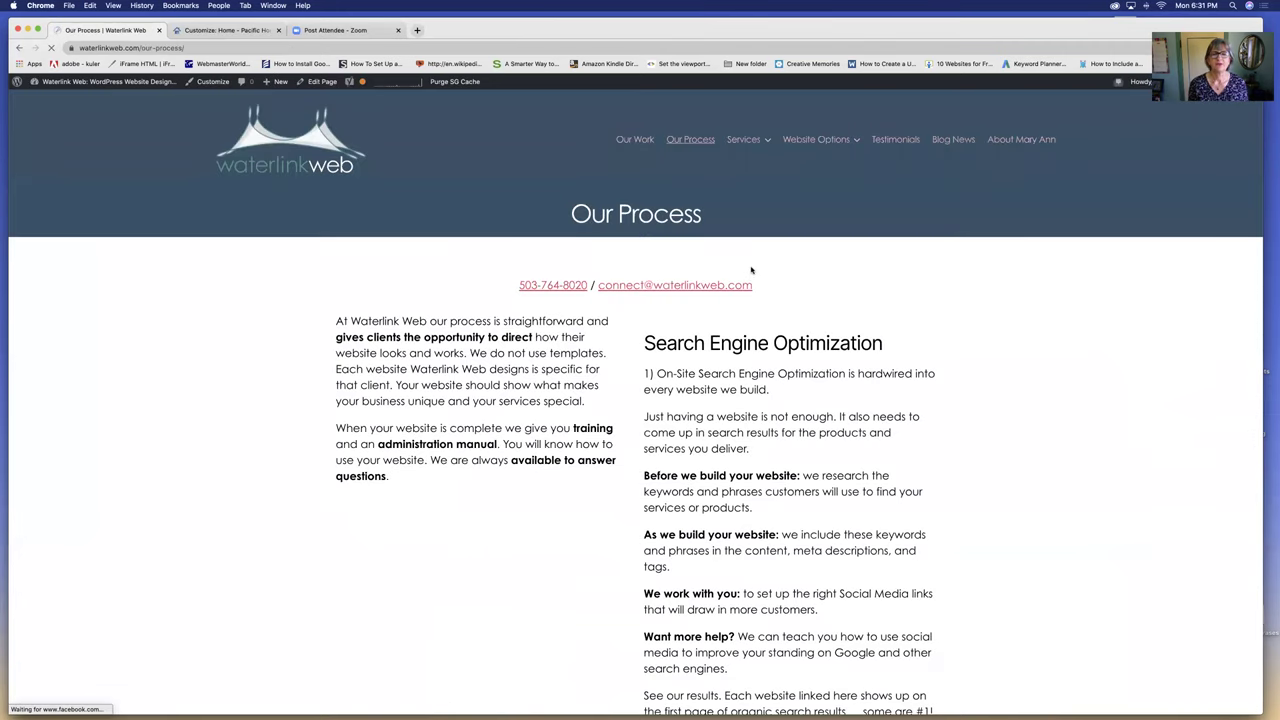
scroll(751, 270, down, 2)
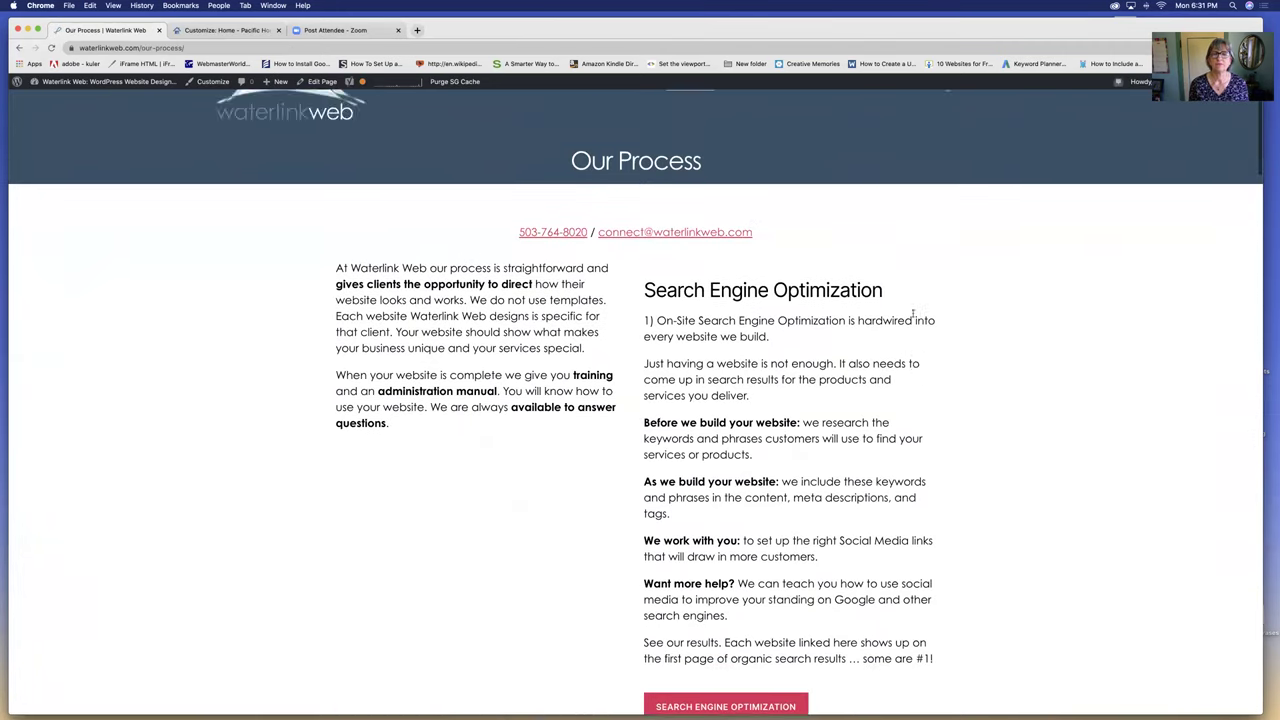
scroll(912, 314, down, 5)
scroll(912, 316, up, 4)
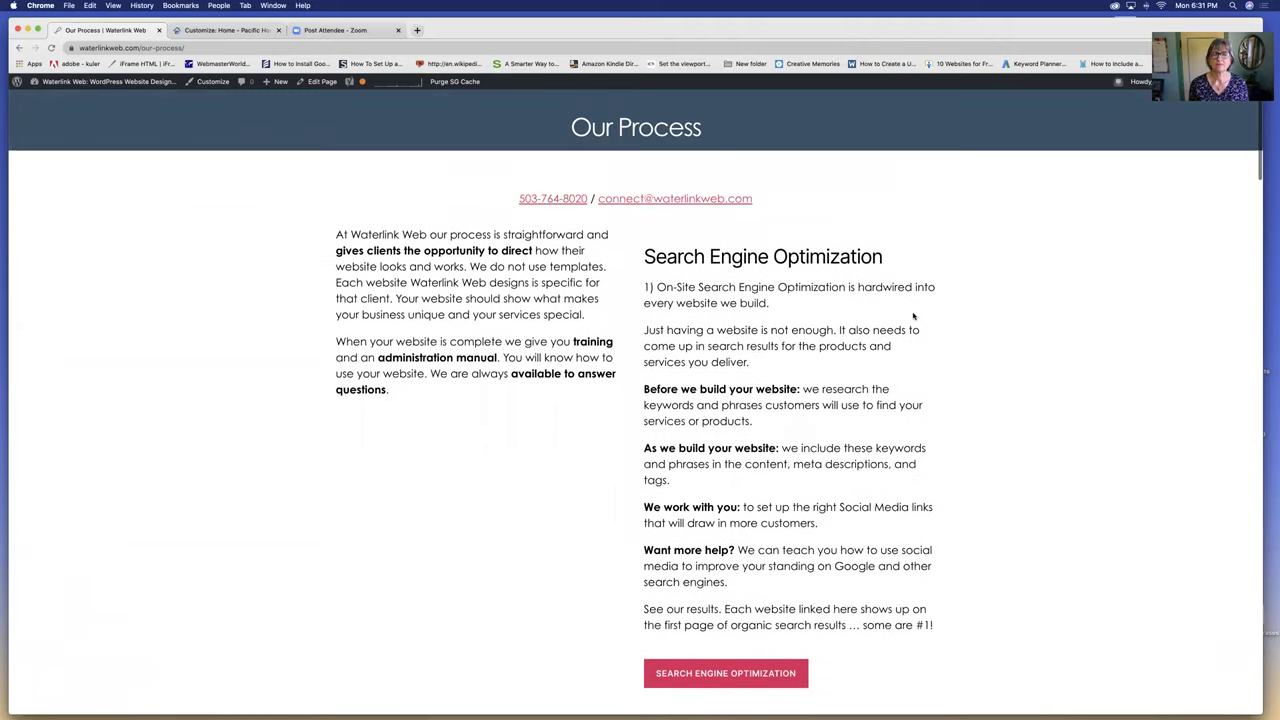
scroll(912, 316, up, 1)
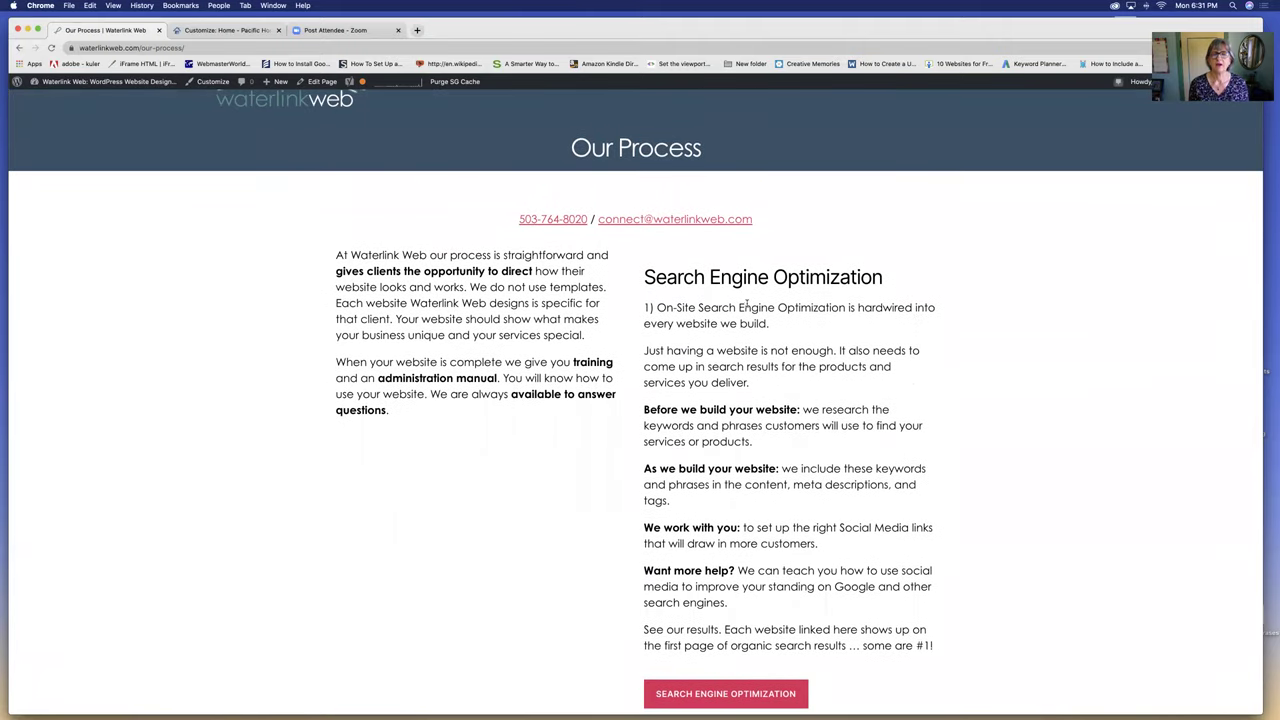
scroll(746, 306, down, 5)
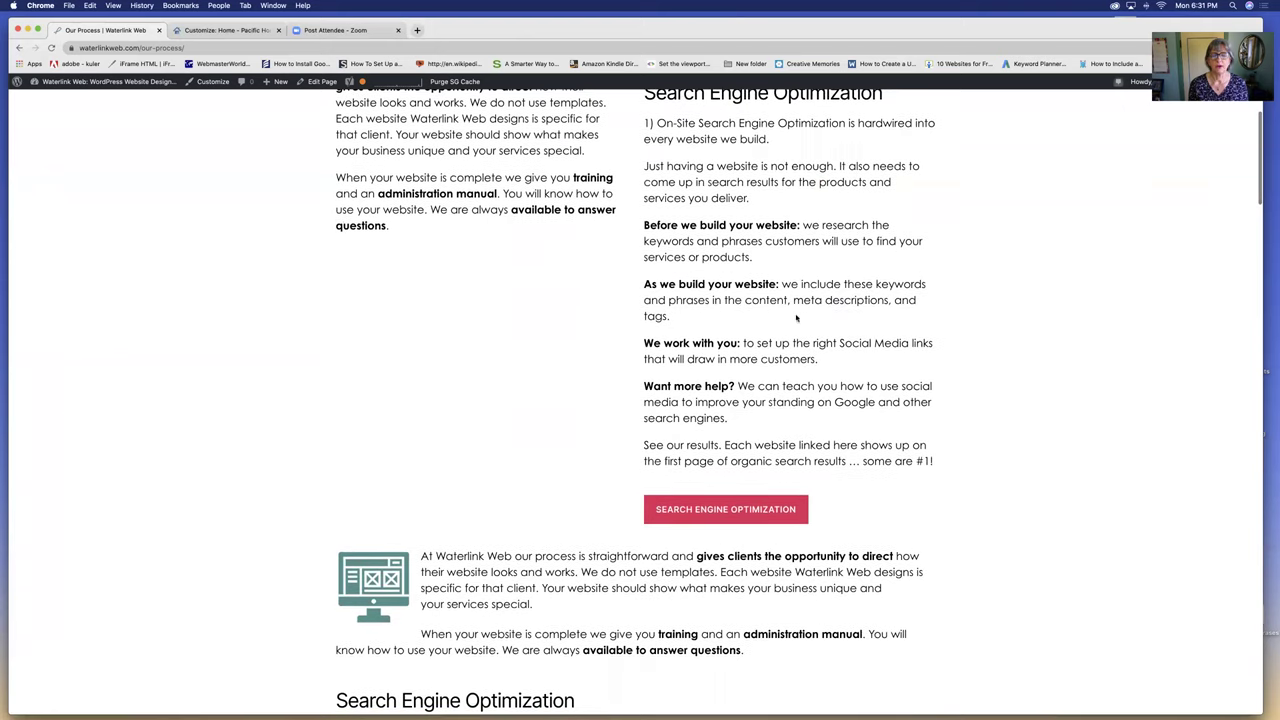
scroll(788, 313, down, 2)
scroll(470, 296, up, 7)
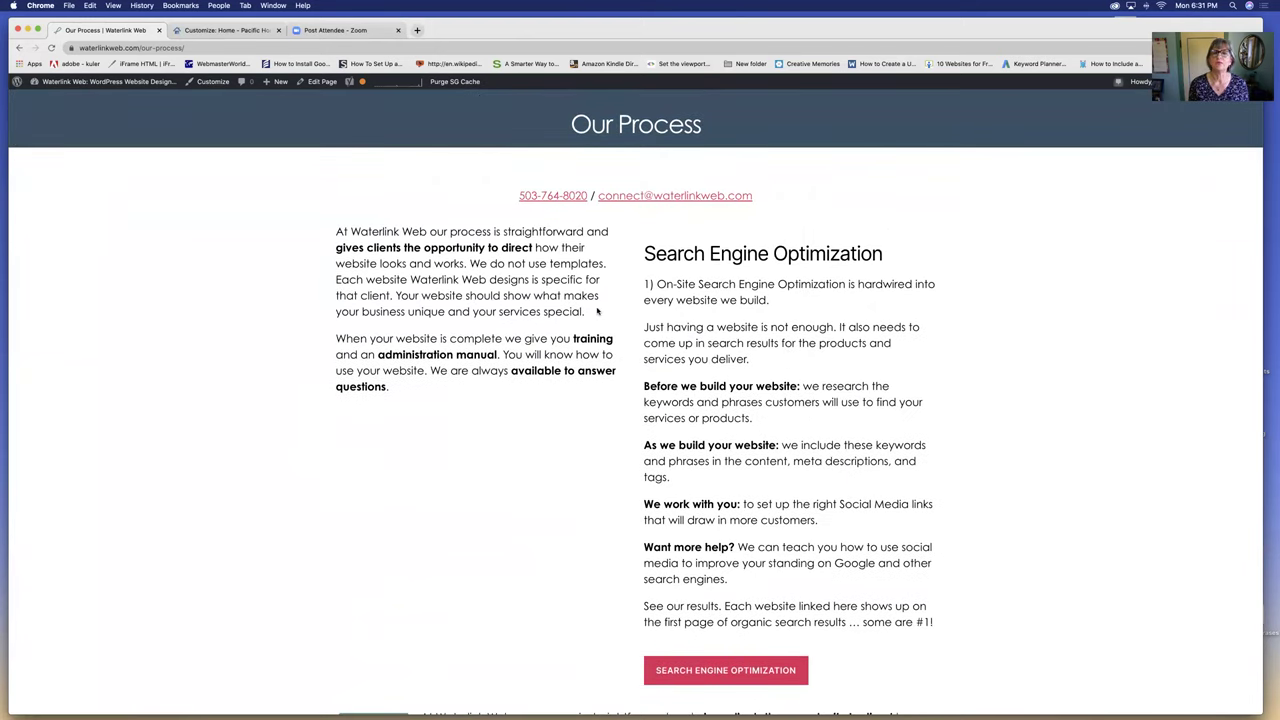
Step: Back in the editor, remove the red Search Engine Optimization button and the 'See our results' paragraph
click(317, 84)
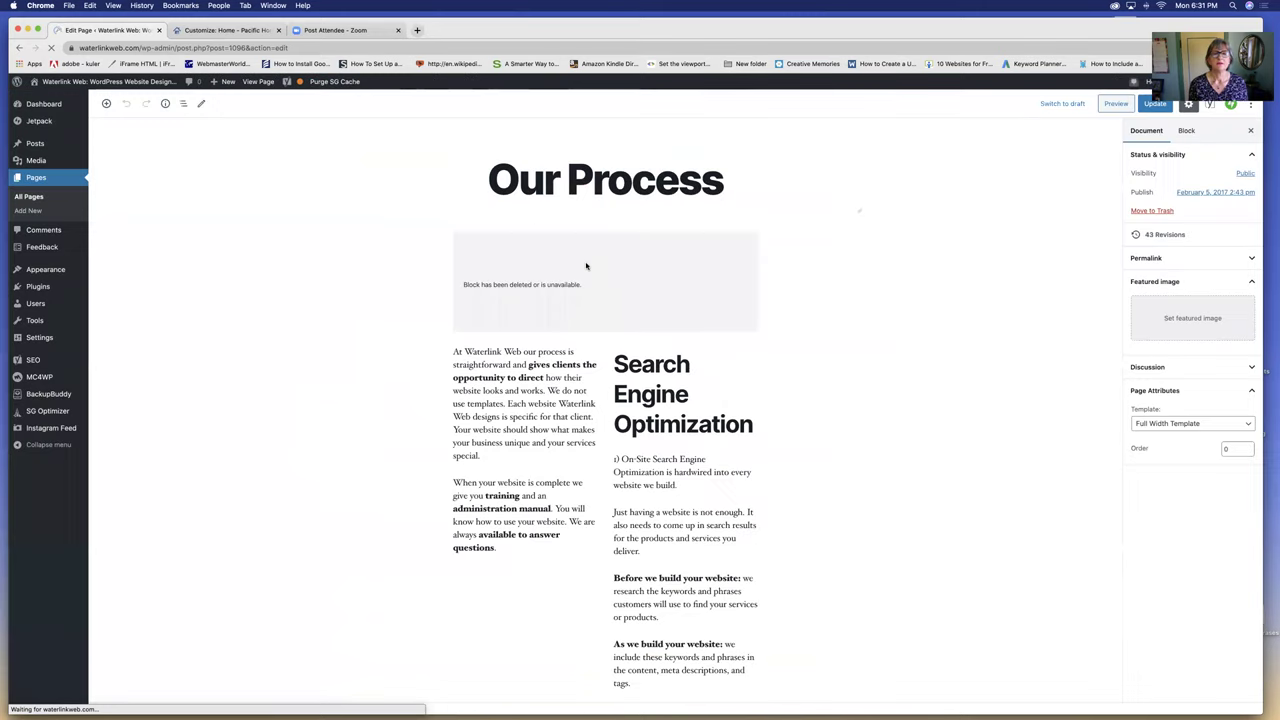
scroll(586, 266, down, 1)
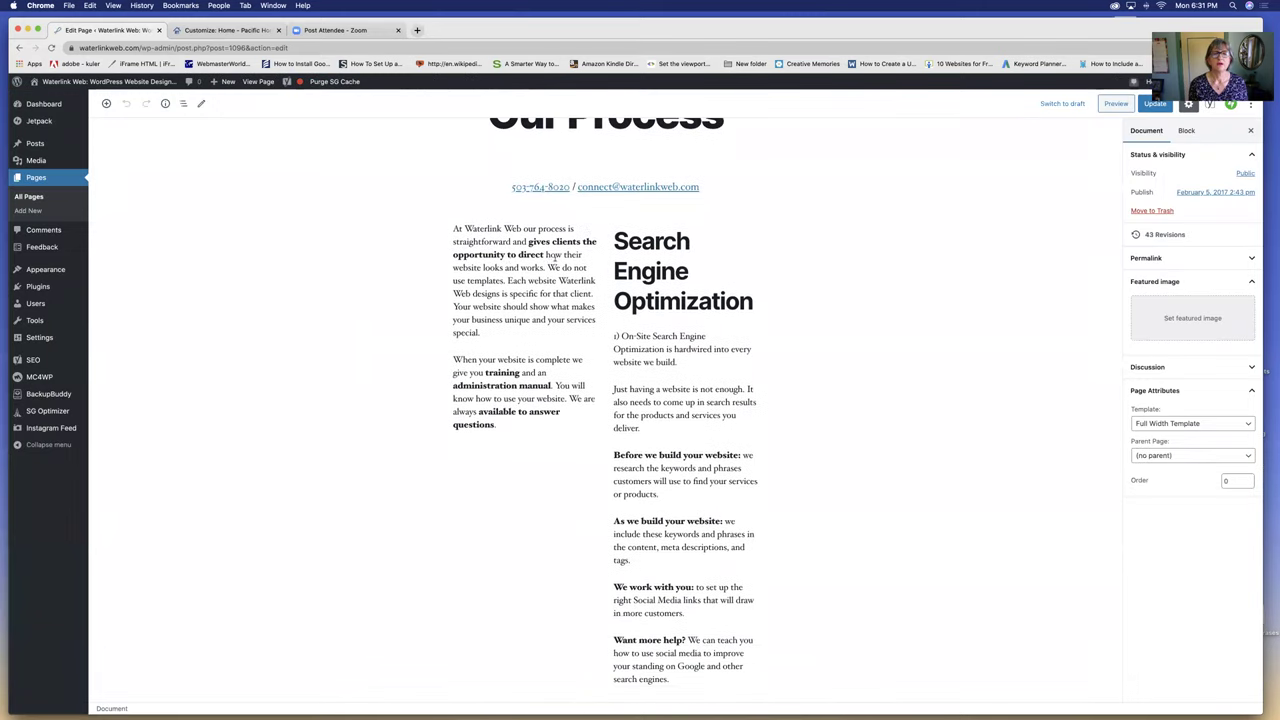
click(509, 256)
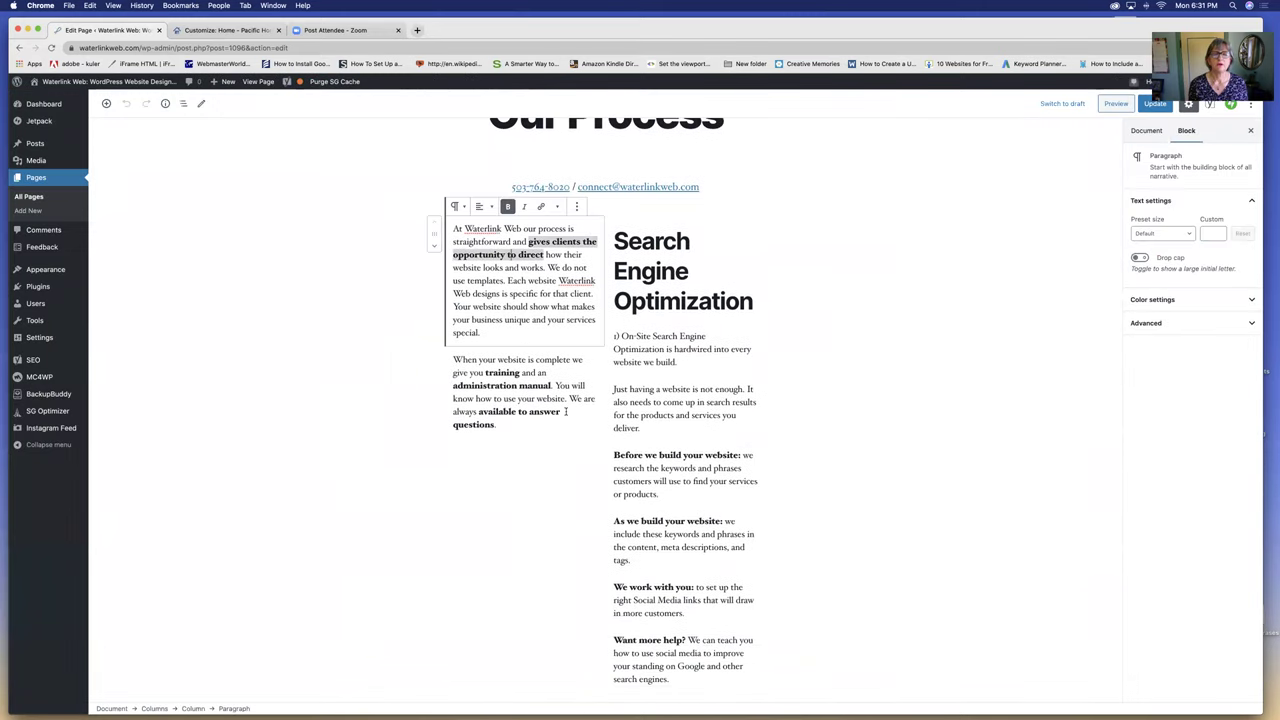
scroll(584, 443, down, 4)
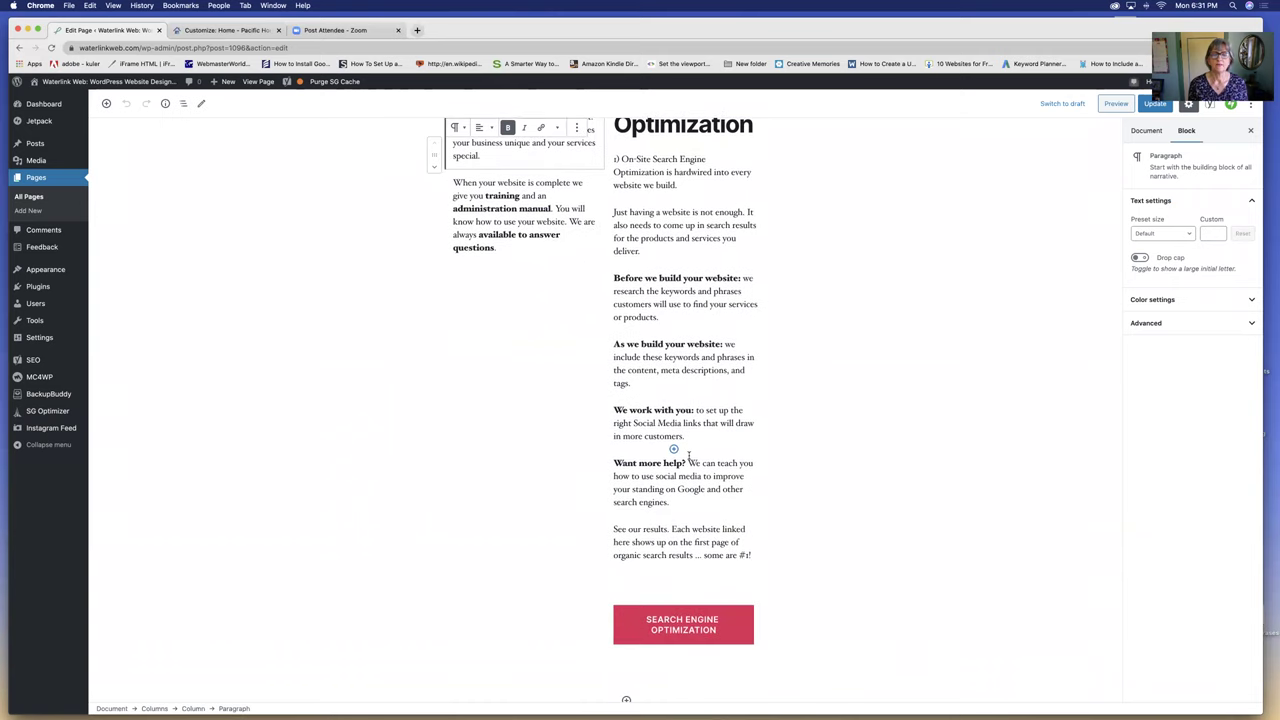
scroll(697, 538, up, 6)
scroll(690, 500, down, 11)
click(679, 428)
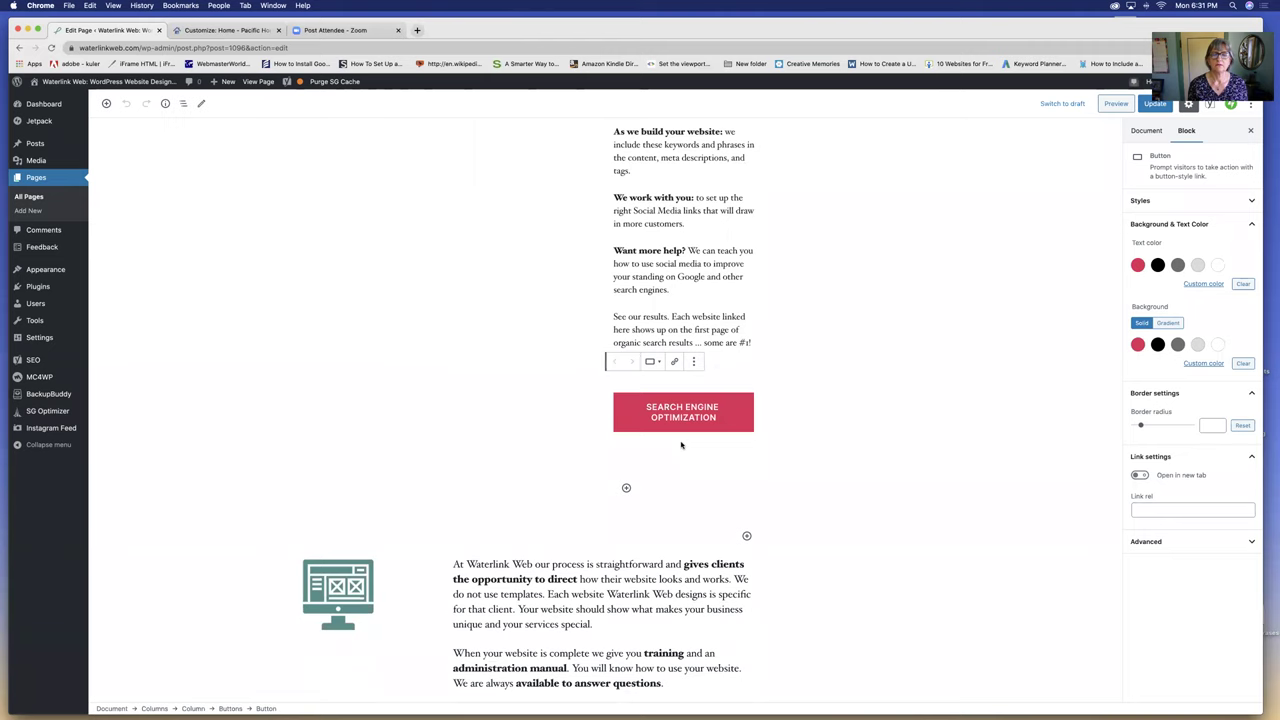
click(693, 361)
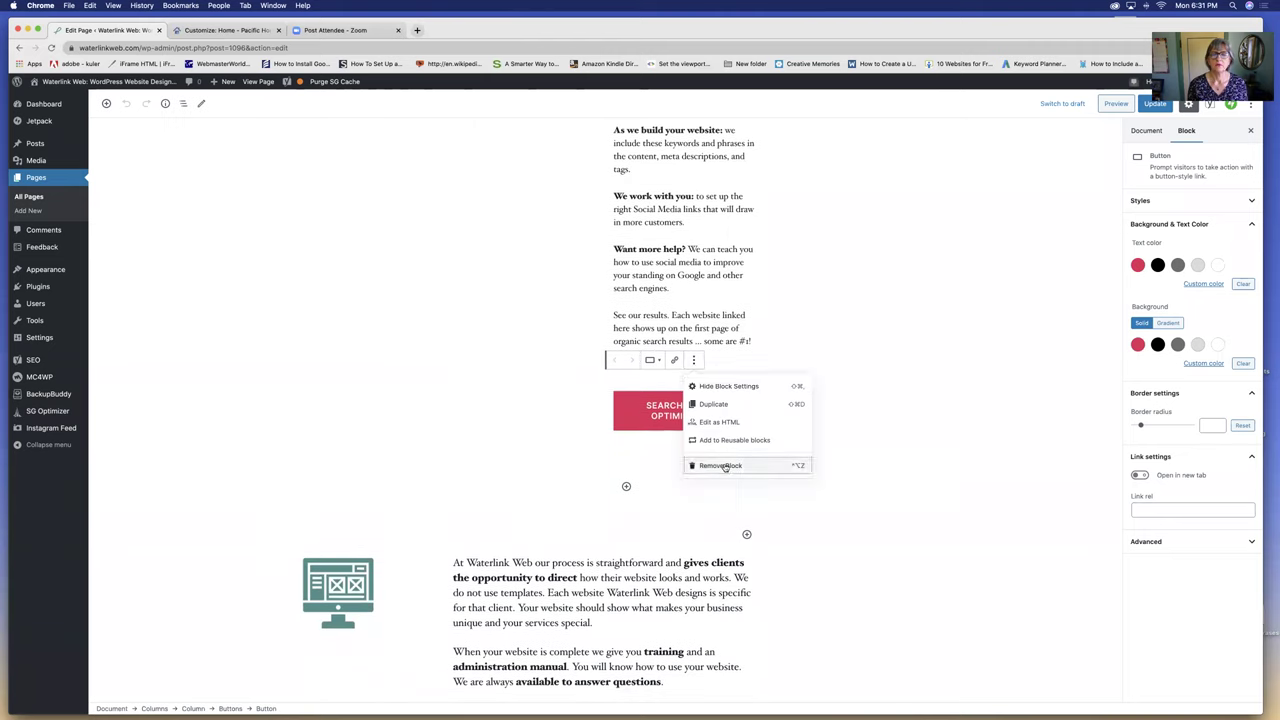
click(724, 467)
click(735, 292)
click(758, 452)
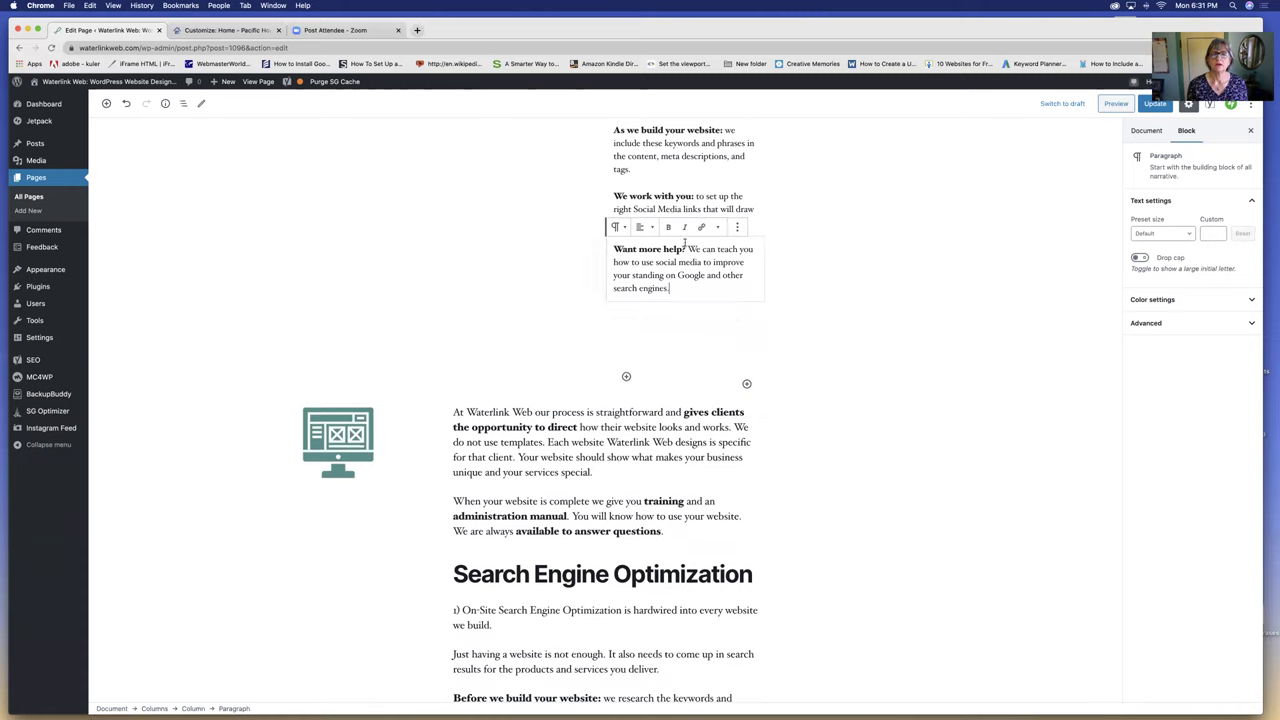
Step: Remove the 'Want more help?', 'We work with you' and 'As we build your website' paragraphs
scroll(698, 294, up, 6)
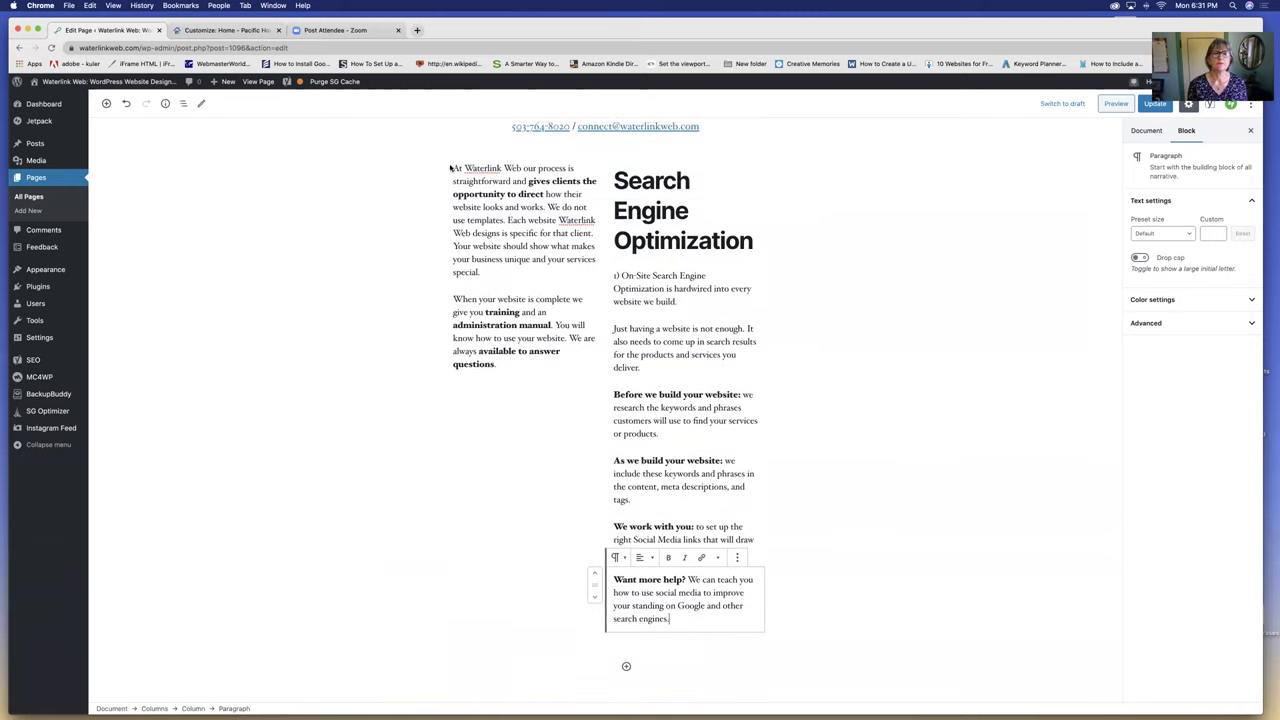
drag(461, 174, 813, 605)
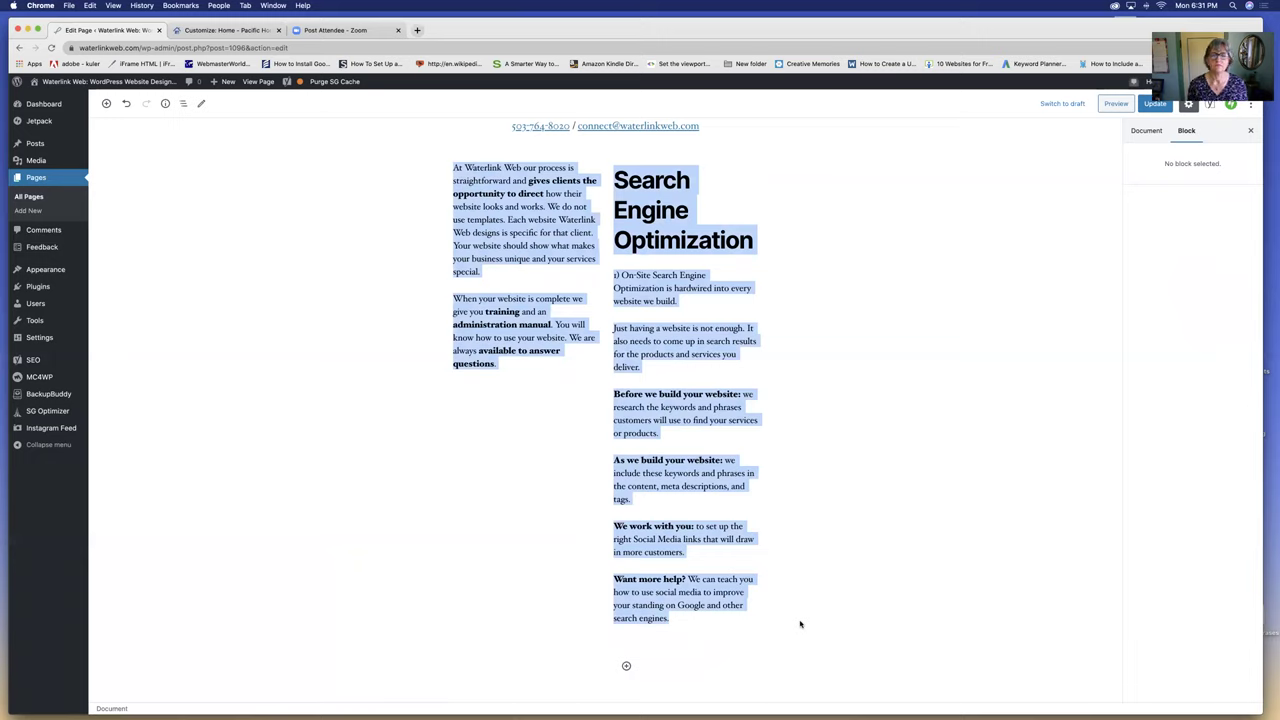
click(697, 603)
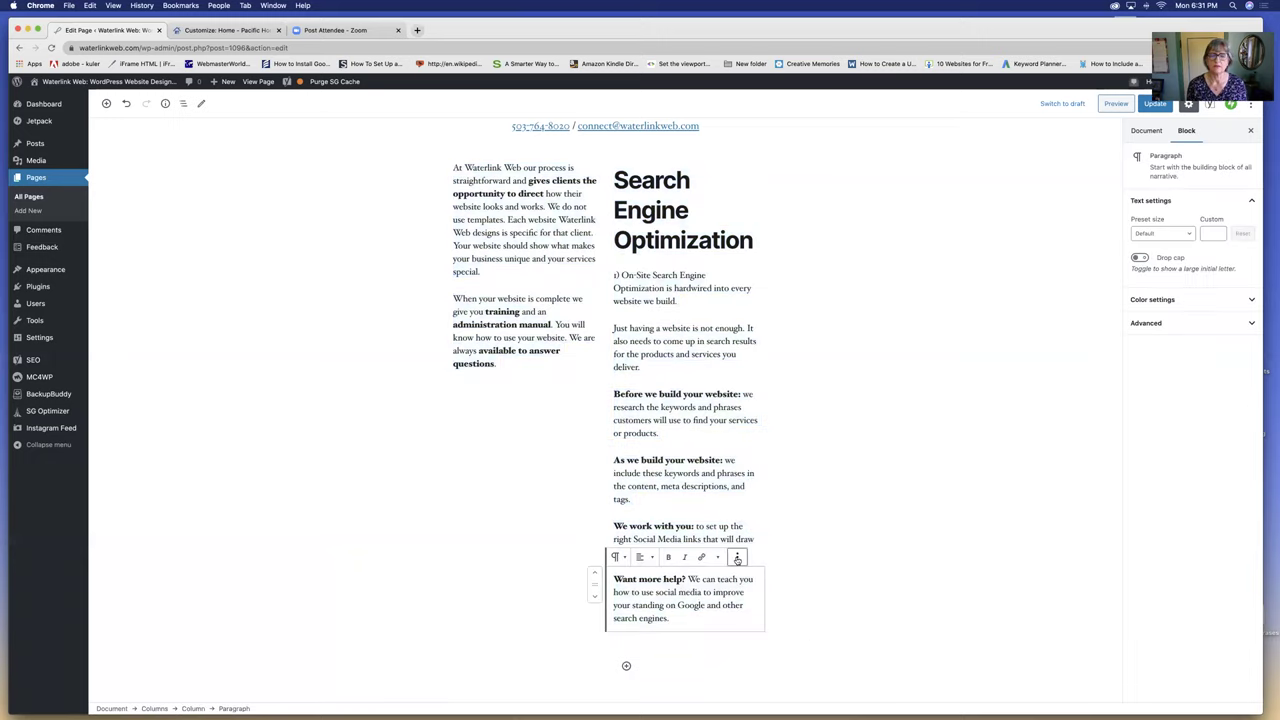
click(737, 557)
click(762, 531)
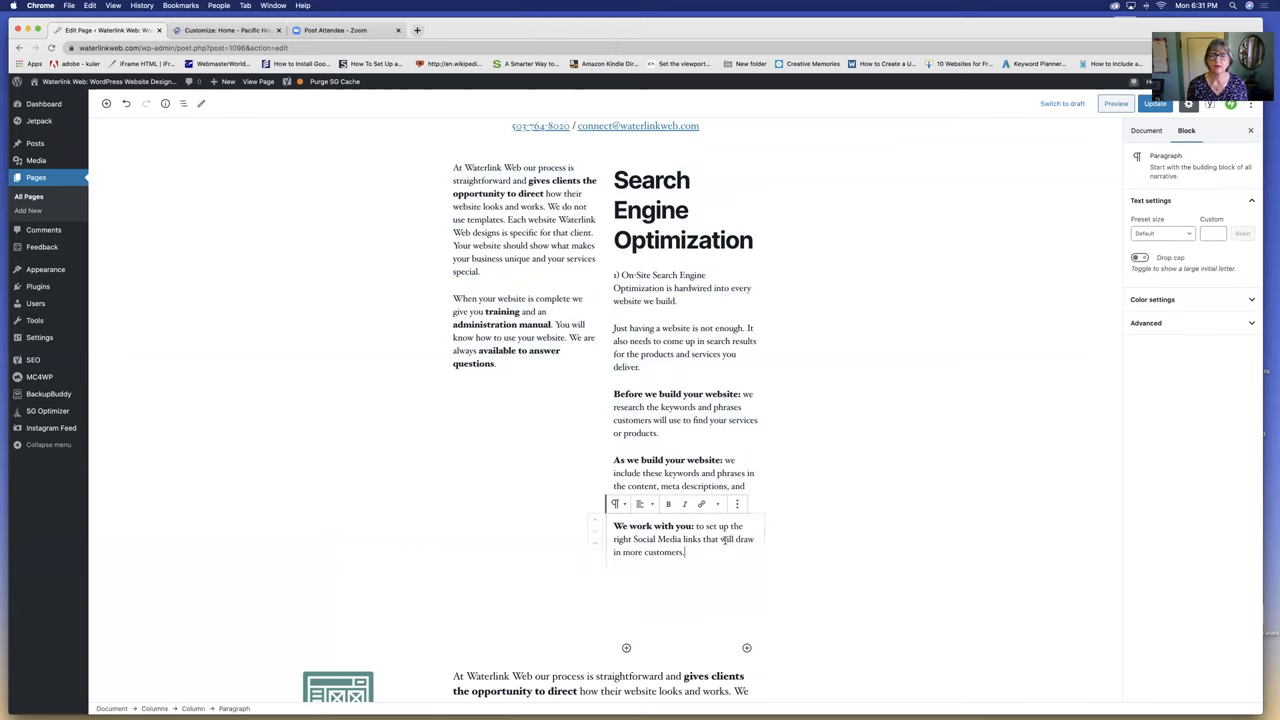
click(736, 504)
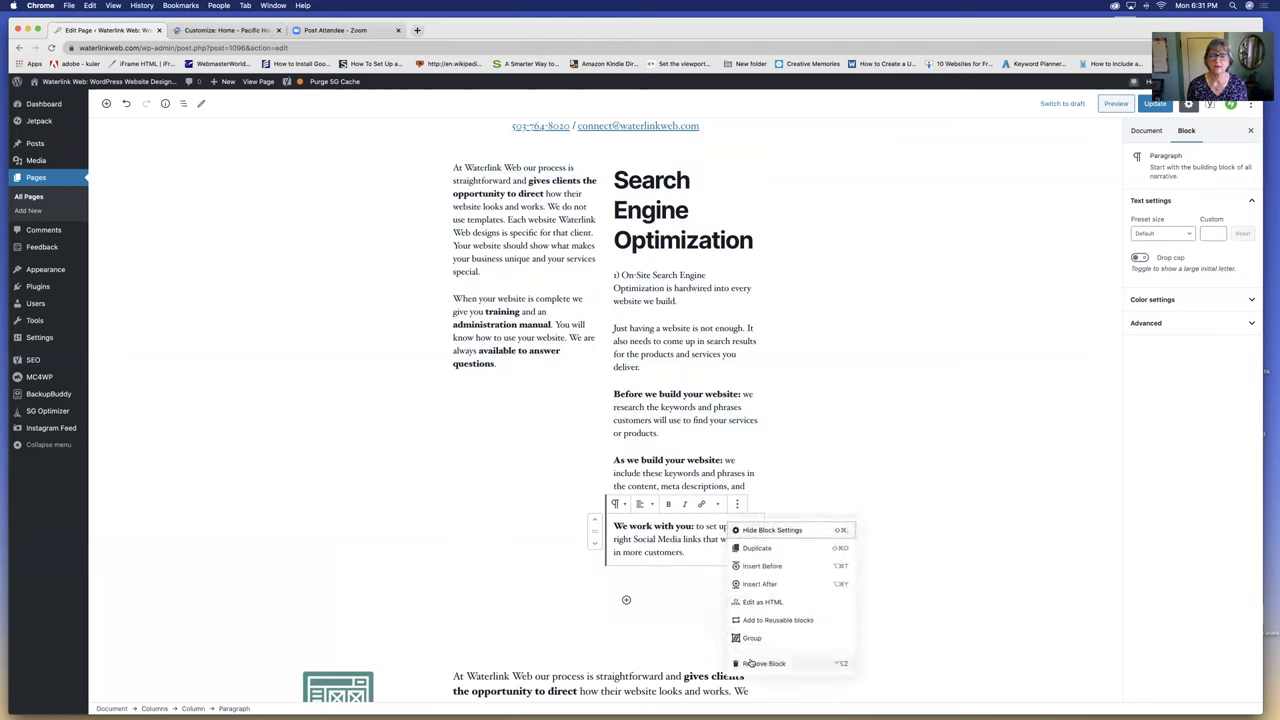
click(765, 662)
click(738, 442)
click(764, 598)
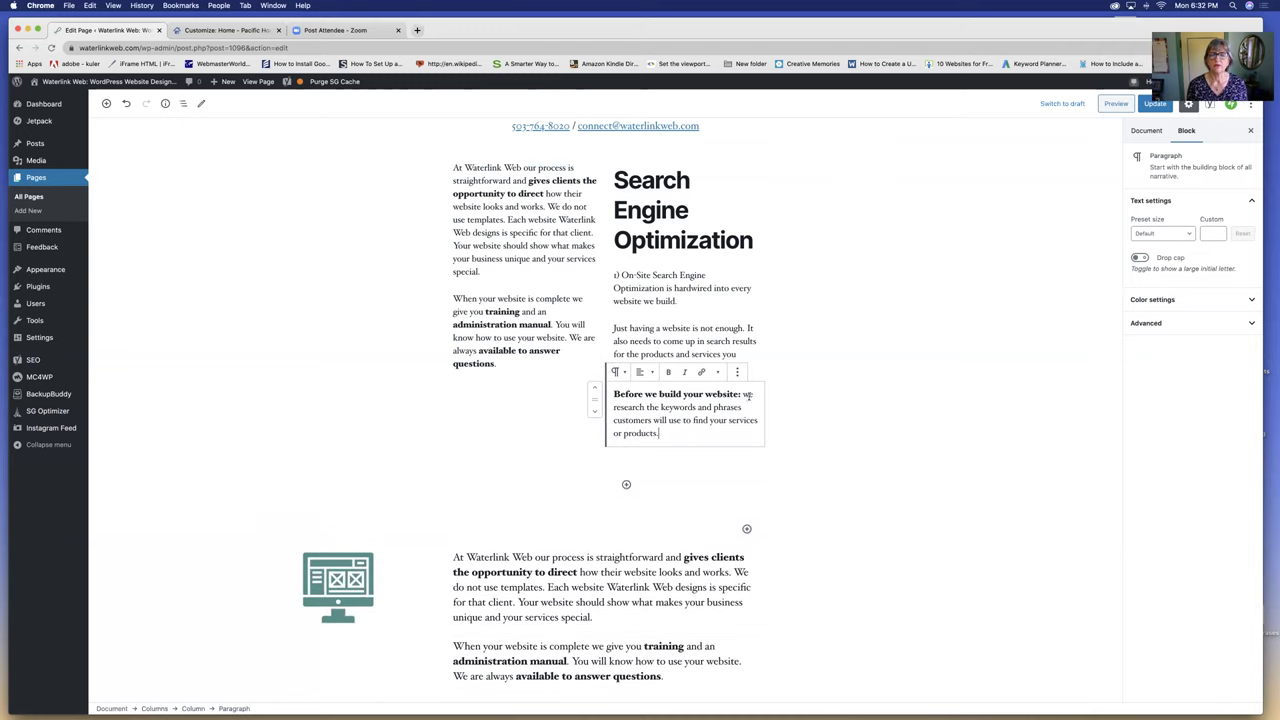
Step: Remove the 'Before we build', 'Just having a website', '1) On-Site' paragraphs and the SEO heading
click(738, 372)
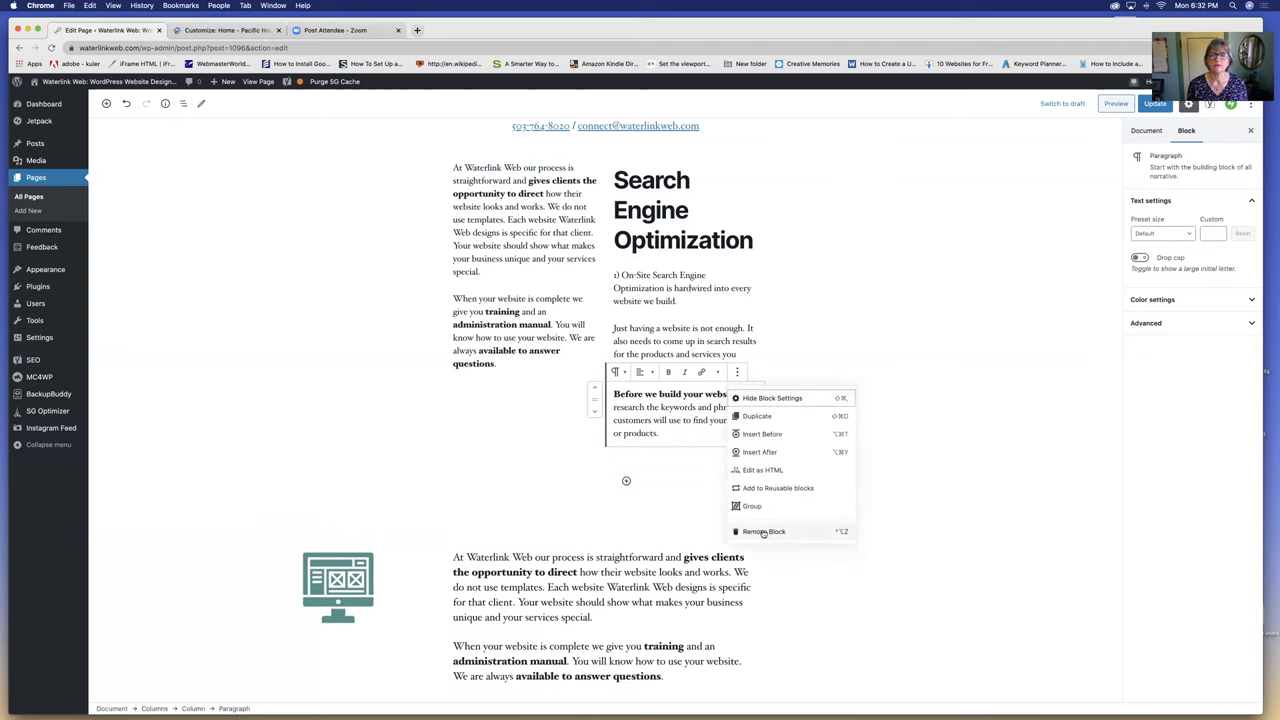
click(763, 532)
click(737, 305)
click(765, 466)
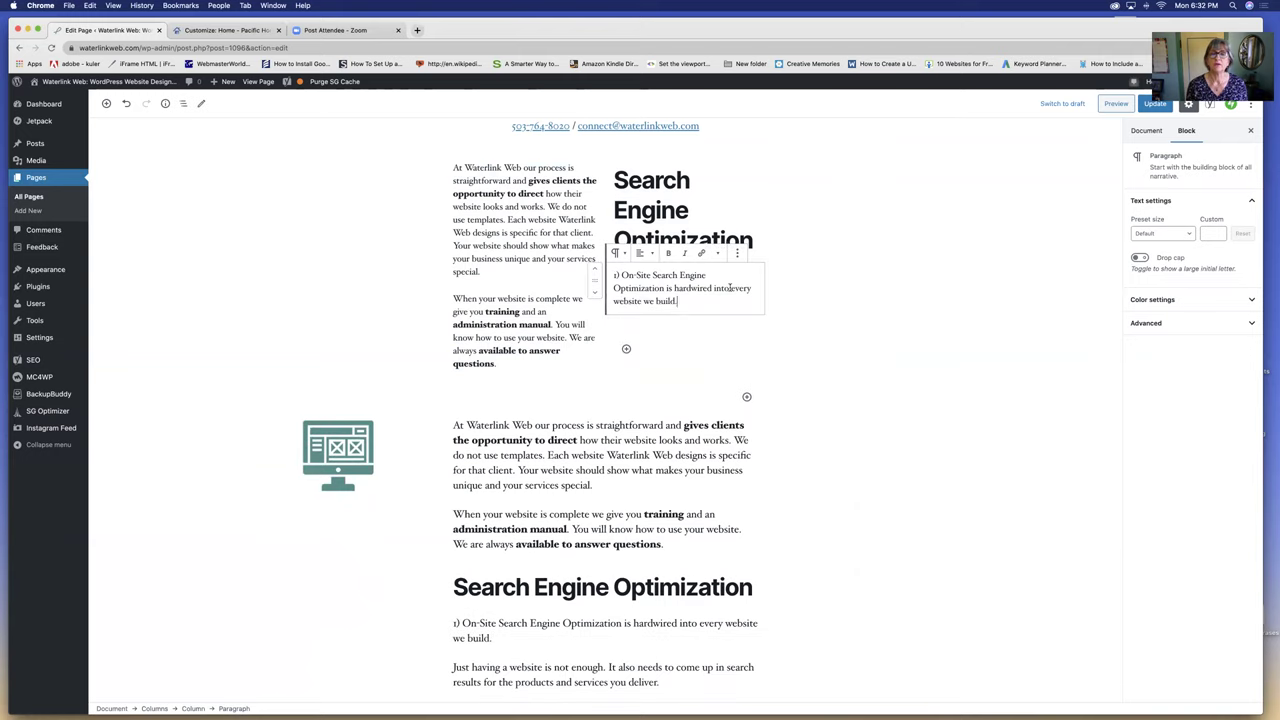
click(737, 253)
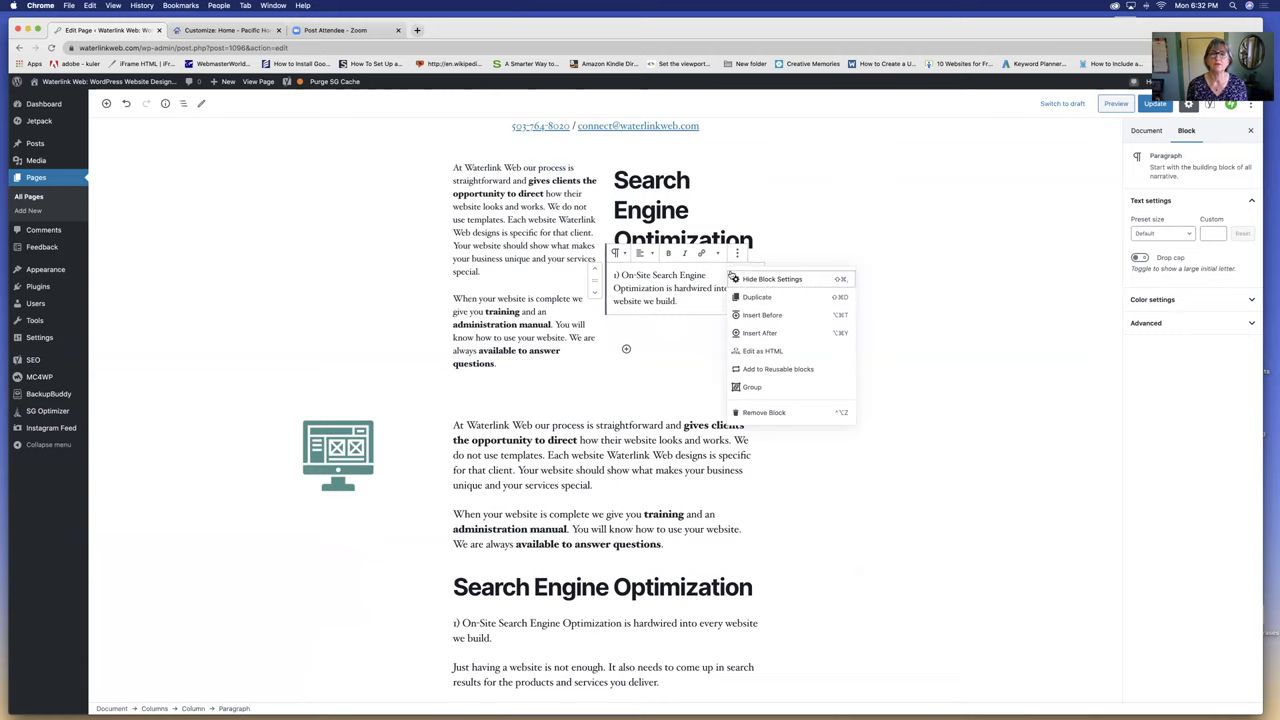
click(766, 413)
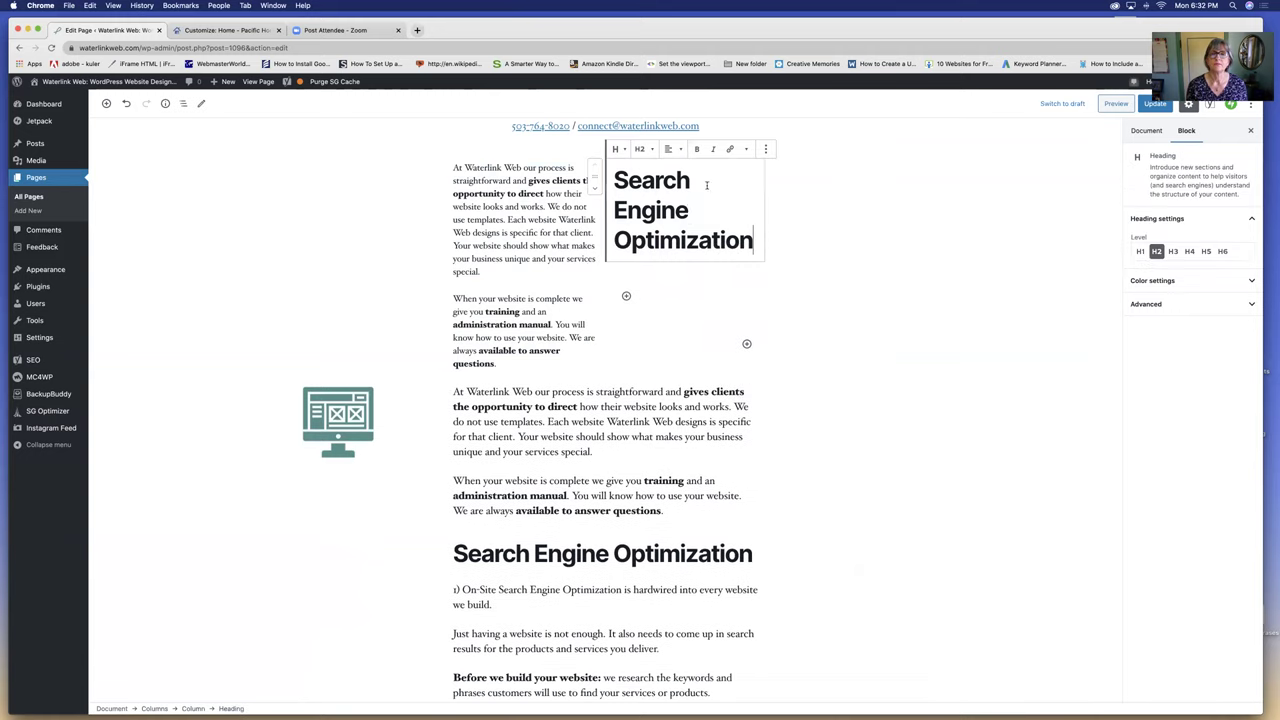
click(766, 149)
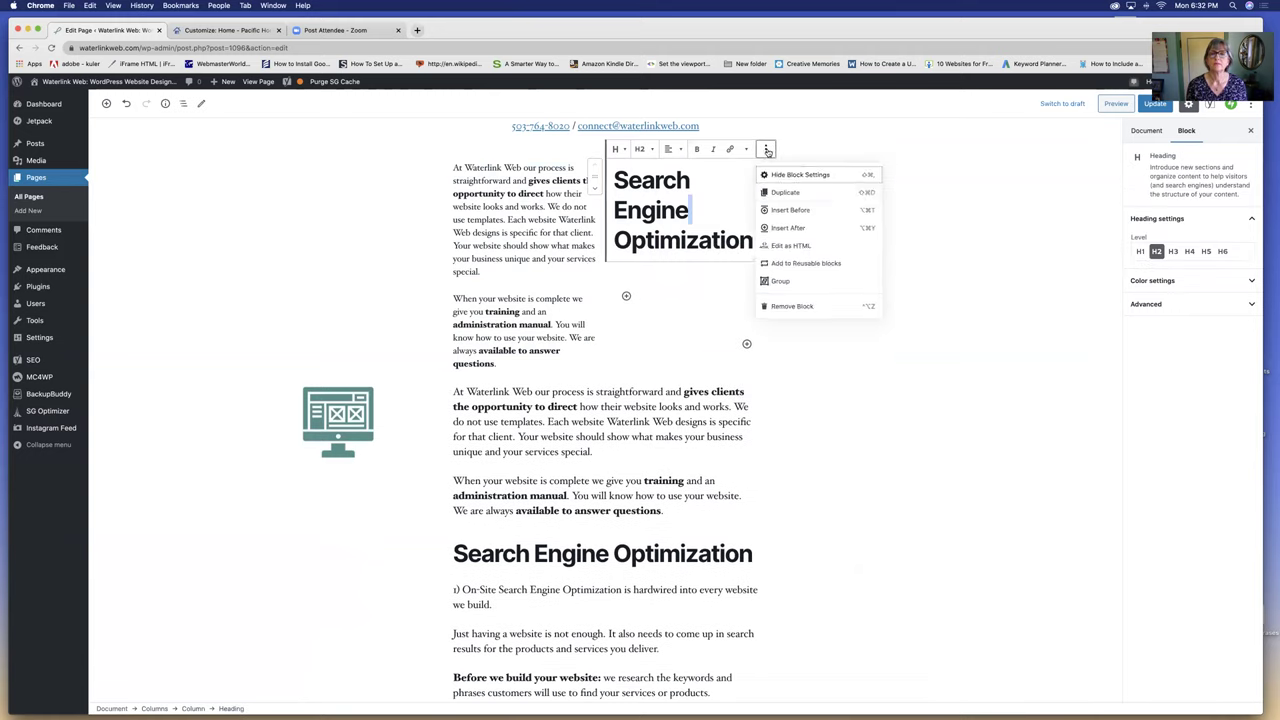
click(784, 310)
Step: Remove the left column's 'When your website' and 'At Waterlink Web' paragraphs, leaving the columns empty
click(503, 322)
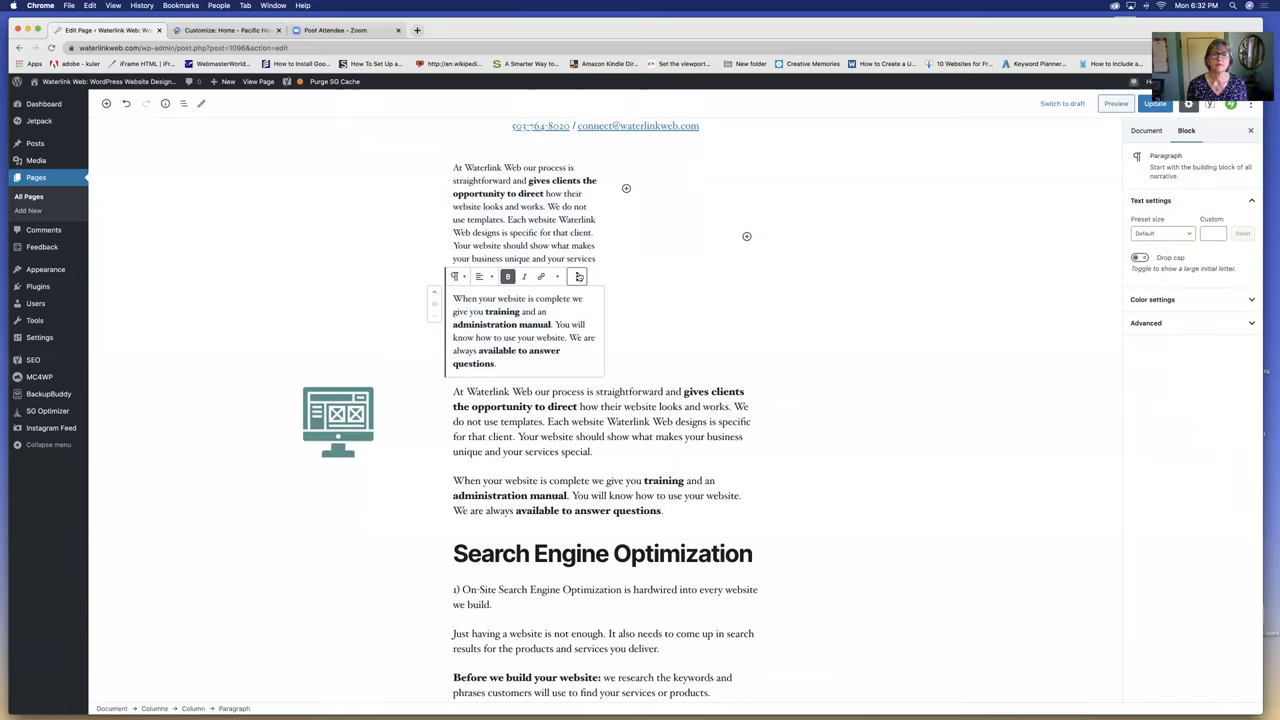
click(576, 276)
click(600, 433)
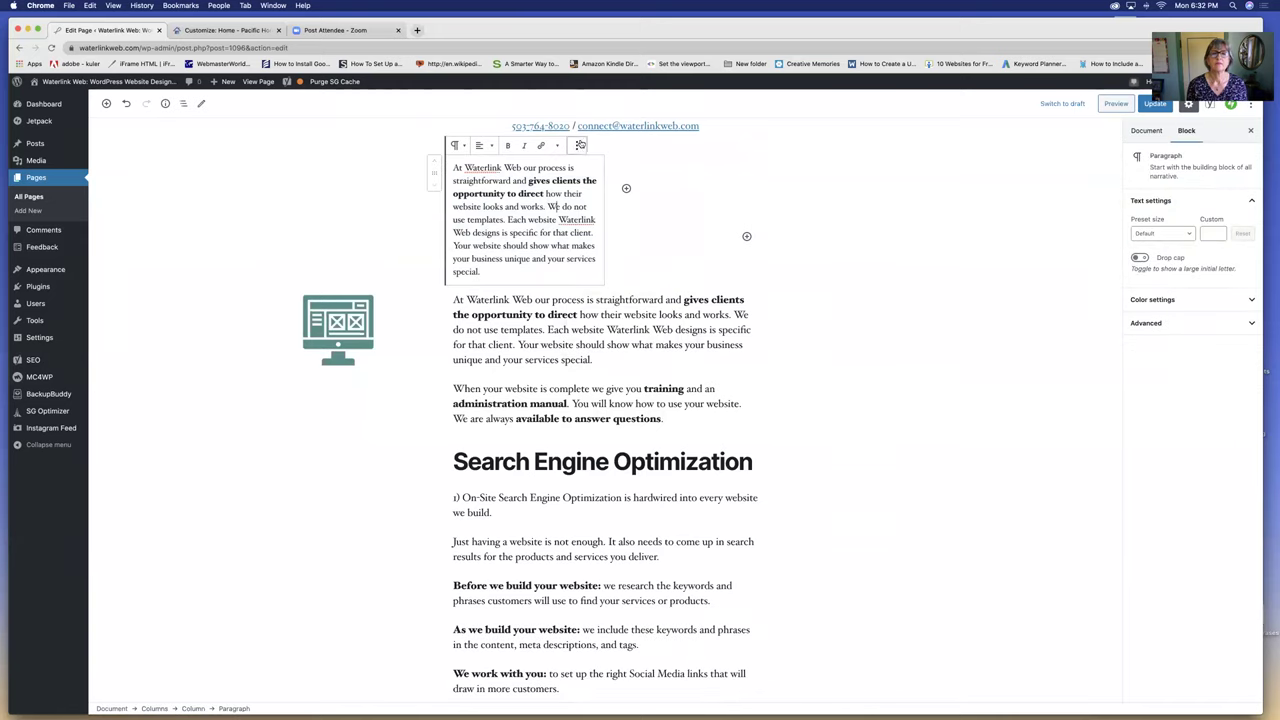
click(576, 146)
click(600, 305)
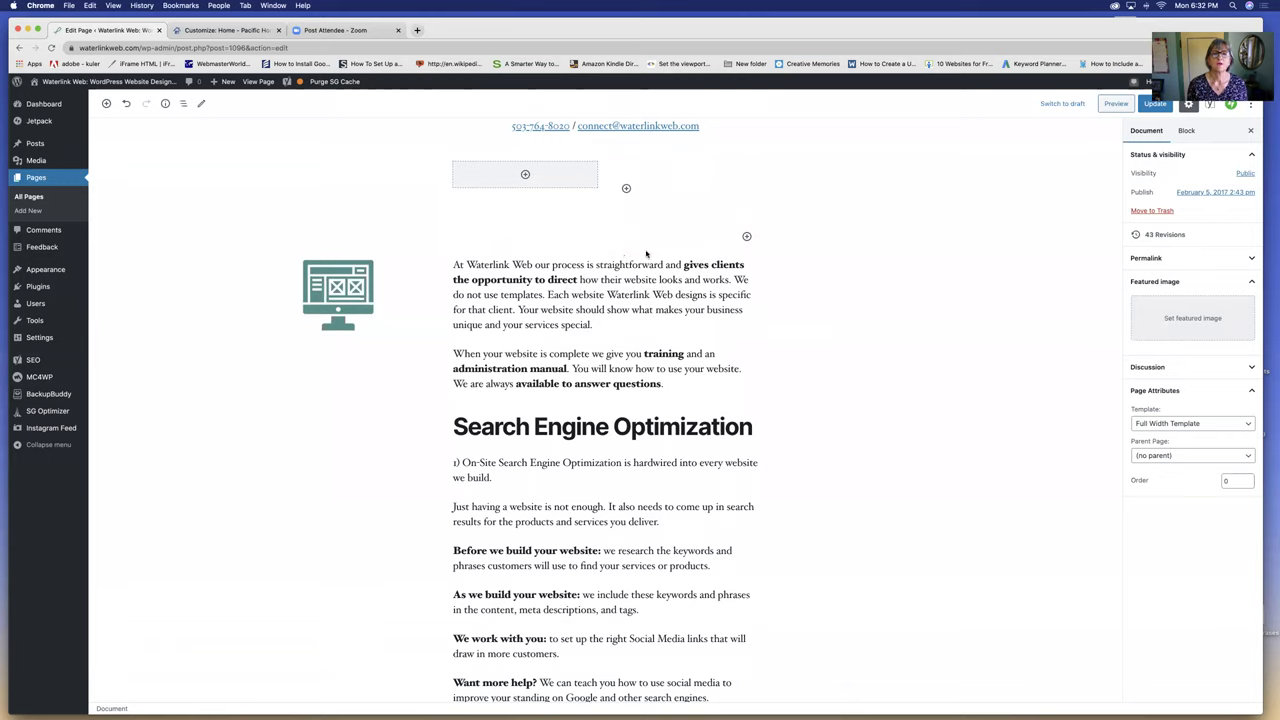
click(587, 262)
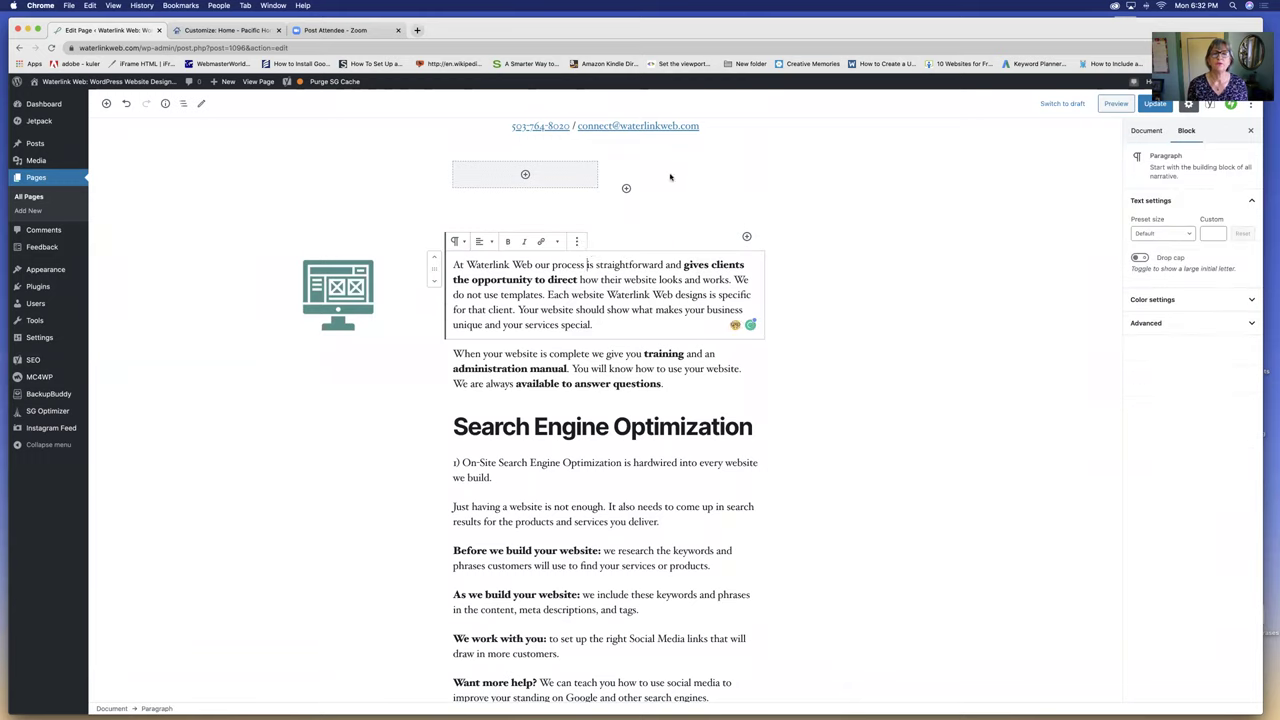
click(670, 177)
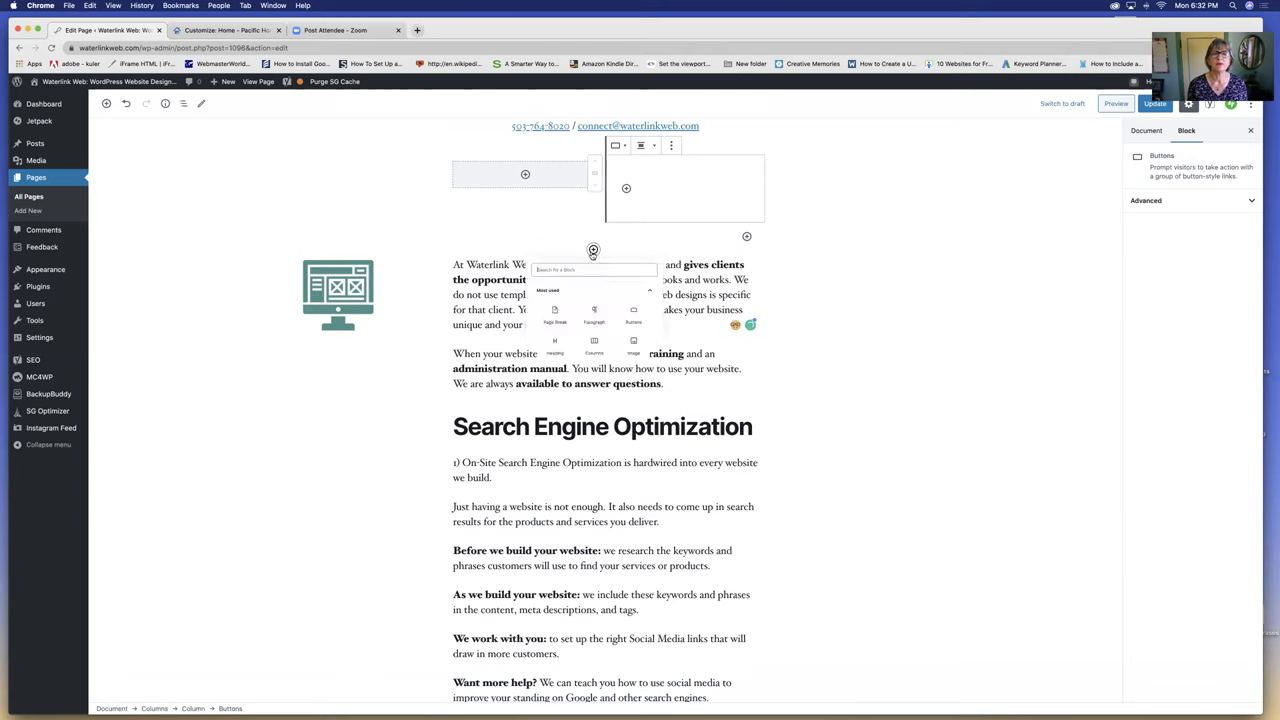
Step: Add and clear a test paragraph above the intro, then delete the empty Columns block with Backspace
click(592, 251)
click(593, 338)
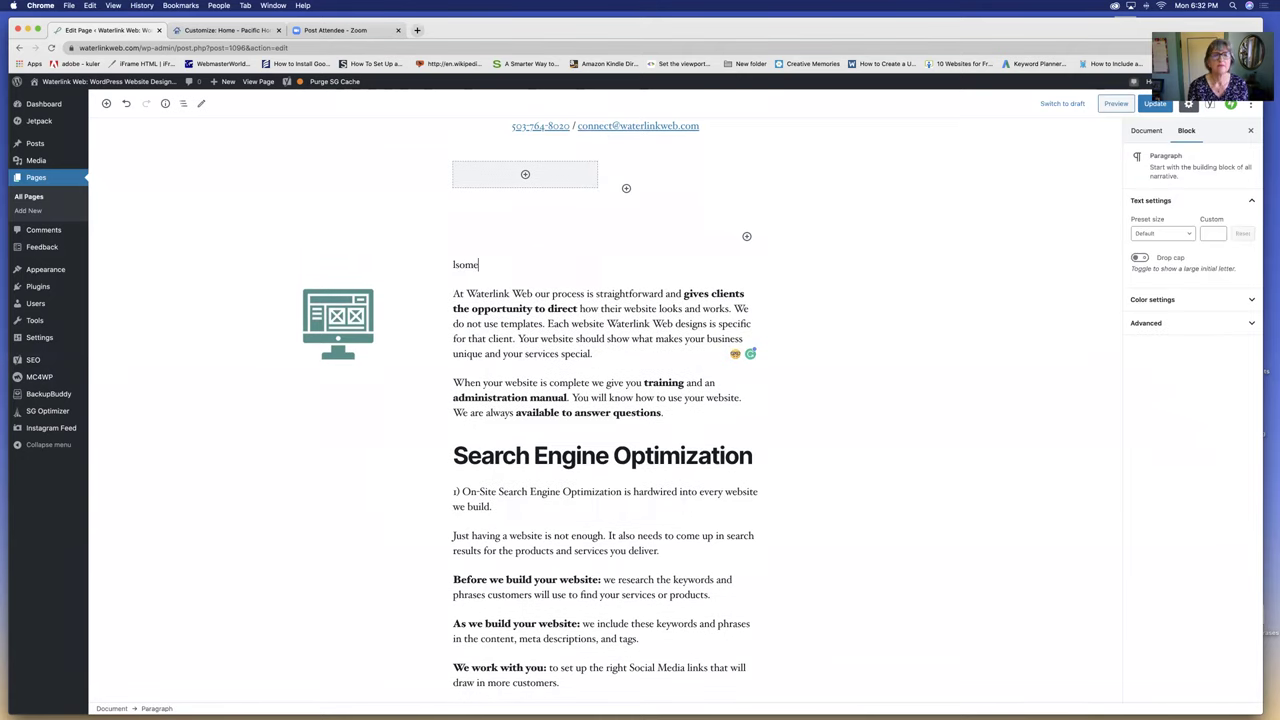
key(super+a)
key(BackSpace)
key(BackSpace)
key(super+z)
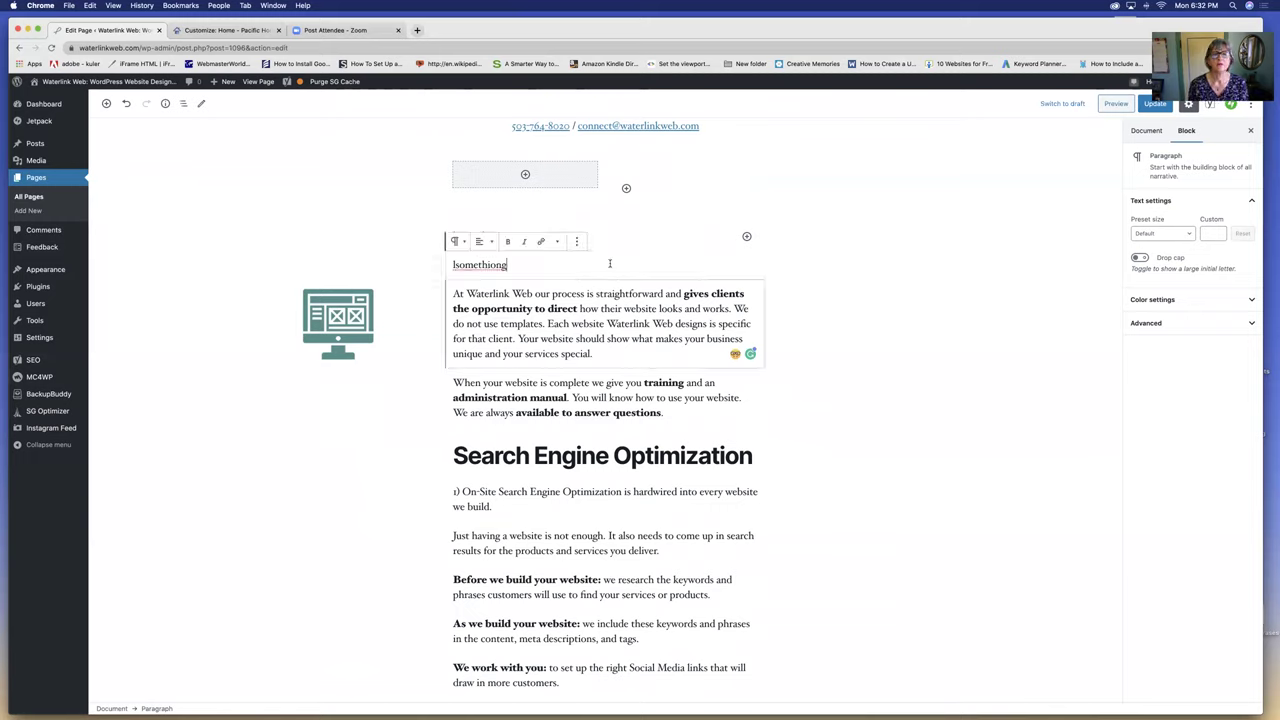
key(BackSpace)
key(BackSpace)
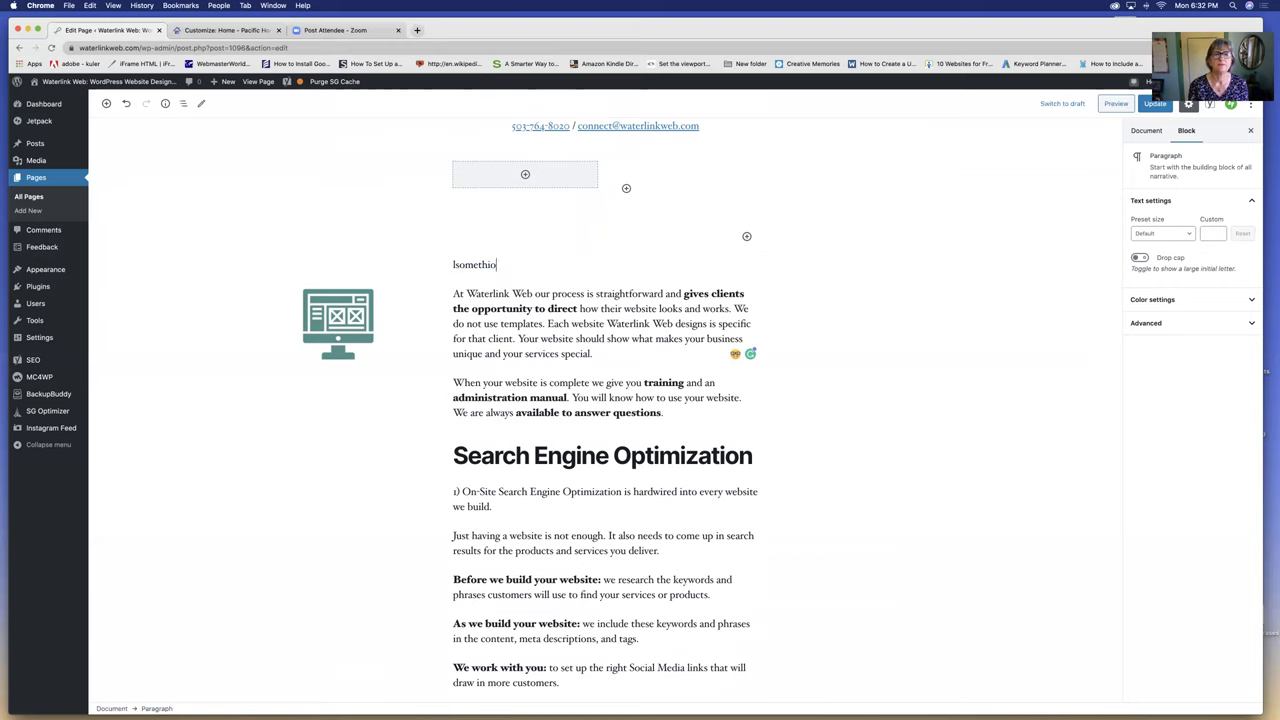
key(BackSpace)
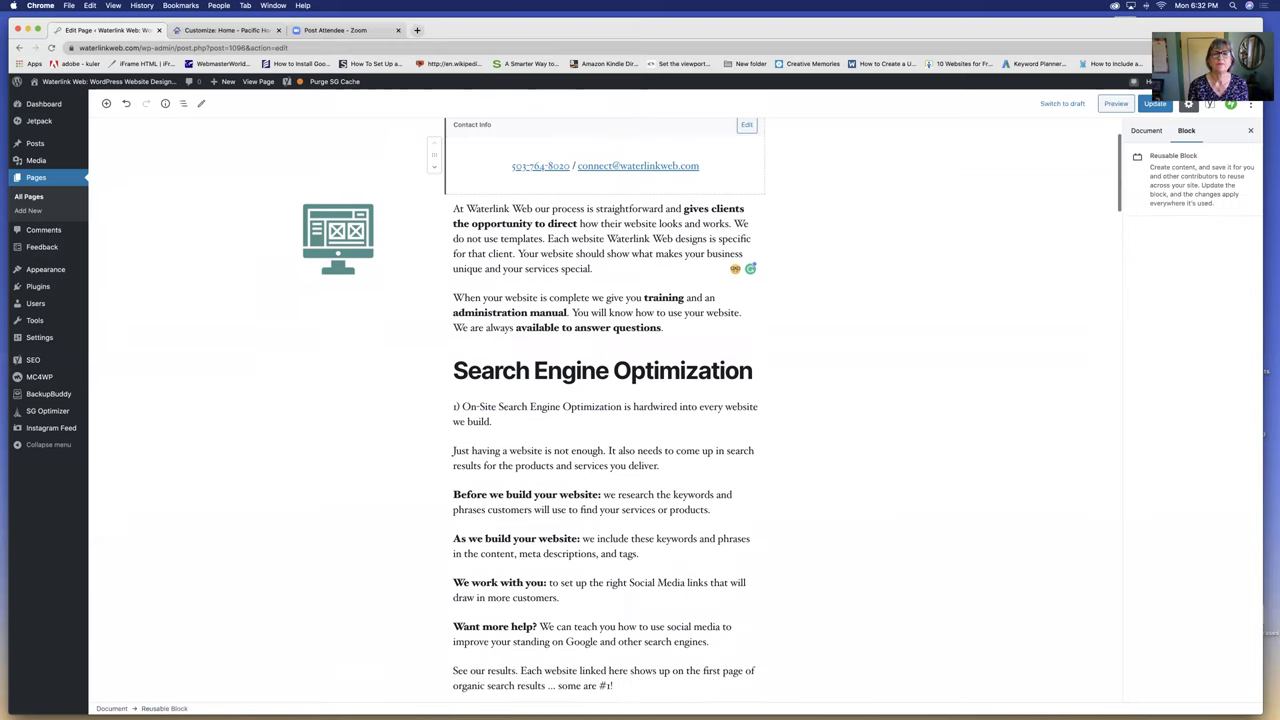
scroll(658, 262, up, 3)
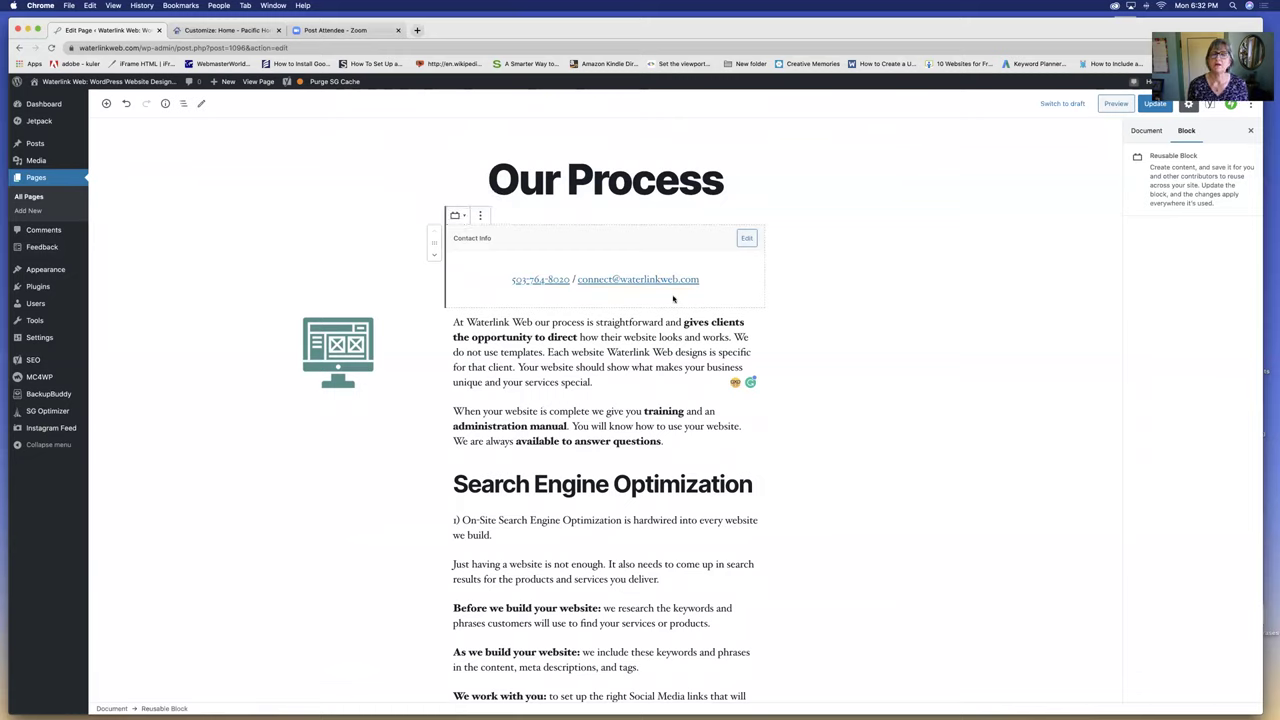
Step: Update the page, then insert the Contact Info reusable block below the first paragraph
click(1152, 104)
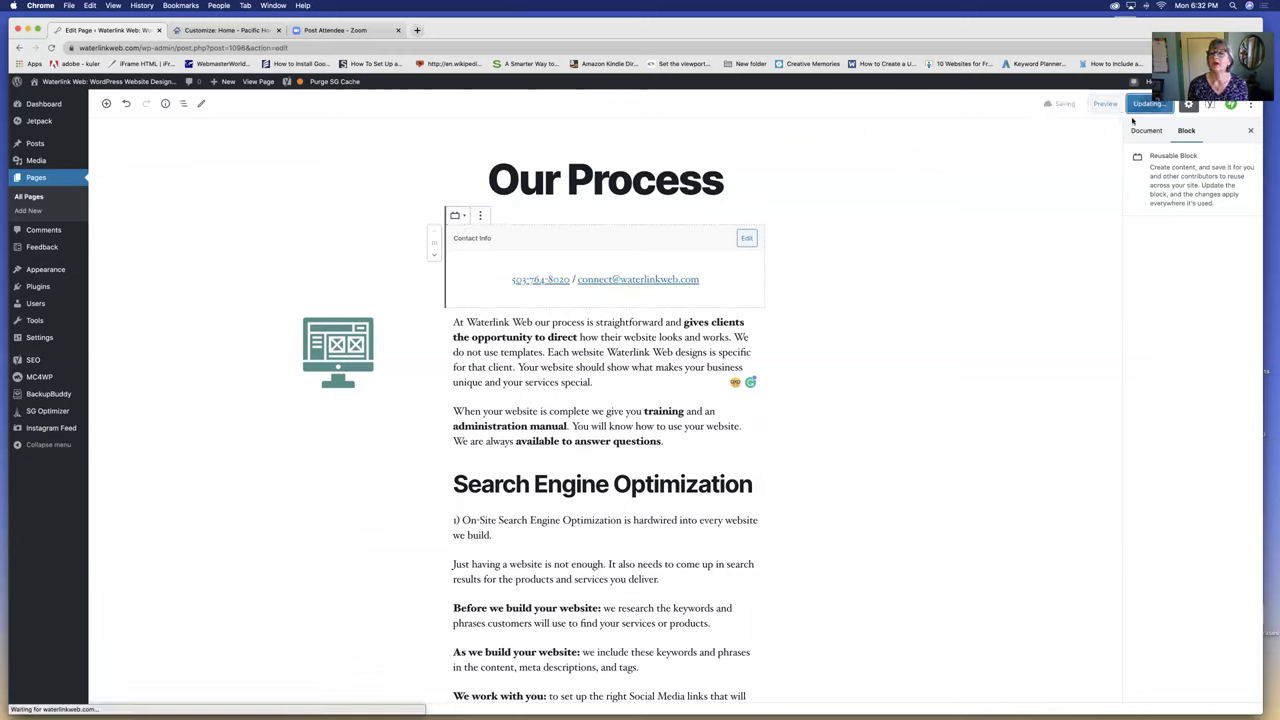
click(593, 396)
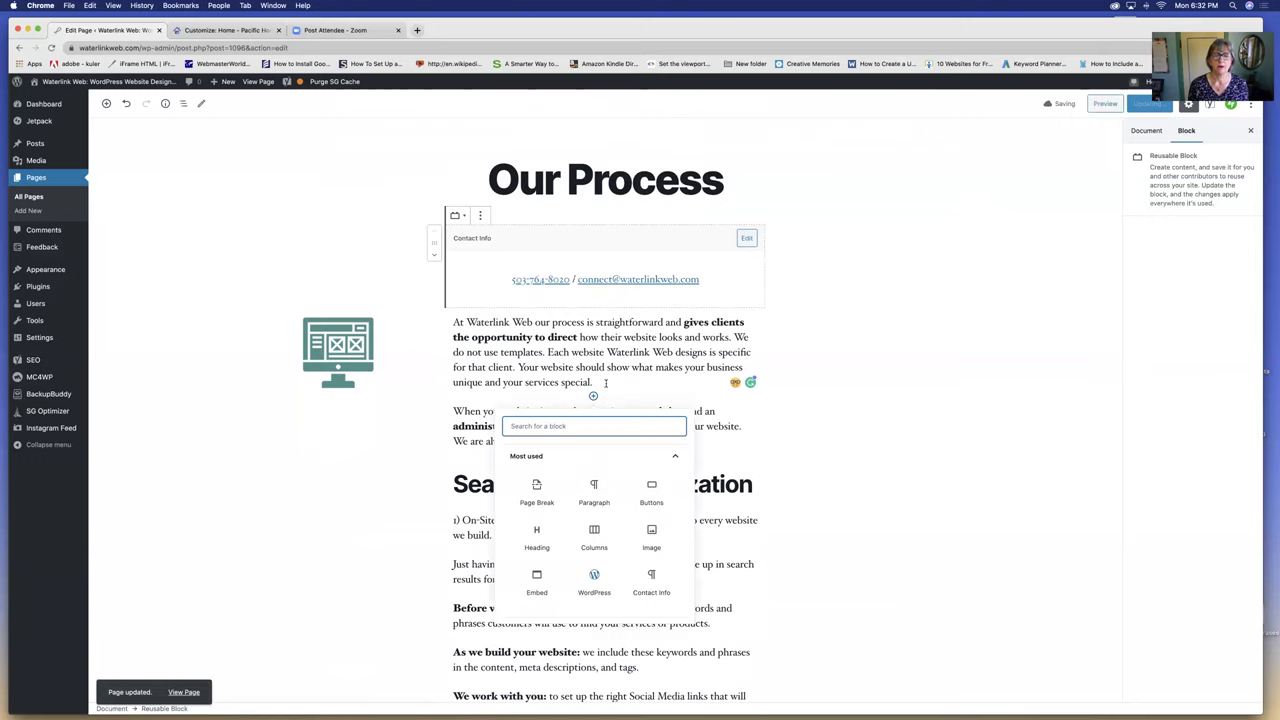
scroll(600, 571, down, 10)
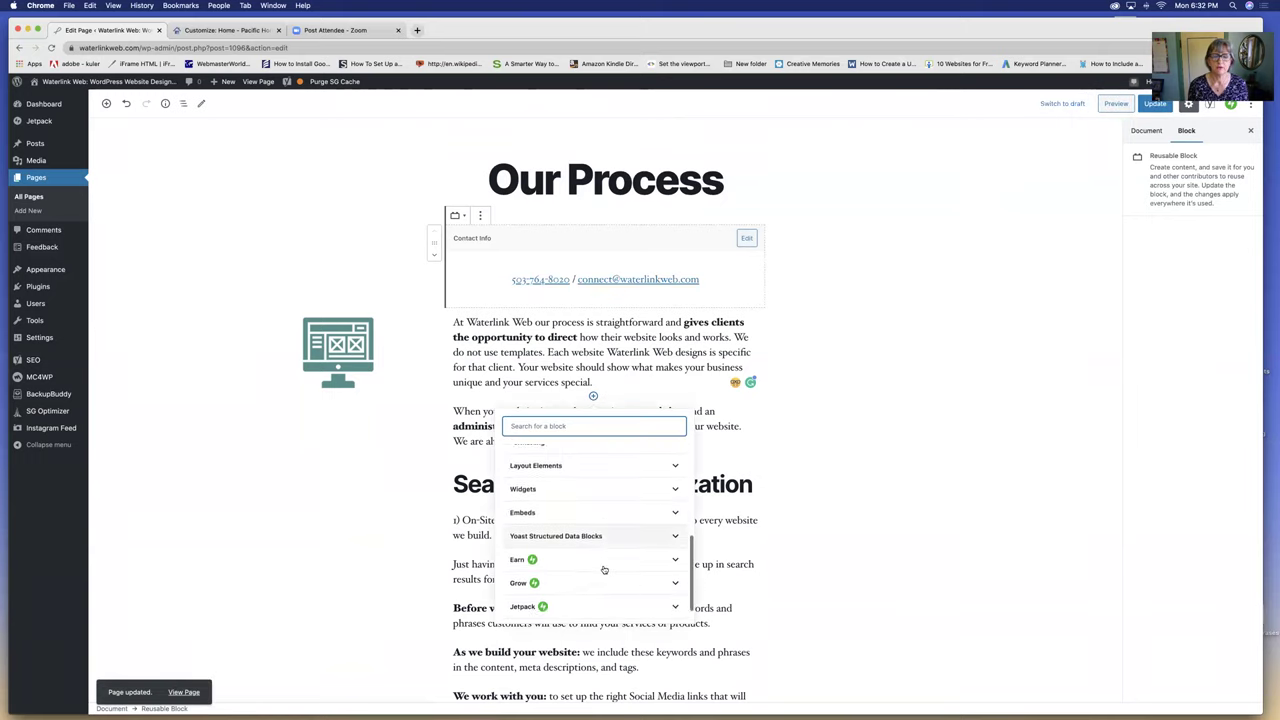
click(533, 603)
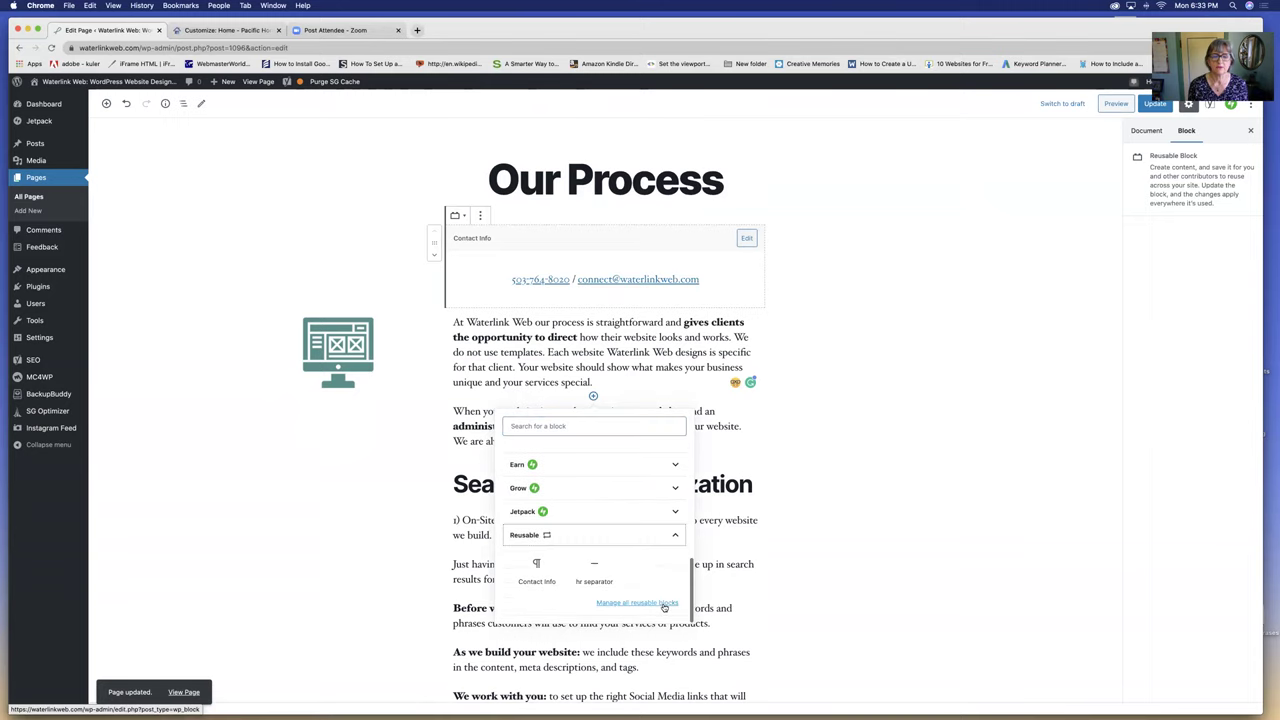
click(550, 578)
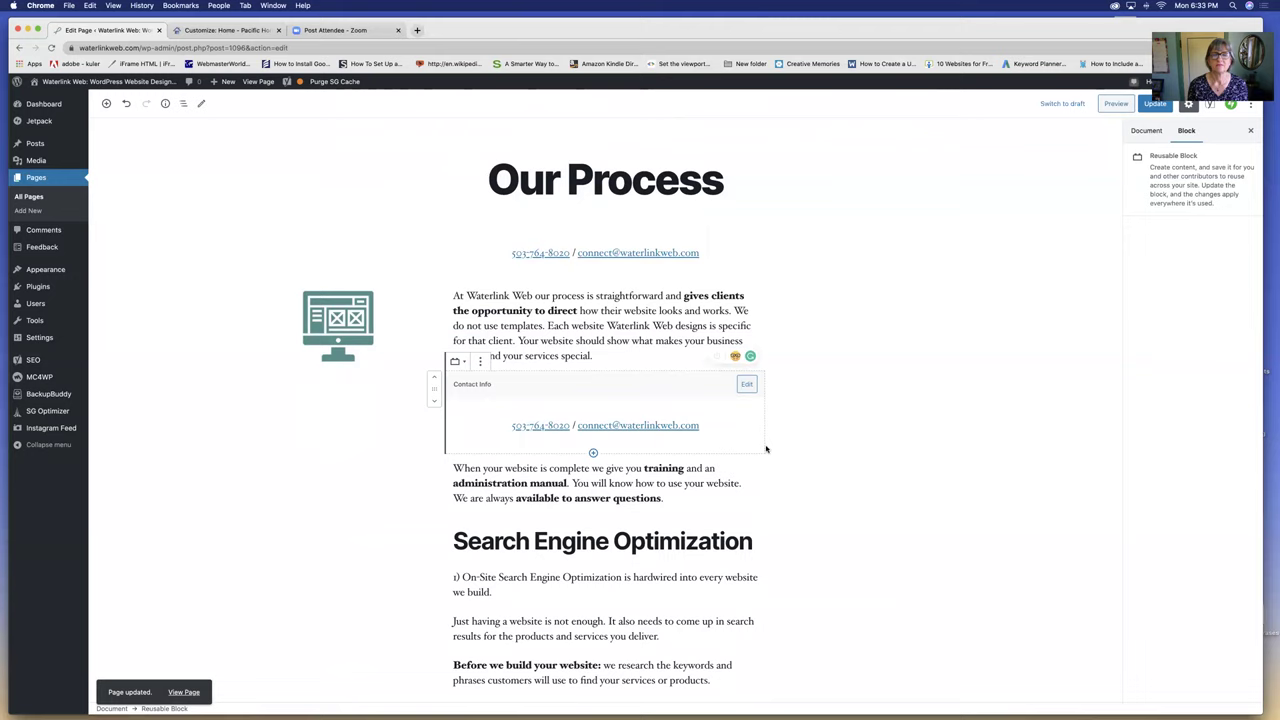
Step: Remove the duplicate Contact Info block and update the Our Process page
click(480, 361)
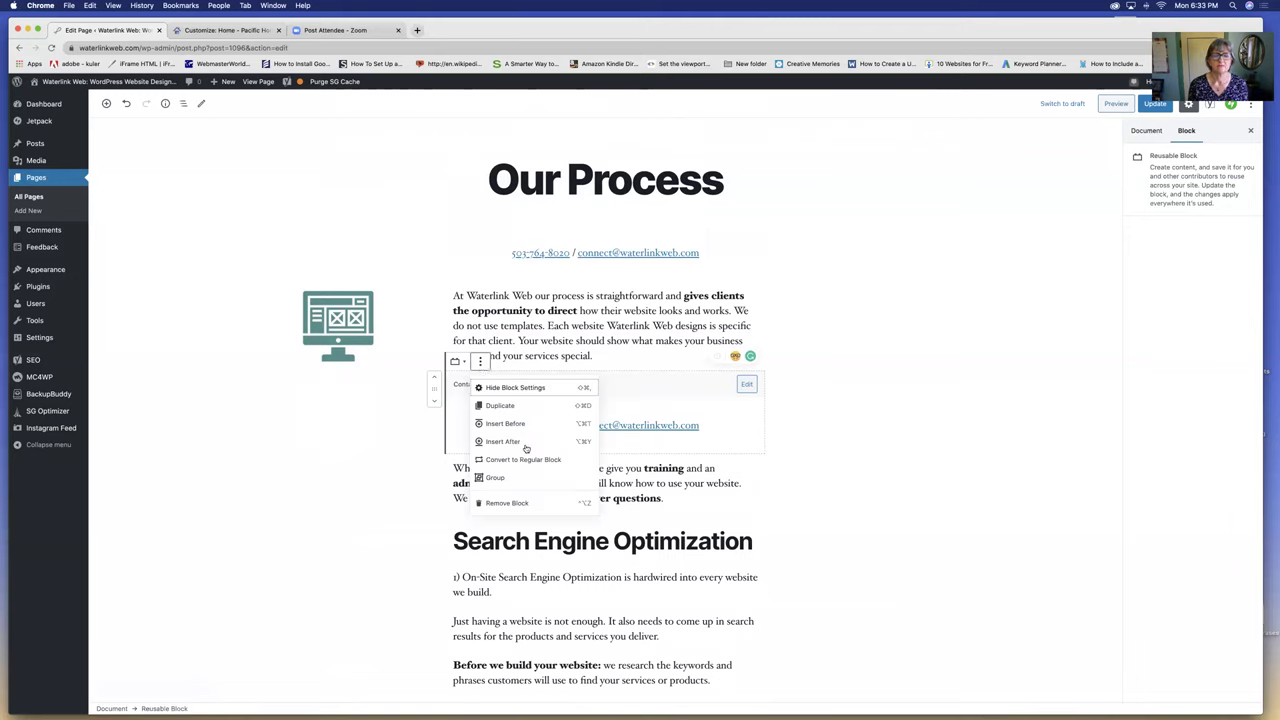
click(507, 503)
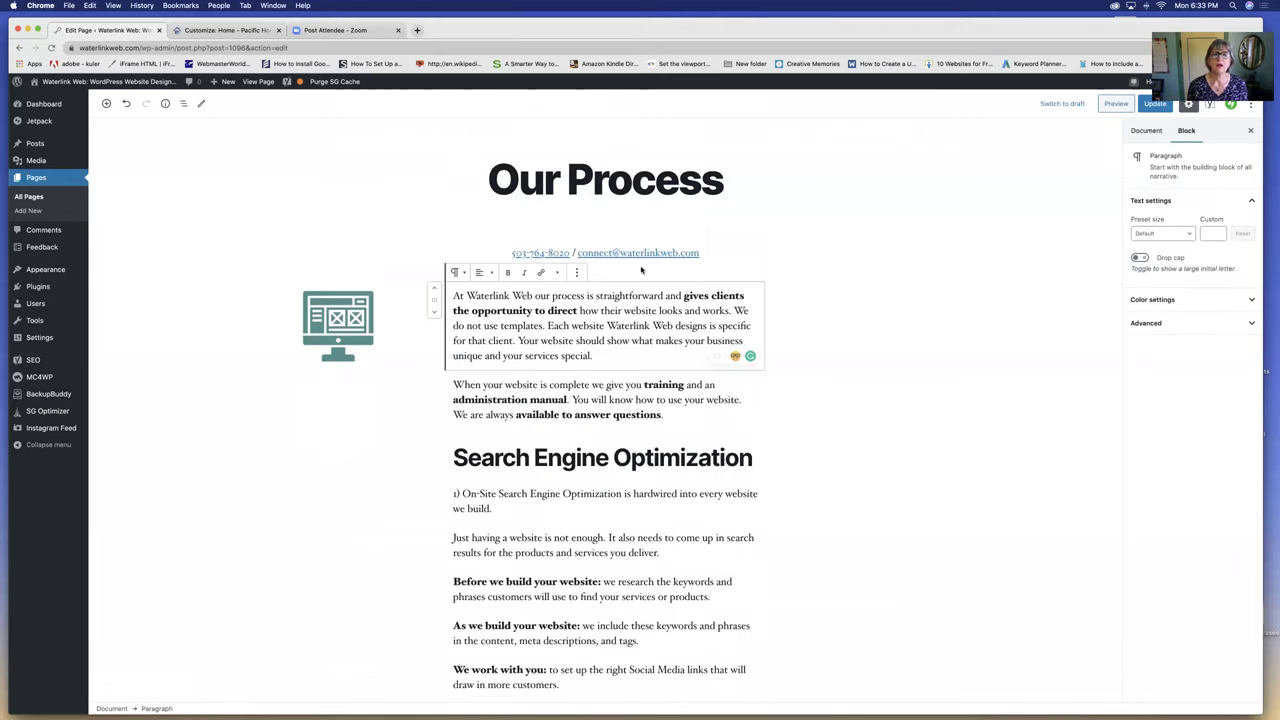
click(576, 273)
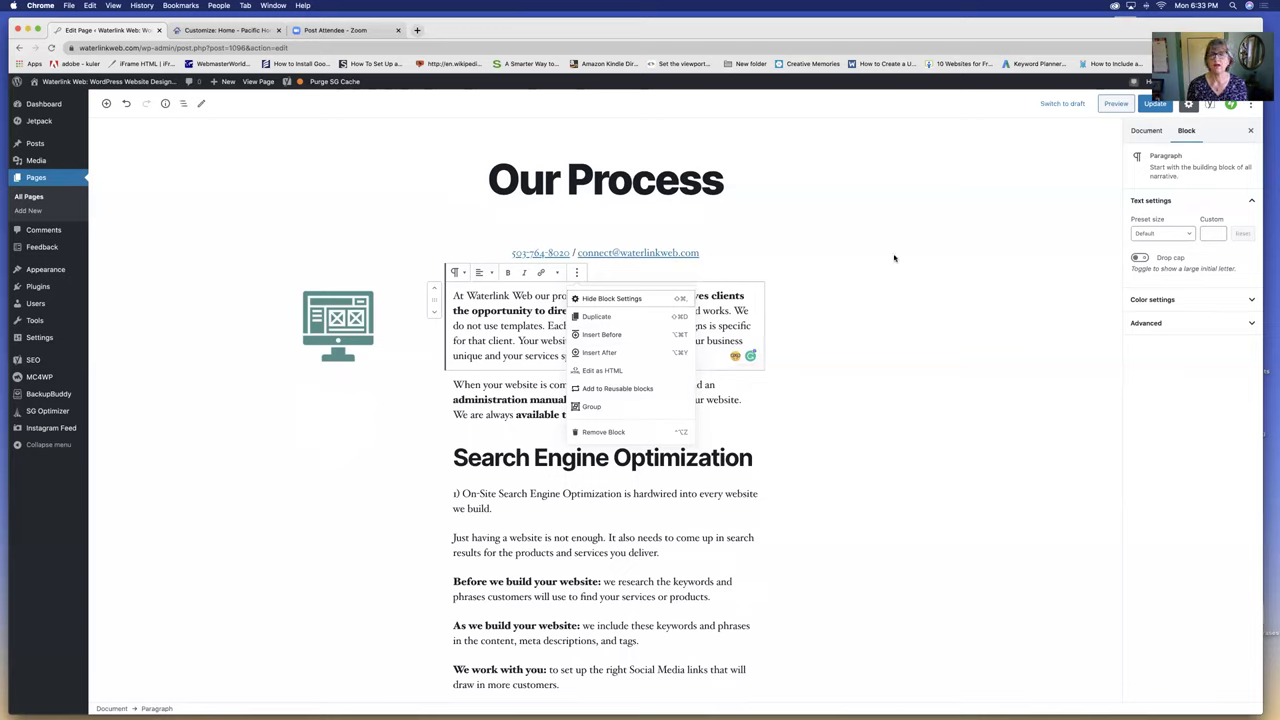
click(807, 259)
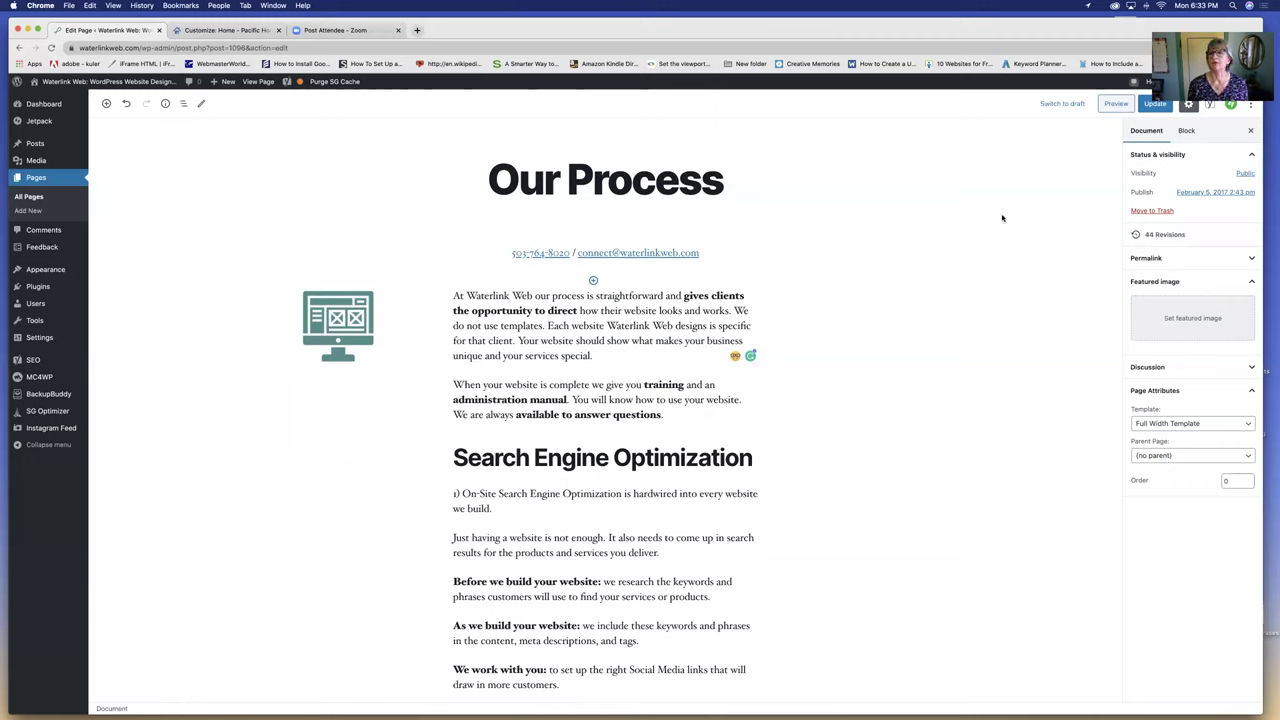
click(1154, 104)
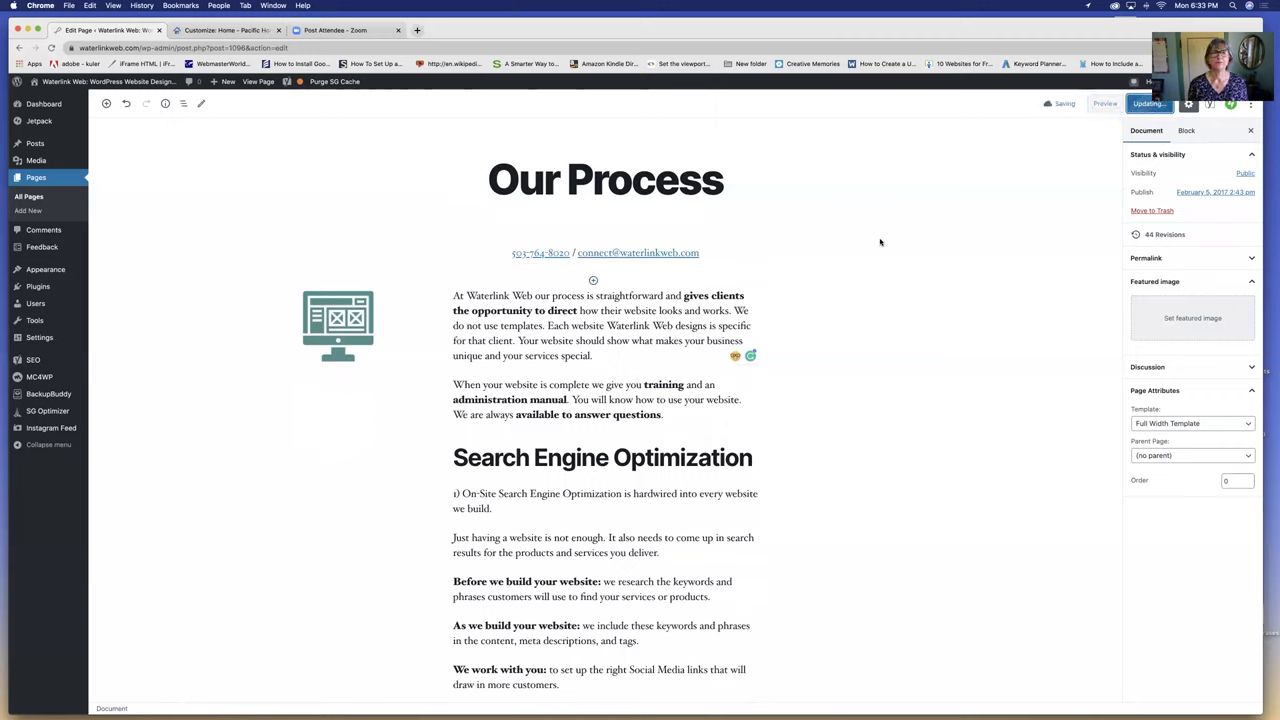
mouse_move(55, 85)
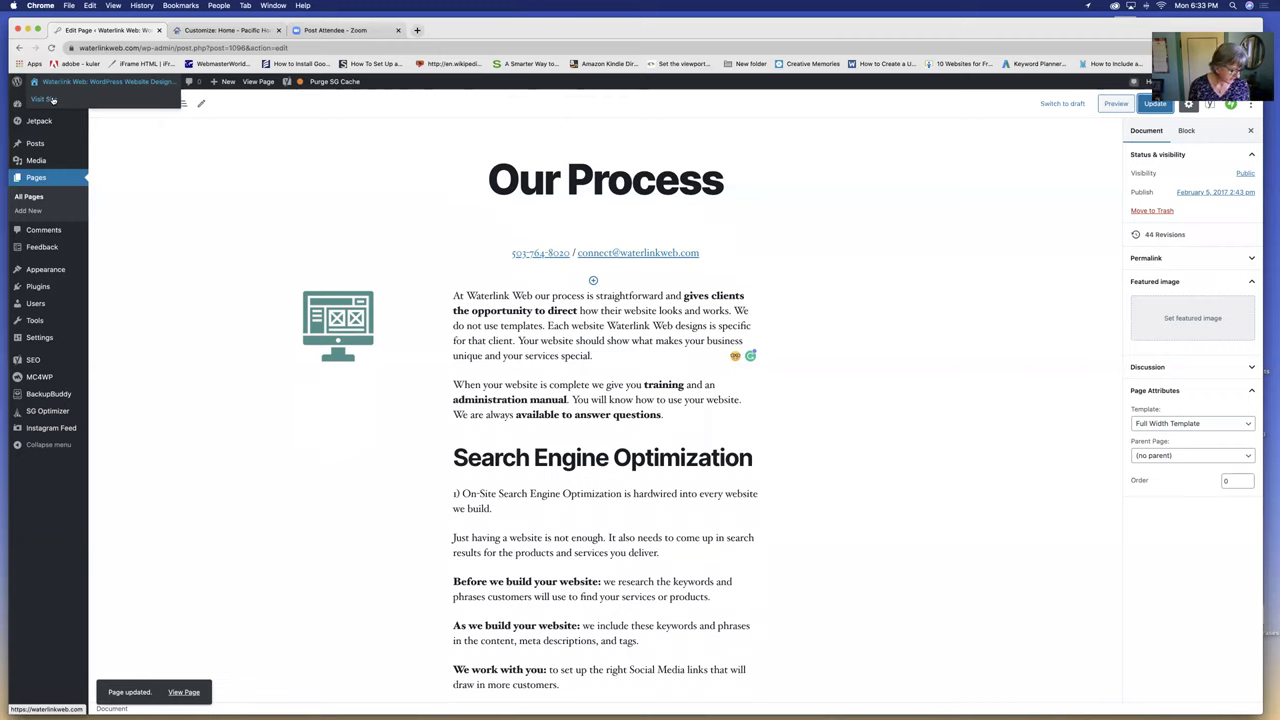
click(53, 100)
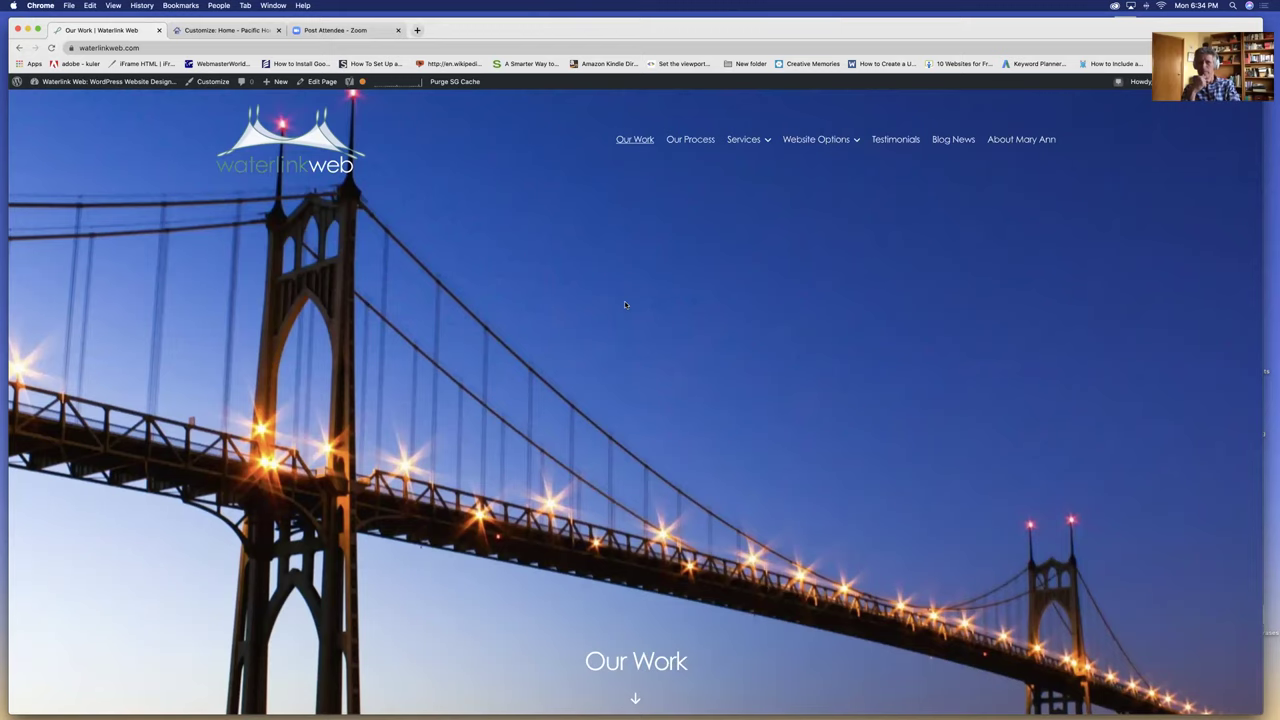
click(693, 142)
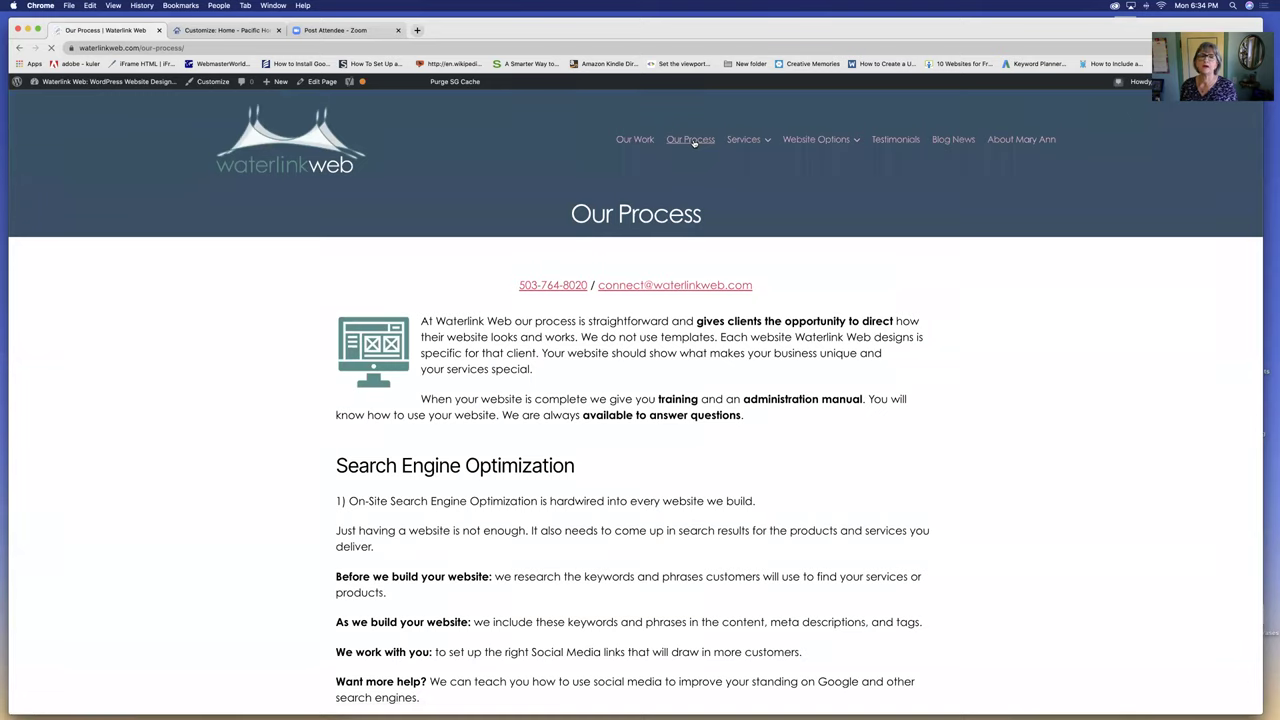
click(322, 81)
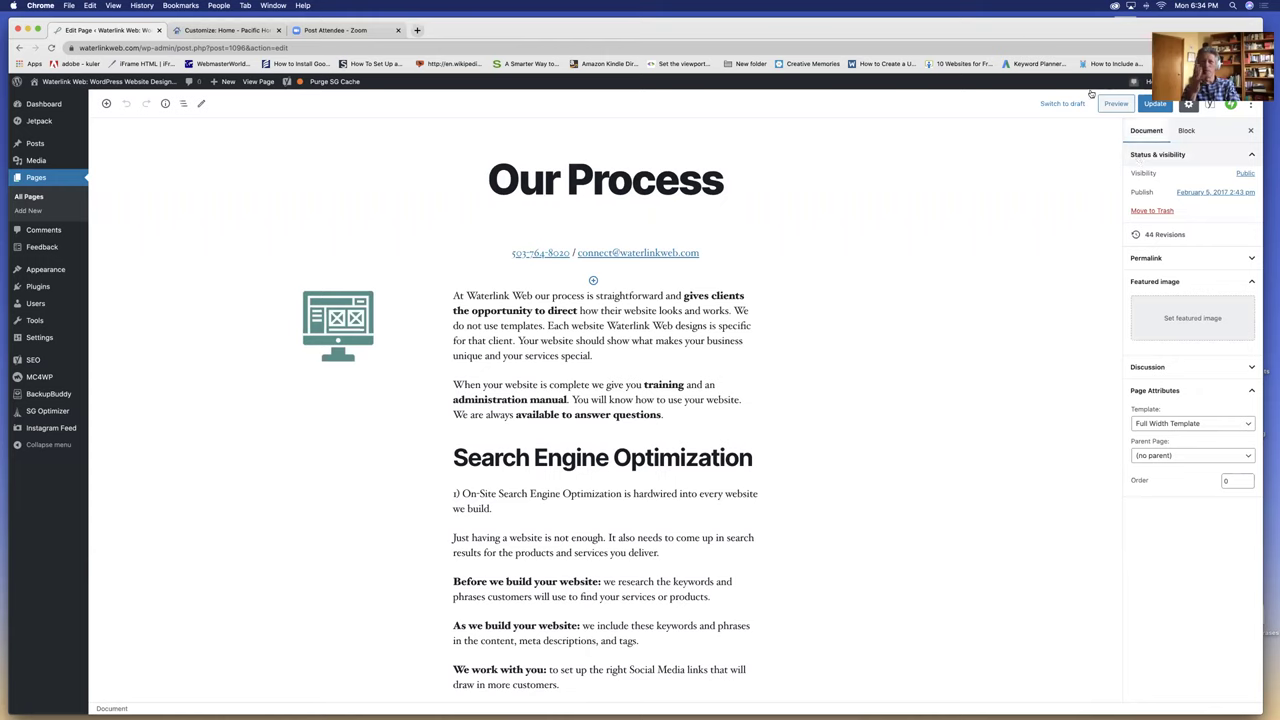
Step: Turn on Fullscreen mode in the More tools & options menu, hiding the admin sidebar and top bar
drag(1021, 28, 1022, 77)
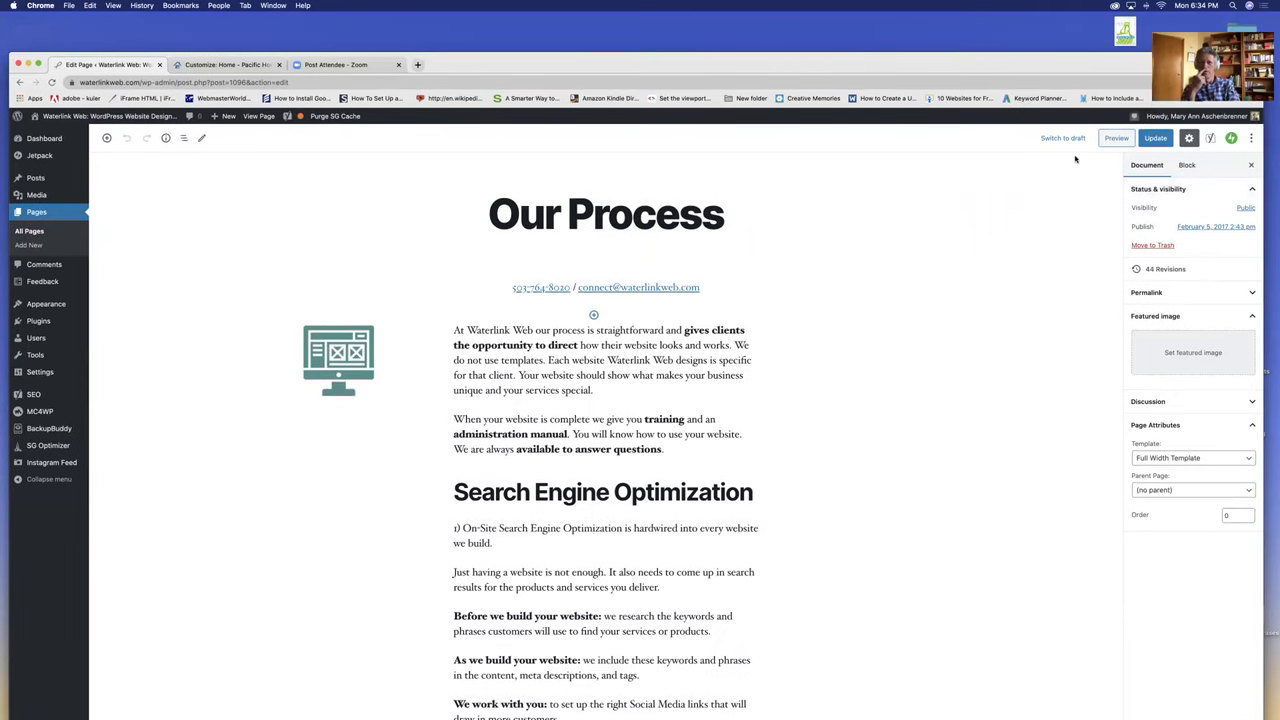
click(1251, 141)
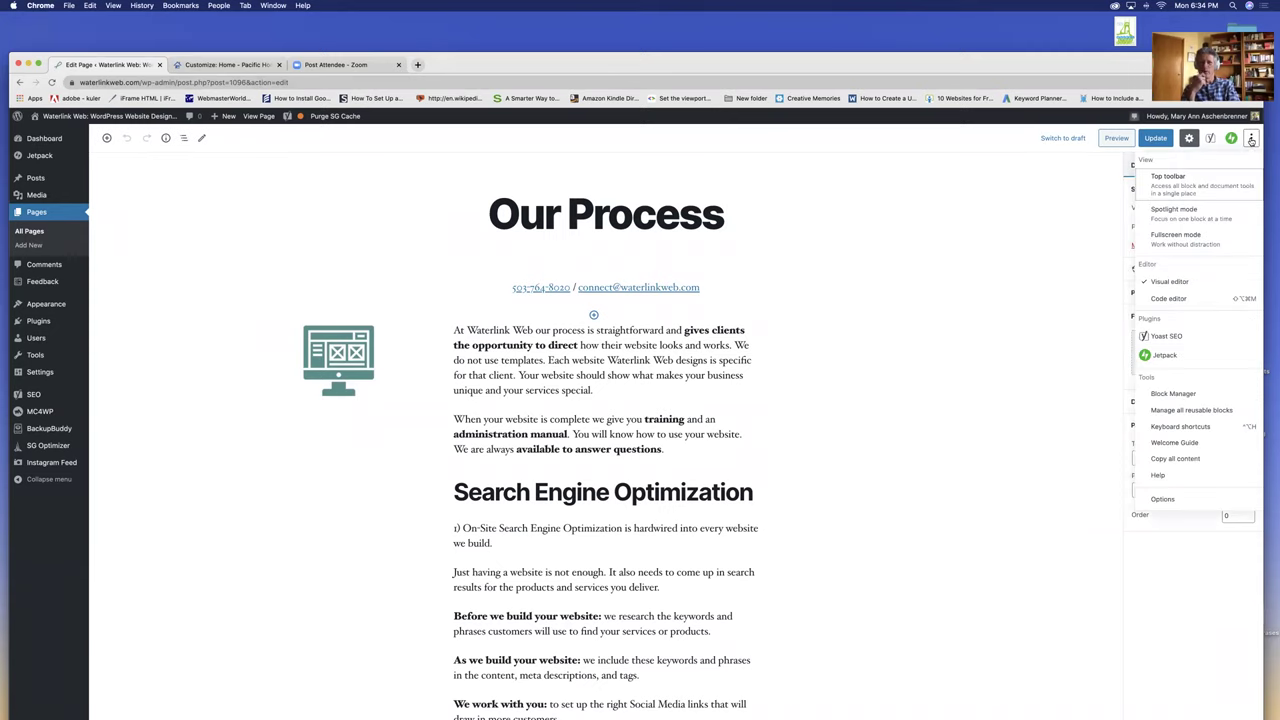
click(1172, 236)
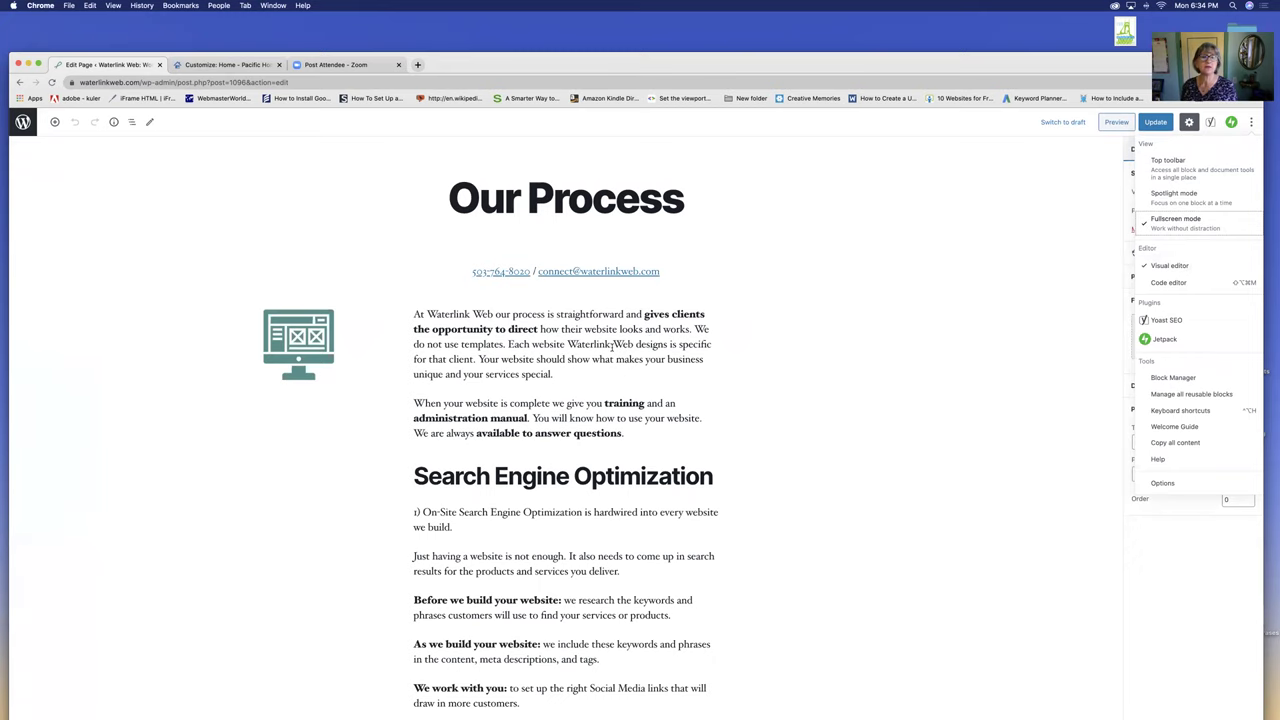
scroll(625, 352, down, 5)
scroll(612, 350, down, 10)
scroll(612, 350, up, 15)
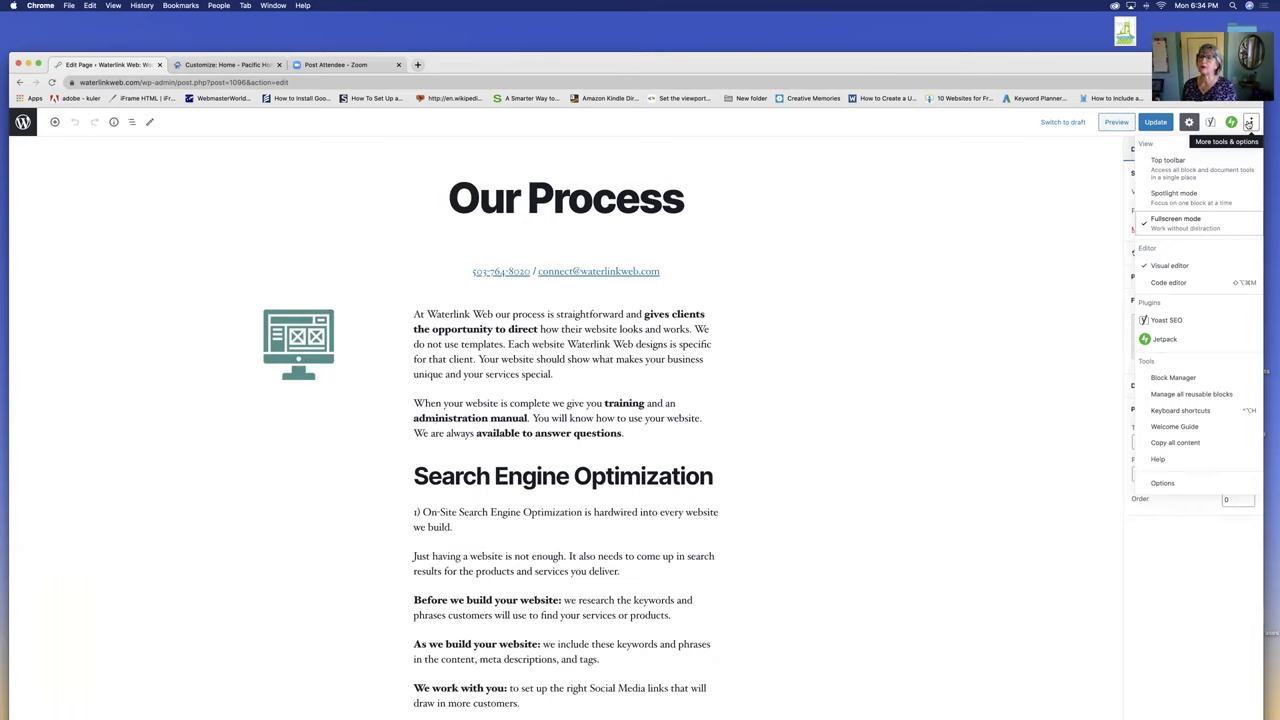
click(1249, 123)
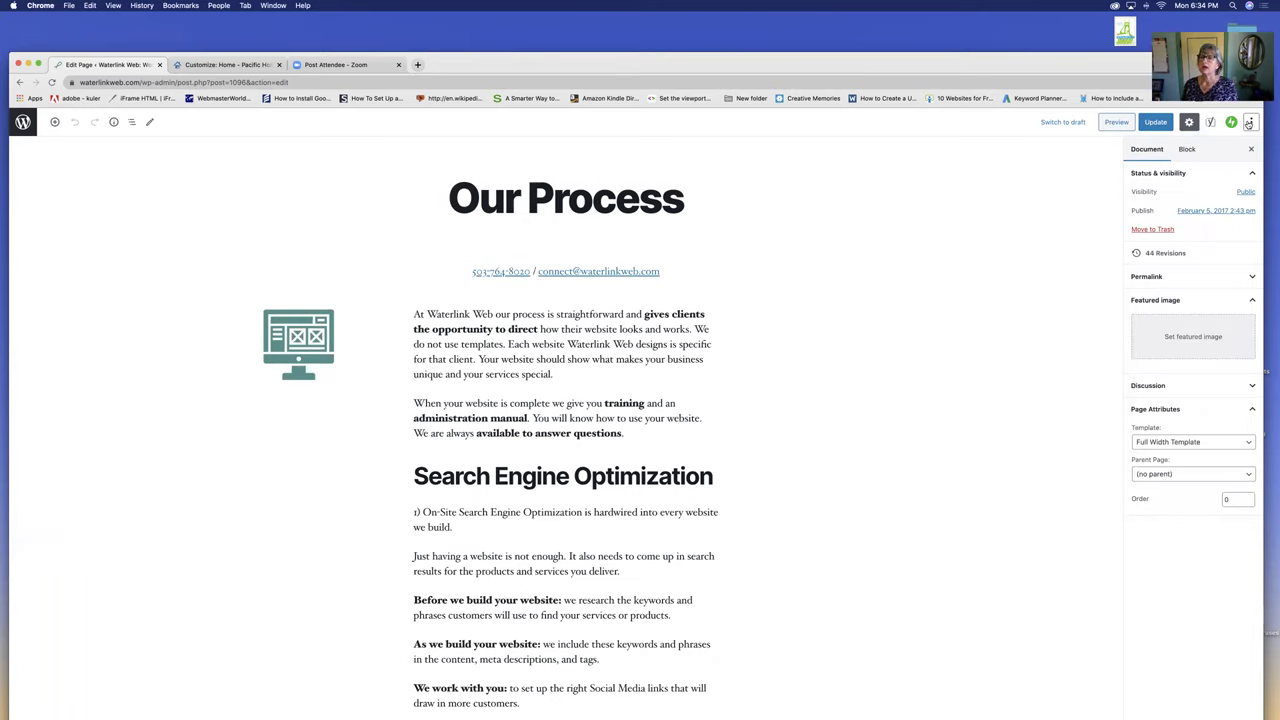
click(1249, 123)
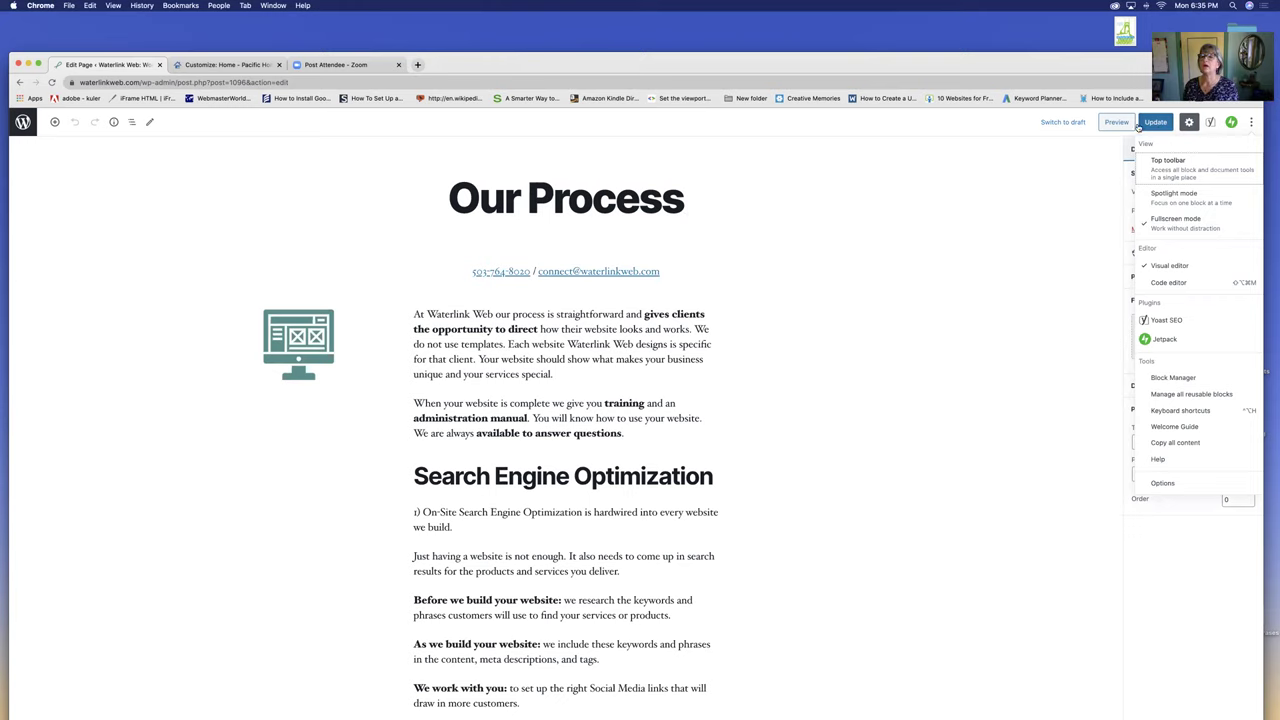
click(1112, 124)
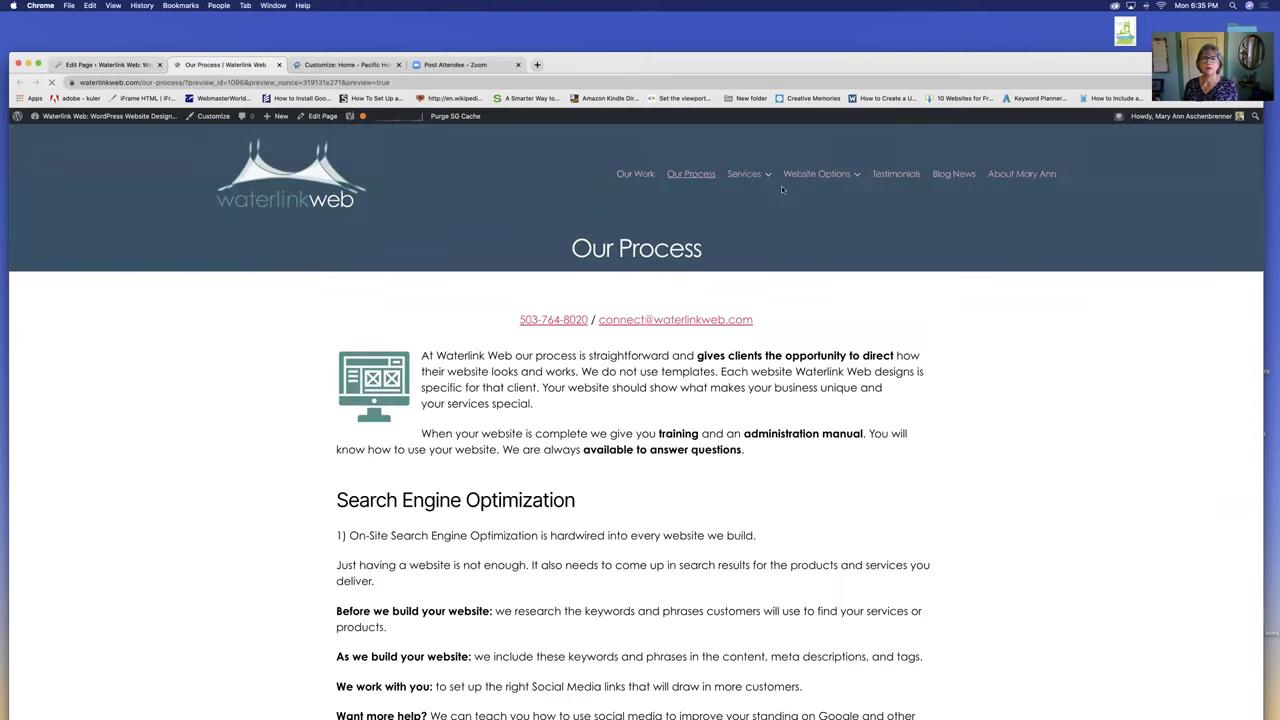
scroll(783, 193, down, 1)
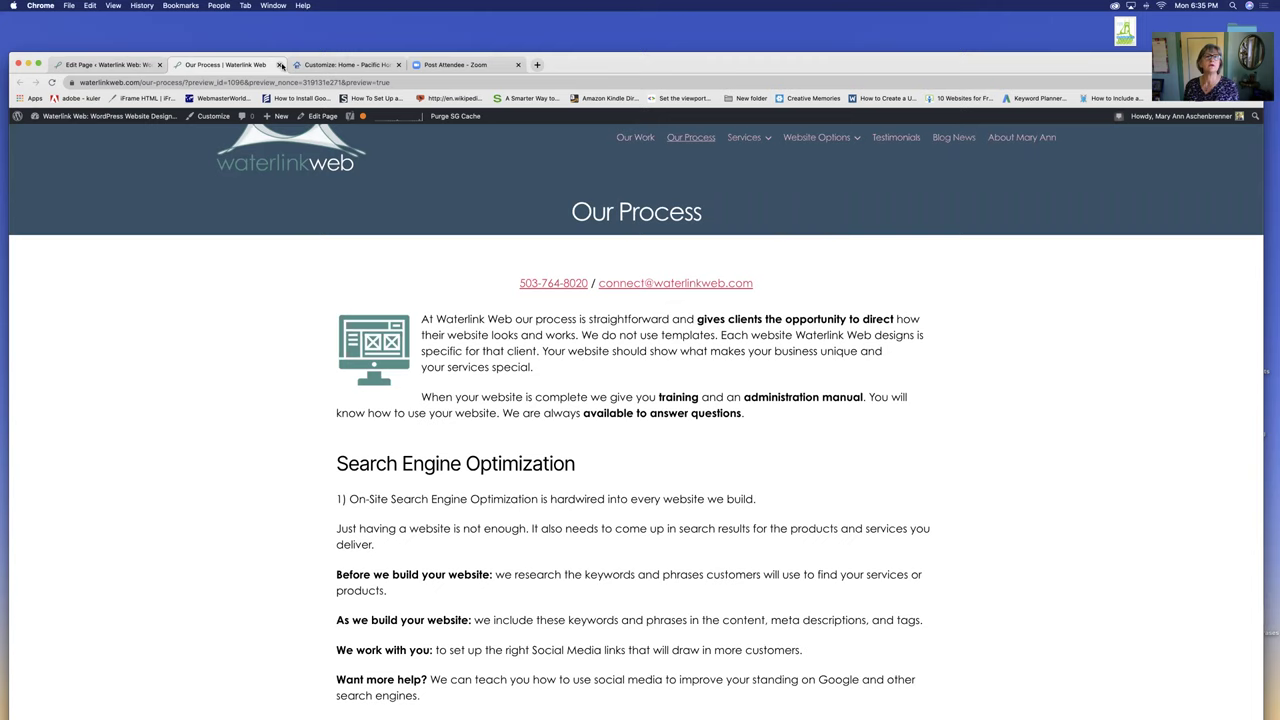
click(281, 65)
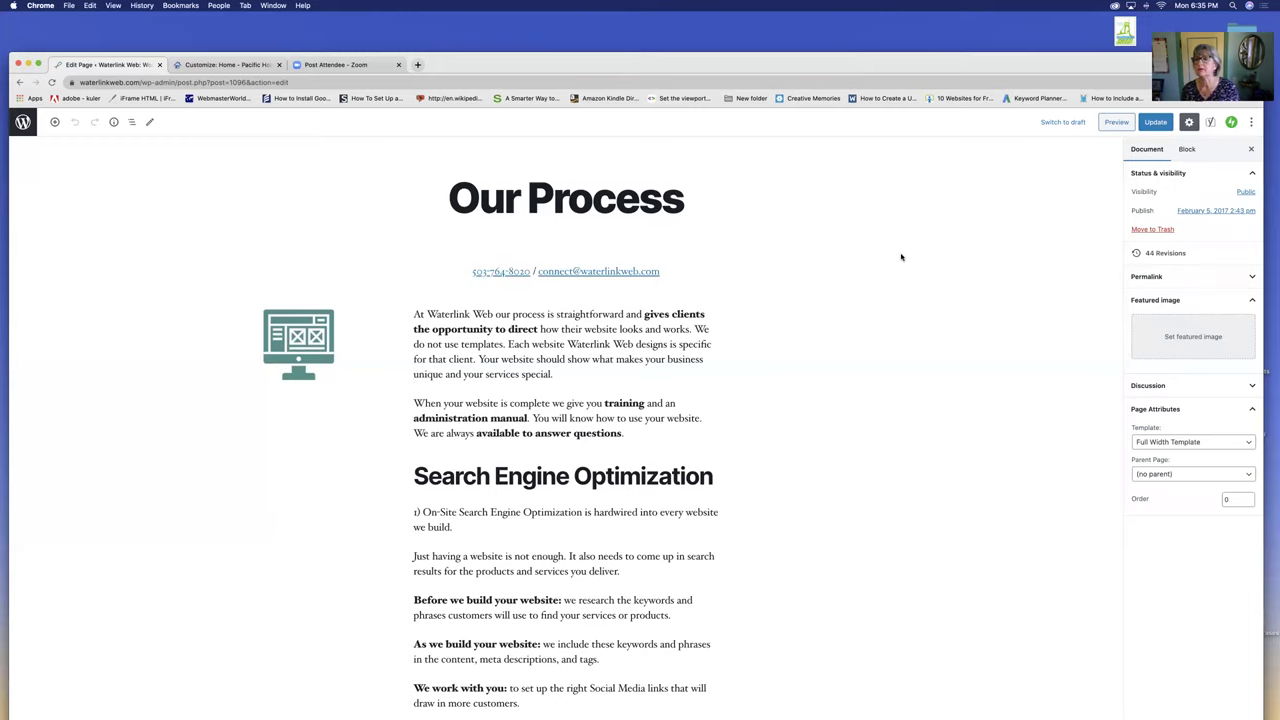
Step: Uncheck Fullscreen mode to restore the admin sidebar, then save the page with Cmd+S
scroll(1222, 207, up, 5)
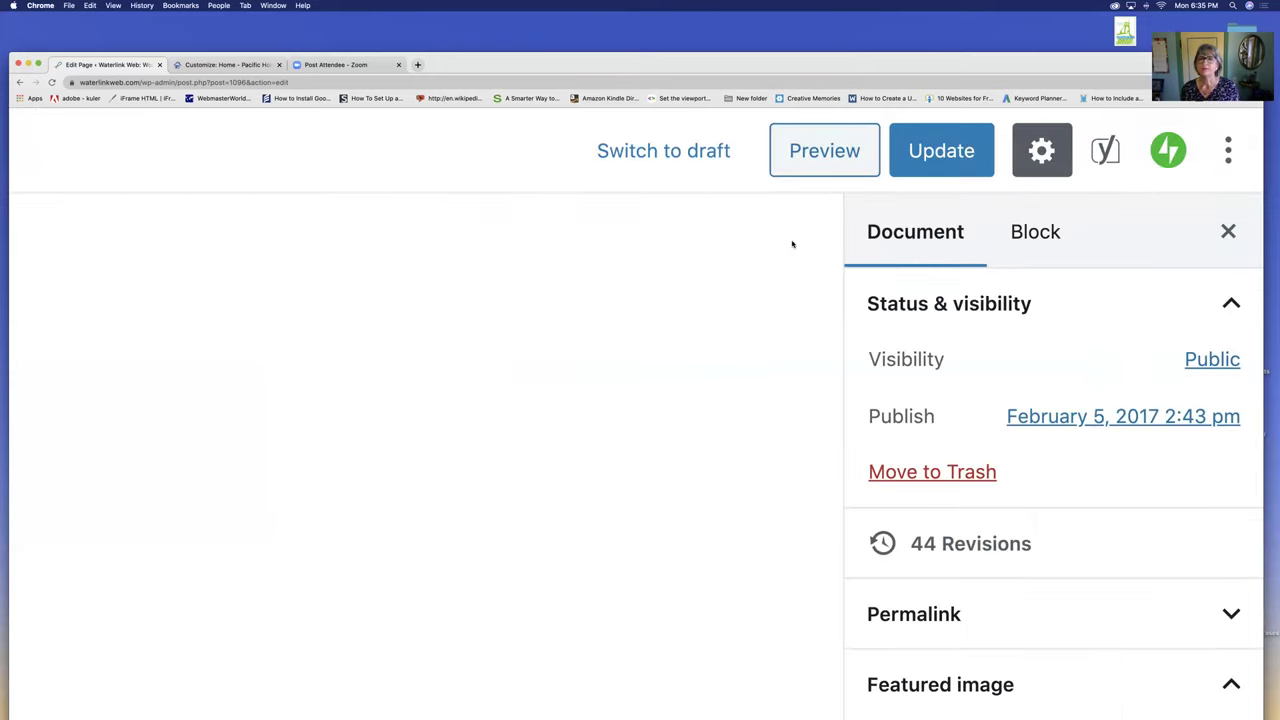
scroll(791, 243, down, 5)
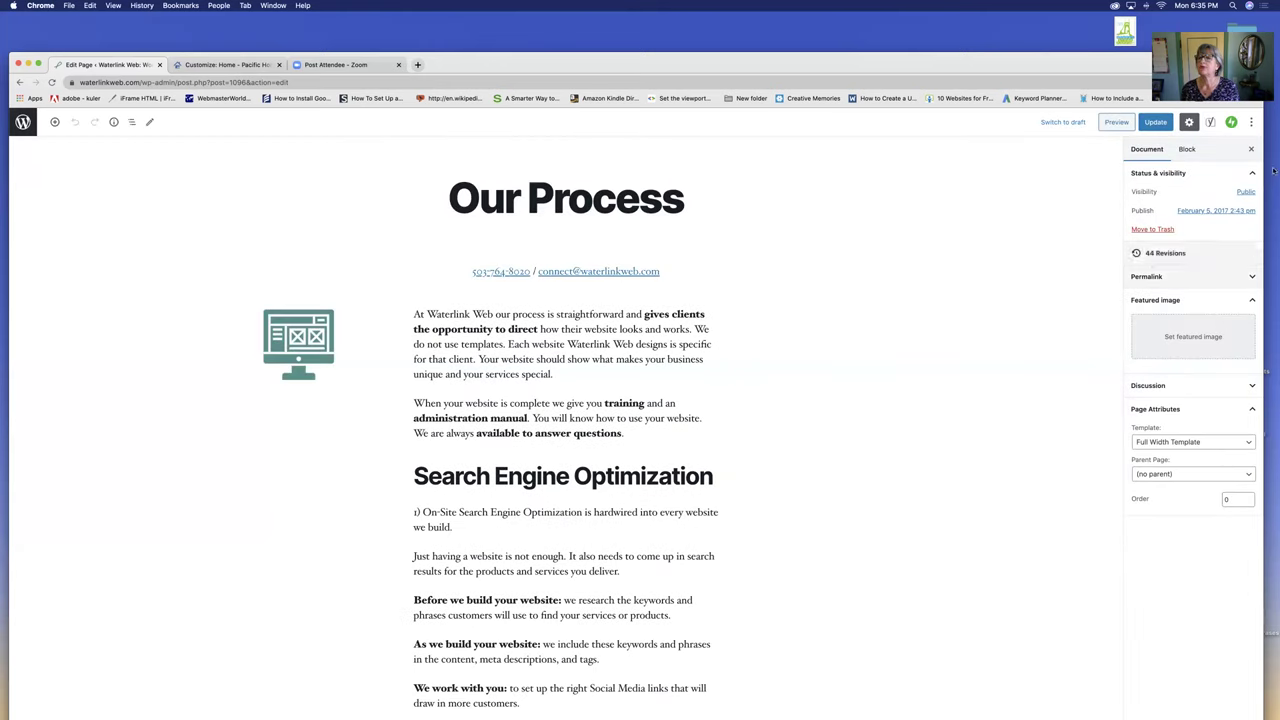
click(1251, 123)
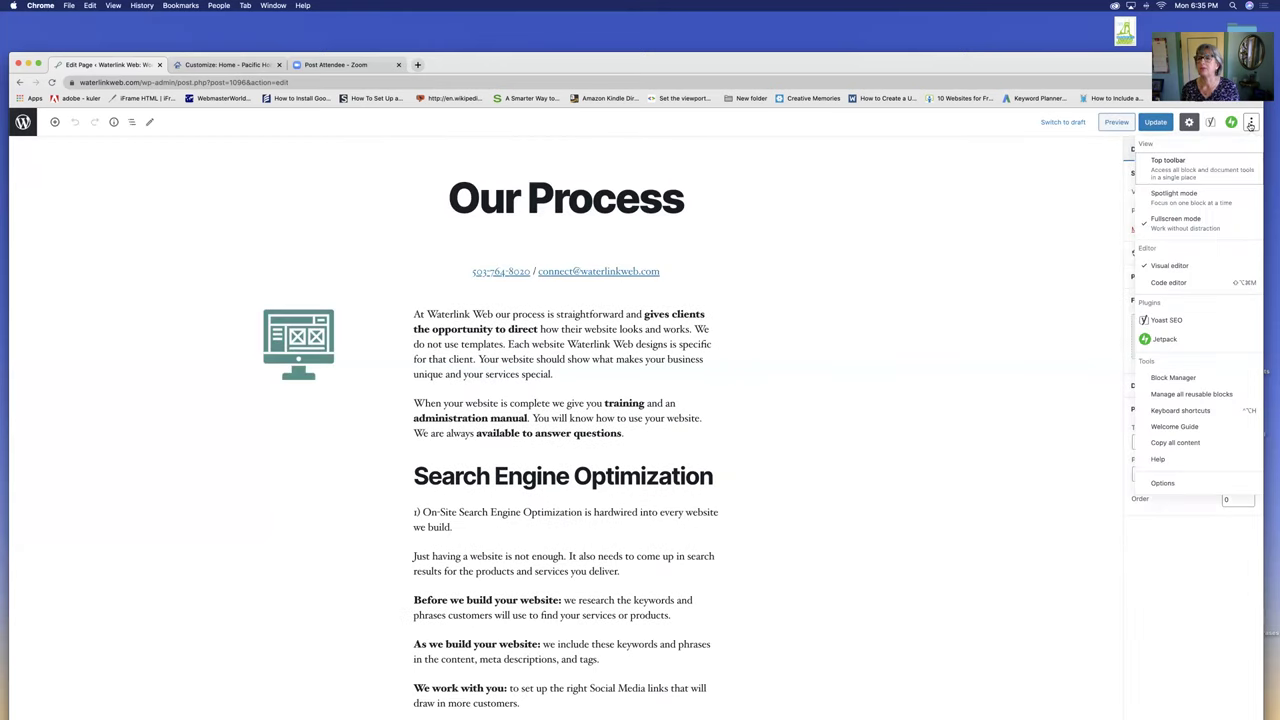
click(1172, 218)
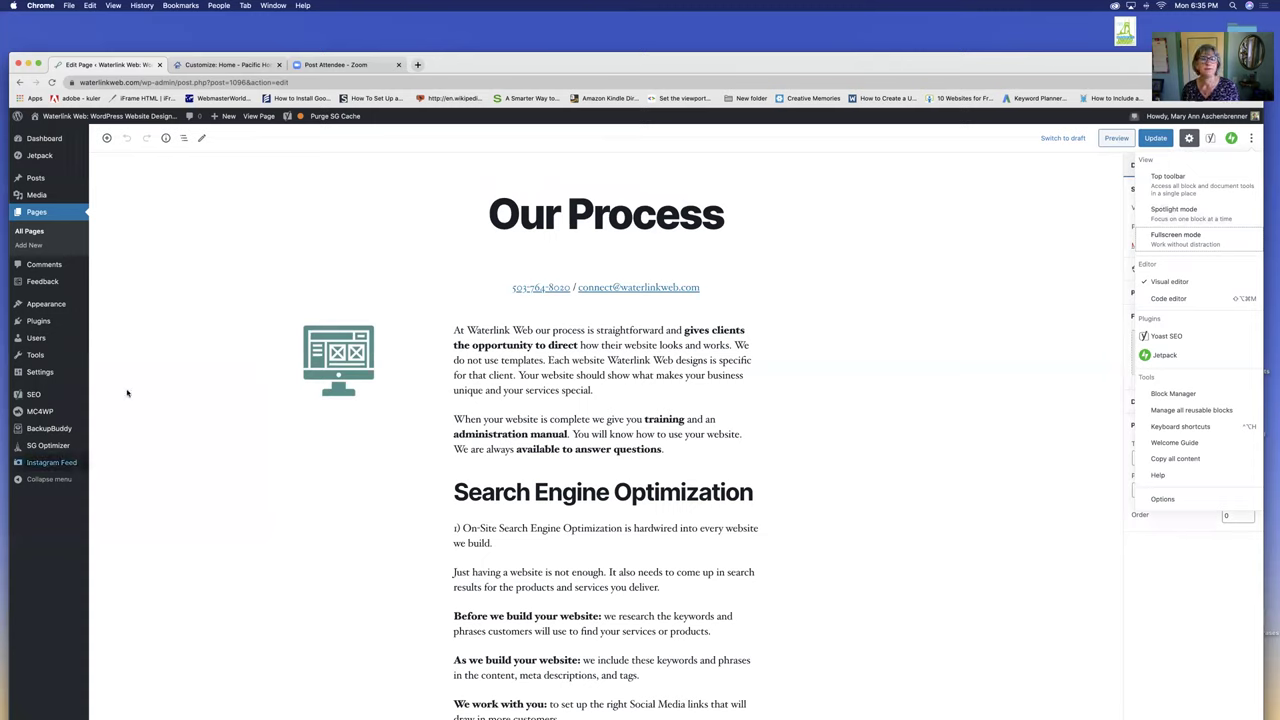
key(super+s)
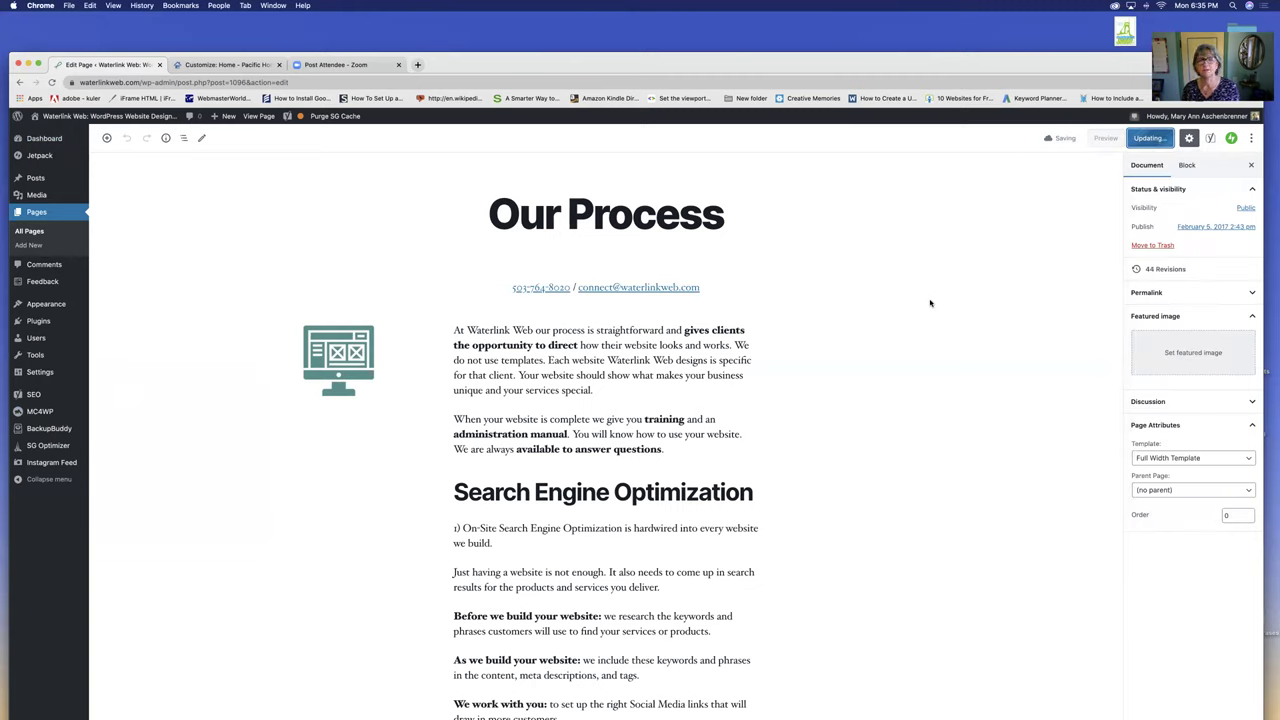
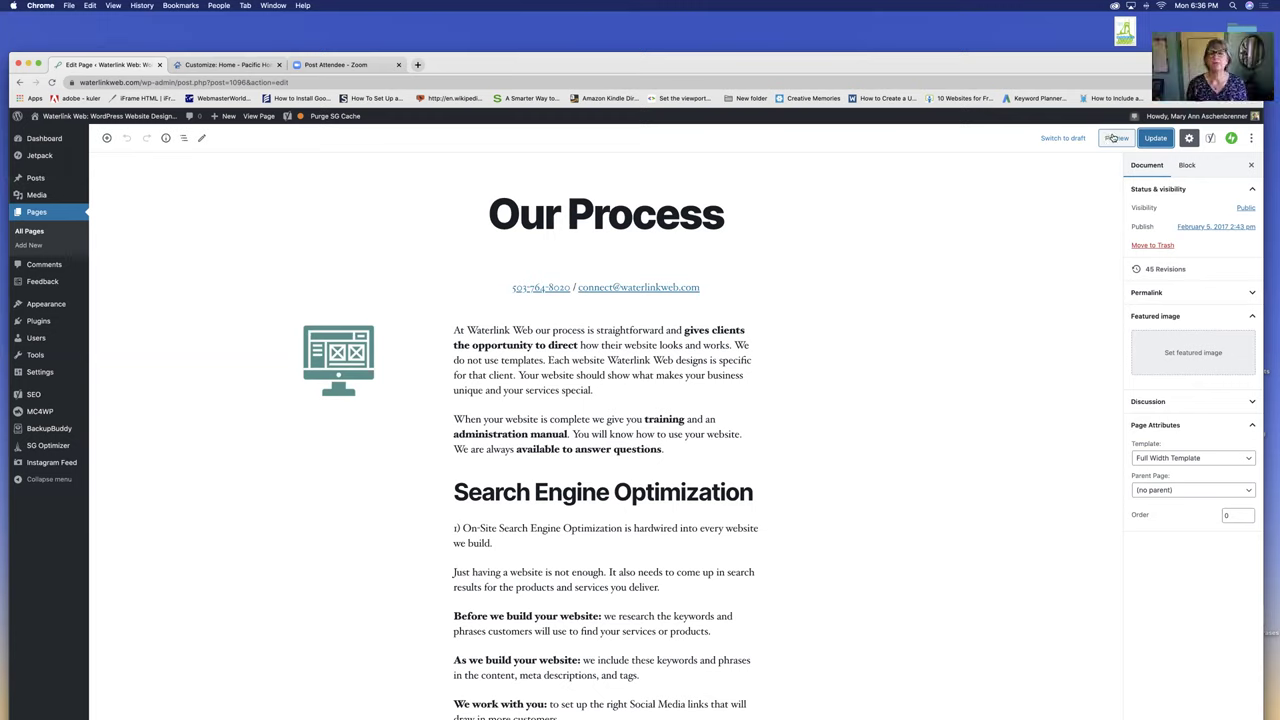
Step: Preview the Our Process page in a new tab, then close the preview
click(1113, 138)
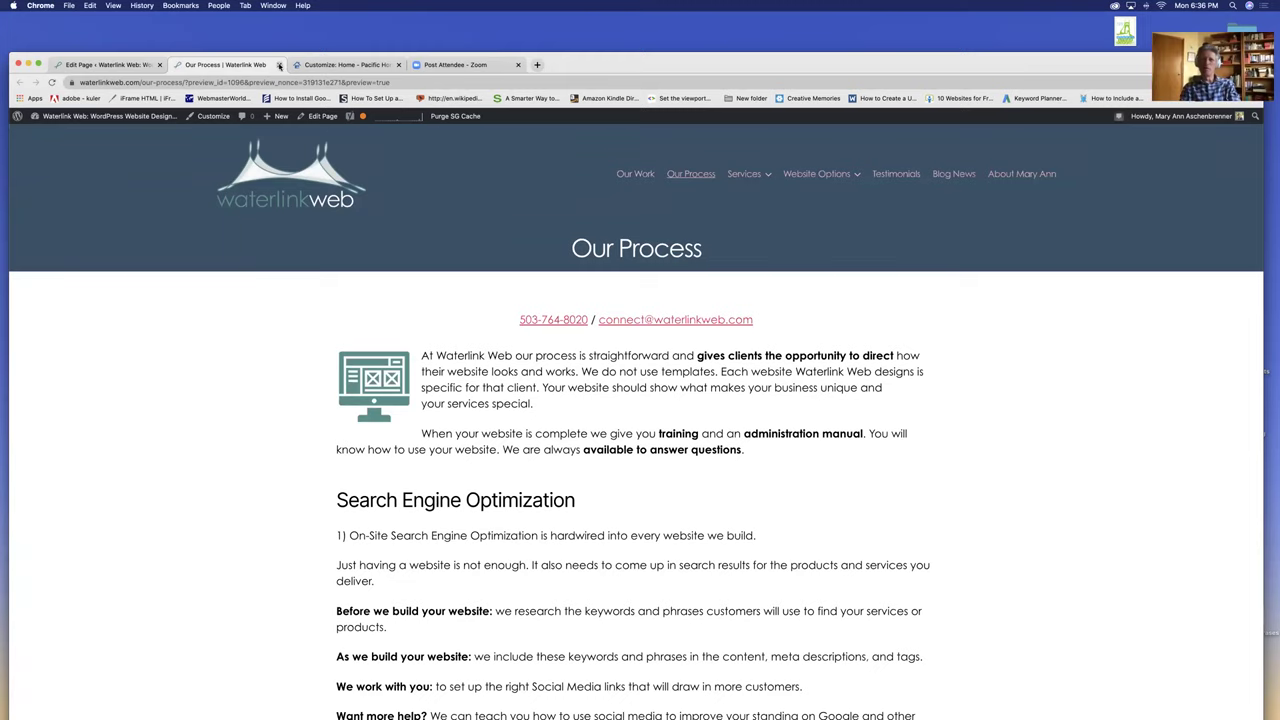
click(279, 64)
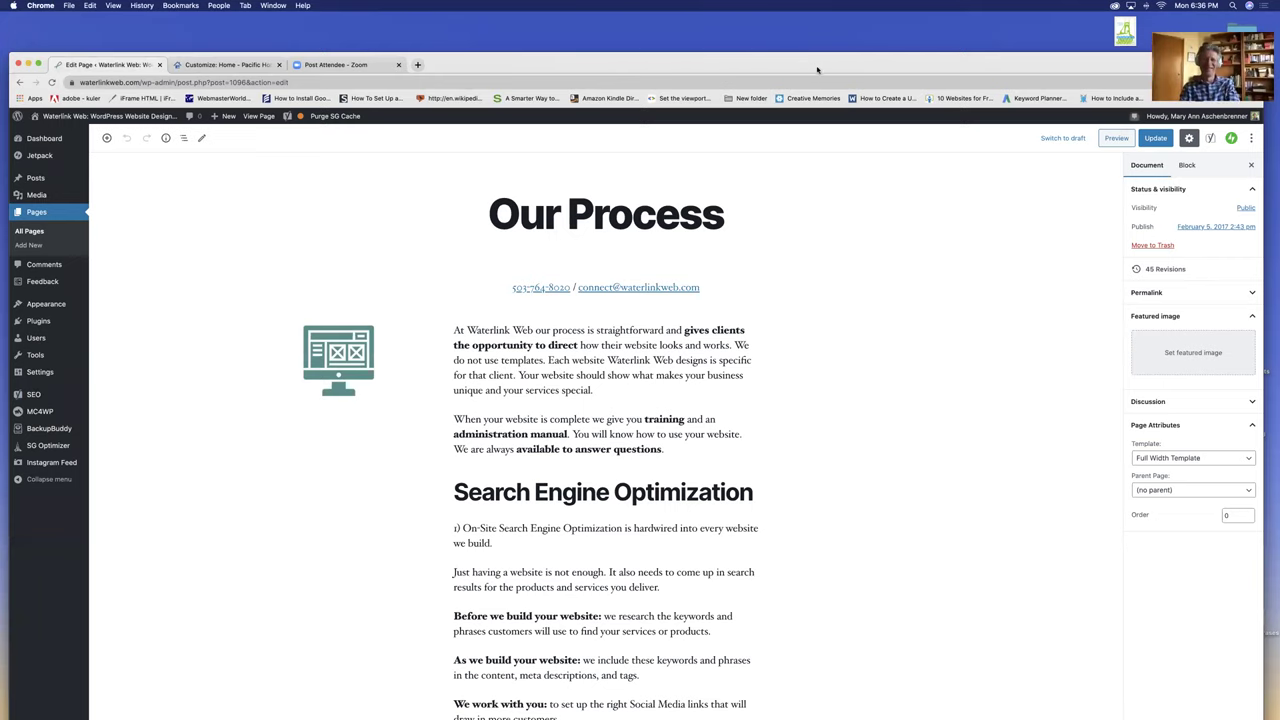
drag(802, 53, 804, 15)
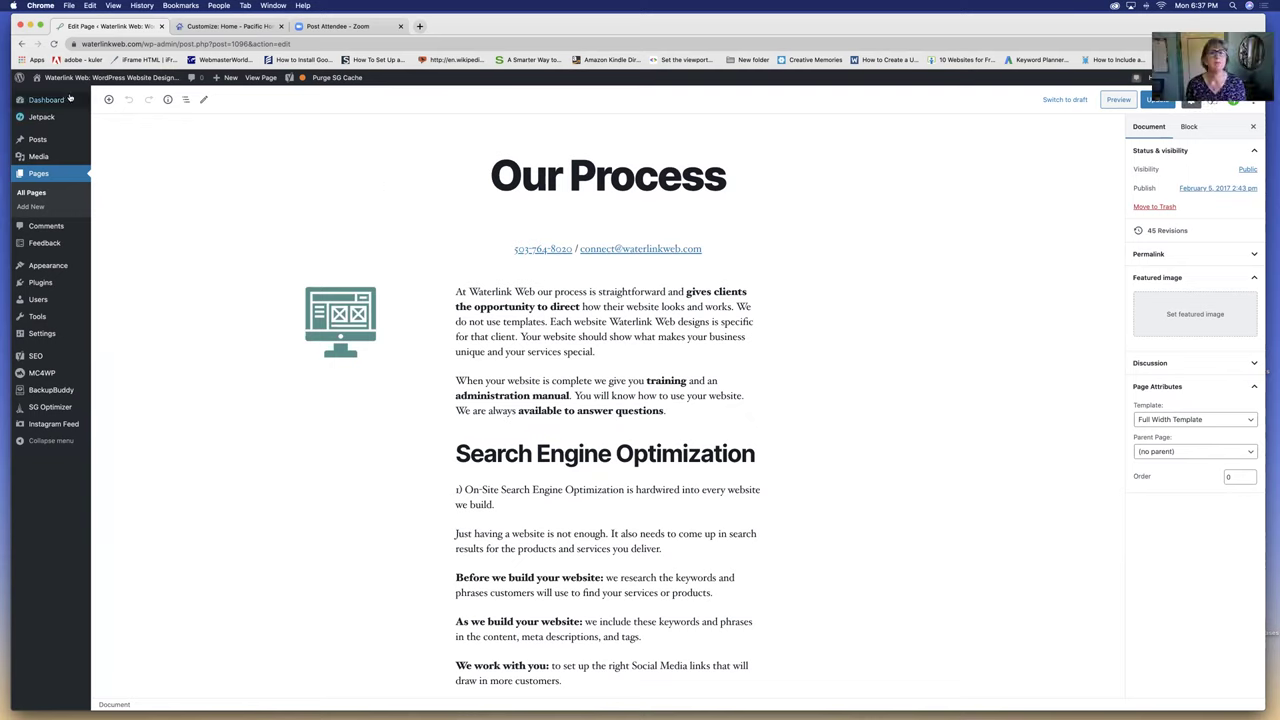
Step: Visit the live Waterlink Web site and scroll through the Our Work page with its bridge cover
mouse_move(72, 100)
mouse_move(62, 77)
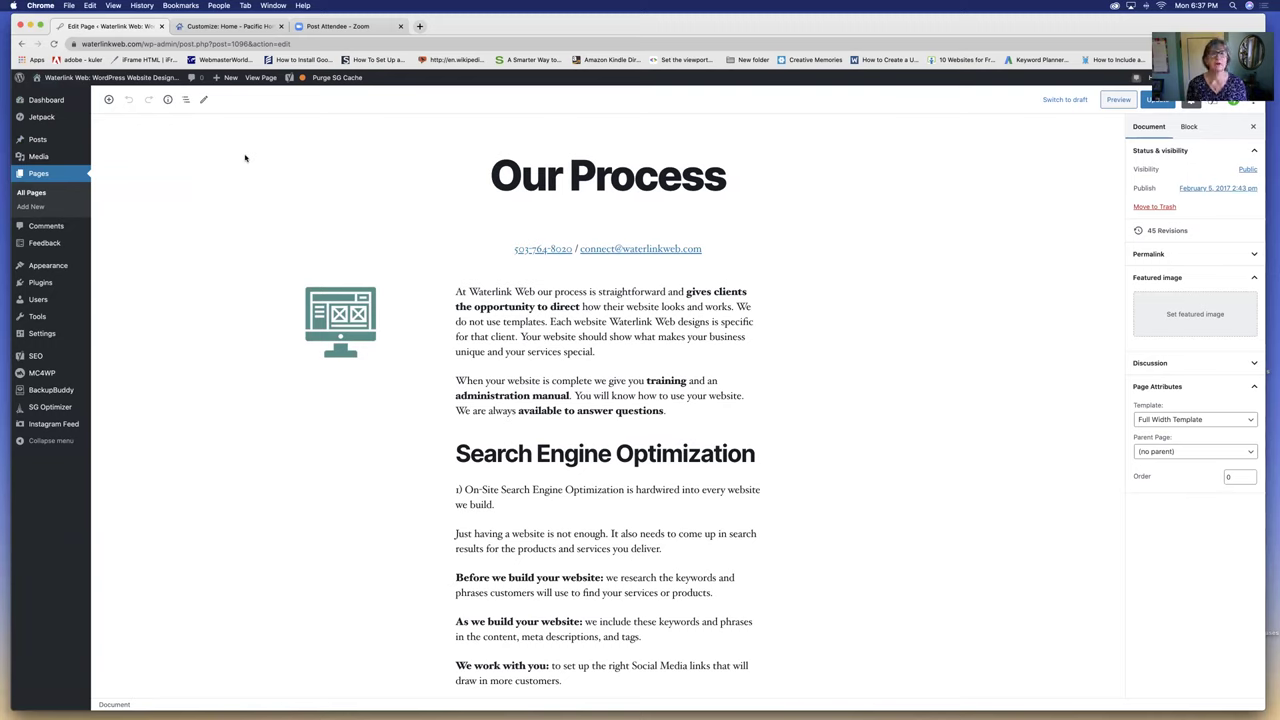
click(50, 95)
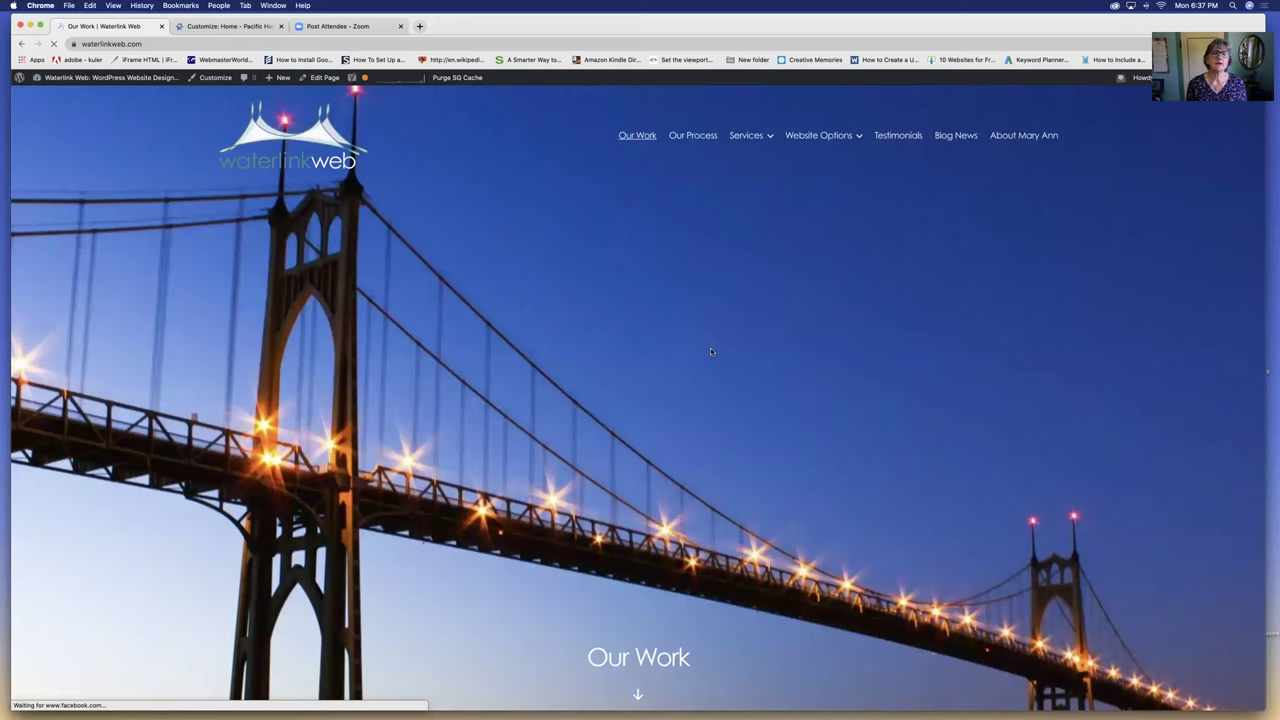
scroll(711, 351, down, 5)
scroll(711, 351, down, 3)
scroll(710, 348, up, 8)
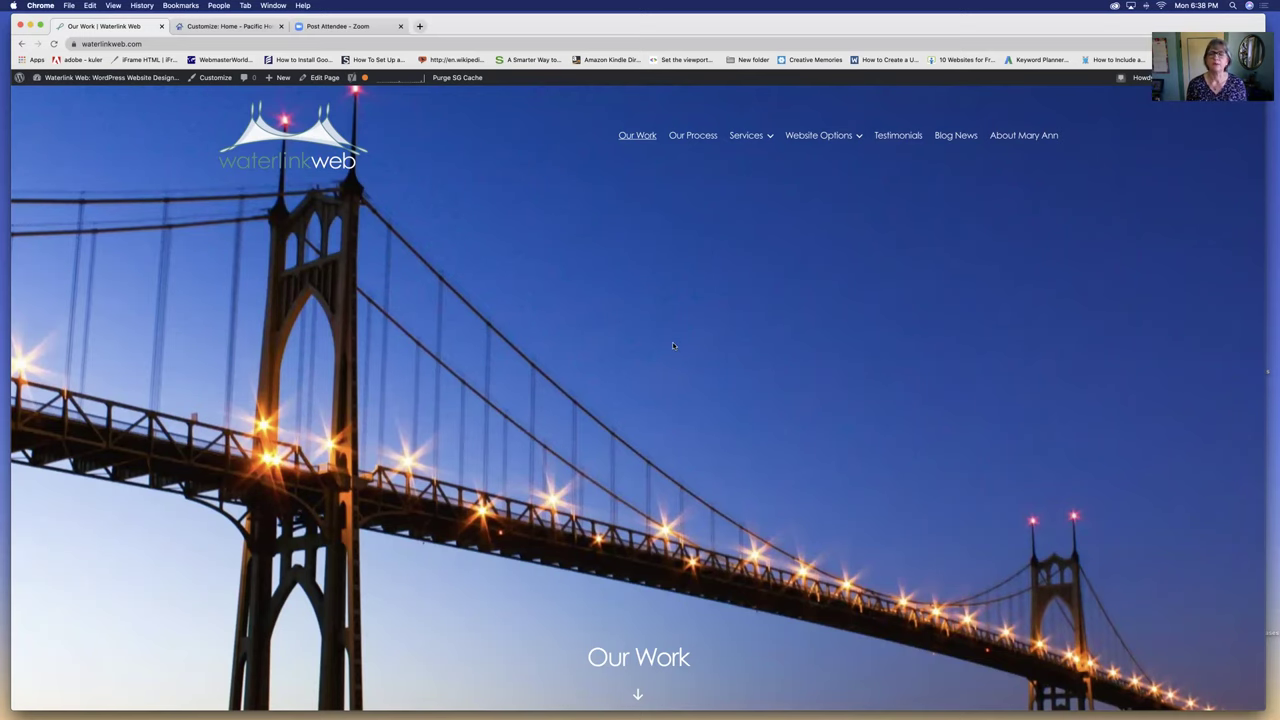
scroll(673, 346, down, 5)
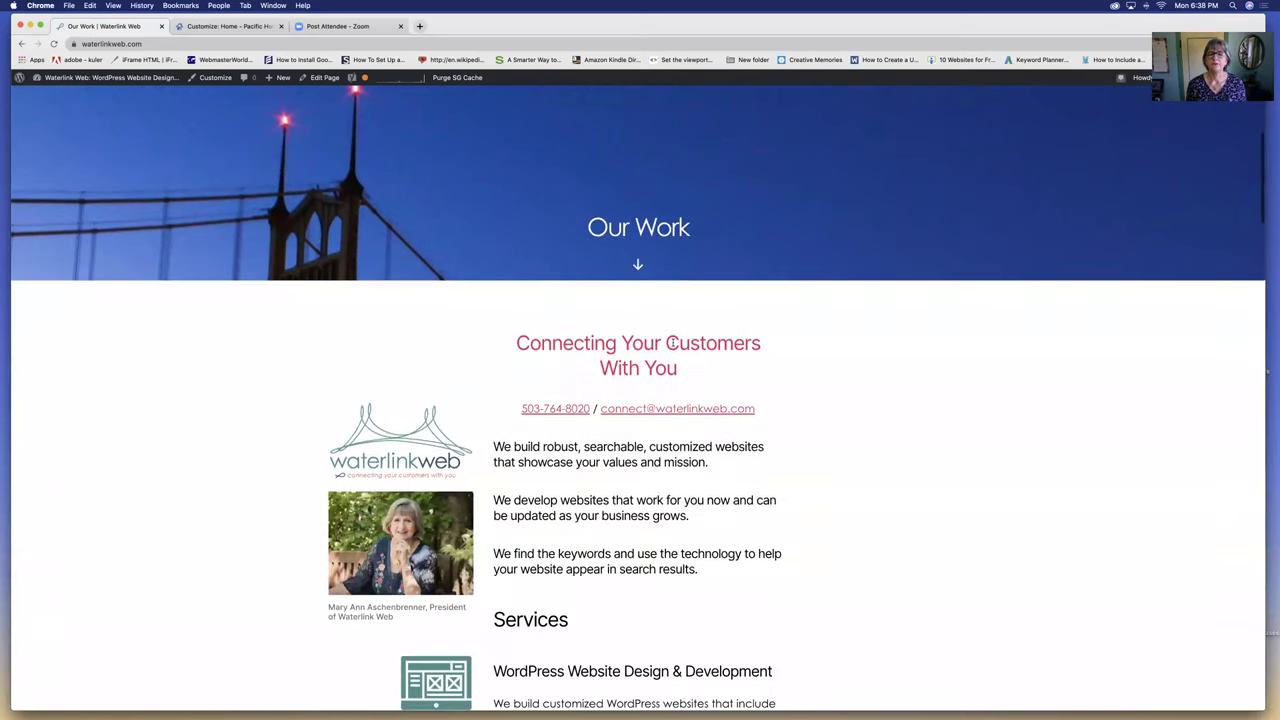
scroll(672, 343, up, 5)
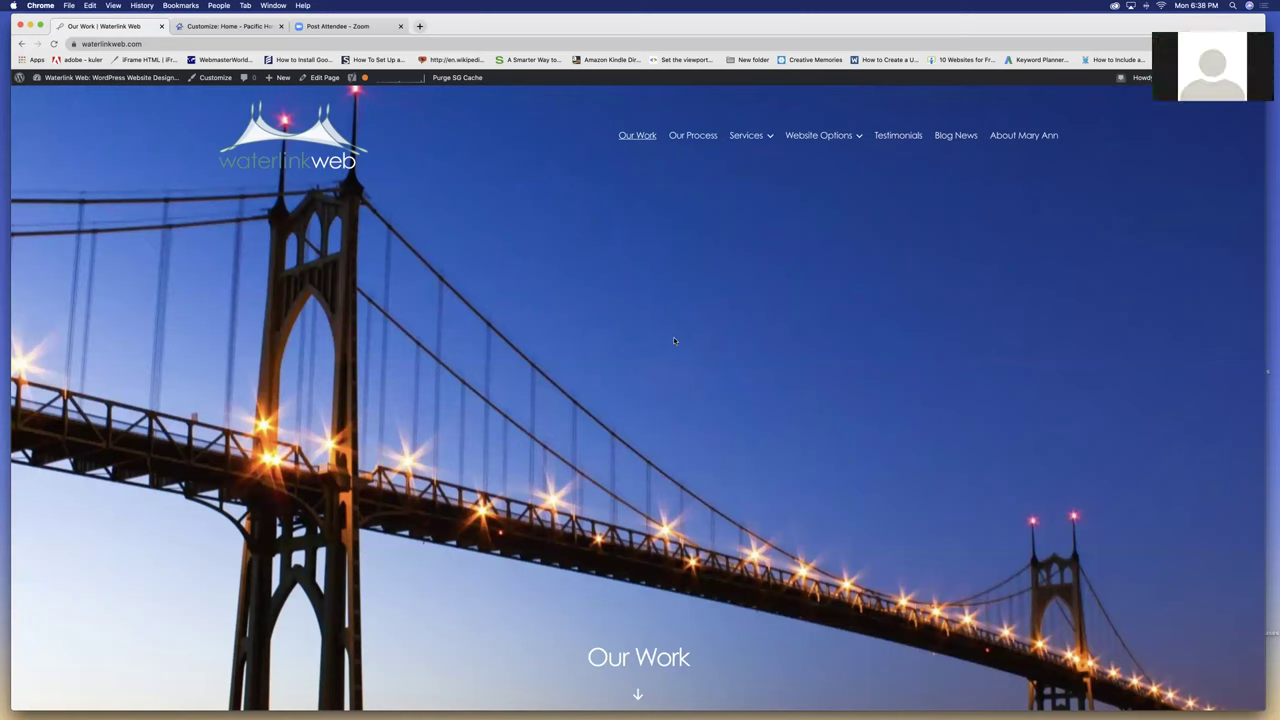
scroll(740, 350, down, 3)
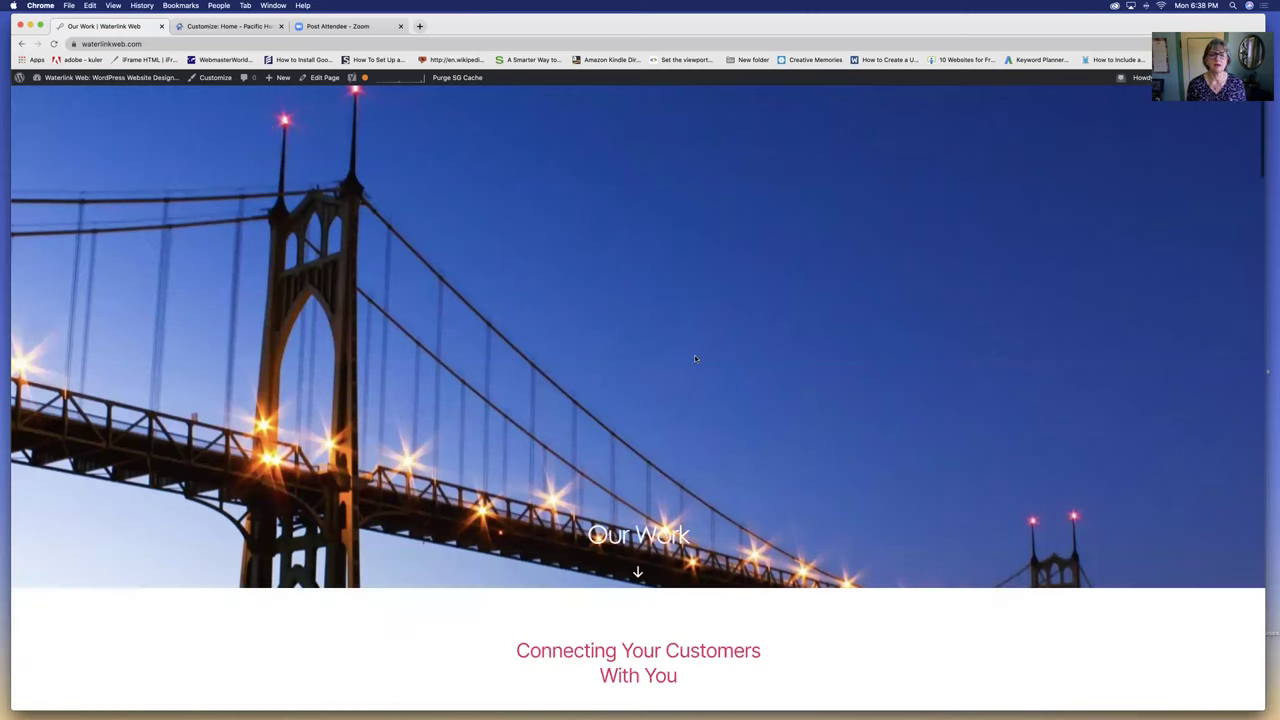
scroll(695, 358, up, 3)
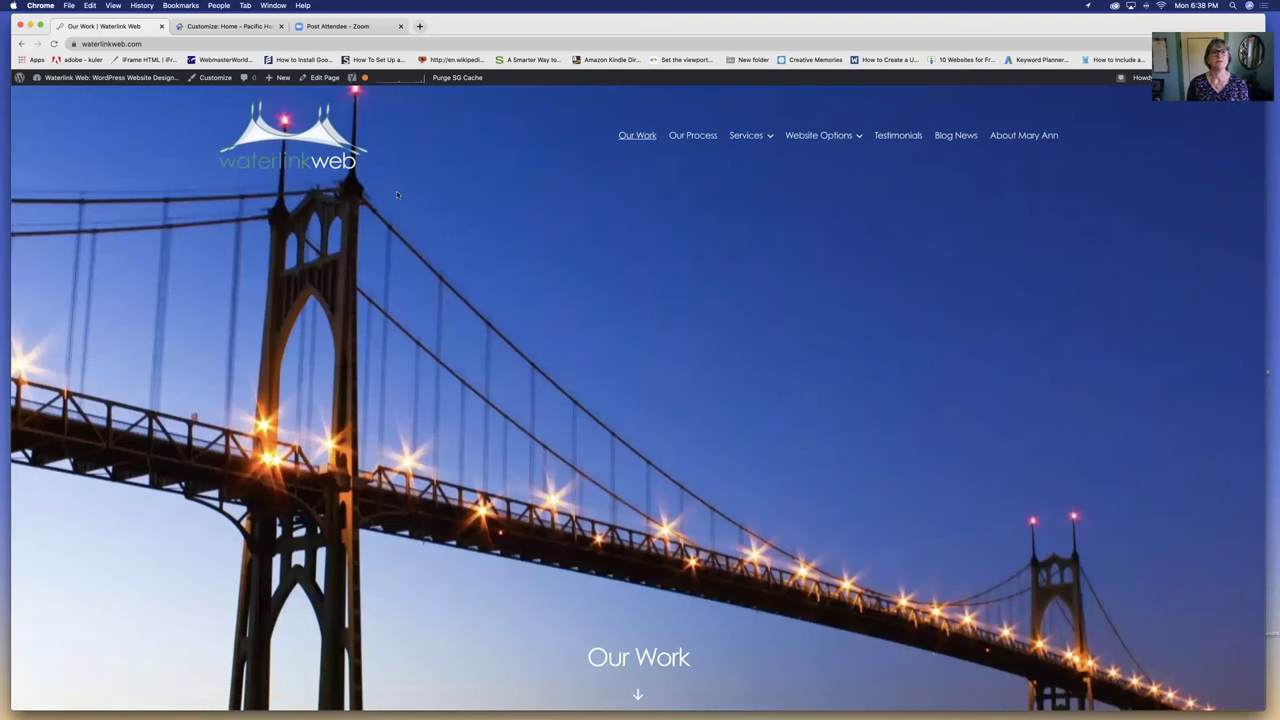
click(419, 27)
click(419, 44)
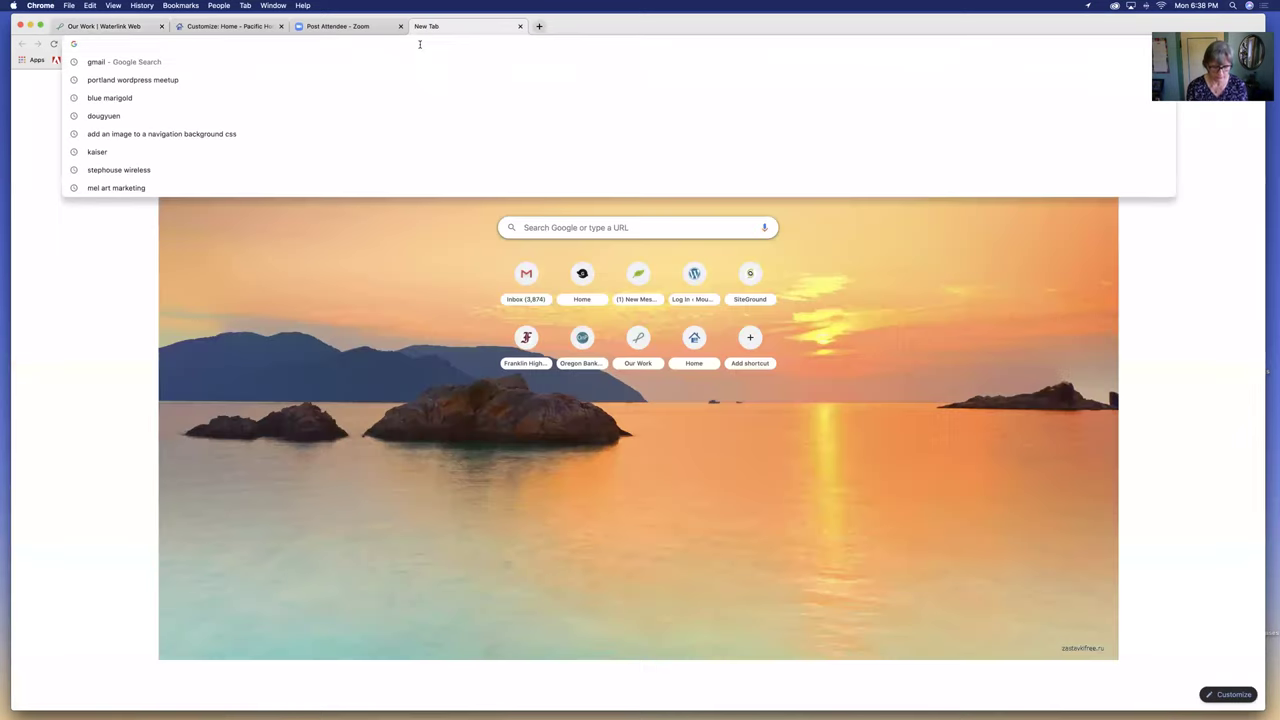
text(wordpress twenty twenty)
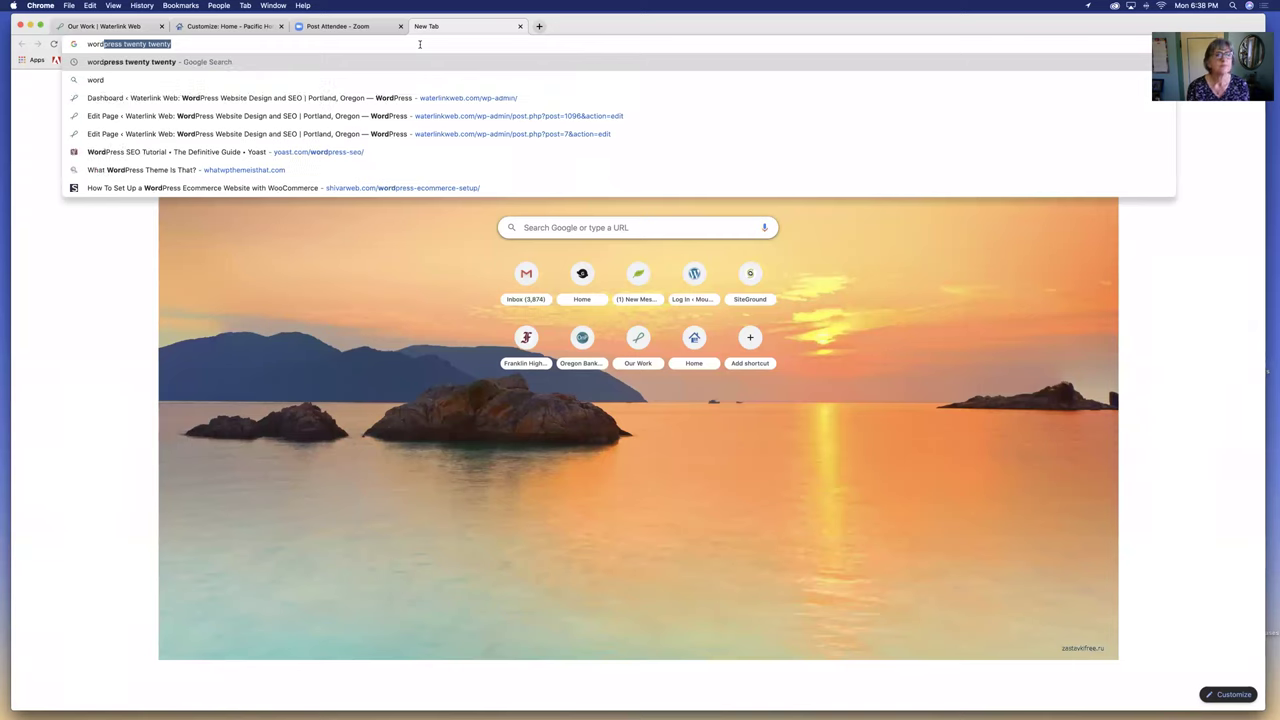
key(Return)
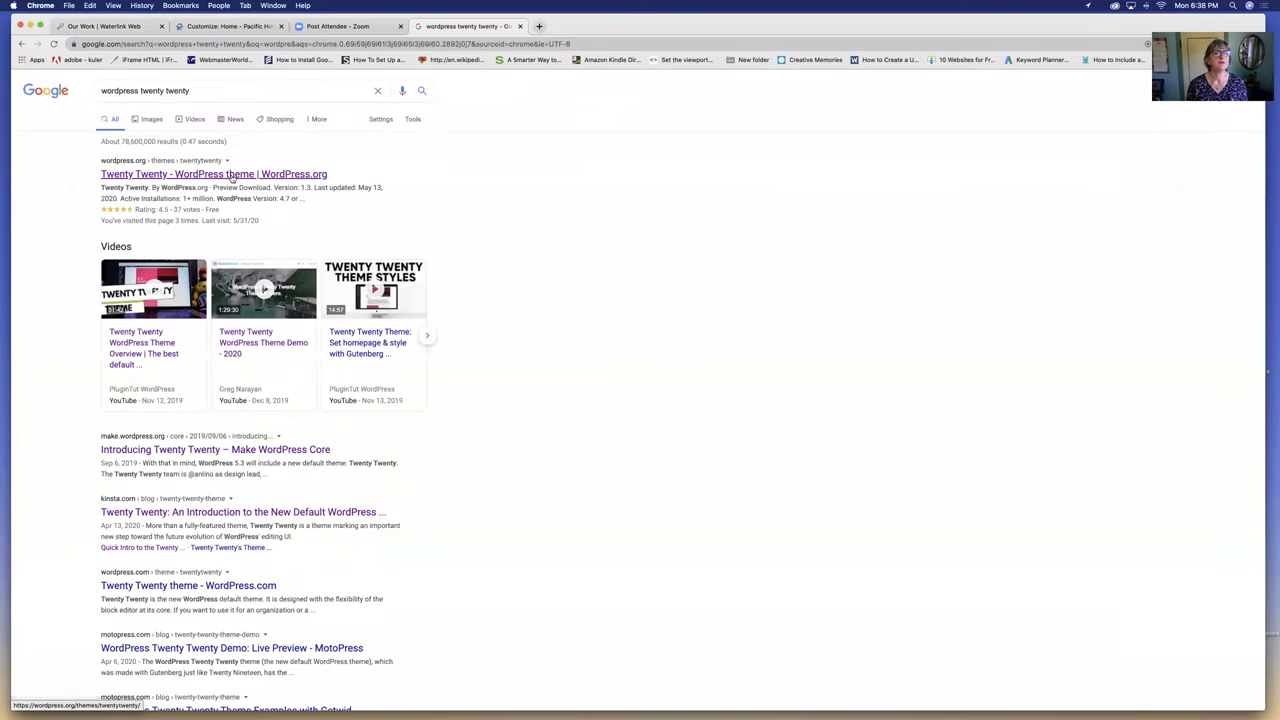
click(232, 175)
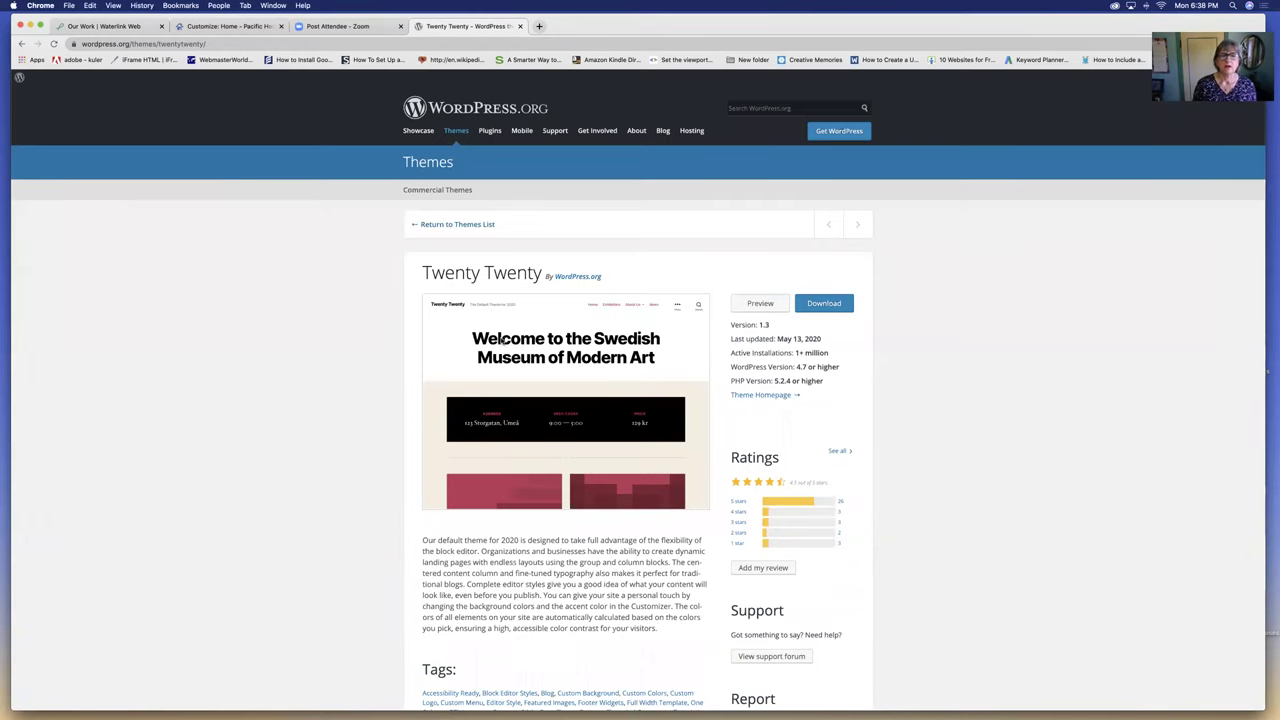
scroll(551, 339, down, 5)
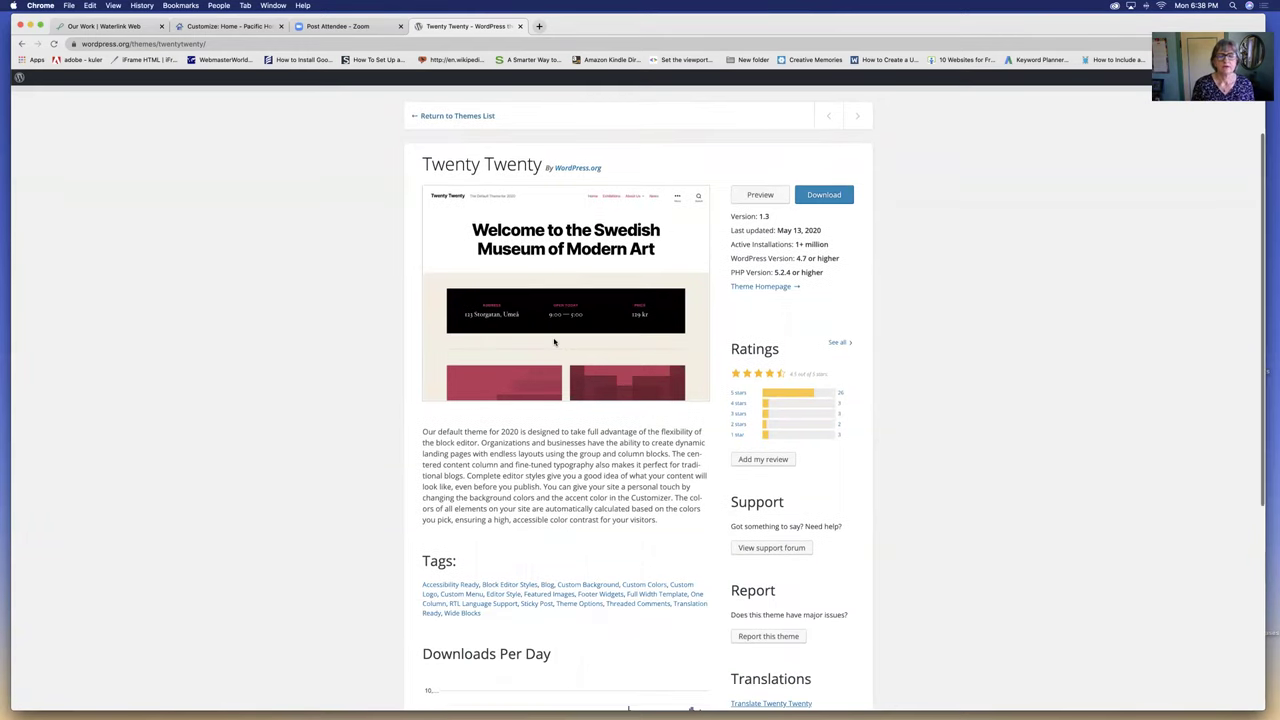
scroll(555, 343, up, 5)
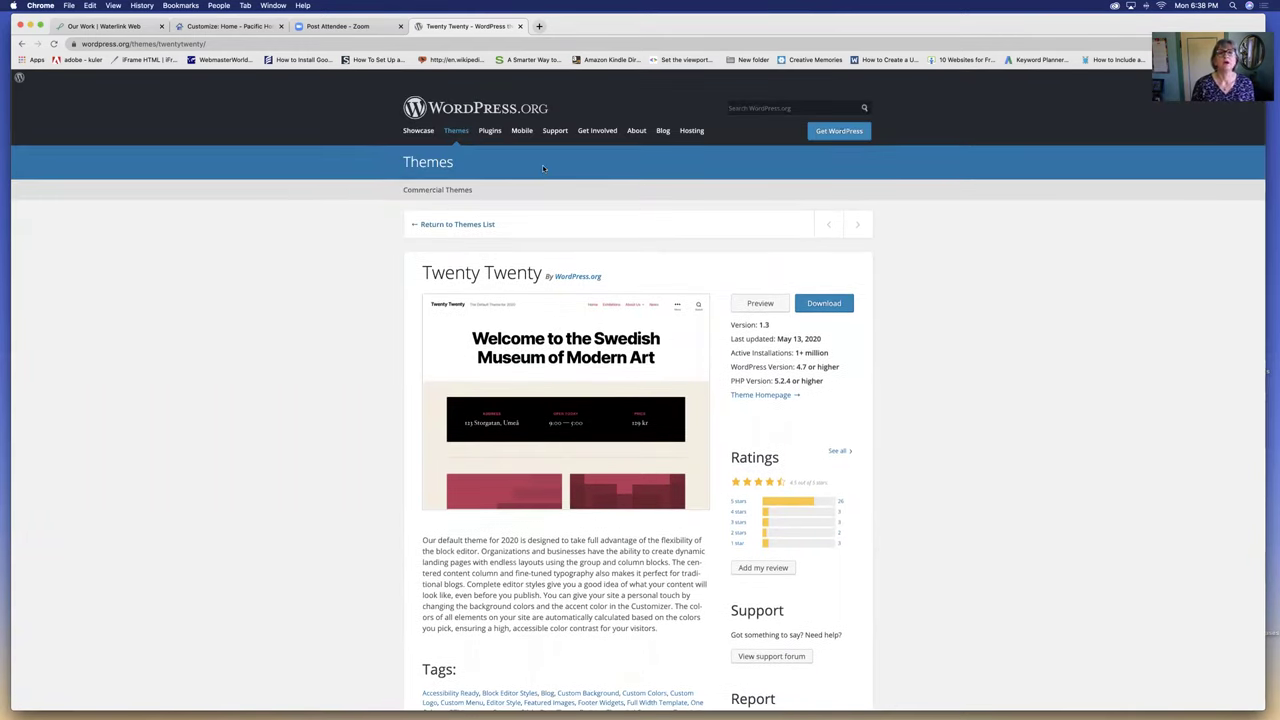
click(519, 26)
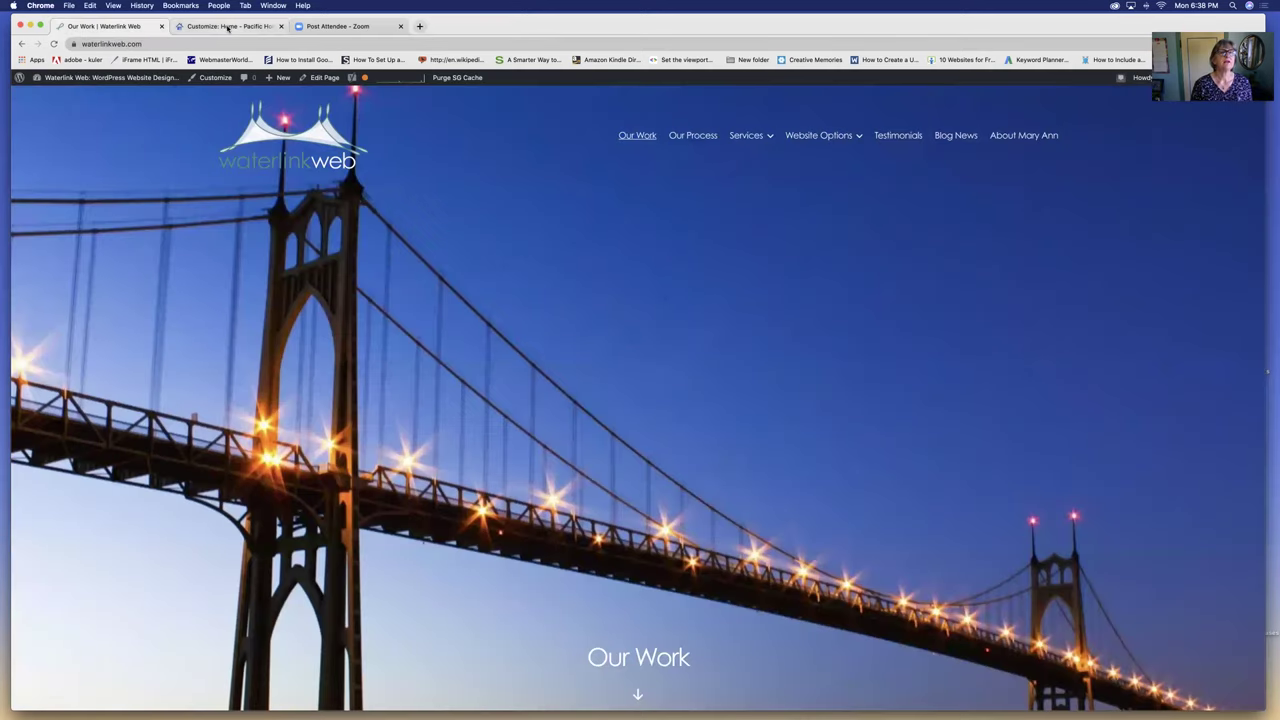
Step: Switch to the Pacific Home Inspections Customizer and scroll through its Additional CSS rules
click(228, 26)
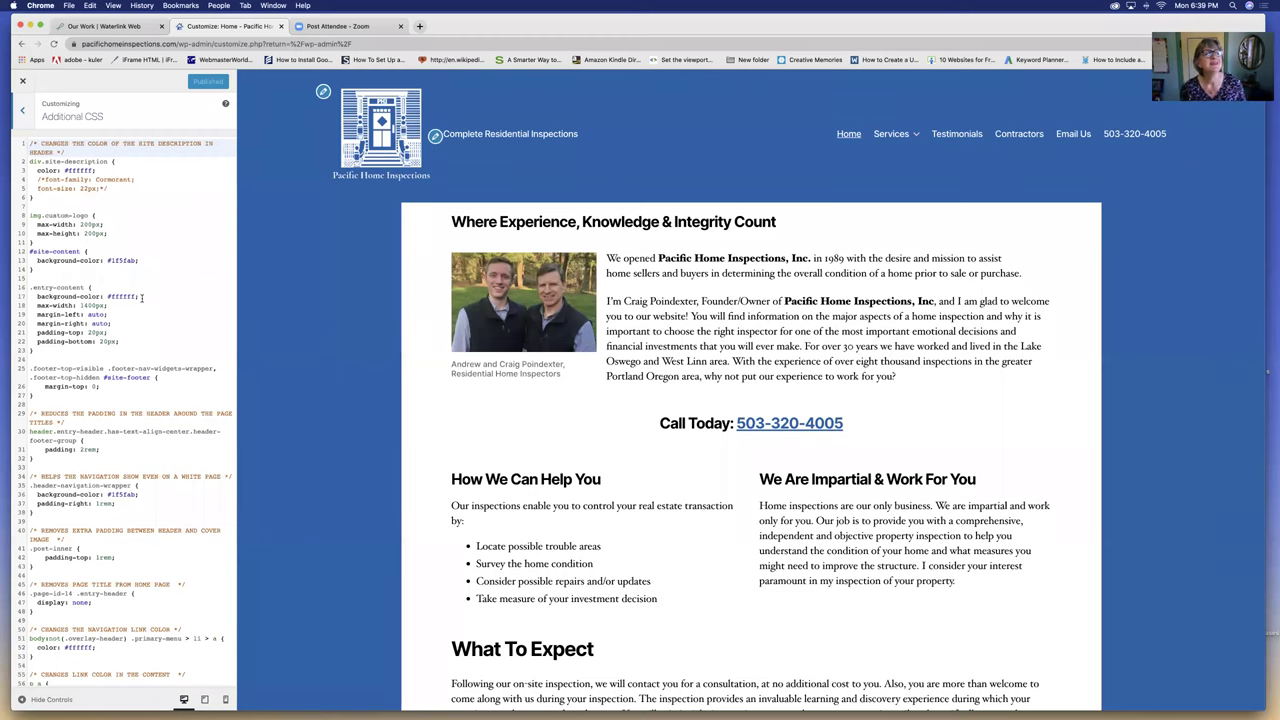
scroll(151, 300, down, 3)
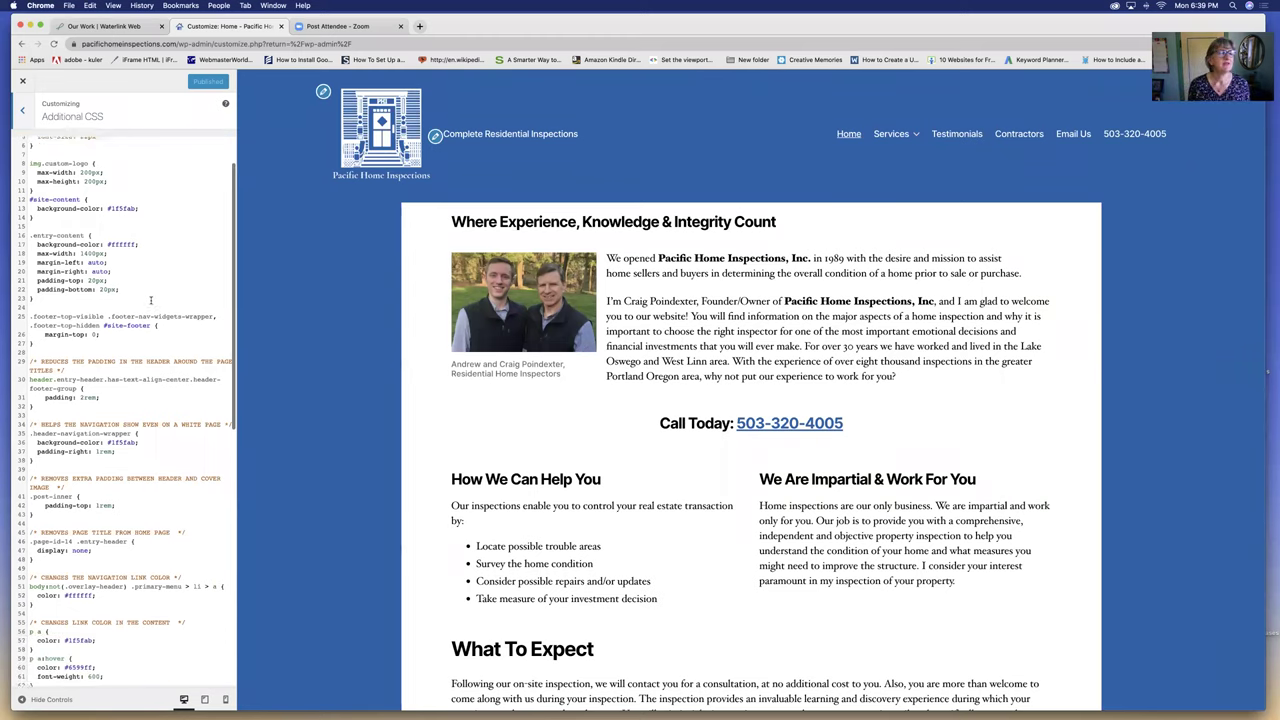
scroll(152, 299, down, 3)
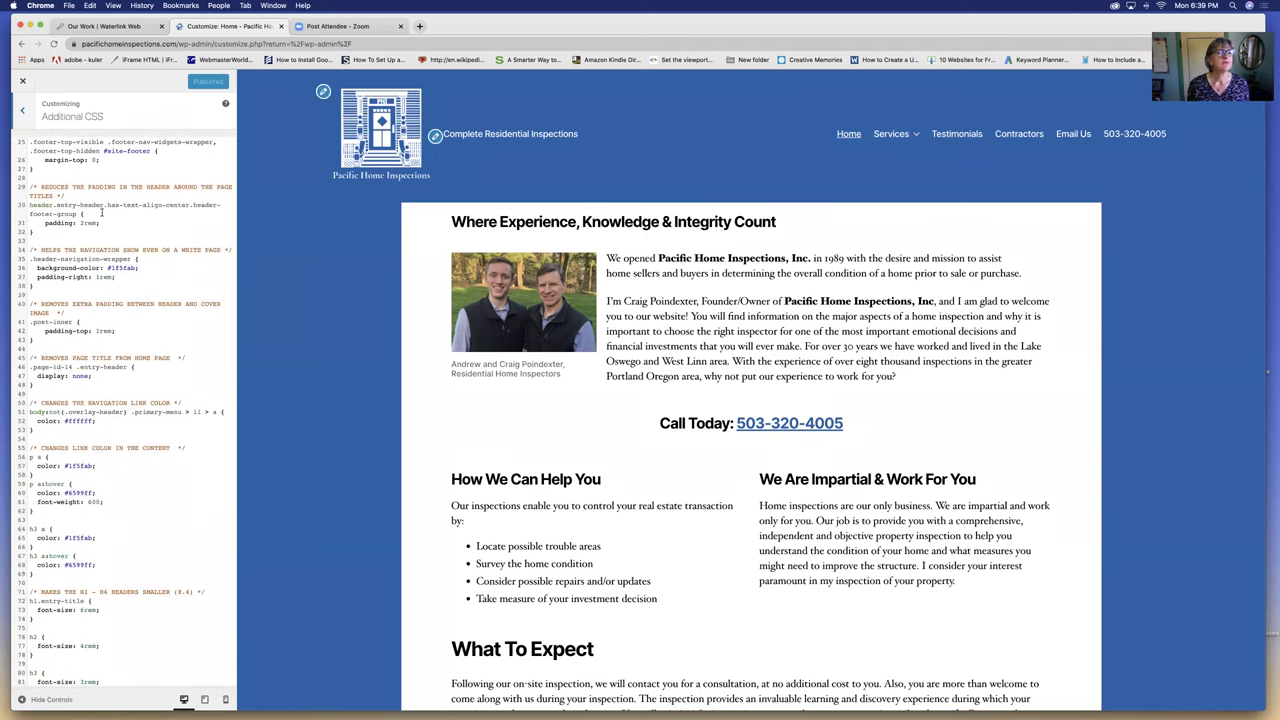
scroll(125, 240, down, 2)
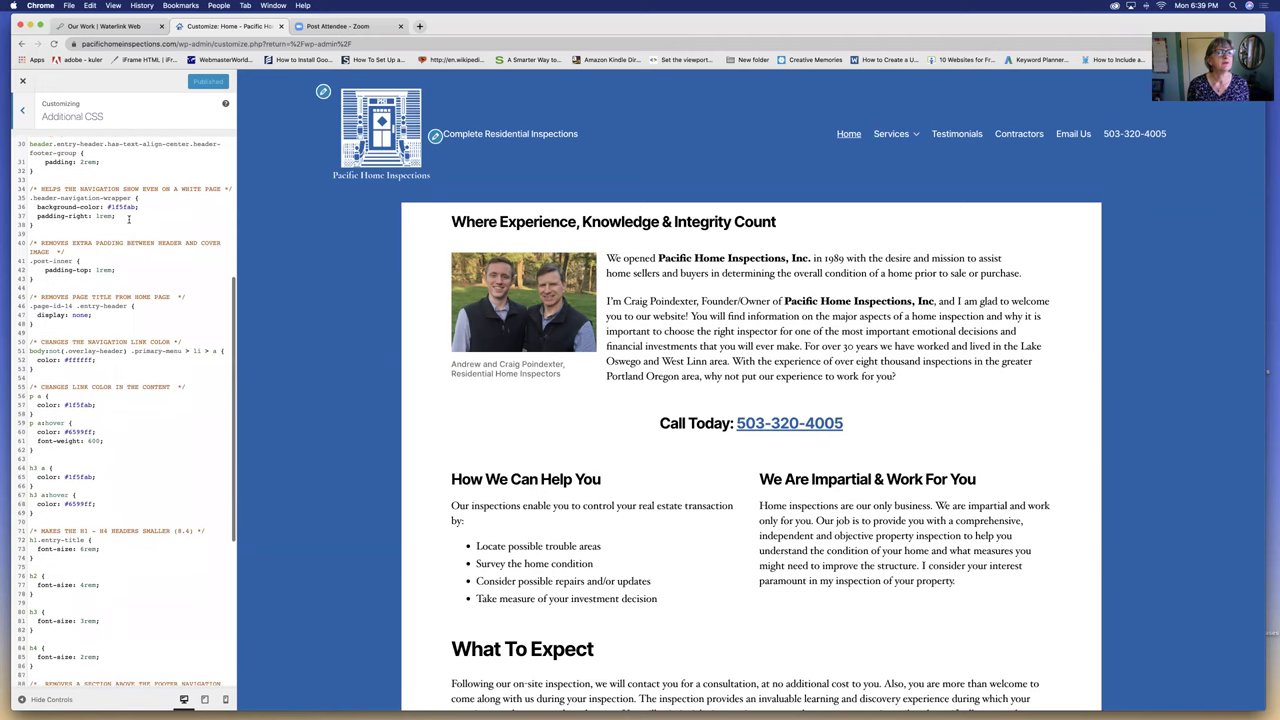
scroll(128, 219, down, 3)
scroll(128, 219, down, 4)
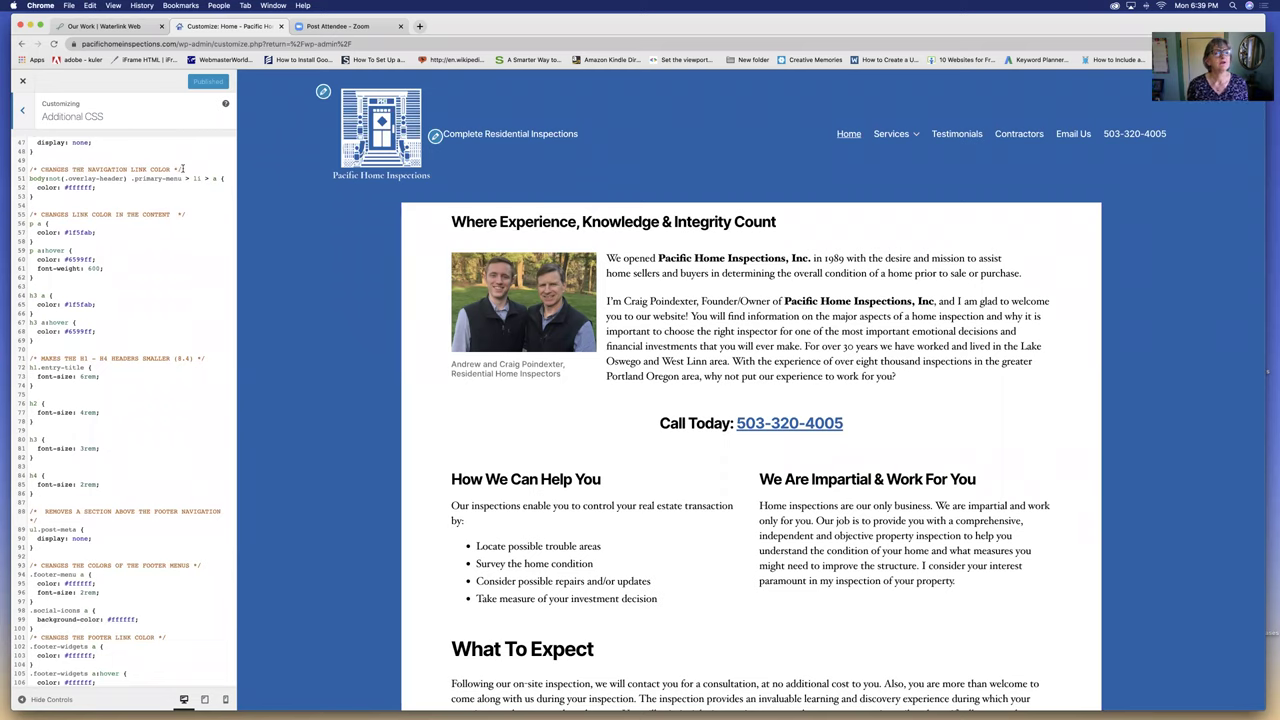
scroll(140, 254, down, 3)
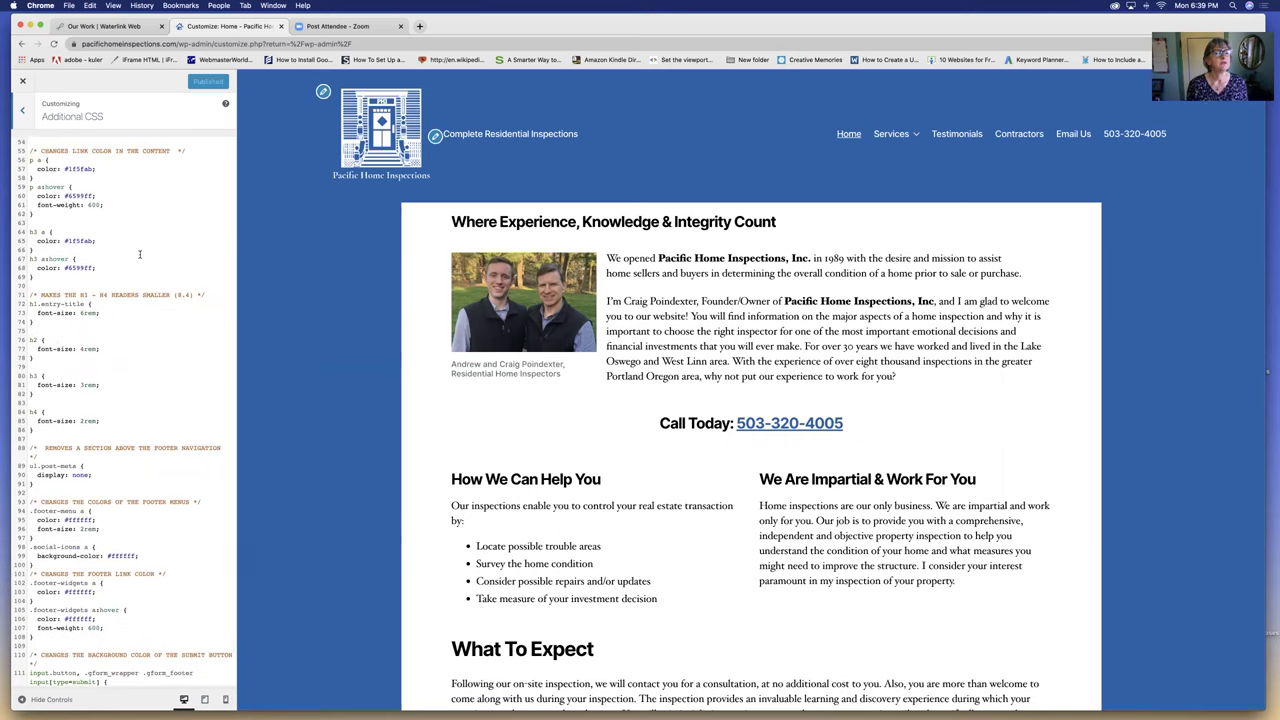
scroll(138, 251, down, 3)
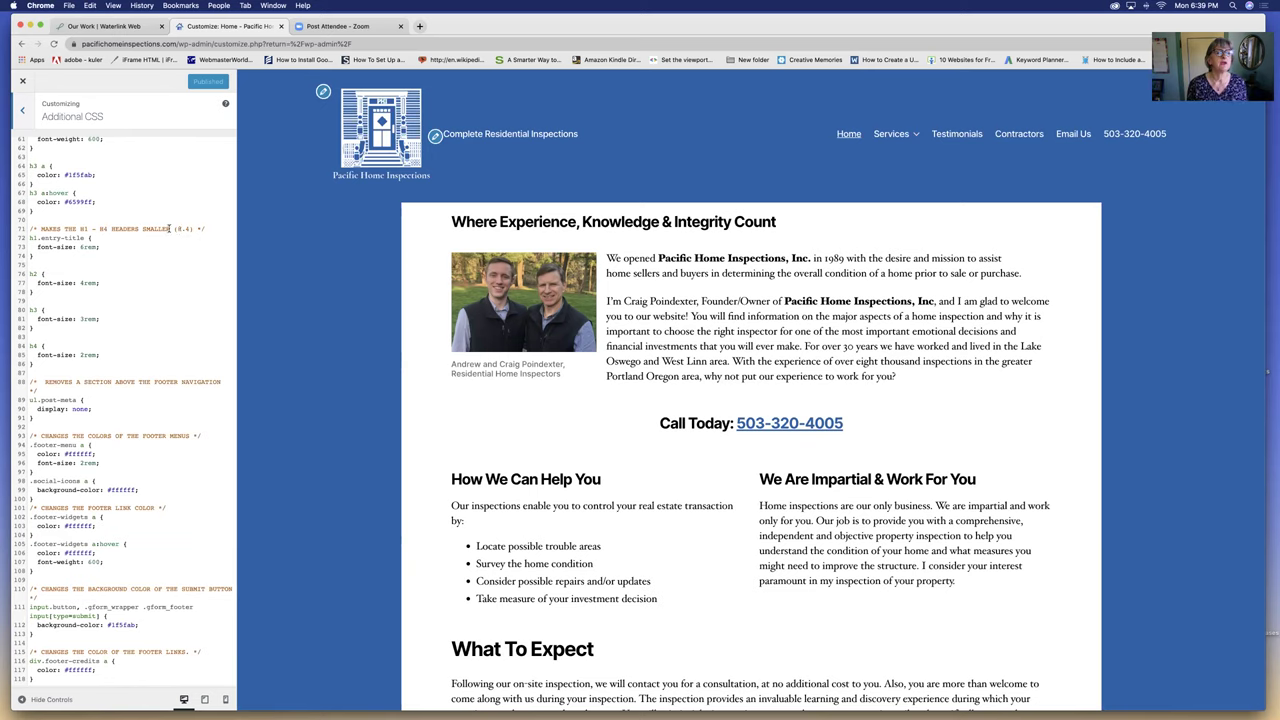
Step: Change the entry title font-size from 5rem to 6rem and review the surrounding CSS
click(83, 247)
key(BackSpace)
text(6)
scroll(108, 320, up, 3)
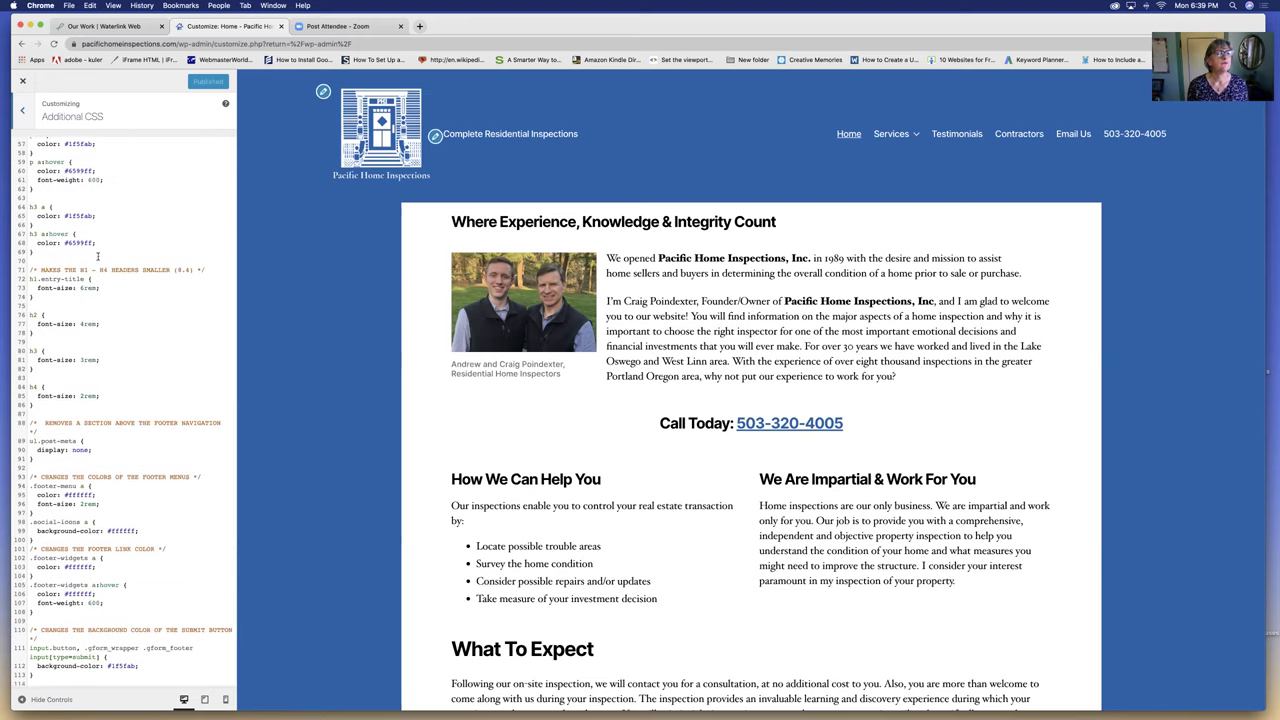
scroll(89, 170, up, 3)
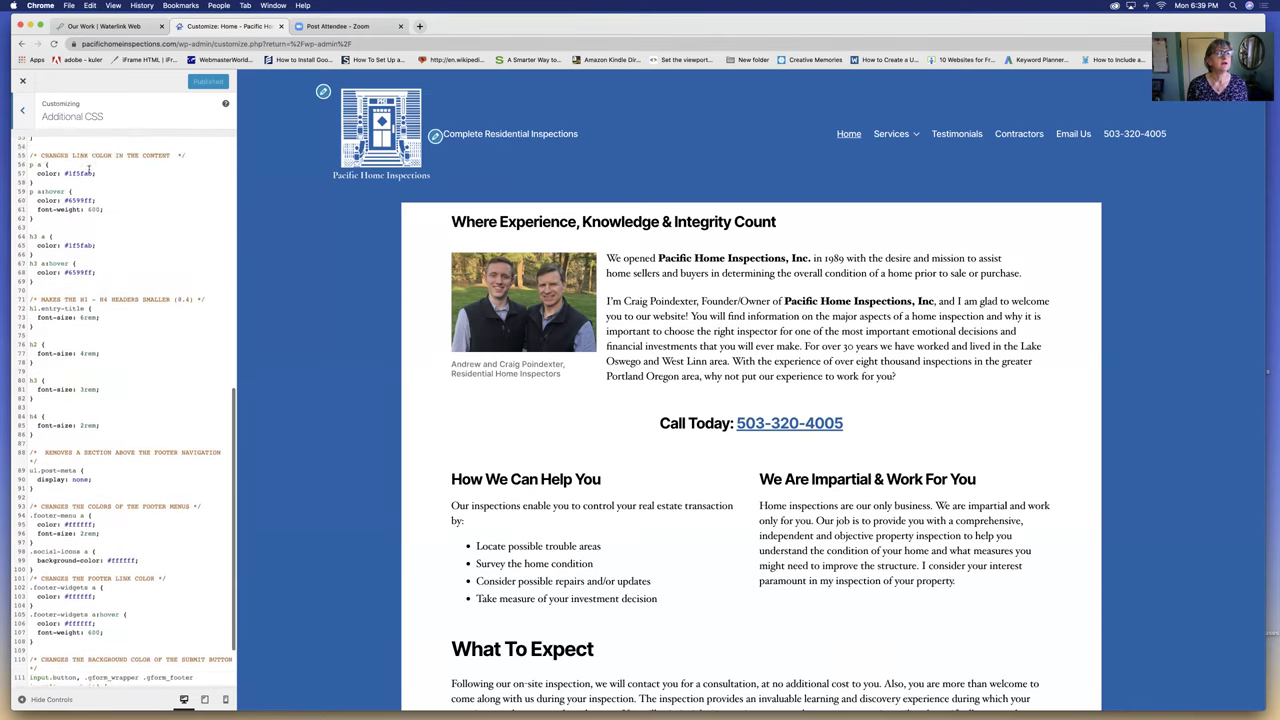
scroll(89, 170, down, 1)
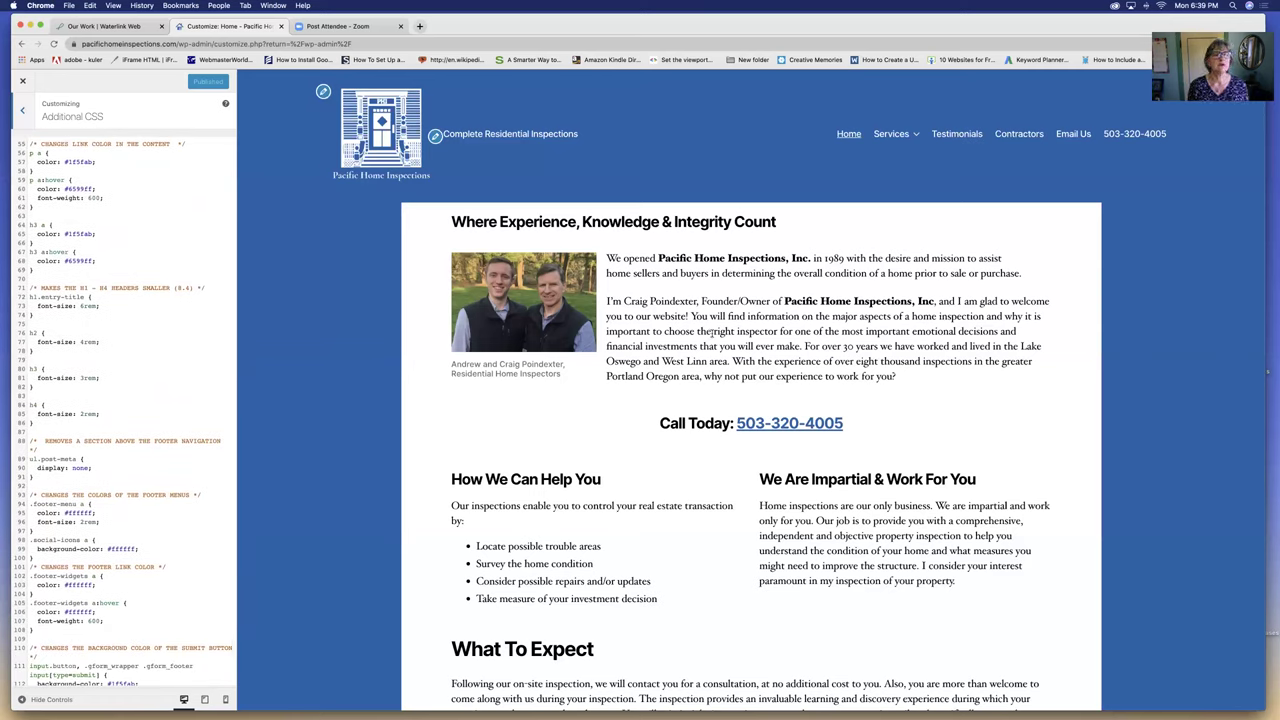
scroll(107, 340, up, 5)
scroll(107, 340, up, 10)
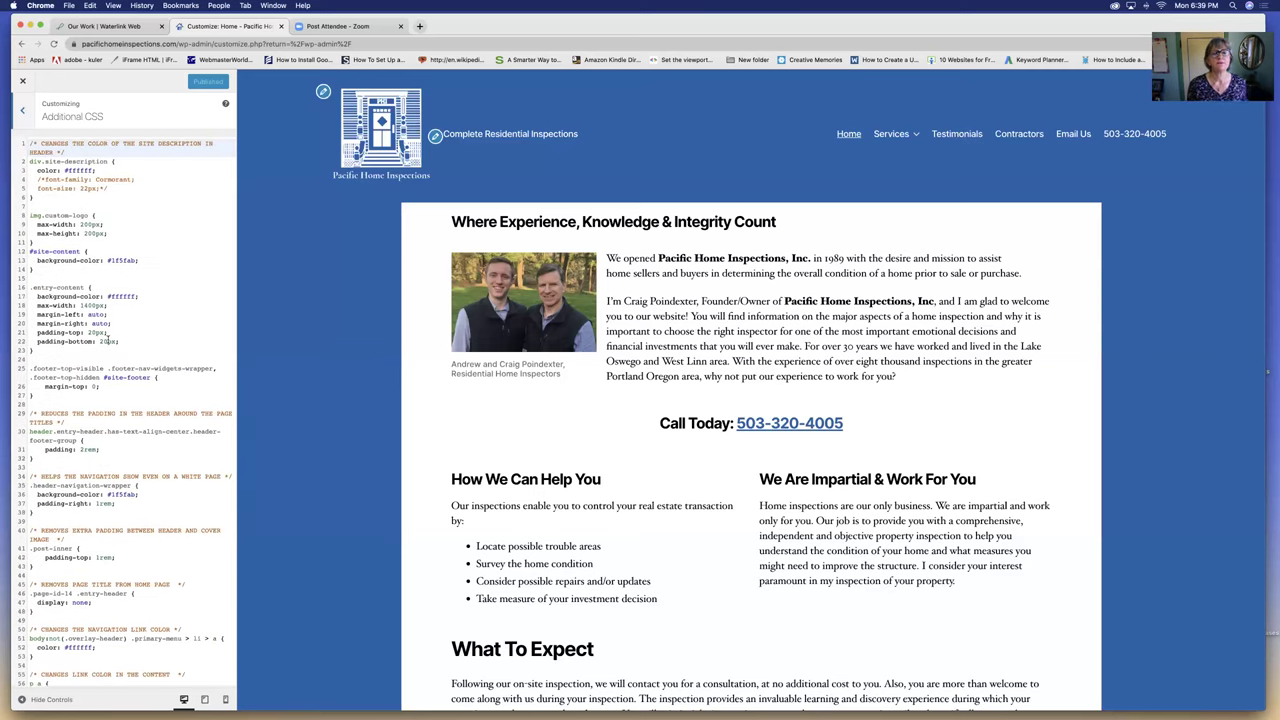
Step: Return to the Waterlink Web Our Work tab, review its bridge cover section, then bring the desktop forward
click(89, 24)
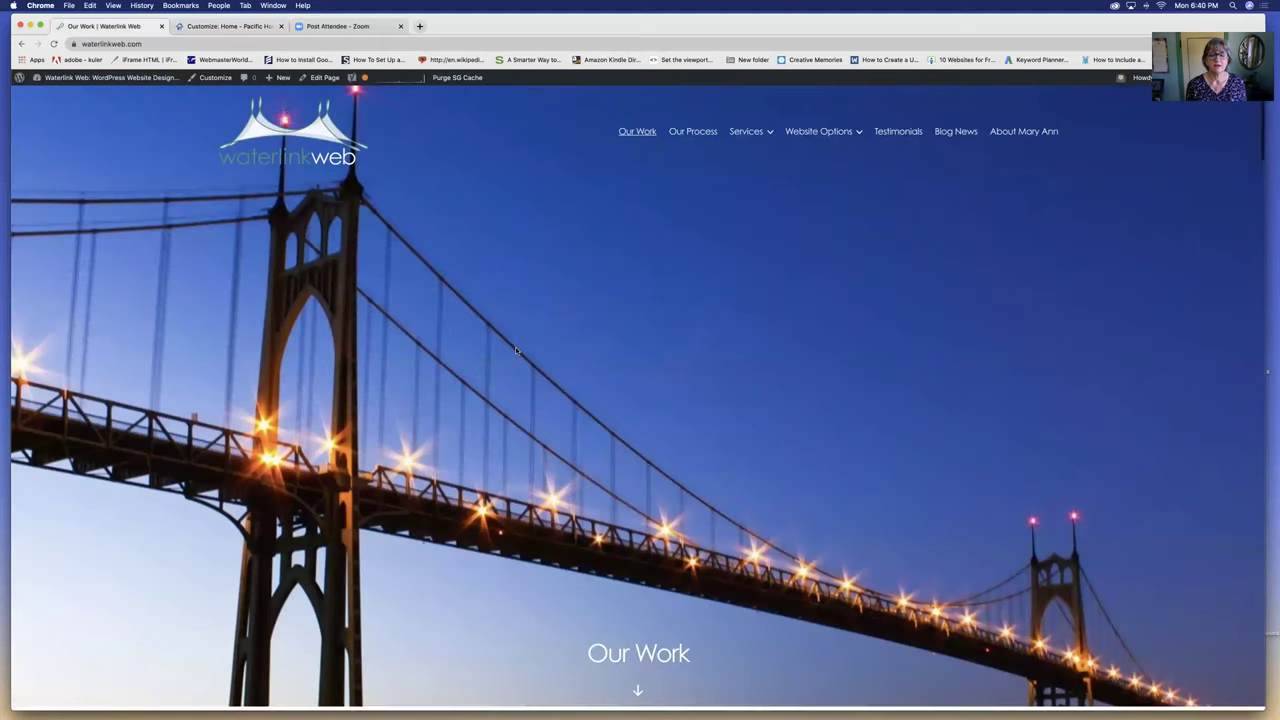
scroll(516, 350, down, 3)
scroll(516, 350, up, 3)
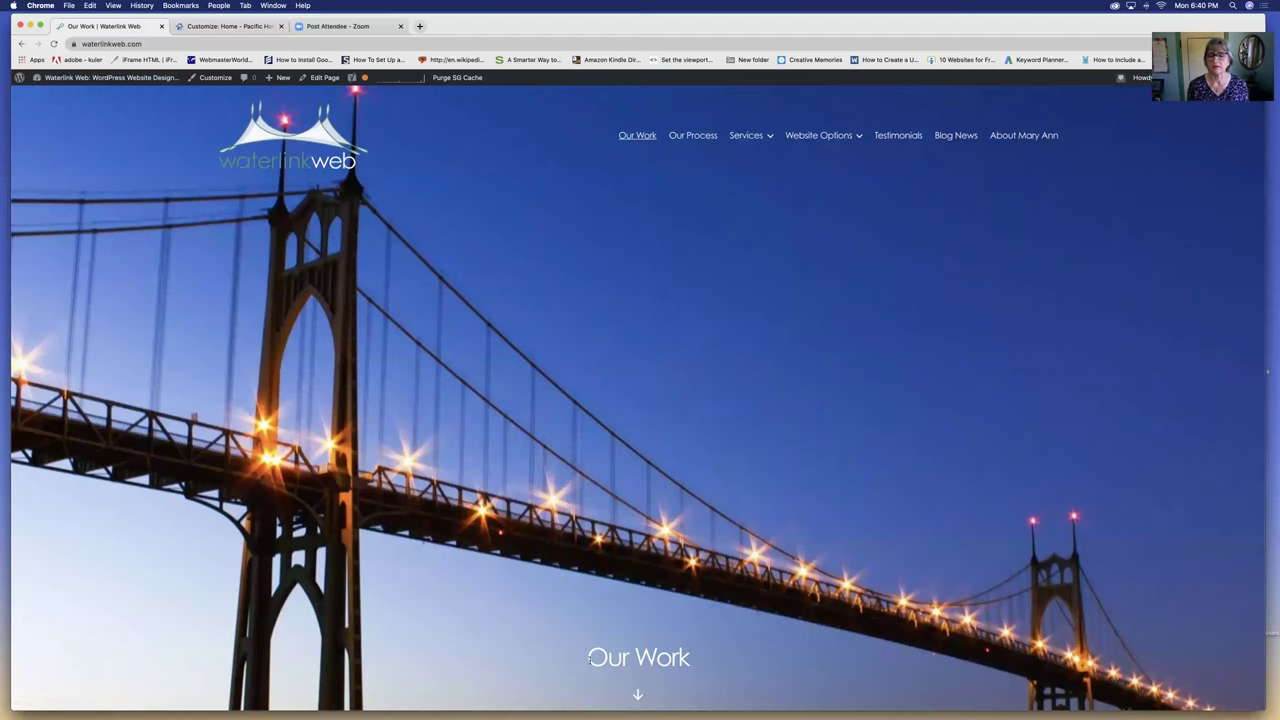
scroll(589, 657, down, 2)
scroll(590, 659, up, 2)
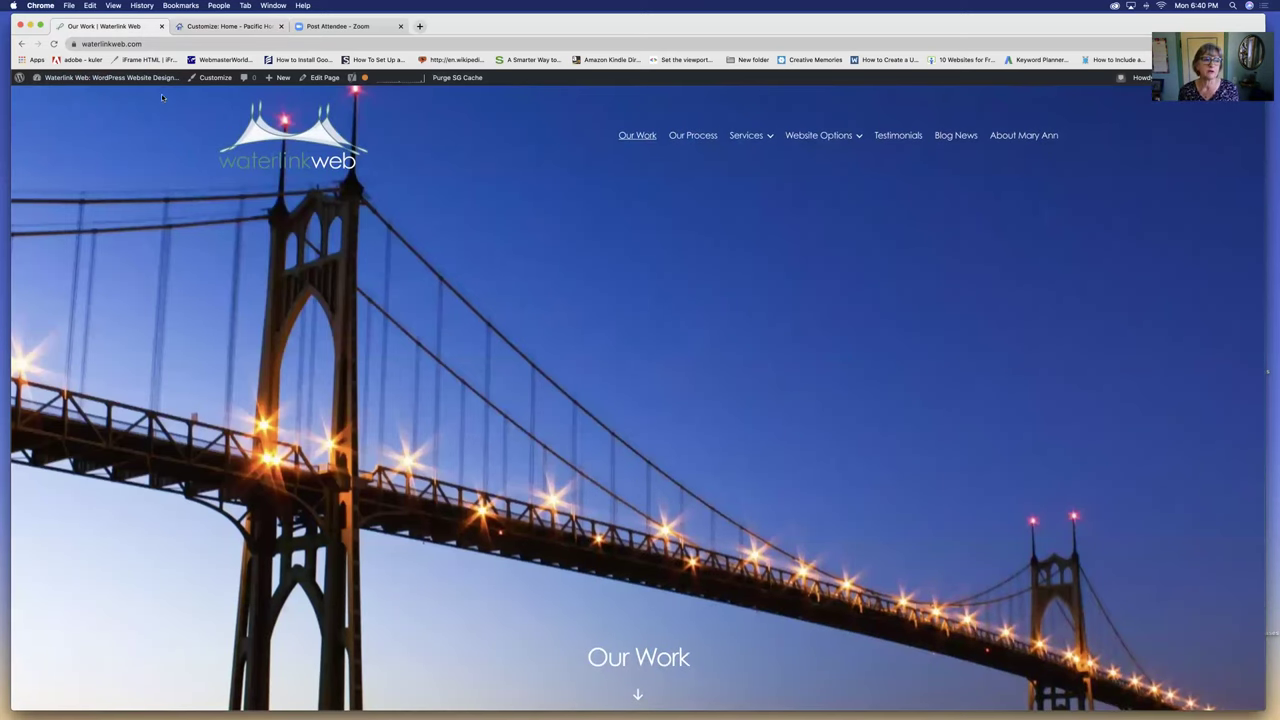
scroll(402, 505, down, 5)
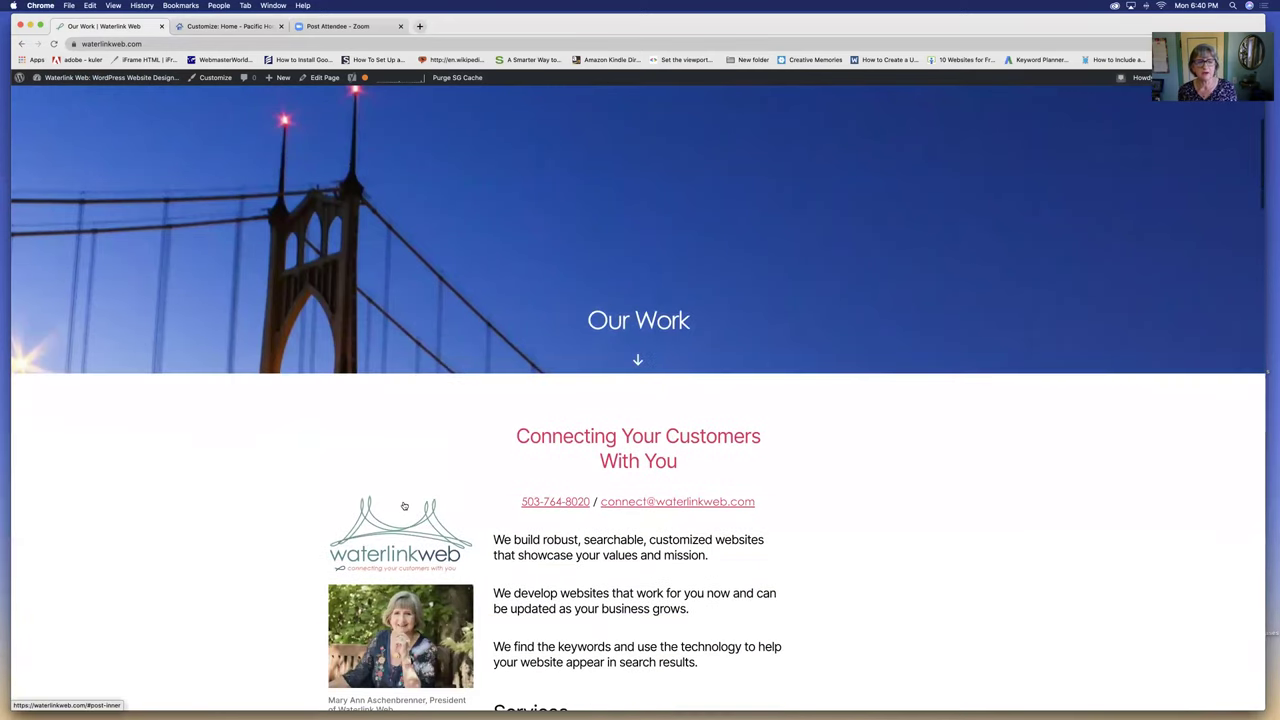
scroll(404, 505, down, 2)
scroll(404, 505, up, 3)
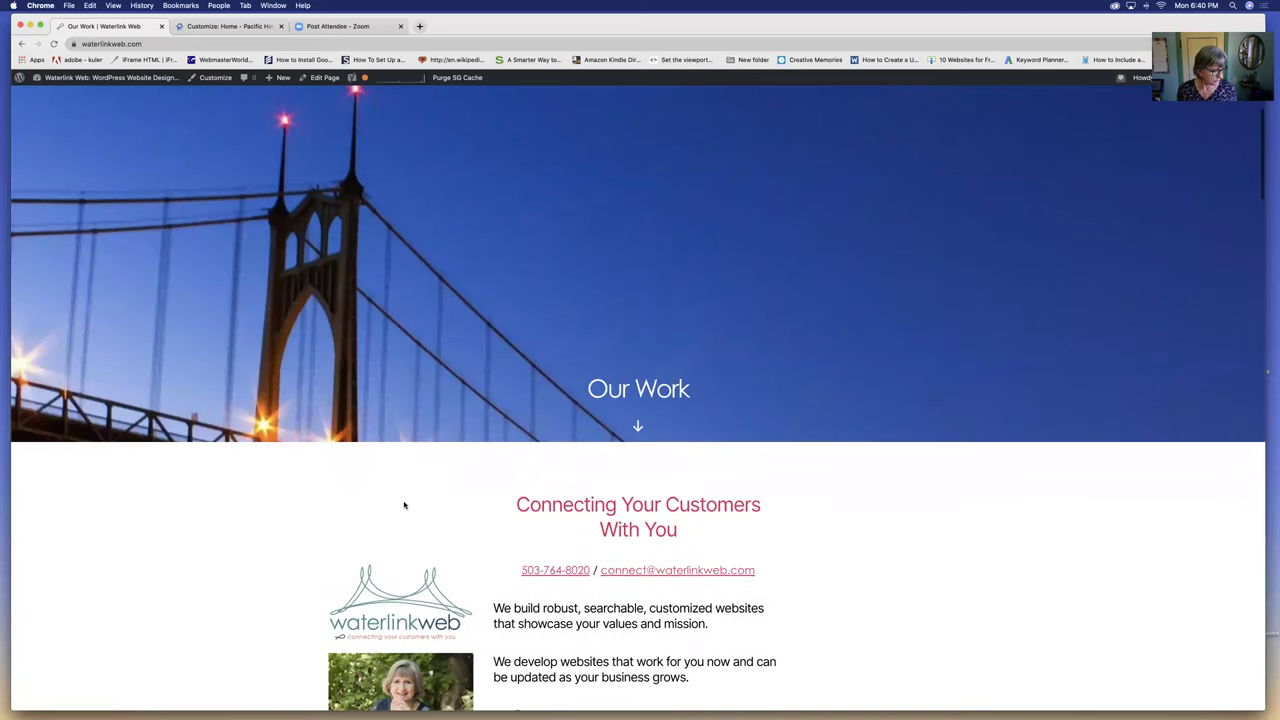
scroll(404, 505, up, 2)
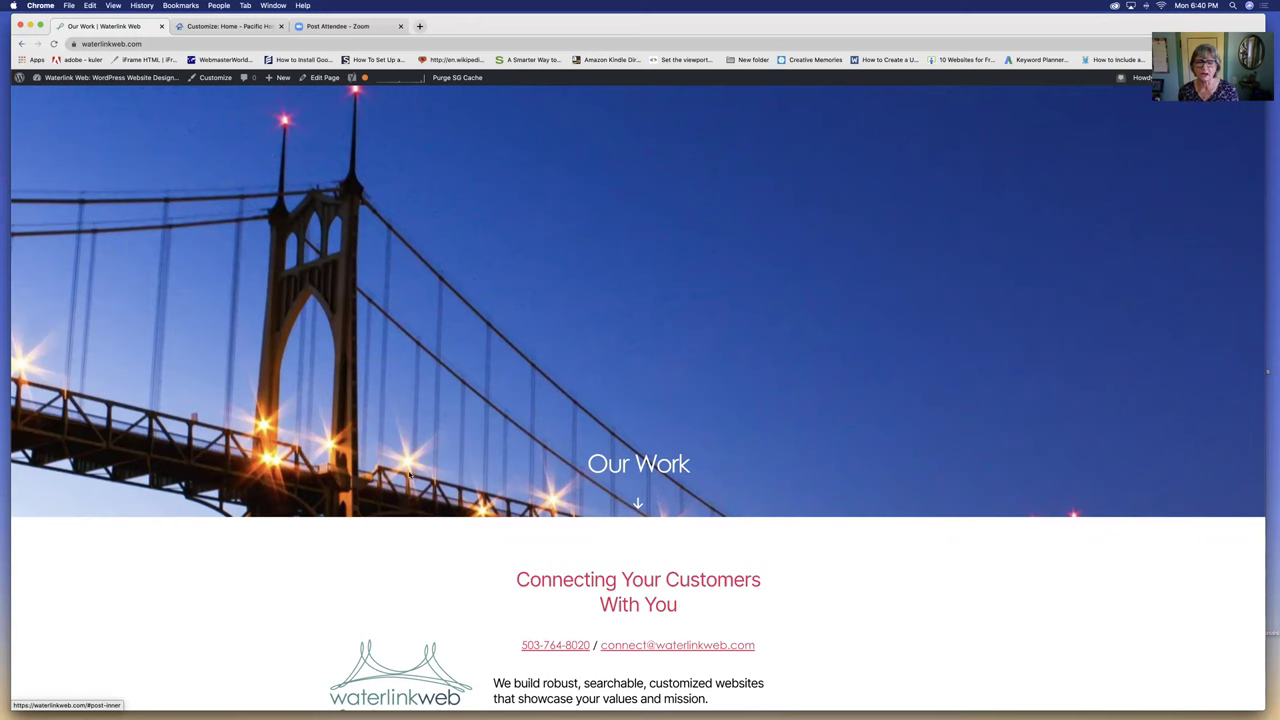
scroll(404, 506, up, 5)
scroll(408, 473, down, 2)
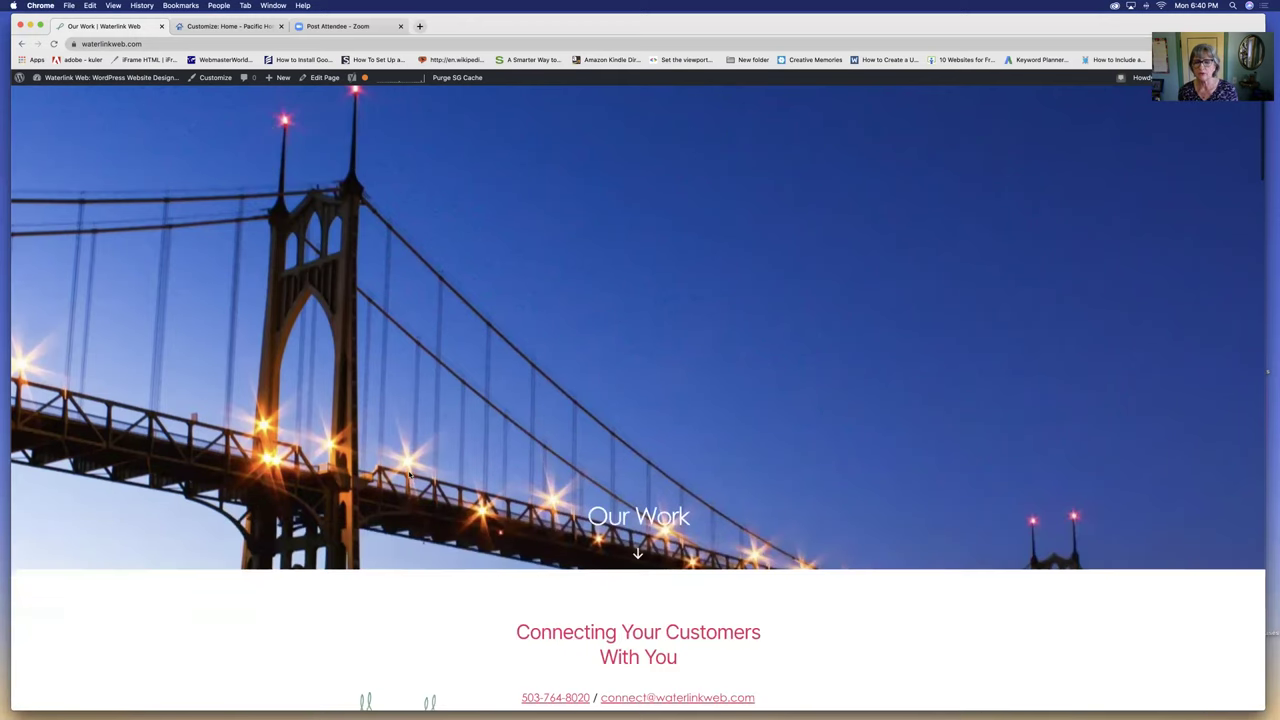
scroll(408, 473, up, 3)
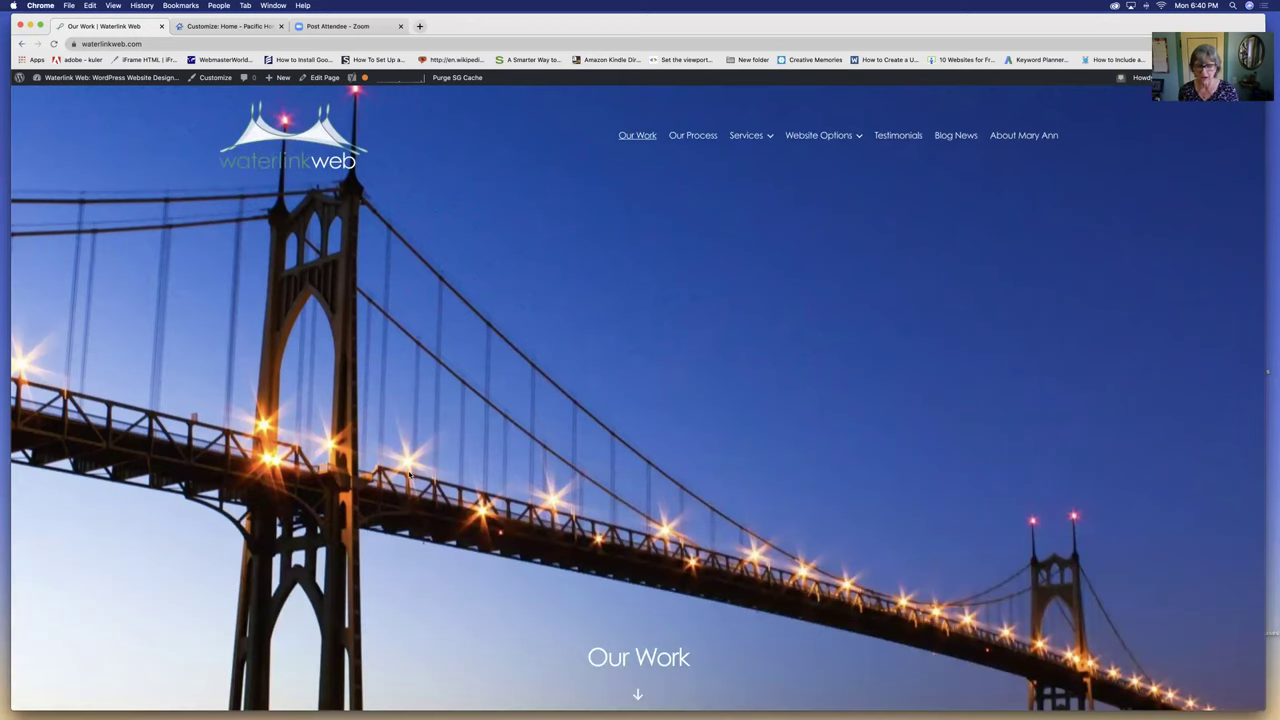
mouse_move(68, 80)
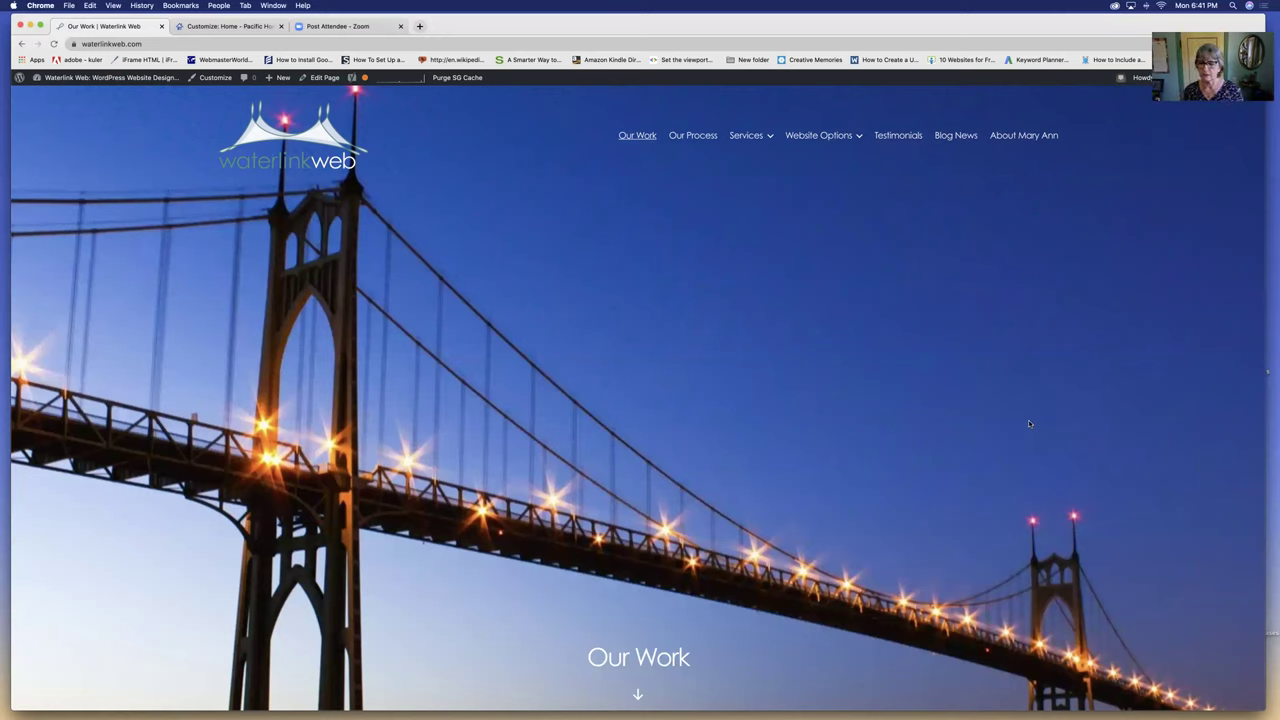
click(1270, 454)
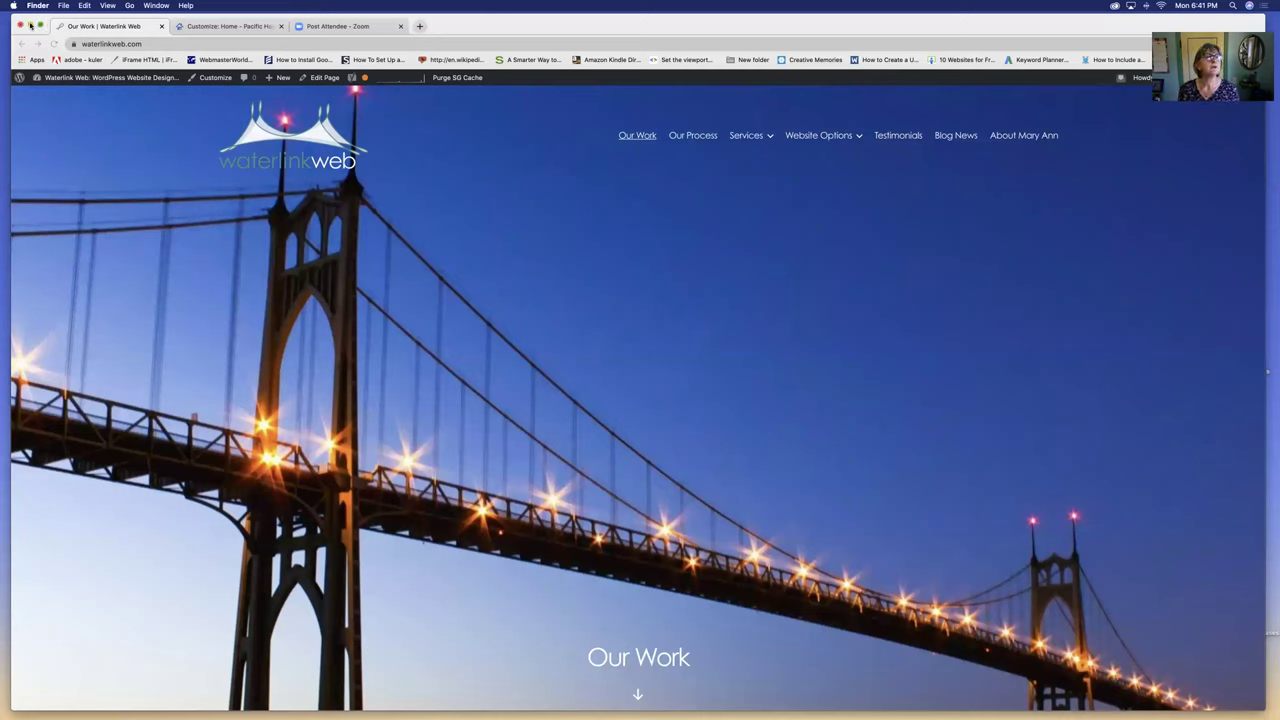
Step: Minimize Chrome and open the first Adobe Fonts Century Gothic screenshot in Preview
click(30, 25)
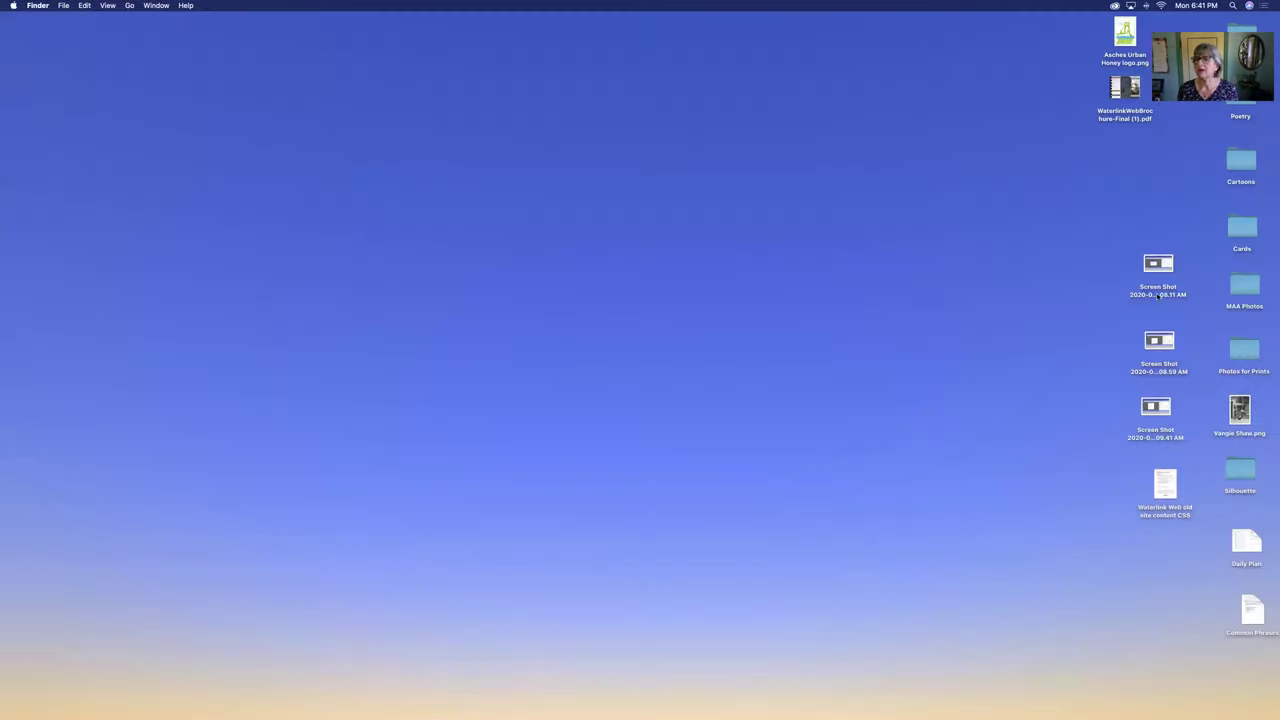
double_click(1159, 262)
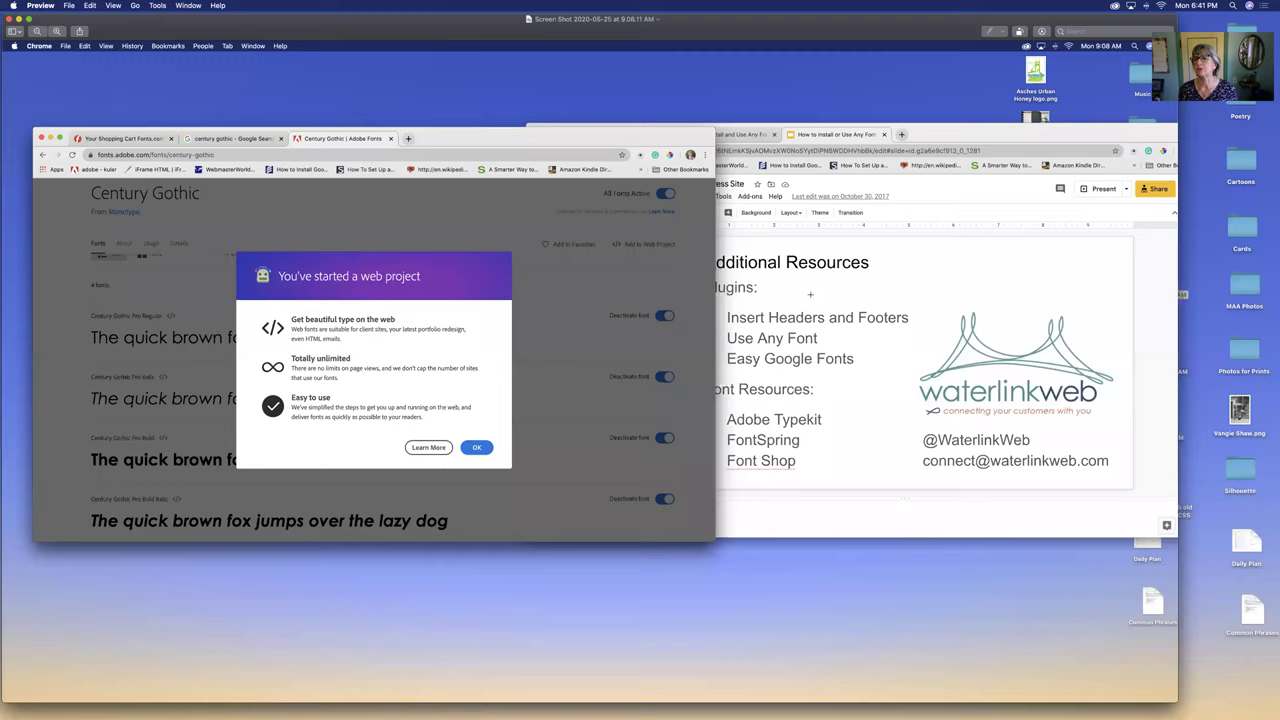
Step: Close the first screenshot and view the one about adding fonts to a web project
click(9, 19)
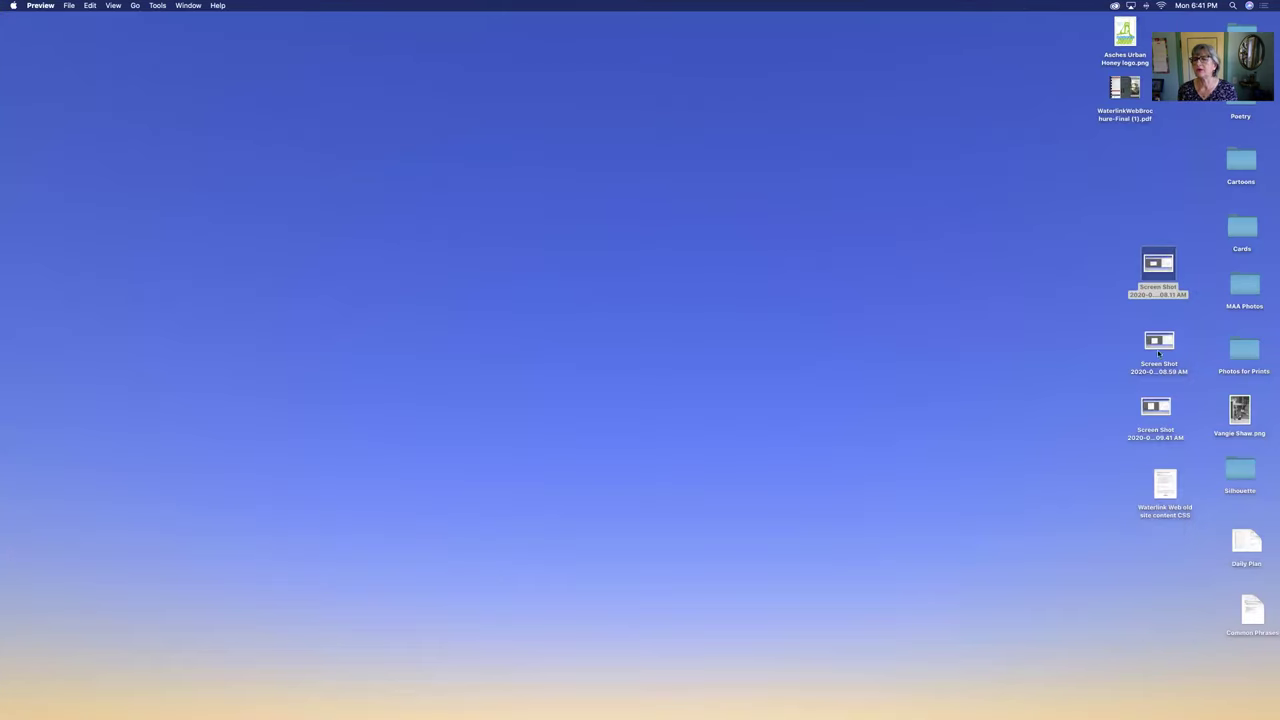
double_click(1159, 345)
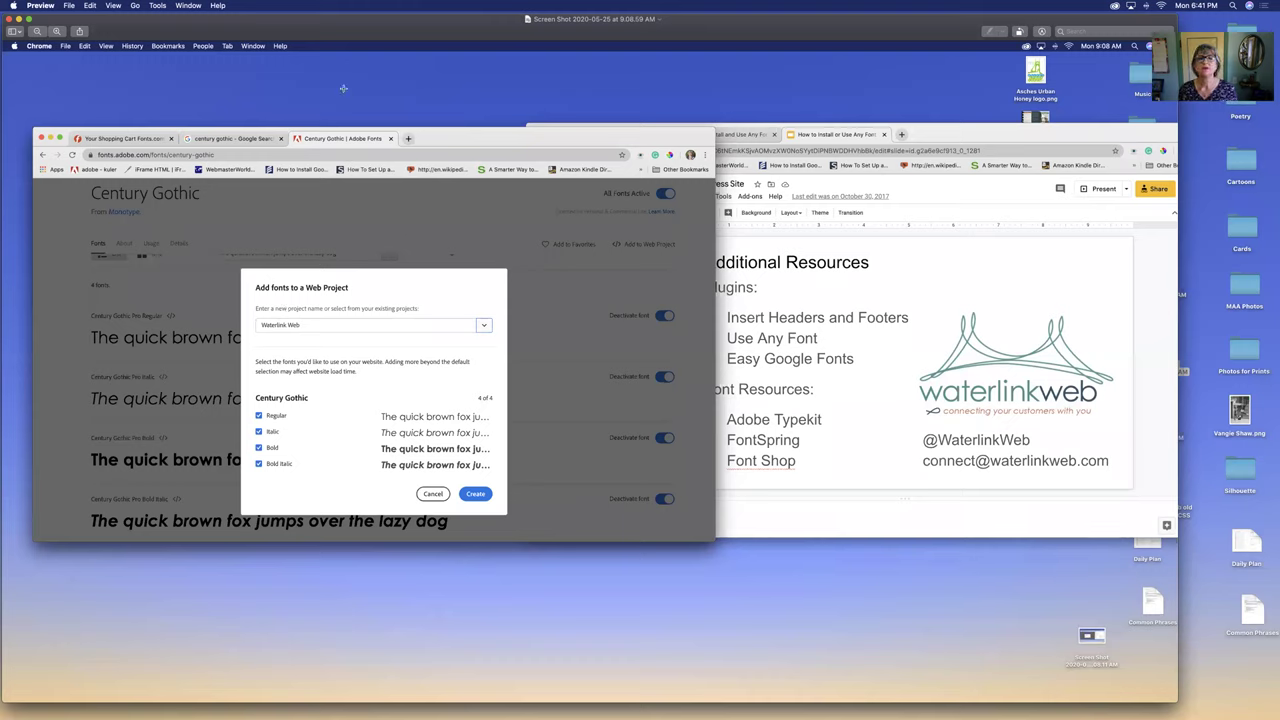
click(8, 18)
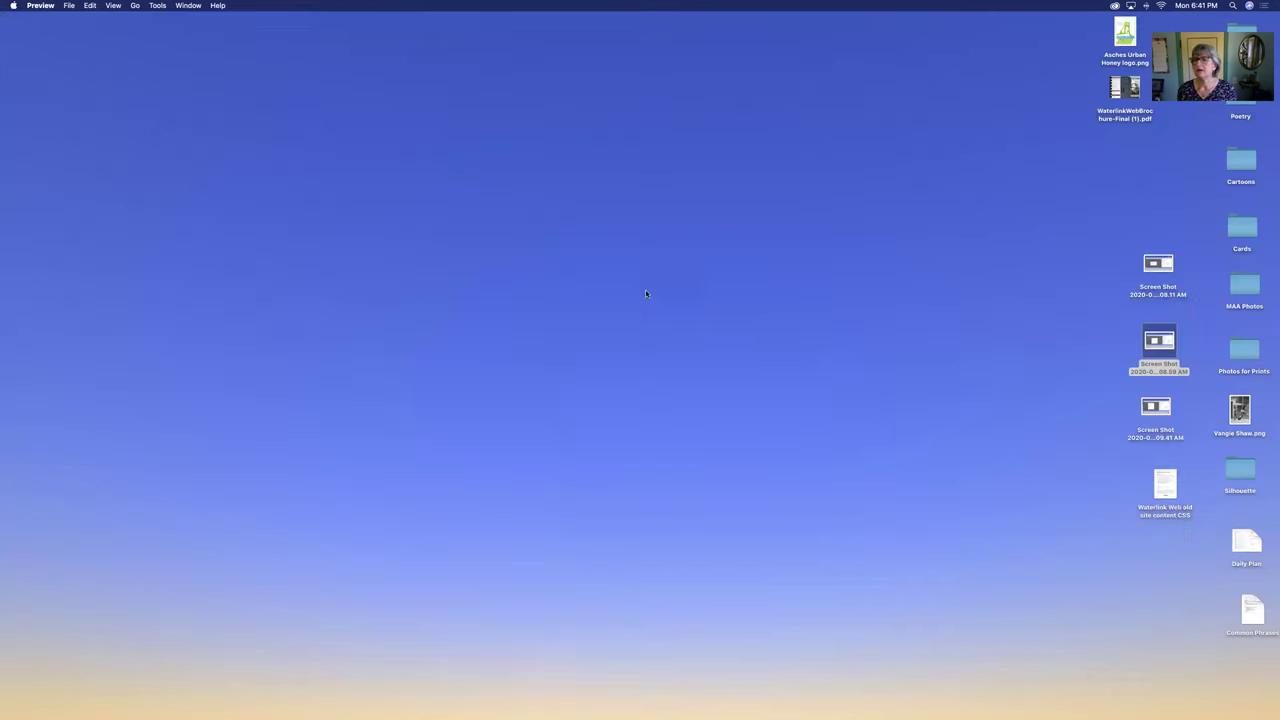
Step: View the screenshot of the 4 fonts added to Waterlink Web, close it, and return to Chrome
click(1155, 408)
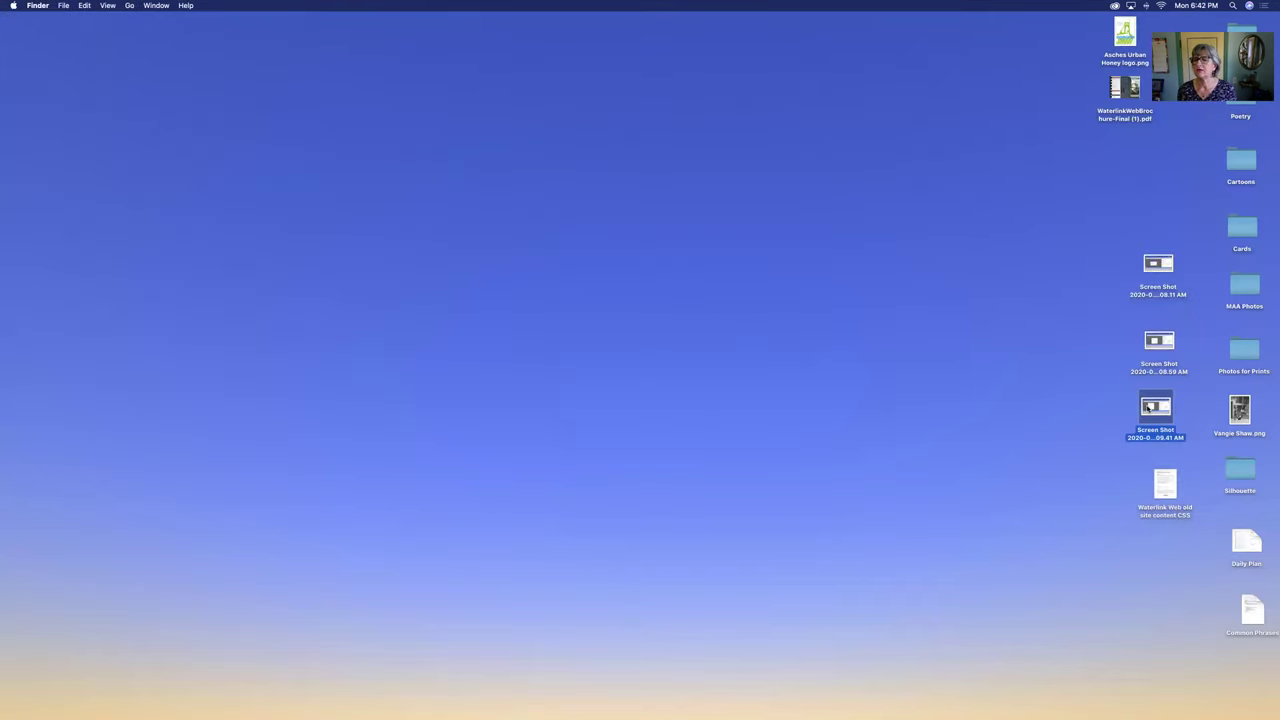
double_click(1155, 408)
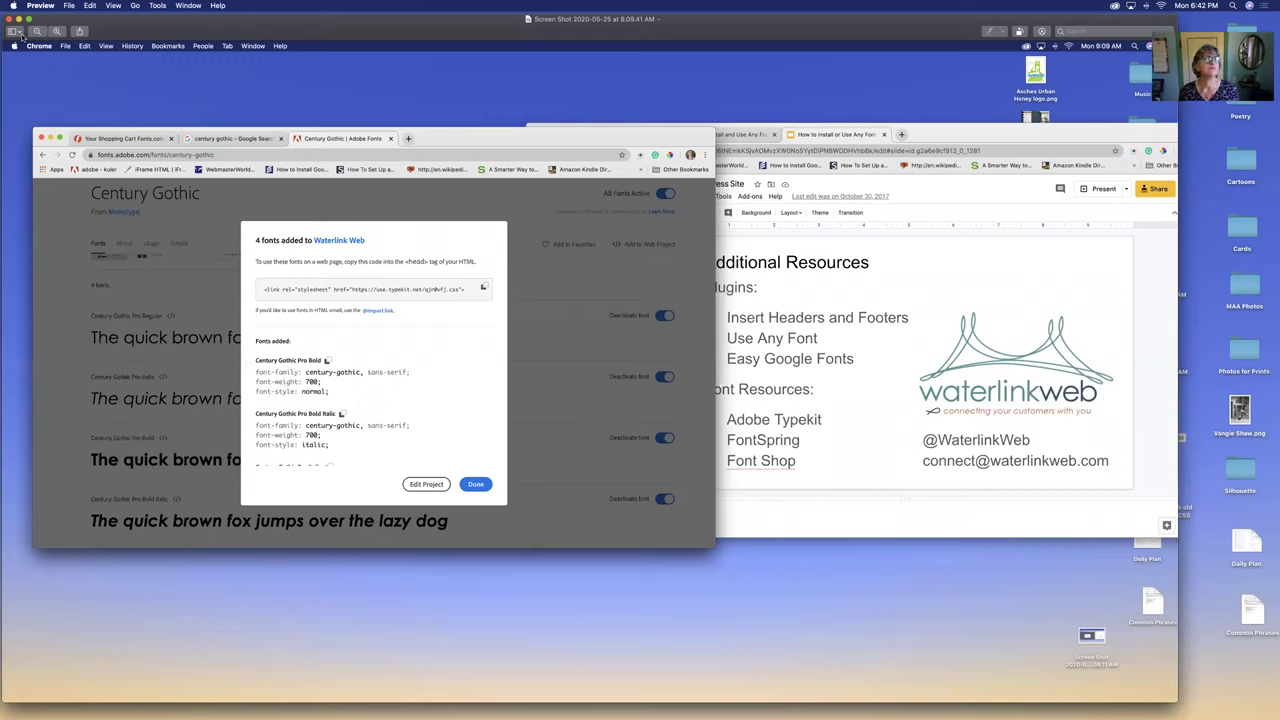
click(8, 19)
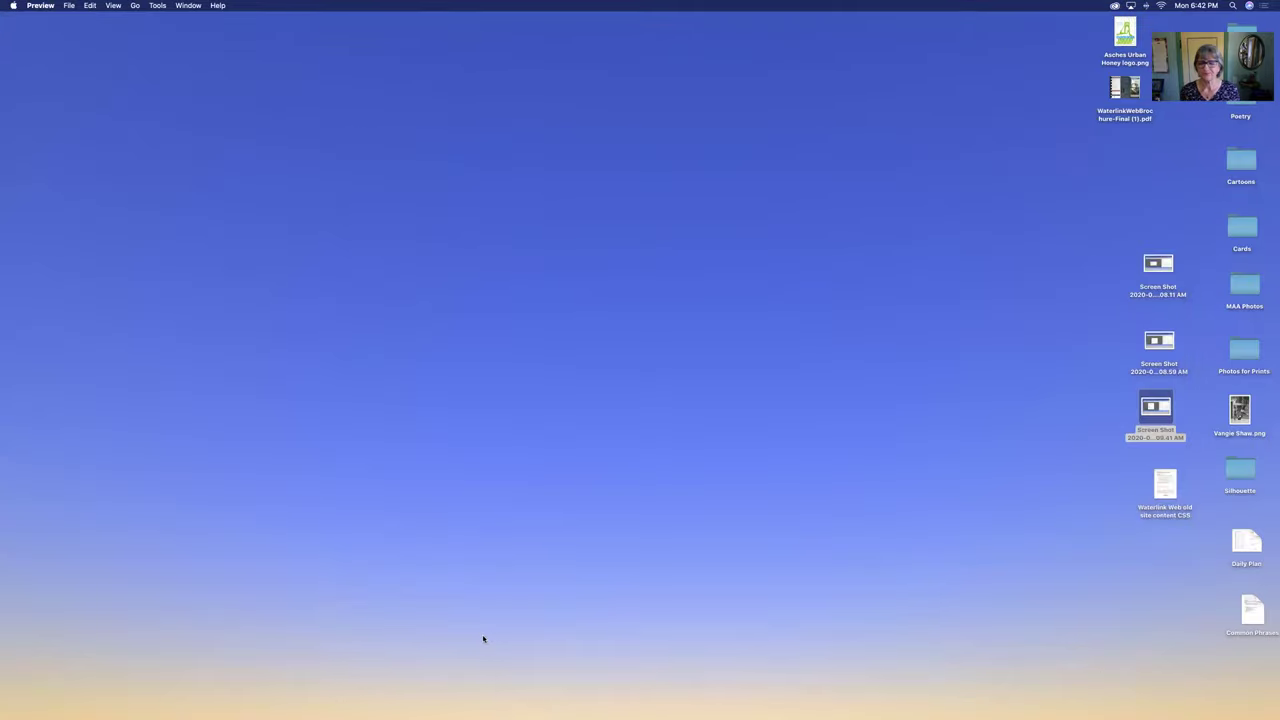
mouse_move(580, 705)
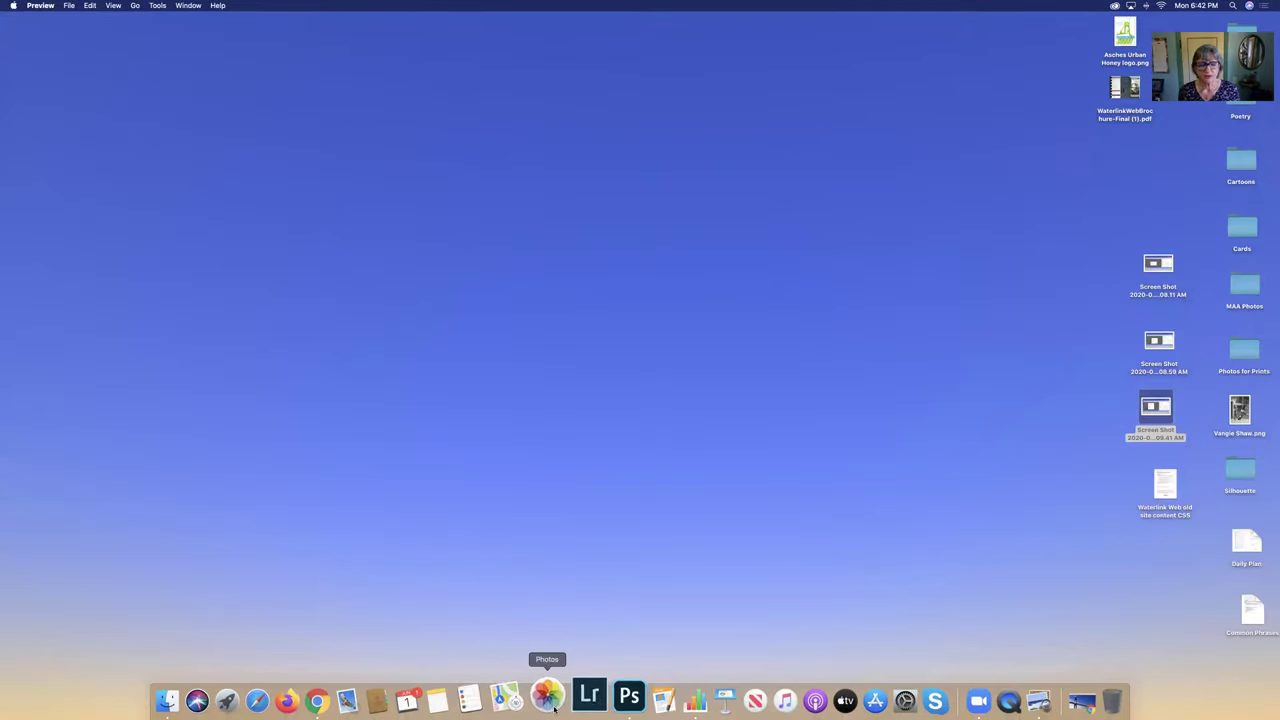
click(1062, 705)
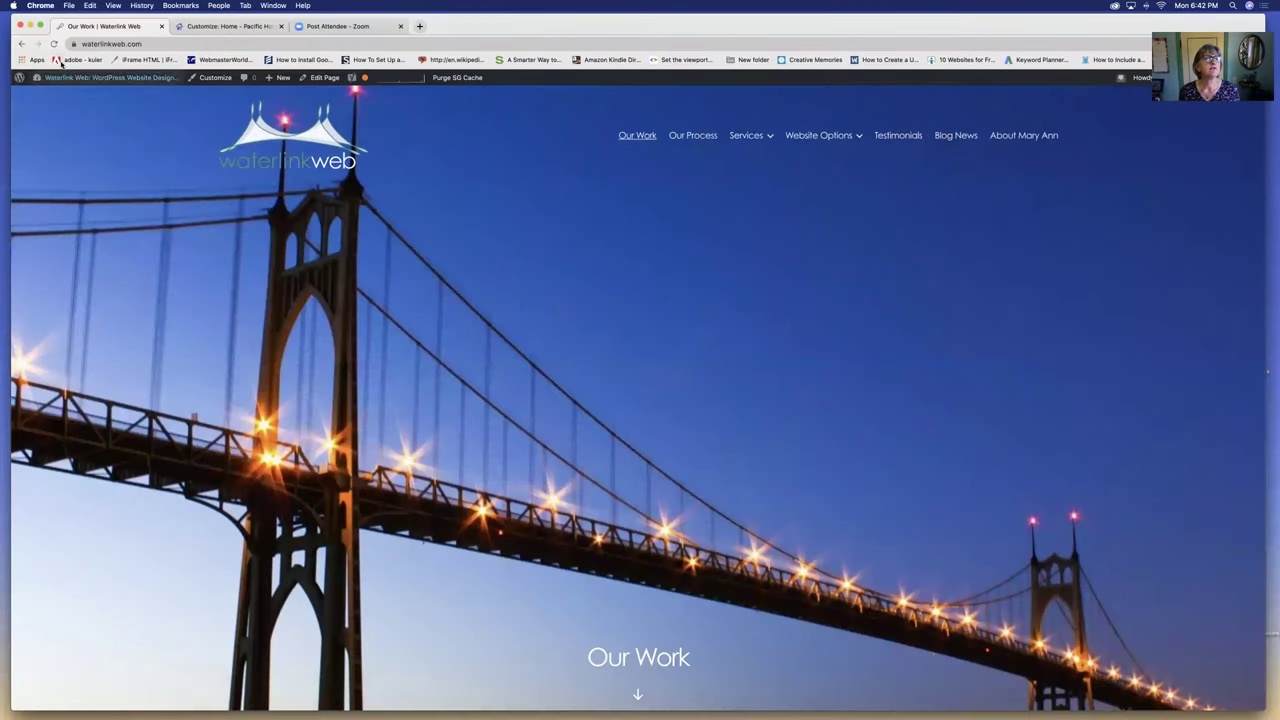
Step: Go to the Waterlink Web dashboard, briefly open its Customizer, and return to the dashboard
mouse_move(56, 79)
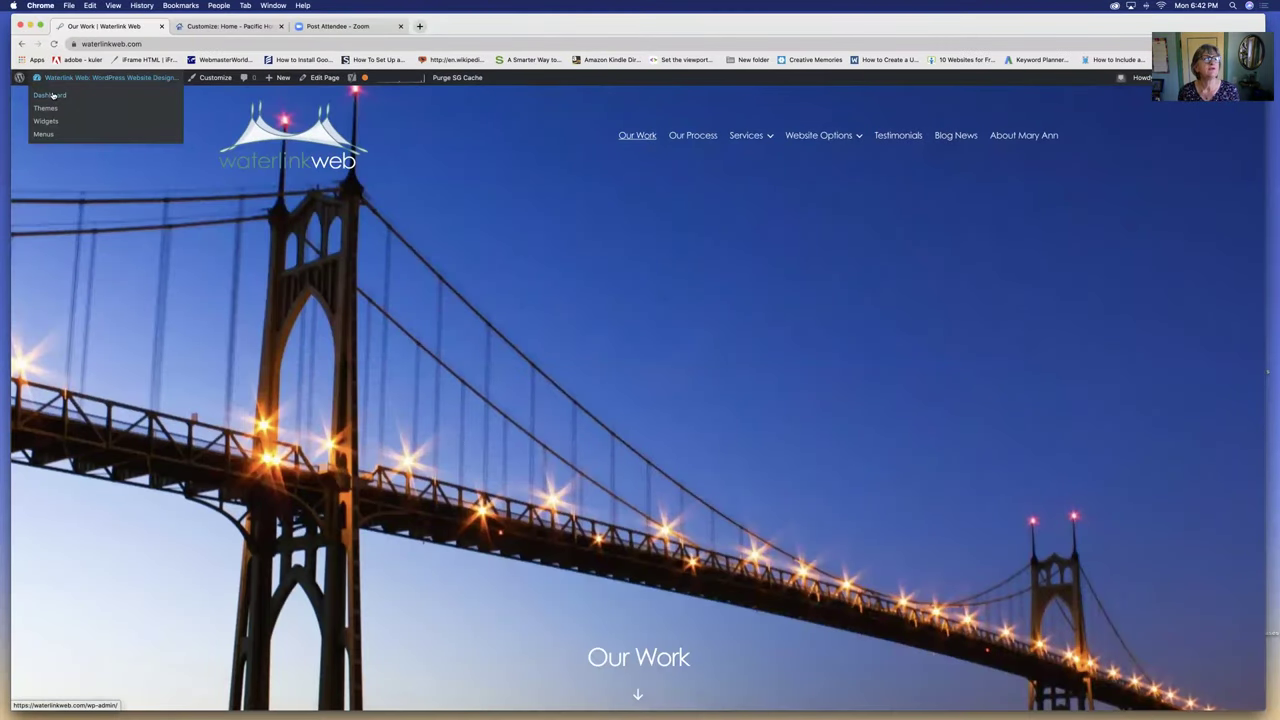
click(50, 95)
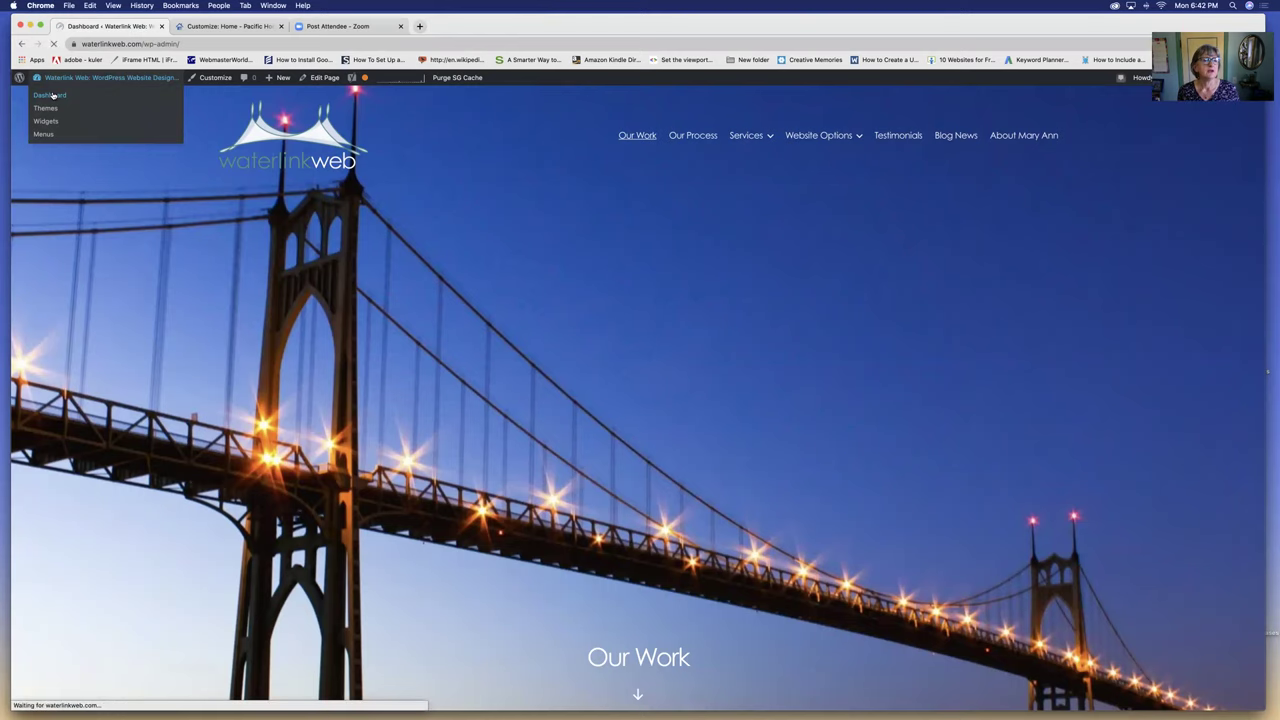
mouse_move(60, 265)
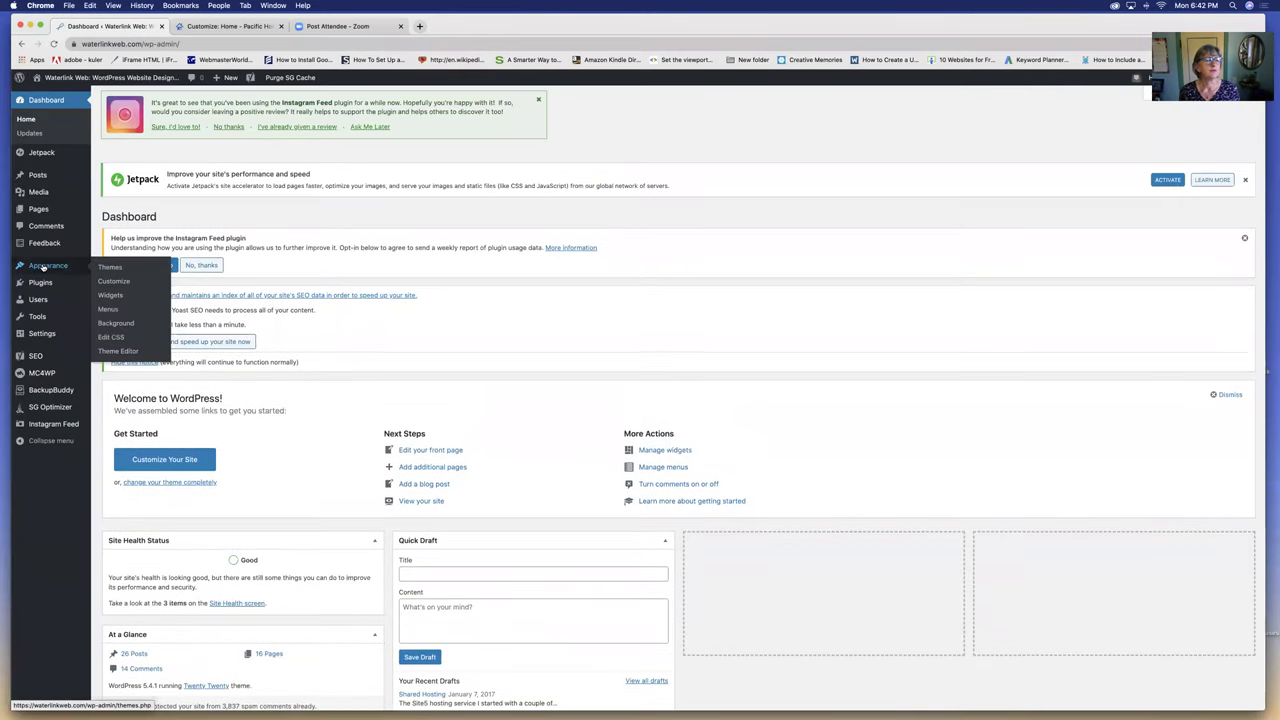
click(112, 282)
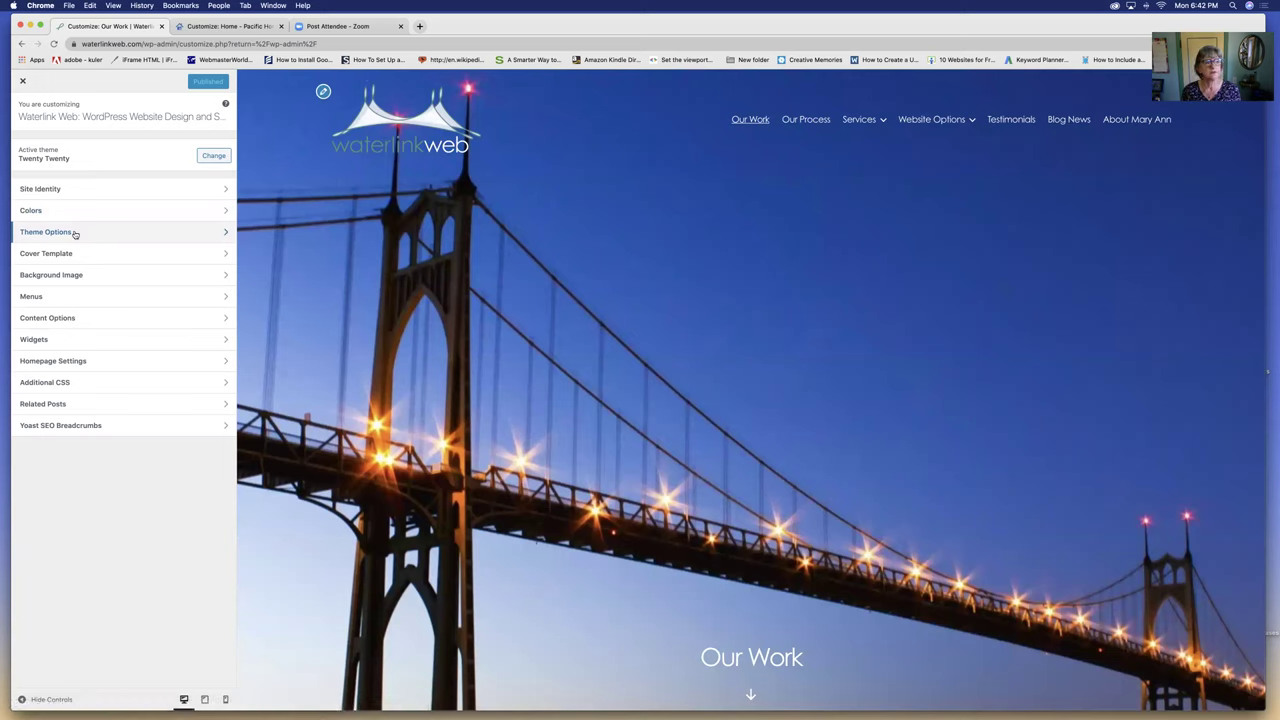
click(21, 80)
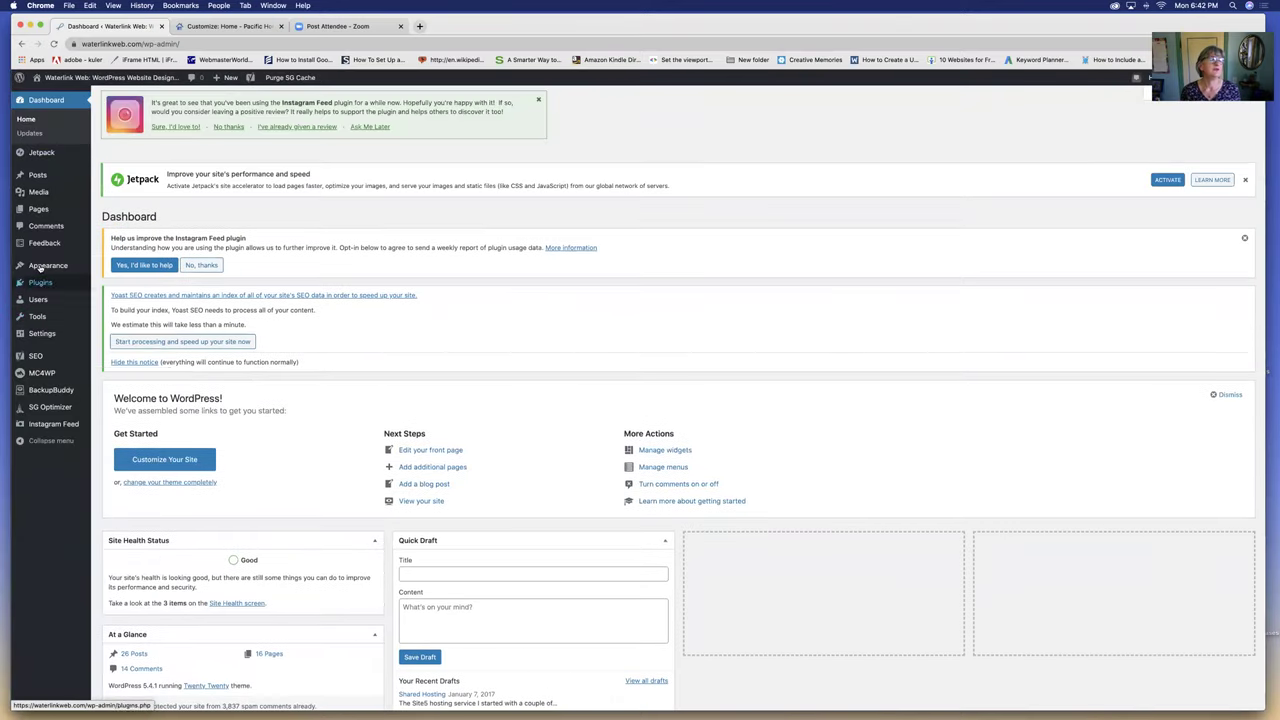
Step: Open the Installed Plugins list, then the Insert Headers and Footers settings
mouse_move(40, 284)
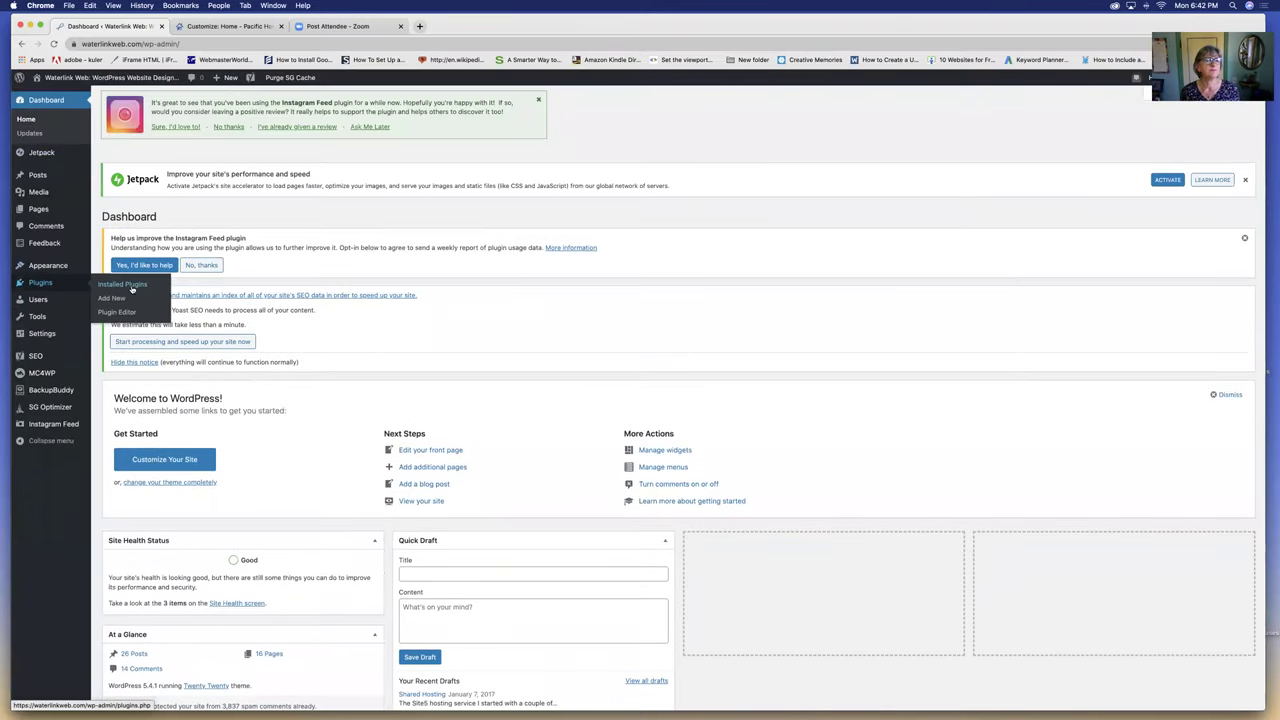
click(131, 286)
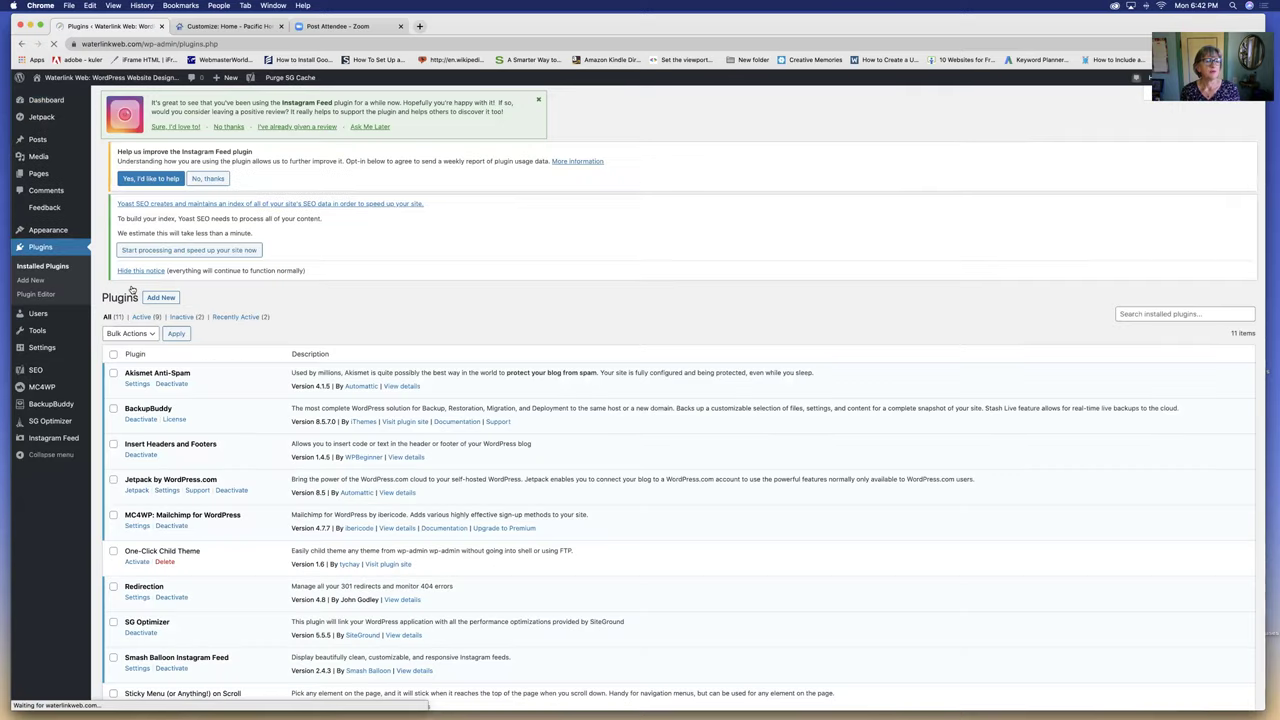
scroll(210, 380, down, 2)
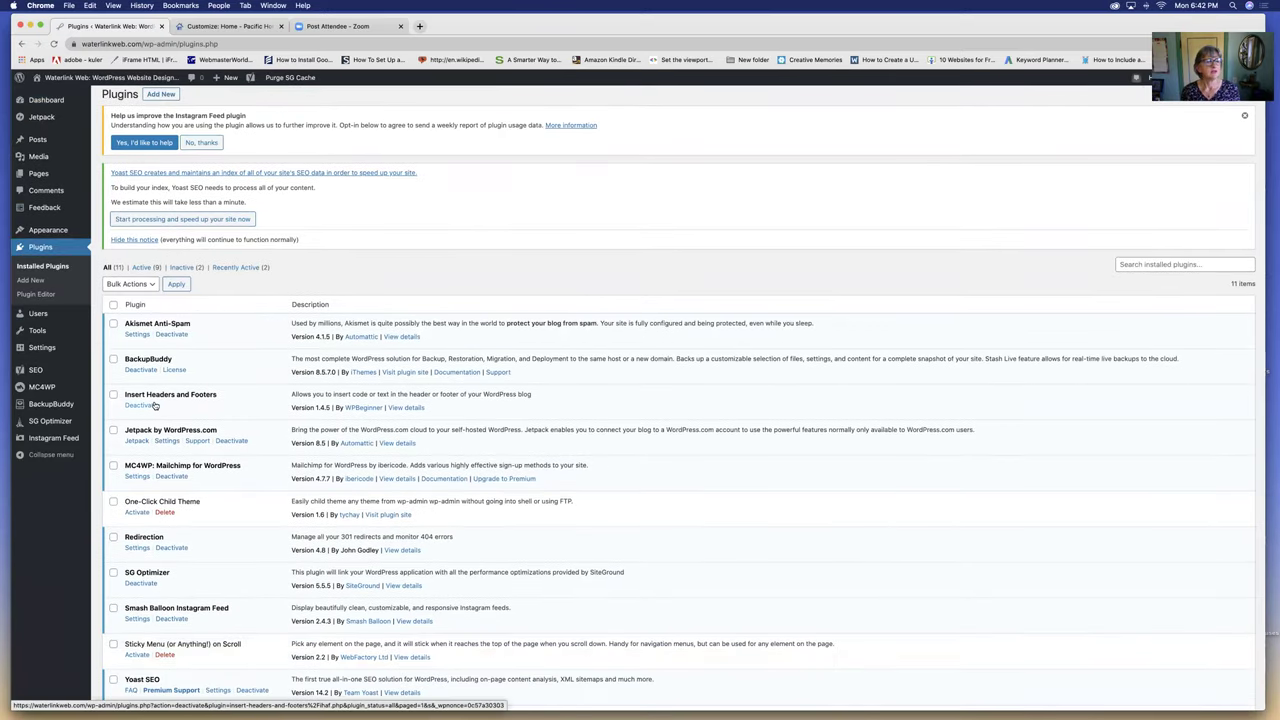
mouse_move(42, 330)
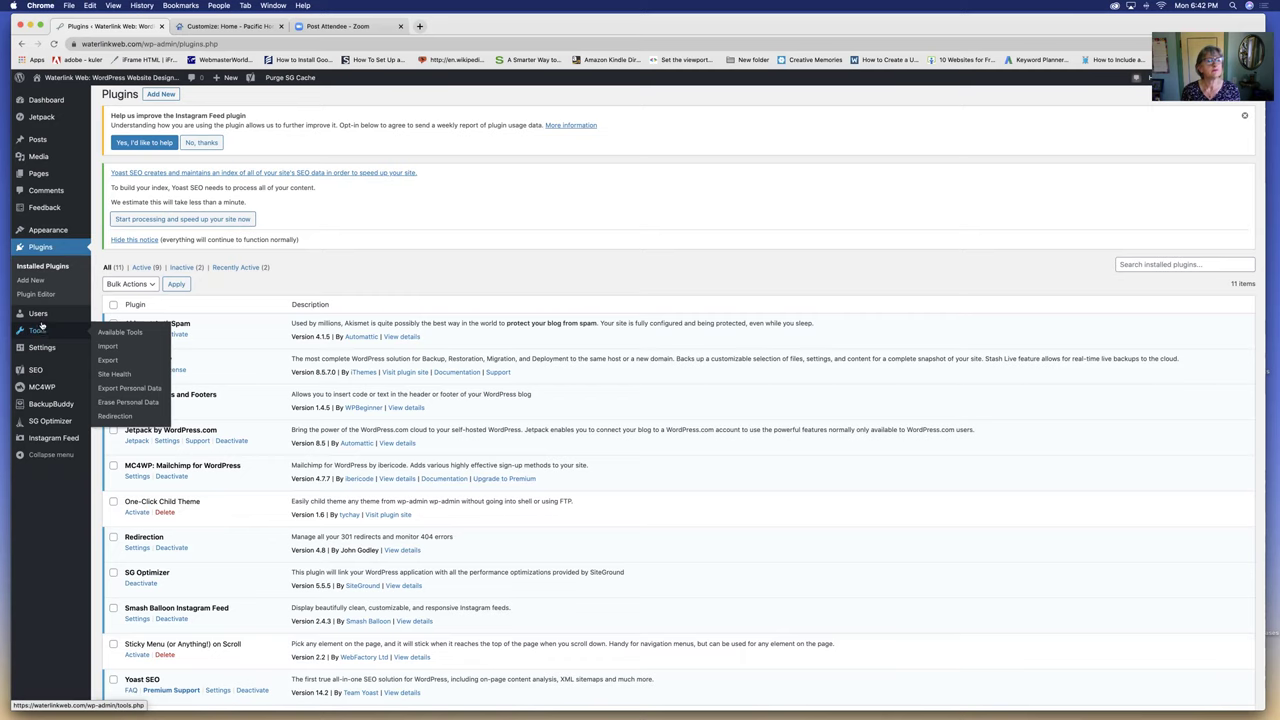
mouse_move(53, 230)
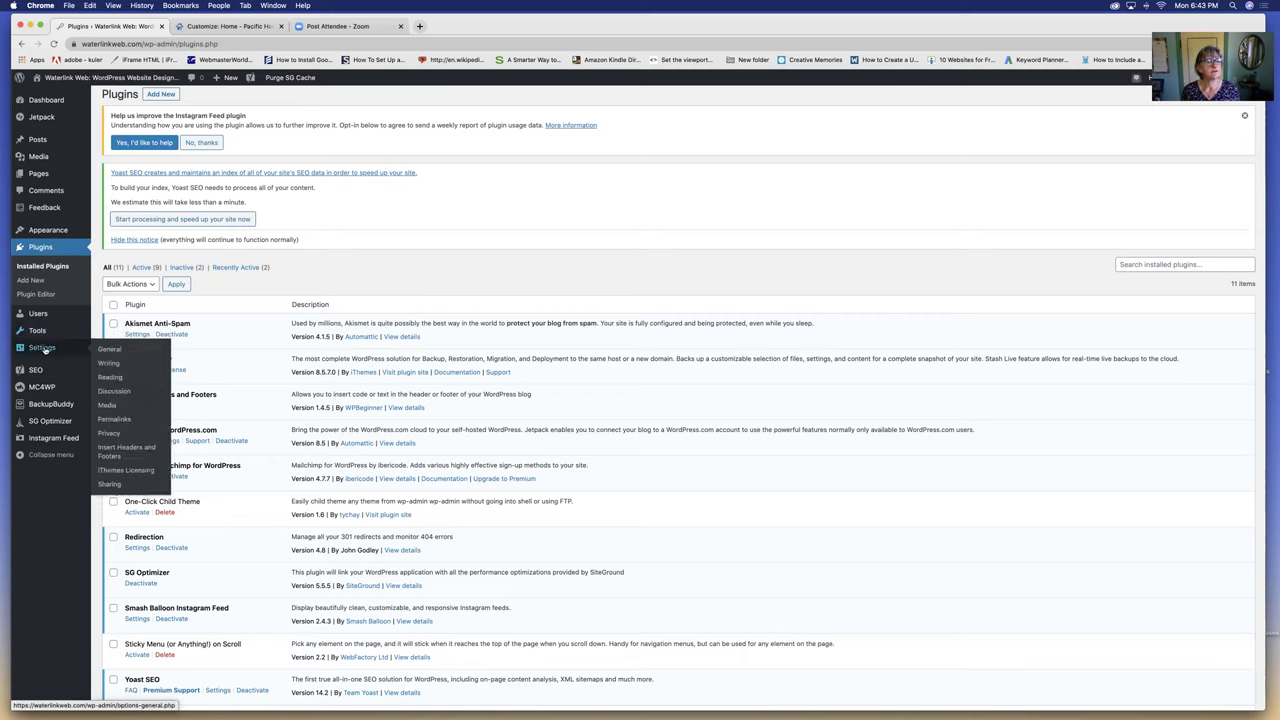
click(116, 449)
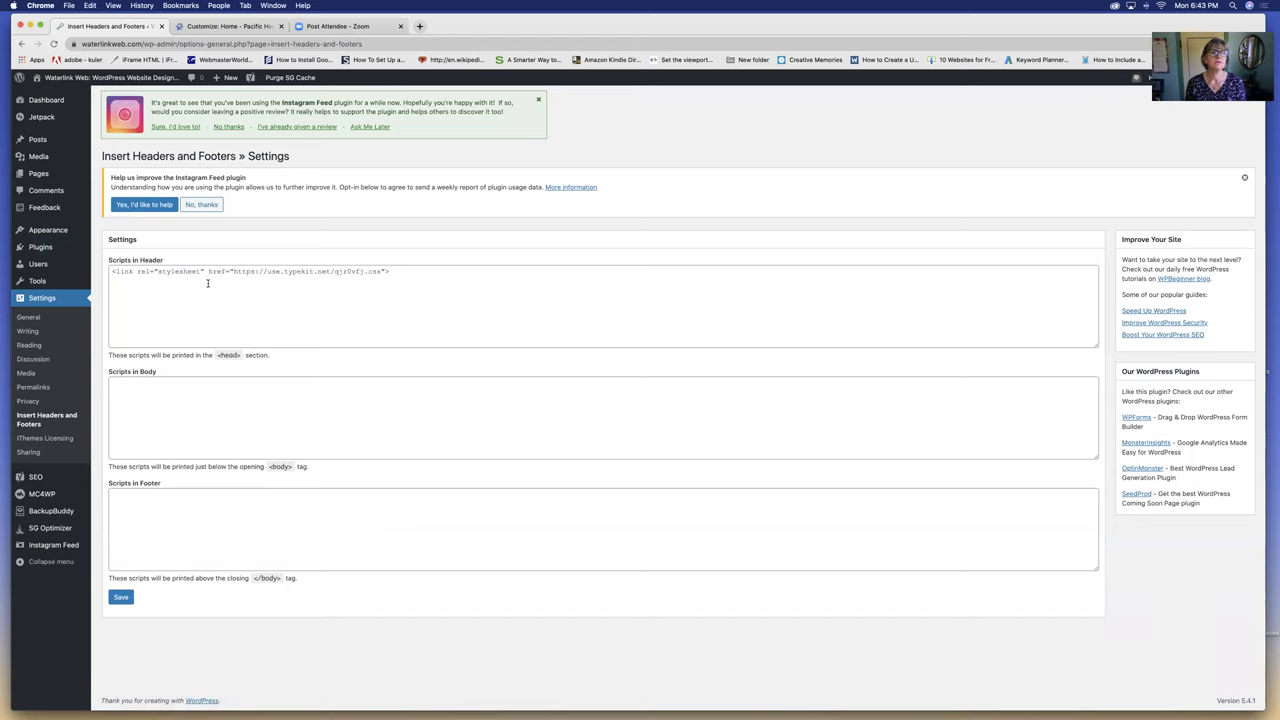
Step: Open the Twenty Twenty Customizer for Waterlink Web via Appearance > Customize
mouse_move(53, 104)
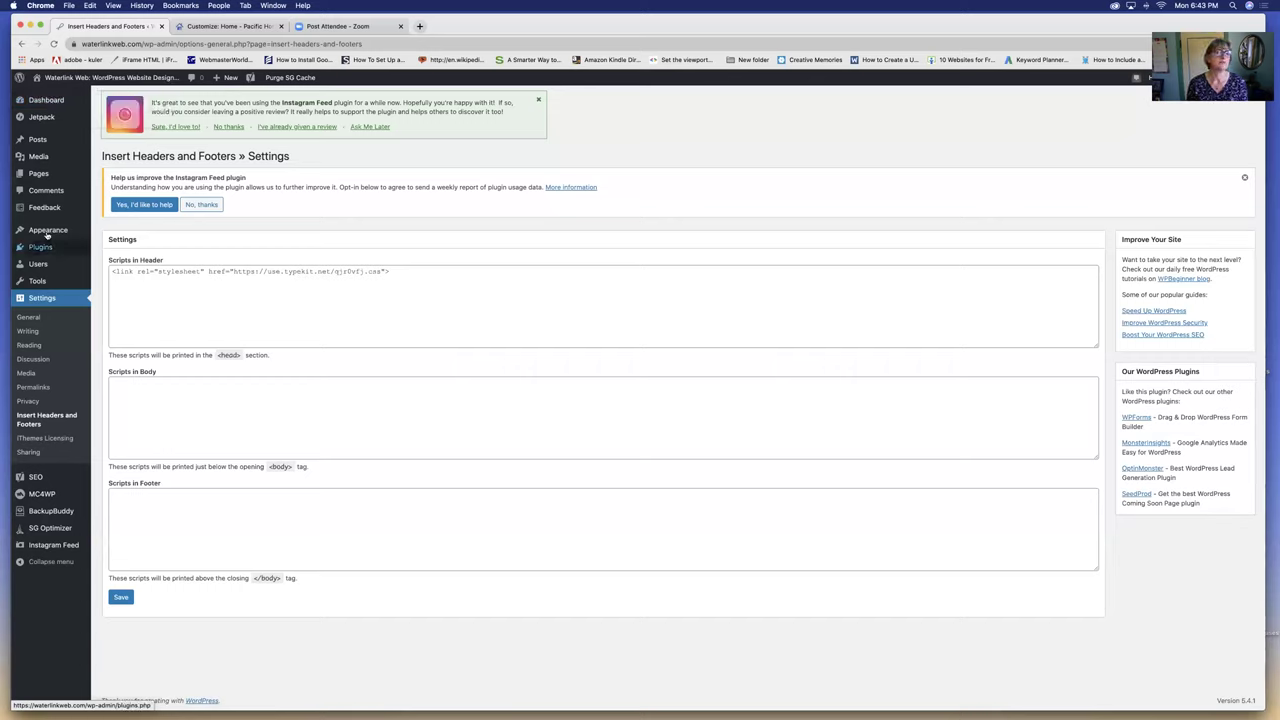
mouse_move(47, 234)
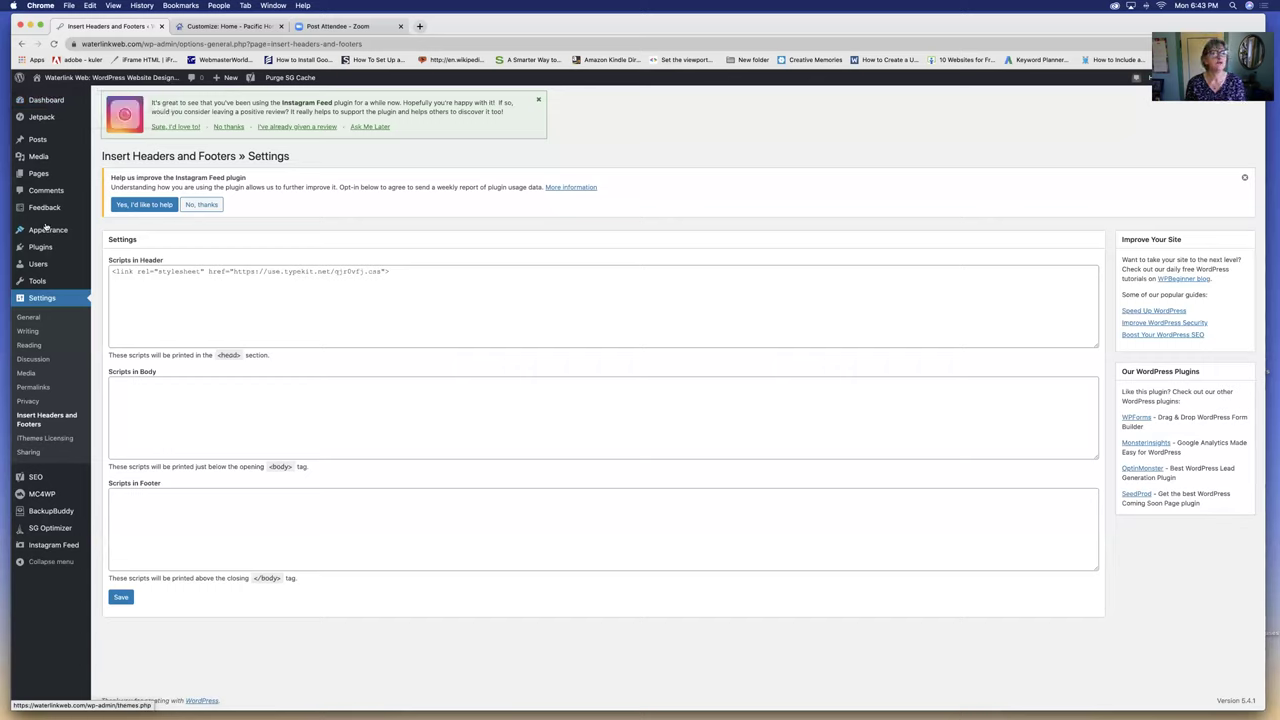
click(106, 245)
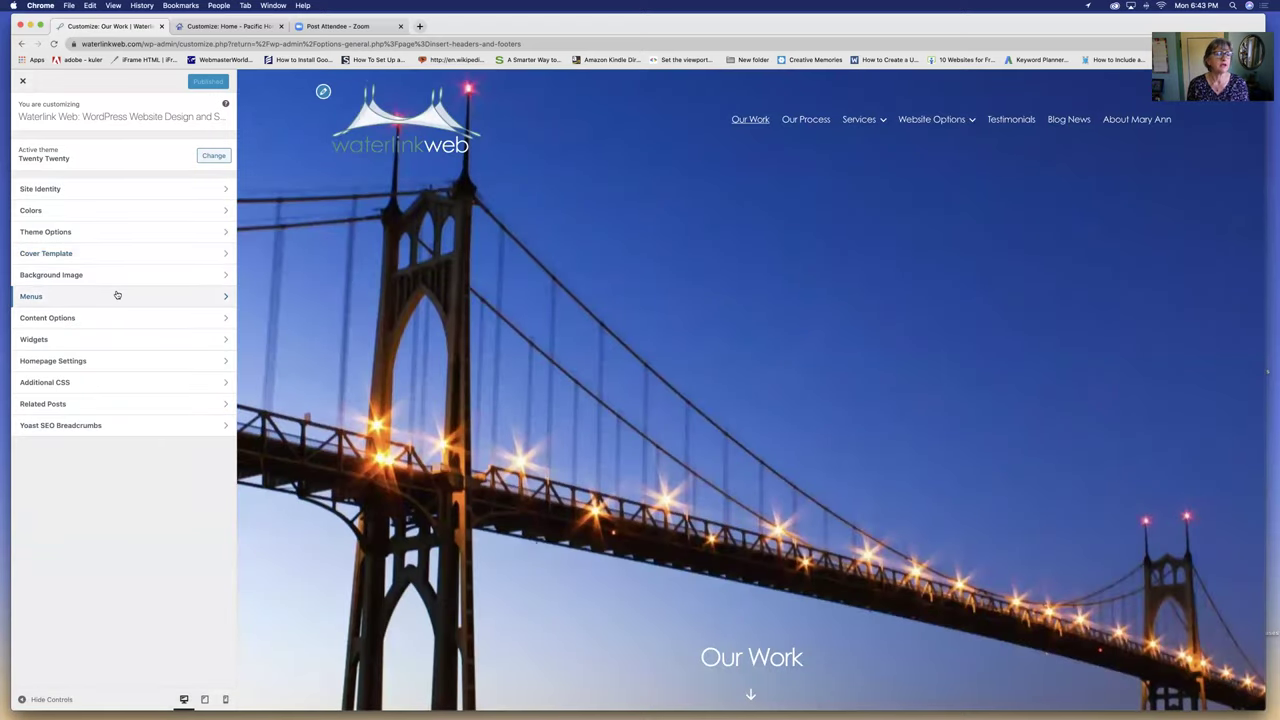
Step: Open Additional CSS and read through the Century Gothic rules for h1–h4 and paragraphs, previewing Our Work
click(217, 381)
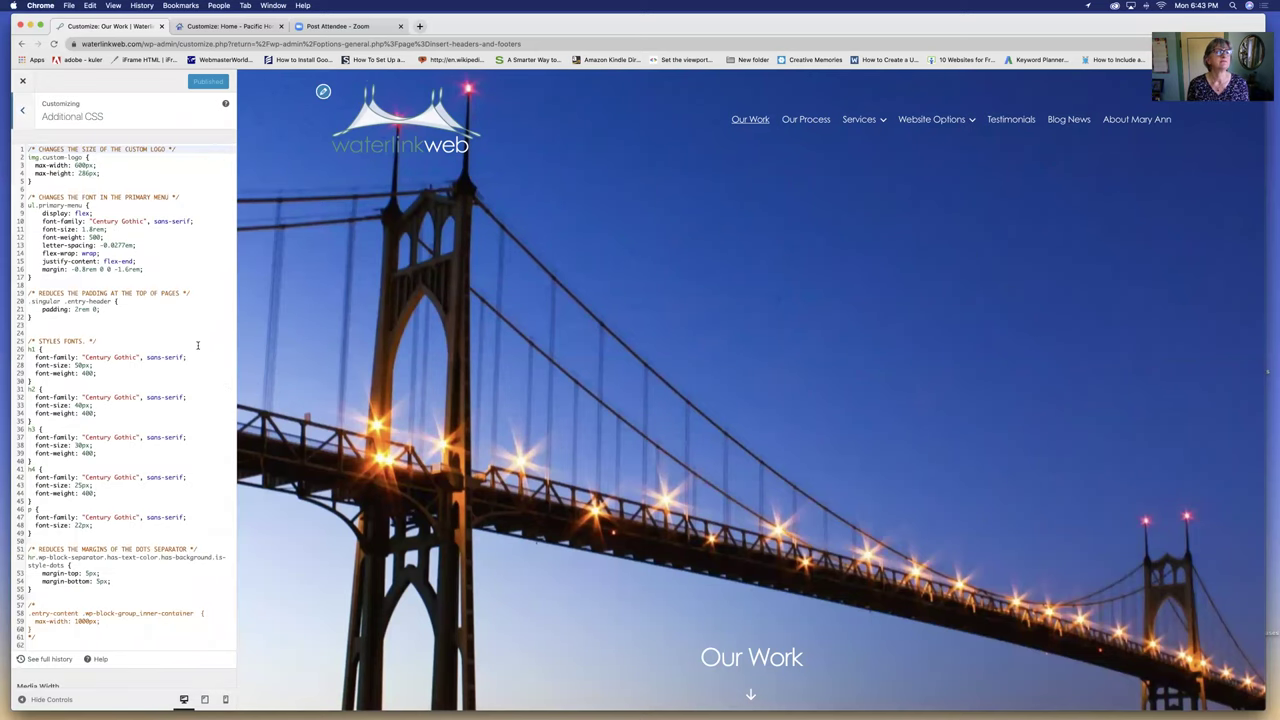
scroll(197, 345, down, 1)
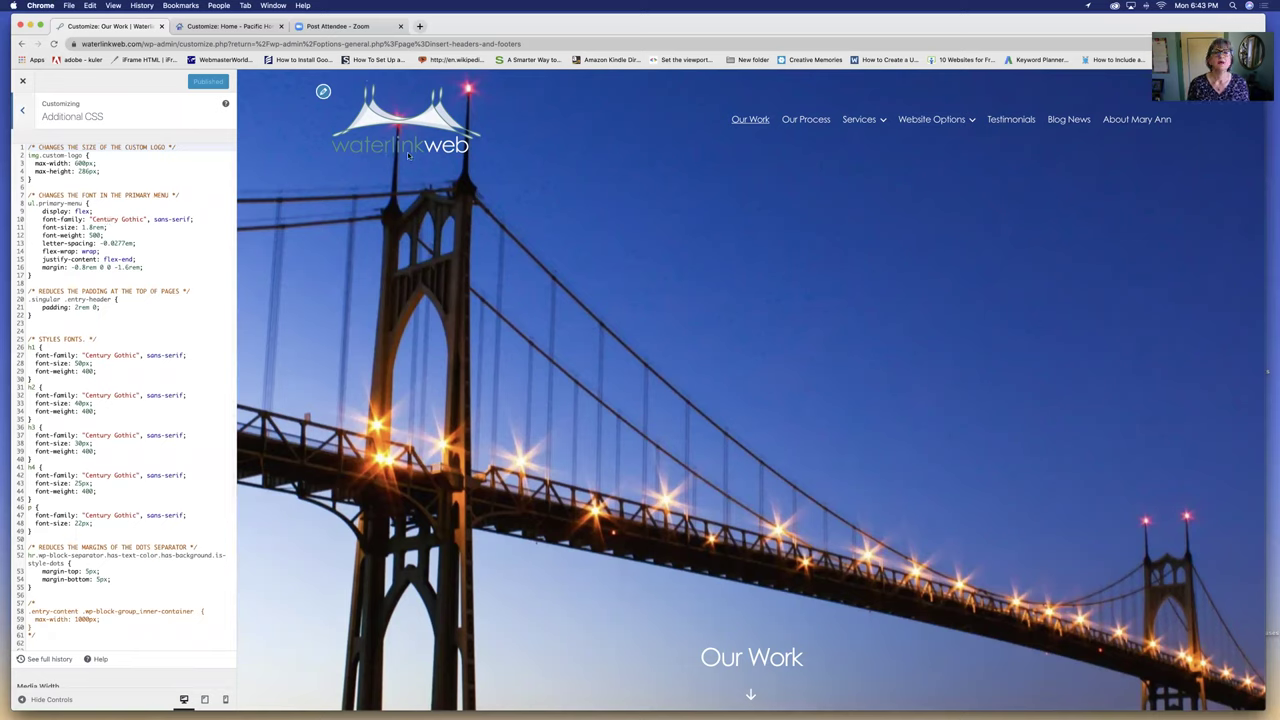
click(757, 122)
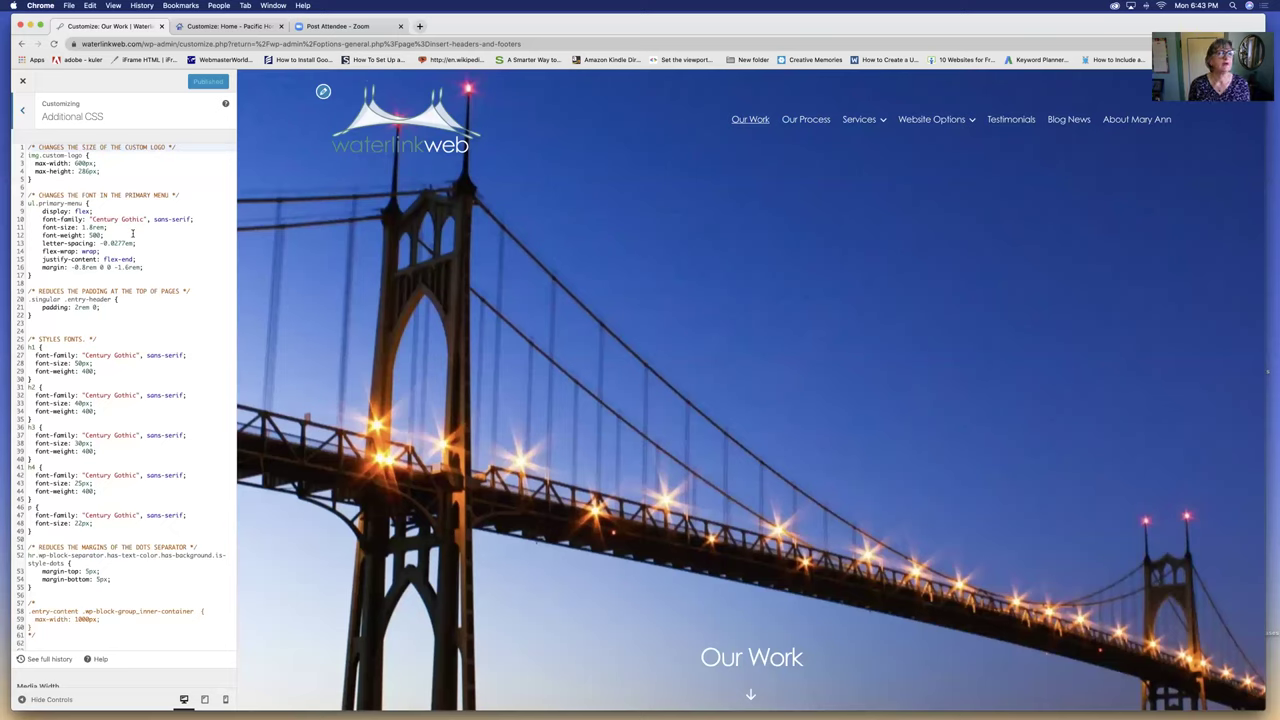
scroll(132, 234, up, 1)
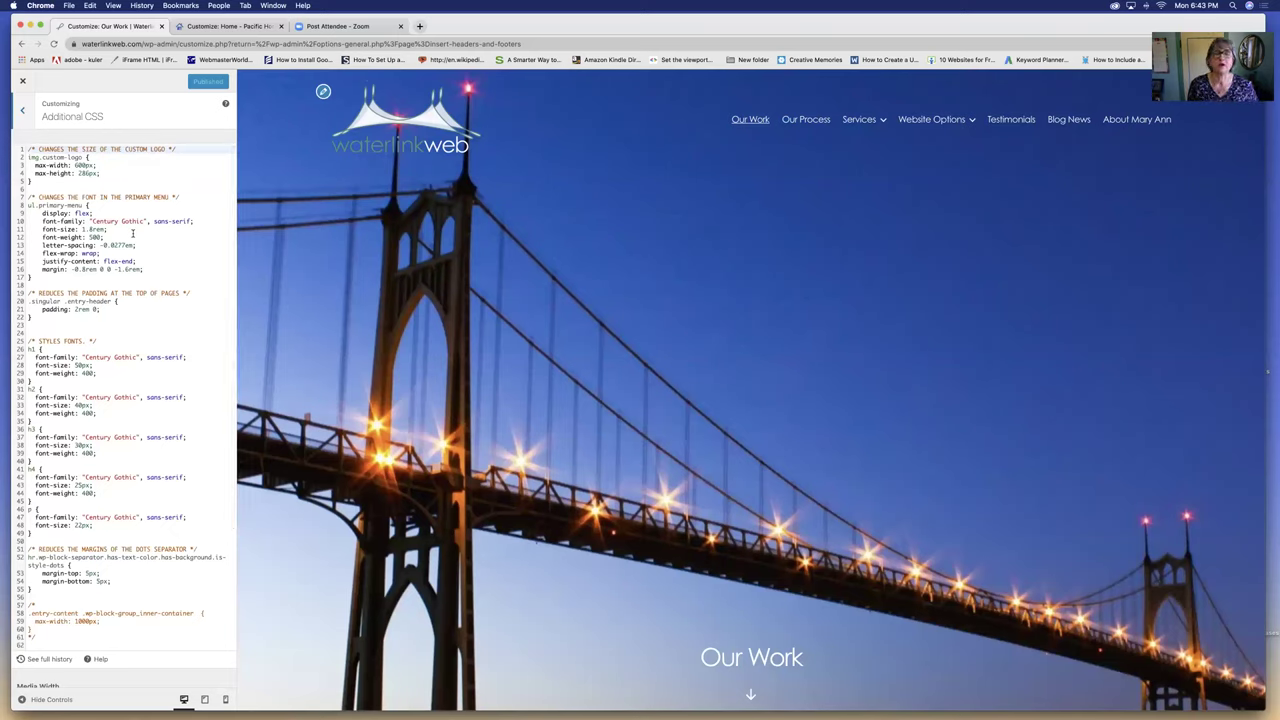
scroll(132, 234, down, 2)
scroll(132, 234, down, 3)
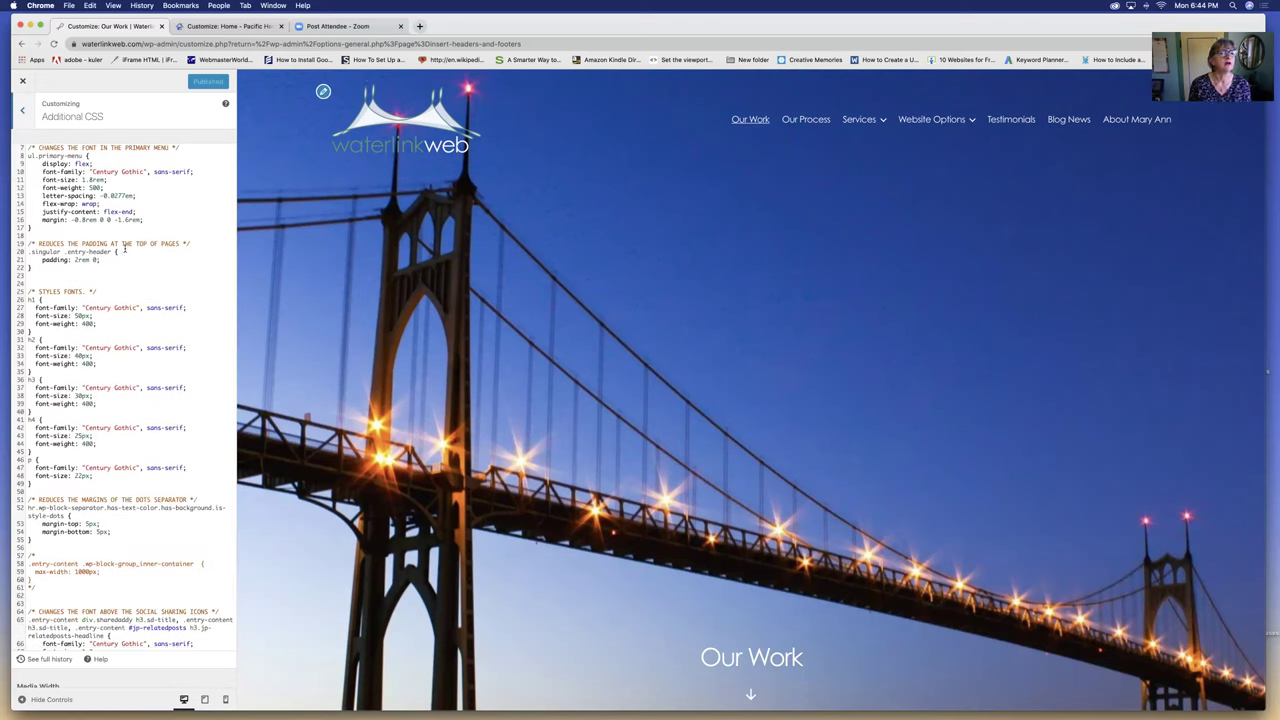
scroll(125, 250, down, 5)
scroll(125, 250, down, 1)
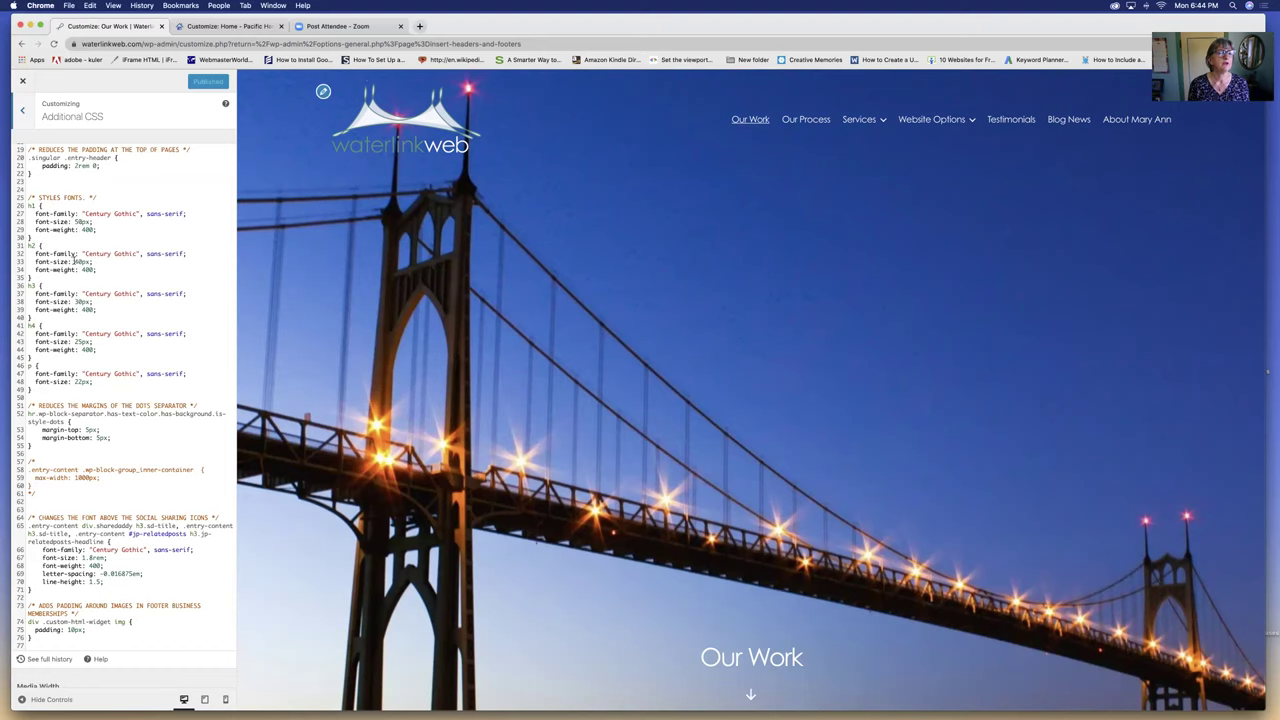
scroll(80, 280, down, 1)
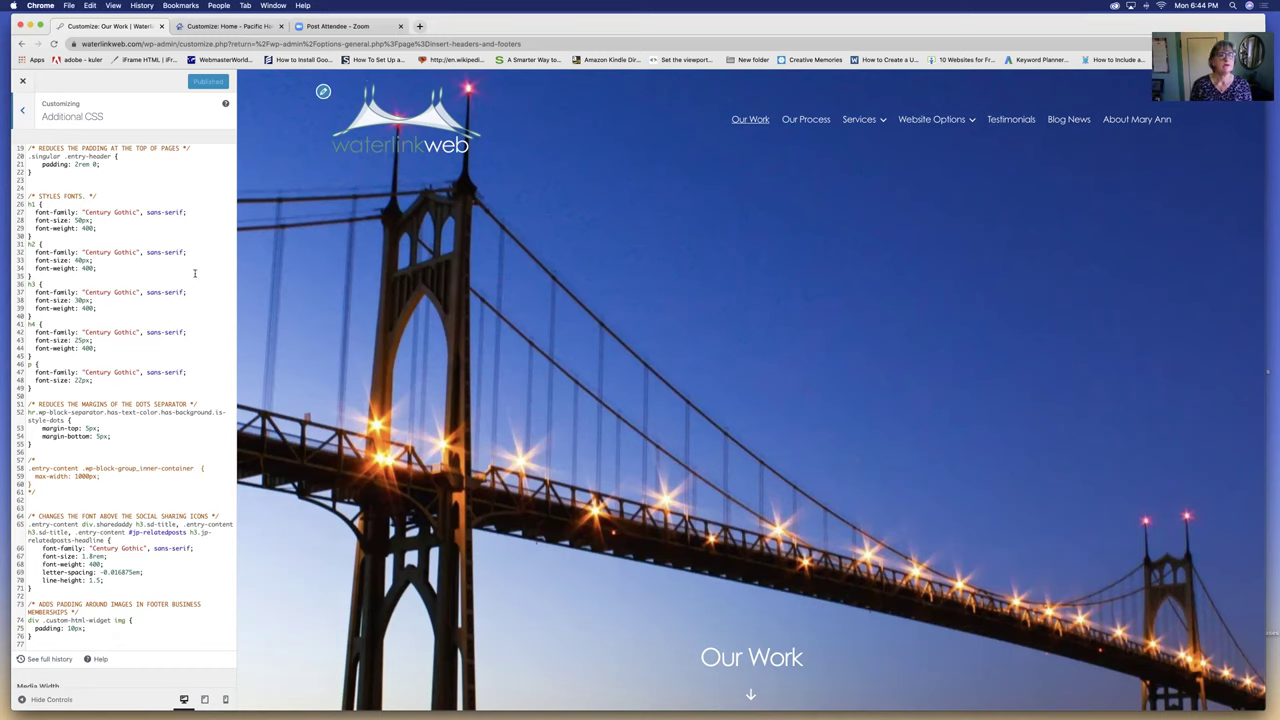
scroll(700, 275, down, 5)
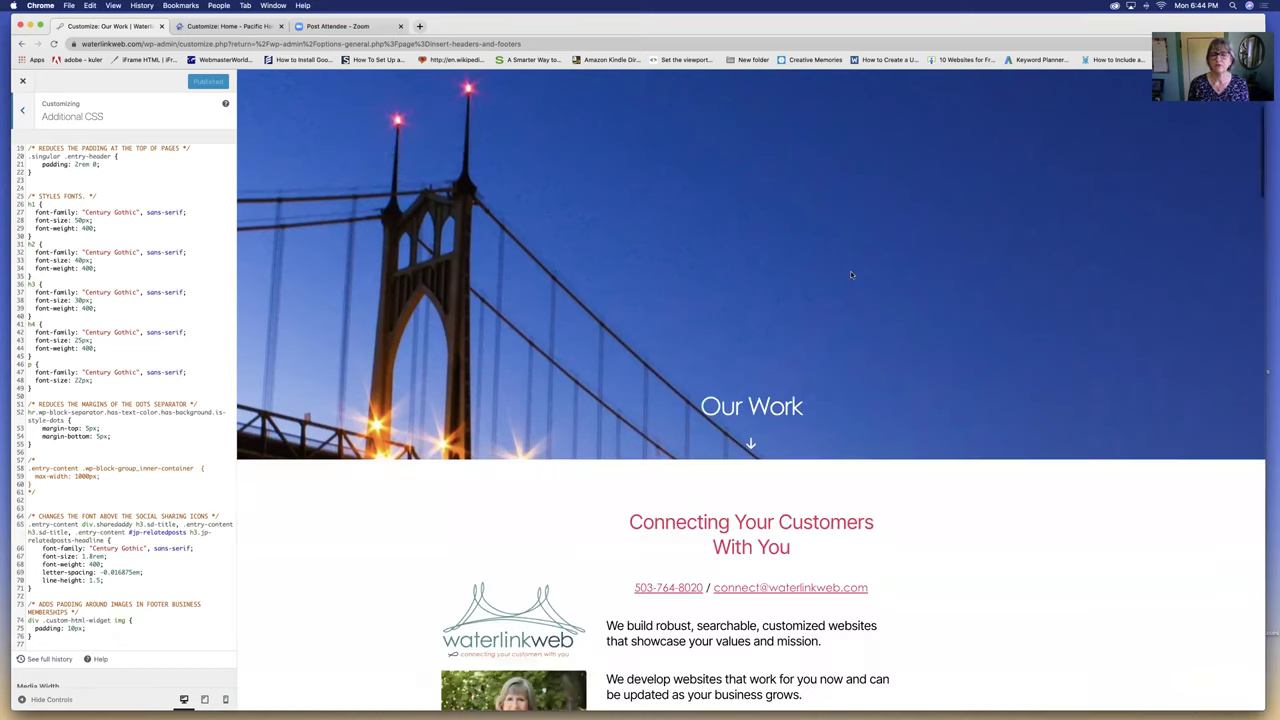
scroll(851, 274, up, 5)
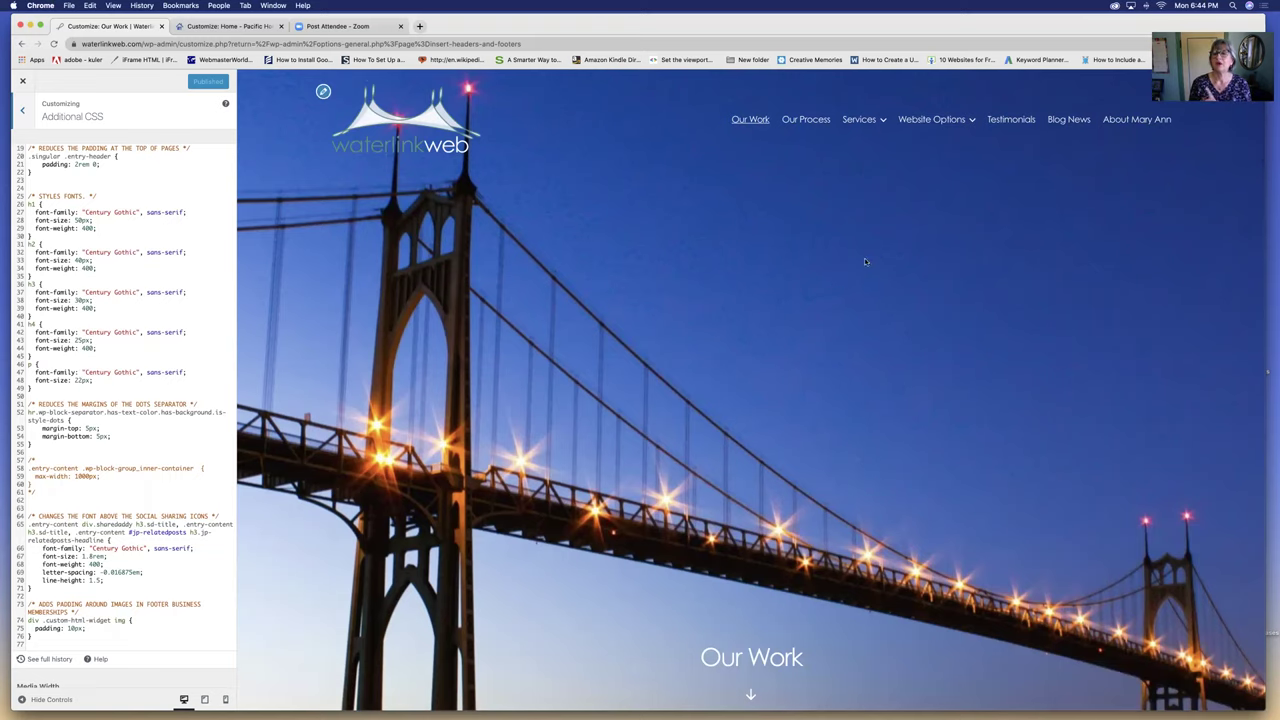
Step: Load the post 'Service is in the DNA of Waterlink Web's Business Strategy' via Blog News and right-click its title
click(1070, 119)
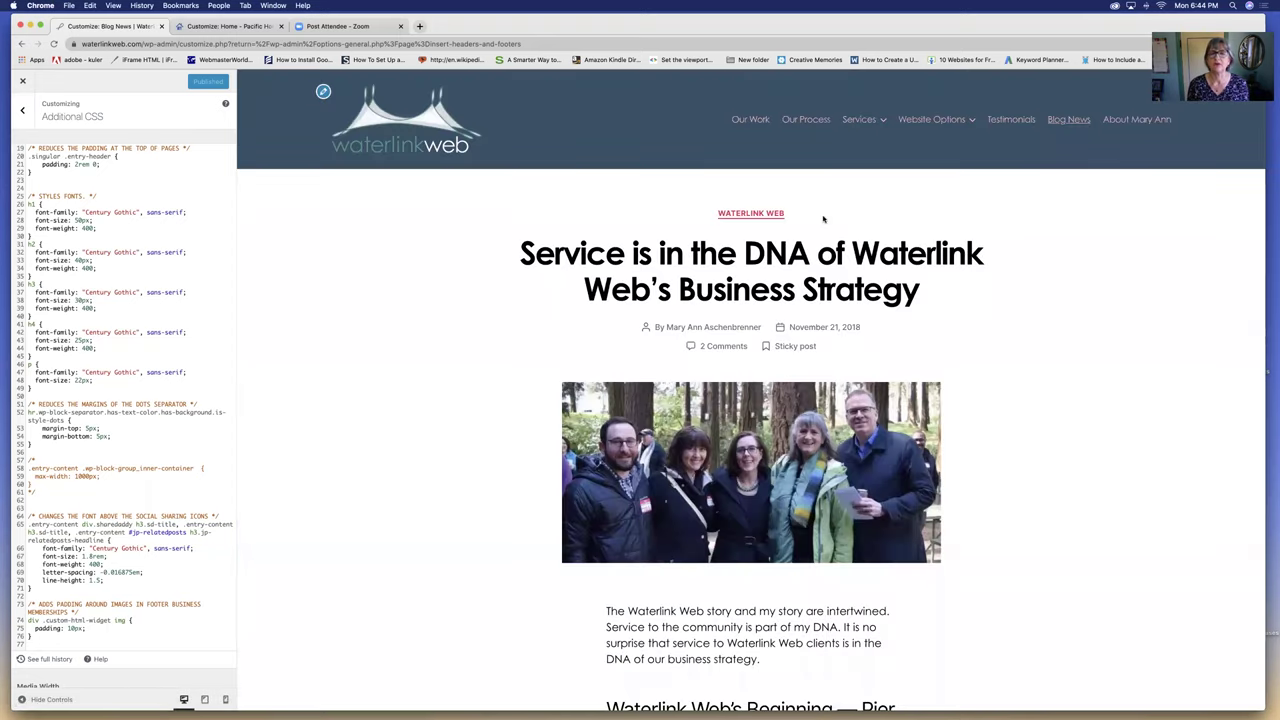
right_click(765, 257)
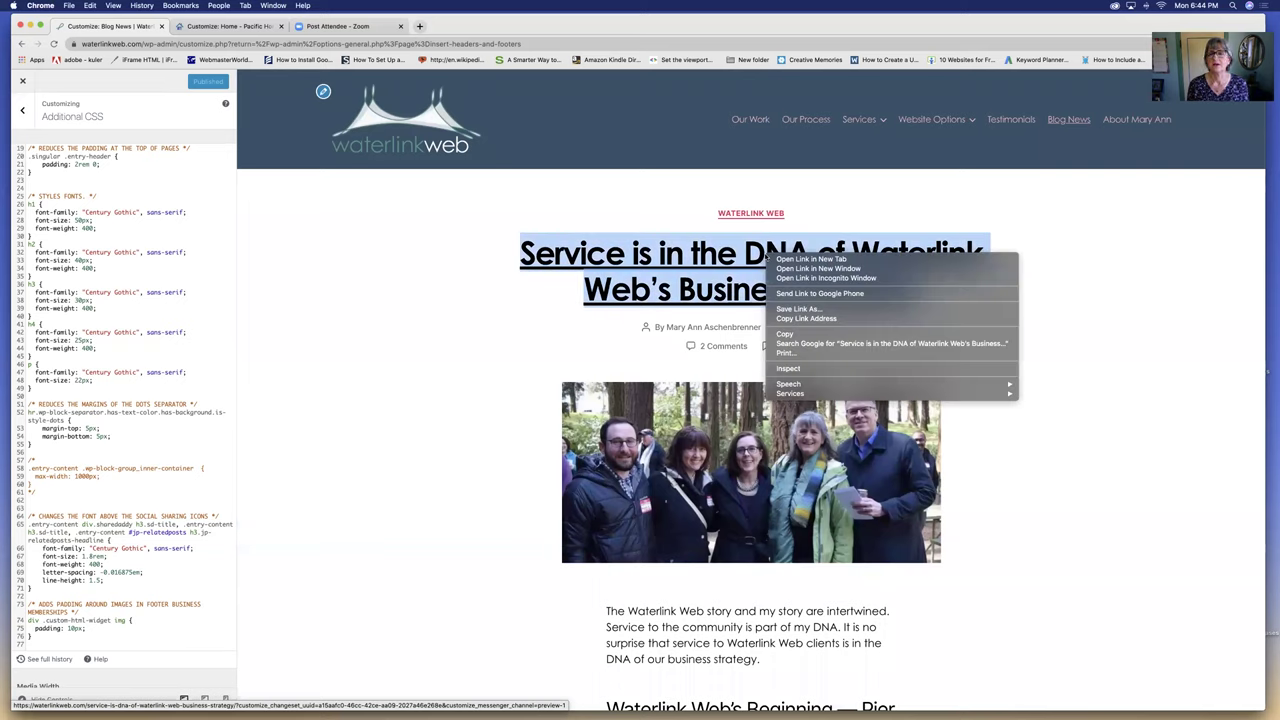
Step: Inspect the post title's h2 and create a new h2.entry-title.heading-size-1 style rule
click(790, 369)
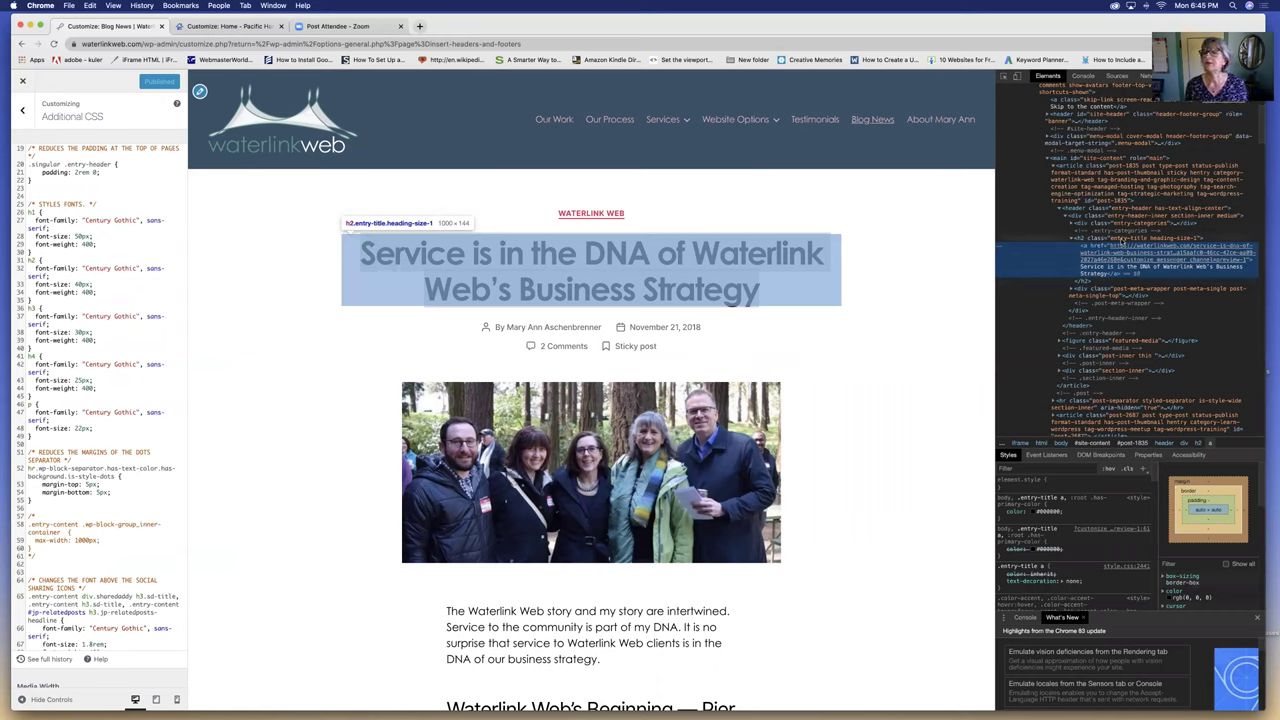
click(1122, 240)
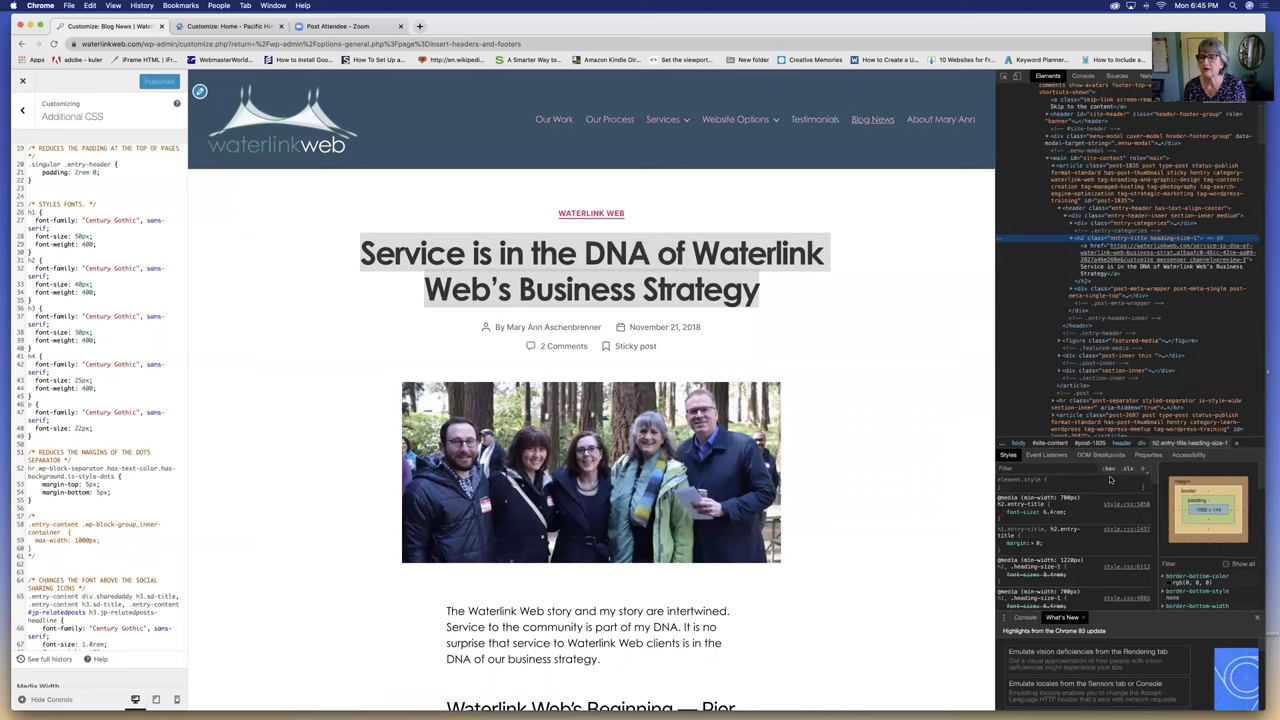
click(1143, 470)
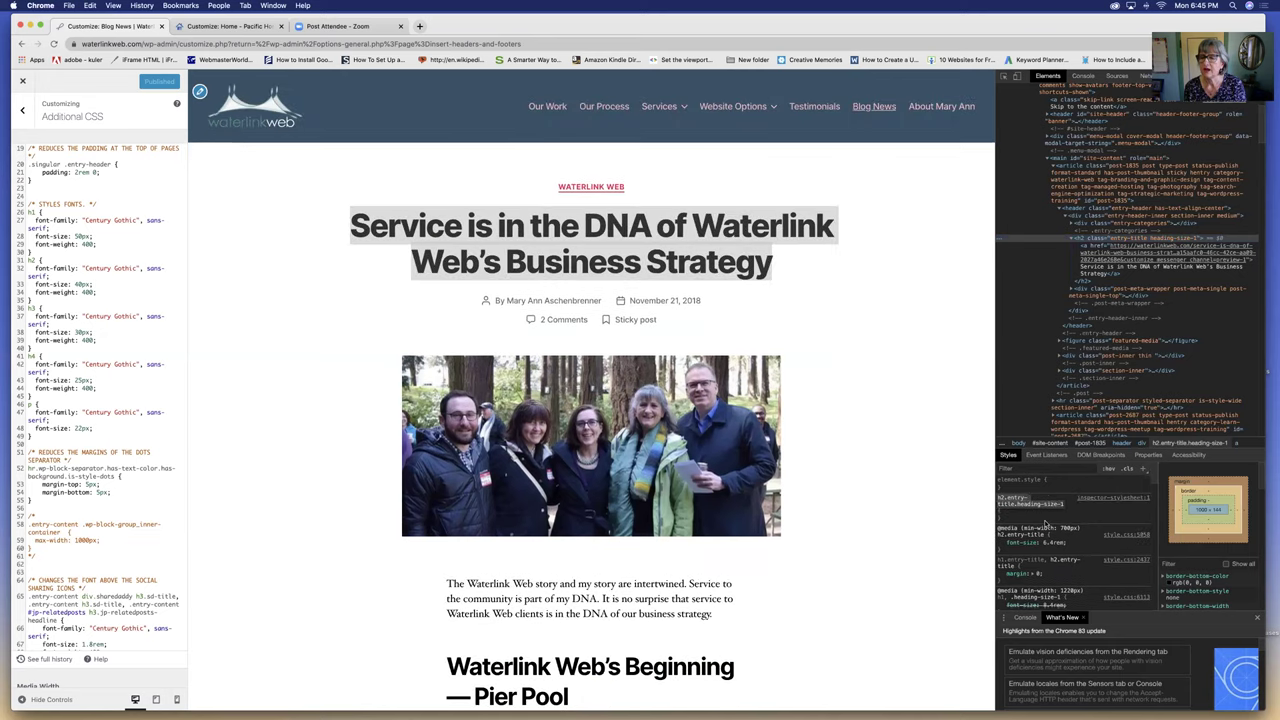
key(Return)
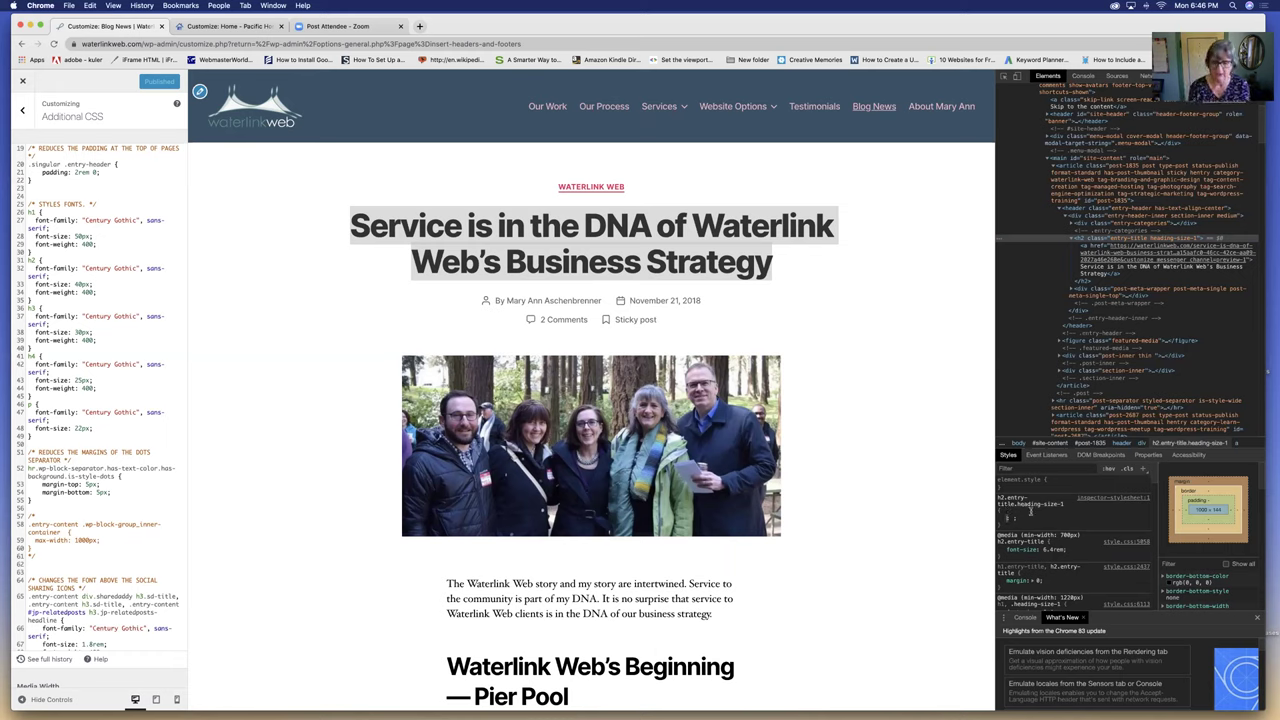
Step: Give the new rule font-size: 1rem so the post title shrinks to small text
text(font)
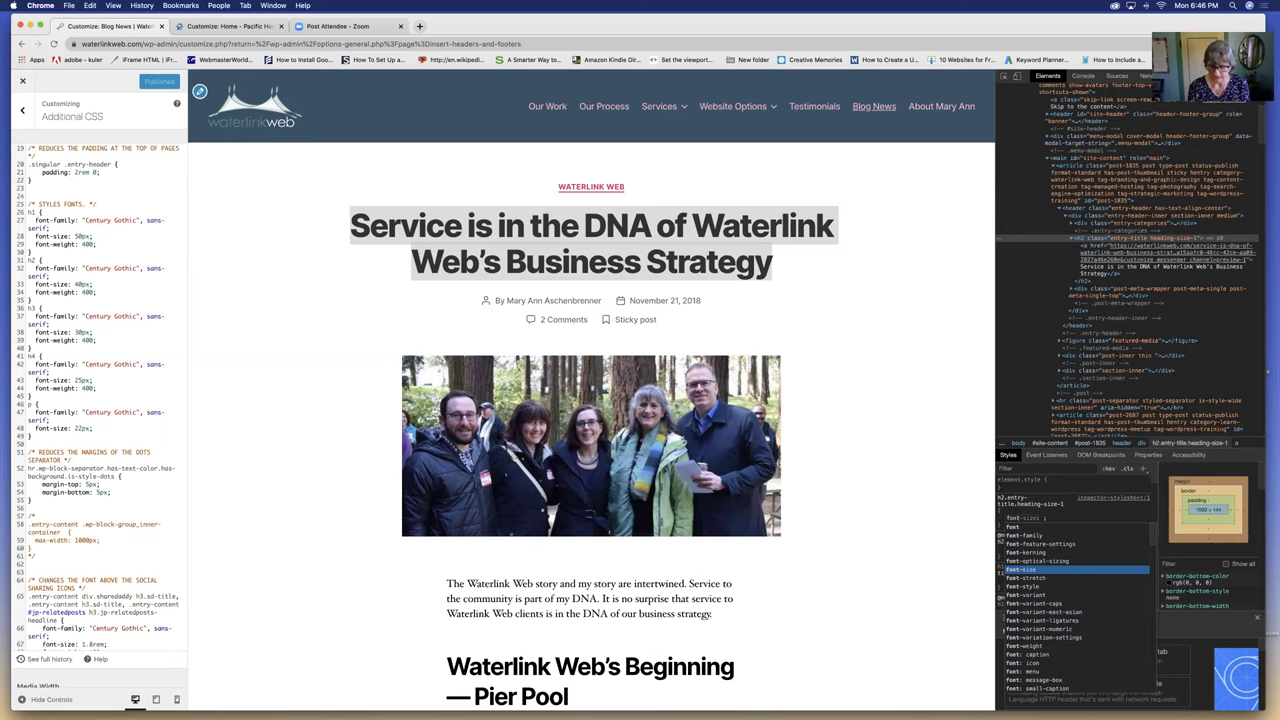
text(-si)
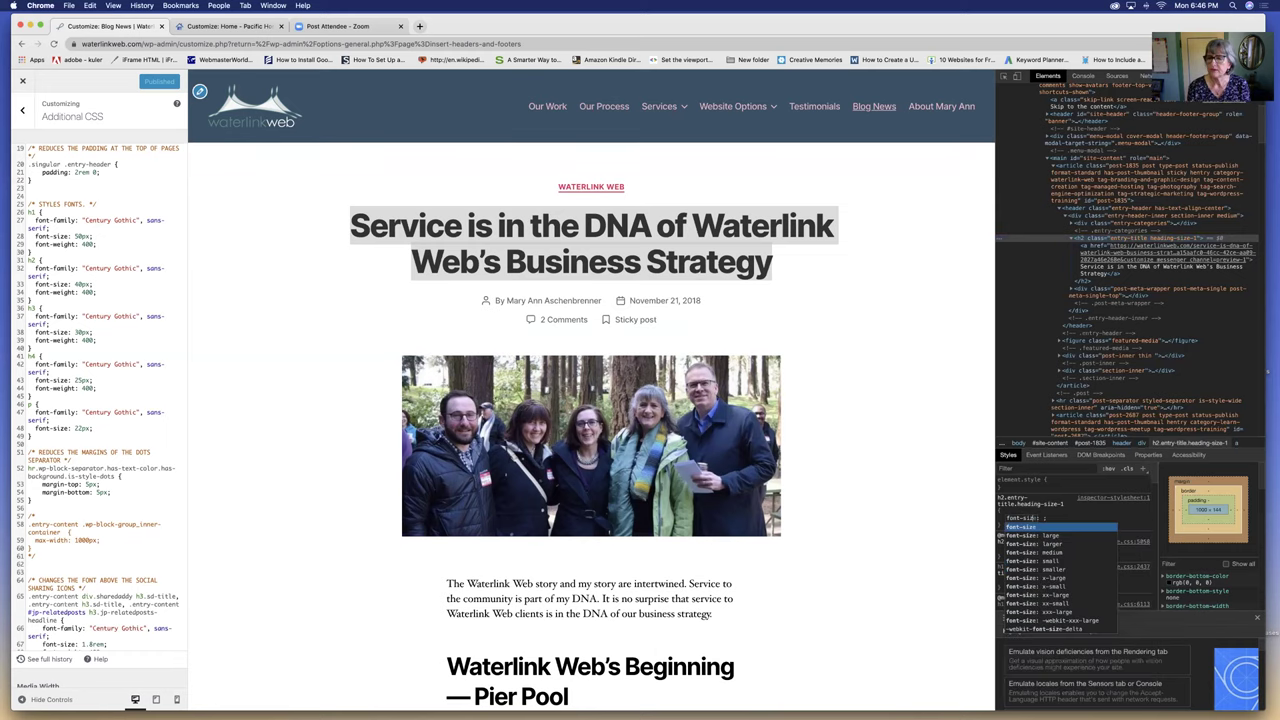
key(Tab)
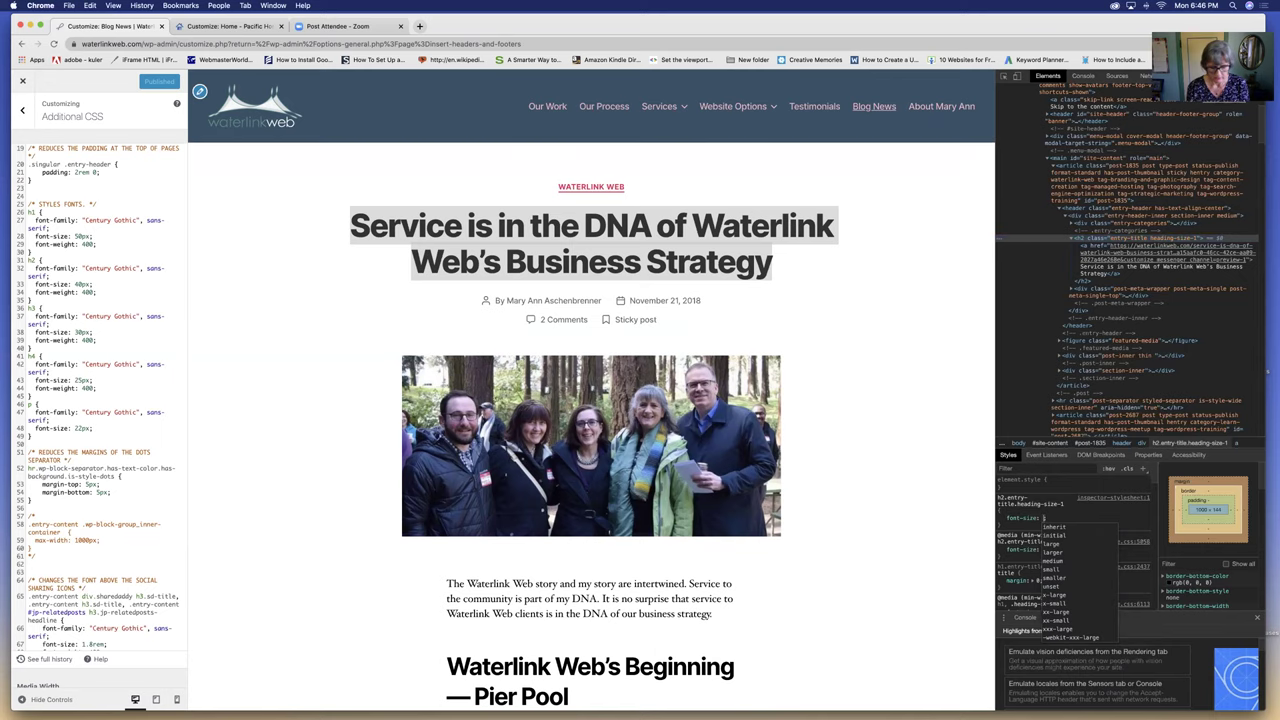
text(1)
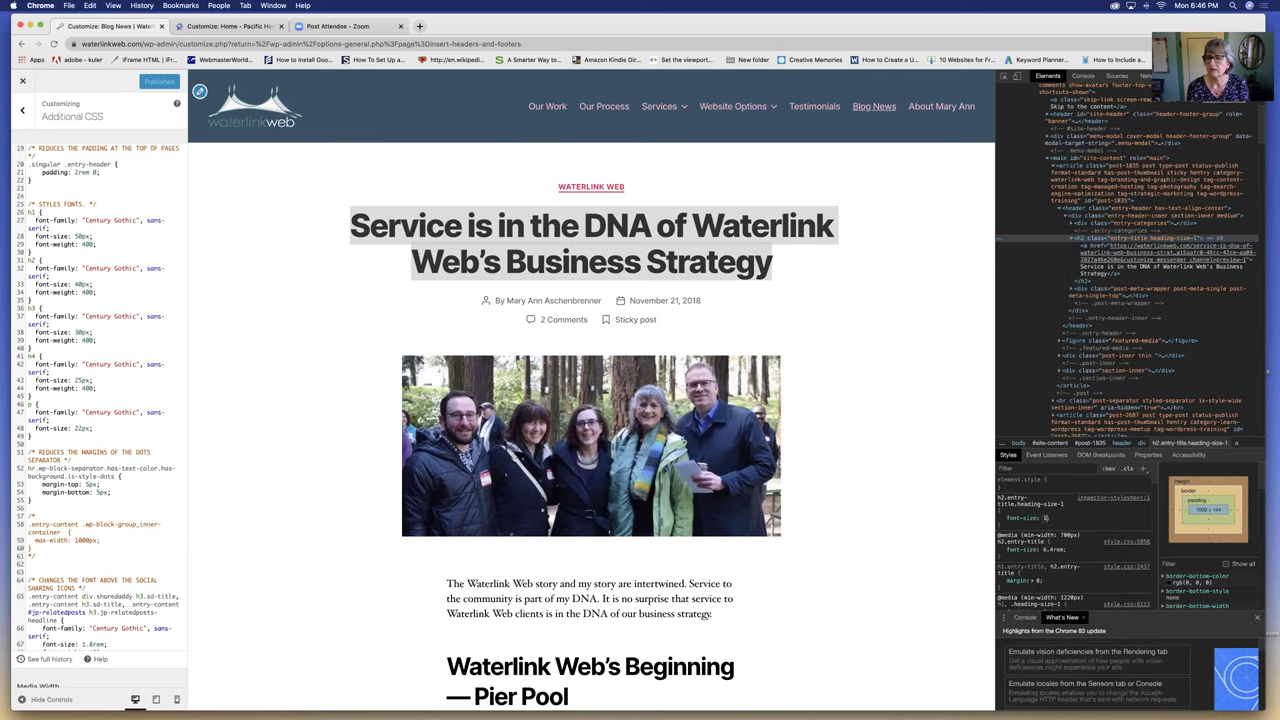
key(Return)
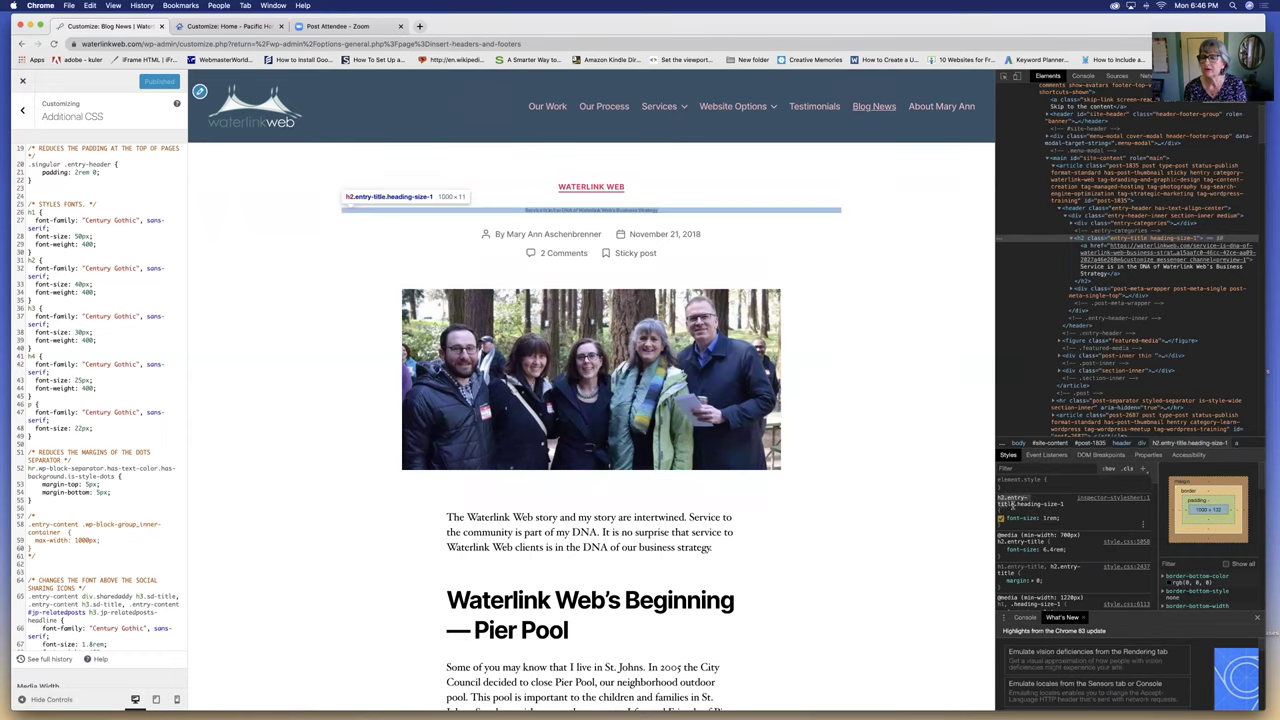
click(1012, 504)
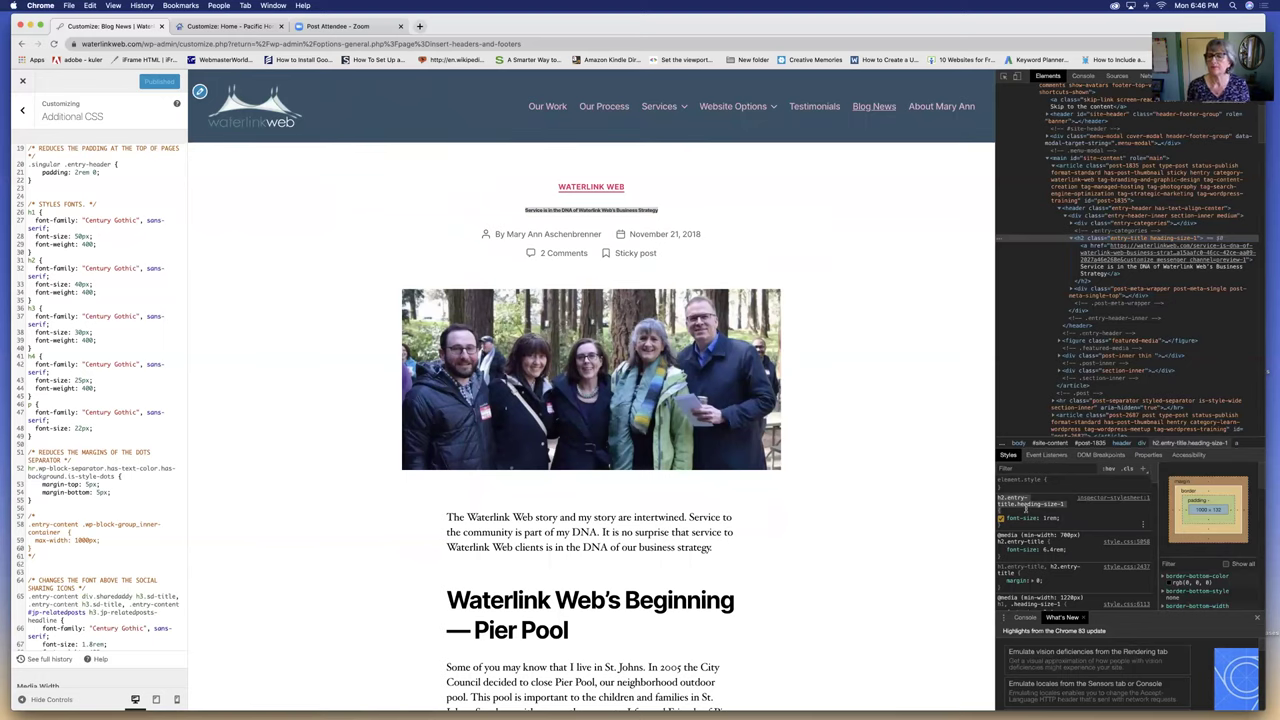
click(1003, 76)
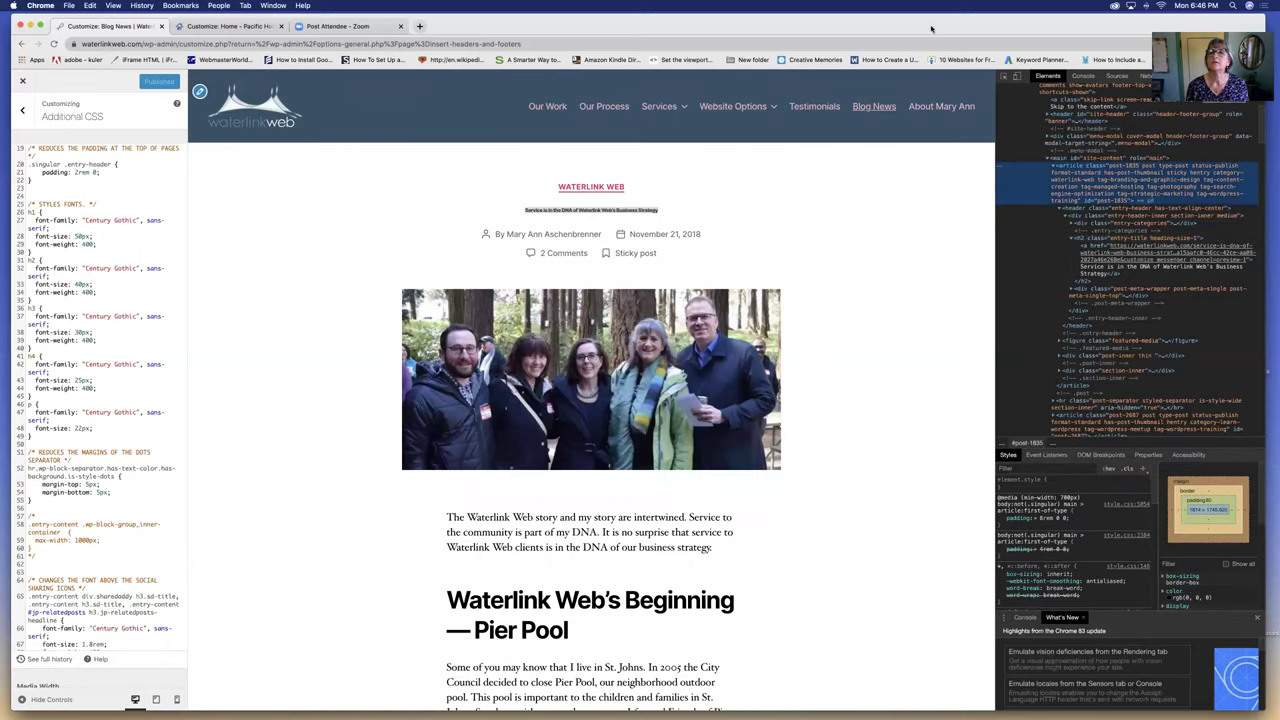
drag(687, 32, 719, 29)
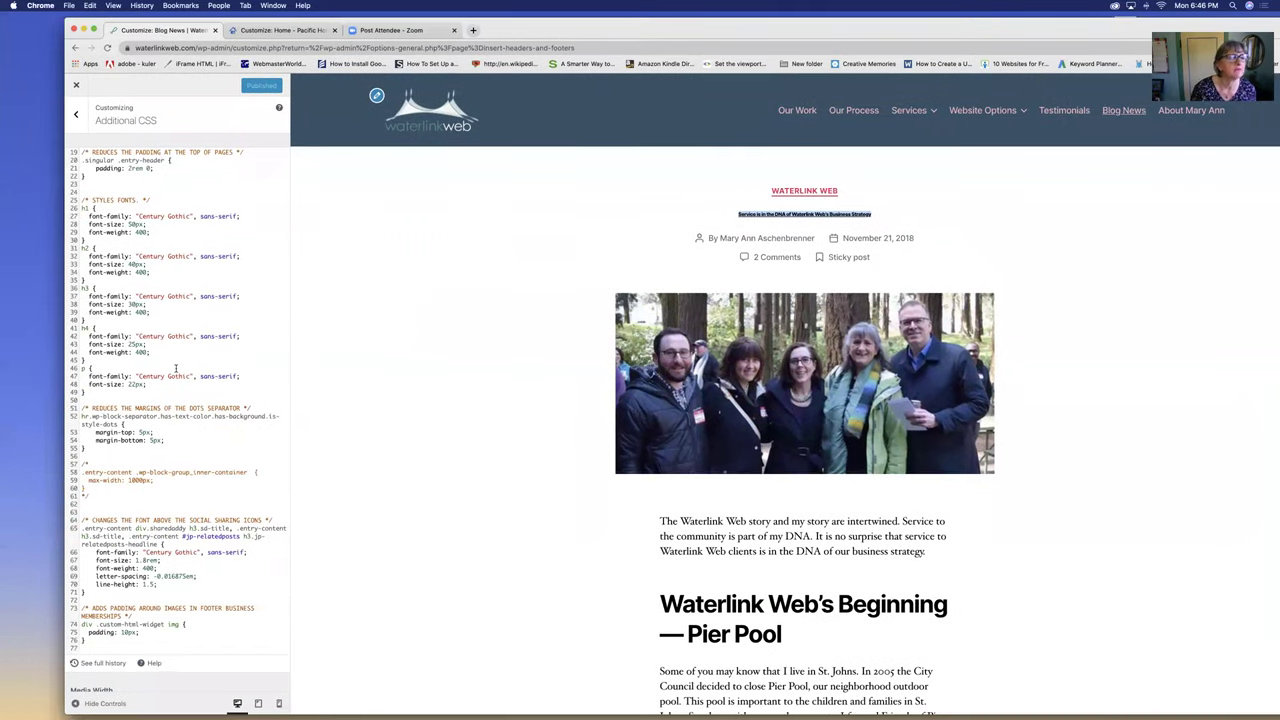
Step: Start a new h2.entry-title.heading-size-1 rule after the paragraph rule in Additional CSS
click(106, 394)
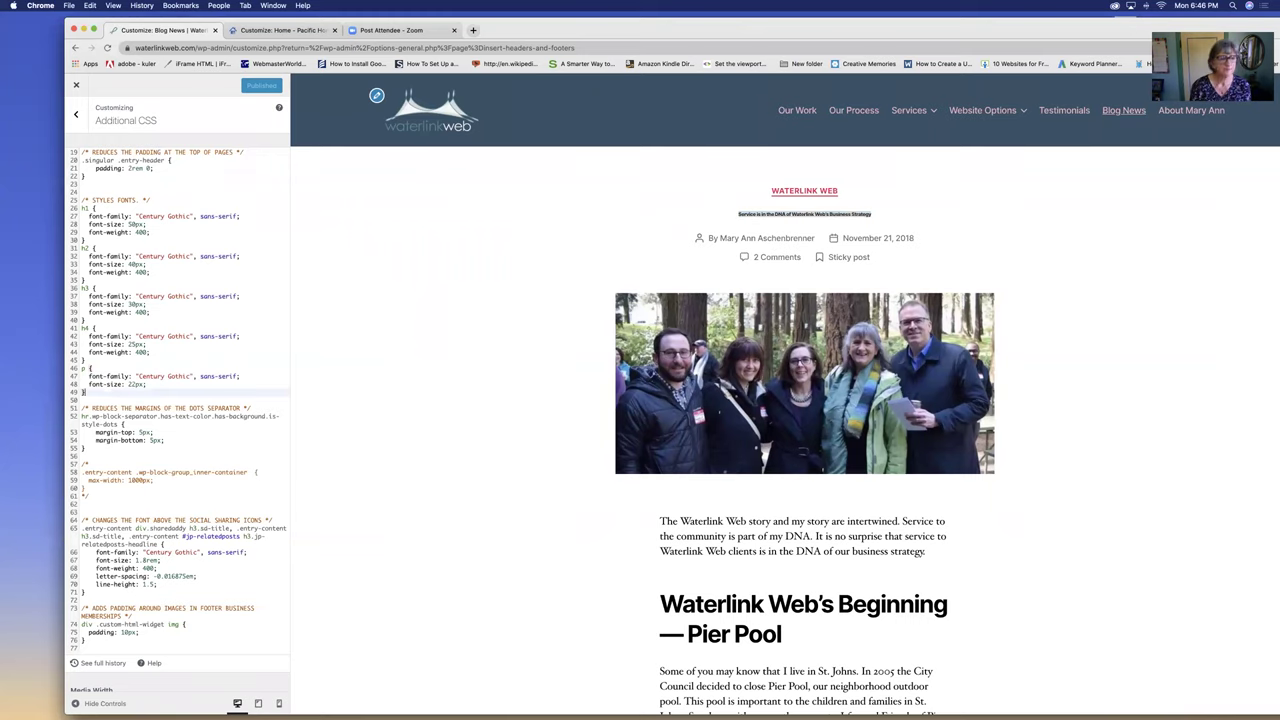
key(Return)
key(Return)
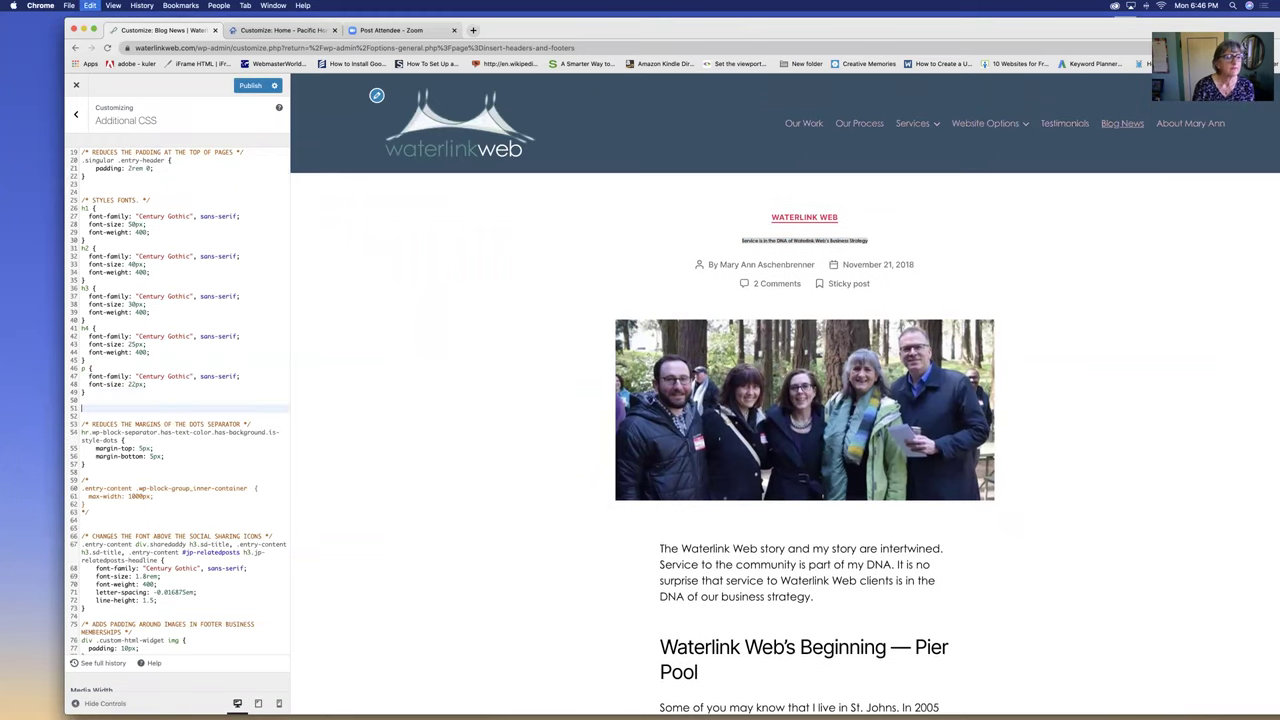
text(h2.entry-title.heading-size-1 {)
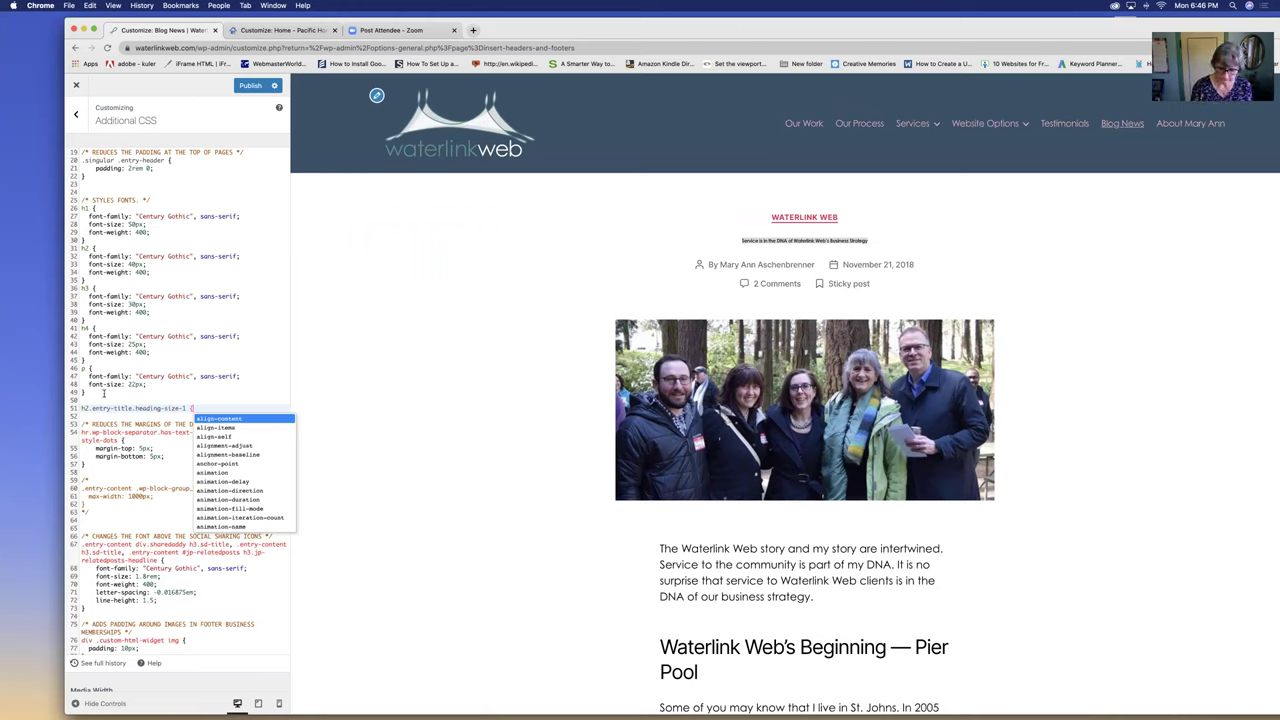
key(Return)
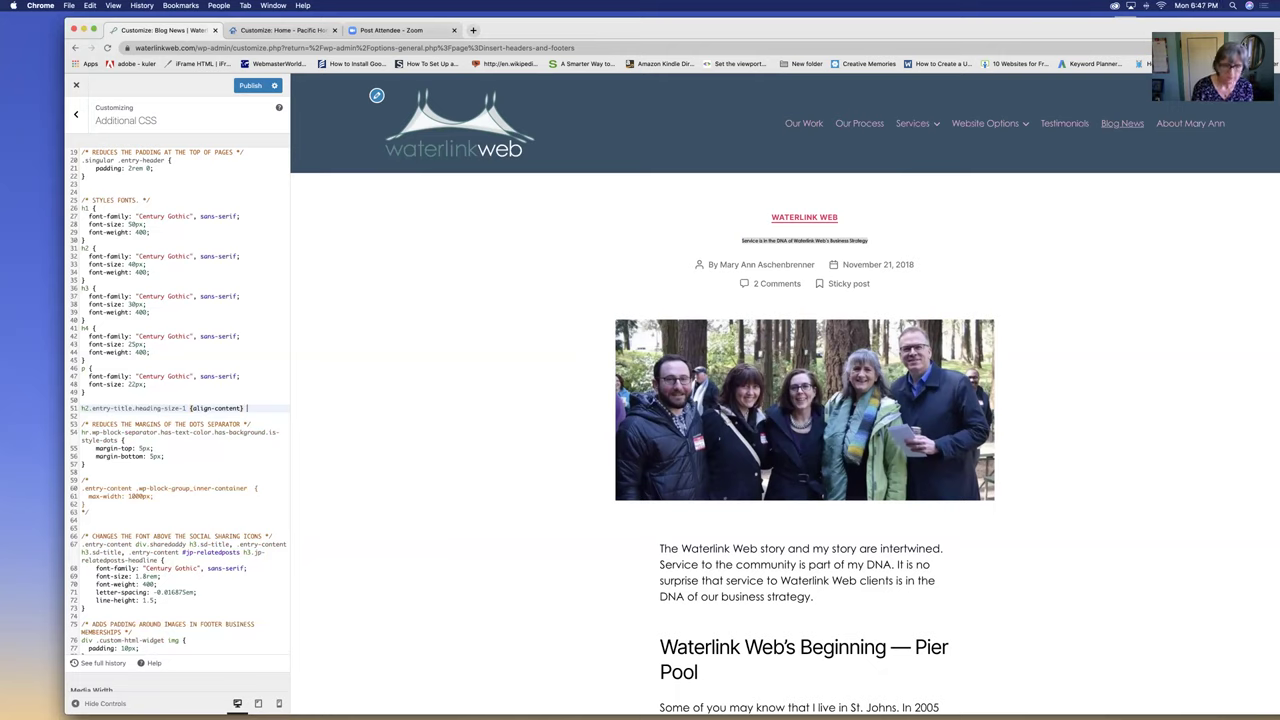
key(Return)
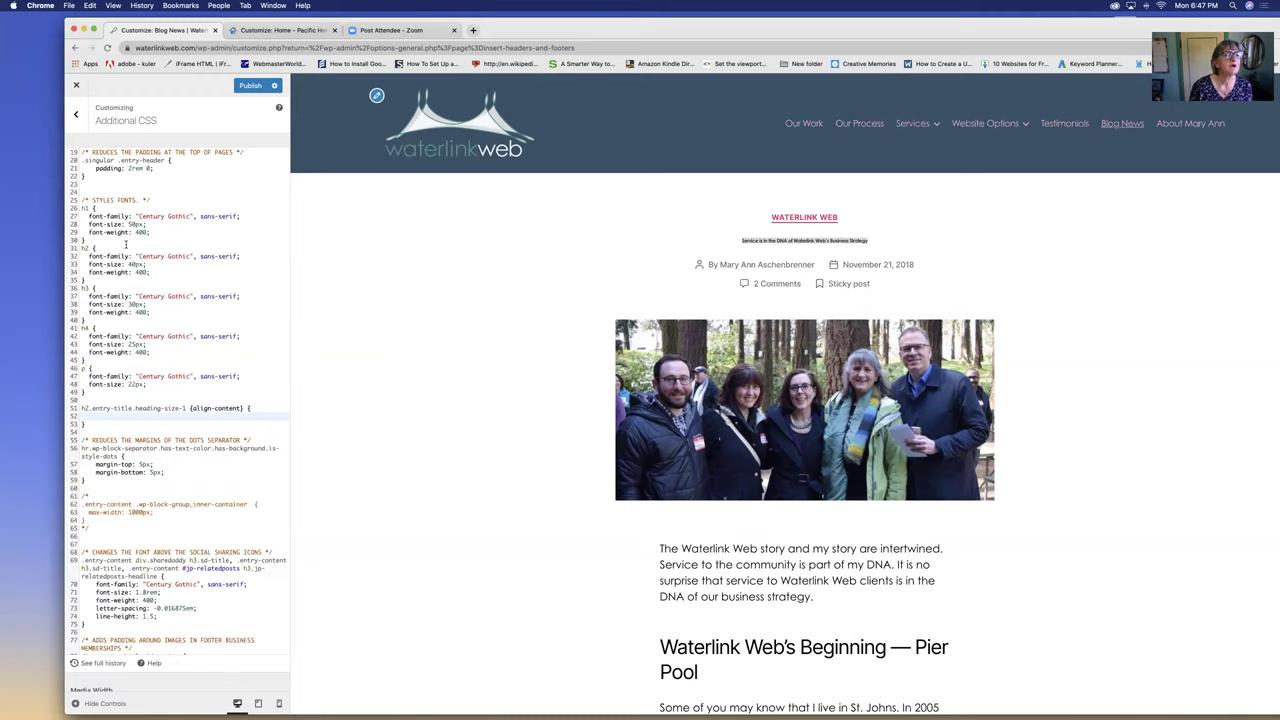
Step: Paste the Century Gothic, 40px, weight 400 font declarations into the rule and publish
drag(89, 216, 154, 272)
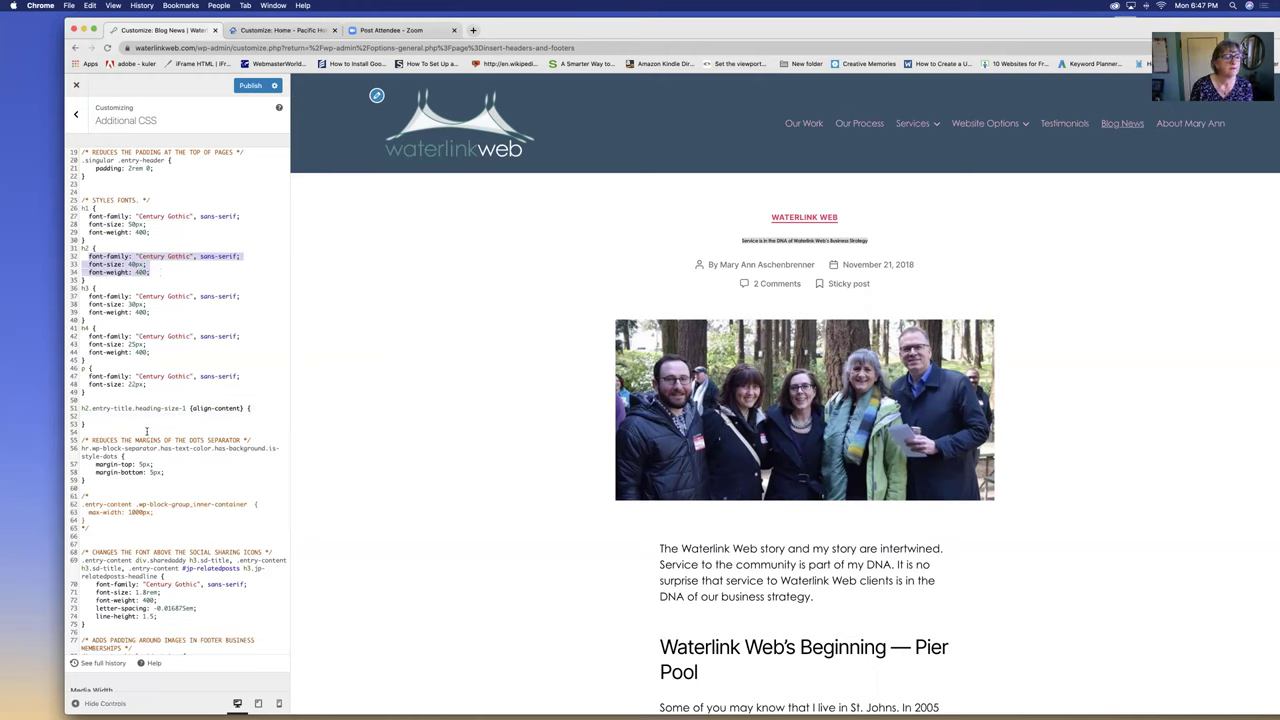
click(100, 418)
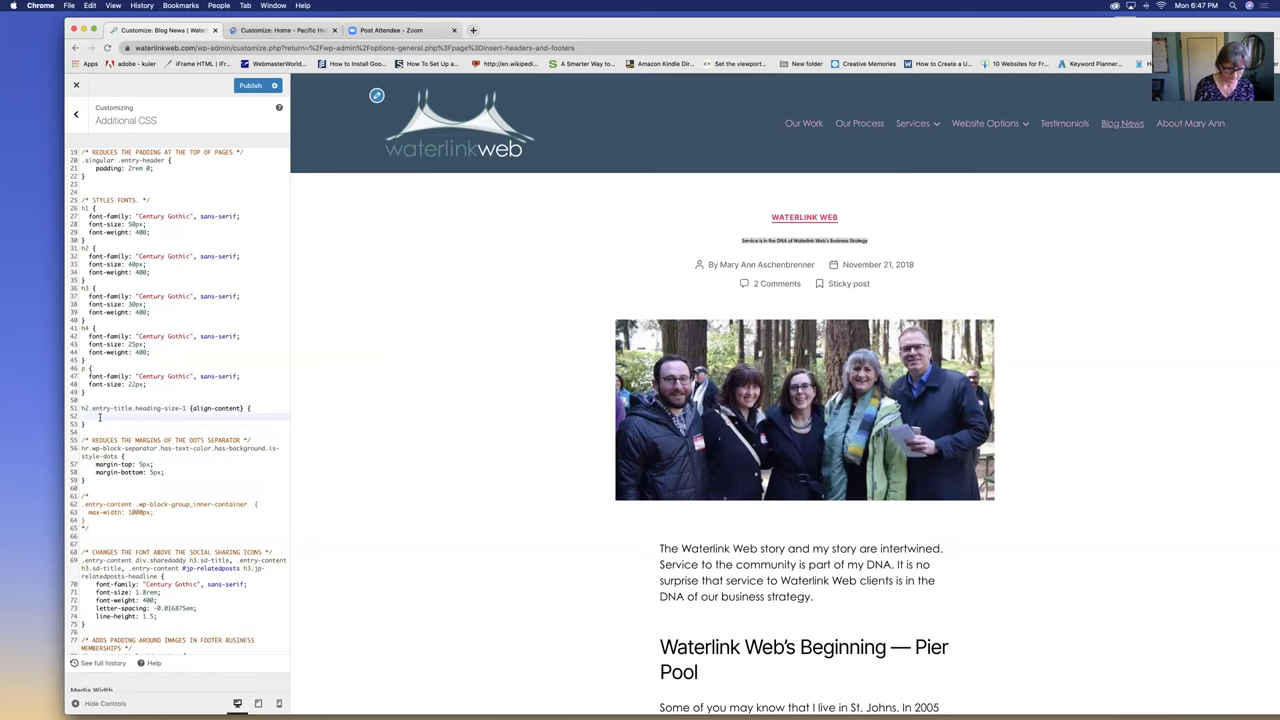
key(super+v)
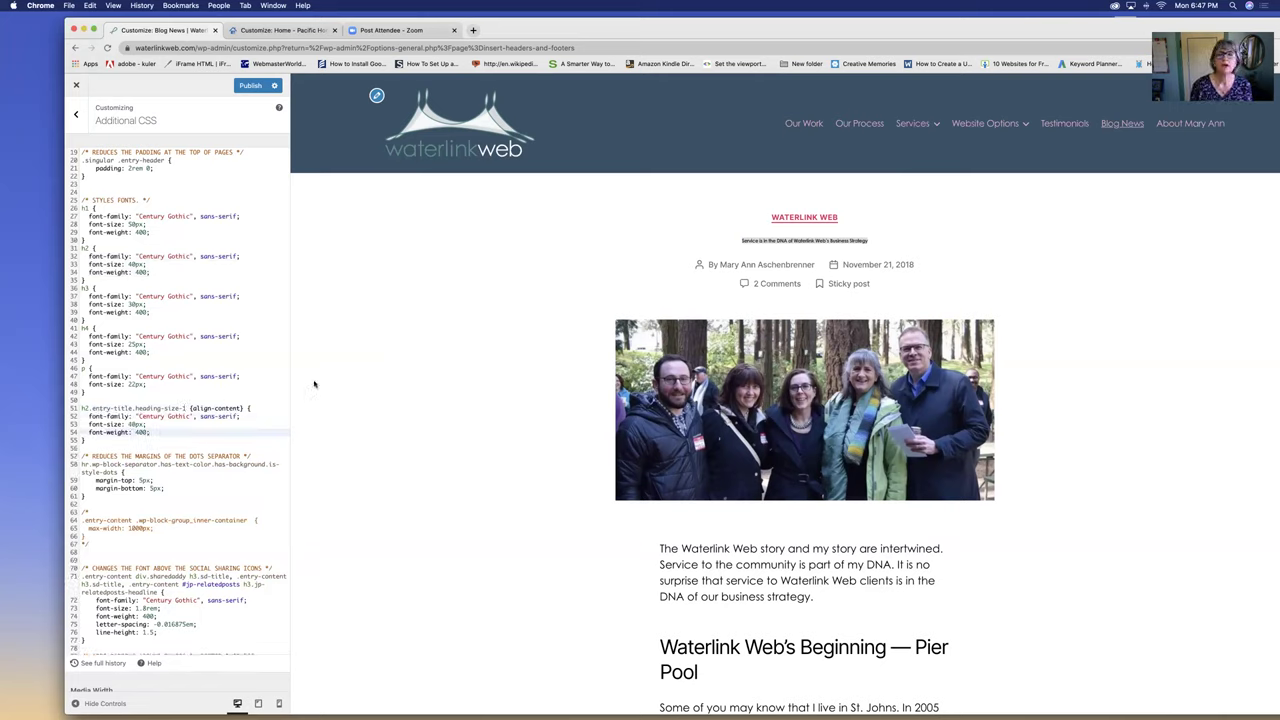
click(782, 242)
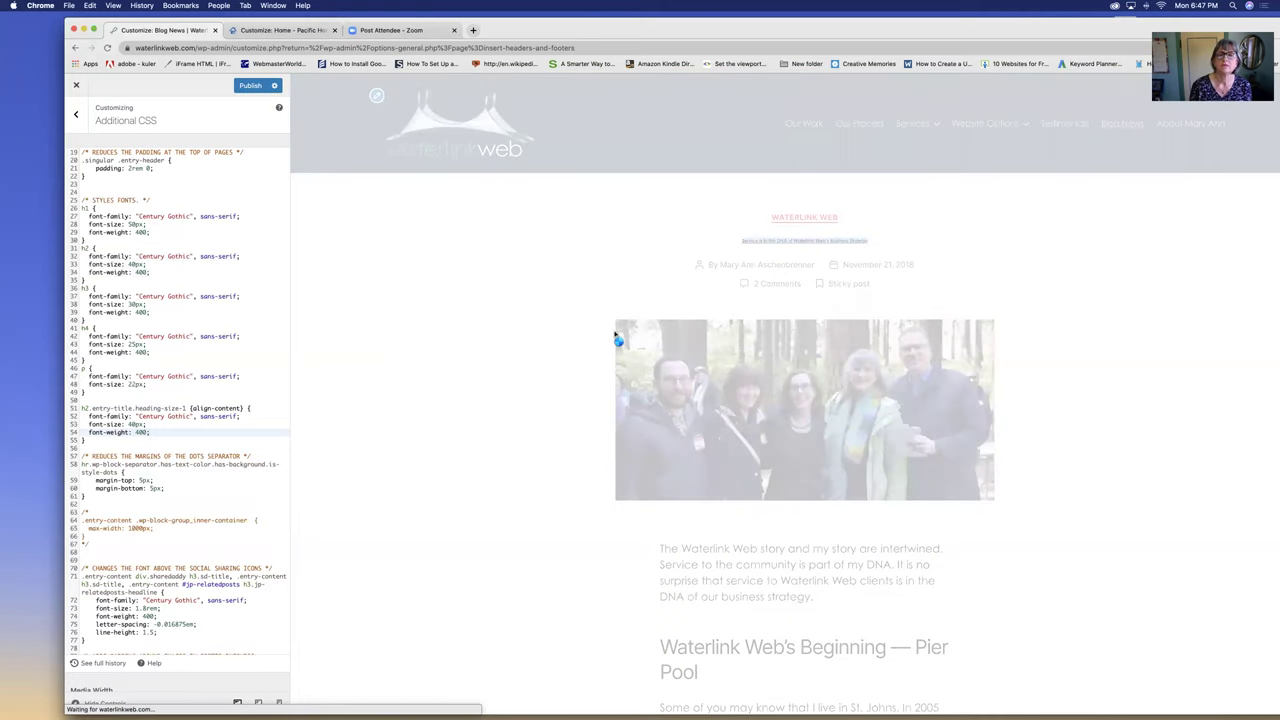
click(251, 86)
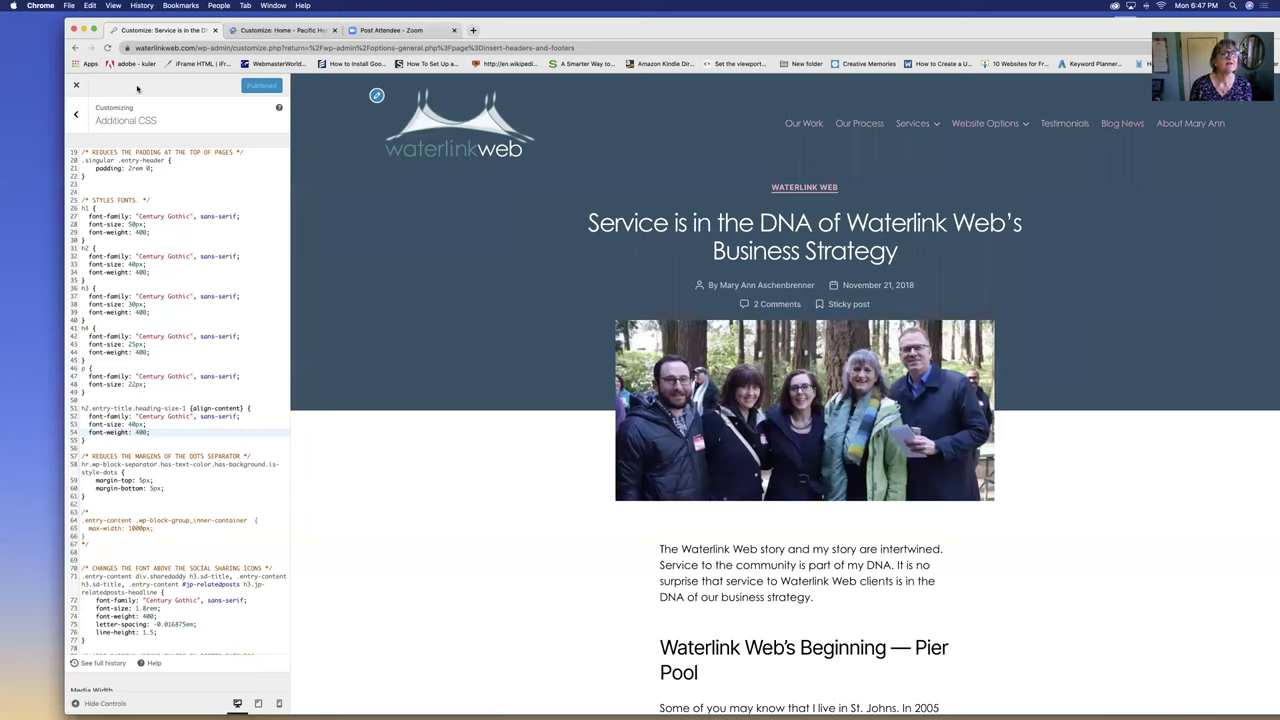
Step: Visit the live Waterlink Web site's Blog News page and its post to check the title style
click(75, 115)
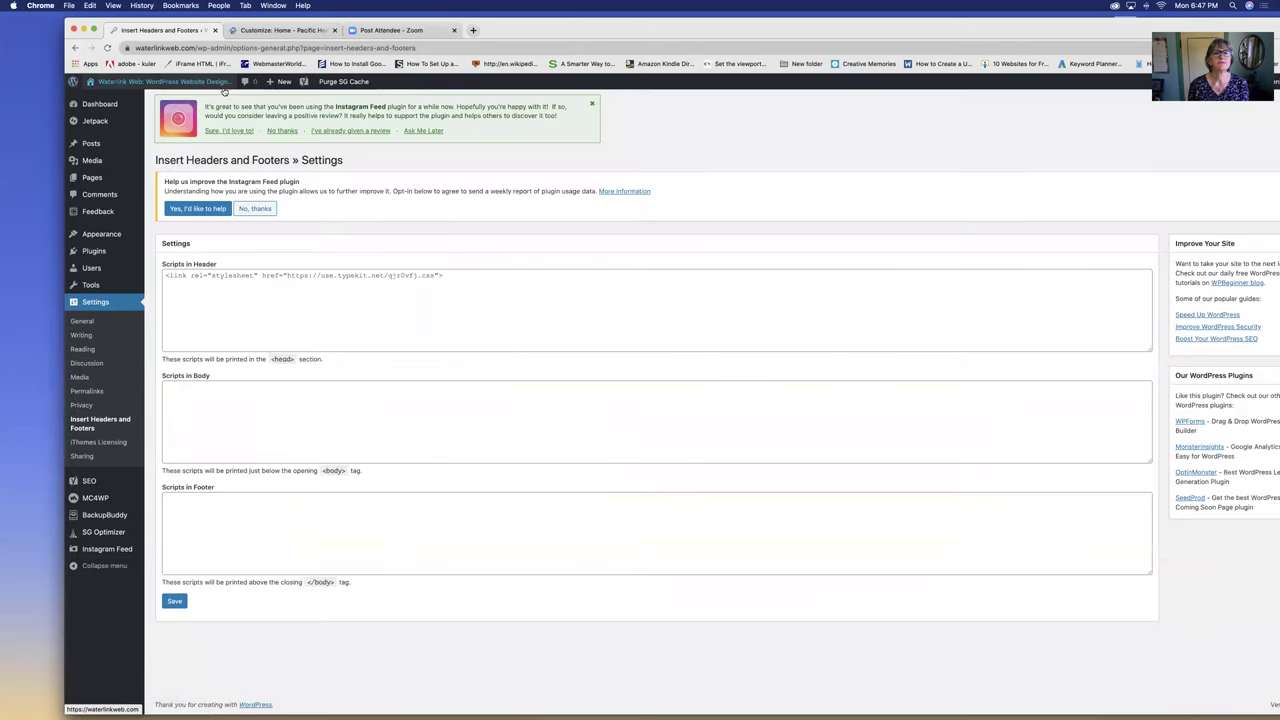
mouse_move(100, 83)
click(95, 98)
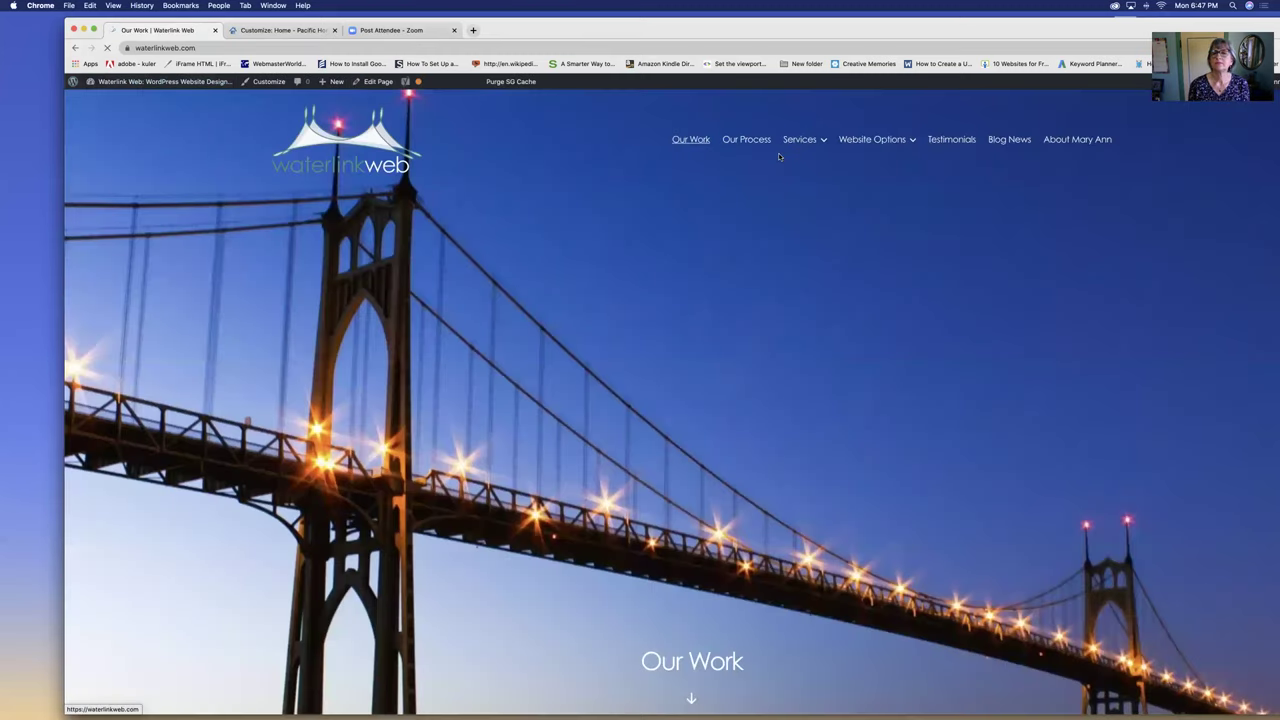
click(1010, 141)
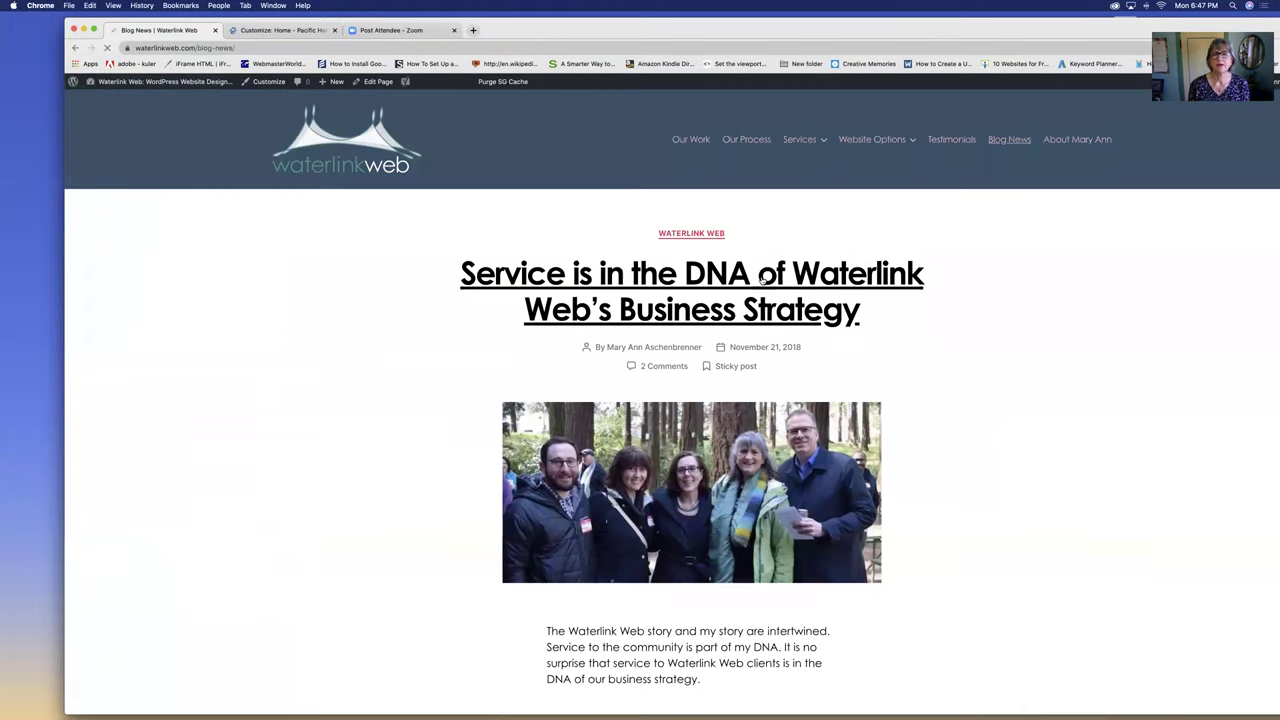
click(762, 280)
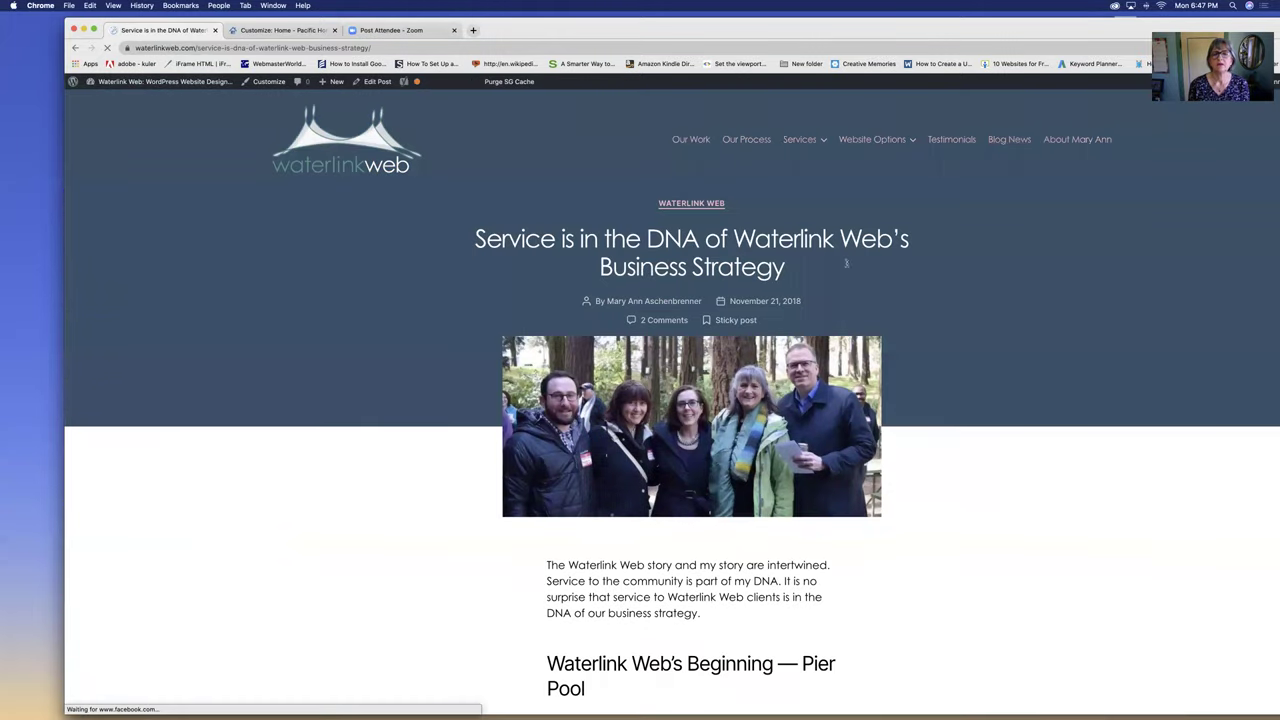
click(995, 142)
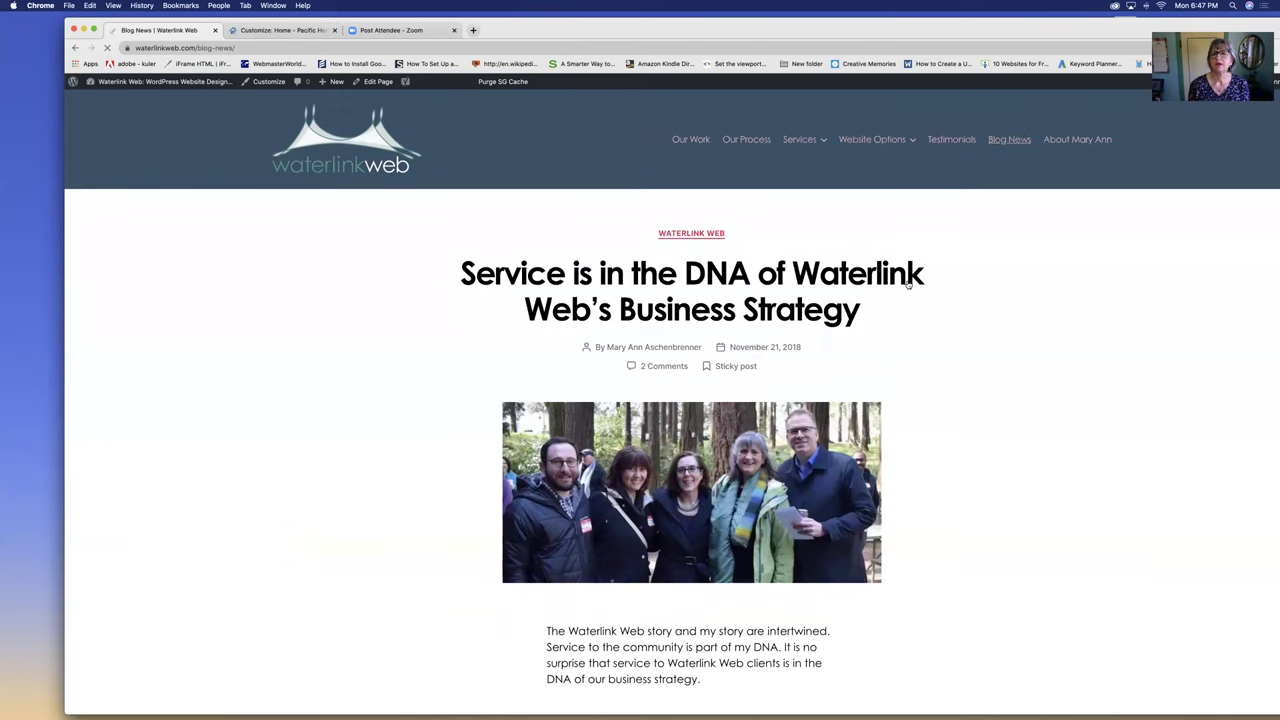
Step: Inspect the post title h2 and header.entry-header styles in DevTools, then go to the Dashboard
right_click(870, 272)
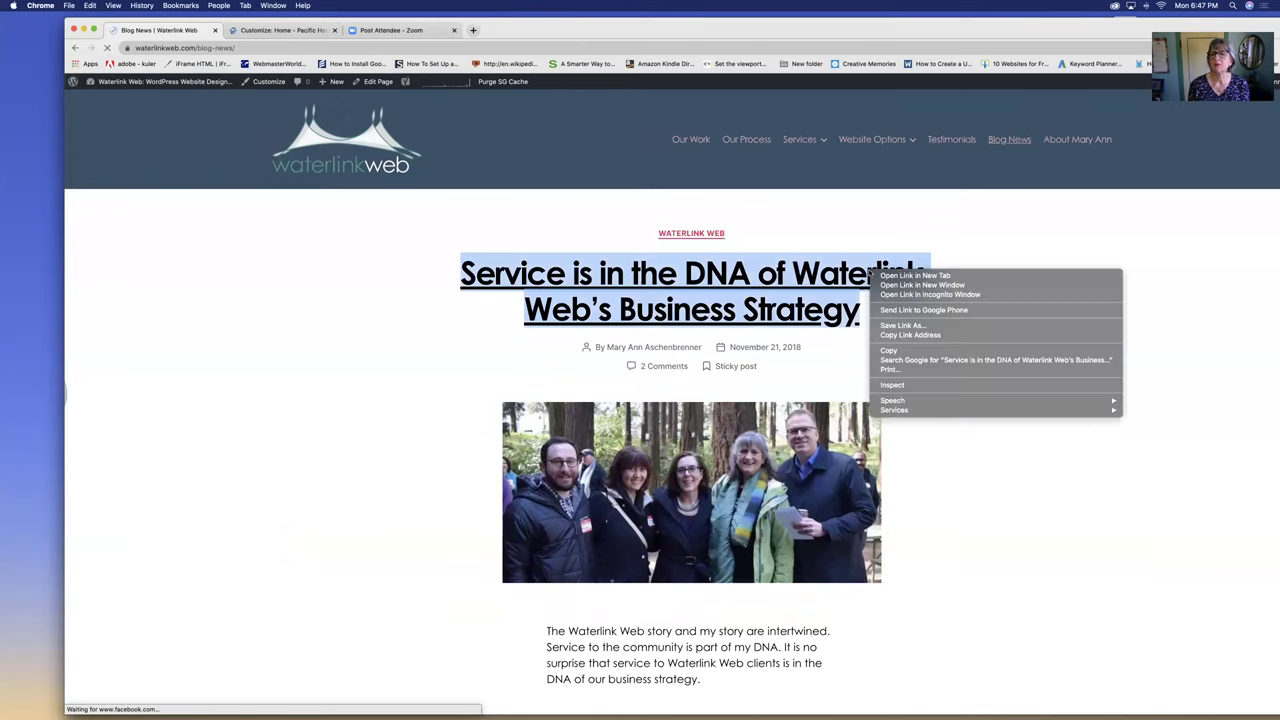
click(892, 385)
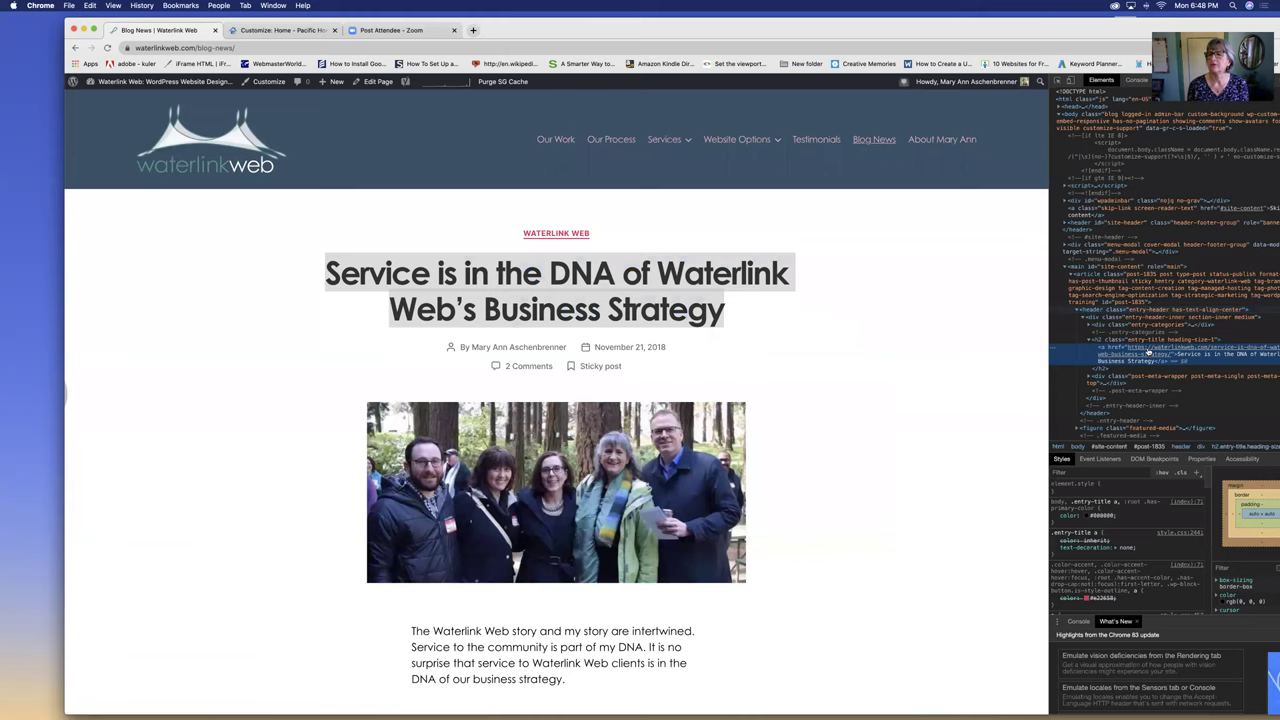
click(1147, 342)
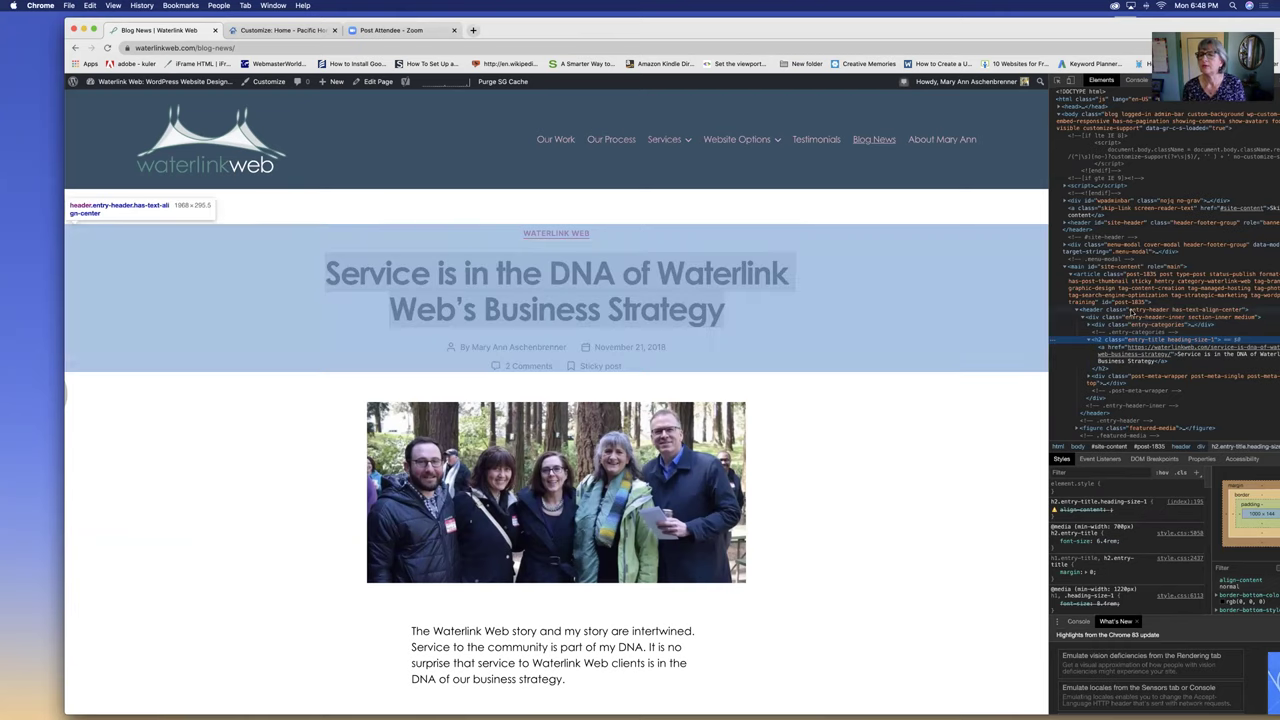
click(1133, 310)
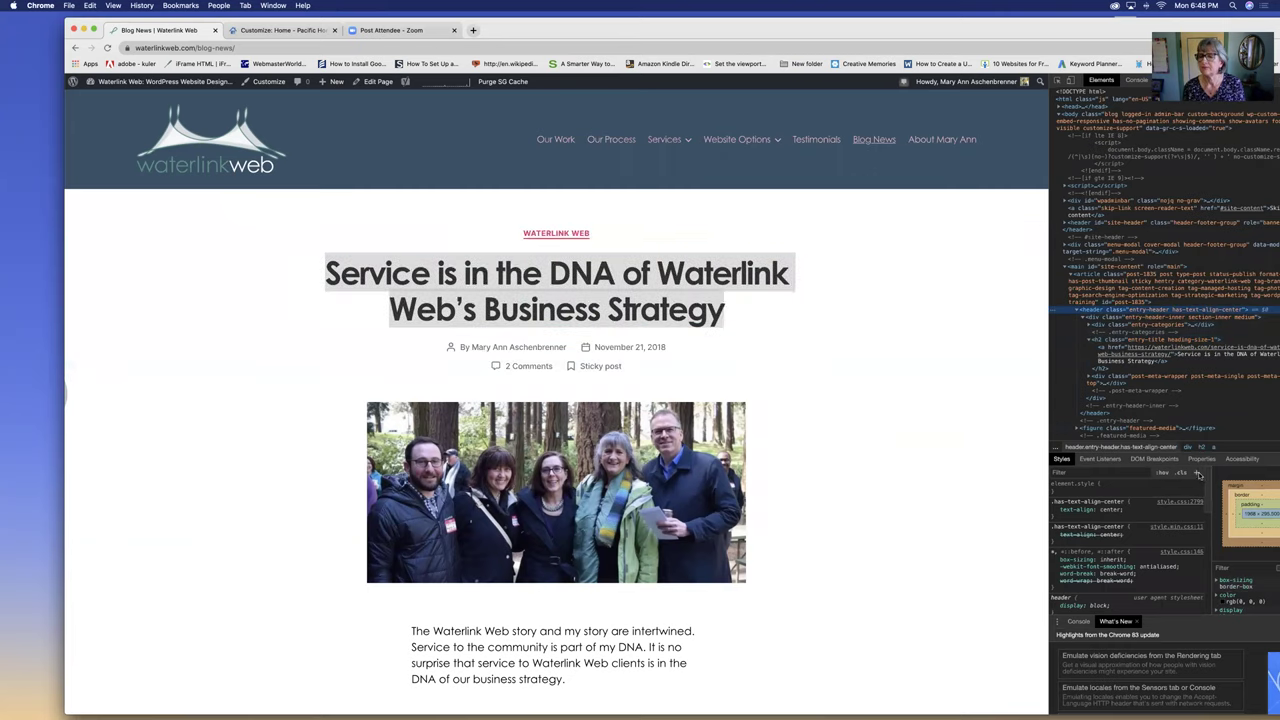
click(1196, 473)
click(1105, 515)
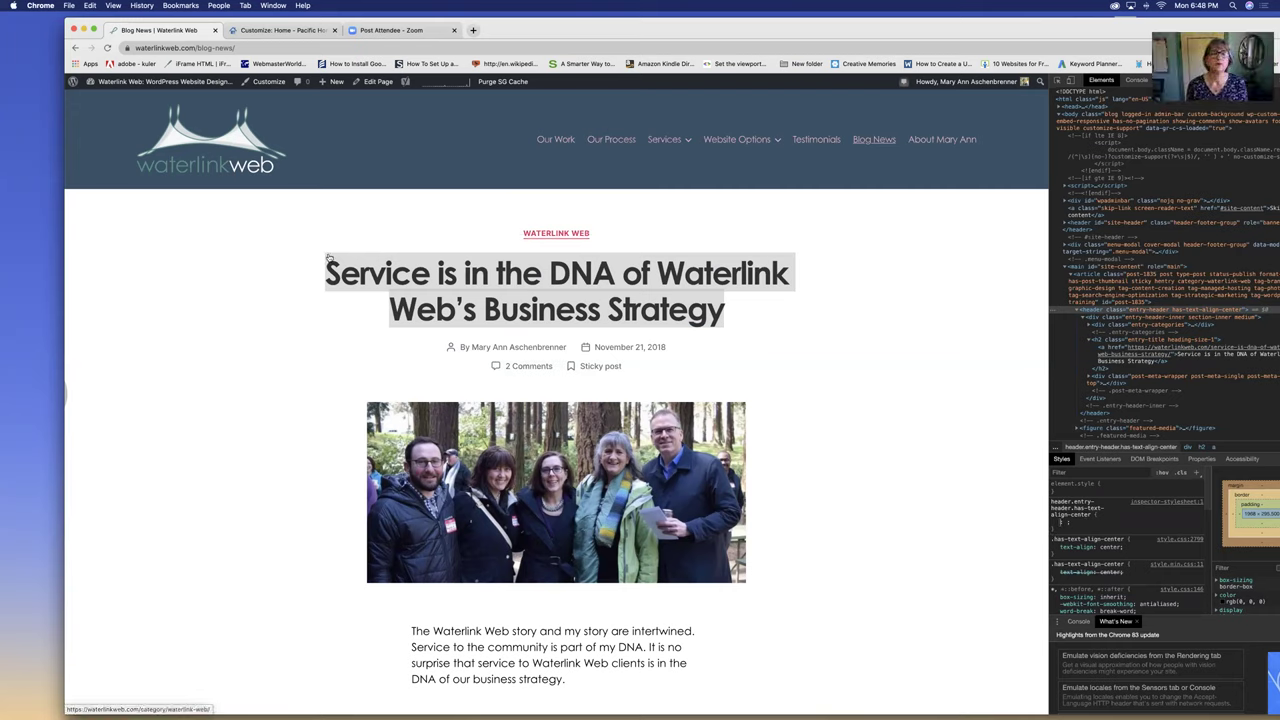
click(102, 99)
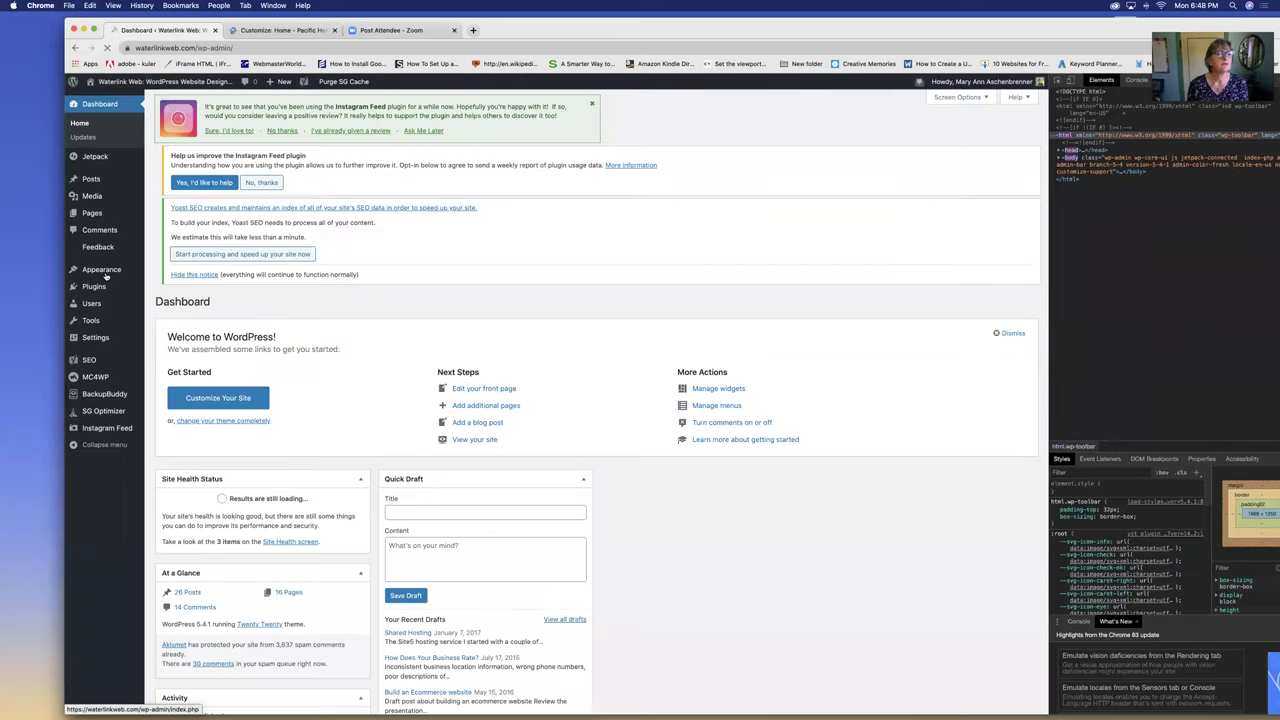
Step: Delete the stray {align-content} from line 51 of Additional CSS and preview Blog News
mouse_move(104, 269)
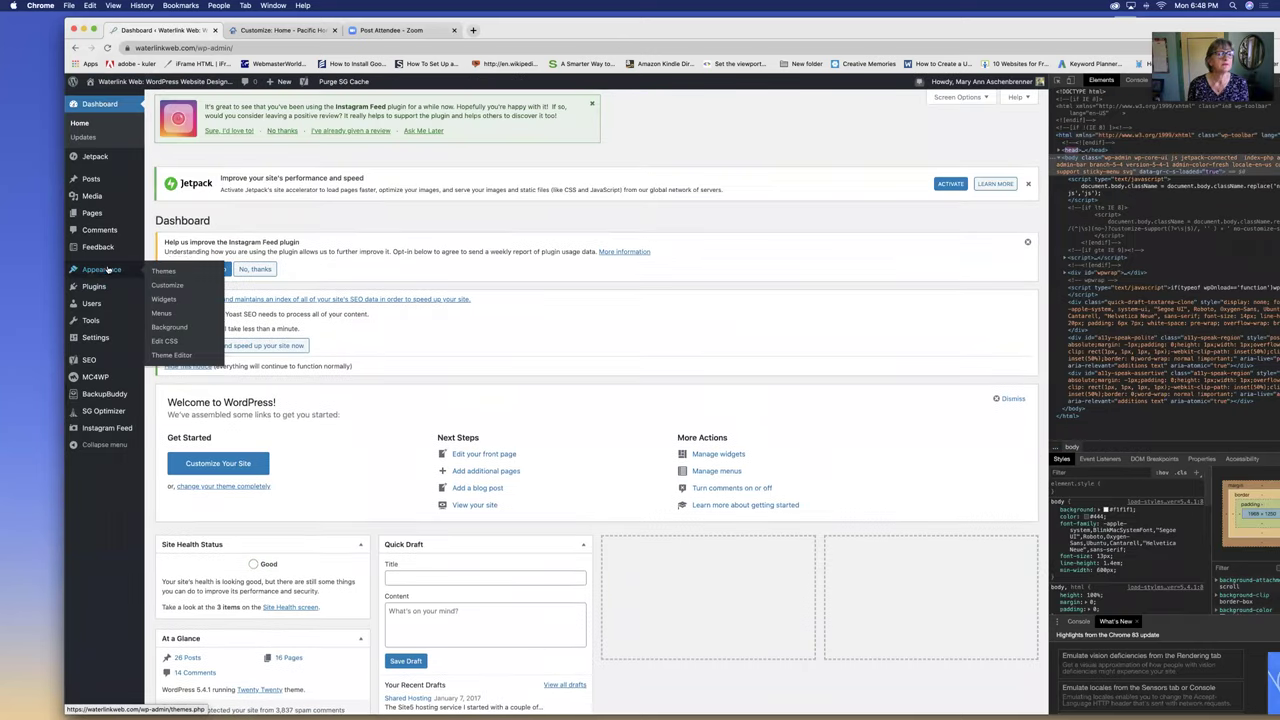
click(163, 286)
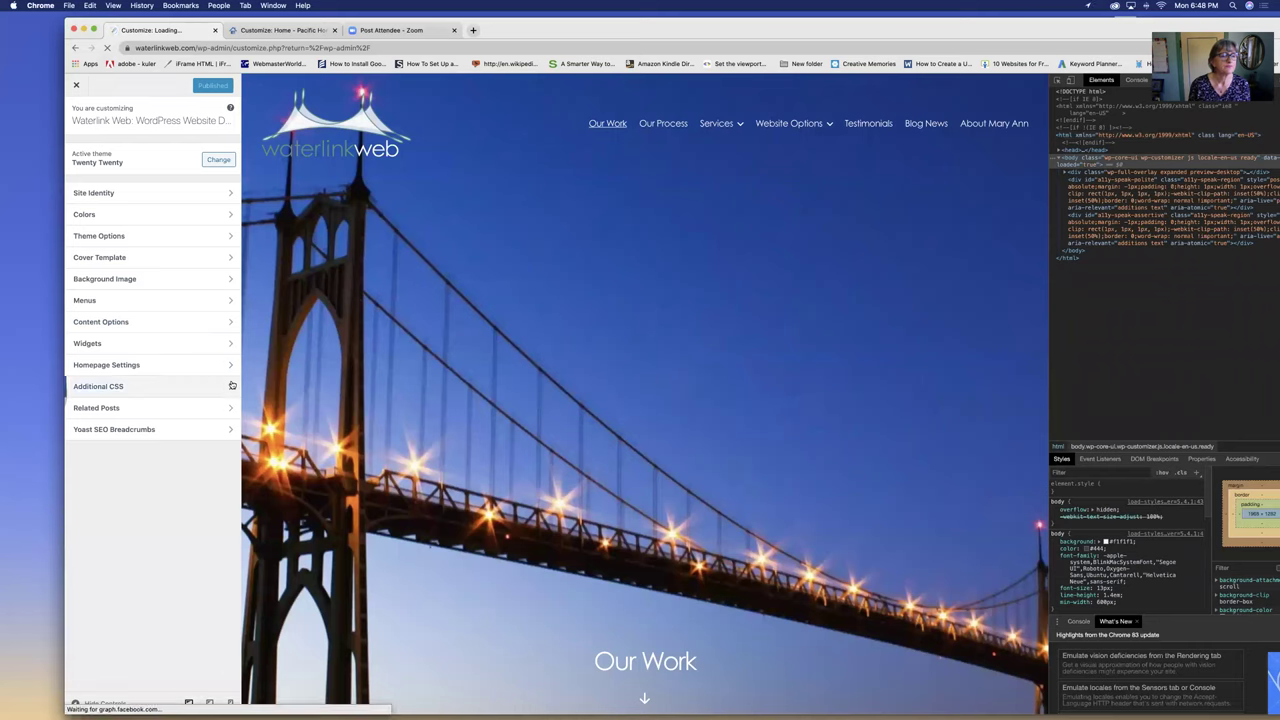
click(233, 387)
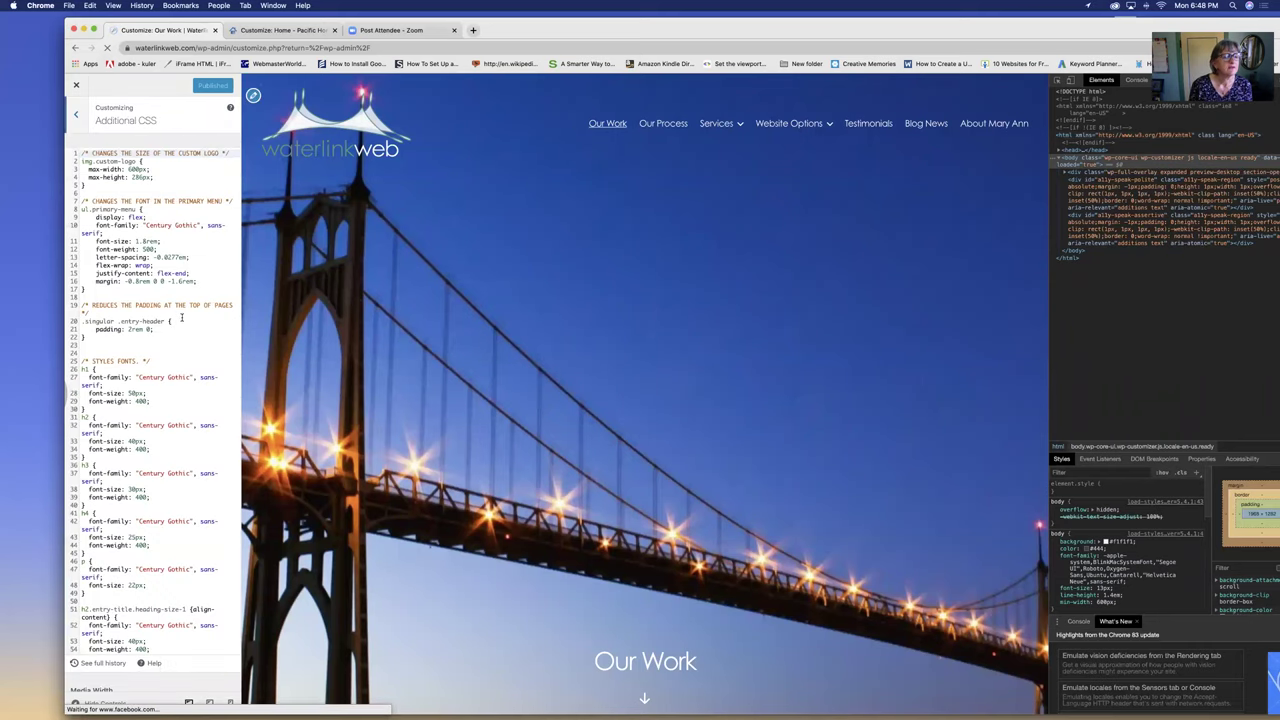
scroll(118, 481, down, 5)
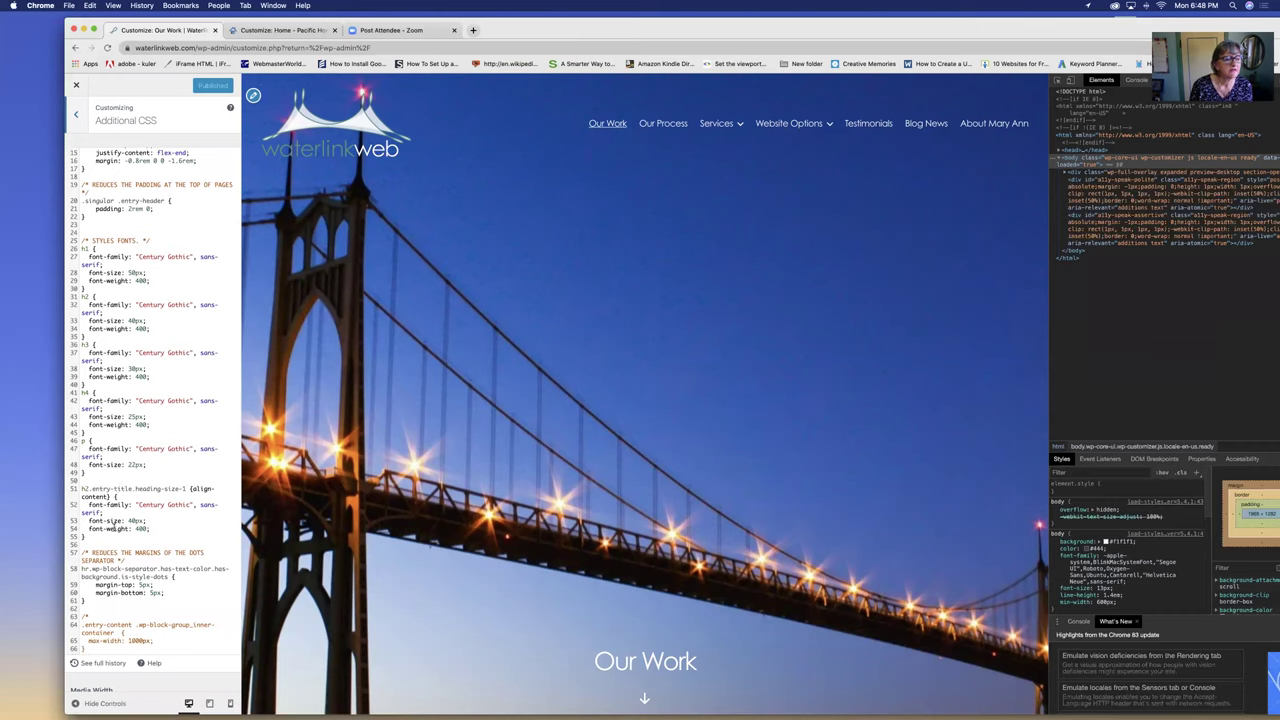
drag(189, 488, 112, 497)
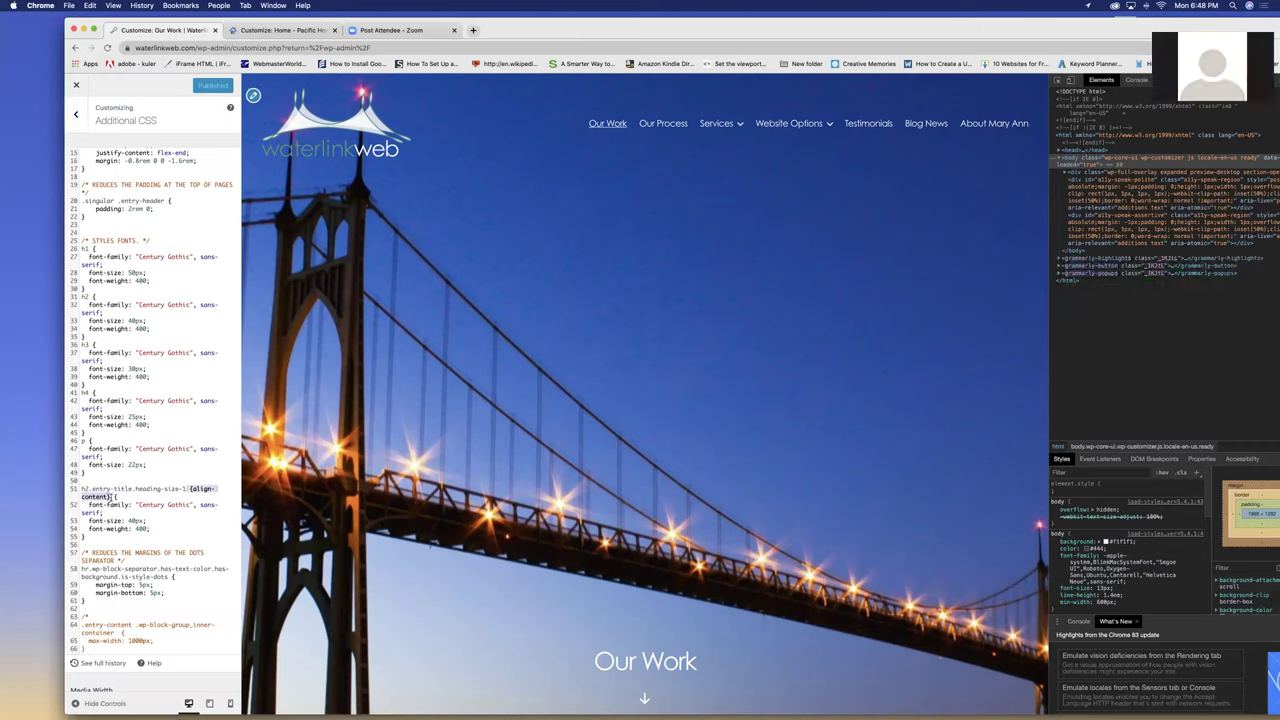
key(BackSpace)
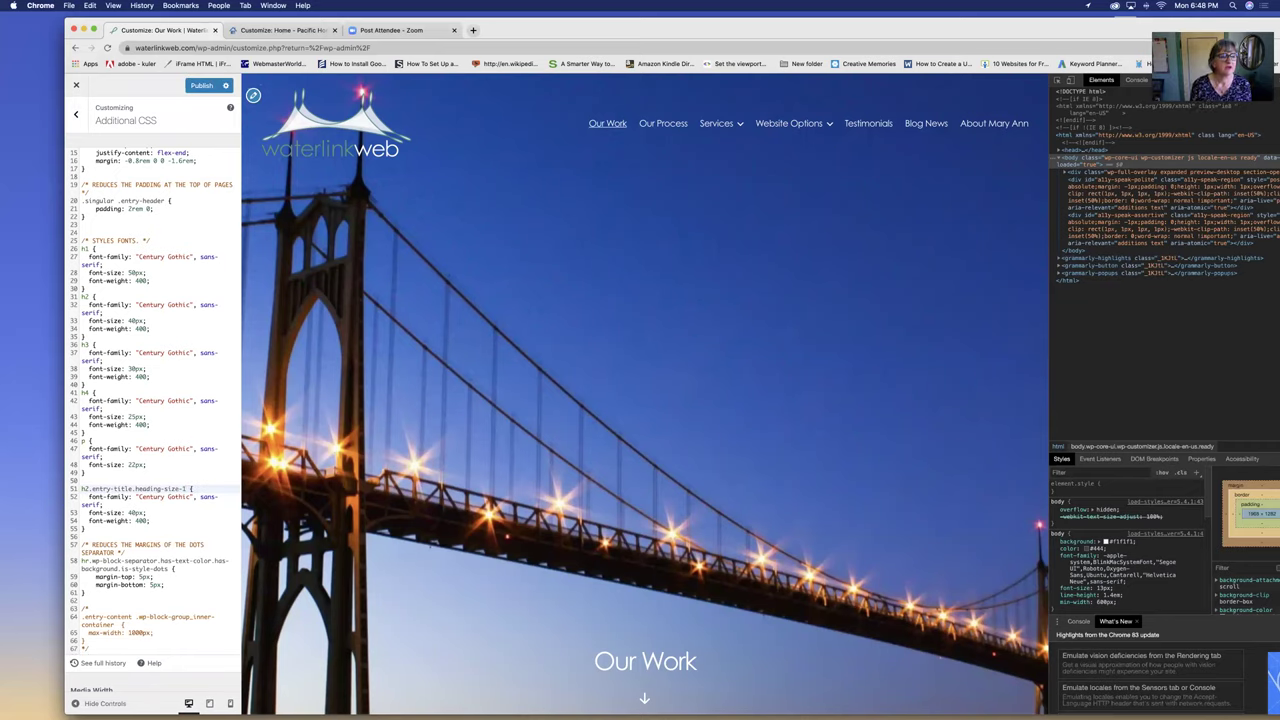
click(920, 124)
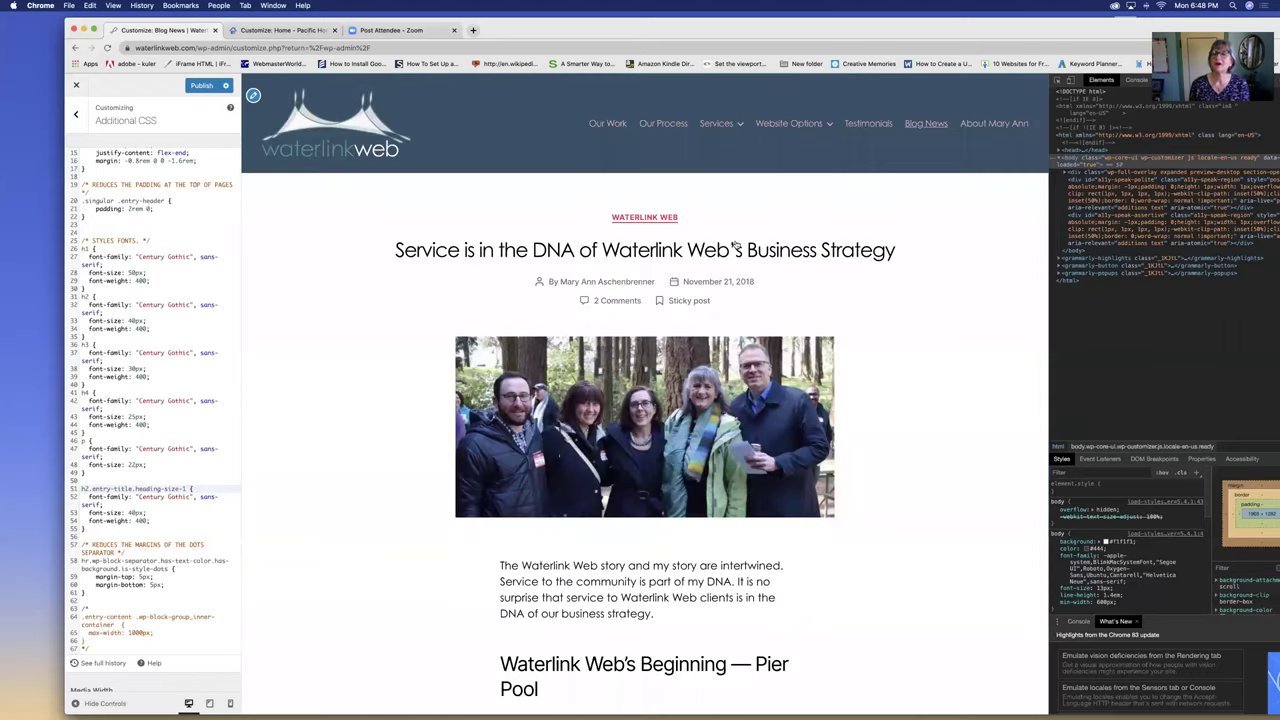
Step: Close the developer tools and publish the Additional CSS changes
drag(782, 31, 765, 161)
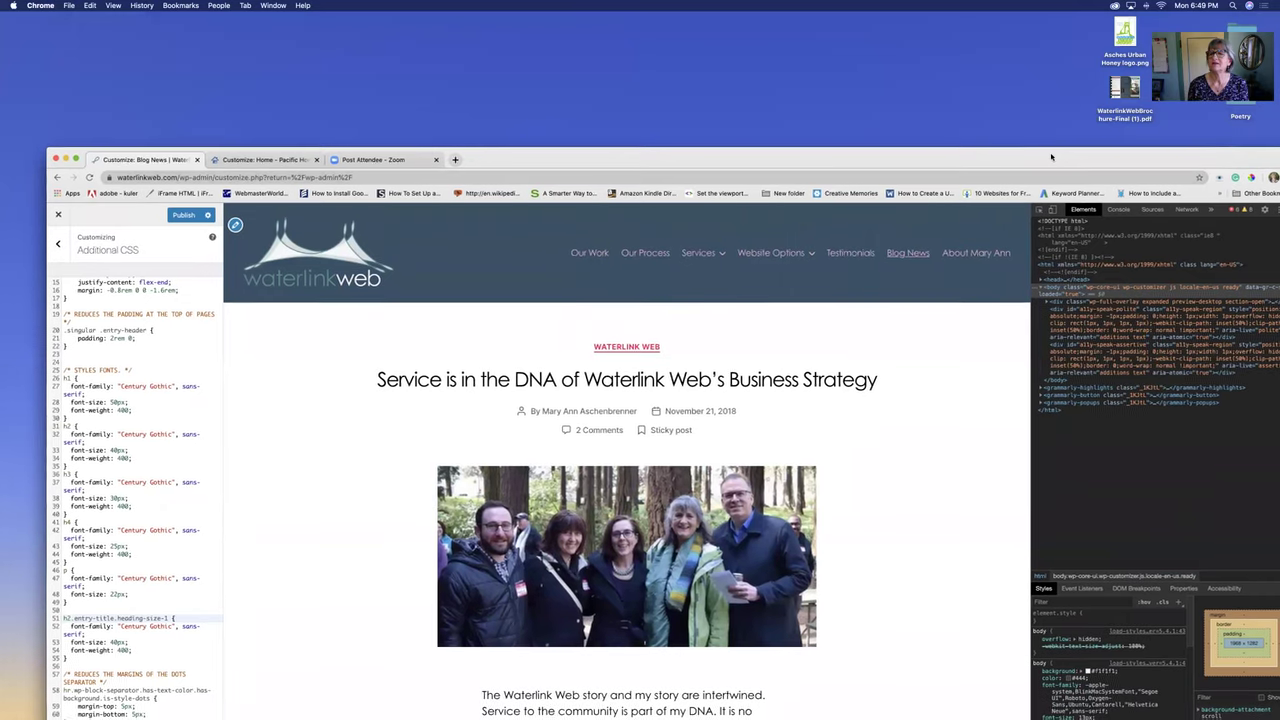
drag(1055, 157, 1003, 144)
key(super+alt+i)
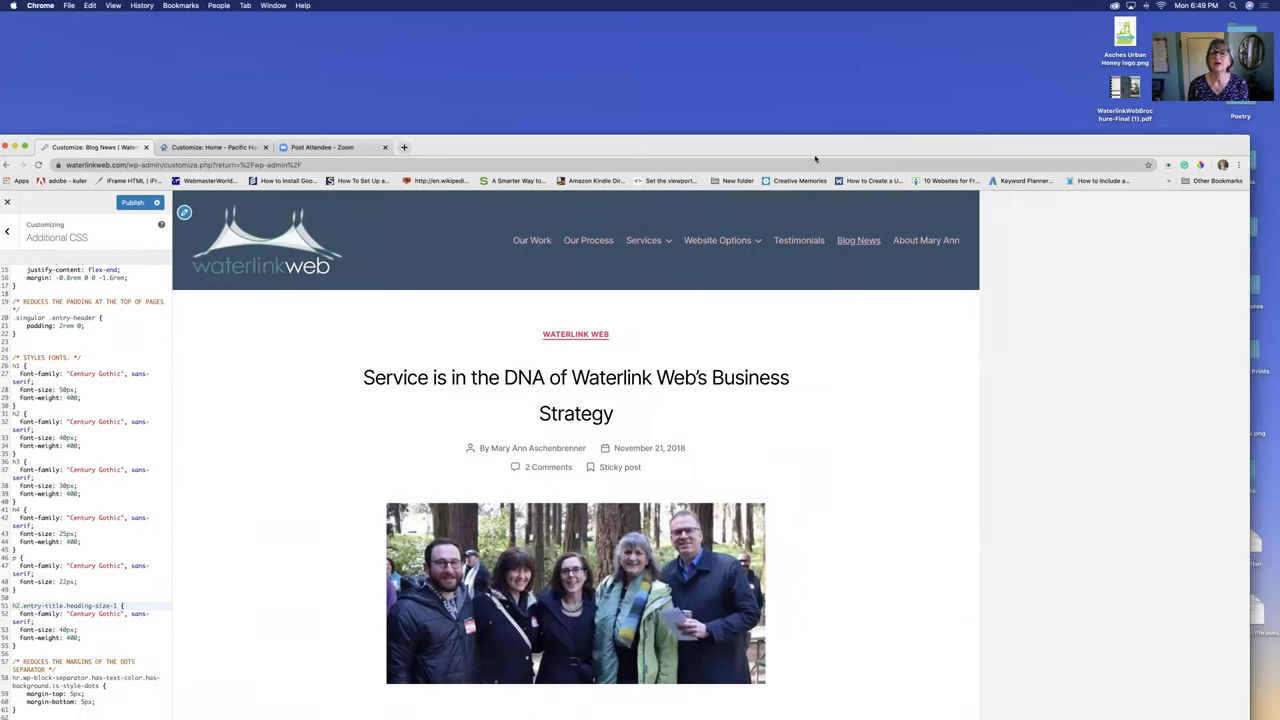
drag(790, 150, 808, 29)
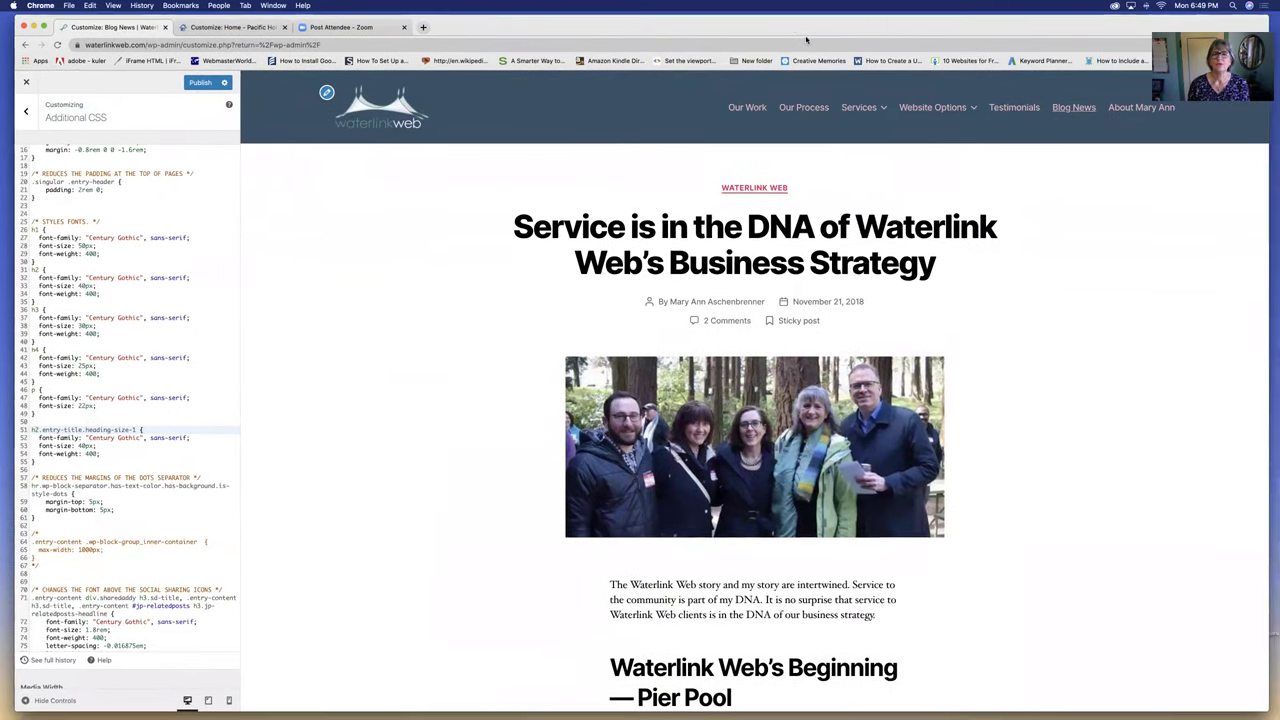
click(203, 83)
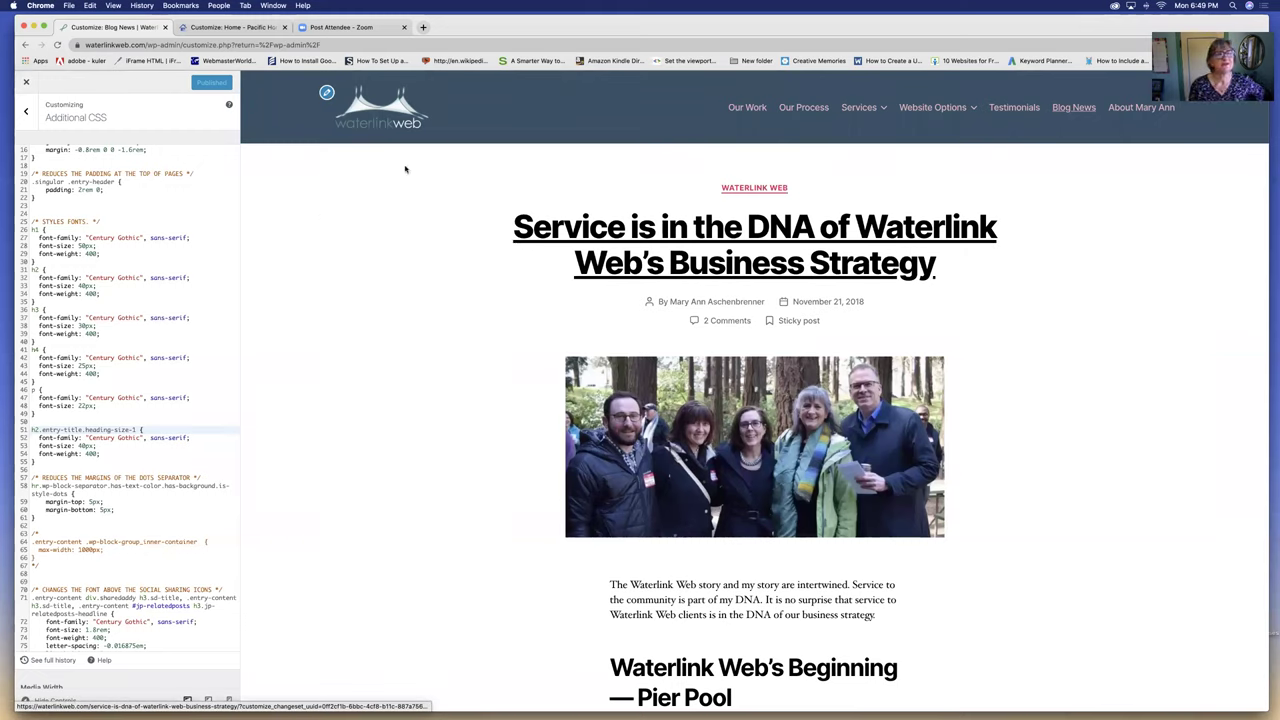
Step: Exit the Customizer and view the live Blog News page with the Century Gothic title
click(26, 111)
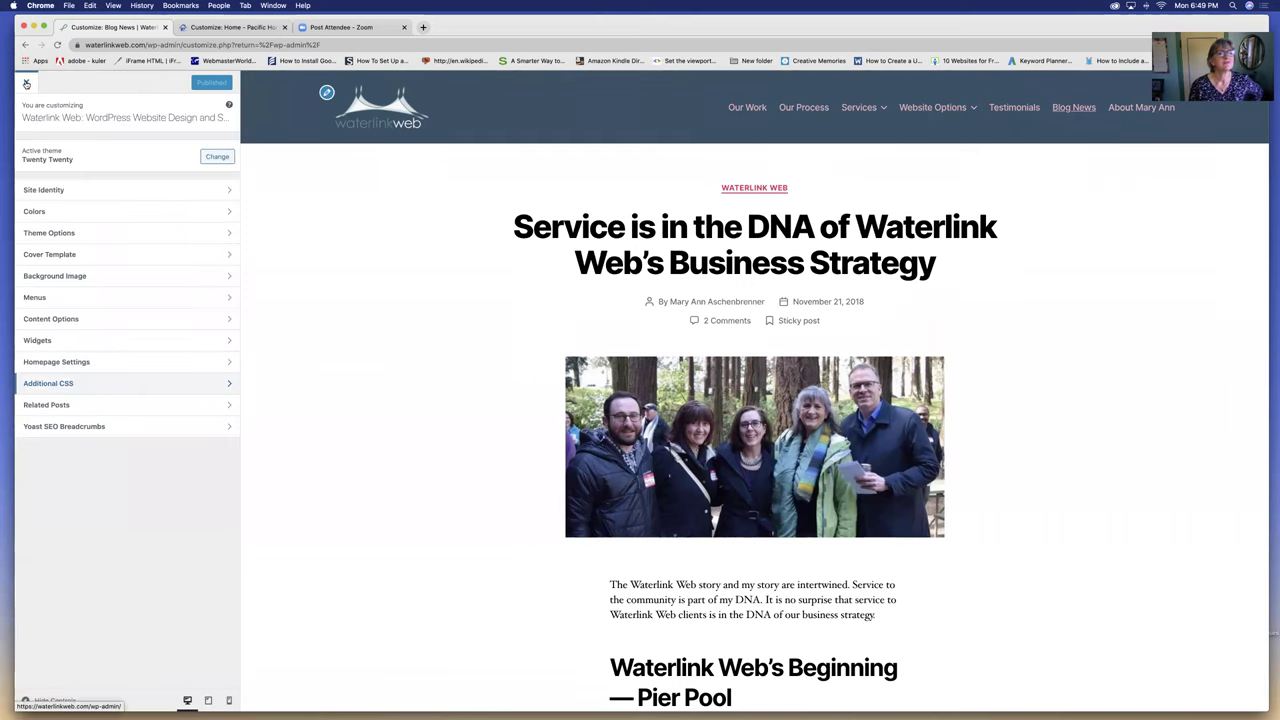
click(28, 82)
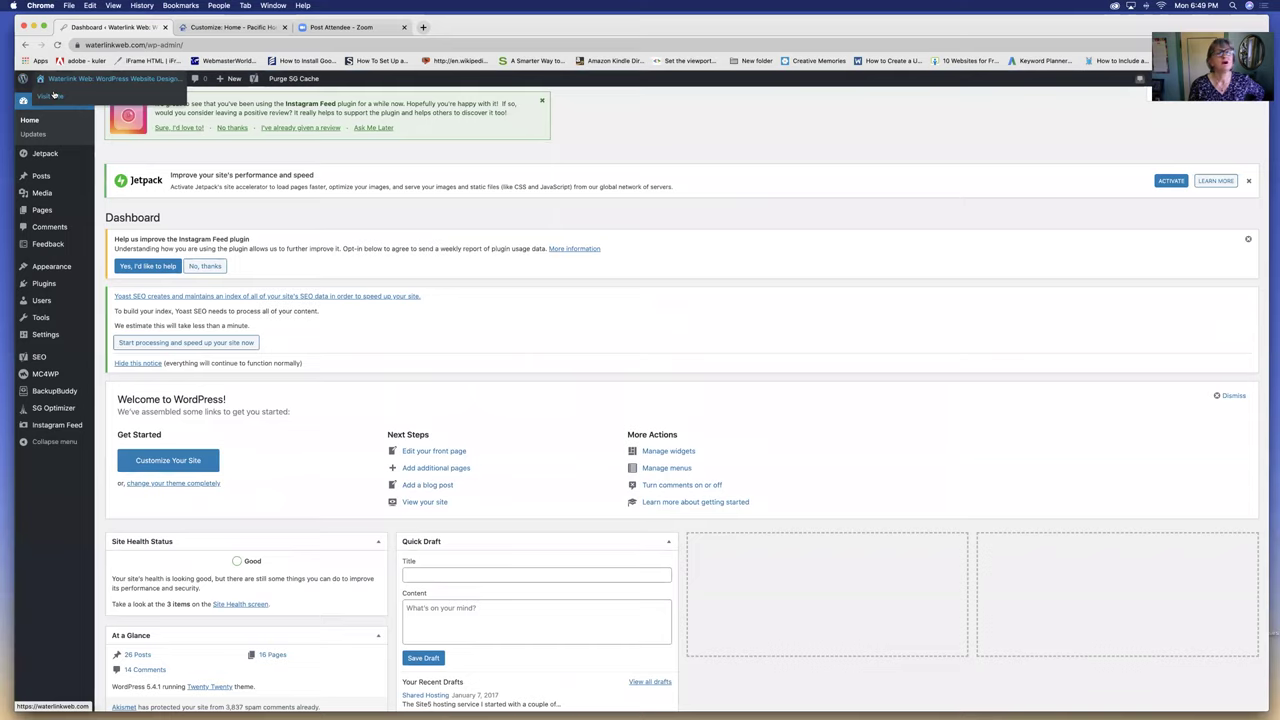
click(50, 96)
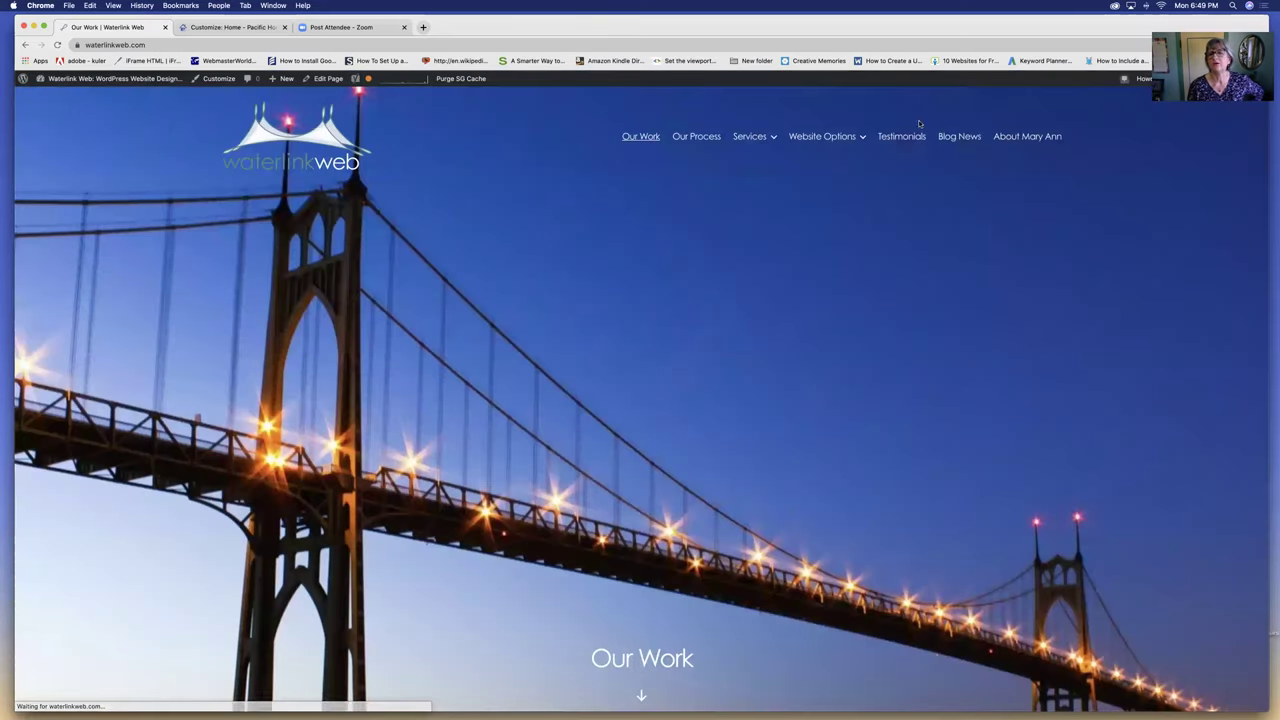
click(956, 137)
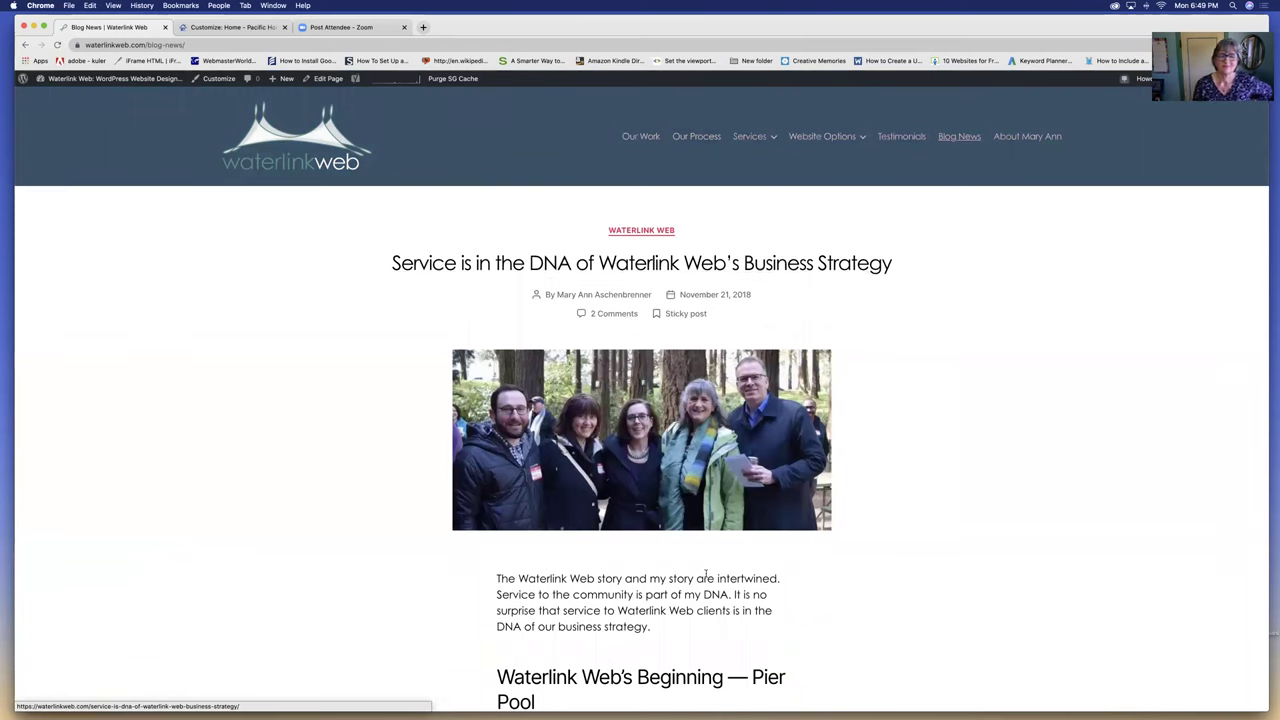
scroll(640, 400, down, 6)
scroll(706, 577, down, 10)
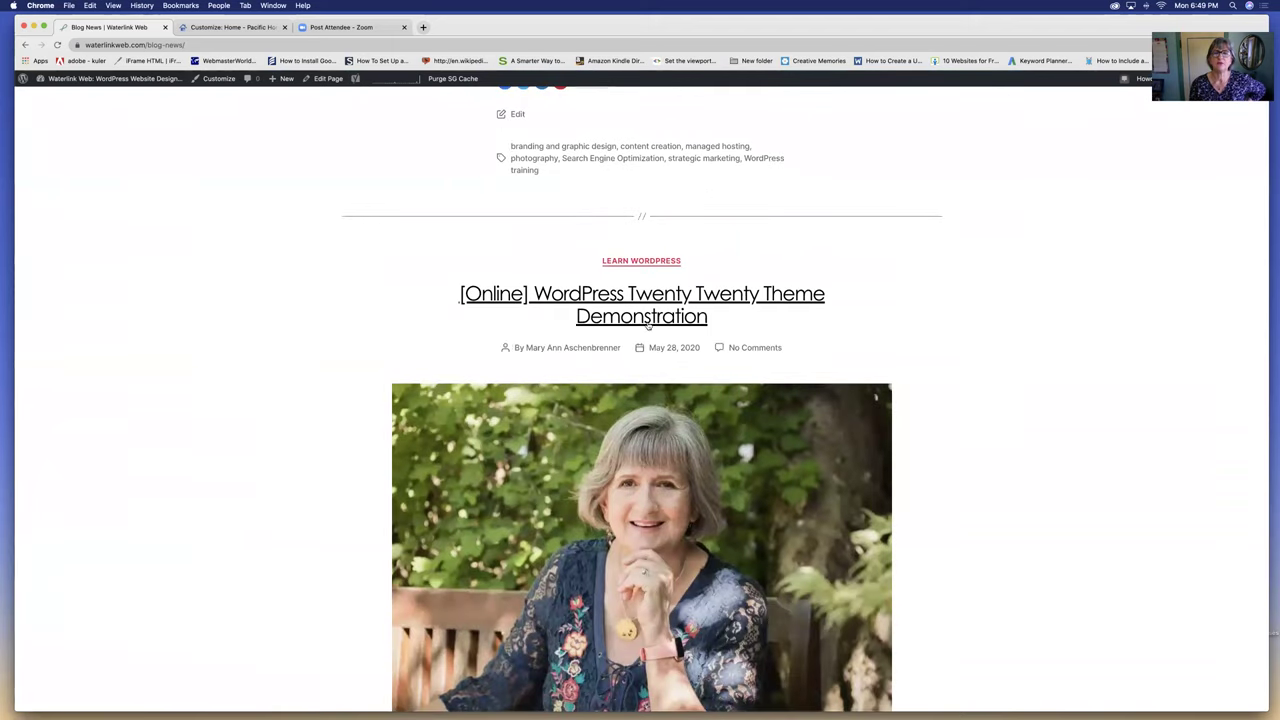
scroll(735, 325, up, 15)
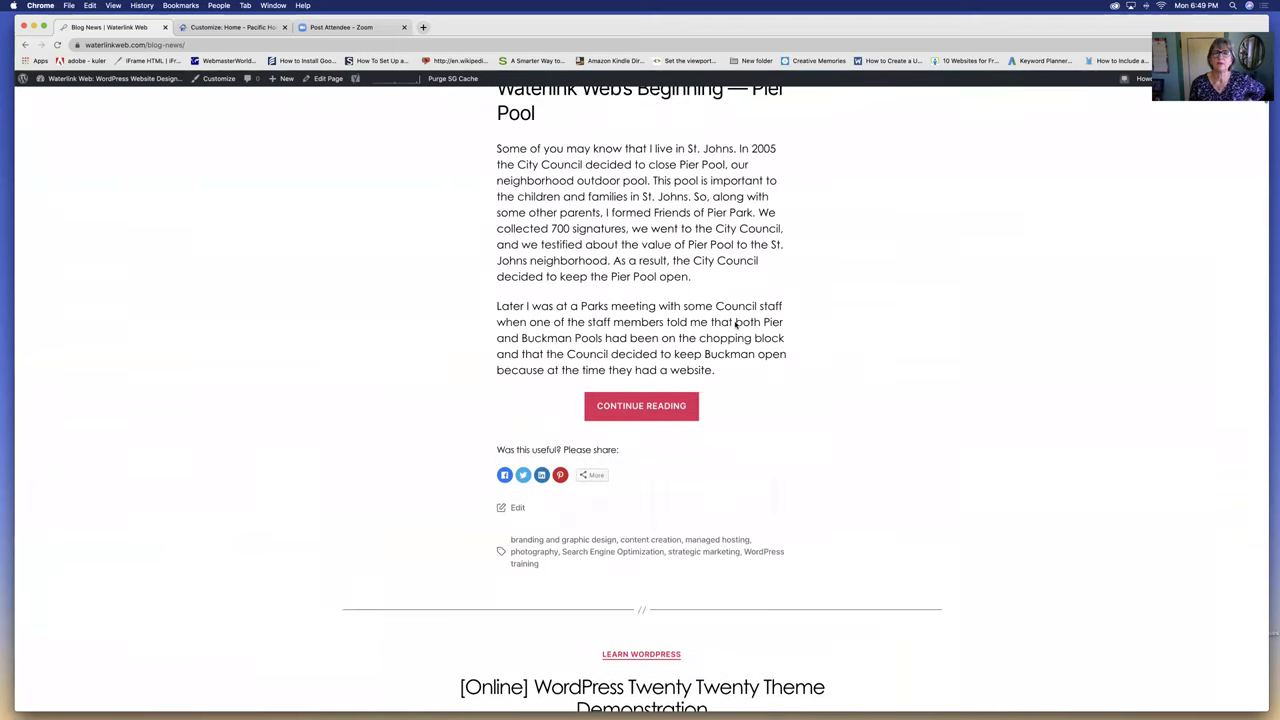
scroll(735, 325, up, 2)
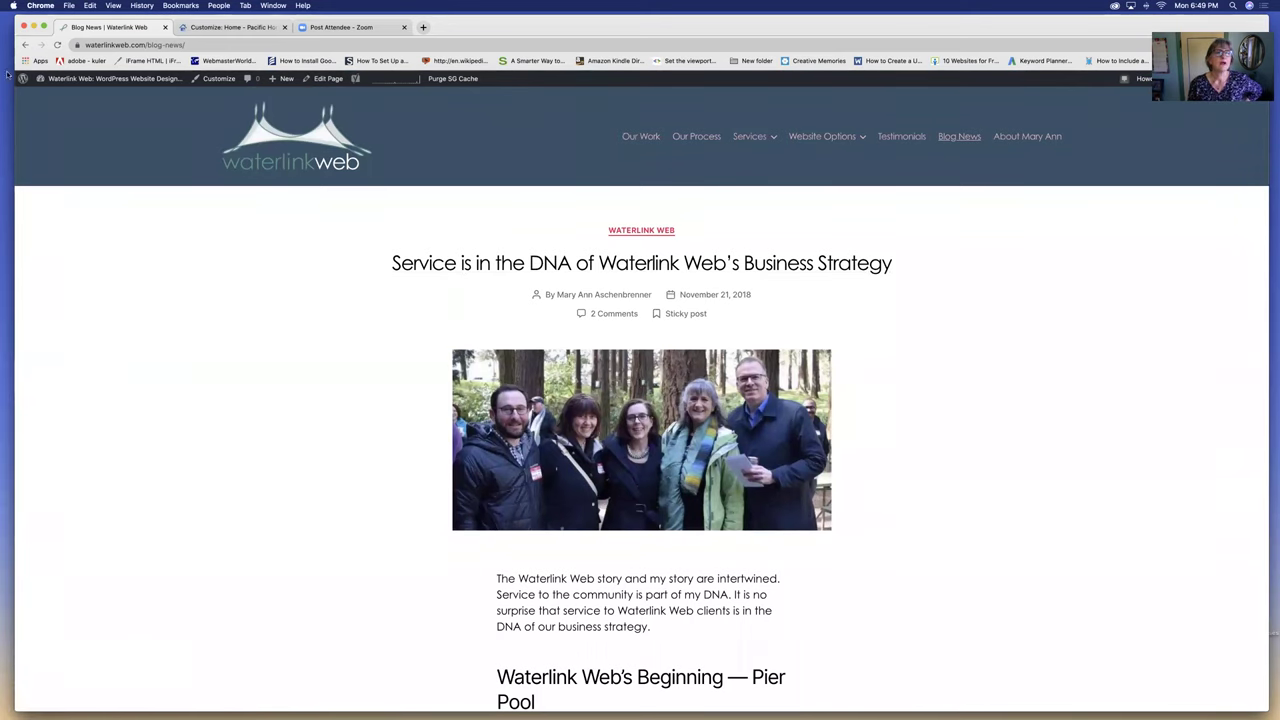
mouse_move(76, 80)
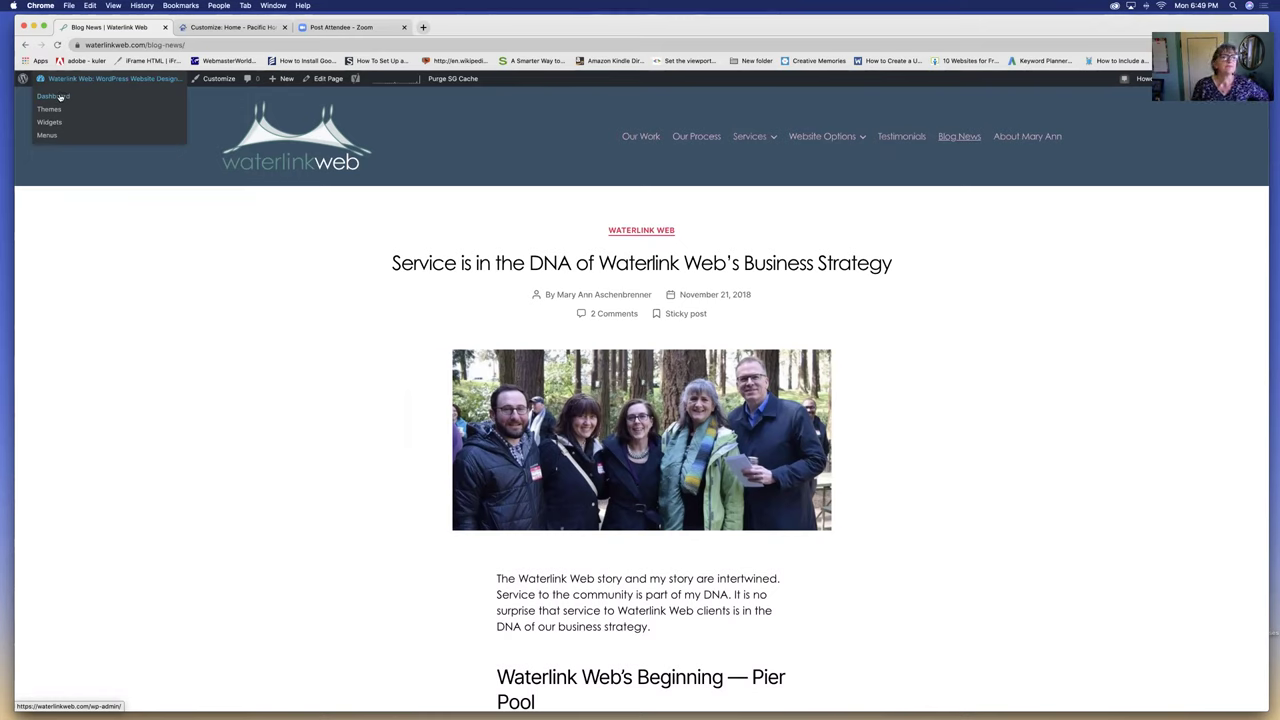
Step: Go to the Dashboard, open Appearance > Customize, and show Blog News in the preview
click(53, 96)
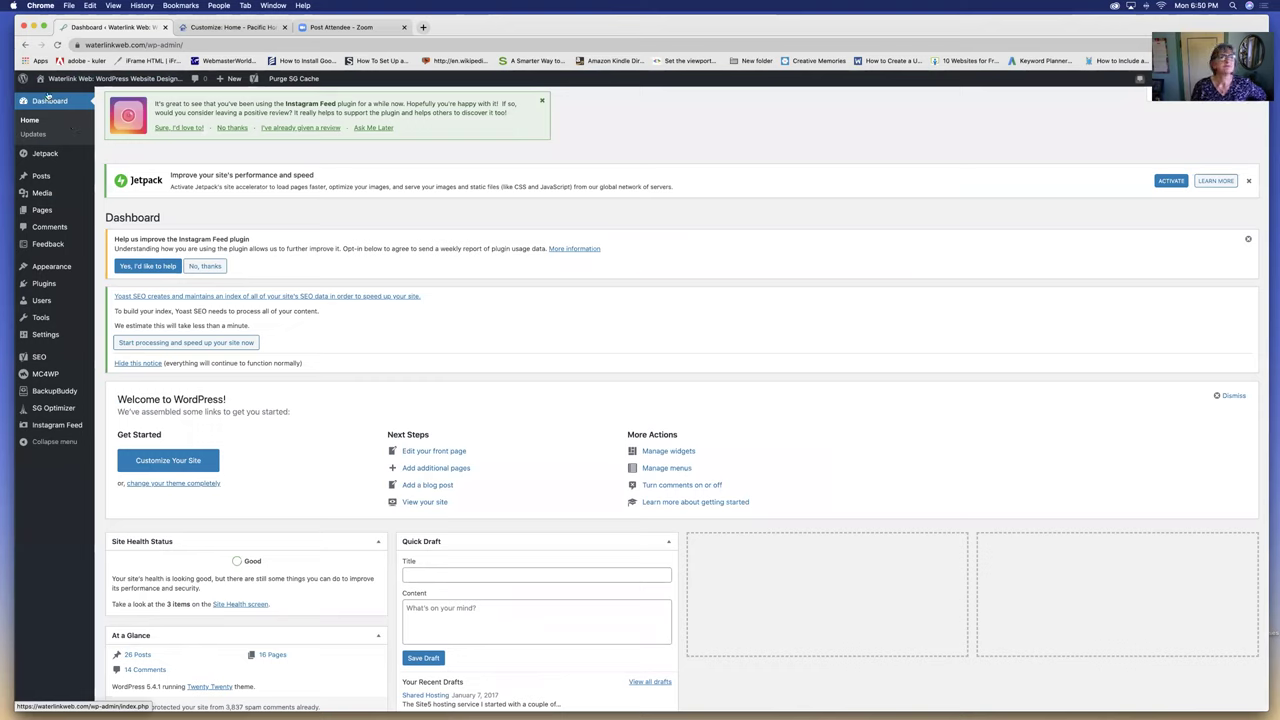
mouse_move(54, 79)
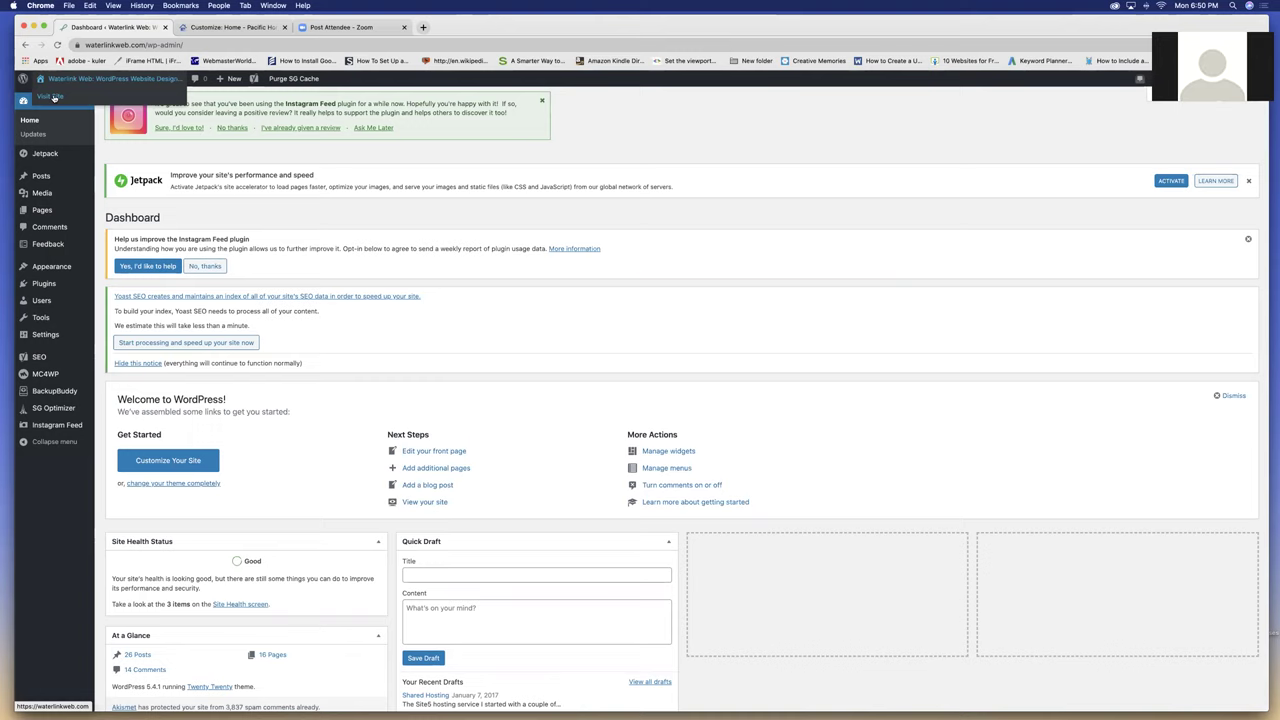
mouse_move(54, 268)
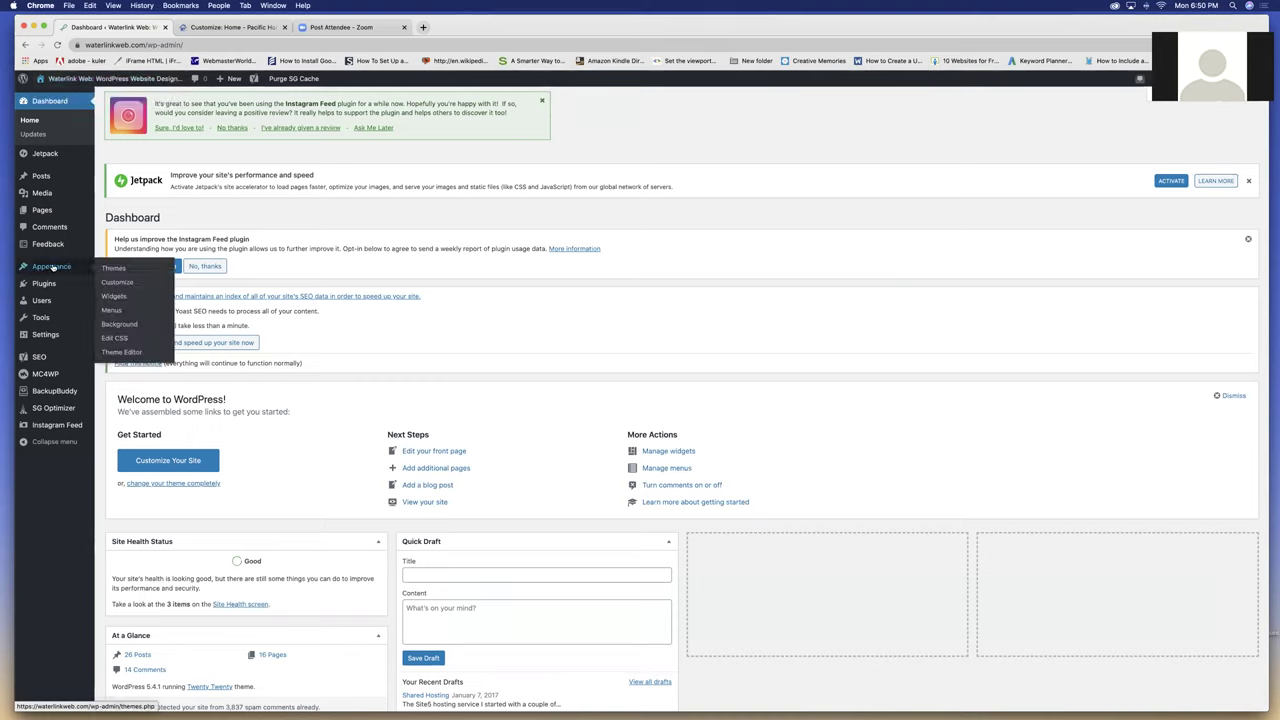
click(113, 281)
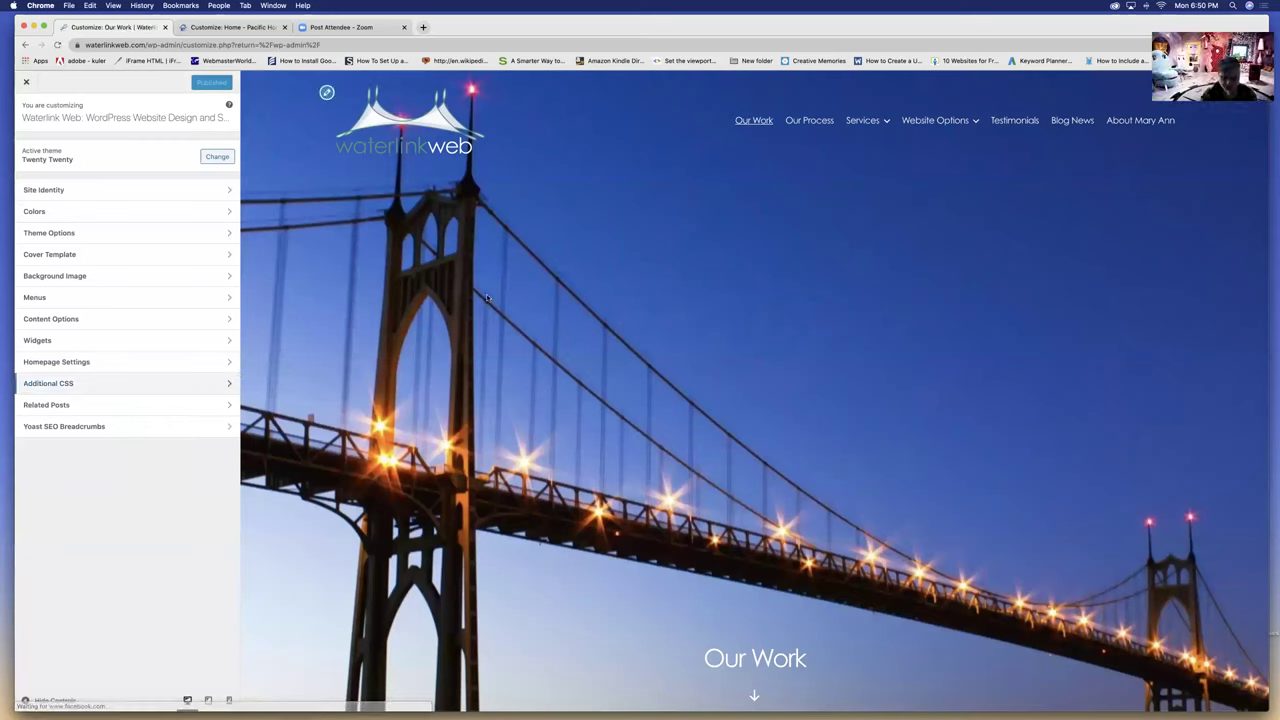
click(1073, 122)
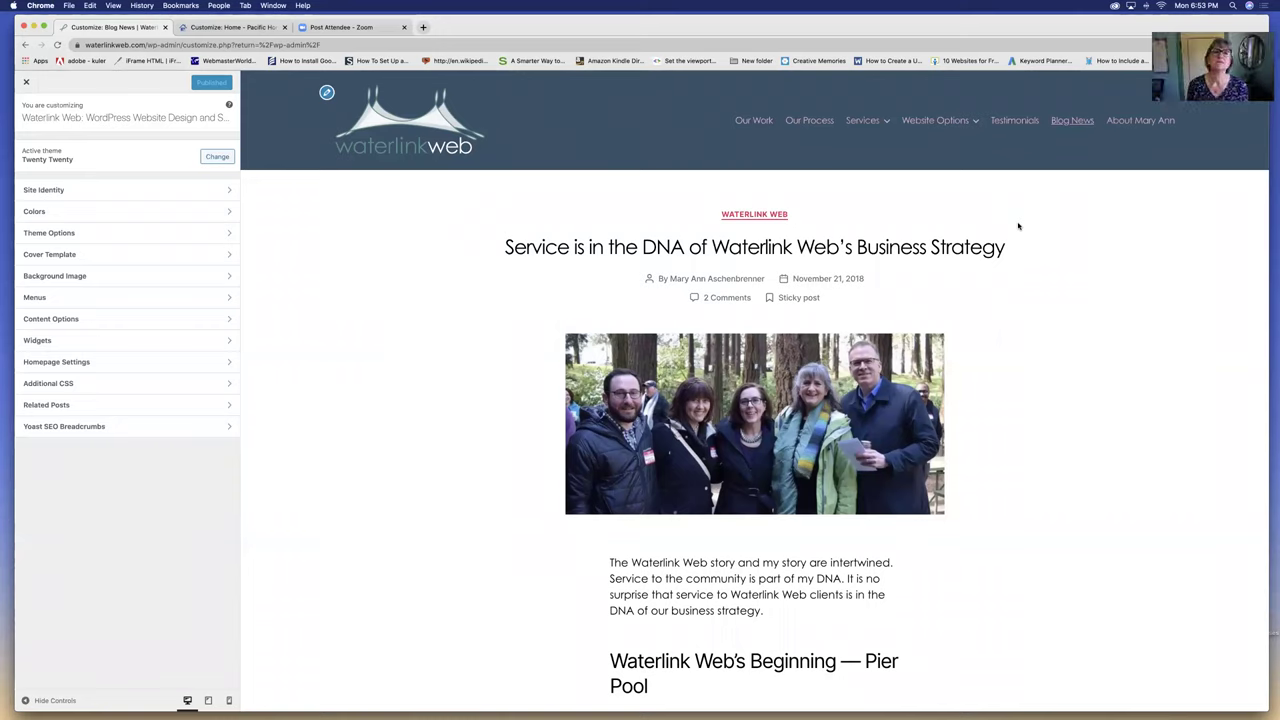
Step: Search the web for 'google fonts' in a new tab and open fonts.google.com
click(423, 28)
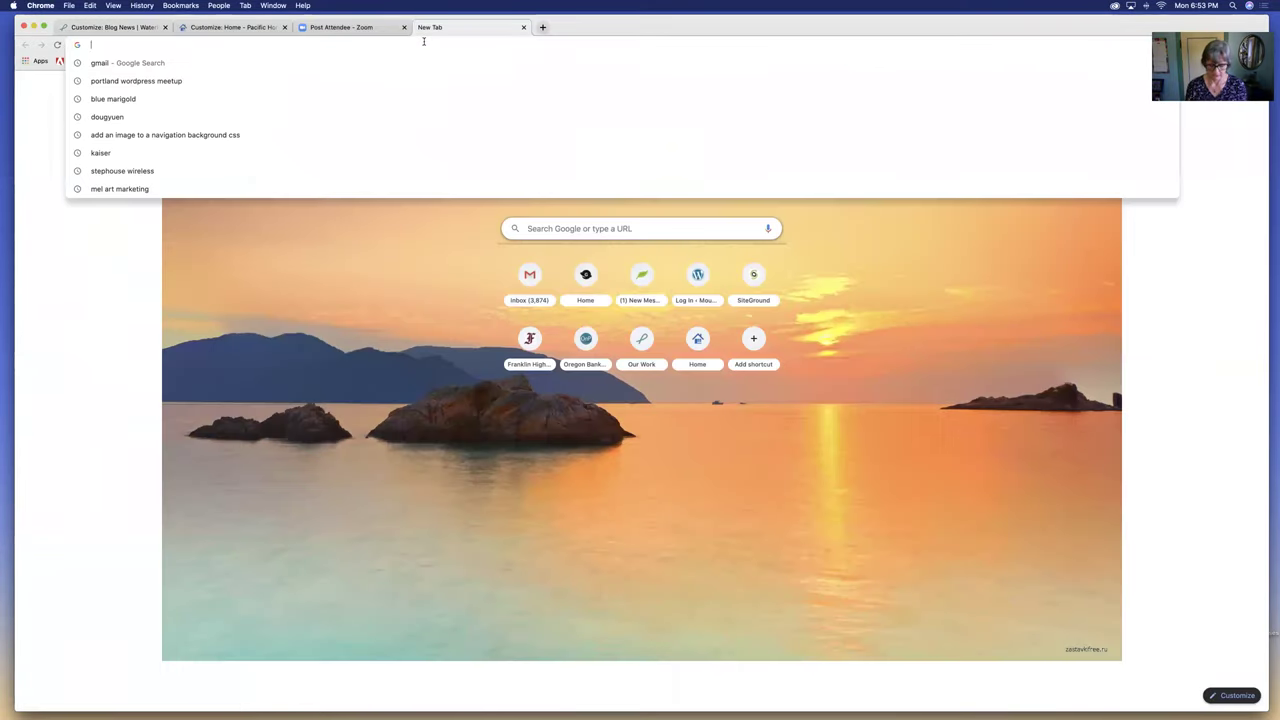
text(google)
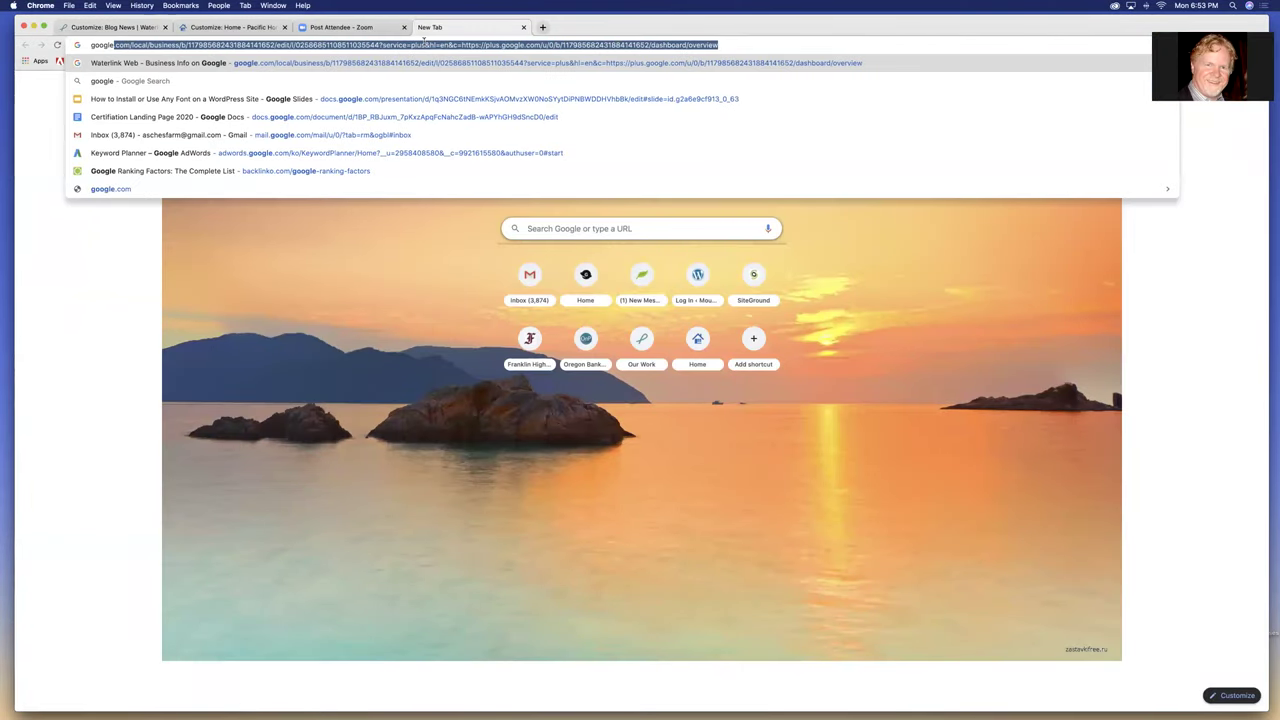
text( fonts)
key(Return)
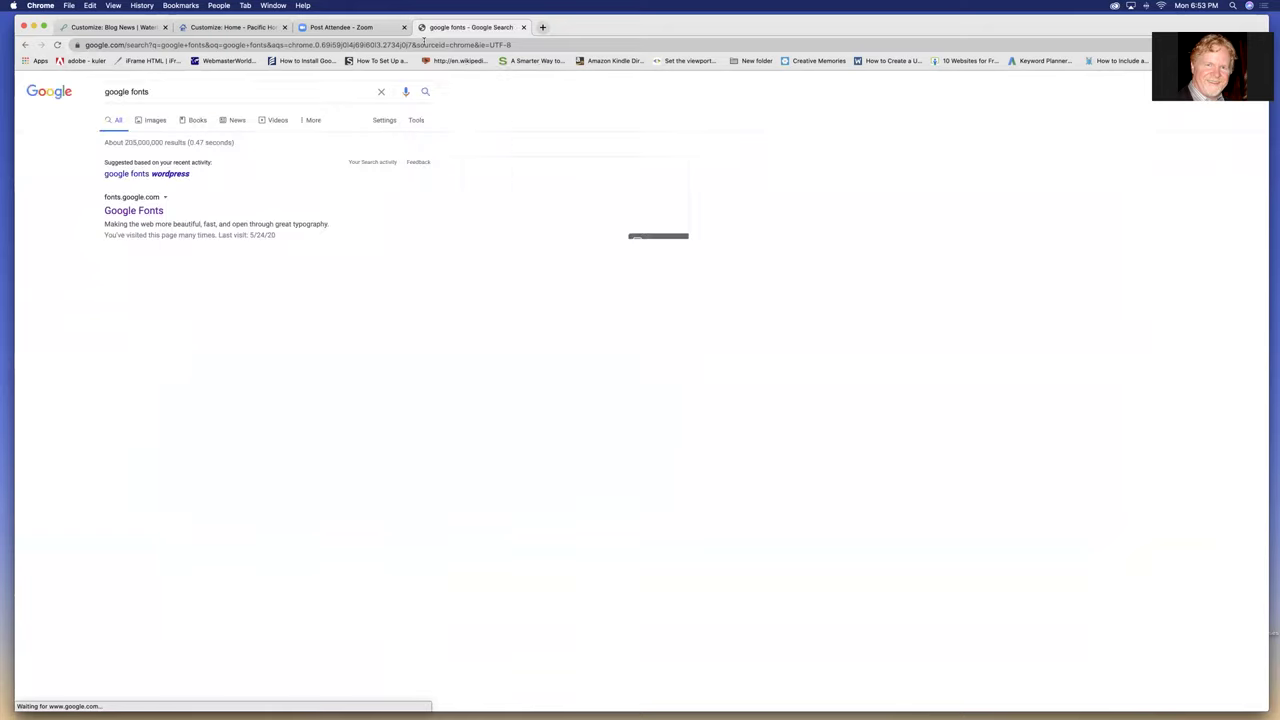
click(148, 212)
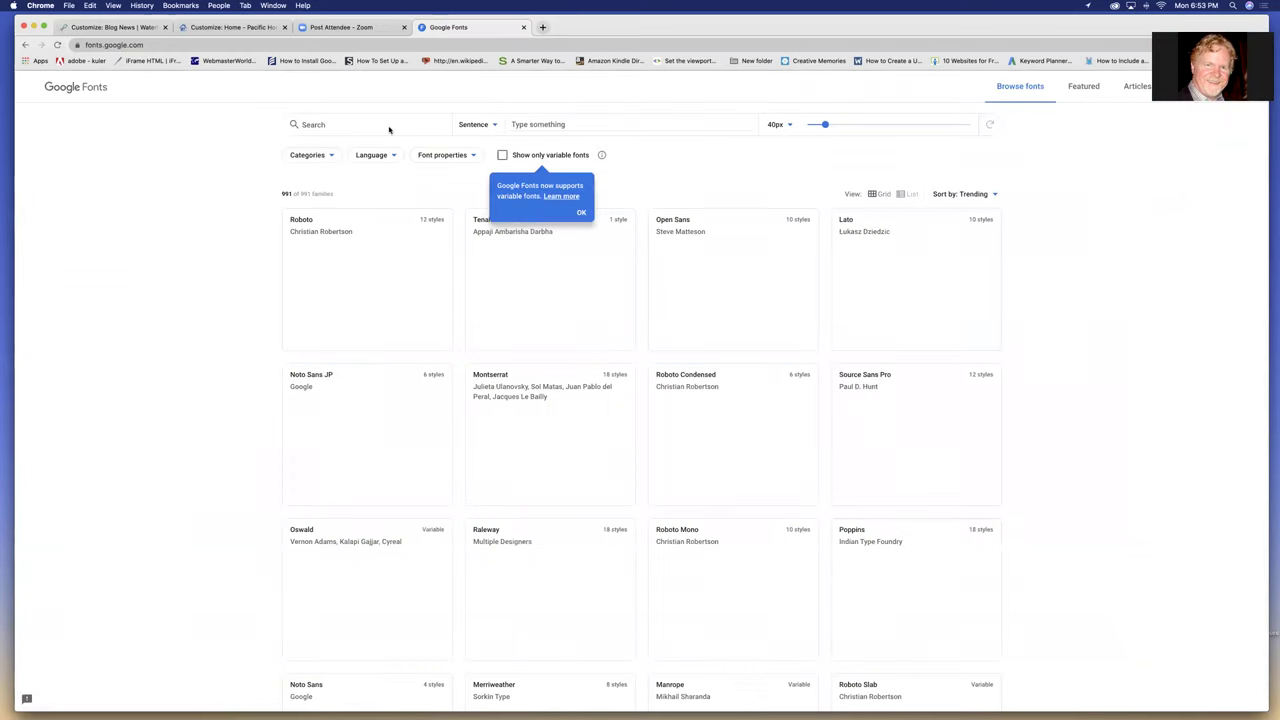
Step: Search 'century gothic', confirm it's only available from Monotype, and close the tab
click(378, 123)
text(c)
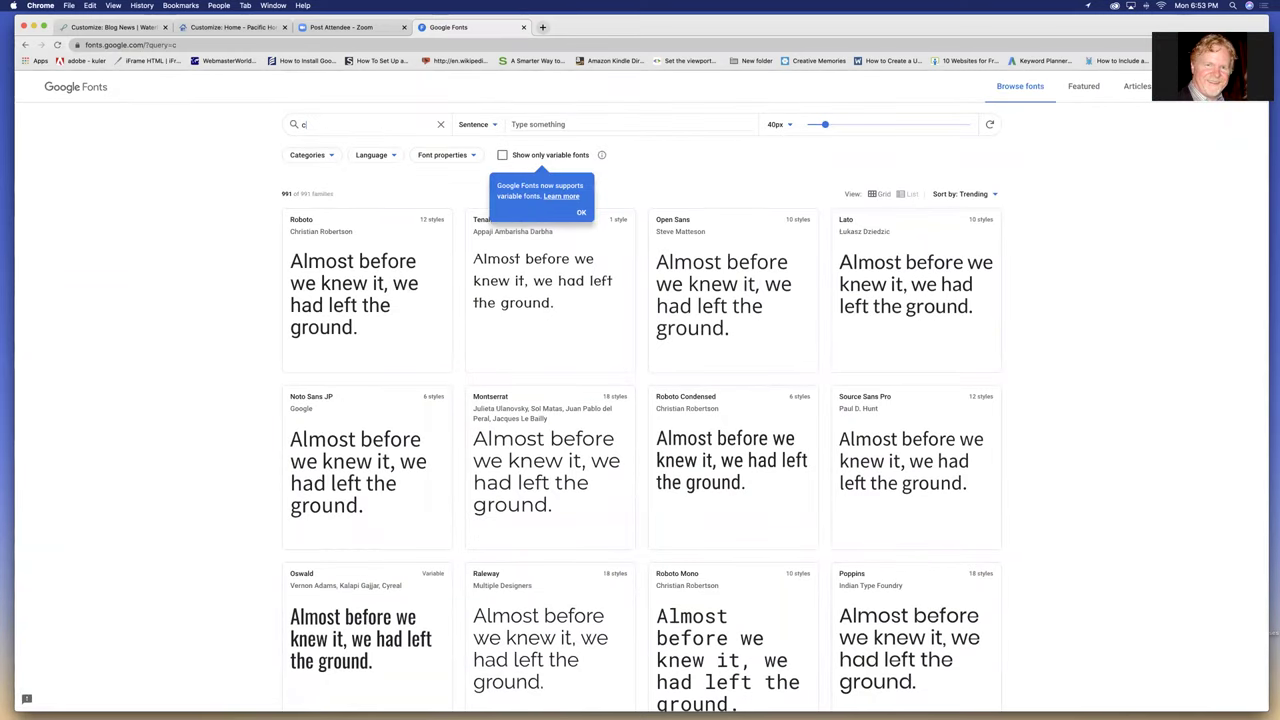
text(entury gothic)
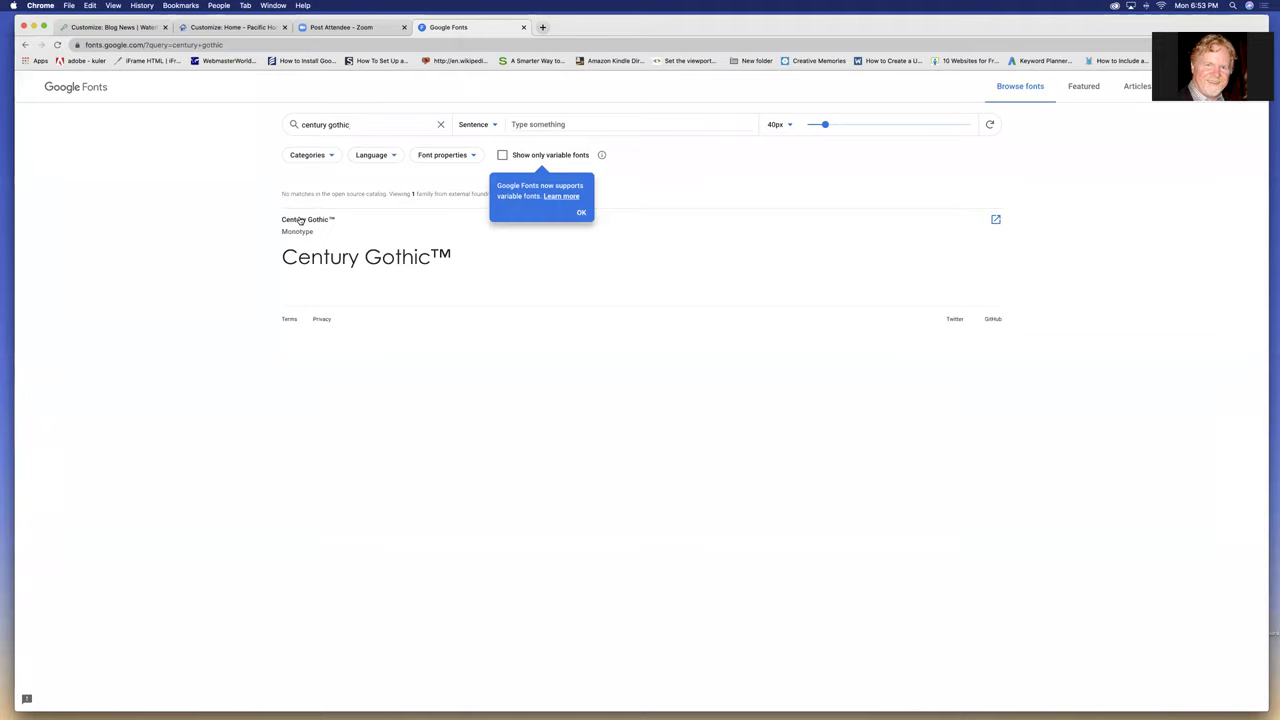
click(366, 230)
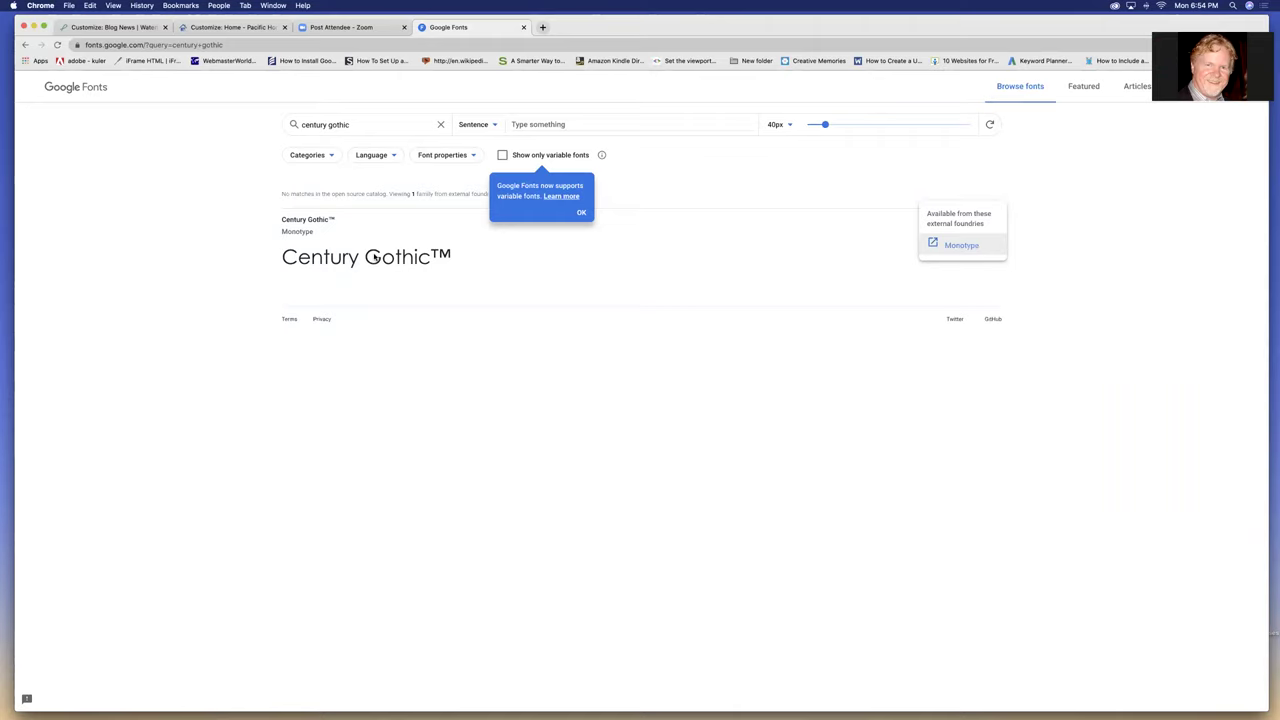
click(523, 29)
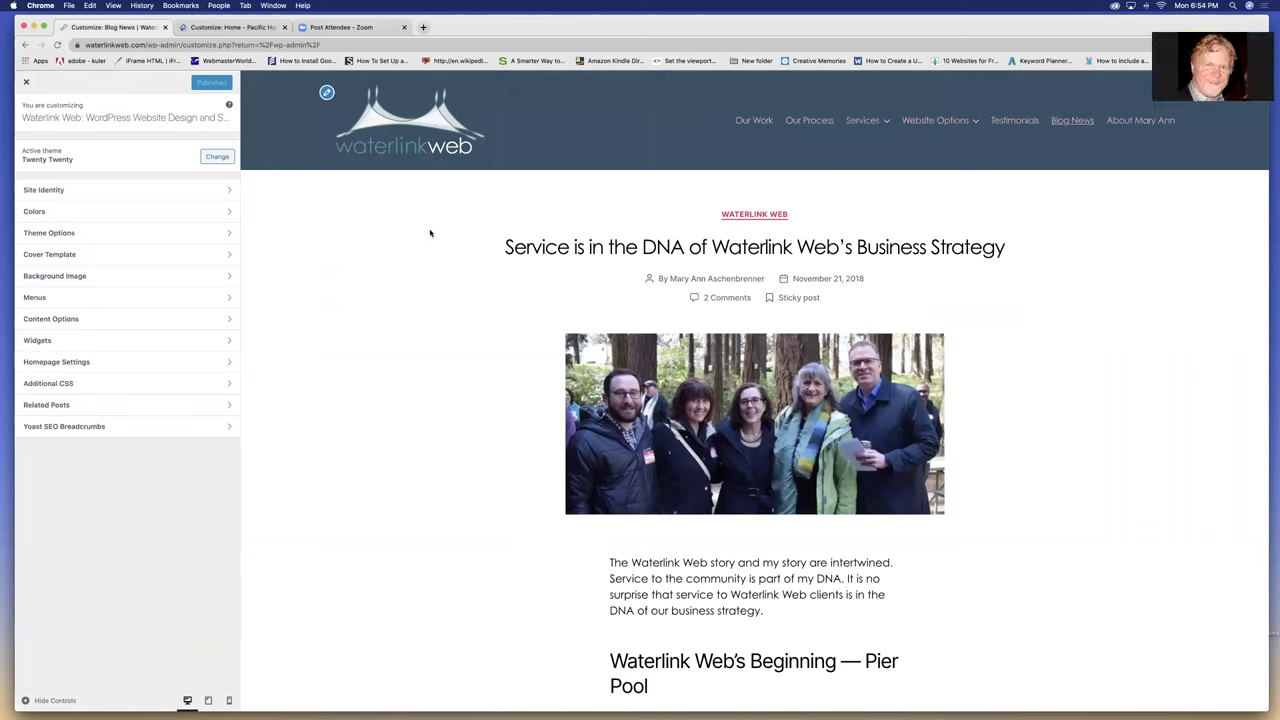
Step: Exit the Customizer to the Waterlink Web admin Dashboard and bring up the site-name menu
scroll(397, 246, down, 2)
scroll(397, 246, up, 2)
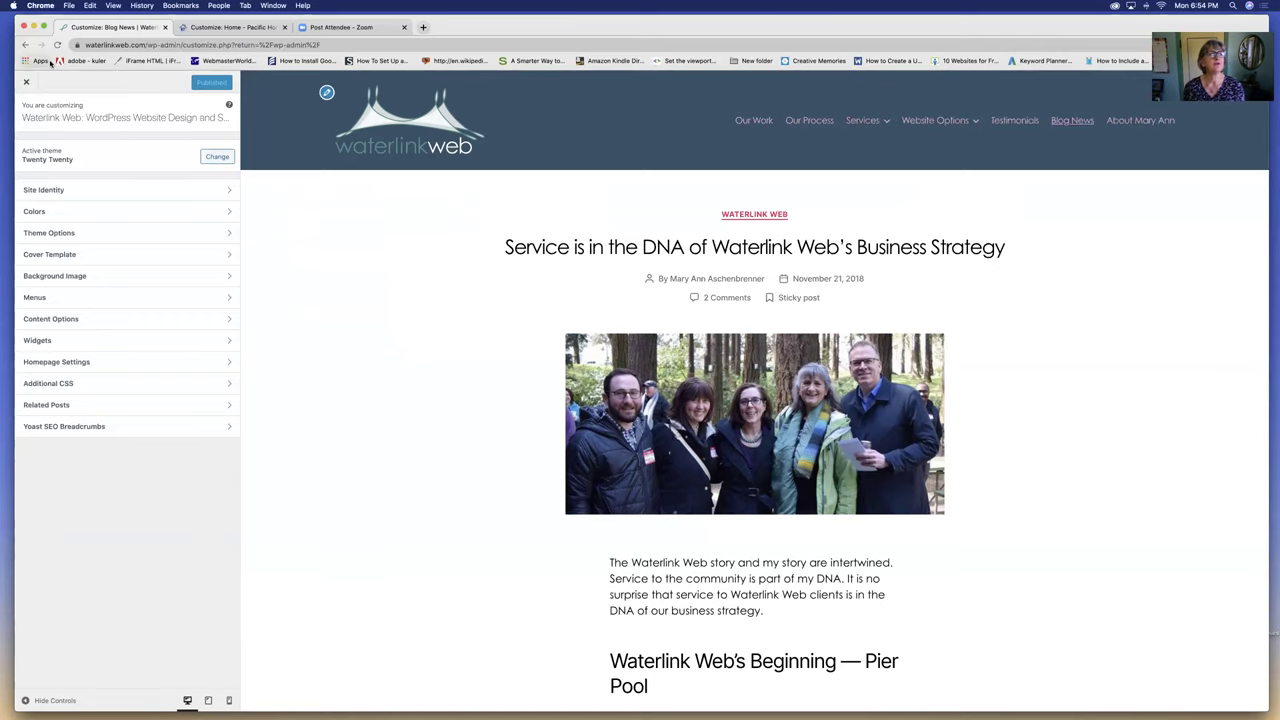
click(28, 83)
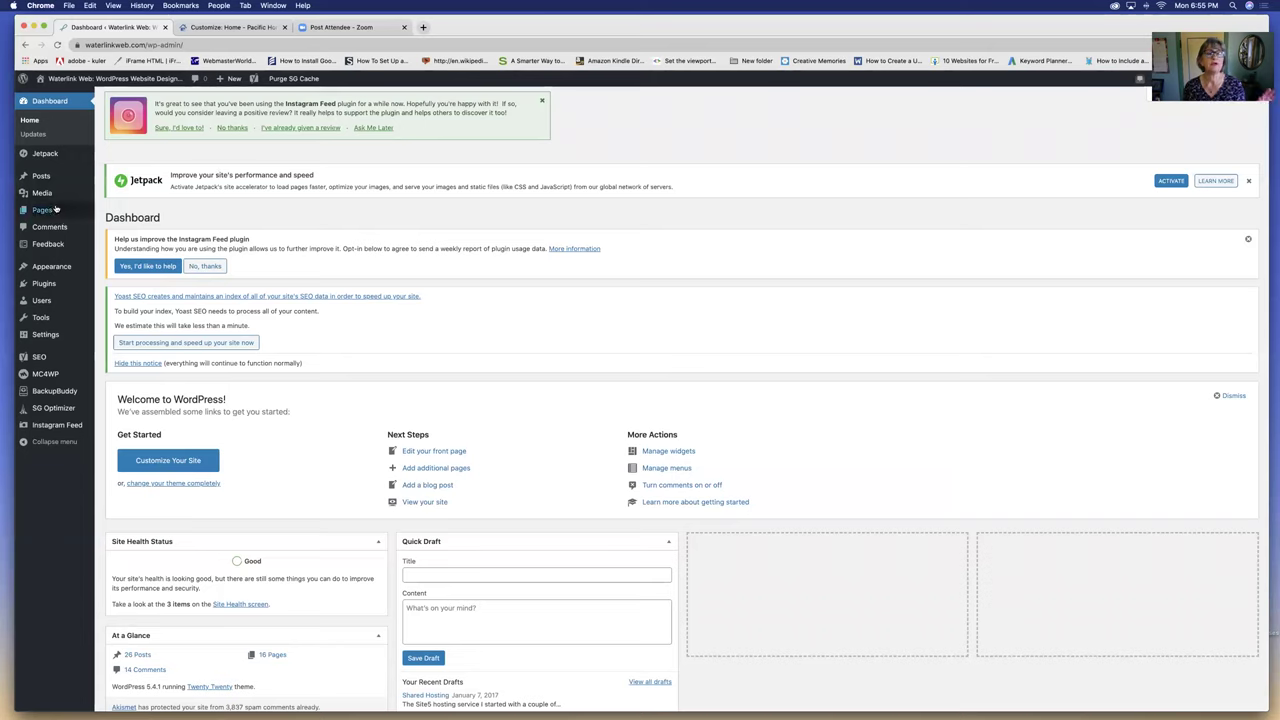
mouse_move(84, 201)
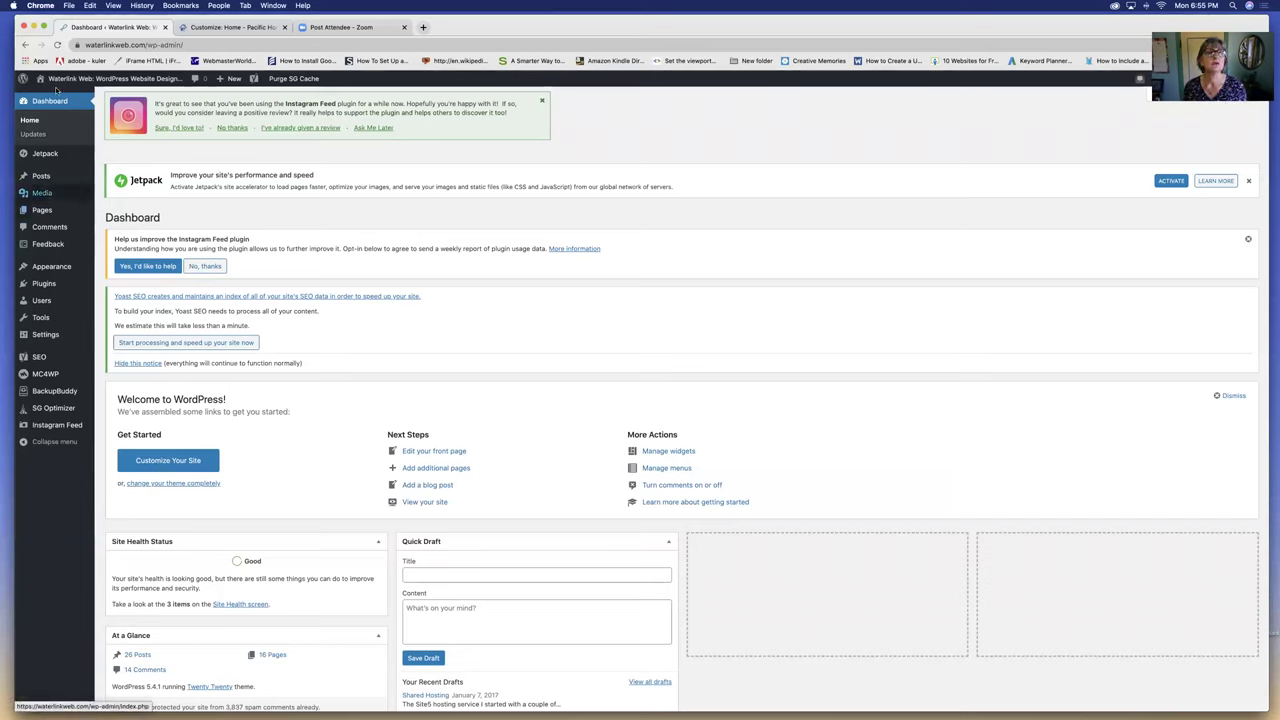
mouse_move(54, 79)
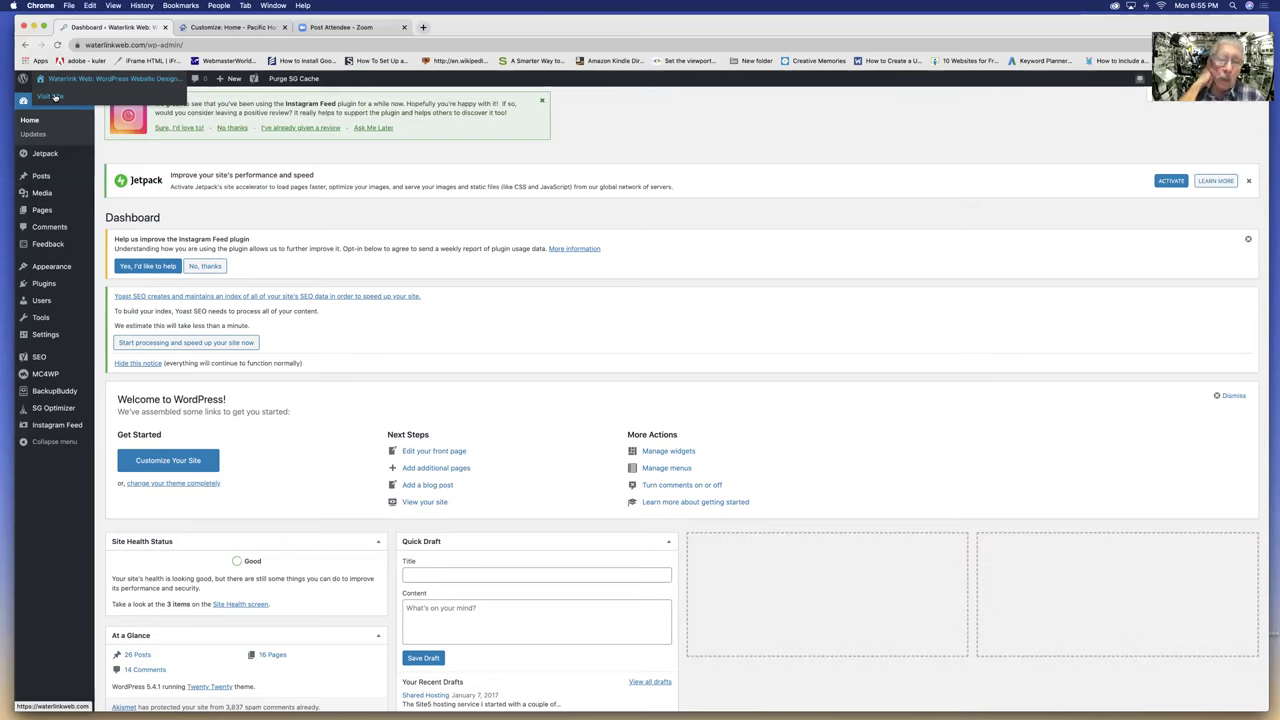
click(58, 97)
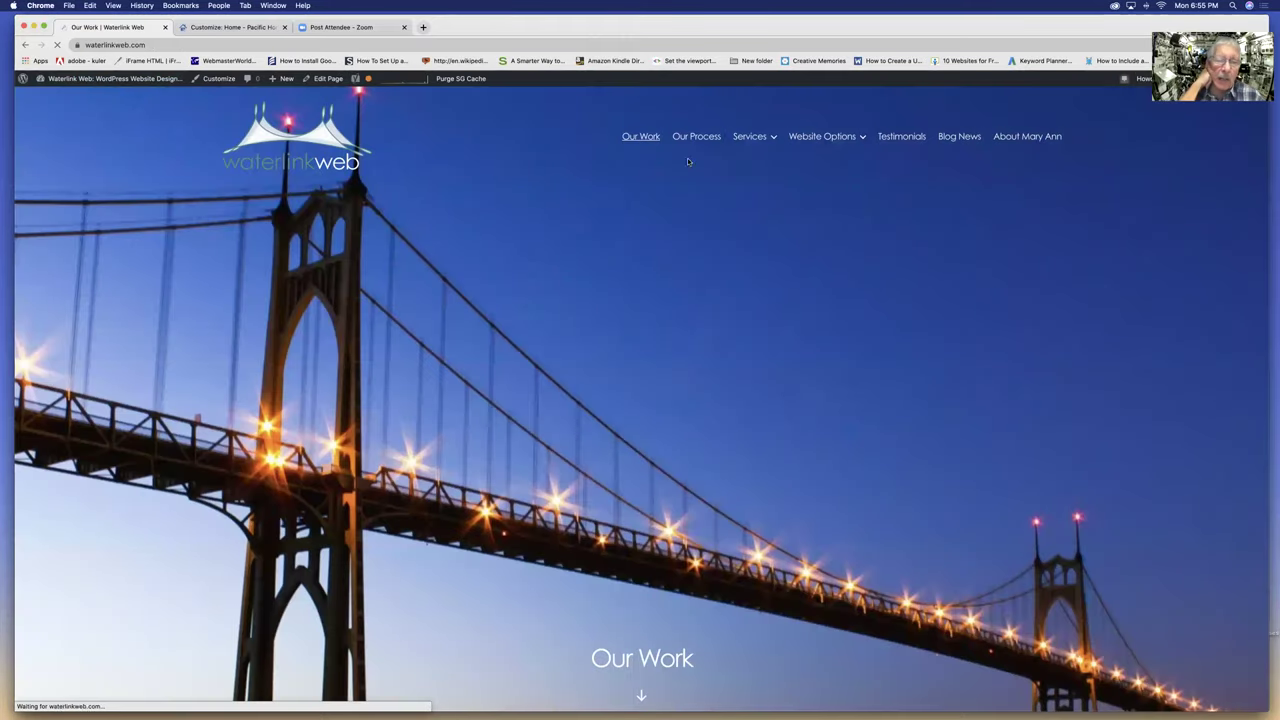
scroll(632, 172, down, 2)
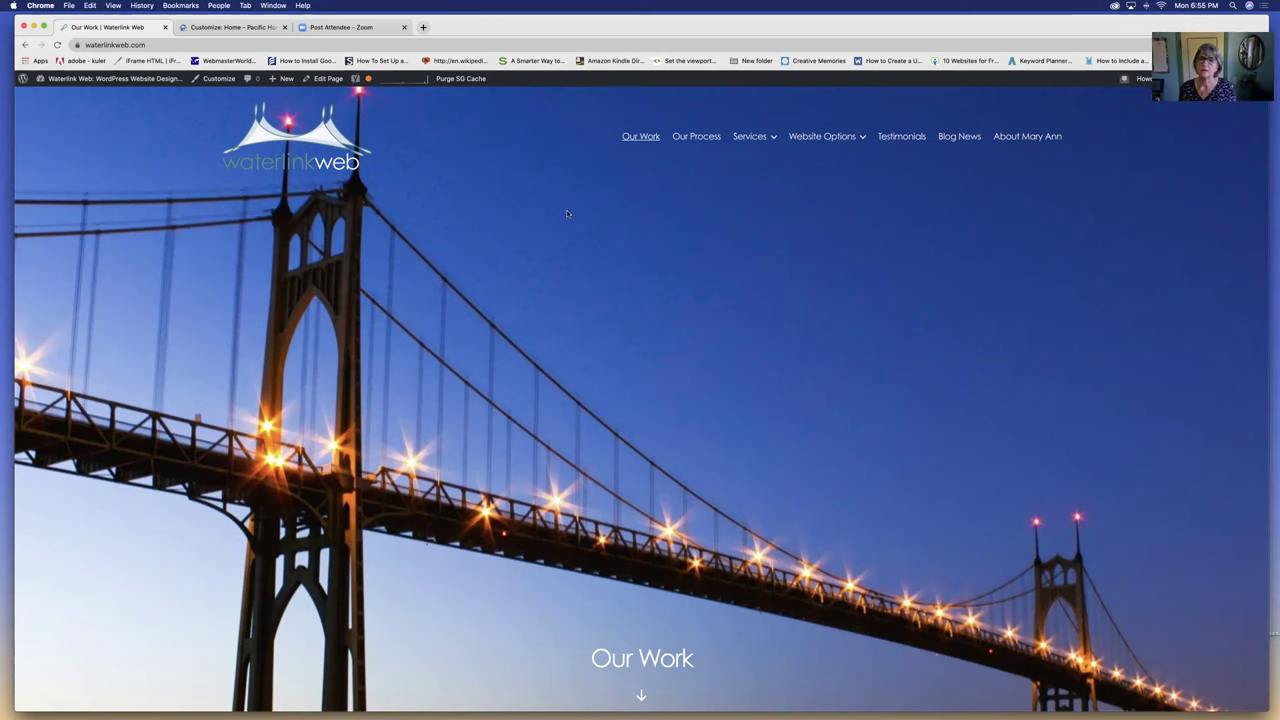
scroll(566, 213, down, 5)
scroll(566, 213, up, 2)
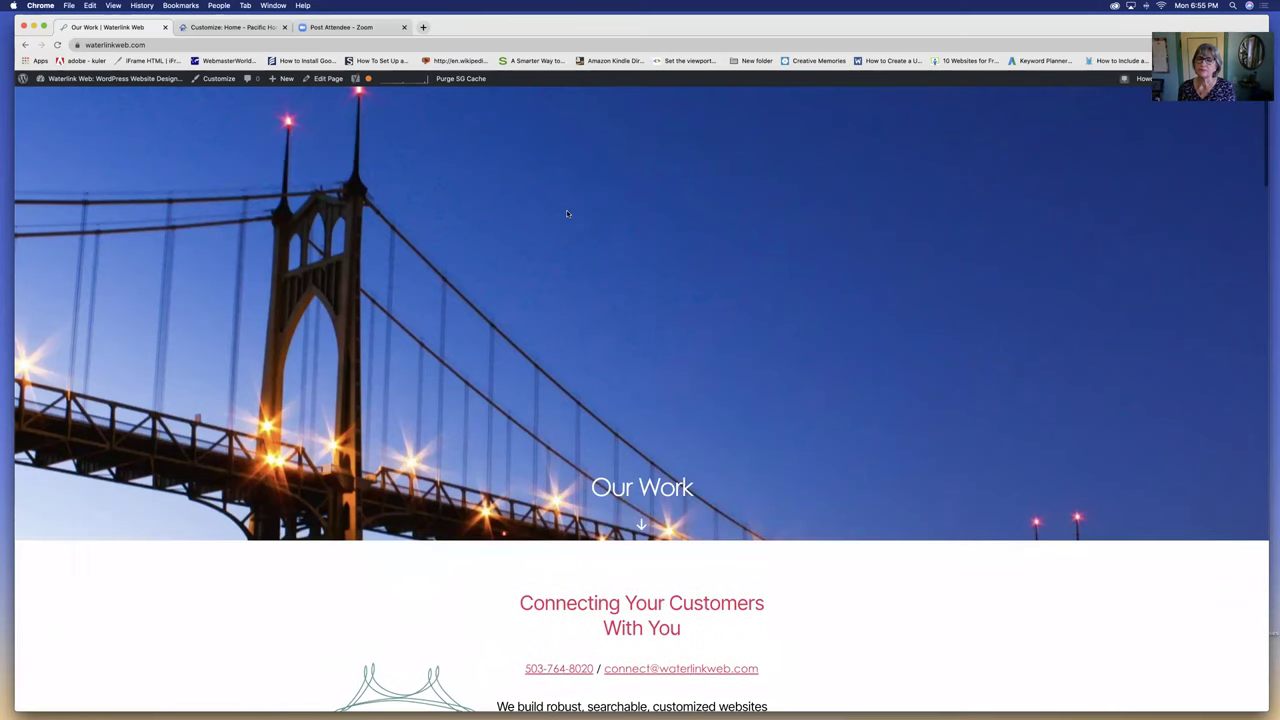
scroll(566, 213, up, 2)
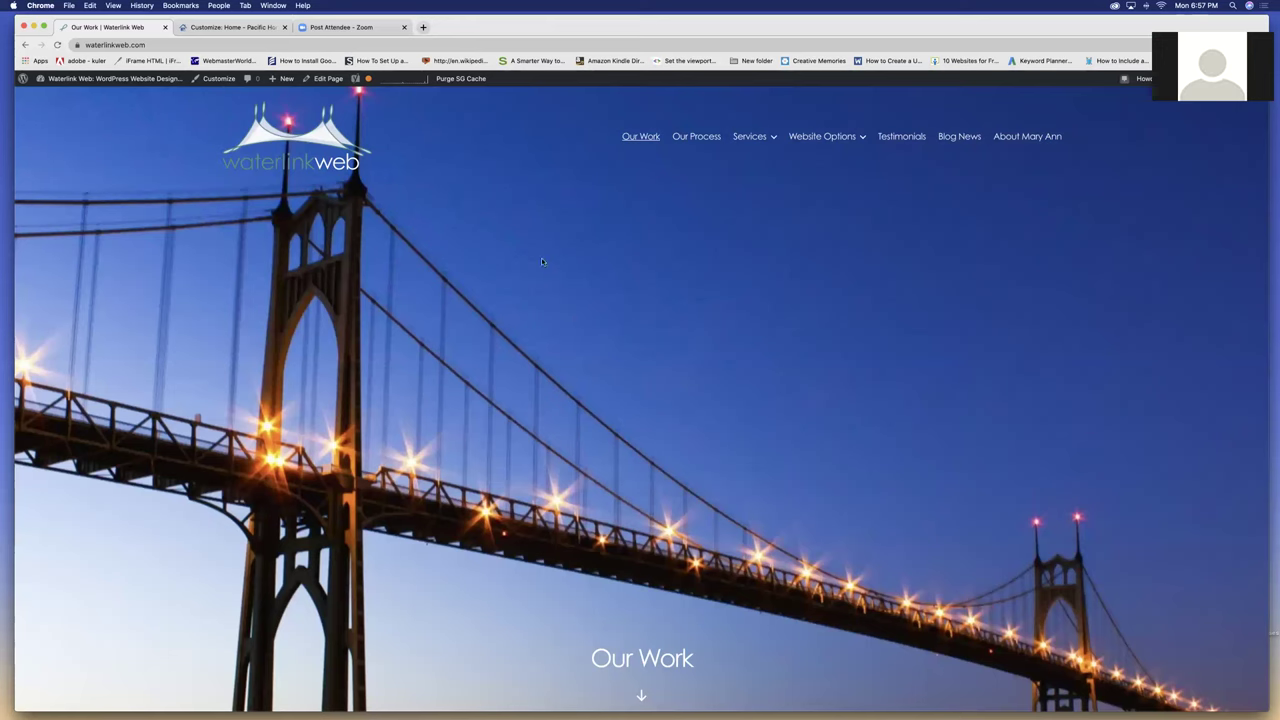
Step: Switch to the Pacific Home Inspections Customizer, scroll through its preview, and close it
click(216, 28)
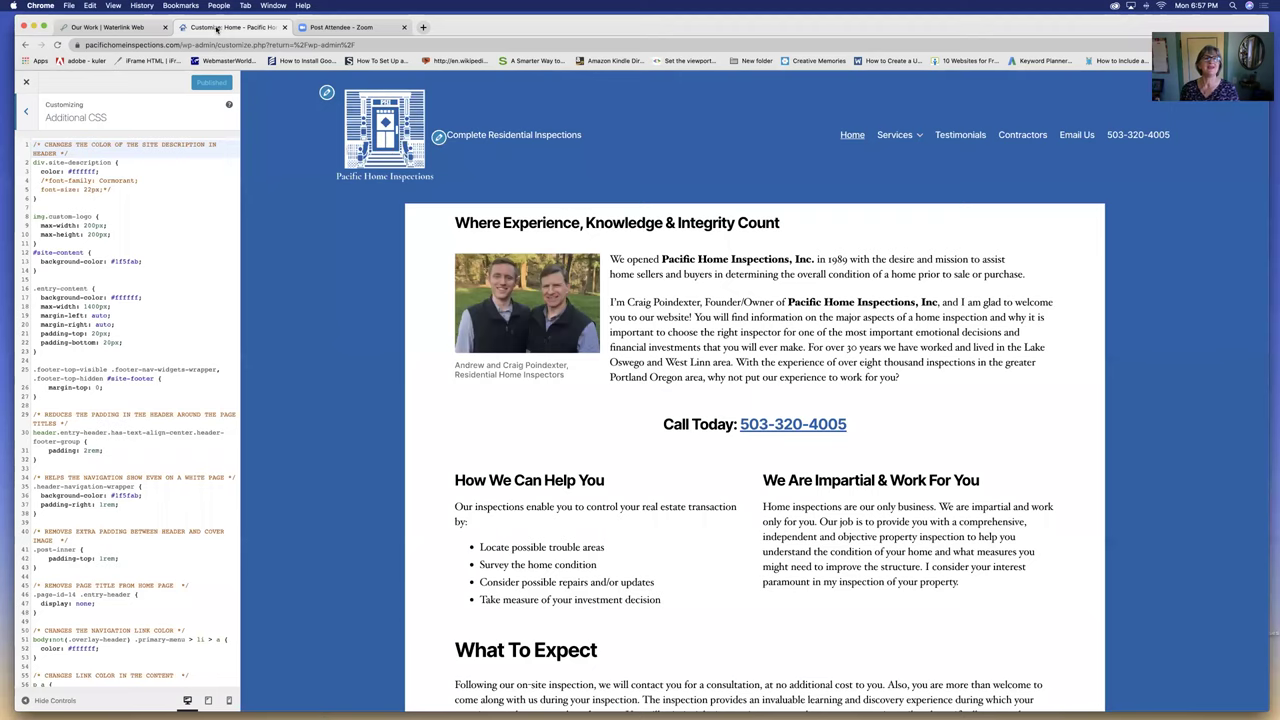
click(30, 114)
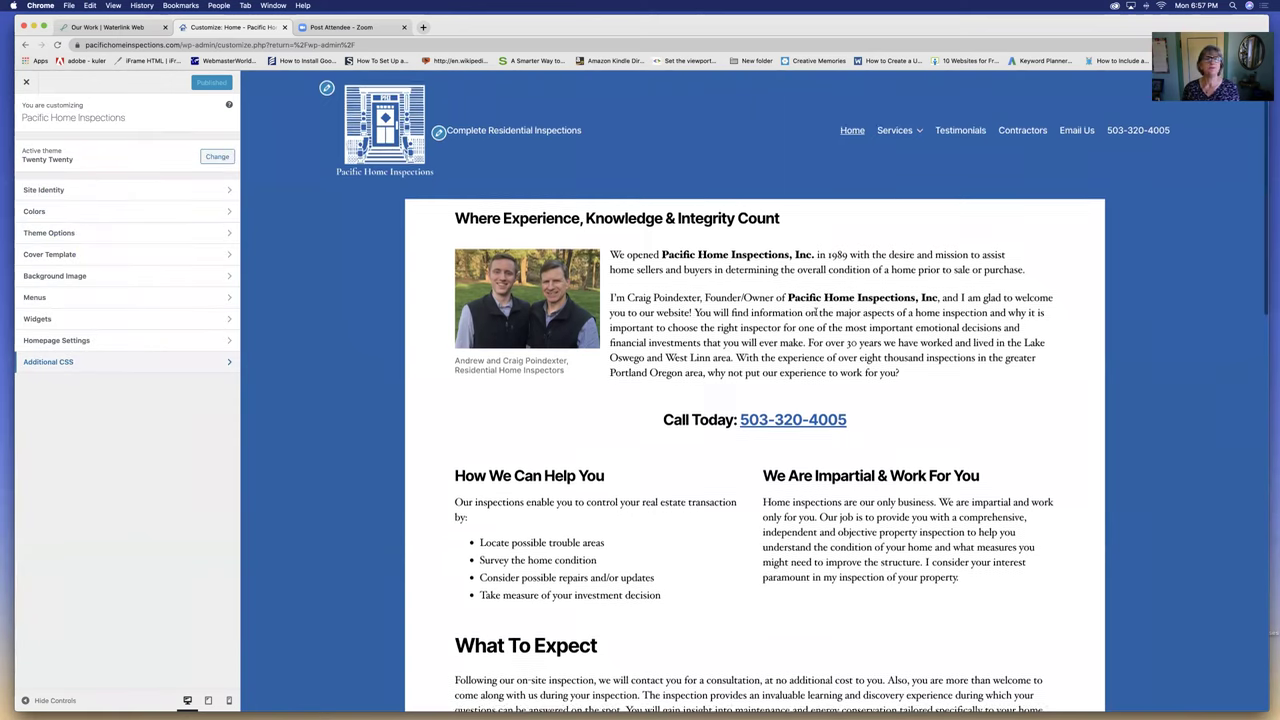
scroll(818, 313, down, 3)
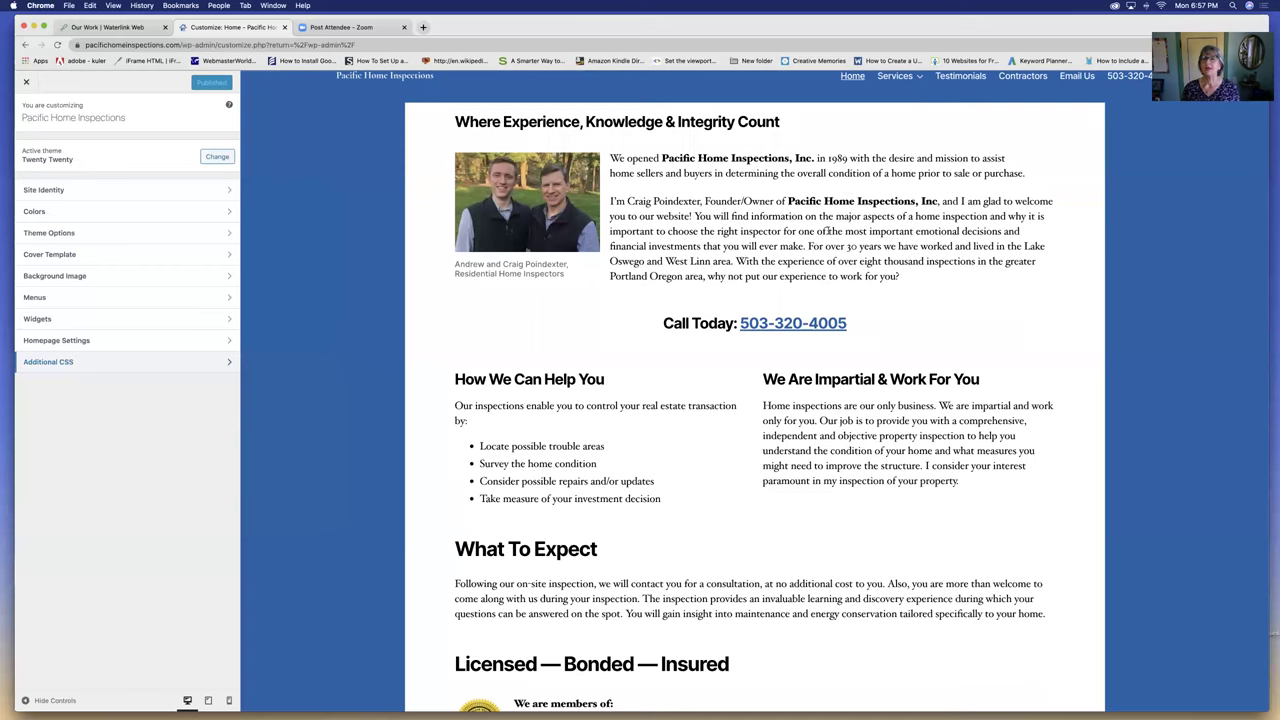
scroll(828, 231, down, 8)
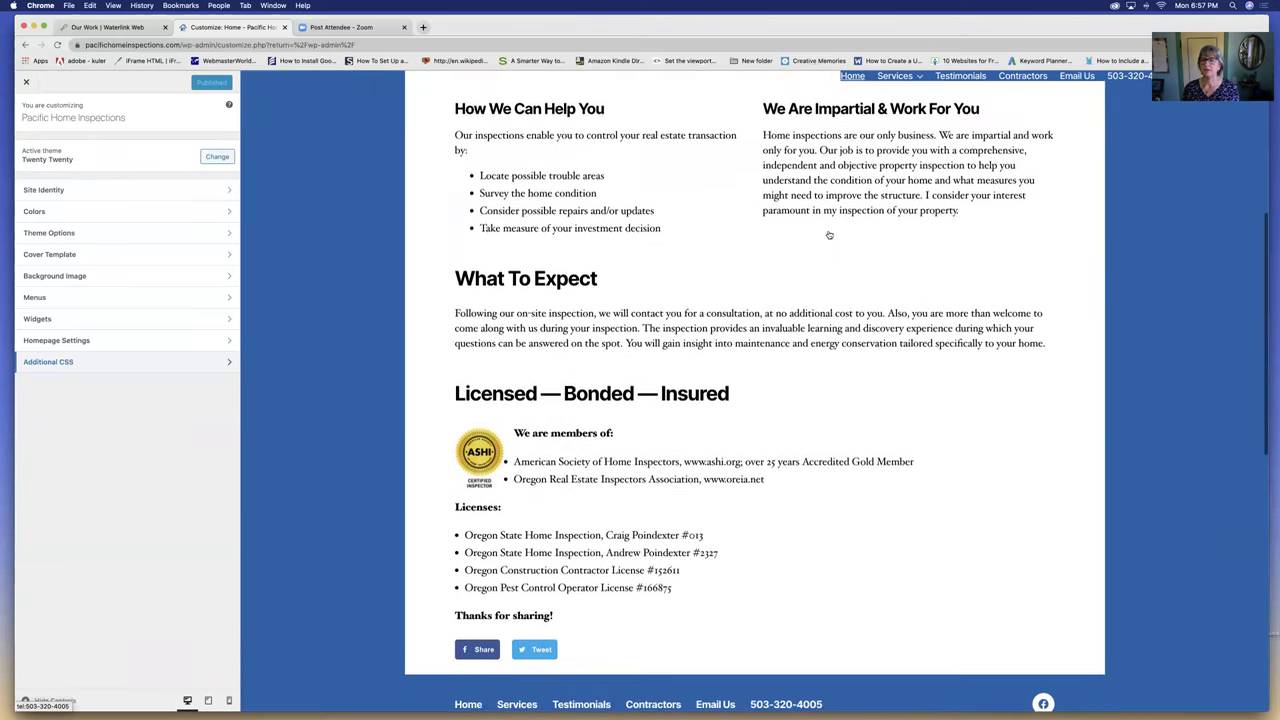
scroll(828, 234, down, 5)
scroll(828, 234, up, 15)
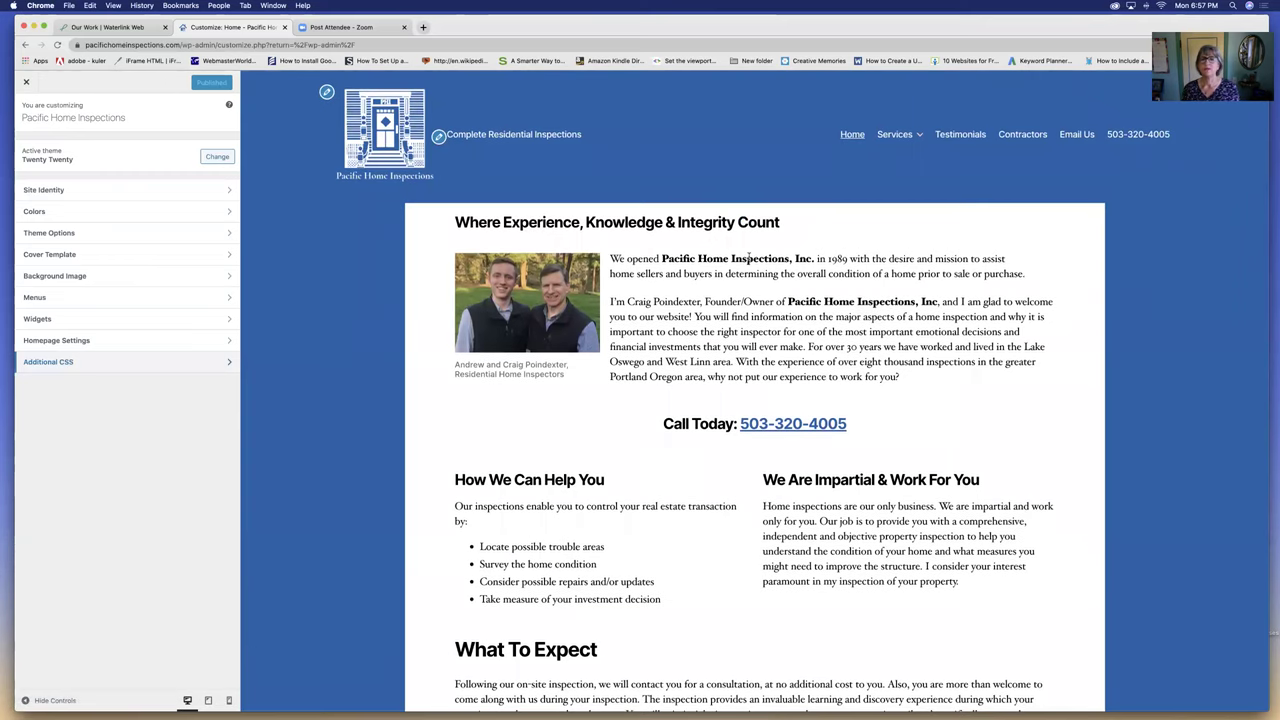
scroll(748, 258, down, 4)
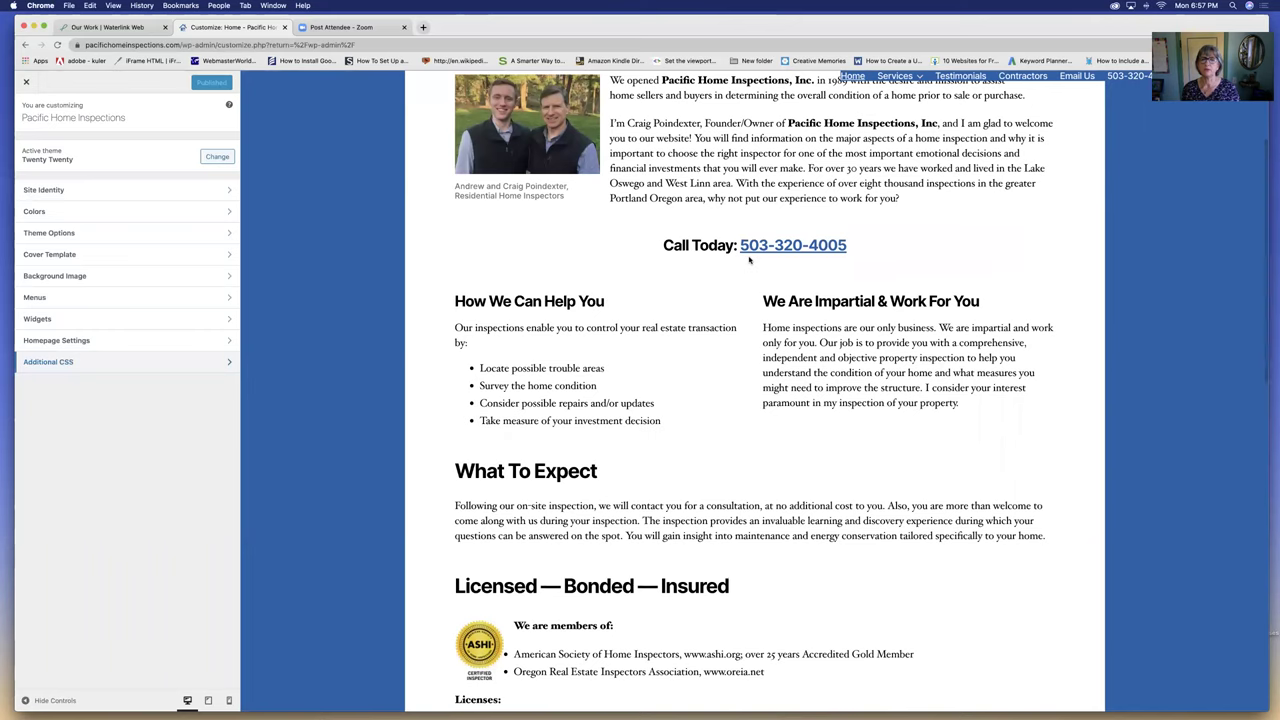
scroll(748, 259, down, 5)
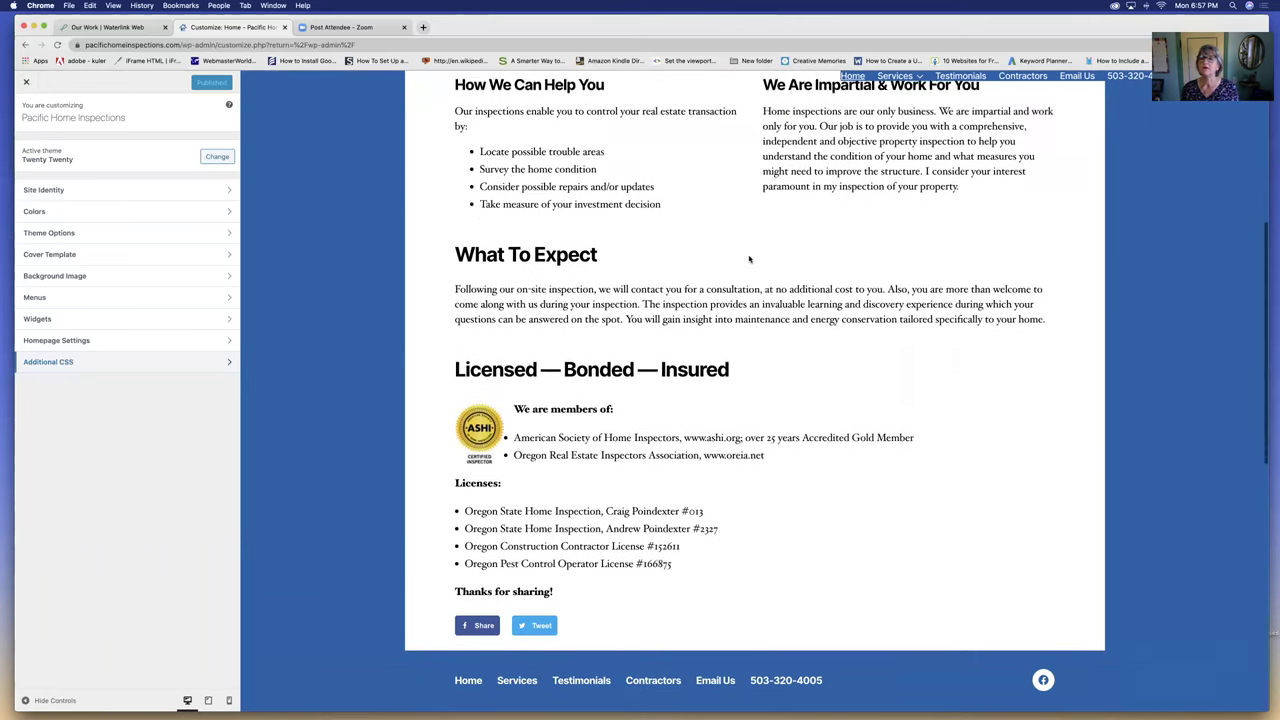
scroll(782, 307, down, 4)
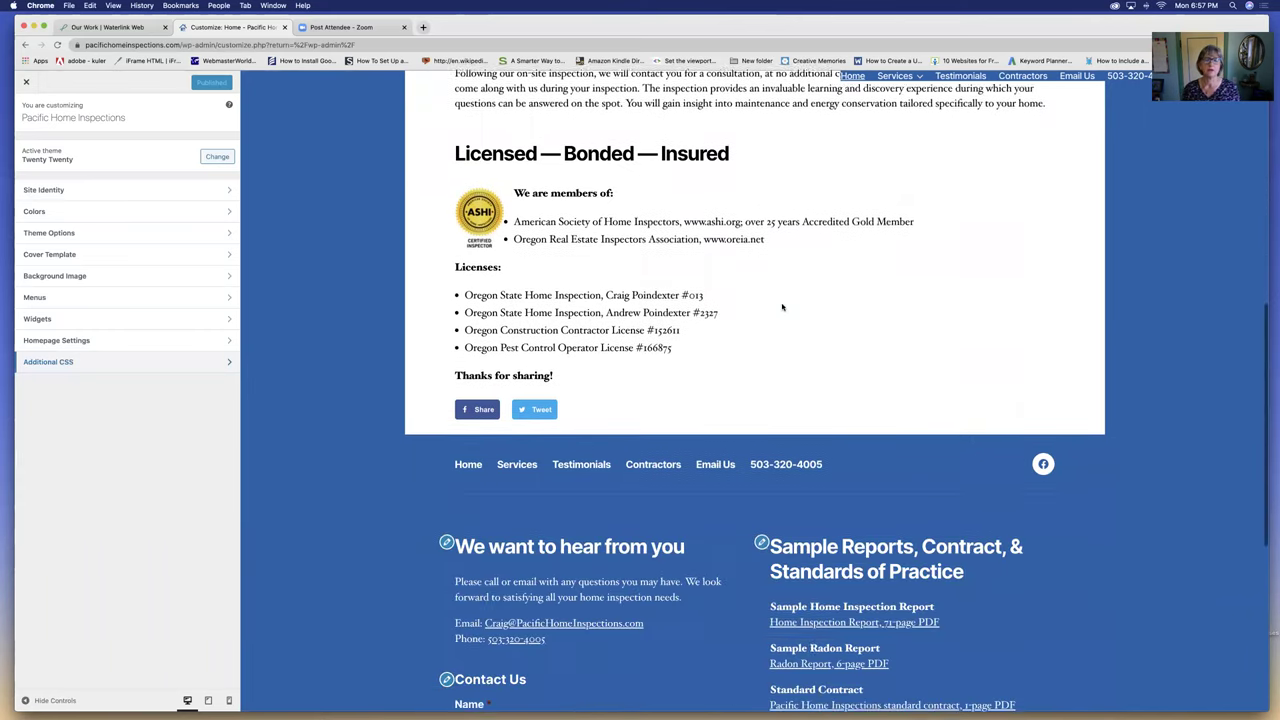
scroll(782, 307, up, 15)
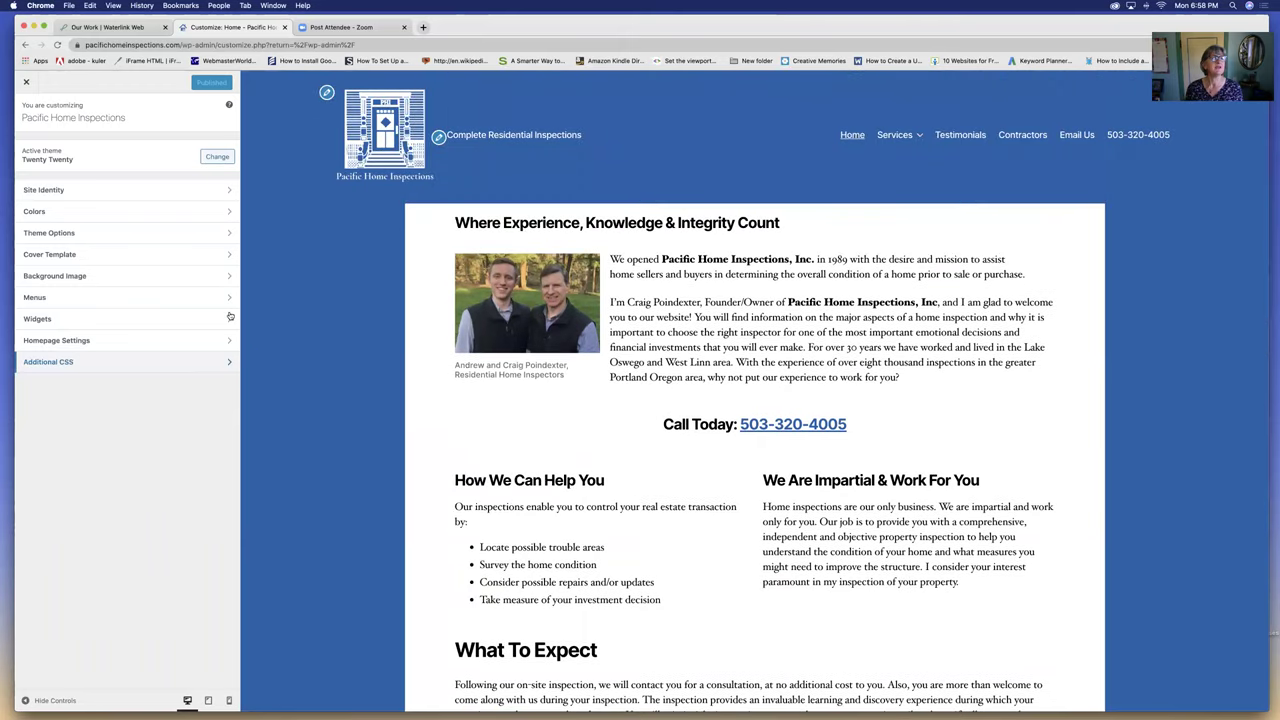
click(23, 83)
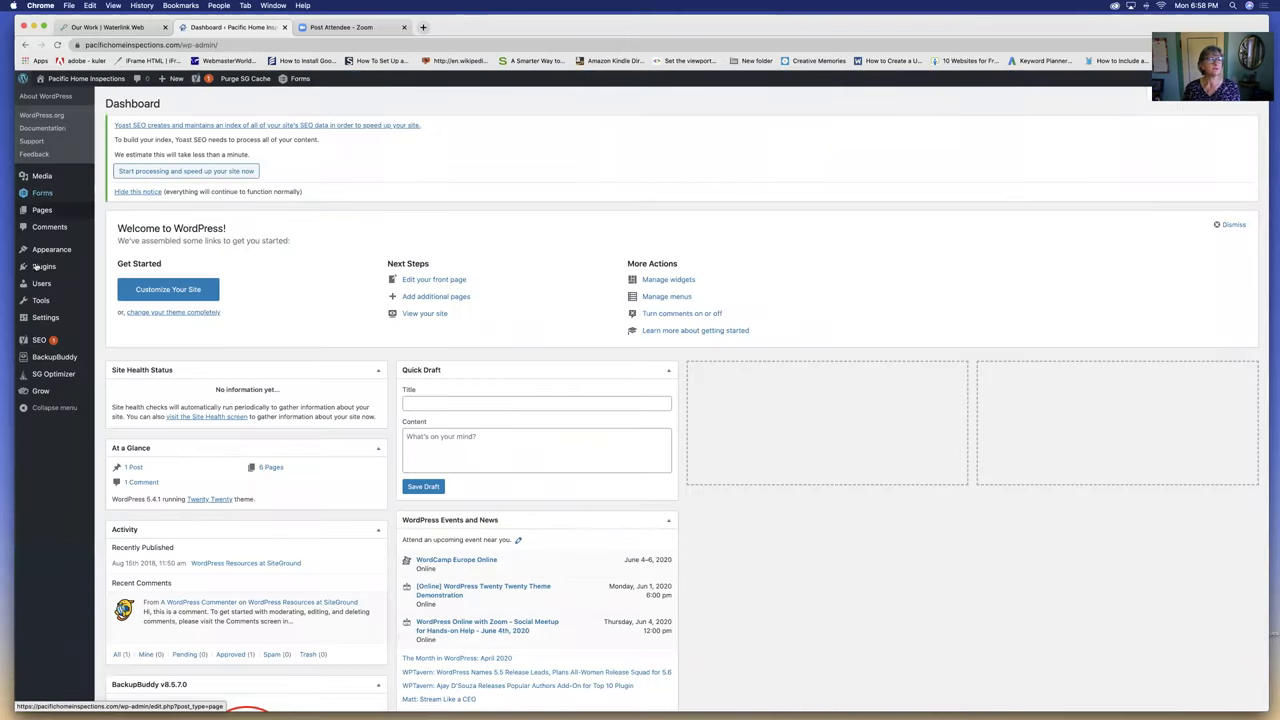
Step: Open Plugins > Installed Plugins to list the site's 9 plugins
mouse_move(60, 266)
click(107, 268)
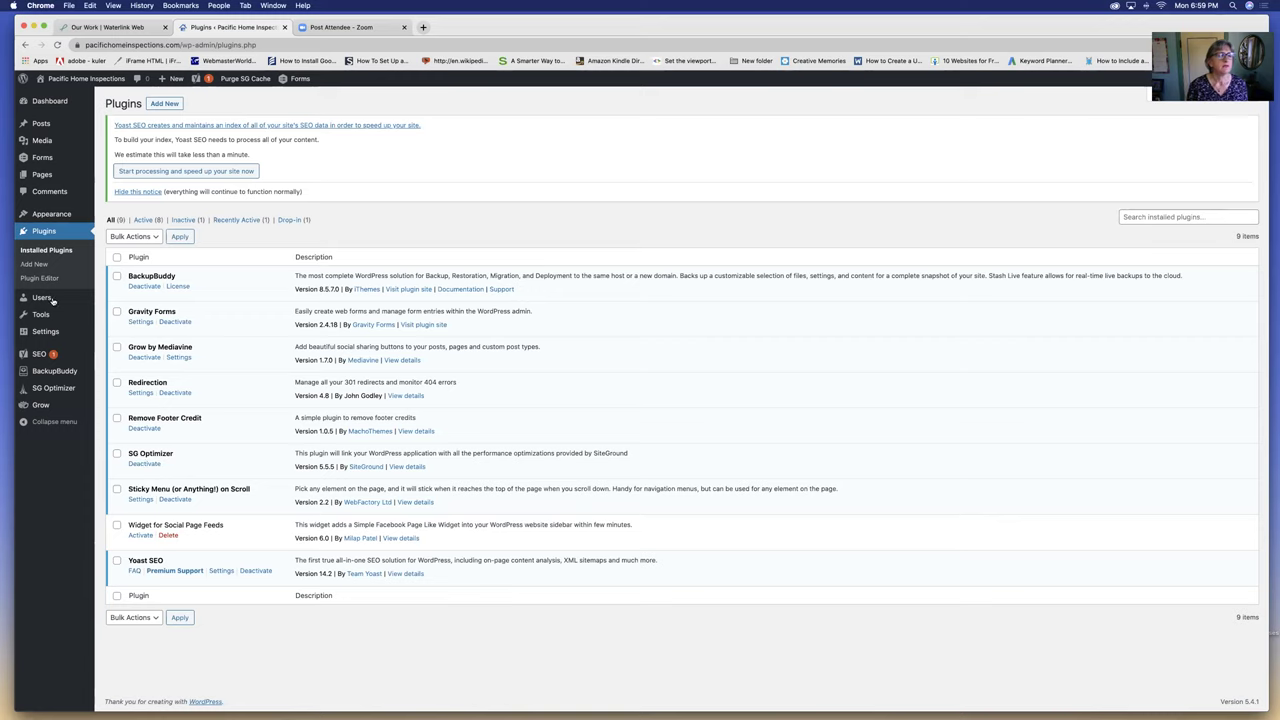
mouse_move(40, 314)
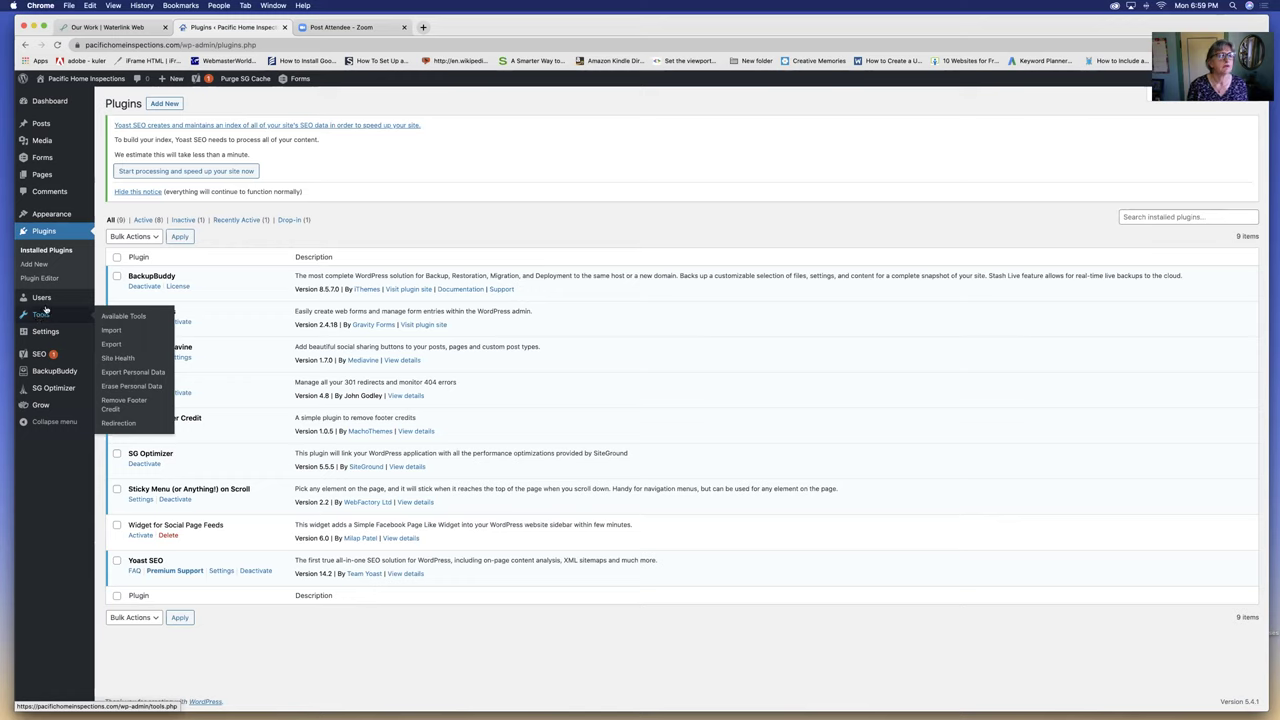
Step: Review the Sticky Menu (or Anything!) settings fields, then open the Pacific Home Inspections Customizer
mouse_move(54, 337)
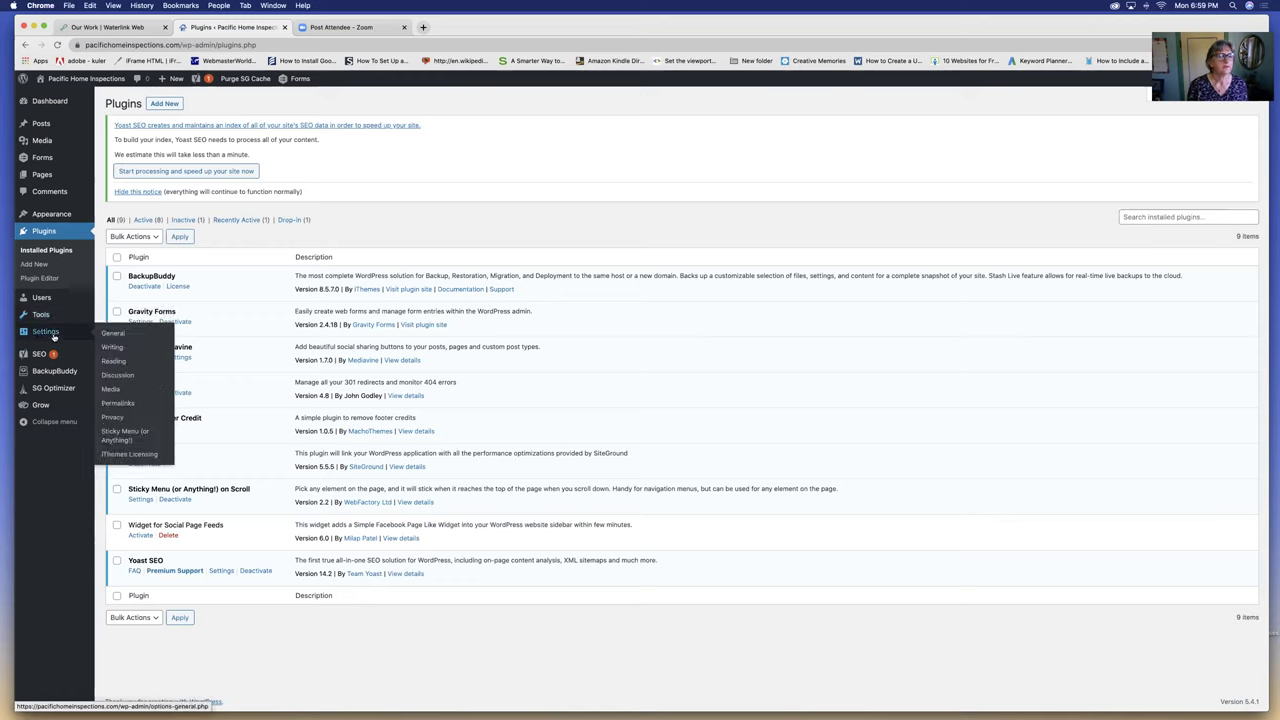
click(115, 435)
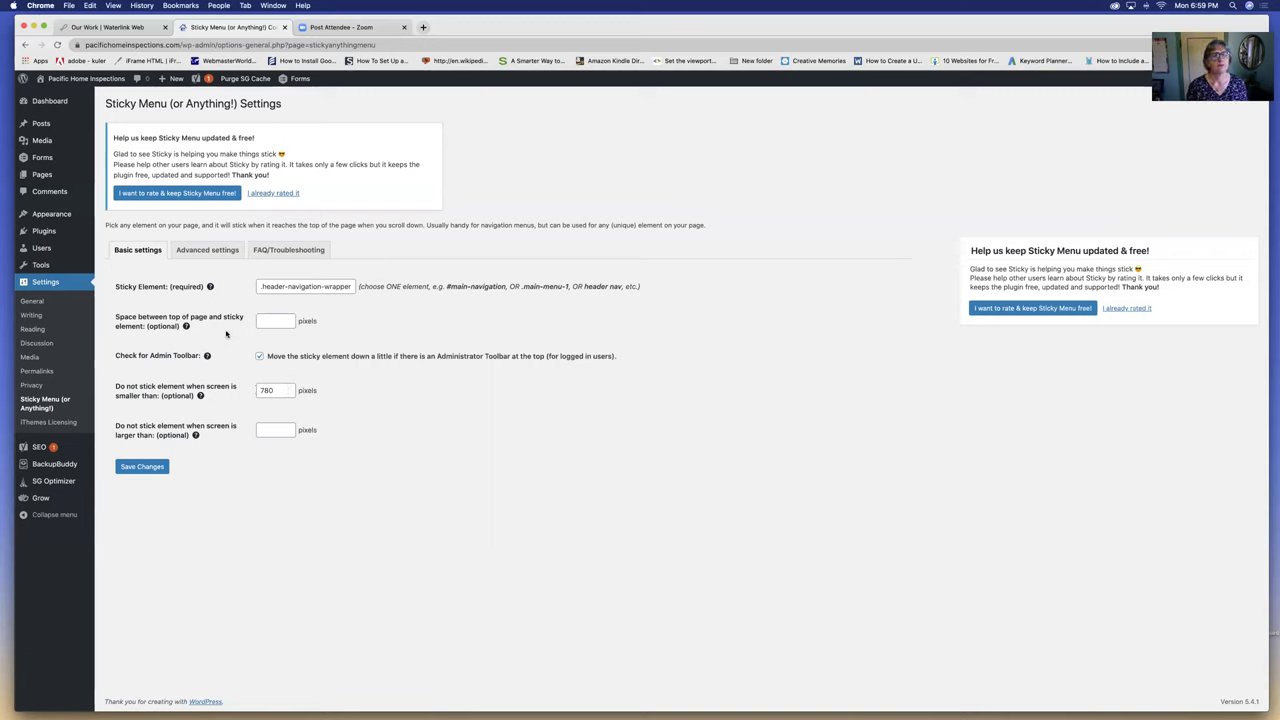
key(Tab)
click(233, 416)
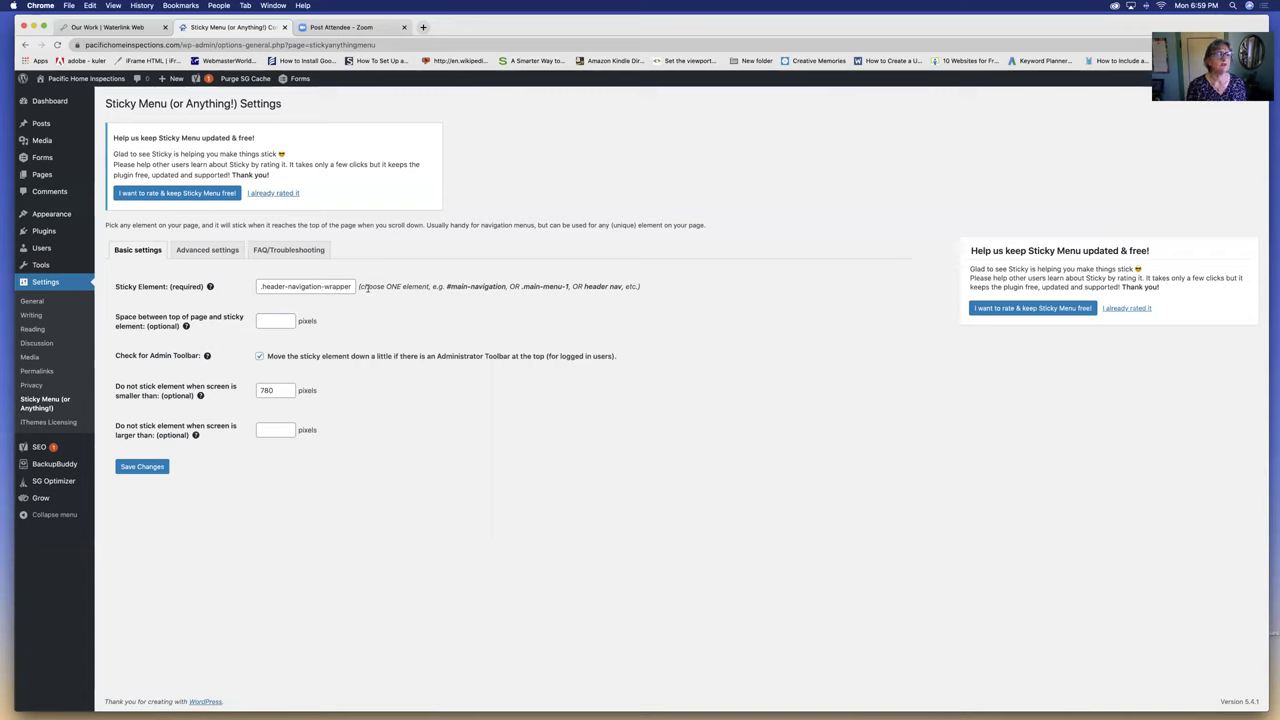
mouse_move(55, 216)
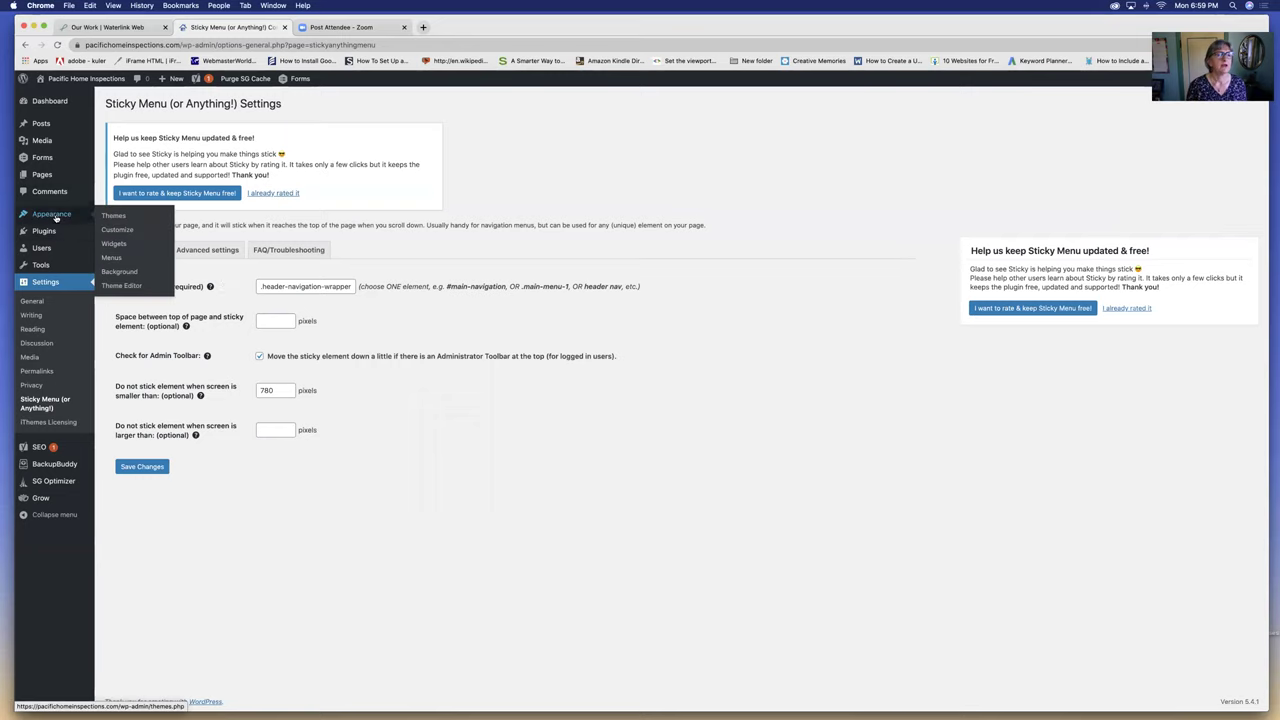
click(124, 231)
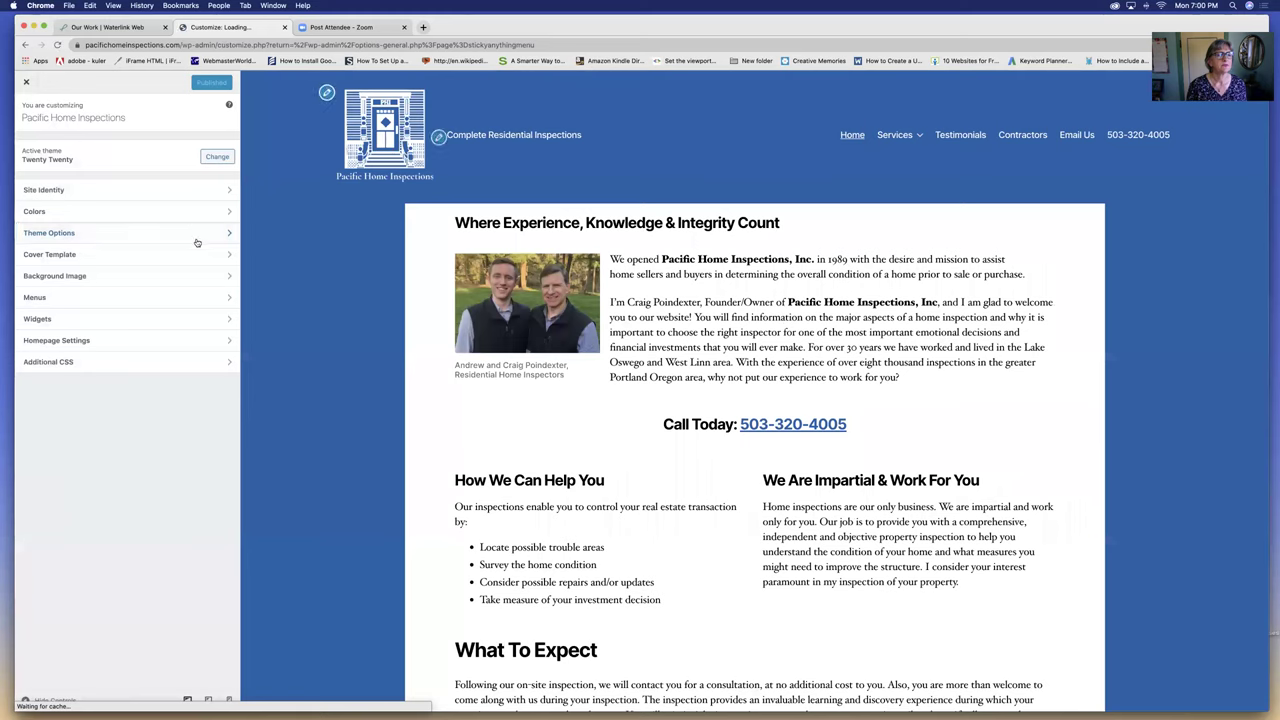
Step: Show the Pacific Home Inspections Additional CSS, scrolling through its navigation, link colour and page-title rules
click(228, 364)
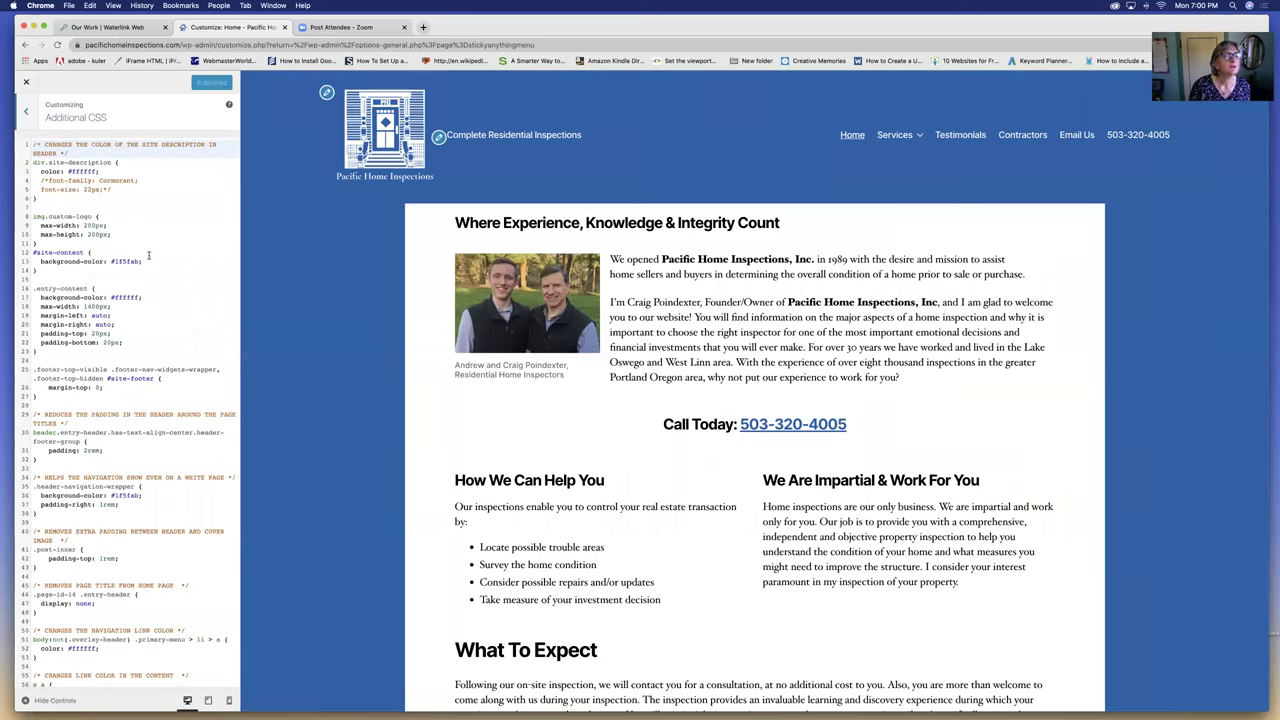
scroll(152, 270, down, 2)
scroll(151, 283, down, 1)
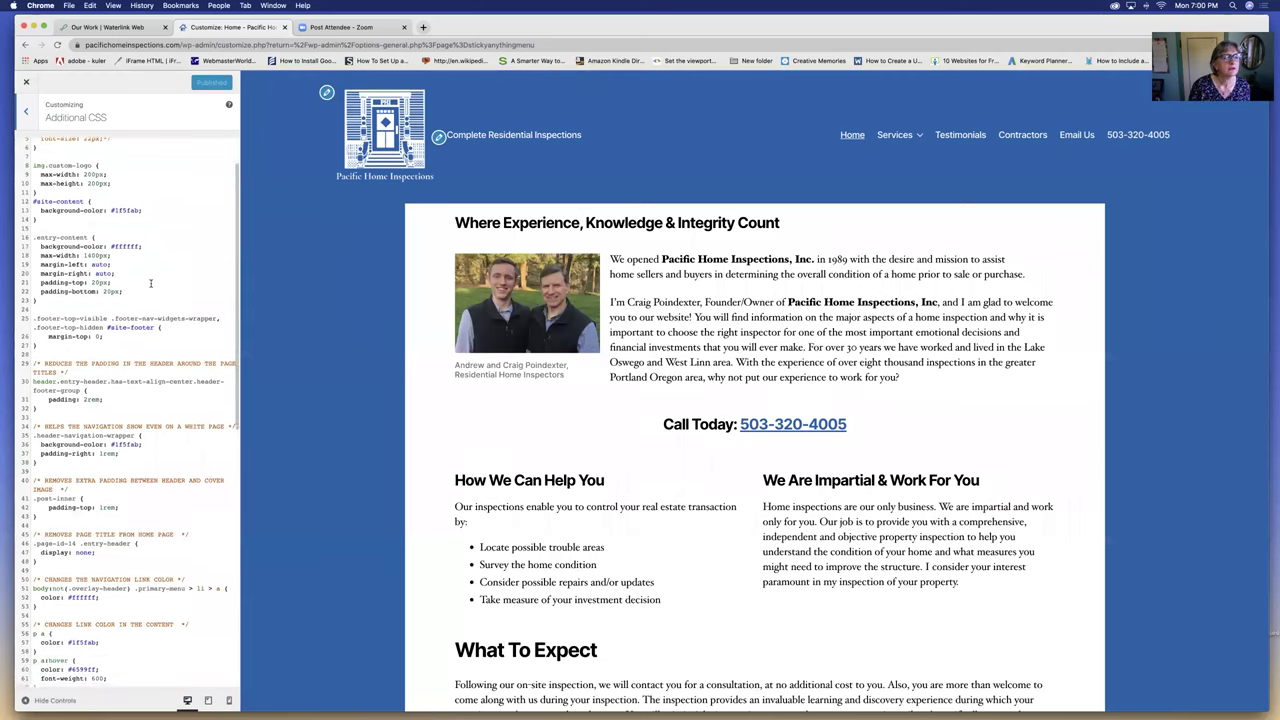
scroll(166, 416, down, 1)
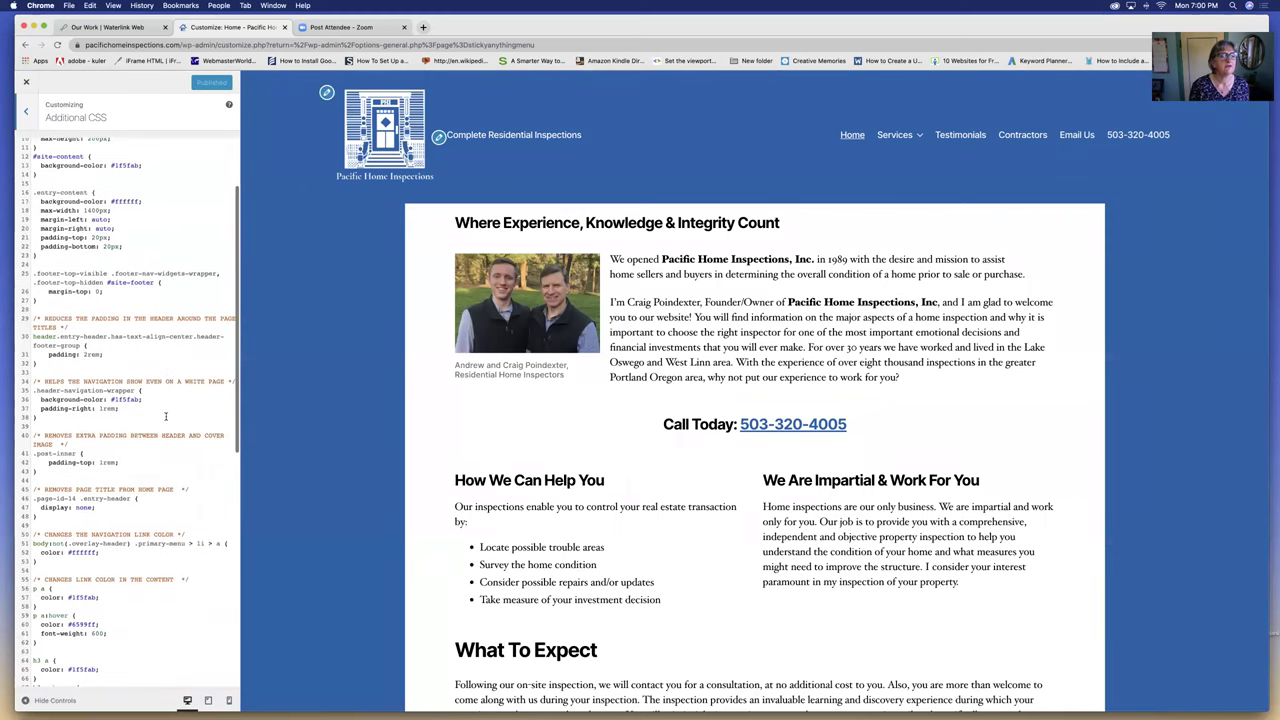
scroll(148, 385, down, 1)
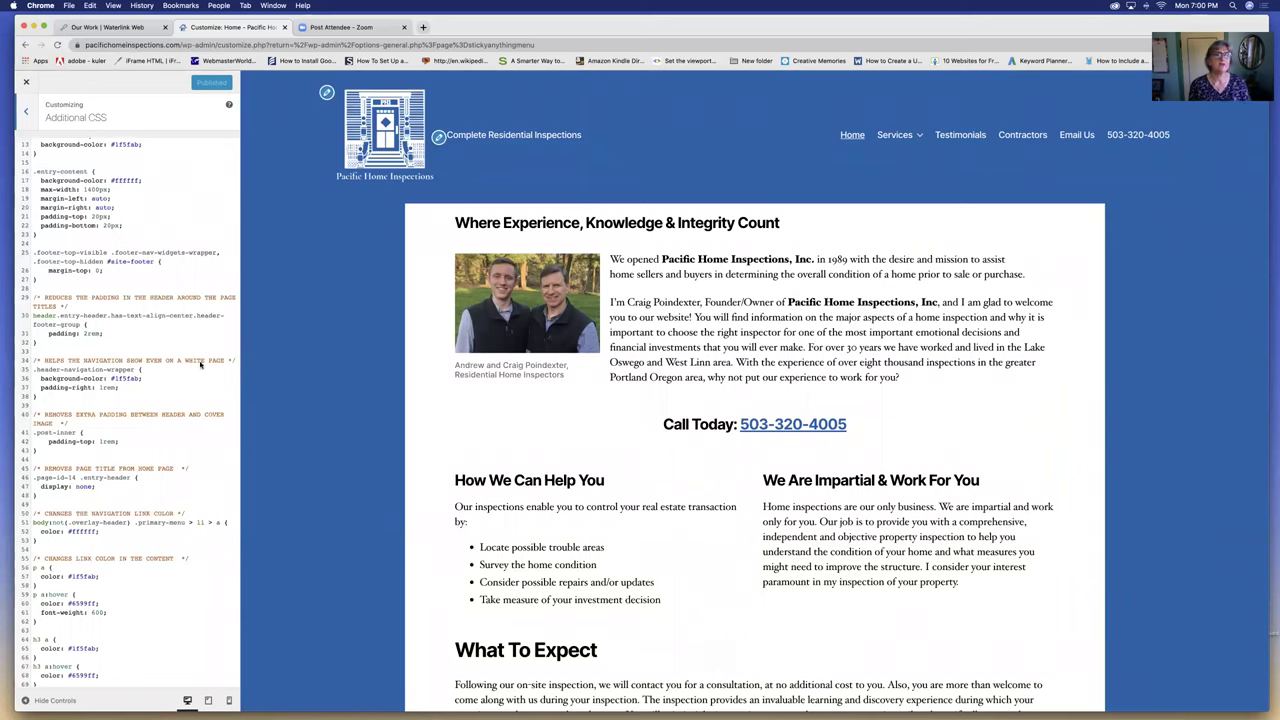
scroll(540, 376, down, 5)
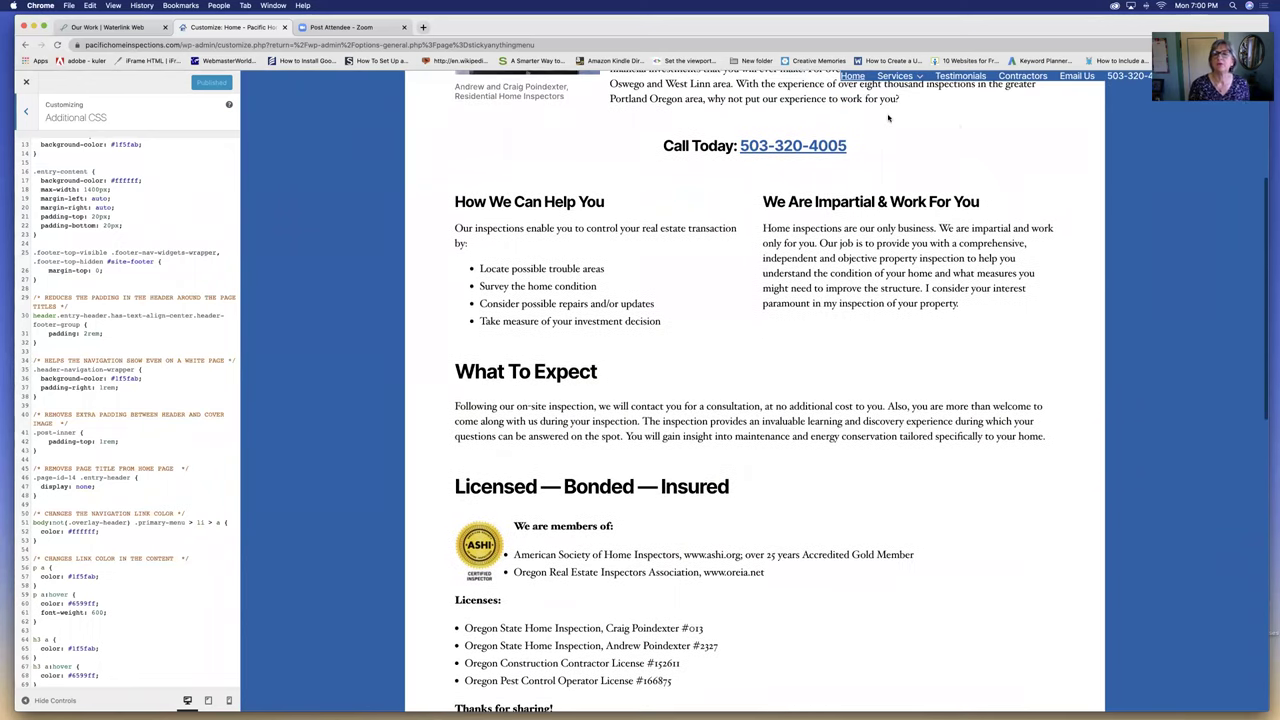
mouse_move(886, 78)
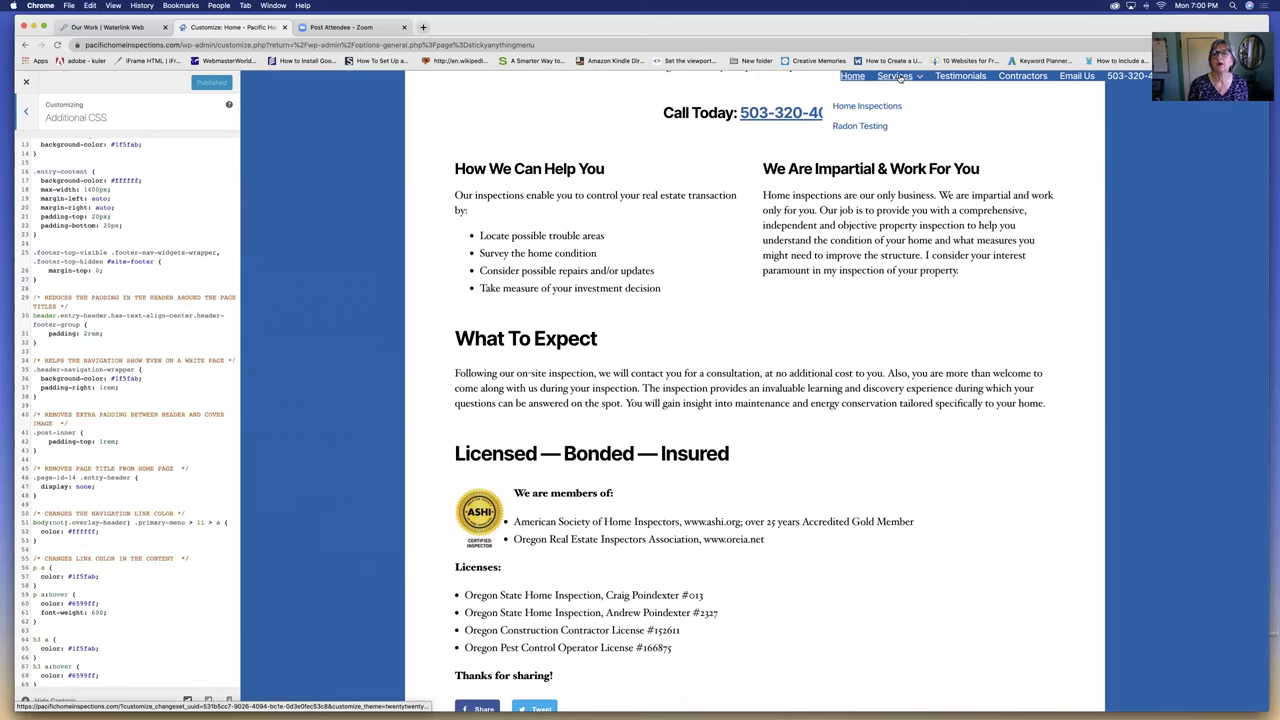
scroll(940, 95, down, 1)
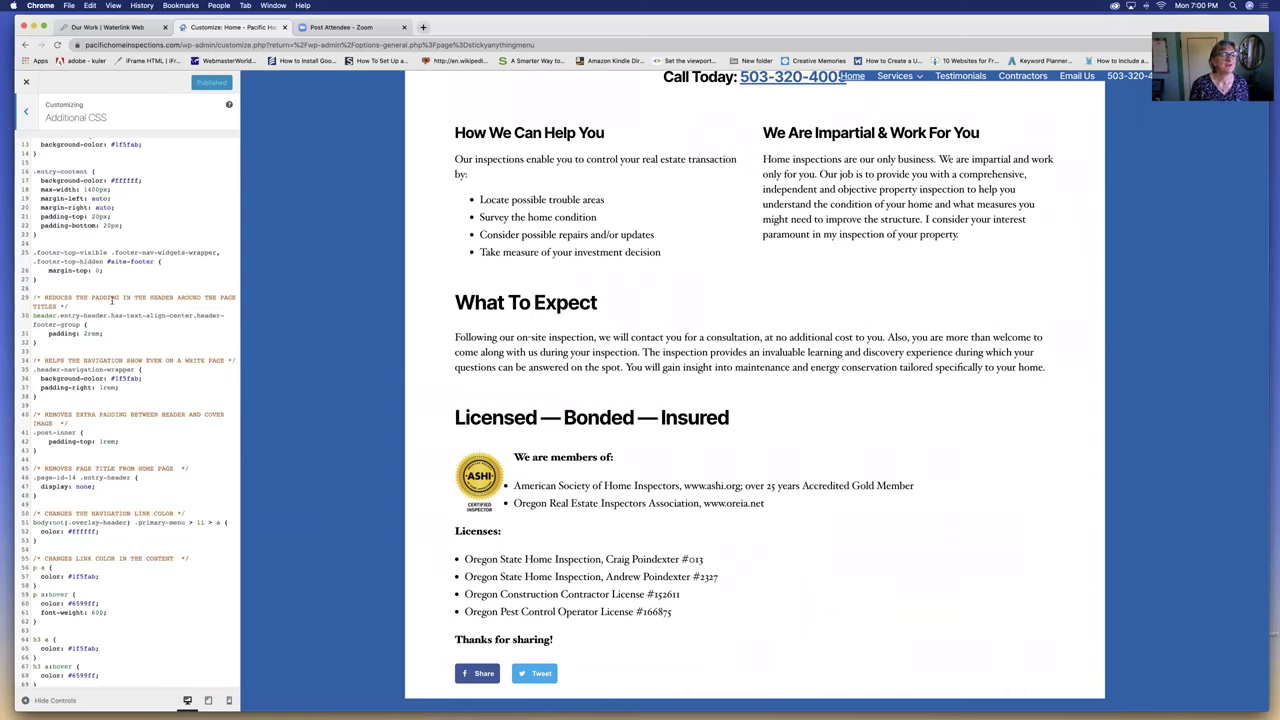
scroll(159, 368, down, 1)
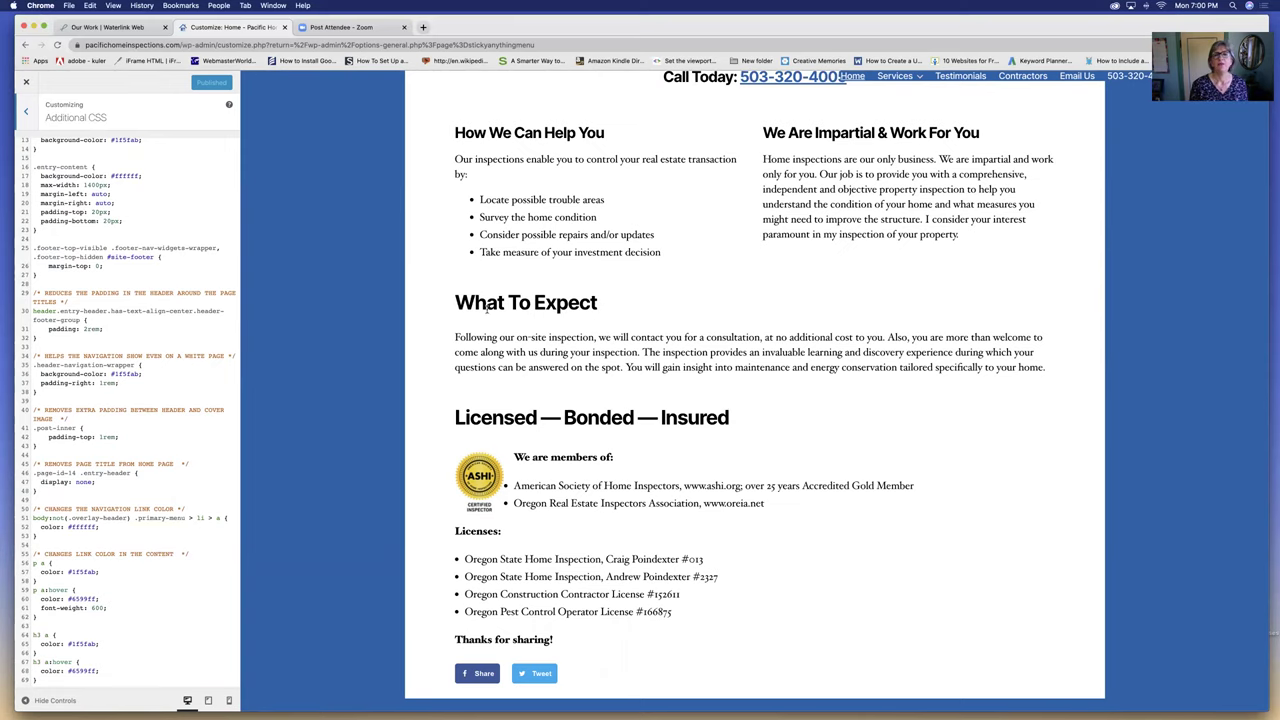
scroll(487, 310, down, 2)
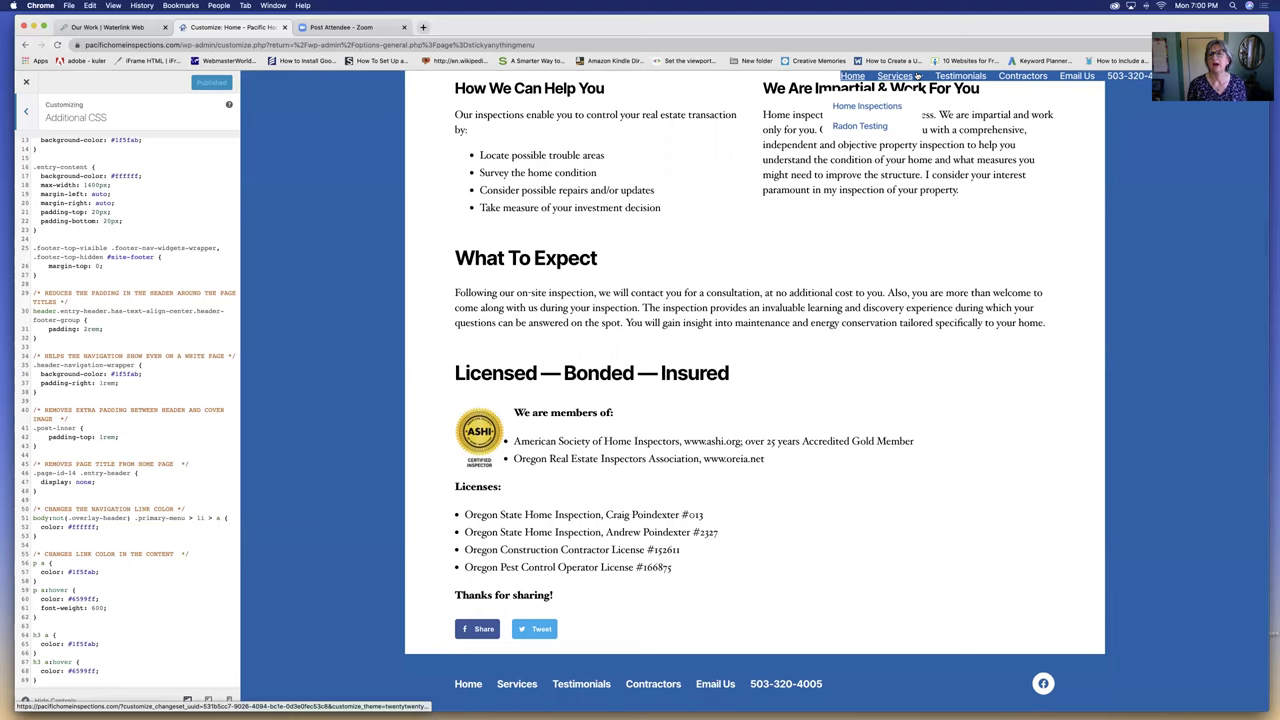
scroll(895, 110, down, 2)
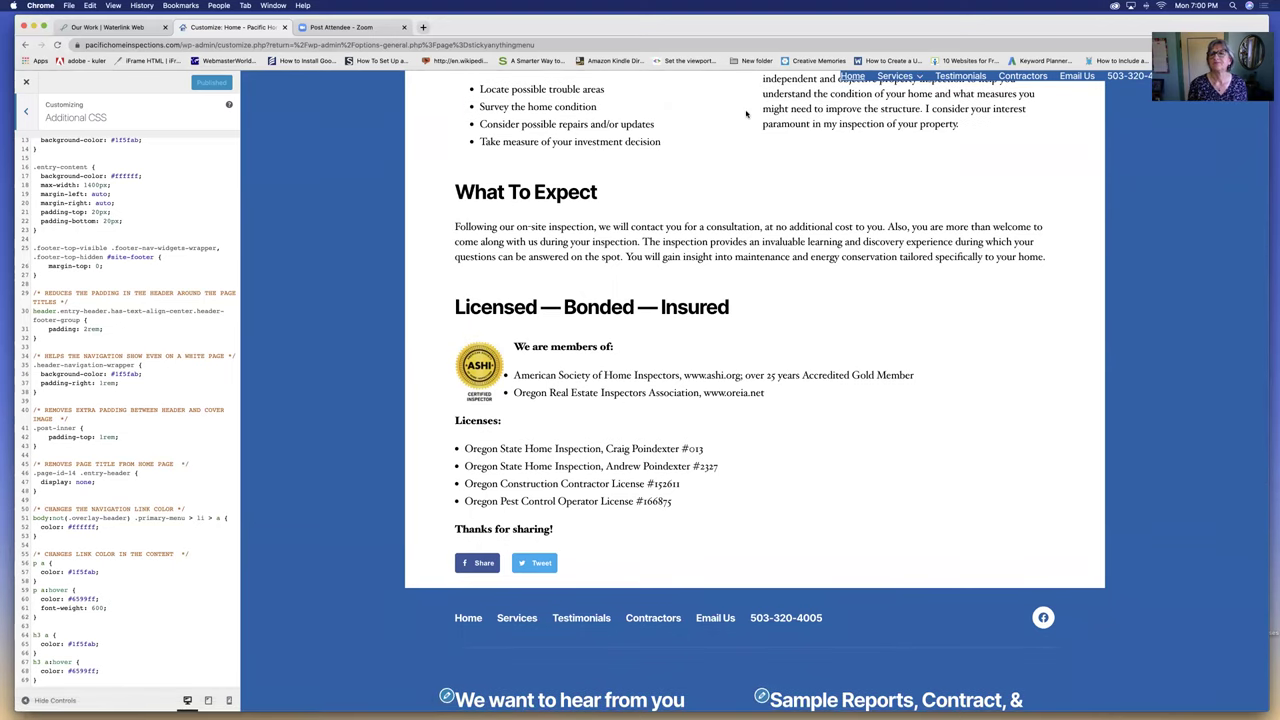
scroll(760, 115, up, 10)
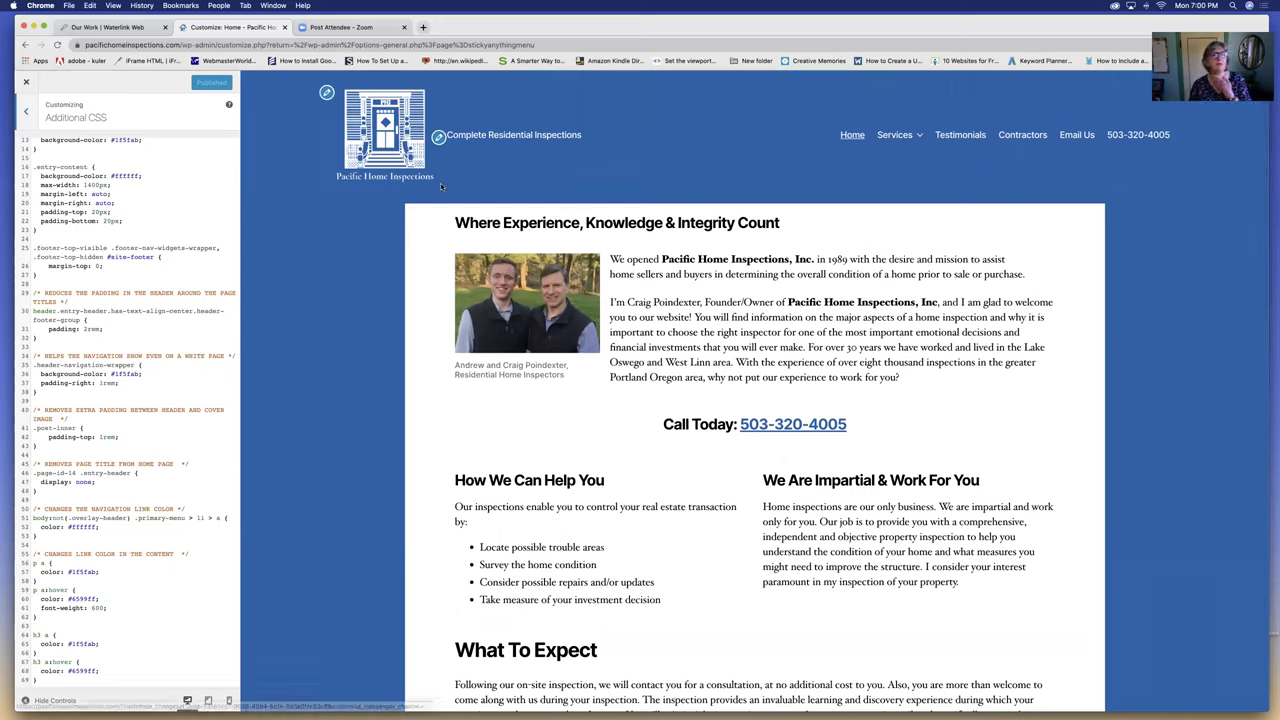
scroll(211, 183, up, 5)
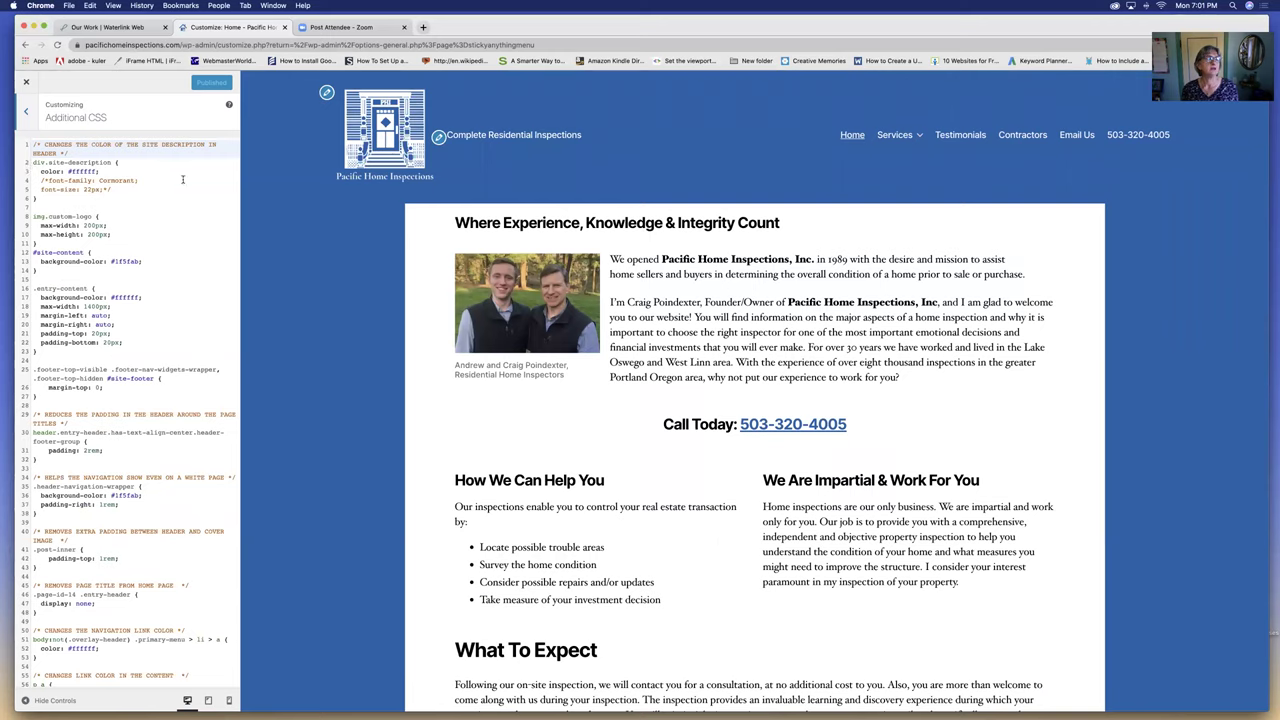
Step: Inspect the img.custom-logo size rule, then switch to the Waterlink Web Our Work tab
scroll(183, 178, down, 3)
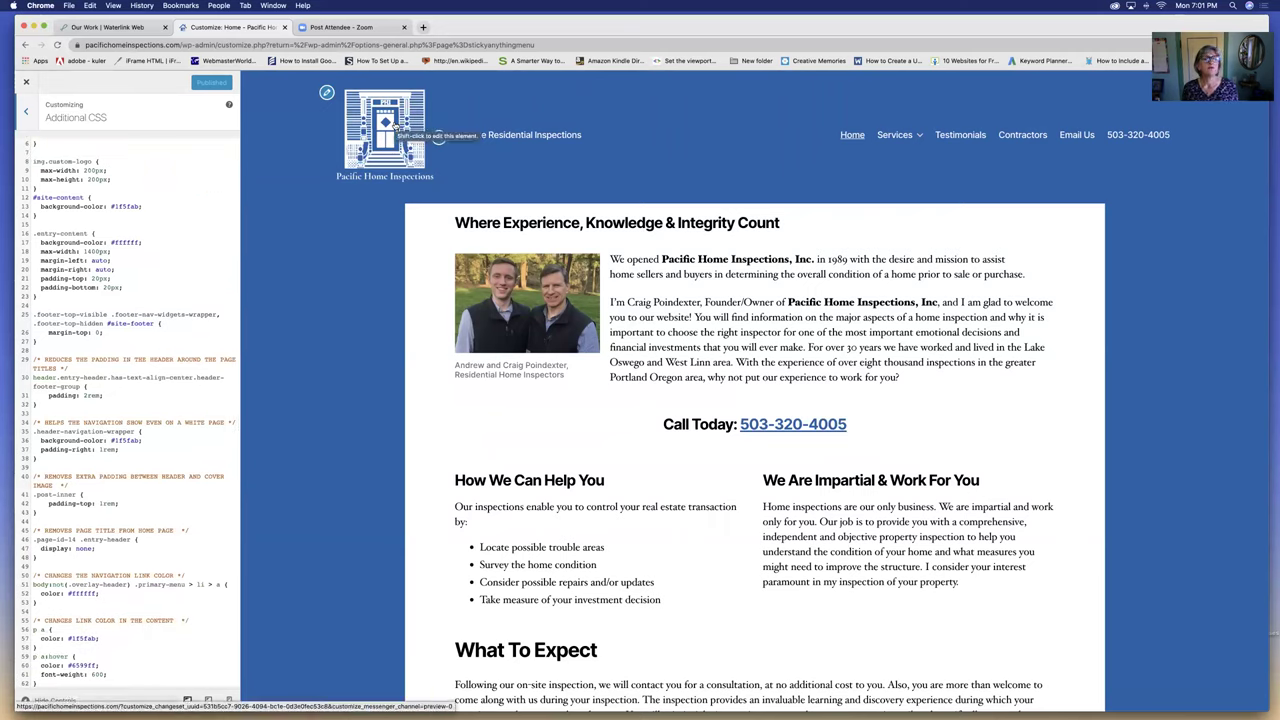
click(31, 161)
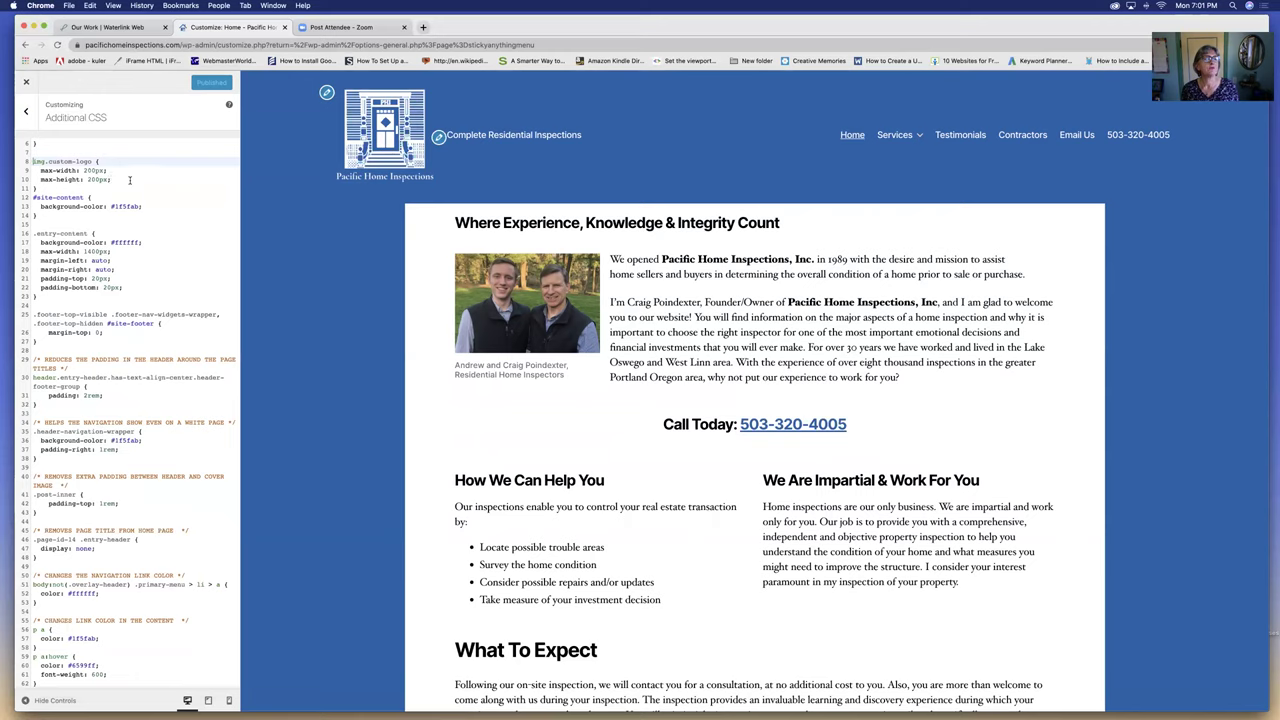
scroll(178, 188, down, 3)
scroll(178, 188, up, 5)
key(super+1)
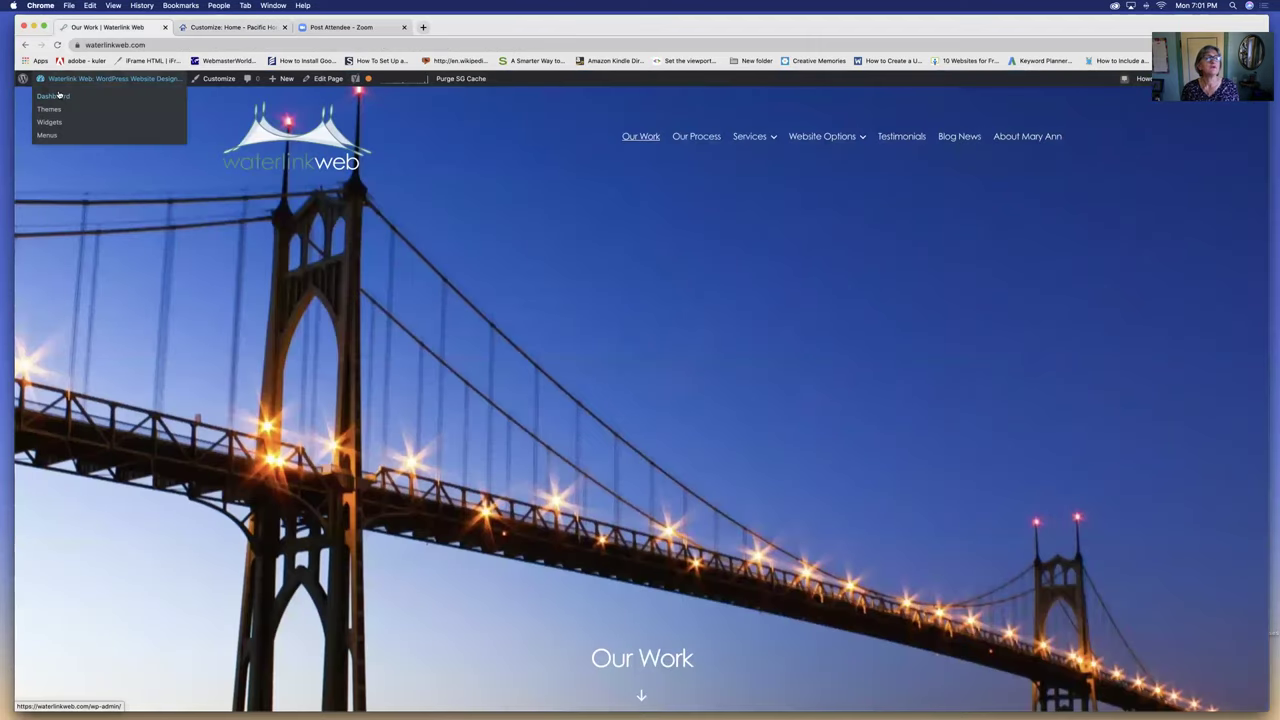
Step: Go from the Waterlink Web dashboard into the Customizer's Additional CSS panel
click(55, 95)
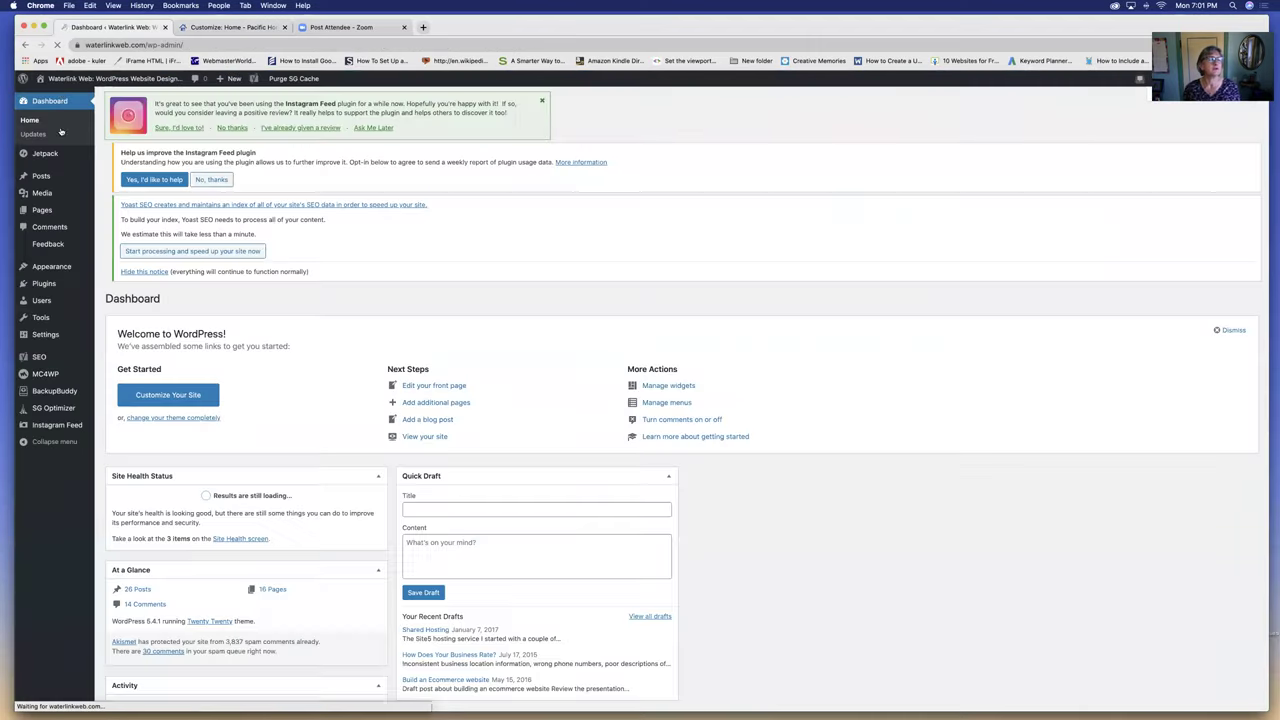
mouse_move(60, 264)
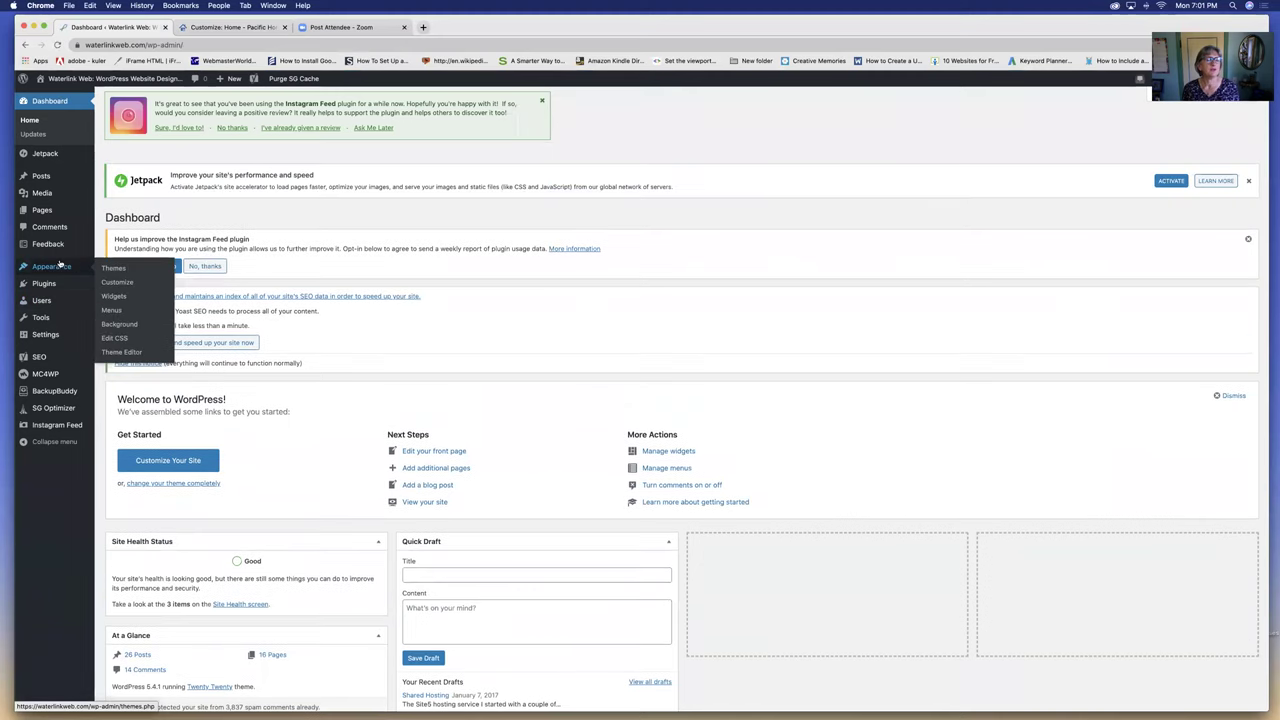
click(111, 285)
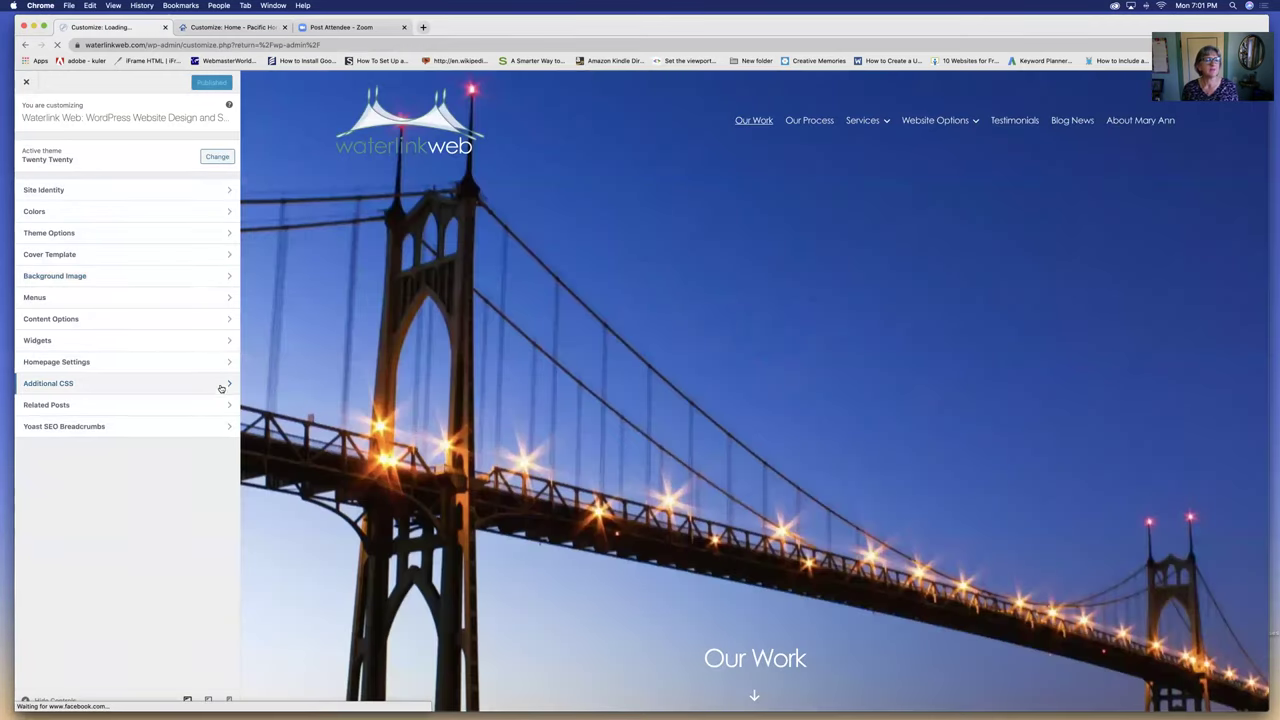
click(220, 383)
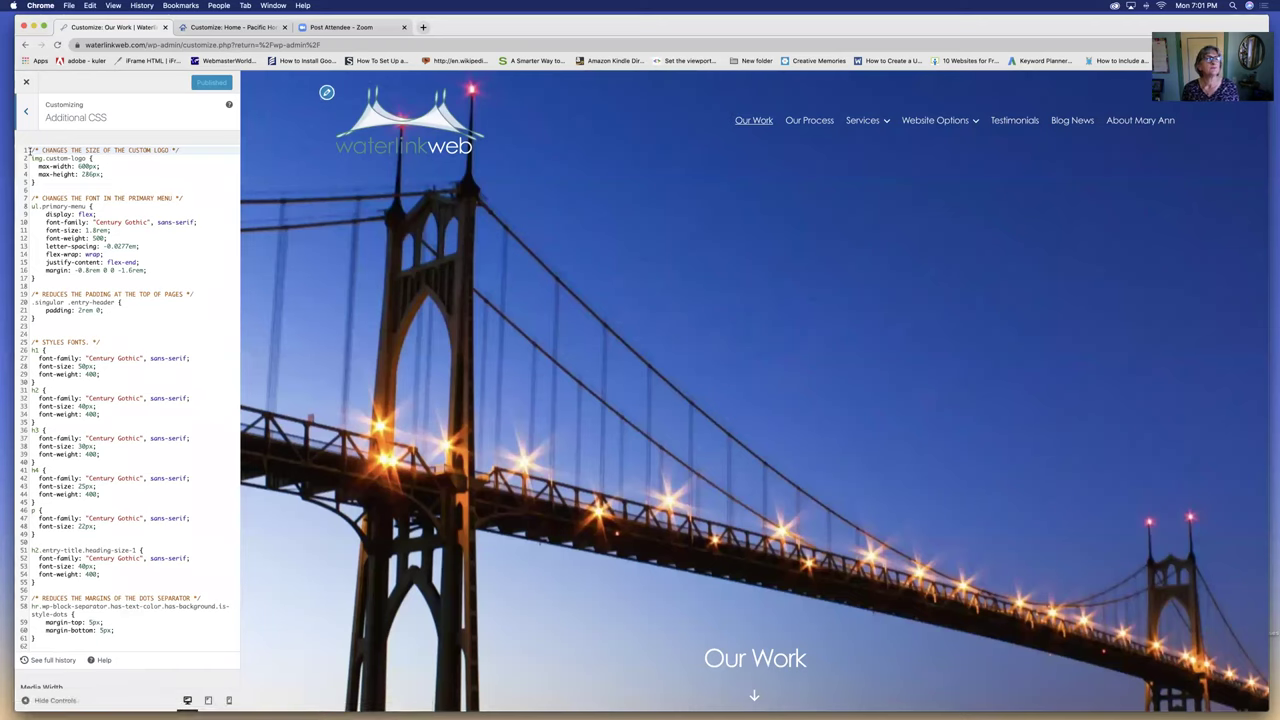
Step: Move the first comment's */ marker to after the logo rule, commenting the rule out
drag(172, 150, 182, 150)
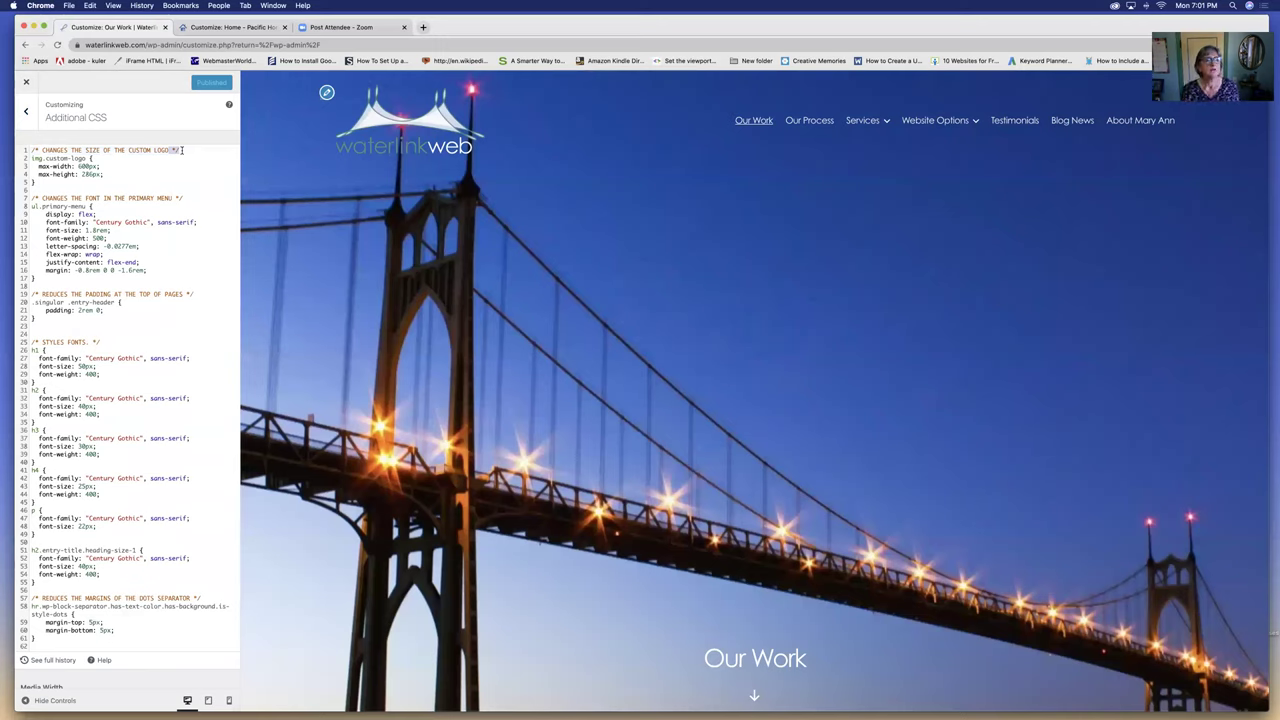
key(BackSpace)
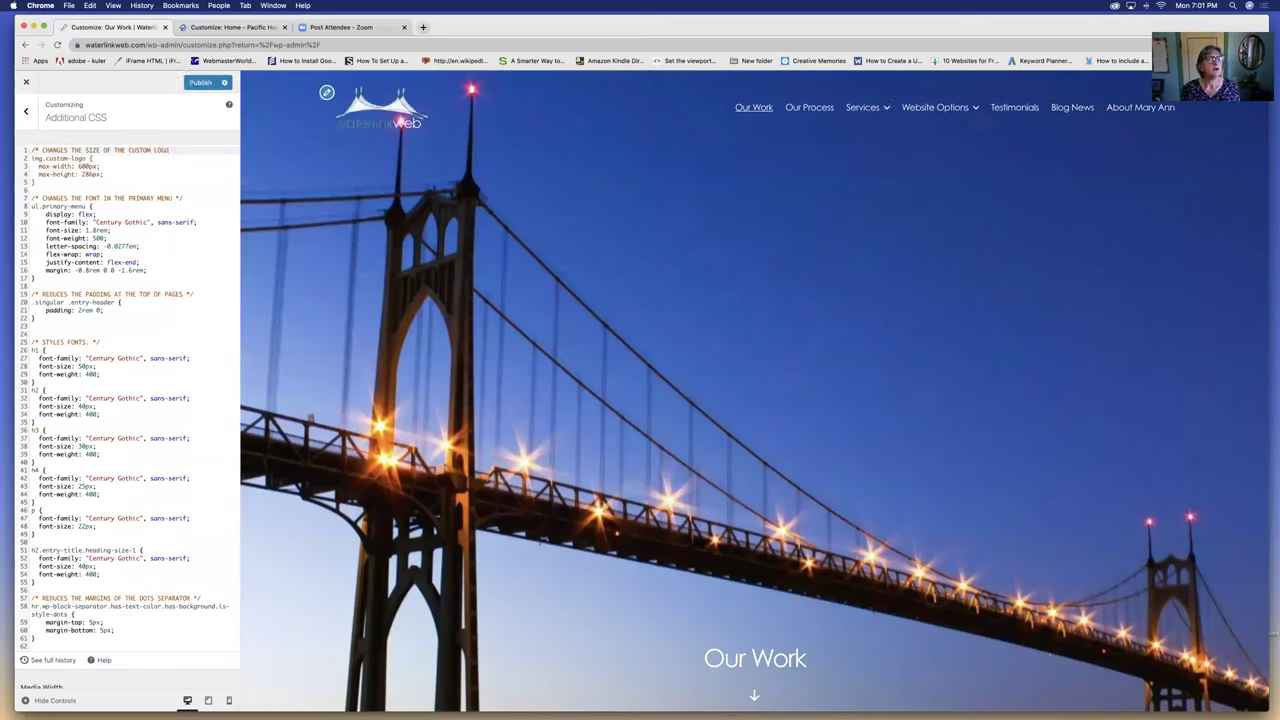
click(34, 182)
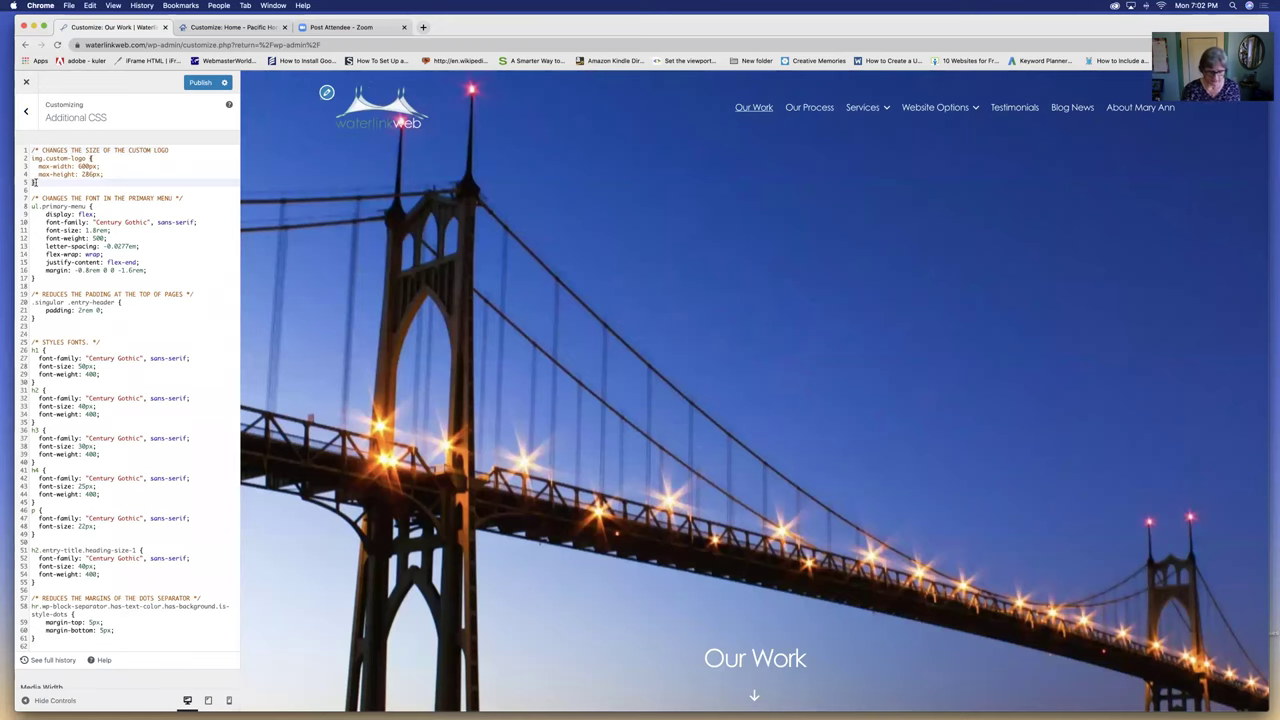
text(*/)
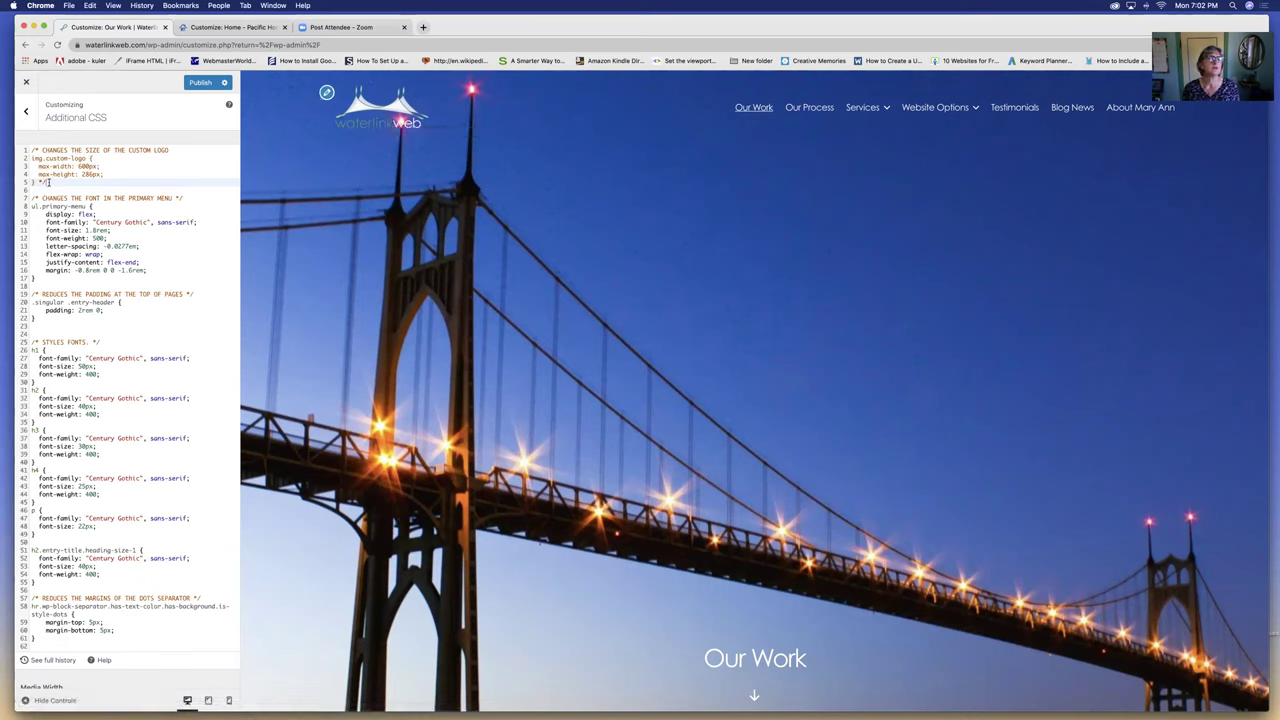
Step: Restore the */ marker to line 1 so the 600px by 280px logo rule applies again
drag(47, 182, 37, 182)
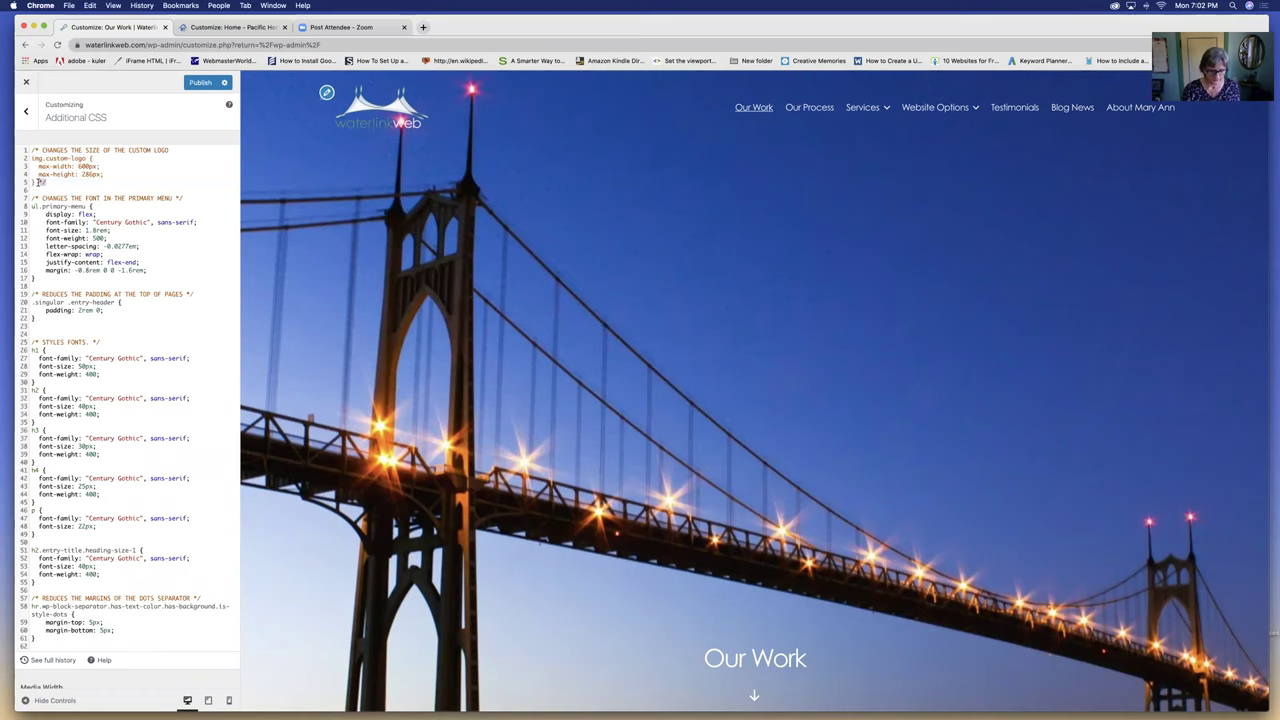
key(BackSpace)
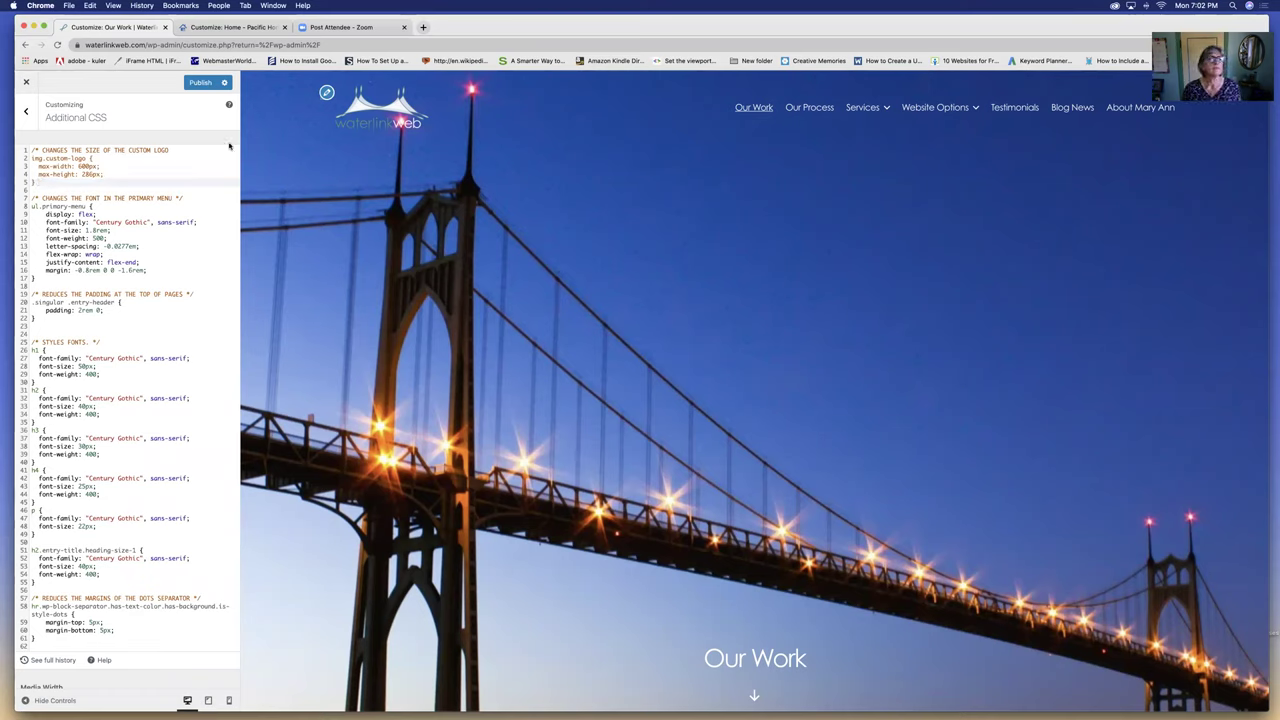
click(203, 143)
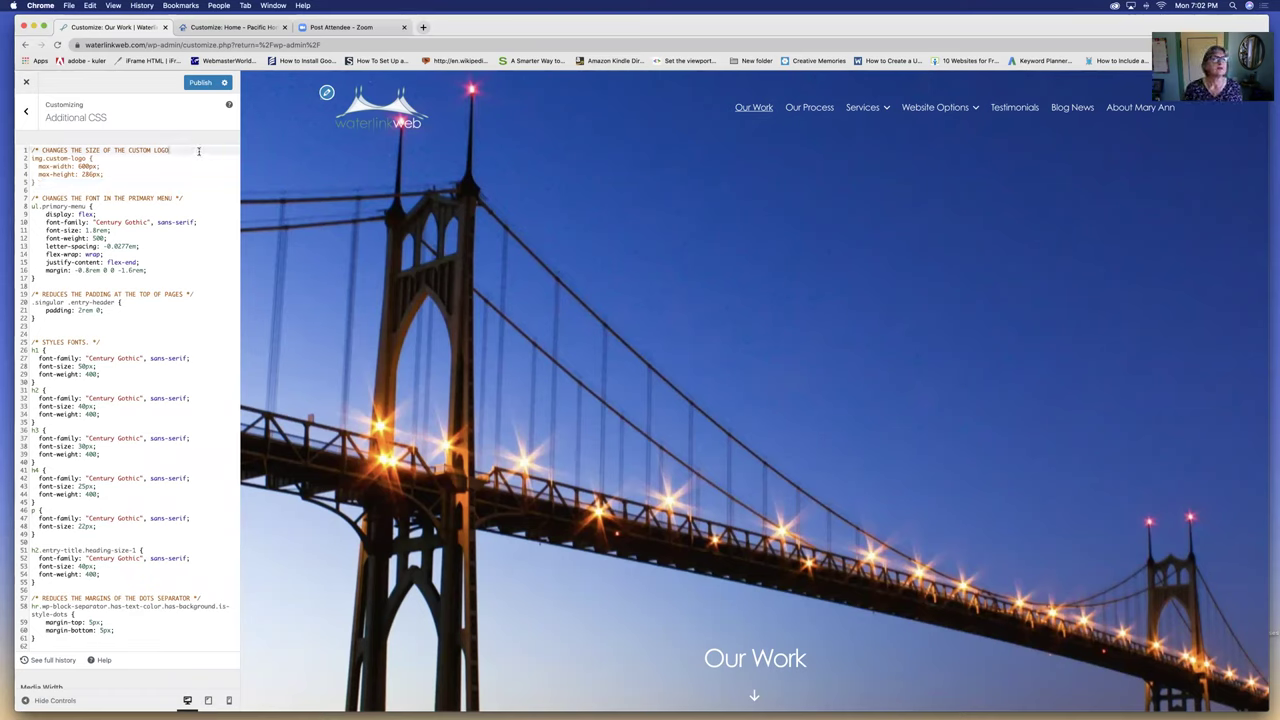
text(*/)
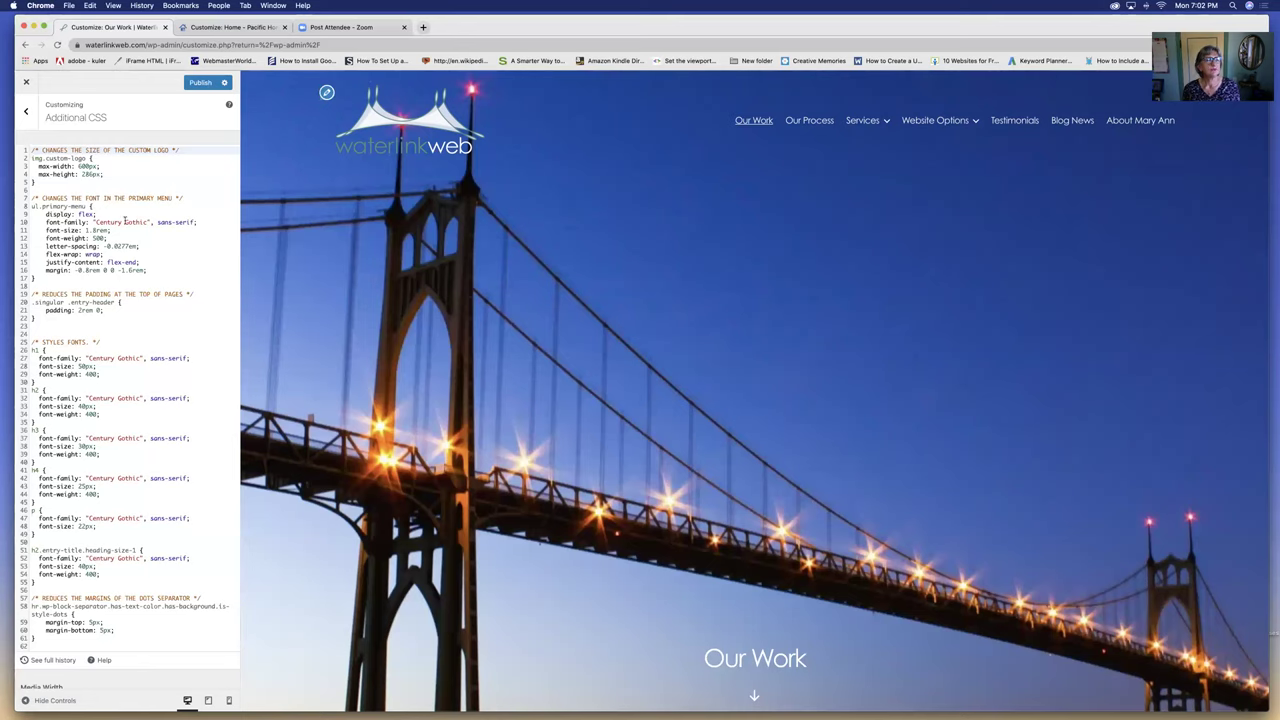
scroll(124, 221, down, 5)
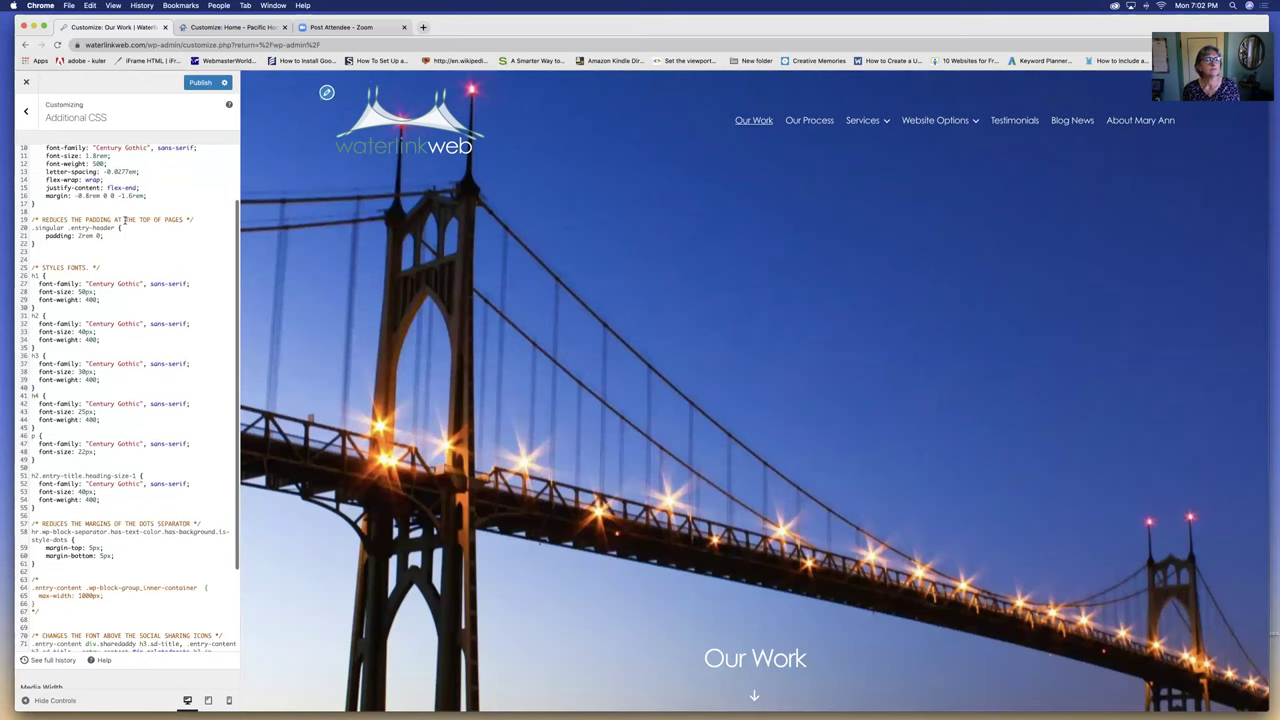
scroll(124, 221, up, 5)
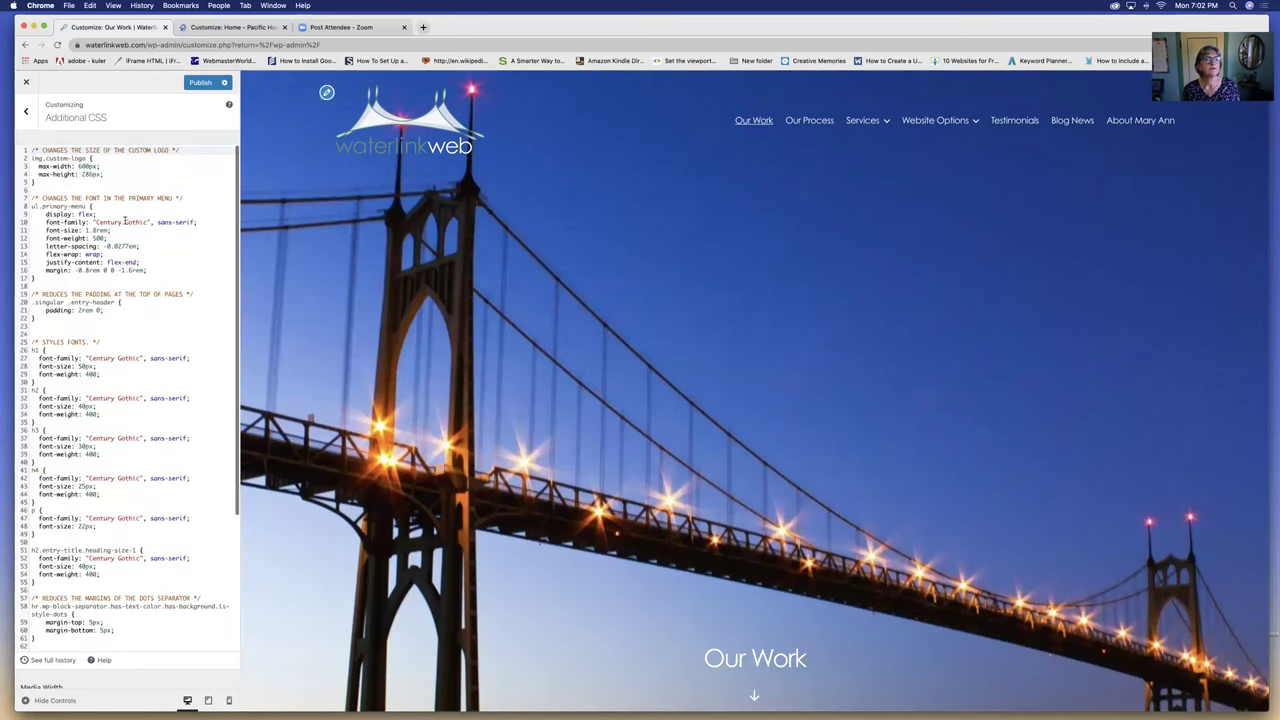
click(26, 111)
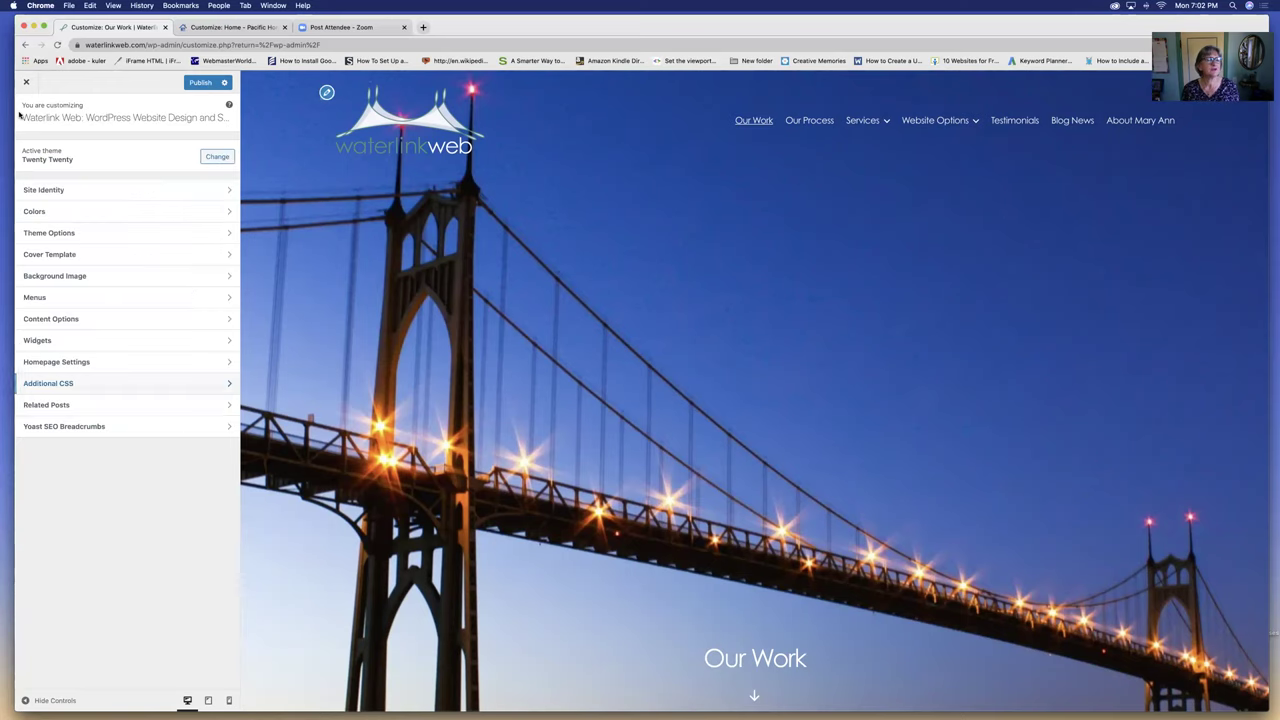
Step: In Cover Template settings, look over the overlay background colour choices
click(217, 256)
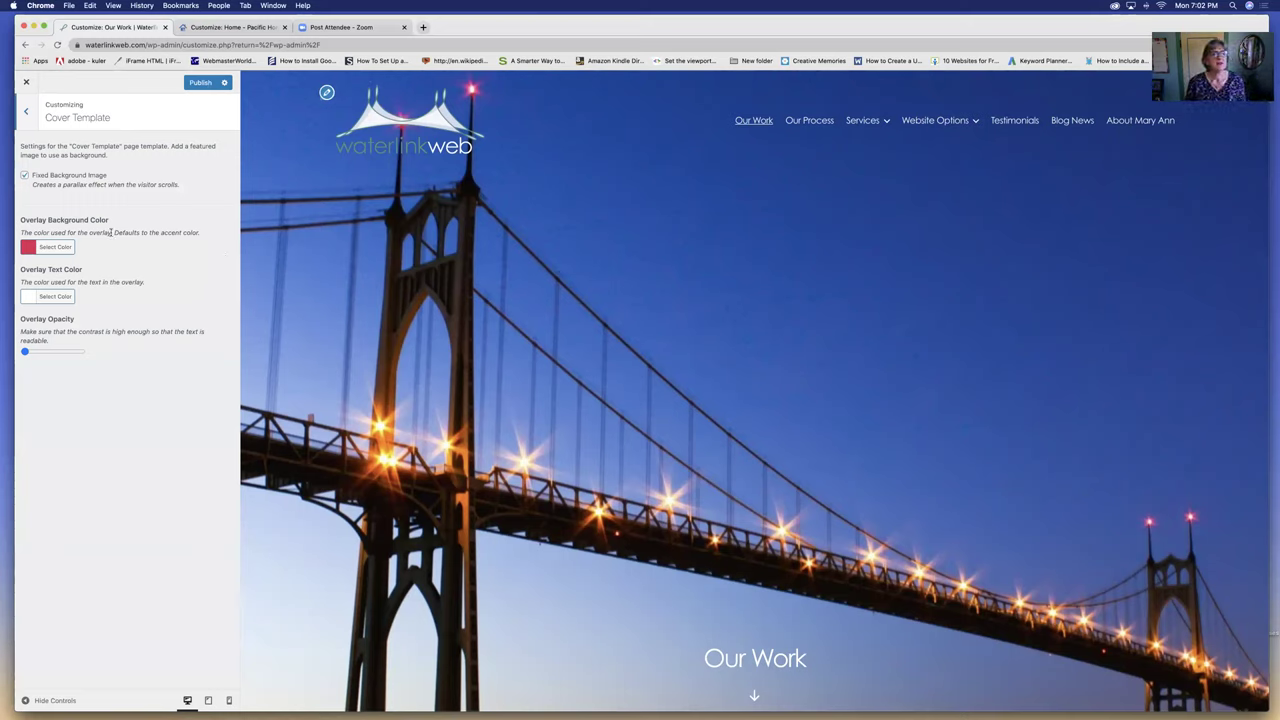
click(64, 248)
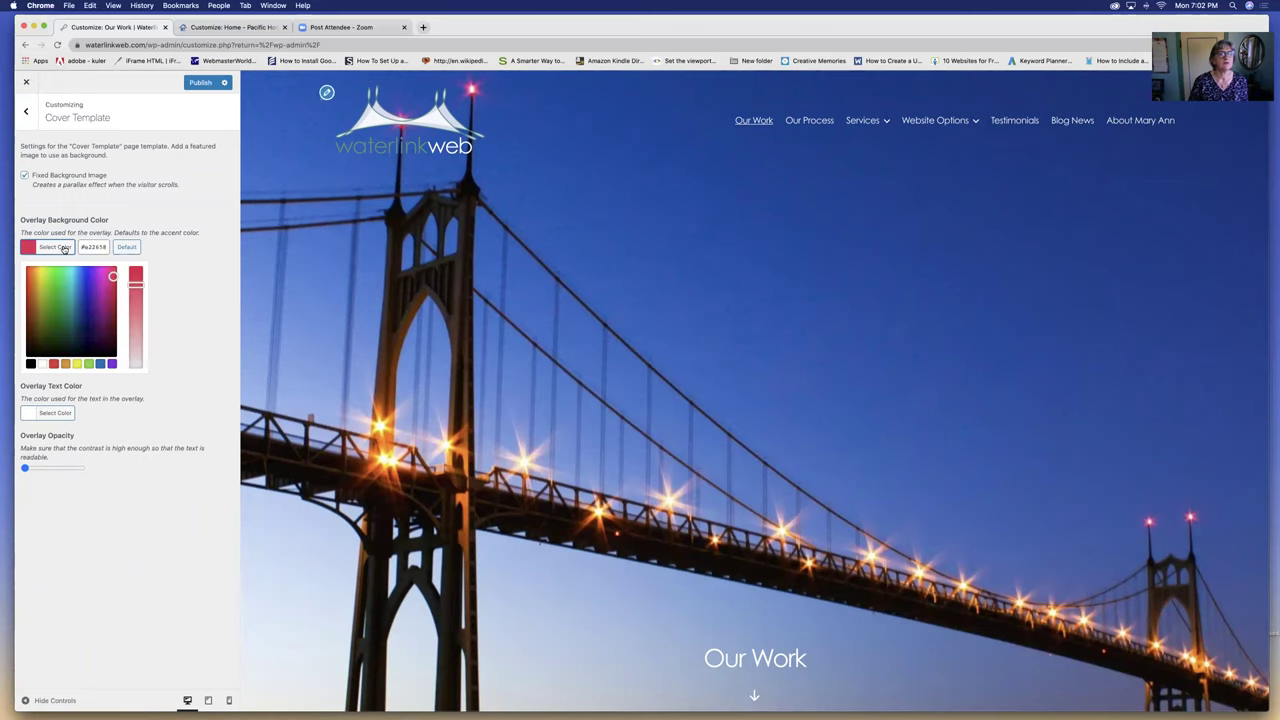
click(199, 257)
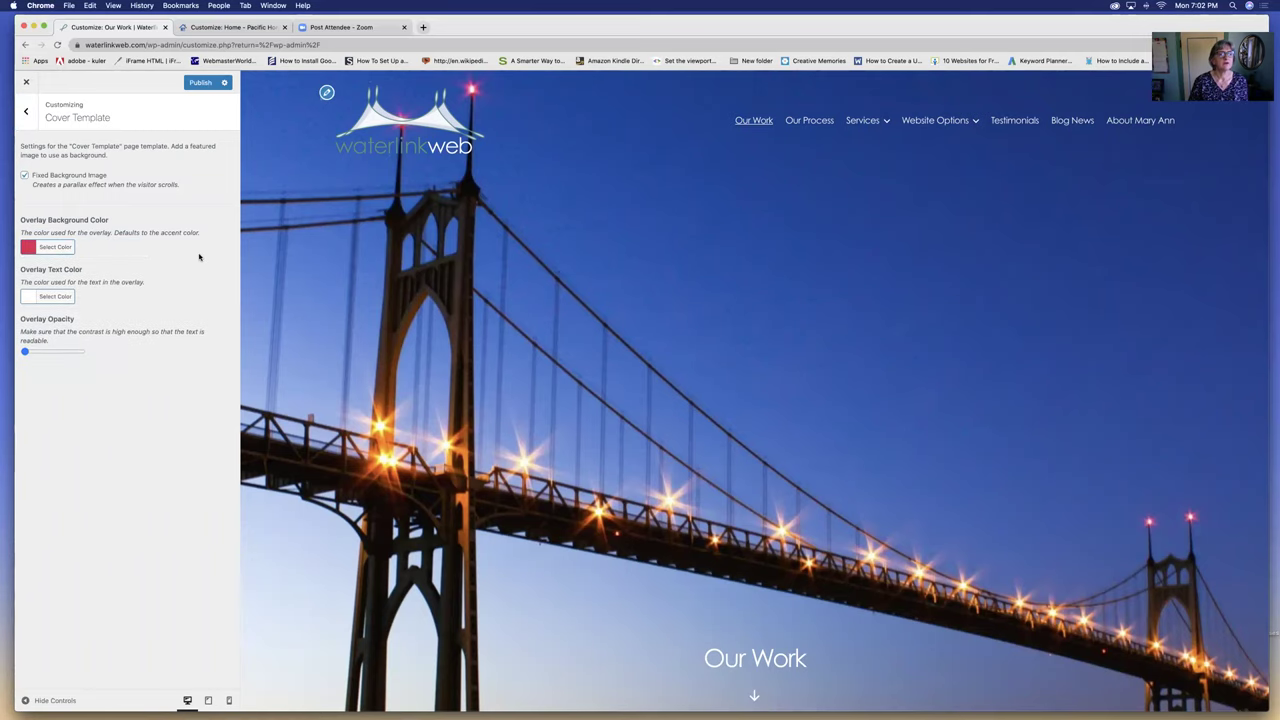
Step: Try stronger overlay opacity, then settle on a faint red tint over the bridge image
drag(25, 352, 81, 359)
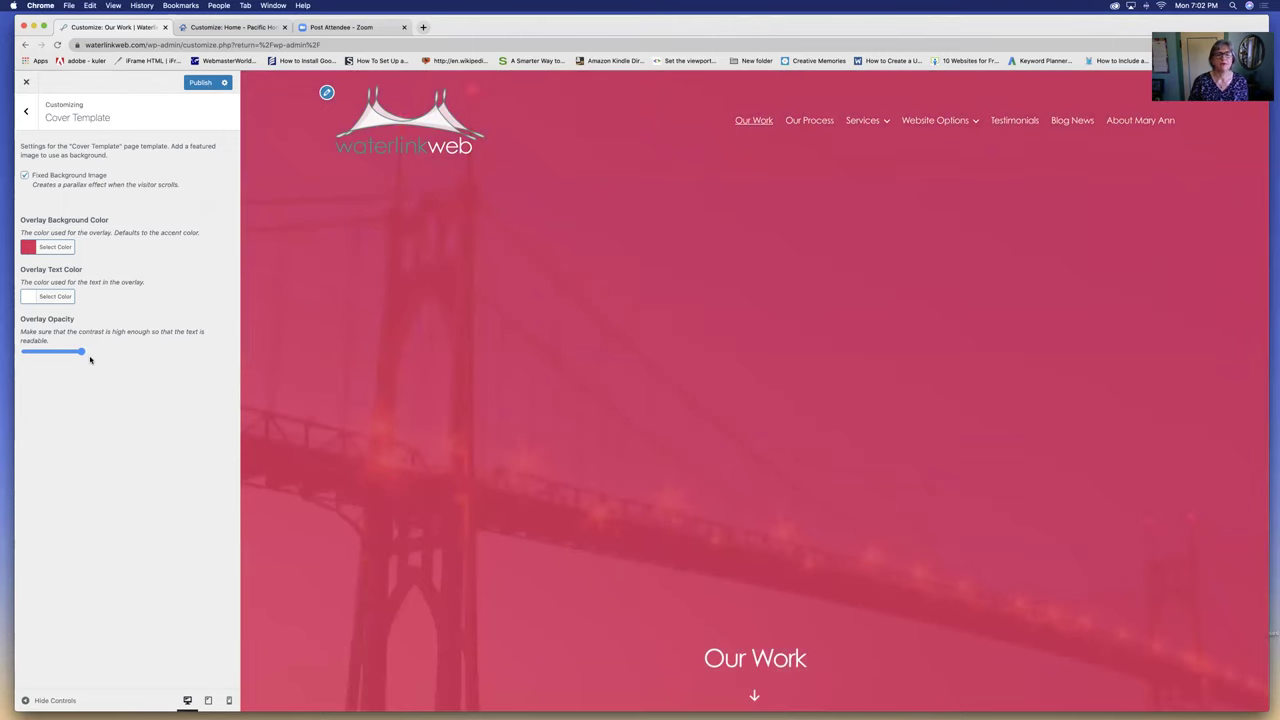
drag(80, 357, 21, 356)
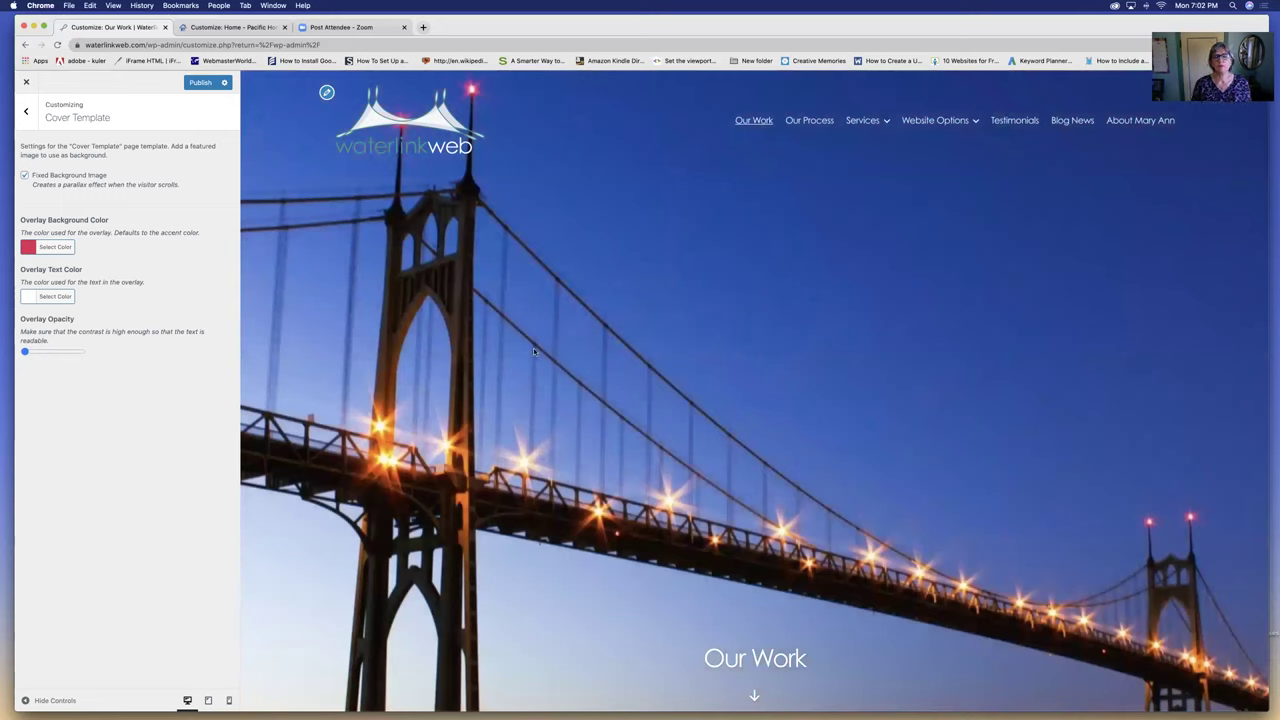
scroll(745, 479, down, 1)
scroll(745, 479, down, 1)
scroll(745, 479, up, 2)
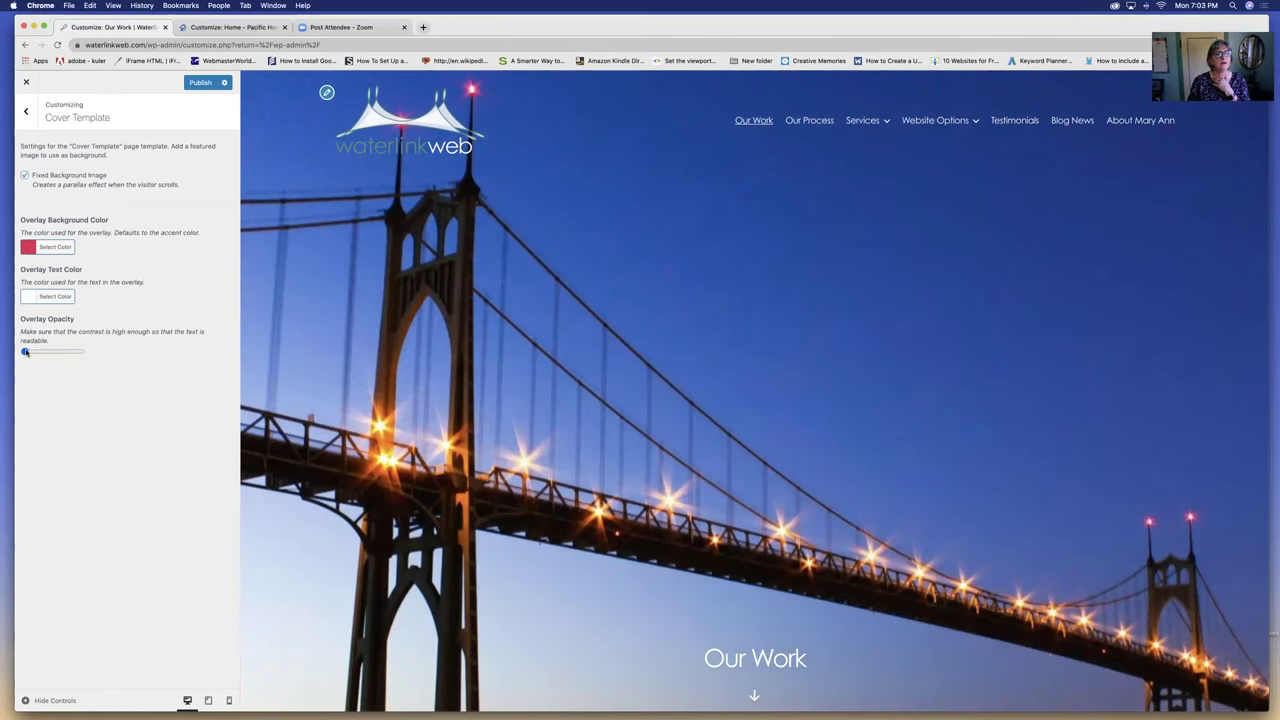
mouse_move(26, 352)
mouse_down()
mouse_move(48, 357)
mouse_move(24, 353)
mouse_up()
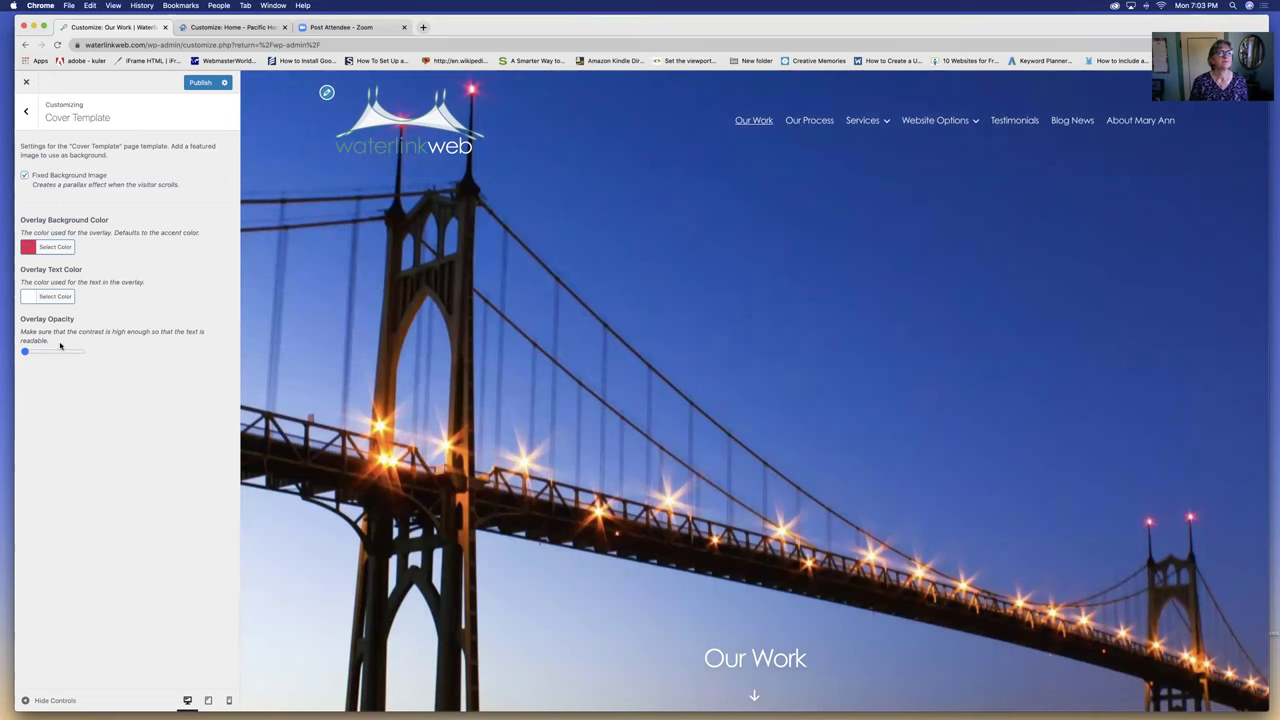
click(25, 112)
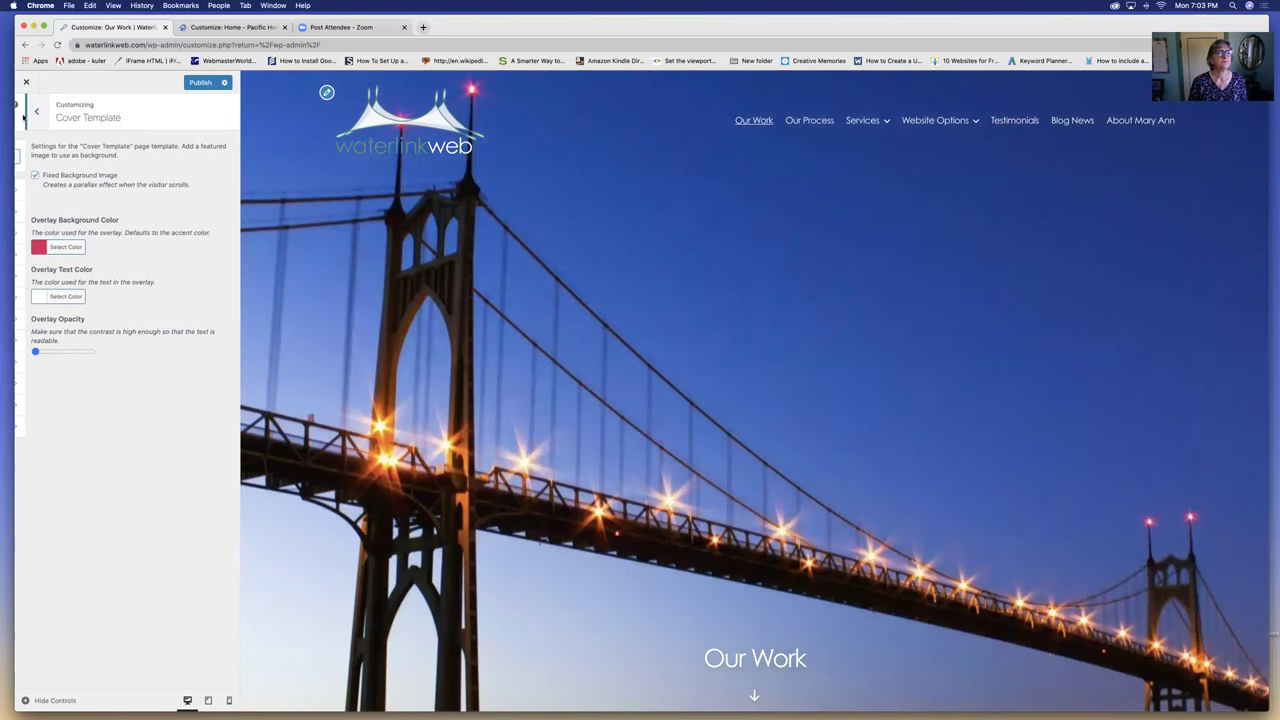